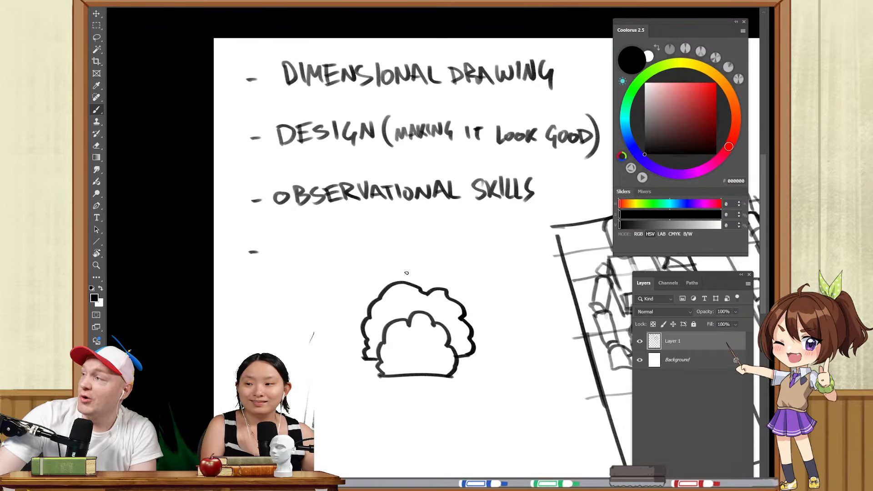
# - Try circling the three written skills in the list with one loose outline
pyautogui.moveTo(292, 57)
pyautogui.mouseDown()
pyautogui.moveTo(215, 173)
pyautogui.moveTo(338, 237)
pyautogui.moveTo(543, 218)
pyautogui.moveTo(612, 131)
pyautogui.moveTo(375, 35)
pyautogui.mouseUp()
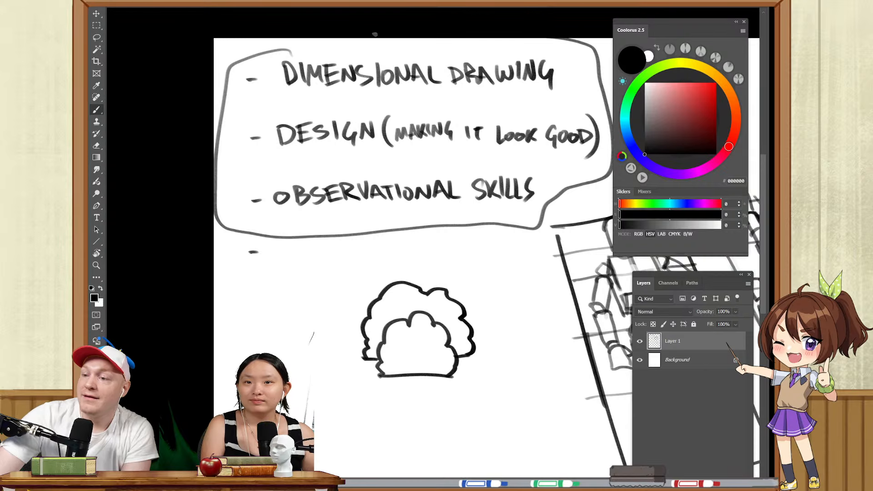
pyautogui.hotkey('ctrl', 'z')
# - Handwrite "/ FORM DRAWING" after "DIMENSIONAL DRAWING" on the first line of the list
pyautogui.moveTo(487, 93); pyautogui.dragTo(442, 122)
pyautogui.moveTo(515, 105)
pyautogui.mouseDown()
pyautogui.moveTo(418, 132)
pyautogui.moveTo(448, 125)
pyautogui.mouseUp()
pyautogui.moveTo(434, 105)
pyautogui.mouseDown()
pyautogui.moveTo(417, 153)
pyautogui.moveTo(453, 123)
pyautogui.mouseUp()
pyautogui.moveTo(455, 129); pyautogui.dragTo(467, 137)
pyautogui.moveTo(468, 122)
pyautogui.mouseDown()
pyautogui.moveTo(481, 137)
pyautogui.moveTo(500, 136)
pyautogui.mouseUp()
pyautogui.moveTo(466, 144); pyautogui.dragTo(394, 154)
pyautogui.click(436, 129)
pyautogui.moveTo(437, 128); pyautogui.dragTo(438, 146)
pyautogui.moveTo(439, 128)
pyautogui.mouseDown()
pyautogui.moveTo(440, 146)
pyautogui.moveTo(457, 146)
pyautogui.mouseUp()
pyautogui.moveTo(457, 129)
pyautogui.mouseDown()
pyautogui.moveTo(465, 147)
pyautogui.moveTo(481, 145)
pyautogui.mouseUp()
pyautogui.moveTo(495, 131); pyautogui.dragTo(533, 119)
pyautogui.moveTo(544, 124); pyautogui.dragTo(540, 145)
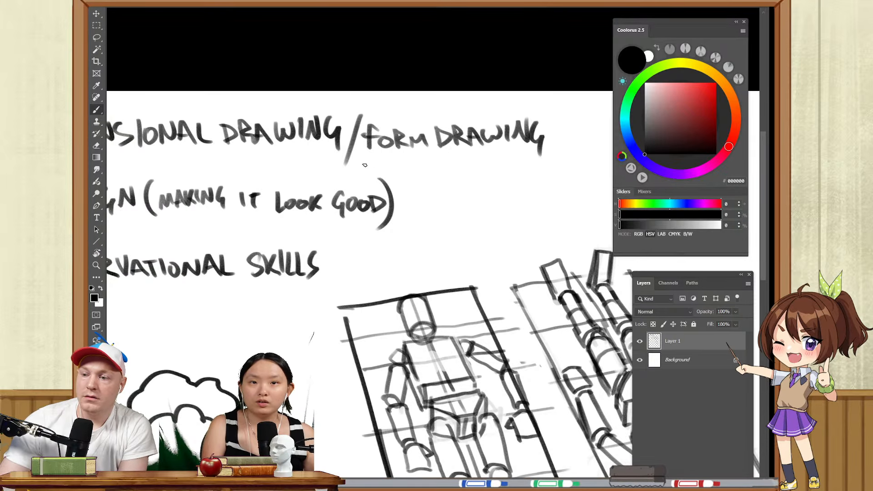
# - Handwrite "SPACIAL AWARENESS" directly below "FORM DRAWING"
pyautogui.moveTo(368, 156)
pyautogui.mouseDown()
pyautogui.moveTo(356, 175)
pyautogui.moveTo(377, 178)
pyautogui.mouseUp()
pyautogui.moveTo(385, 159)
pyautogui.mouseDown()
pyautogui.moveTo(411, 159)
pyautogui.moveTo(401, 178)
pyautogui.mouseUp()
pyautogui.moveTo(412, 162)
pyautogui.mouseDown()
pyautogui.moveTo(412, 178)
pyautogui.moveTo(456, 161)
pyautogui.mouseUp()
pyautogui.moveTo(456, 161)
pyautogui.mouseDown()
pyautogui.moveTo(464, 176)
pyautogui.moveTo(480, 160)
pyautogui.mouseUp()
pyautogui.moveTo(481, 175); pyautogui.dragTo(487, 158)
pyautogui.moveTo(487, 159)
pyautogui.mouseDown()
pyautogui.moveTo(490, 172)
pyautogui.moveTo(537, 157)
pyautogui.mouseUp()
pyautogui.moveTo(544, 156)
pyautogui.mouseDown()
pyautogui.moveTo(542, 171)
pyautogui.moveTo(555, 172)
pyautogui.mouseUp()
pyautogui.moveTo(582, 155); pyautogui.dragTo(572, 172)
# - Handwrite "PERSPECTIVE" below "SPACIAL AWARENESS" as a further name for the first skill
pyautogui.moveTo(518, 183); pyautogui.dragTo(485, 175)
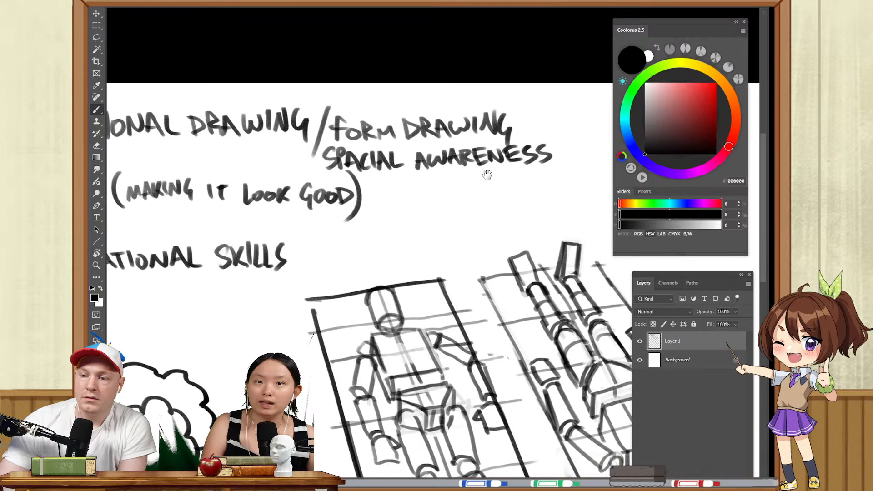
pyautogui.moveTo(388, 178); pyautogui.dragTo(390, 196)
pyautogui.moveTo(387, 179)
pyautogui.mouseDown()
pyautogui.moveTo(414, 186)
pyautogui.moveTo(412, 174)
pyautogui.moveTo(423, 194)
pyautogui.mouseUp()
pyautogui.moveTo(435, 177); pyautogui.dragTo(440, 182)
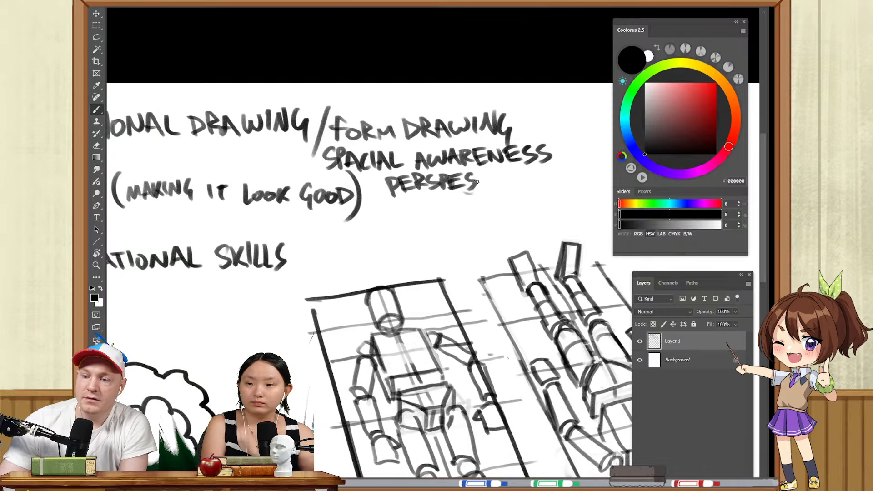
pyautogui.moveTo(475, 174); pyautogui.dragTo(490, 173)
pyautogui.moveTo(493, 174); pyautogui.dragTo(492, 187)
pyautogui.moveTo(496, 174); pyautogui.dragTo(526, 182)
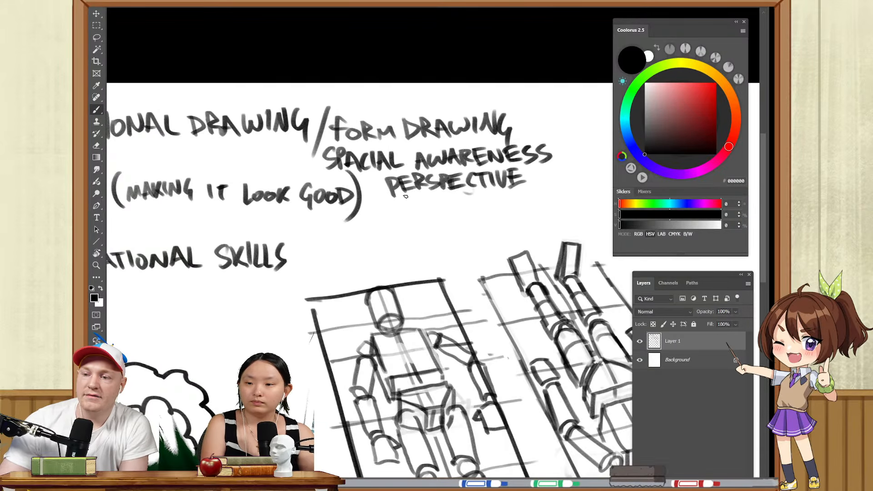
pyautogui.moveTo(405, 197)
pyautogui.mouseDown()
pyautogui.moveTo(477, 210)
pyautogui.moveTo(536, 208)
pyautogui.moveTo(475, 209)
pyautogui.moveTo(424, 225)
pyautogui.mouseUp()
pyautogui.press('e')
pyautogui.press('z')
pyautogui.press('l')
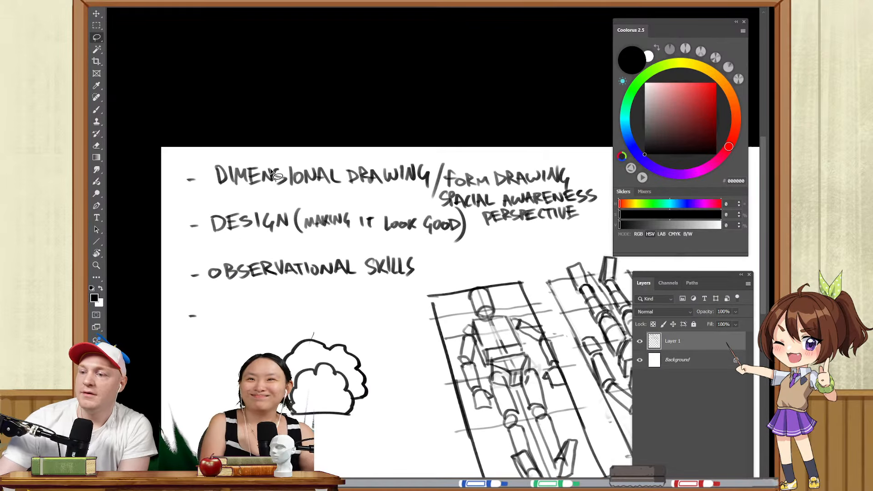
pyautogui.press('z')
pyautogui.moveTo(240, 174); pyautogui.dragTo(256, 174)
pyautogui.press('b')
pyautogui.moveTo(204, 190)
pyautogui.mouseDown()
pyautogui.moveTo(453, 190)
pyautogui.moveTo(351, 176)
pyautogui.mouseUp()
pyautogui.moveTo(438, 145)
pyautogui.mouseDown()
pyautogui.moveTo(392, 153)
pyautogui.moveTo(408, 207)
pyautogui.moveTo(529, 234)
pyautogui.moveTo(527, 145)
pyautogui.moveTo(399, 144)
pyautogui.mouseUp()
pyautogui.hotkey('ctrl', 'z')
pyautogui.hotkey('ctrl', 'z')
# - Draw a box in perspective, seen from above, in the blank area below the bush sketch
pyautogui.moveTo(420, 302); pyautogui.dragTo(417, 118)
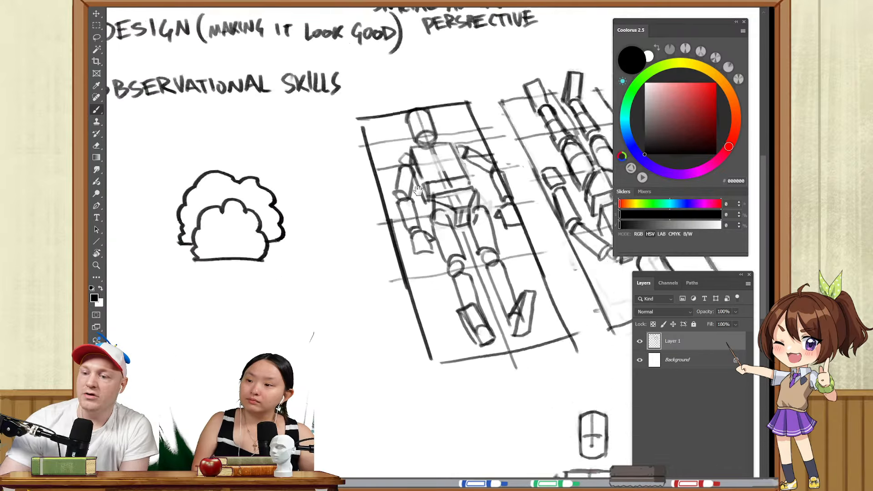
pyautogui.moveTo(403, 392); pyautogui.dragTo(479, 195)
pyautogui.moveTo(389, 214)
pyautogui.mouseDown()
pyautogui.moveTo(396, 212)
pyautogui.moveTo(404, 286)
pyautogui.moveTo(449, 219)
pyautogui.mouseUp()
pyautogui.moveTo(327, 249)
pyautogui.mouseDown()
pyautogui.moveTo(346, 326)
pyautogui.moveTo(405, 368)
pyautogui.mouseUp()
pyautogui.moveTo(401, 281); pyautogui.dragTo(405, 361)
pyautogui.moveTo(404, 366); pyautogui.dragTo(447, 301)
pyautogui.moveTo(452, 221)
pyautogui.mouseDown()
pyautogui.moveTo(450, 304)
pyautogui.moveTo(403, 211)
pyautogui.mouseUp()
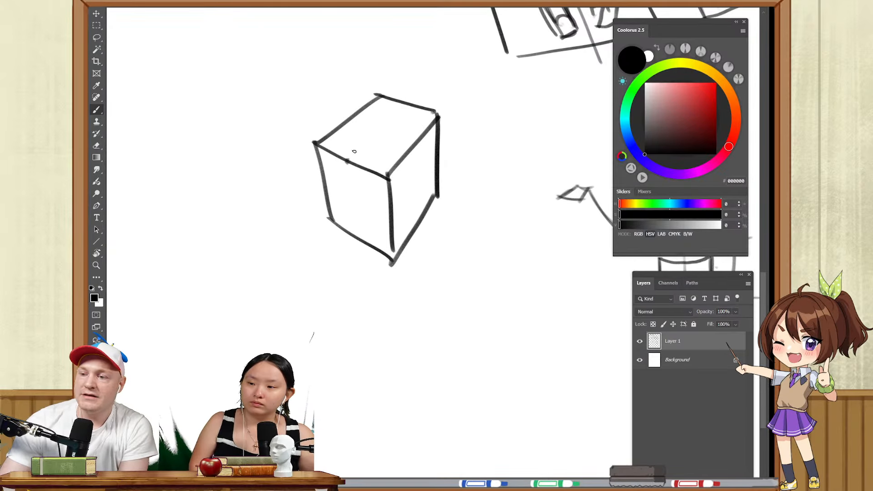
# - Draw a gabled roof on the box, with a centre line, two uprights, a ridge and sloping edges
pyautogui.moveTo(347, 159); pyautogui.dragTo(408, 94)
pyautogui.moveTo(393, 116); pyautogui.dragTo(386, 207)
pyautogui.moveTo(339, 251); pyautogui.dragTo(336, 177)
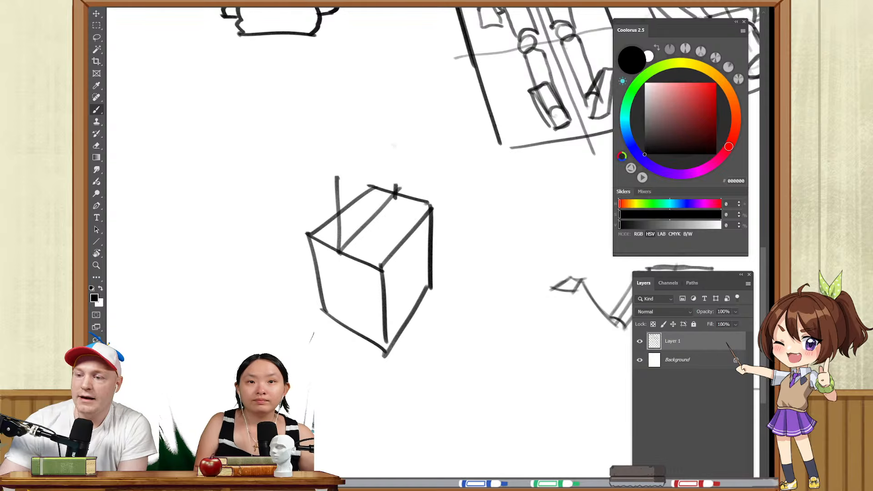
pyautogui.moveTo(393, 140); pyautogui.dragTo(395, 193)
pyautogui.moveTo(338, 177); pyautogui.dragTo(388, 130)
pyautogui.moveTo(308, 234)
pyautogui.mouseDown()
pyautogui.moveTo(339, 176)
pyautogui.moveTo(380, 255)
pyautogui.mouseUp()
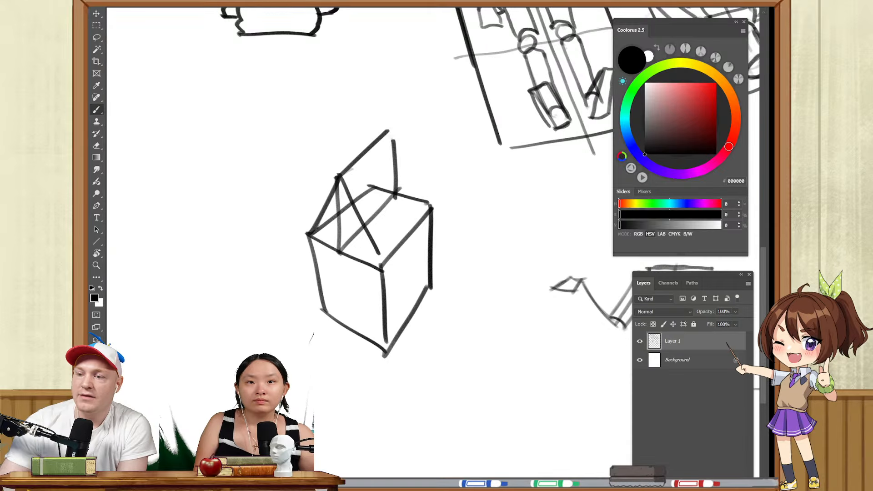
pyautogui.moveTo(390, 127); pyautogui.dragTo(425, 197)
# - Fade the hidden construction lines inside the house's roof with the Eraser
pyautogui.press('e')
pyautogui.moveTo(393, 152)
pyautogui.mouseDown()
pyautogui.moveTo(388, 193)
pyautogui.moveTo(368, 186)
pyautogui.moveTo(380, 223)
pyautogui.moveTo(358, 198)
pyautogui.mouseUp()
pyautogui.moveTo(395, 249); pyautogui.dragTo(393, 206)
# - Draw a second, smaller perspective box overlapping the near lower corner of the house
pyautogui.press('b')
pyautogui.moveTo(410, 293); pyautogui.dragTo(412, 234)
pyautogui.moveTo(388, 269)
pyautogui.mouseDown()
pyautogui.moveTo(441, 237)
pyautogui.moveTo(476, 282)
pyautogui.moveTo(454, 302)
pyautogui.mouseUp()
pyautogui.moveTo(382, 271)
pyautogui.mouseDown()
pyautogui.moveTo(370, 212)
pyautogui.moveTo(416, 194)
pyautogui.mouseUp()
pyautogui.moveTo(414, 188); pyautogui.dragTo(458, 226)
pyautogui.hotkey('ctrl', 'z')
pyautogui.hotkey('ctrl', 'z')
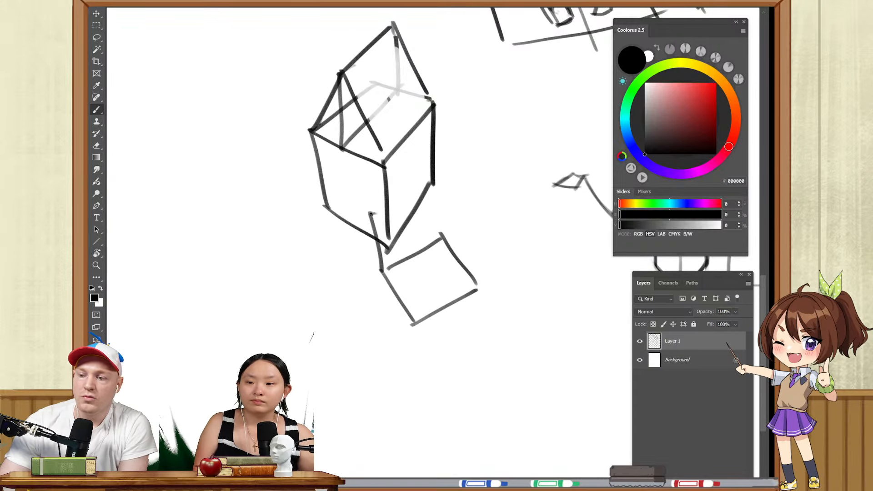
pyautogui.moveTo(370, 213)
pyautogui.mouseDown()
pyautogui.moveTo(435, 182)
pyautogui.moveTo(444, 237)
pyautogui.moveTo(441, 187)
pyautogui.moveTo(480, 236)
pyautogui.moveTo(482, 284)
pyautogui.mouseUp()
pyautogui.hotkey('ctrl', 'z')
pyautogui.moveTo(416, 324)
pyautogui.mouseDown()
pyautogui.moveTo(408, 257)
pyautogui.moveTo(476, 226)
pyautogui.mouseUp()
# - Fade the hidden lines where the small box overlaps the house and redraw the box's front top edge
pyautogui.press('e')
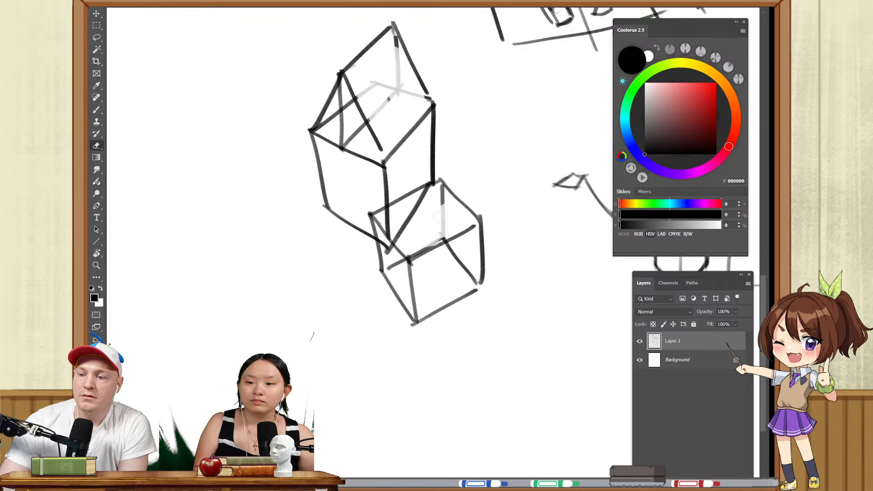
pyautogui.moveTo(403, 226); pyautogui.dragTo(418, 202)
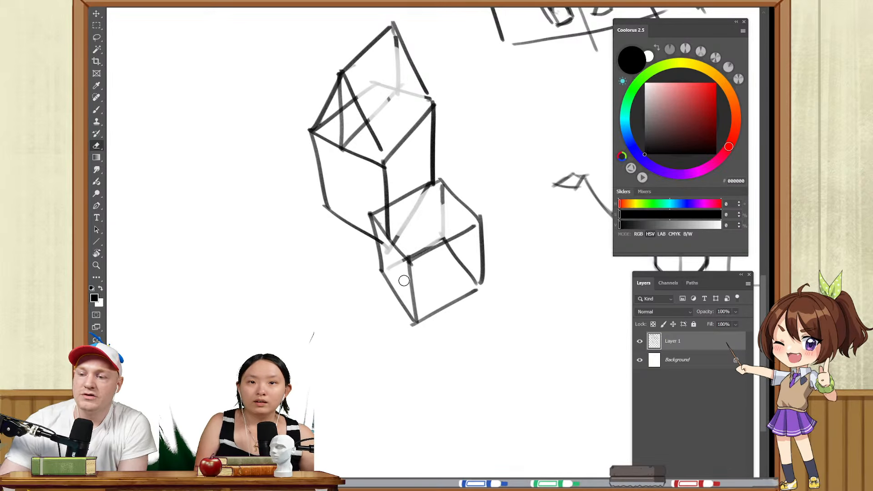
pyautogui.moveTo(450, 261)
pyautogui.mouseDown()
pyautogui.moveTo(468, 275)
pyautogui.moveTo(432, 244)
pyautogui.moveTo(467, 227)
pyautogui.mouseUp()
pyautogui.press('b')
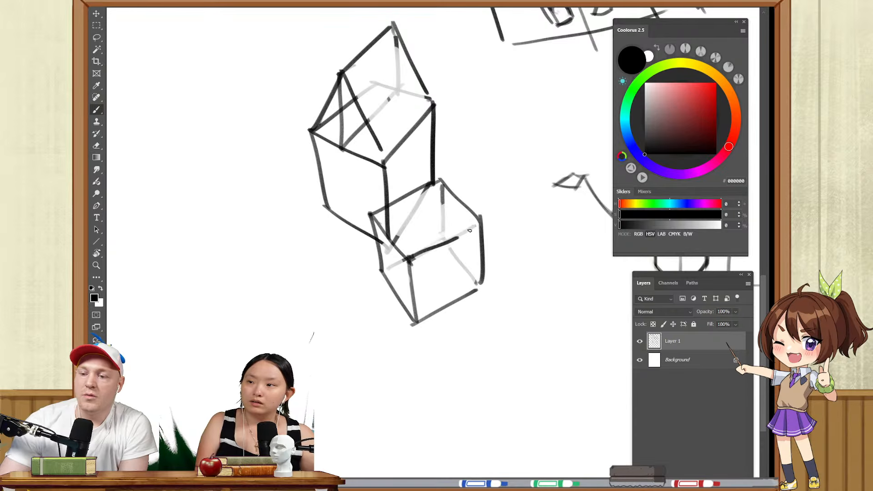
pyautogui.moveTo(408, 260)
pyautogui.mouseDown()
pyautogui.moveTo(480, 220)
pyautogui.moveTo(438, 191)
pyautogui.mouseUp()
pyautogui.press('e')
pyautogui.moveTo(399, 229)
pyautogui.mouseDown()
pyautogui.moveTo(392, 240)
pyautogui.moveTo(389, 219)
pyautogui.moveTo(325, 267)
pyautogui.moveTo(454, 211)
pyautogui.moveTo(437, 178)
pyautogui.mouseUp()
pyautogui.press('b')
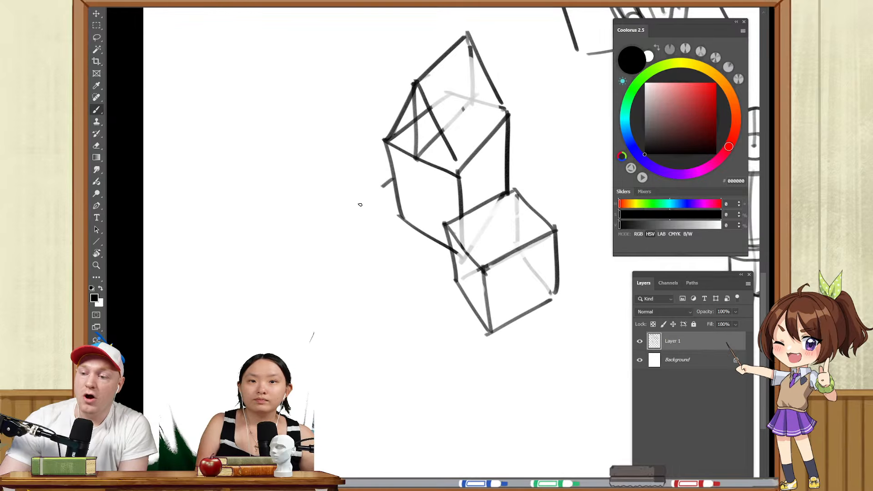
# - Sketch the outline of a ground plane in perspective around the house and the small box
pyautogui.moveTo(383, 186); pyautogui.dragTo(286, 258)
pyautogui.hotkey('ctrl', 'z')
pyautogui.moveTo(382, 196)
pyautogui.mouseDown()
pyautogui.moveTo(274, 307)
pyautogui.moveTo(502, 454)
pyautogui.moveTo(630, 257)
pyautogui.mouseUp()
pyautogui.moveTo(519, 166); pyautogui.dragTo(616, 222)
pyautogui.moveTo(544, 165); pyautogui.dragTo(534, 134)
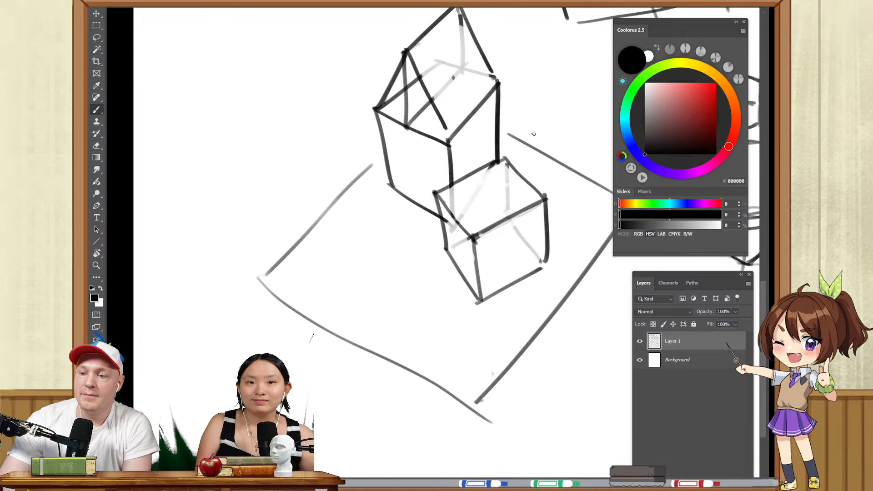
# - Divide the ground plane into a perspective grid with lines running in both directions
pyautogui.moveTo(439, 244); pyautogui.dragTo(360, 341)
pyautogui.hotkey('ctrl', 'z')
pyautogui.moveTo(438, 246); pyautogui.dragTo(359, 342)
pyautogui.moveTo(298, 233)
pyautogui.mouseDown()
pyautogui.moveTo(546, 346)
pyautogui.moveTo(496, 334)
pyautogui.moveTo(543, 357)
pyautogui.mouseUp()
pyautogui.hotkey('ctrl', 'z')
pyautogui.moveTo(345, 194); pyautogui.dragTo(557, 298)
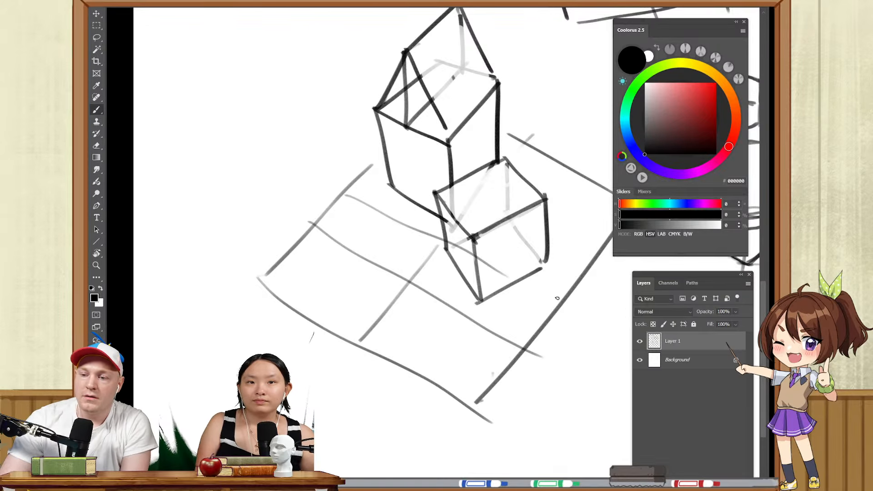
pyautogui.moveTo(505, 159); pyautogui.dragTo(615, 229)
pyautogui.moveTo(536, 241); pyautogui.dragTo(434, 277)
pyautogui.moveTo(381, 339); pyautogui.dragTo(312, 407)
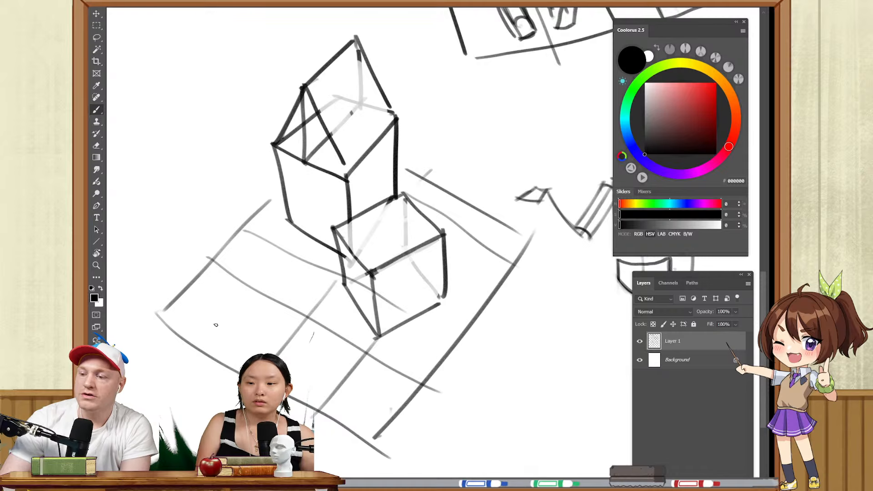
# - Fade the rough front slope and the hidden lines of the house's roof with the Eraser
pyautogui.moveTo(376, 227)
pyautogui.mouseDown()
pyautogui.moveTo(384, 298)
pyautogui.moveTo(410, 288)
pyautogui.mouseUp()
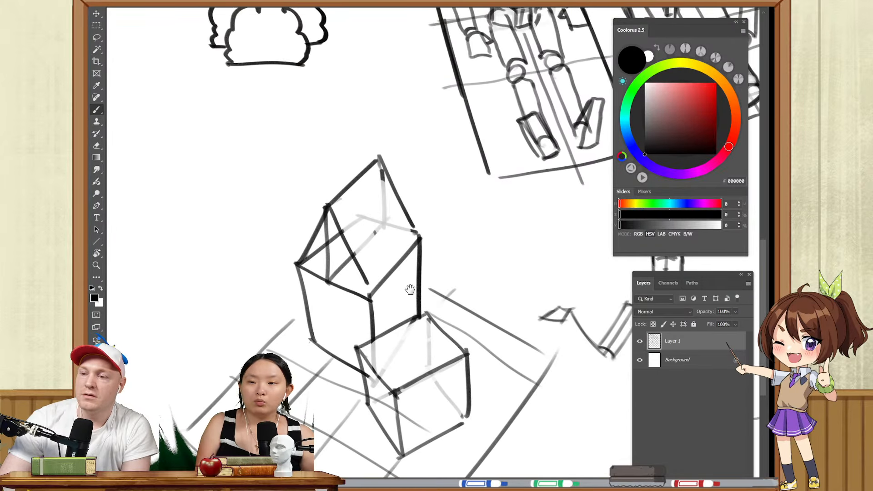
pyautogui.press('e')
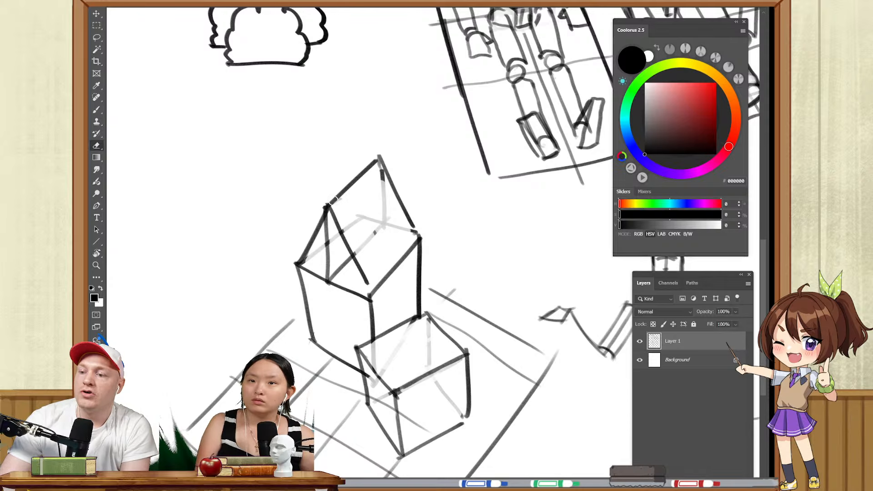
pyautogui.moveTo(335, 199); pyautogui.dragTo(362, 275)
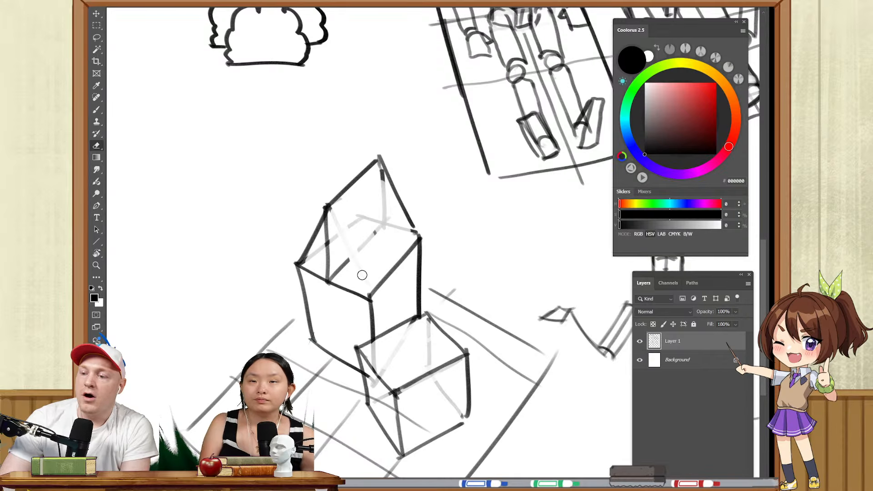
pyautogui.press('b')
pyautogui.hotkey('ctrl', 'z')
pyautogui.hotkey('ctrl', 'shift', 'z')
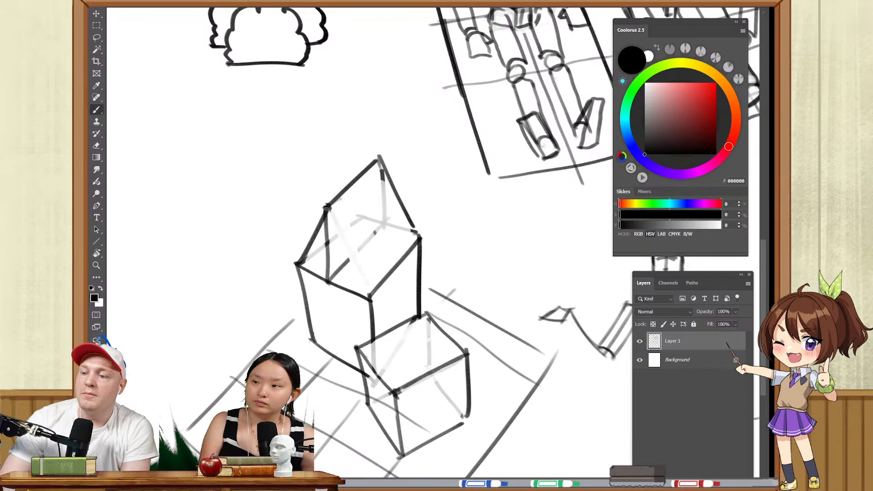
pyautogui.hotkey('ctrl', 'z')
pyautogui.hotkey('ctrl', 'shift', 'z')
pyautogui.hotkey('ctrl', 'z')
pyautogui.hotkey('ctrl', 'shift', 'z')
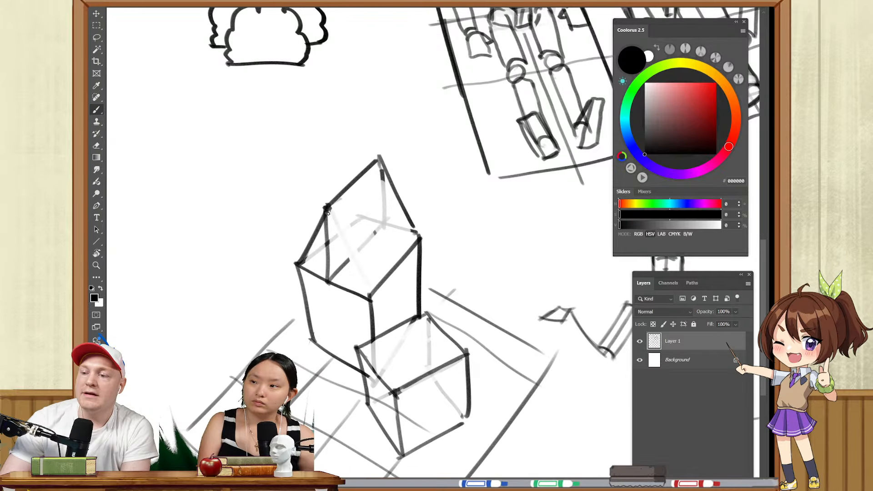
pyautogui.hotkey('ctrl', 'z')
pyautogui.hotkey('ctrl', 'shift', 'z')
pyautogui.hotkey('ctrl', 'z')
pyautogui.hotkey('ctrl', 'shift', 'z')
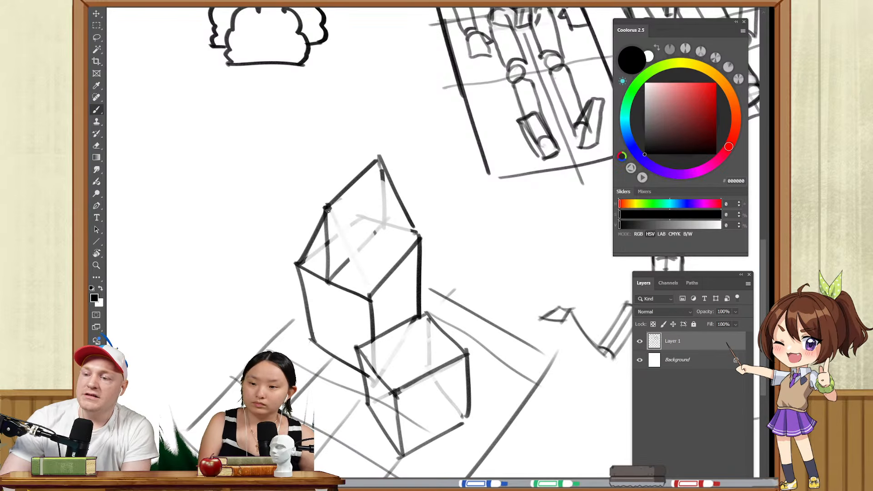
# - Clean up the roof's rear corner and redraw the front and rear slopes down to the box corners
pyautogui.hotkey('ctrl', 'z')
pyautogui.press('e')
pyautogui.moveTo(414, 227)
pyautogui.mouseDown()
pyautogui.moveTo(381, 157)
pyautogui.moveTo(418, 236)
pyautogui.mouseUp()
pyautogui.press('b')
pyautogui.press('e')
pyautogui.press('b')
pyautogui.hotkey('ctrl', 'z')
pyautogui.moveTo(378, 162); pyautogui.dragTo(419, 237)
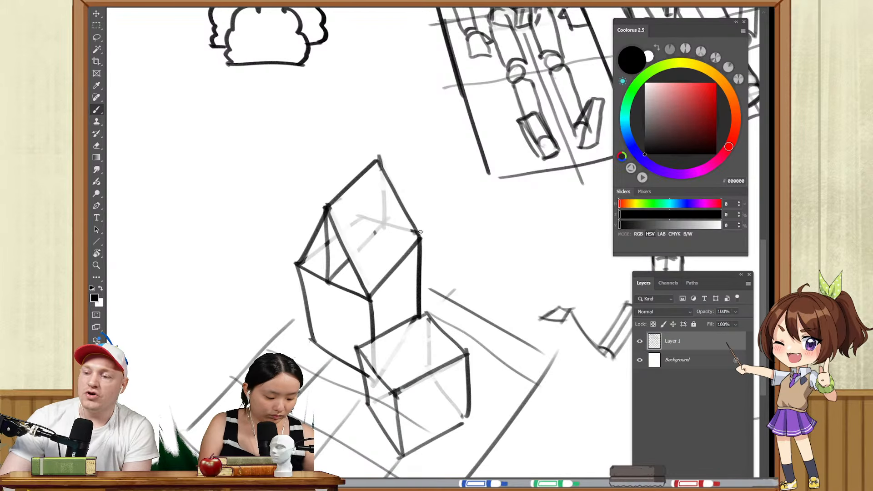
# - Switch to the open document with the snowy castle illustration
pyautogui.scroll(-2, 445, 282)
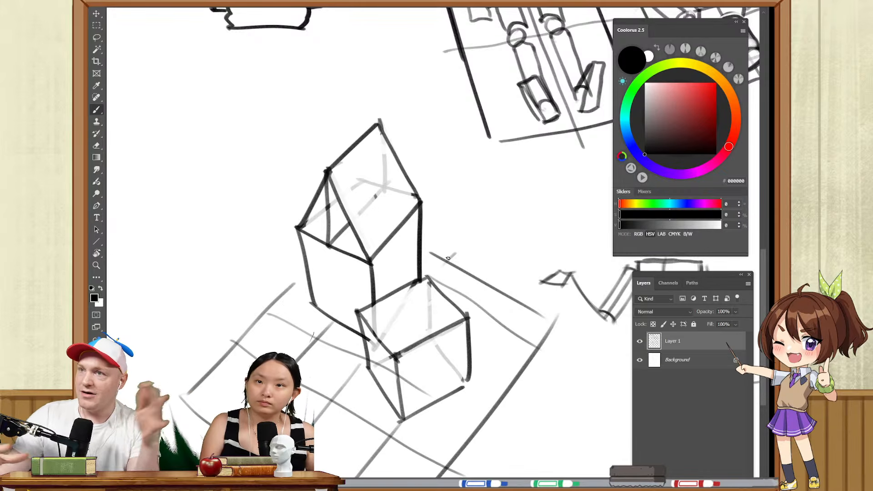
pyautogui.press('space')
pyautogui.moveTo(479, 142); pyautogui.dragTo(425, 298)
pyautogui.press('z')
pyautogui.moveTo(482, 277); pyautogui.dragTo(461, 245)
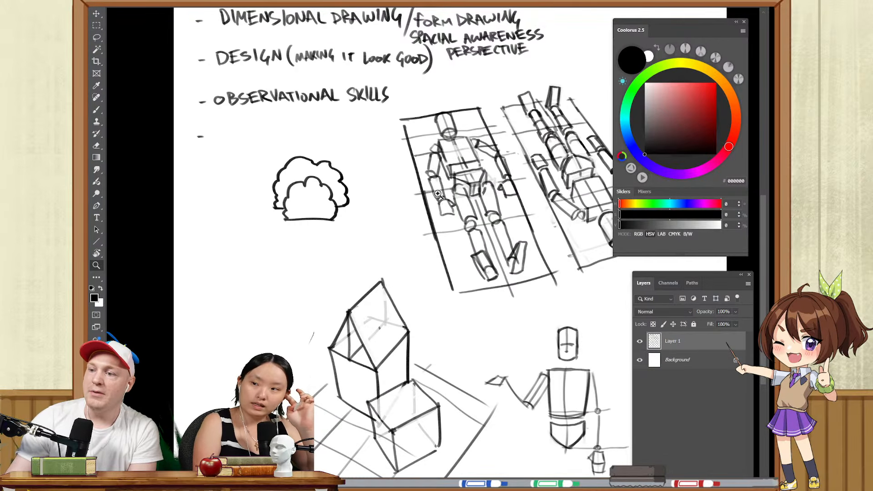
pyautogui.press('space')
pyautogui.moveTo(462, 181)
pyautogui.mouseDown()
pyautogui.moveTo(447, 208)
pyautogui.moveTo(390, 193)
pyautogui.mouseUp()
pyautogui.click(242, 8)
pyautogui.press('space')
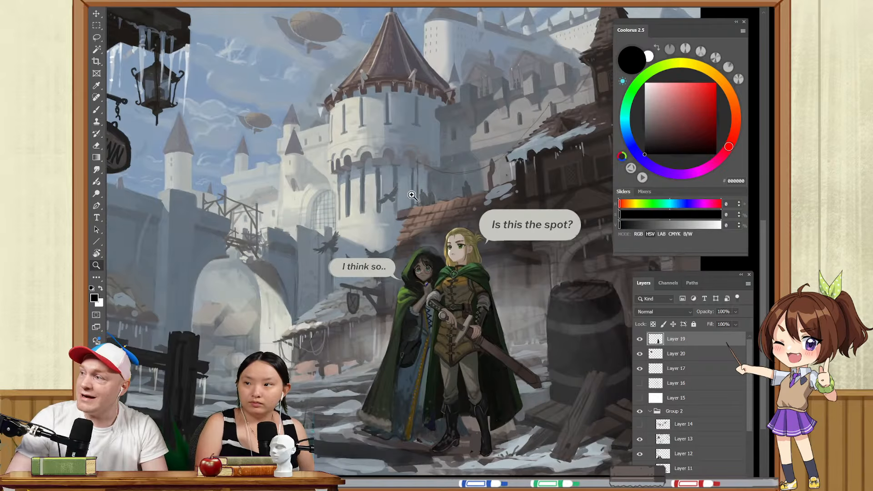
# - Examine the two cloaked characters up close and how they sit in the whole castle scene
pyautogui.moveTo(412, 226); pyautogui.dragTo(421, 225)
pyautogui.press('space')
pyautogui.moveTo(446, 160); pyautogui.dragTo(514, 292)
pyautogui.press('space')
pyautogui.moveTo(514, 292); pyautogui.dragTo(401, 285)
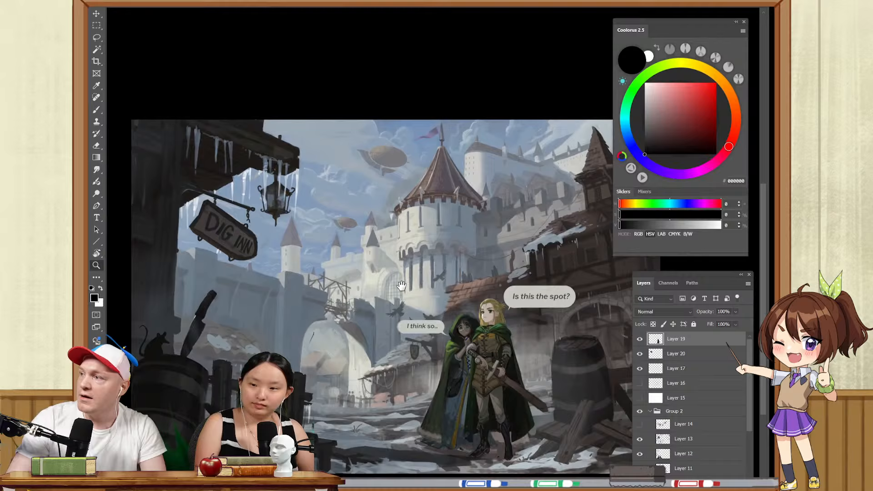
pyautogui.click(489, 366)
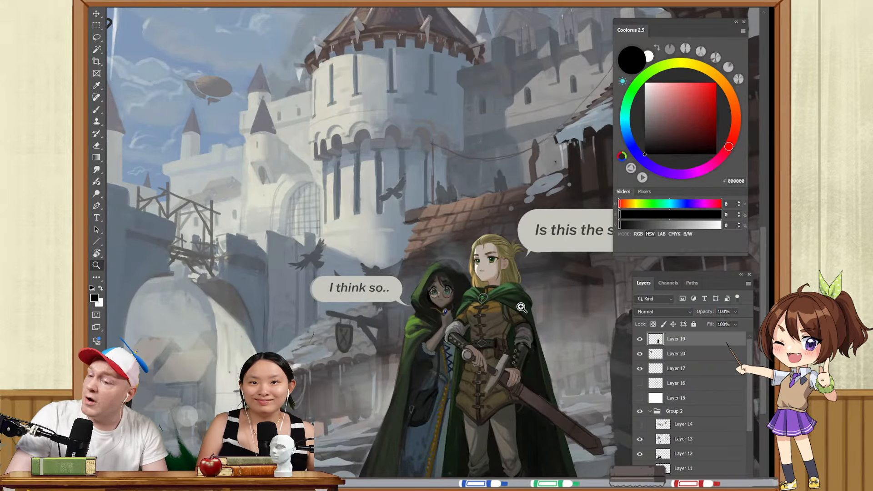
pyautogui.keyDown('alt'); pyautogui.click(521, 307); pyautogui.keyUp('alt')
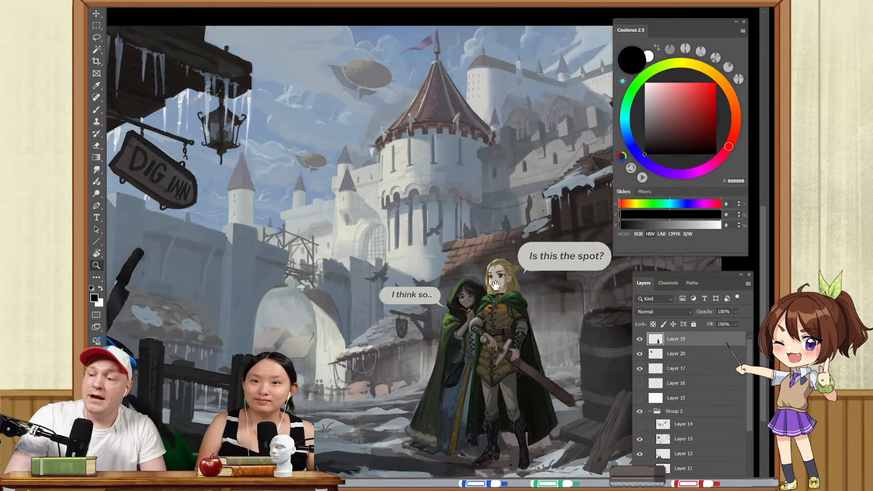
pyautogui.moveTo(486, 286); pyautogui.dragTo(423, 298)
pyautogui.click(425, 351)
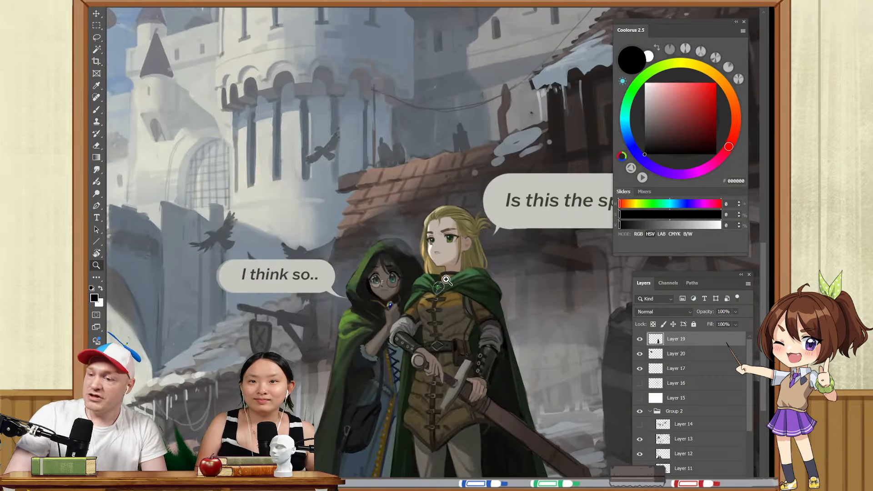
pyautogui.moveTo(456, 260); pyautogui.dragTo(405, 260)
pyautogui.moveTo(421, 143); pyautogui.dragTo(460, 178)
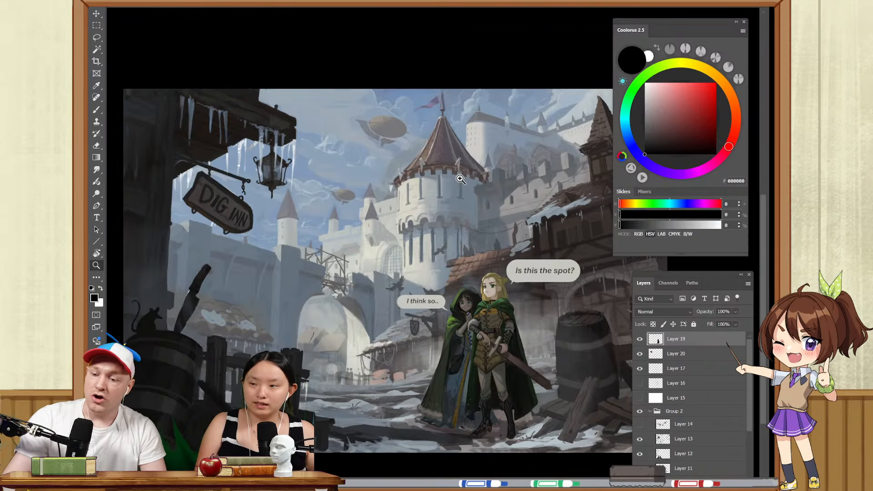
pyautogui.moveTo(496, 350); pyautogui.dragTo(534, 345)
pyautogui.moveTo(492, 143); pyautogui.dragTo(403, 259)
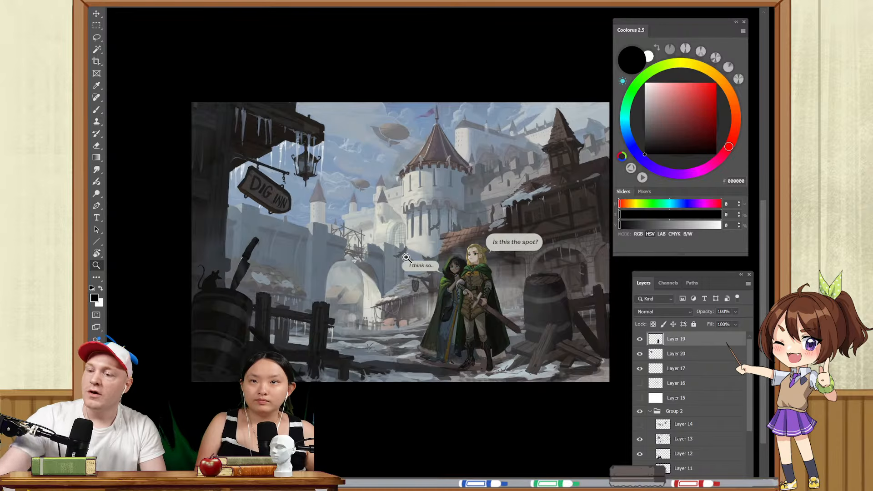
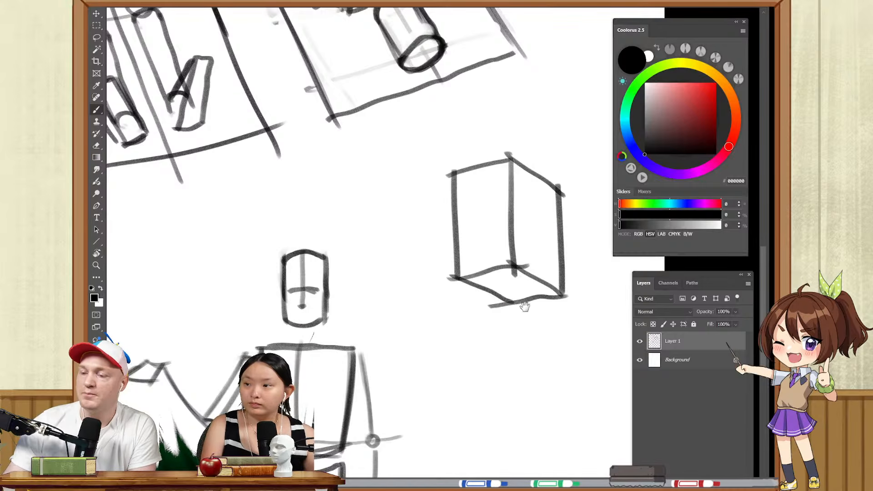
# - Sketch a flat four-sided plane in perspective in the empty area below the open box, beside the figure
pyautogui.moveTo(525, 306); pyautogui.dragTo(500, 181)
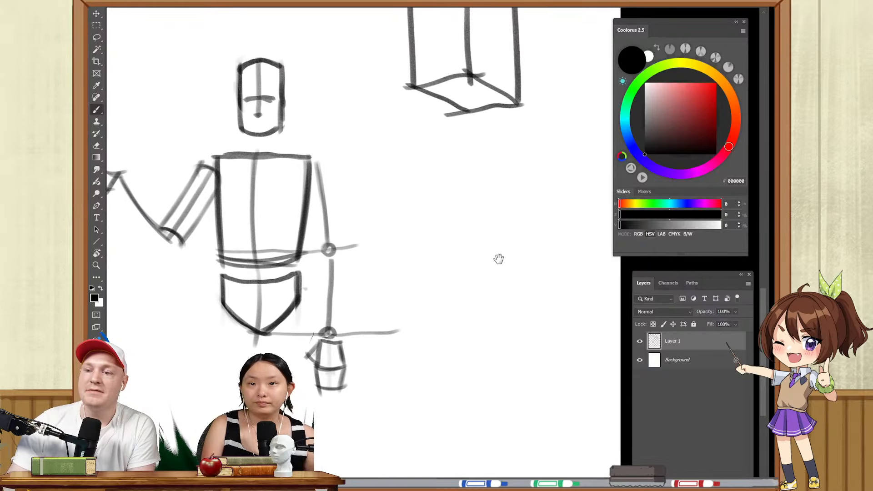
pyautogui.moveTo(460, 251); pyautogui.dragTo(510, 291)
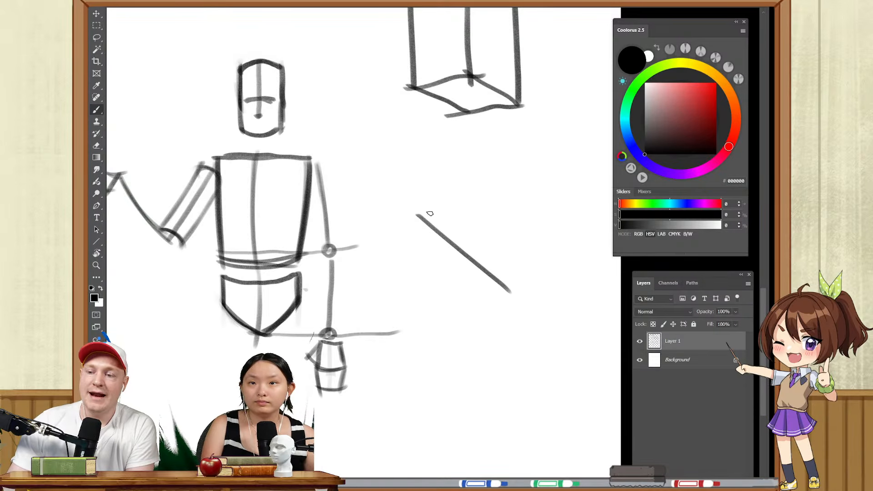
pyautogui.moveTo(412, 217); pyautogui.dragTo(507, 178)
pyautogui.moveTo(495, 295); pyautogui.dragTo(574, 252)
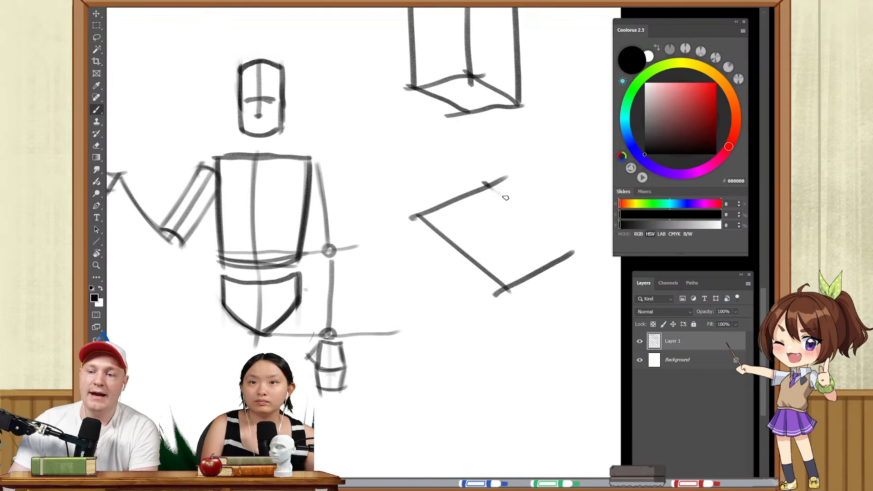
pyautogui.moveTo(505, 197); pyautogui.dragTo(582, 258)
# - Draw a square notch into the plane's nearest corner and fade the cut-off corner lines with the Eraser
pyautogui.moveTo(503, 237)
pyautogui.mouseDown()
pyautogui.moveTo(464, 194)
pyautogui.moveTo(458, 233)
pyautogui.moveTo(502, 258)
pyautogui.moveTo(451, 285)
pyautogui.moveTo(492, 284)
pyautogui.mouseUp()
pyautogui.scroll(2, 464, 194)
pyautogui.press('e')
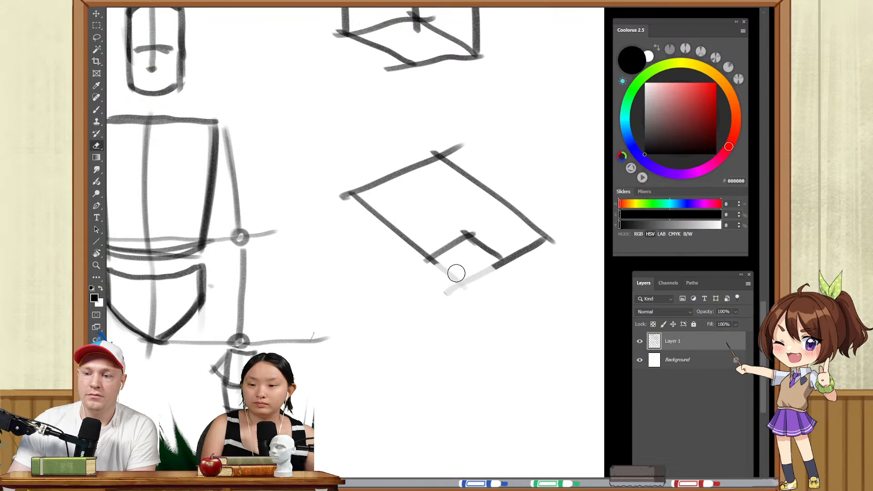
pyautogui.moveTo(469, 313); pyautogui.dragTo(469, 273)
# - Draw vertical edges down from the plane's left corner and the notch's outer corner, undoing the trial edges inside the notch
pyautogui.press('b')
pyautogui.moveTo(354, 155); pyautogui.dragTo(360, 231)
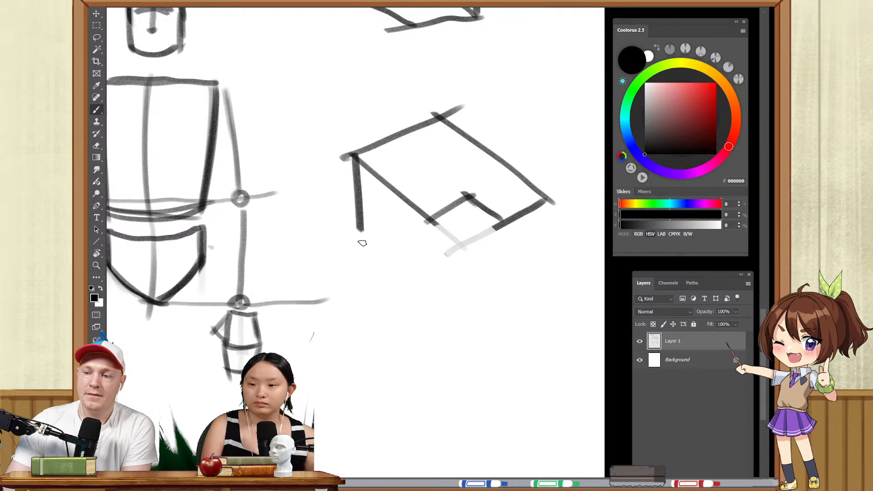
pyautogui.moveTo(428, 223); pyautogui.dragTo(435, 298)
pyautogui.moveTo(466, 195); pyautogui.dragTo(471, 284)
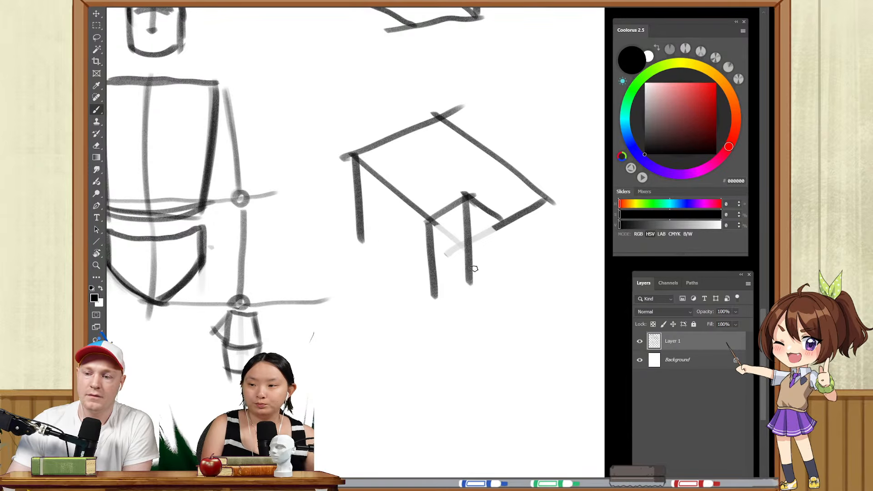
pyautogui.moveTo(499, 214); pyautogui.dragTo(493, 291)
pyautogui.hotkey('ctrl', 'z')
pyautogui.hotkey('ctrl', 'z')
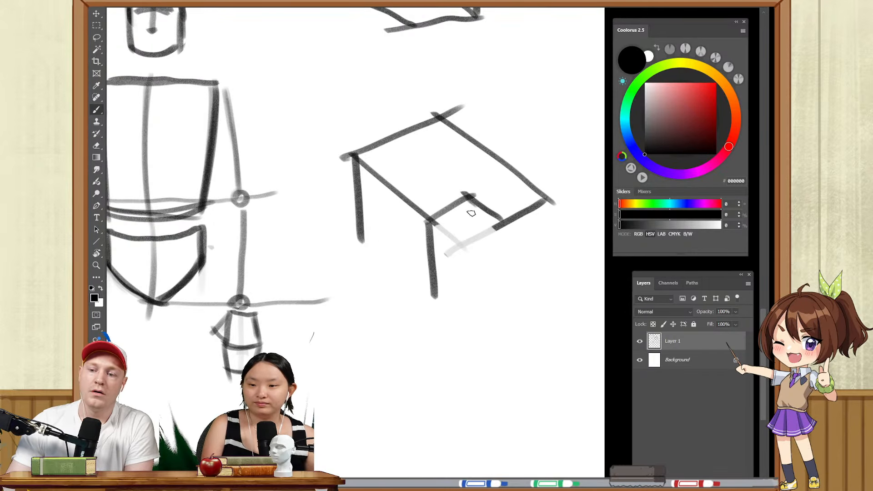
# - Complete the notched block with vertical edges at the inner notch and right corners and base lines joining their lower ends
pyautogui.moveTo(466, 196)
pyautogui.mouseDown()
pyautogui.moveTo(470, 282)
pyautogui.moveTo(437, 307)
pyautogui.moveTo(475, 271)
pyautogui.moveTo(500, 300)
pyautogui.mouseUp()
pyautogui.moveTo(500, 219); pyautogui.dragTo(500, 309)
pyautogui.moveTo(500, 309); pyautogui.dragTo(546, 266)
pyautogui.moveTo(545, 205); pyautogui.dragTo(546, 282)
pyautogui.moveTo(364, 239); pyautogui.dragTo(453, 319)
pyautogui.moveTo(488, 363)
pyautogui.mouseDown()
pyautogui.moveTo(477, 317)
pyautogui.moveTo(477, 217)
pyautogui.moveTo(522, 153)
pyautogui.mouseUp()
pyautogui.moveTo(364, 242); pyautogui.dragTo(492, 178)
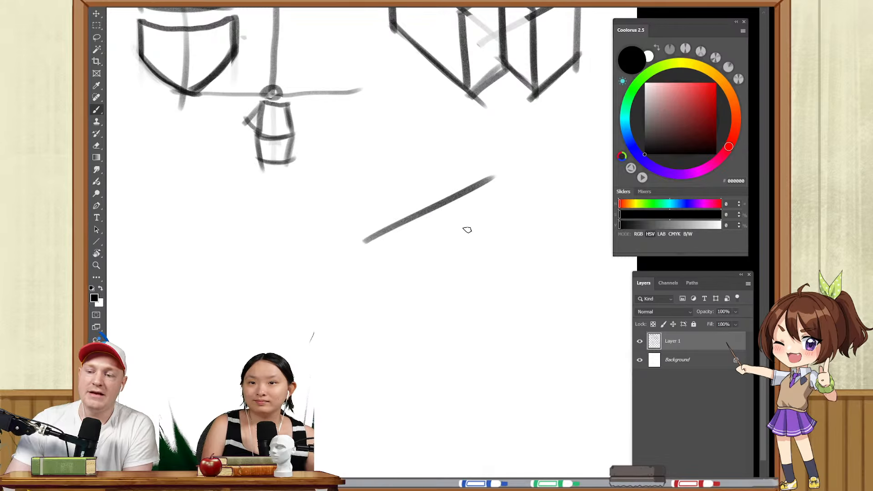
pyautogui.hotkey('ctrl', 'z')
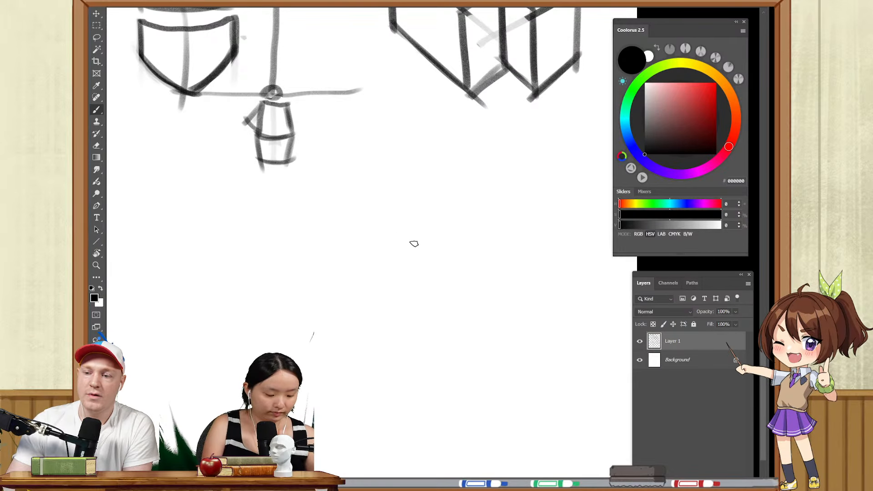
pyautogui.moveTo(410, 246)
pyautogui.mouseDown()
pyautogui.moveTo(493, 210)
pyautogui.moveTo(476, 209)
pyautogui.mouseUp()
pyautogui.hotkey('ctrl', 'z')
pyautogui.hotkey('ctrl', 'z')
# - Sketch a tall upright four-sided wall in perspective in the blank area below the notched block
pyautogui.moveTo(400, 232)
pyautogui.mouseDown()
pyautogui.moveTo(496, 200)
pyautogui.moveTo(415, 392)
pyautogui.mouseUp()
pyautogui.moveTo(492, 202); pyautogui.dragTo(500, 391)
pyautogui.moveTo(501, 390)
pyautogui.mouseDown()
pyautogui.moveTo(487, 228)
pyautogui.moveTo(431, 386)
pyautogui.mouseUp()
pyautogui.moveTo(403, 223)
pyautogui.mouseDown()
pyautogui.moveTo(409, 283)
pyautogui.moveTo(486, 265)
pyautogui.moveTo(459, 337)
pyautogui.mouseUp()
# - Add a second wall receding from the shared vertical edge and close the form with a floor plane
pyautogui.moveTo(453, 160); pyautogui.dragTo(545, 230)
pyautogui.moveTo(460, 333); pyautogui.dragTo(541, 369)
pyautogui.moveTo(538, 217); pyautogui.dragTo(560, 352)
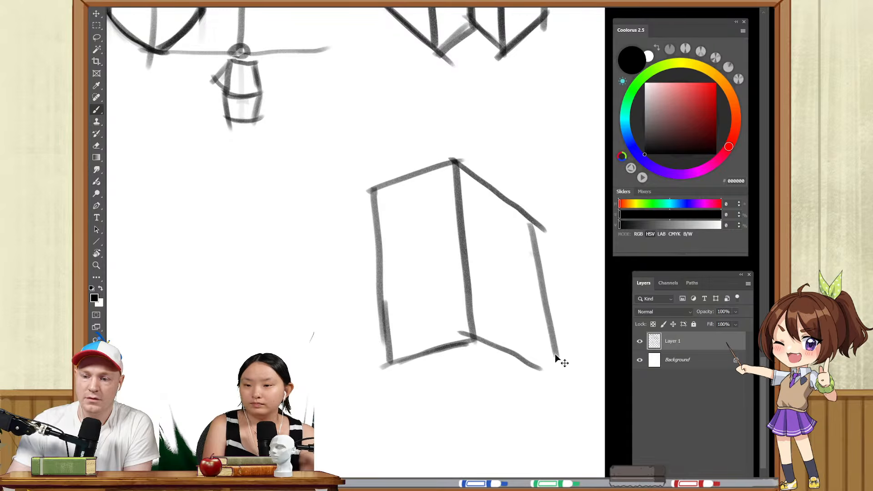
pyautogui.moveTo(387, 363)
pyautogui.mouseDown()
pyautogui.moveTo(507, 416)
pyautogui.moveTo(485, 404)
pyautogui.moveTo(571, 389)
pyautogui.mouseUp()
pyautogui.moveTo(533, 366)
pyautogui.mouseDown()
pyautogui.moveTo(569, 385)
pyautogui.moveTo(520, 364)
pyautogui.mouseUp()
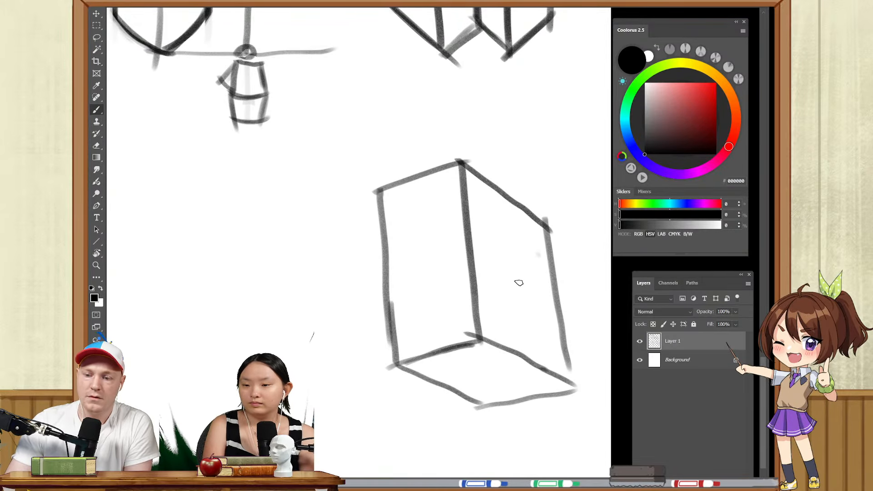
# - Draw vertical centre lines on both walls and outline a notch in the right wall's lower outer corner
pyautogui.moveTo(508, 197); pyautogui.dragTo(531, 359)
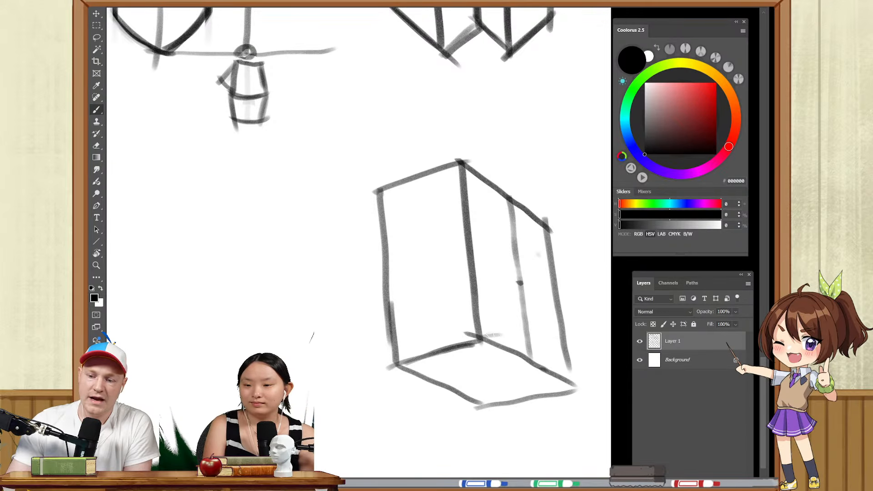
pyautogui.moveTo(518, 281)
pyautogui.mouseDown()
pyautogui.moveTo(517, 338)
pyautogui.moveTo(524, 288)
pyautogui.mouseUp()
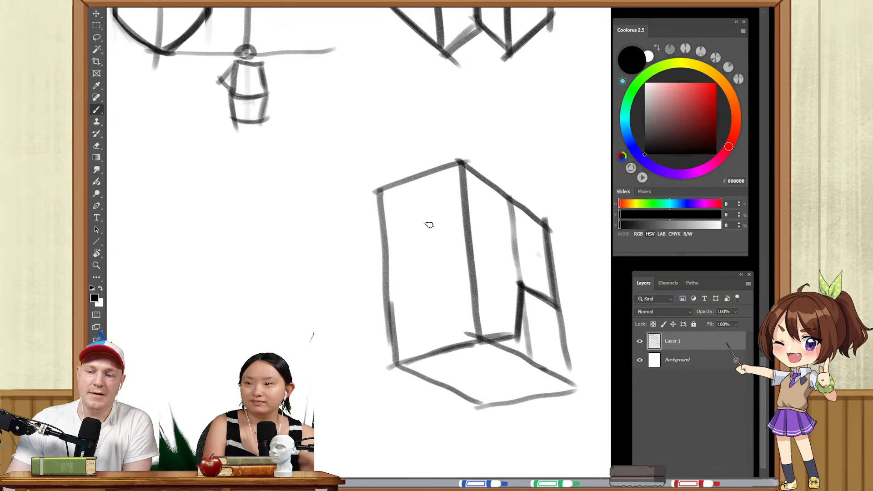
pyautogui.moveTo(414, 175)
pyautogui.mouseDown()
pyautogui.moveTo(429, 343)
pyautogui.moveTo(428, 210)
pyautogui.mouseUp()
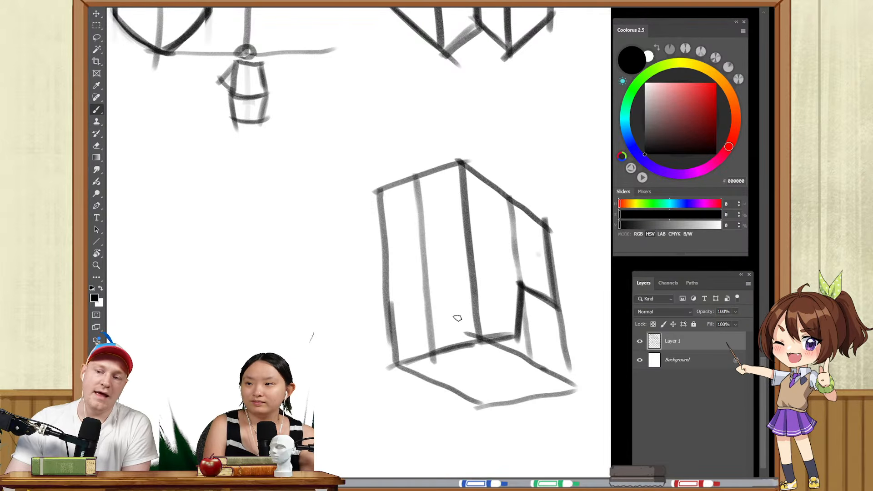
# - Fade the right wall's cut-off corner and the floor plane with the Eraser
pyautogui.press('e')
pyautogui.moveTo(526, 362)
pyautogui.mouseDown()
pyautogui.moveTo(561, 376)
pyautogui.moveTo(547, 343)
pyautogui.moveTo(556, 312)
pyautogui.moveTo(521, 327)
pyautogui.mouseUp()
pyautogui.press('b')
pyautogui.press('e')
pyautogui.moveTo(558, 380)
pyautogui.mouseDown()
pyautogui.moveTo(471, 411)
pyautogui.moveTo(443, 399)
pyautogui.moveTo(537, 354)
pyautogui.mouseUp()
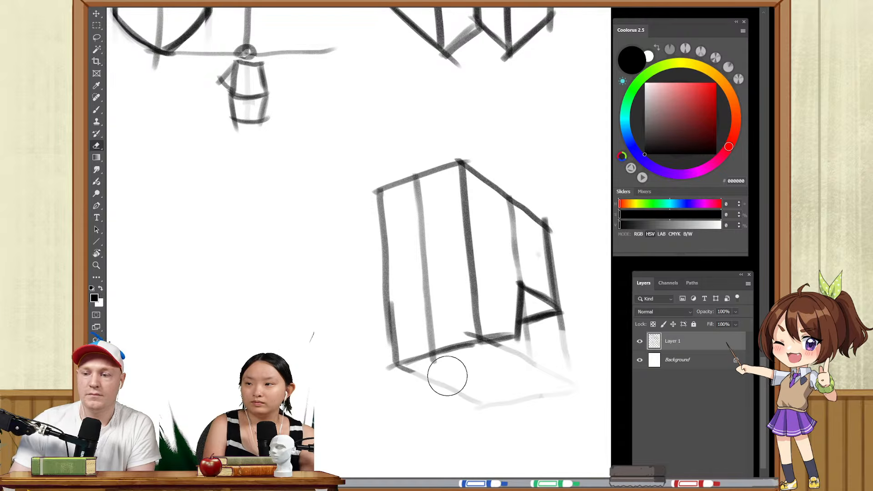
# - Draw the slanted lower edge from the notch's lower end to the left wall's bottom corner with the Brush
pyautogui.press('b')
pyautogui.moveTo(516, 340); pyautogui.dragTo(464, 357)
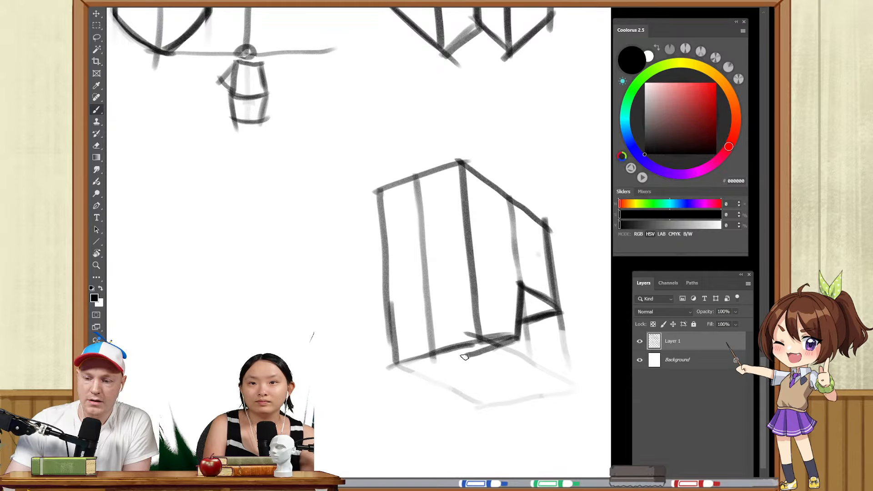
pyautogui.moveTo(394, 367); pyautogui.dragTo(512, 343)
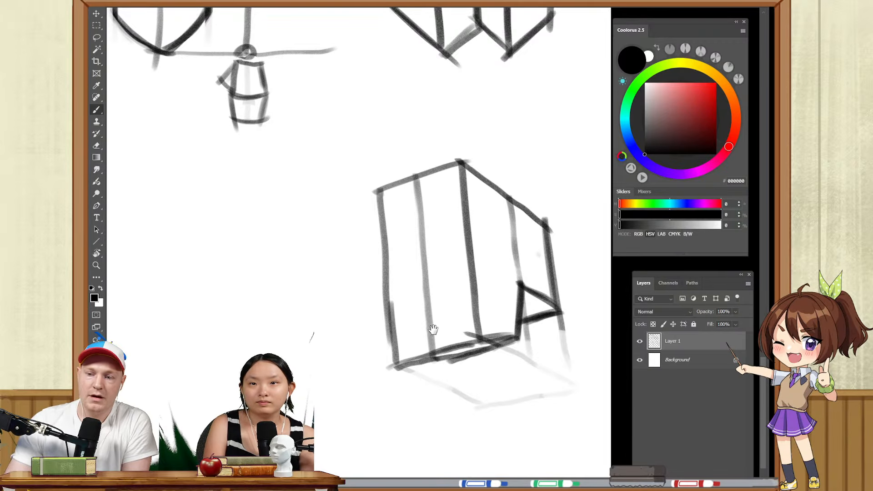
# - Sketch a narrow upright side panel in the empty area beside the two-wall form, undoing the trial top edge
pyautogui.moveTo(433, 329)
pyautogui.mouseDown()
pyautogui.moveTo(512, 289)
pyautogui.moveTo(582, 282)
pyautogui.mouseUp()
pyautogui.moveTo(383, 194); pyautogui.dragTo(386, 314)
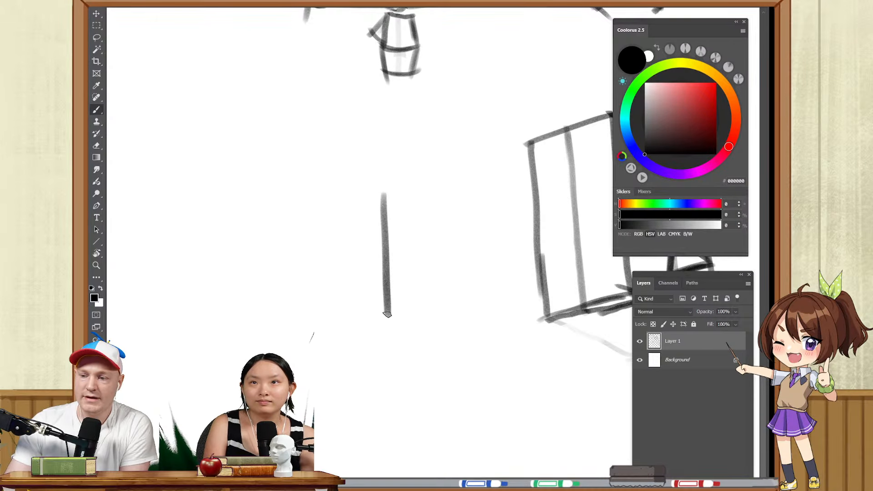
pyautogui.moveTo(398, 183); pyautogui.dragTo(413, 340)
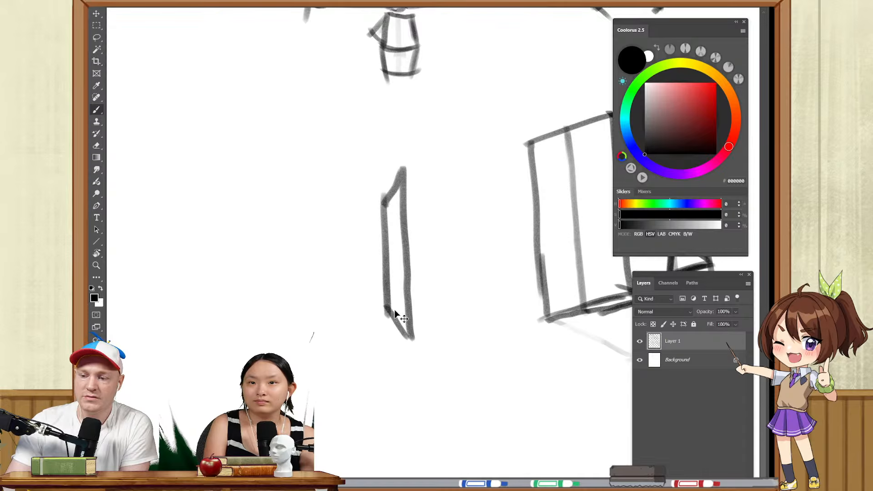
pyautogui.moveTo(425, 176); pyautogui.dragTo(473, 178)
pyautogui.hotkey('ctrl', 'z')
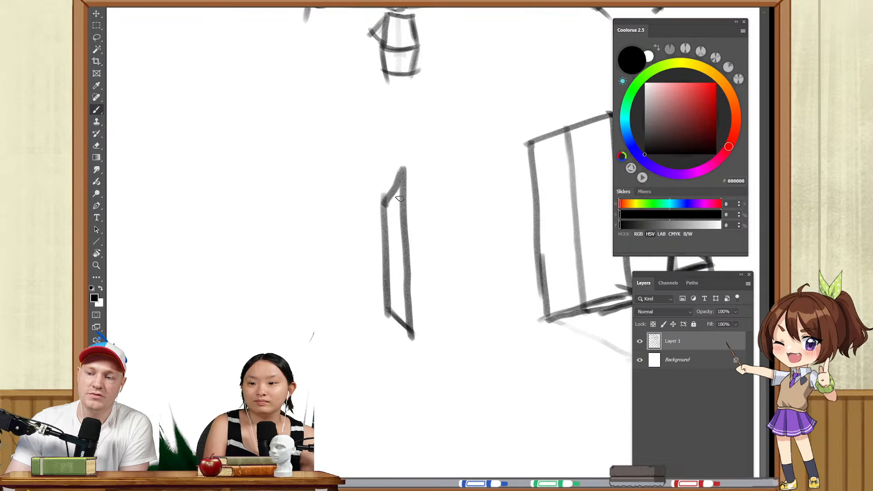
# - Erase the narrow panel's outer vertical edge with a smaller Eraser and redraw it slightly further in
pyautogui.press('e')
pyautogui.moveTo(377, 204); pyautogui.dragTo(396, 217)
pyautogui.hotkey('ctrl', 'z')
pyautogui.press('[')
pyautogui.press('[')
pyautogui.press('[')
pyautogui.press('[')
pyautogui.moveTo(387, 311)
pyautogui.mouseDown()
pyautogui.moveTo(386, 198)
pyautogui.moveTo(397, 342)
pyautogui.mouseUp()
pyautogui.press('b')
pyautogui.hotkey('ctrl', 'z')
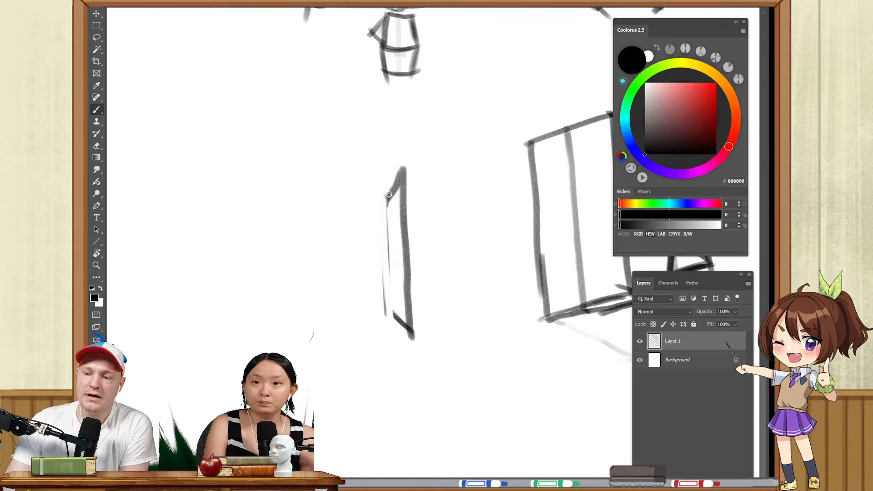
pyautogui.moveTo(386, 195); pyautogui.dragTo(393, 319)
# - Extend the narrow panel into a block with a wide rectangular front face, redoing the top edge until it runs level
pyautogui.moveTo(397, 173); pyautogui.dragTo(502, 178)
pyautogui.hotkey('ctrl', 'z')
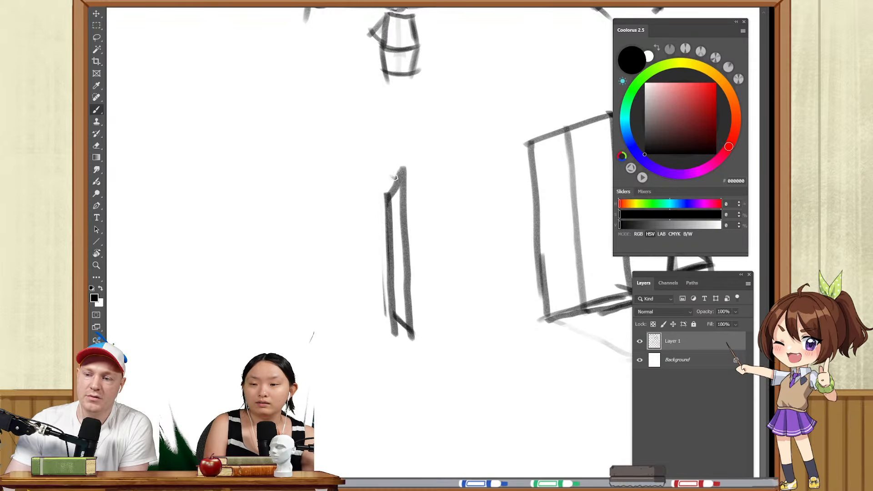
pyautogui.moveTo(392, 178)
pyautogui.mouseDown()
pyautogui.moveTo(514, 178)
pyautogui.moveTo(518, 248)
pyautogui.mouseUp()
pyautogui.hotkey('ctrl', 'z')
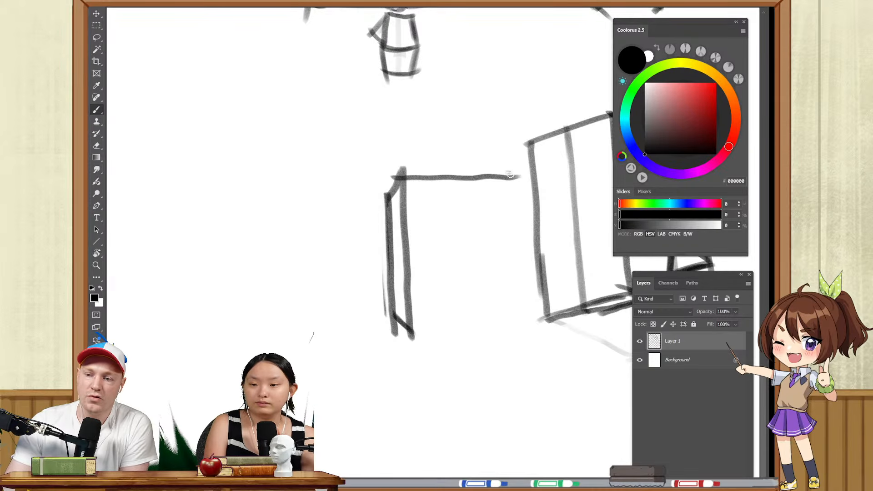
pyautogui.moveTo(509, 173); pyautogui.dragTo(519, 330)
pyautogui.moveTo(408, 328); pyautogui.dragTo(526, 324)
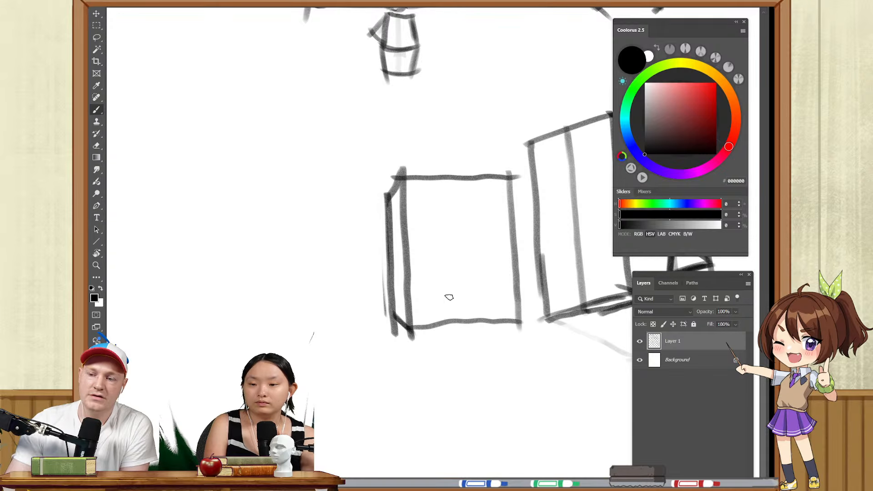
# - Outline a jaw-like notch in the front face's lower rear corner and fade the cut-off edges with the Eraser
pyautogui.moveTo(462, 317); pyautogui.dragTo(459, 264)
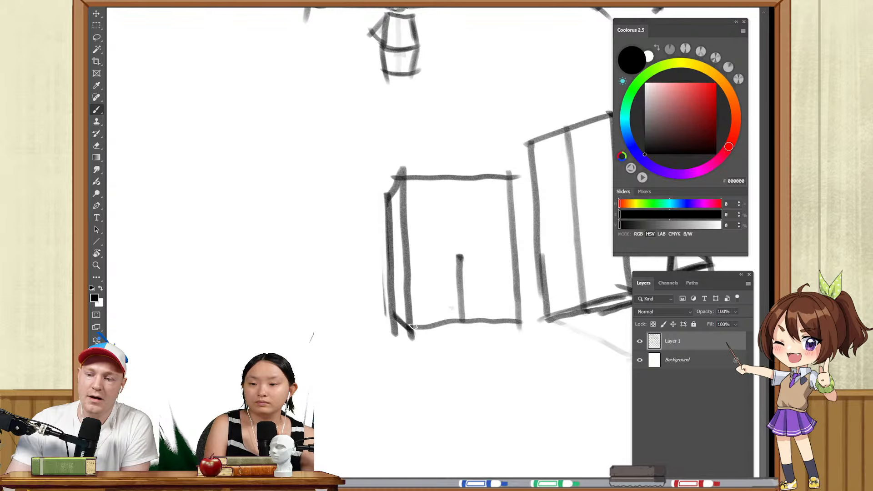
pyautogui.moveTo(445, 310); pyautogui.dragTo(466, 249)
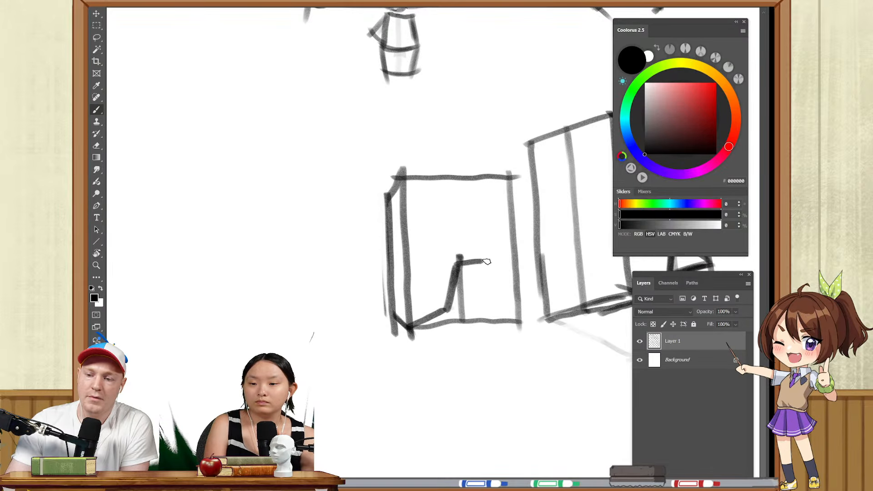
pyautogui.moveTo(506, 183)
pyautogui.mouseDown()
pyautogui.moveTo(507, 319)
pyautogui.moveTo(477, 314)
pyautogui.moveTo(455, 293)
pyautogui.mouseUp()
pyautogui.press('e')
pyautogui.press('b')
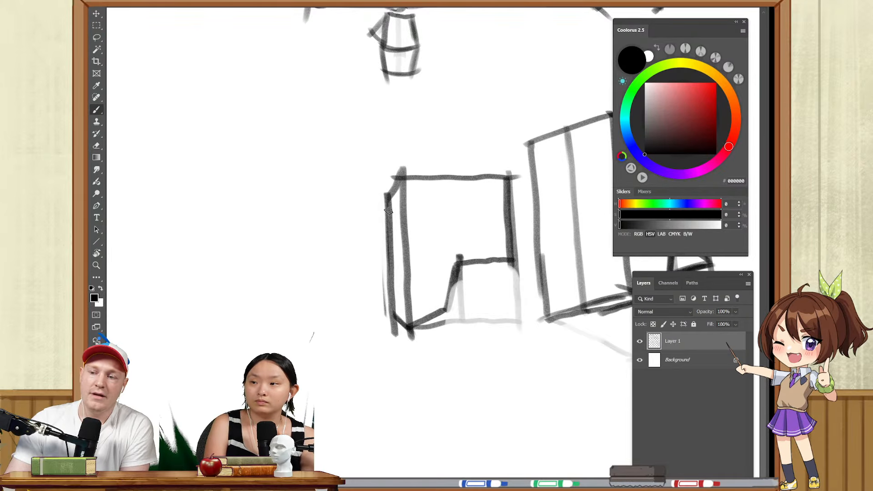
# - Draw a large circle for a head's cranium in the blank area beside the block sketch, undoing the first attempt
pyautogui.moveTo(429, 255); pyautogui.dragTo(550, 280)
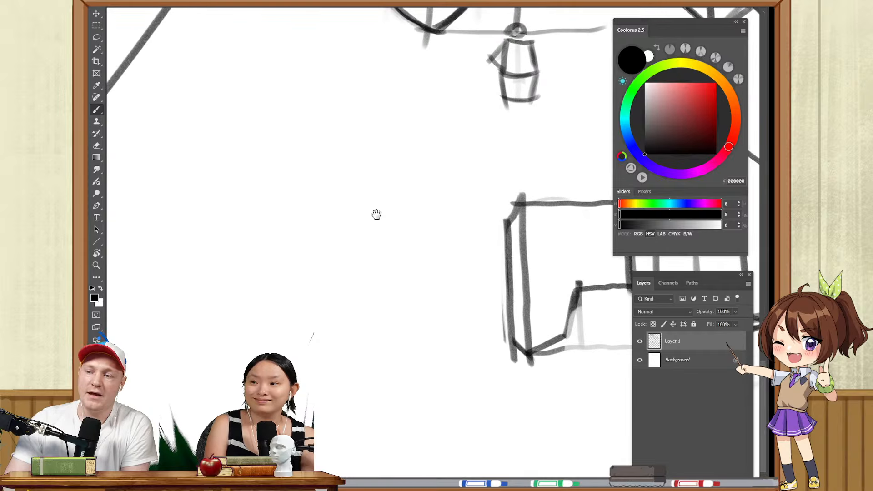
pyautogui.moveTo(392, 220); pyautogui.dragTo(506, 186)
pyautogui.moveTo(425, 123)
pyautogui.mouseDown()
pyautogui.moveTo(394, 225)
pyautogui.moveTo(376, 168)
pyautogui.moveTo(391, 132)
pyautogui.mouseUp()
pyautogui.hotkey('ctrl', 'z')
pyautogui.moveTo(440, 109)
pyautogui.mouseDown()
pyautogui.moveTo(398, 129)
pyautogui.moveTo(523, 152)
pyautogui.moveTo(418, 116)
pyautogui.mouseUp()
pyautogui.scroll(2, 452, 210)
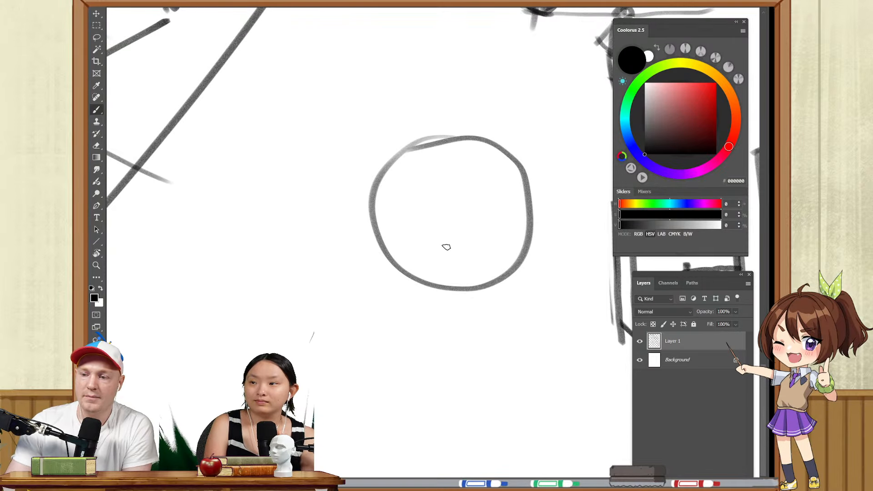
# - Add the face's vertical centre line, the outer face contour, the chin and the rising jawline below the circle
pyautogui.moveTo(446, 247); pyautogui.dragTo(438, 209)
pyautogui.moveTo(401, 166); pyautogui.dragTo(402, 213)
pyautogui.hotkey('ctrl', 'z')
pyautogui.moveTo(396, 168); pyautogui.dragTo(403, 328)
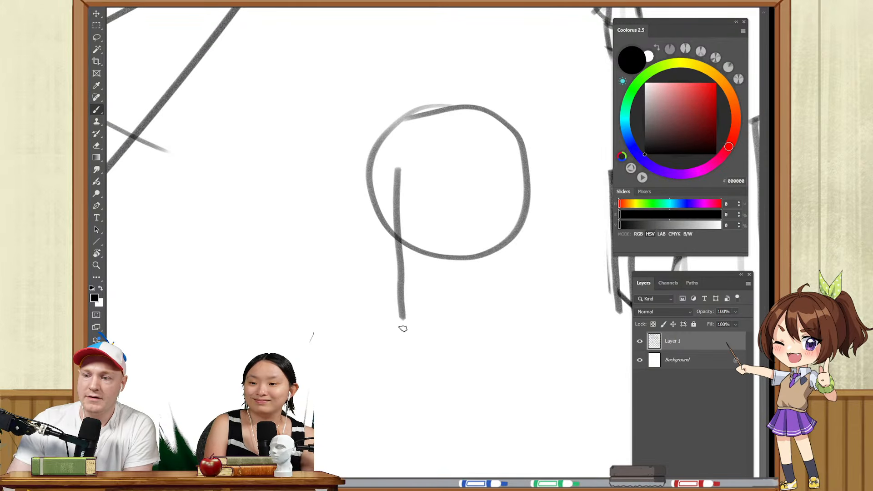
pyautogui.moveTo(370, 170)
pyautogui.mouseDown()
pyautogui.moveTo(390, 318)
pyautogui.moveTo(463, 298)
pyautogui.mouseUp()
pyautogui.moveTo(418, 320); pyautogui.dragTo(466, 292)
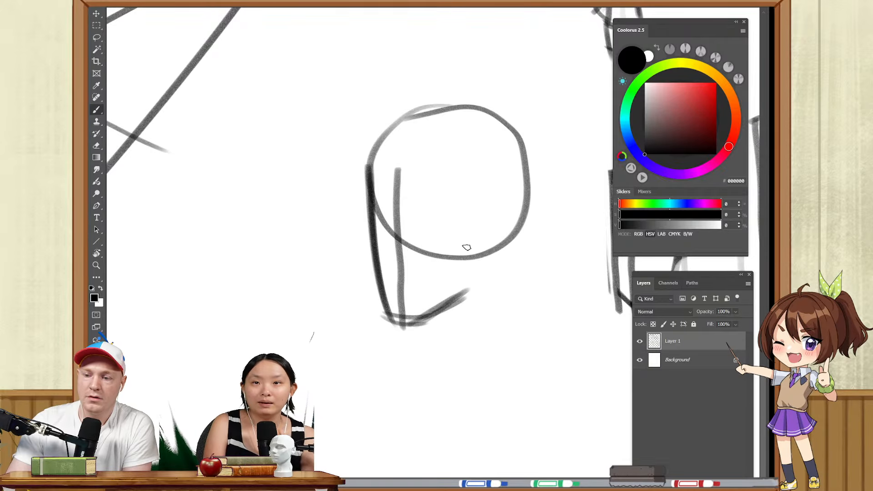
# - Draw the back edge of the jaw, the oval side plane of the cranium and a horizontal guideline across the face
pyautogui.moveTo(467, 246); pyautogui.dragTo(464, 300)
pyautogui.moveTo(468, 236); pyautogui.dragTo(465, 301)
pyautogui.moveTo(508, 143)
pyautogui.mouseDown()
pyautogui.moveTo(517, 188)
pyautogui.moveTo(439, 235)
pyautogui.mouseUp()
pyautogui.moveTo(360, 217); pyautogui.dragTo(453, 222)
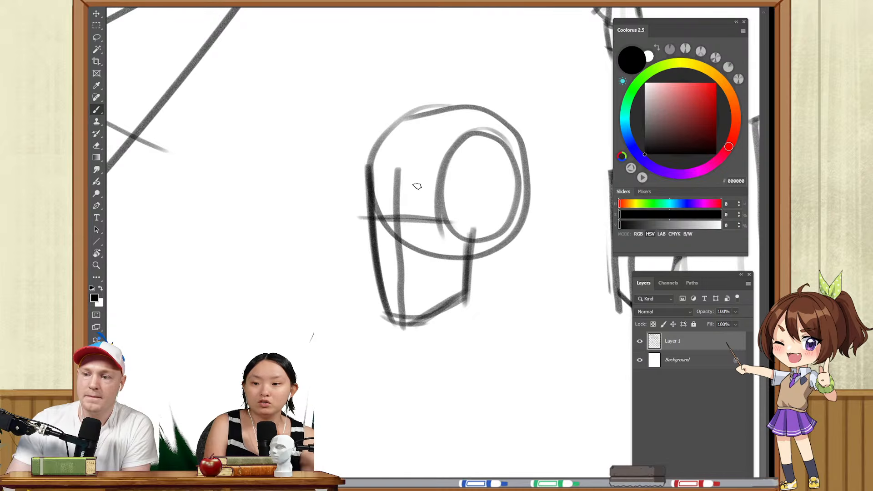
# - Retrace the front curve of the cranium from the face contour up to the crown
pyautogui.moveTo(373, 181); pyautogui.dragTo(399, 130)
pyautogui.moveTo(376, 177)
pyautogui.mouseDown()
pyautogui.moveTo(441, 108)
pyautogui.moveTo(473, 108)
pyautogui.mouseUp()
pyautogui.hotkey('ctrl', 'z')
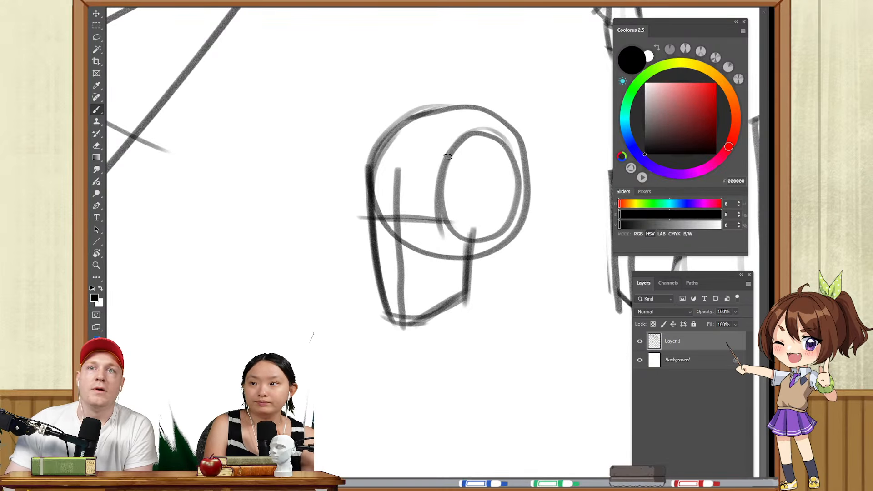
# - Erase the top arc of the cranium circle and return to the Brush
pyautogui.moveTo(439, 184); pyautogui.dragTo(446, 215)
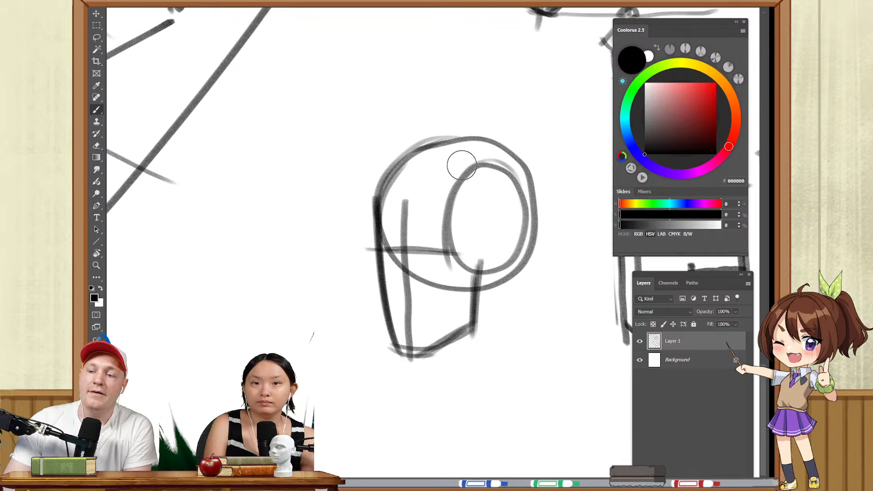
pyautogui.press('e')
pyautogui.moveTo(468, 144); pyautogui.dragTo(453, 140)
pyautogui.press('b')
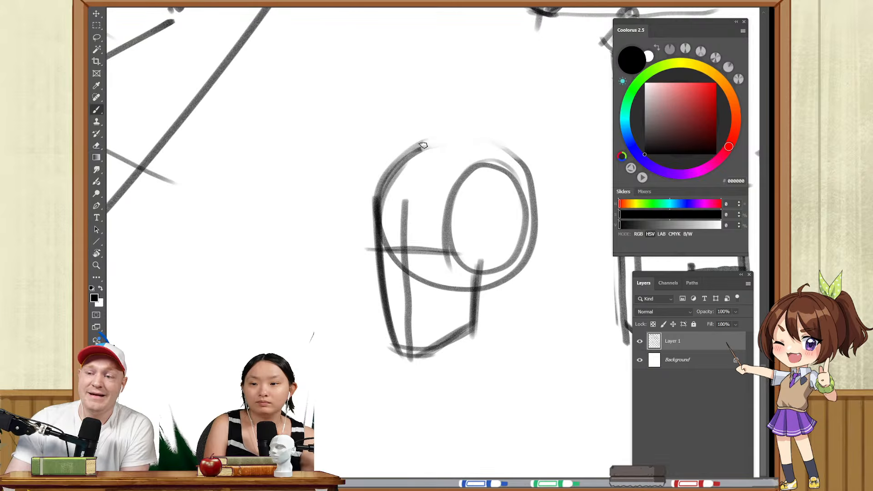
# - Redraw the top arc of the cranium and erase the circle's lower arc where it crosses the face and jaw
pyautogui.moveTo(398, 161)
pyautogui.mouseDown()
pyautogui.moveTo(452, 139)
pyautogui.moveTo(517, 162)
pyautogui.mouseUp()
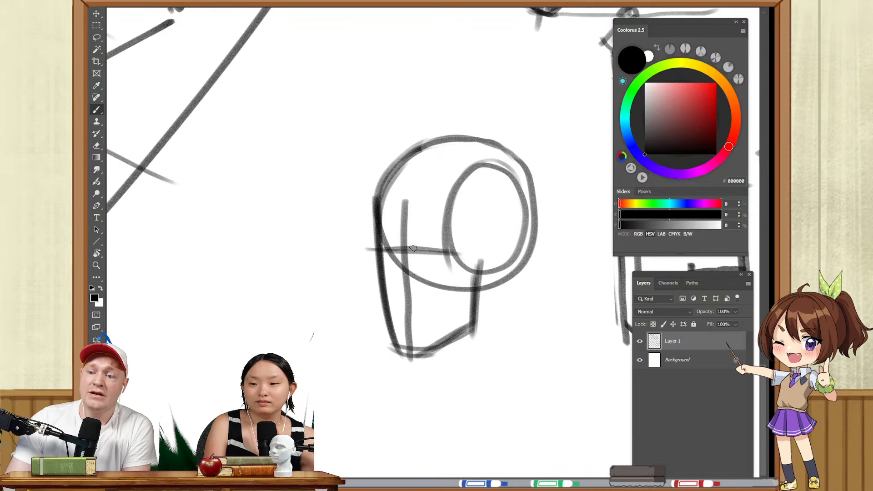
pyautogui.press('e')
pyautogui.moveTo(390, 255); pyautogui.dragTo(393, 264)
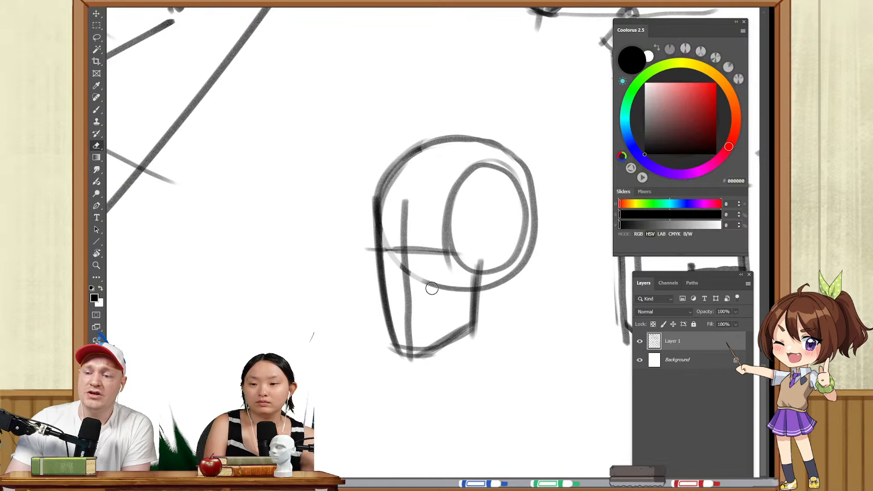
pyautogui.moveTo(431, 288); pyautogui.dragTo(472, 286)
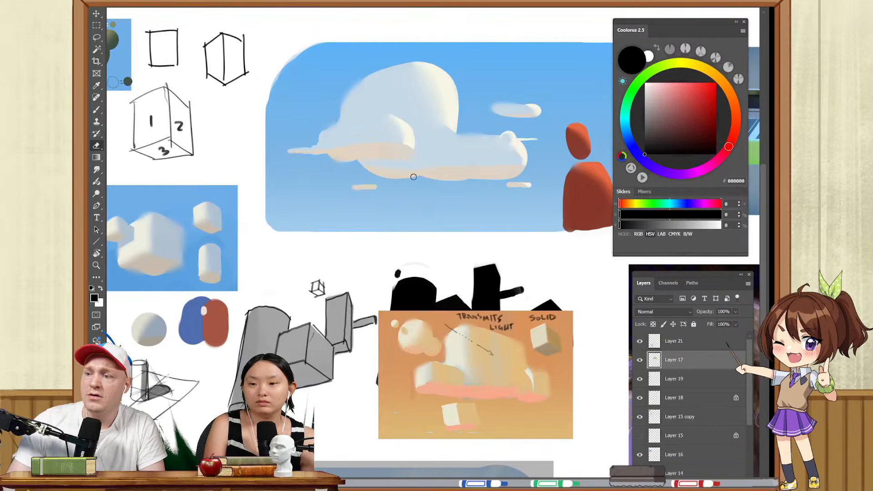
# - Examine the studies of shaded spheres, numbered box planes, block-shaped clouds and the cylinder with its cast shadow
pyautogui.moveTo(287, 218); pyautogui.dragTo(539, 214)
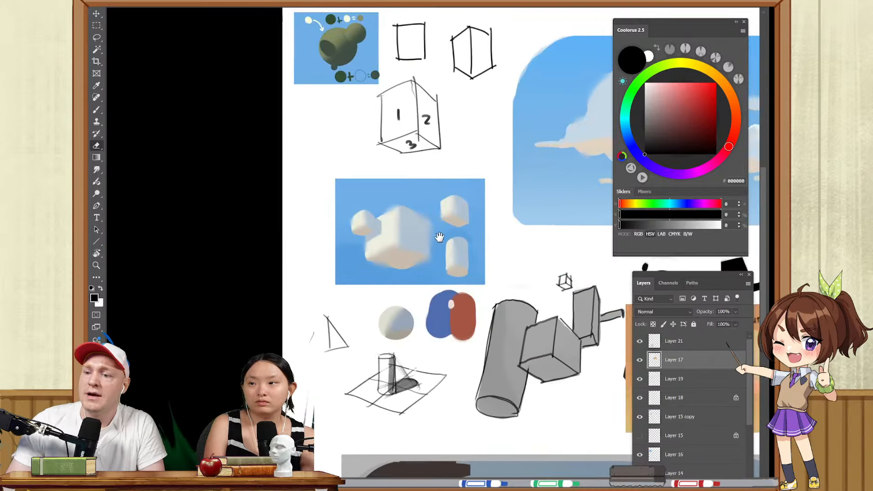
pyautogui.press('z')
pyautogui.moveTo(442, 237); pyautogui.dragTo(488, 224)
pyautogui.moveTo(422, 215)
pyautogui.mouseDown()
pyautogui.moveTo(470, 207)
pyautogui.moveTo(485, 364)
pyautogui.mouseUp()
pyautogui.moveTo(483, 299); pyautogui.dragTo(463, 307)
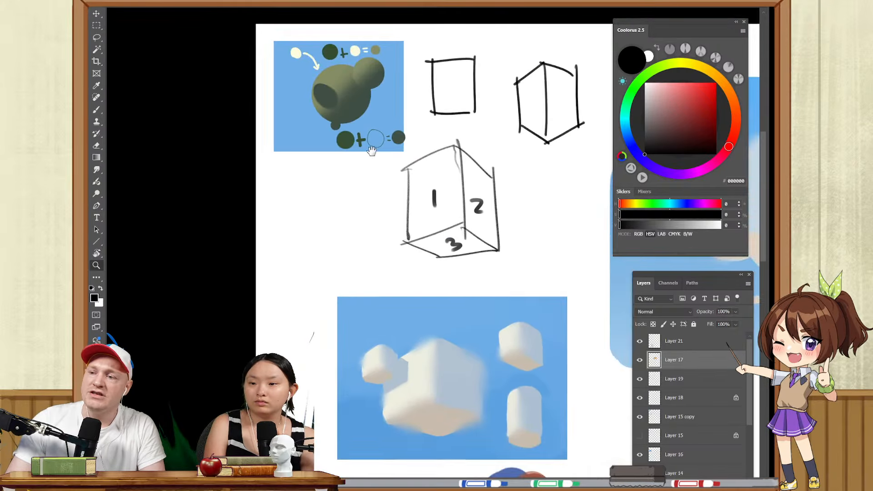
pyautogui.moveTo(371, 151); pyautogui.dragTo(441, 263)
pyautogui.moveTo(400, 184); pyautogui.dragTo(468, 192)
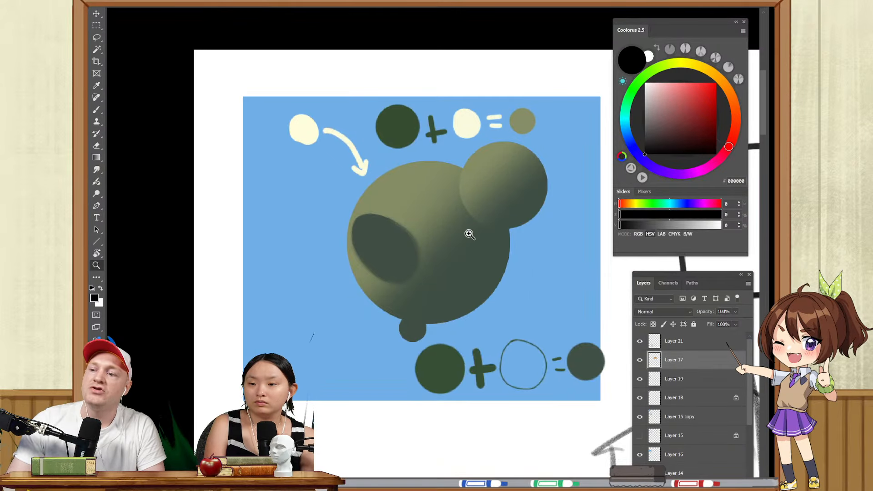
pyautogui.moveTo(487, 240)
pyautogui.mouseDown()
pyautogui.moveTo(475, 211)
pyautogui.moveTo(432, 200)
pyautogui.mouseUp()
pyautogui.moveTo(448, 207); pyautogui.dragTo(409, 211)
pyautogui.moveTo(447, 292); pyautogui.dragTo(323, 46)
pyautogui.moveTo(487, 352)
pyautogui.mouseDown()
pyautogui.moveTo(428, 236)
pyautogui.moveTo(444, 255)
pyautogui.mouseUp()
pyautogui.moveTo(472, 324); pyautogui.dragTo(428, 101)
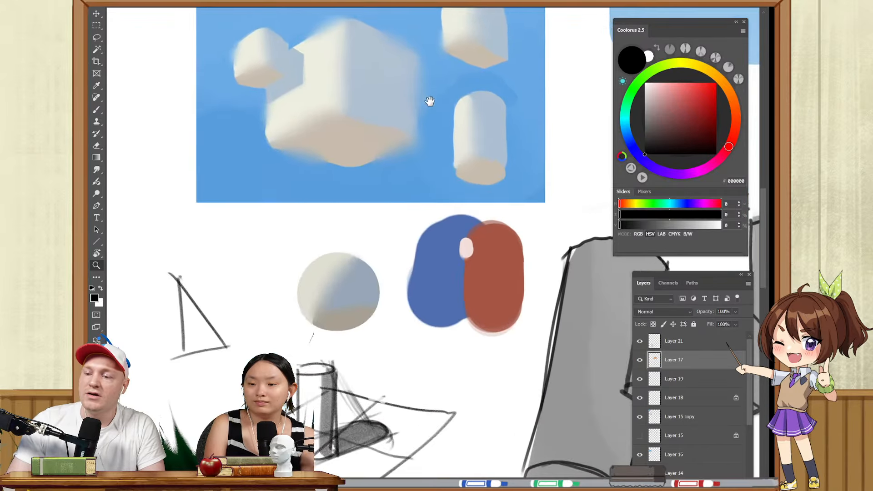
pyautogui.moveTo(405, 330); pyautogui.dragTo(455, 207)
pyautogui.moveTo(343, 328); pyautogui.dragTo(370, 328)
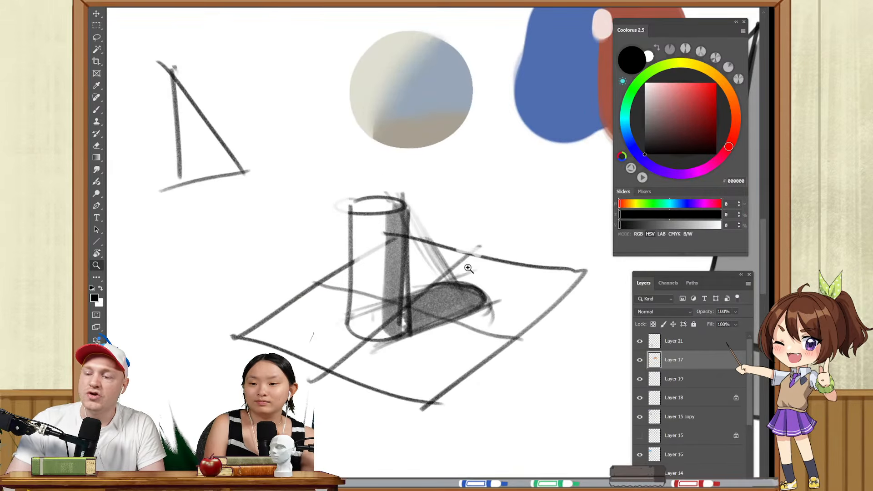
pyautogui.moveTo(465, 269)
pyautogui.mouseDown()
pyautogui.moveTo(395, 269)
pyautogui.moveTo(380, 226)
pyautogui.mouseUp()
# - Examine the cloud paintings, the MIKI PRO box render, the portrait study and the building sketches on the study canvas
pyautogui.moveTo(605, 255)
pyautogui.mouseDown()
pyautogui.moveTo(385, 308)
pyautogui.moveTo(300, 414)
pyautogui.mouseUp()
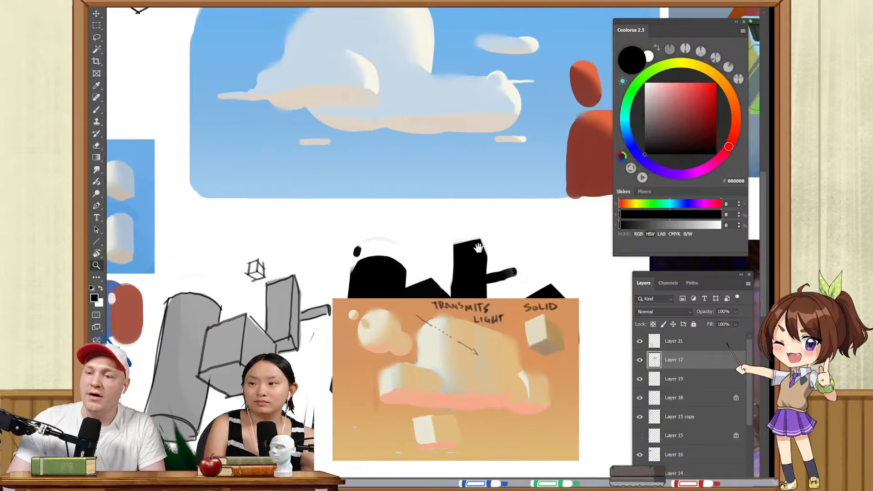
pyautogui.moveTo(478, 248); pyautogui.dragTo(360, 245)
pyautogui.moveTo(456, 237); pyautogui.dragTo(312, 302)
pyautogui.moveTo(473, 223); pyautogui.dragTo(416, 278)
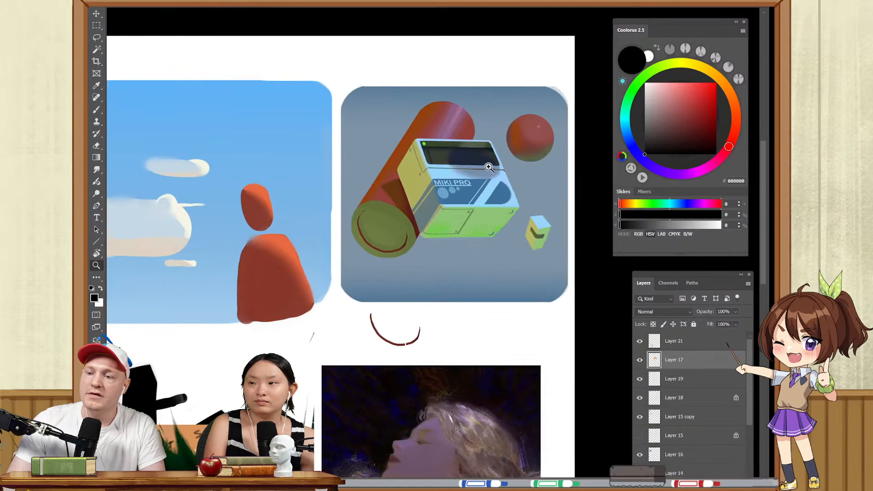
pyautogui.moveTo(489, 166); pyautogui.dragTo(499, 176)
pyautogui.moveTo(526, 212); pyautogui.dragTo(477, 191)
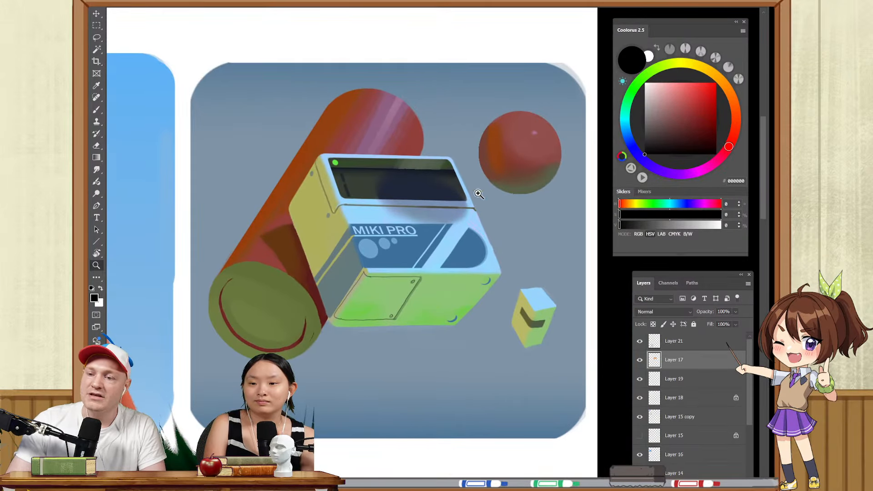
pyautogui.moveTo(480, 267); pyautogui.dragTo(447, 267)
pyautogui.moveTo(320, 386); pyautogui.dragTo(457, 206)
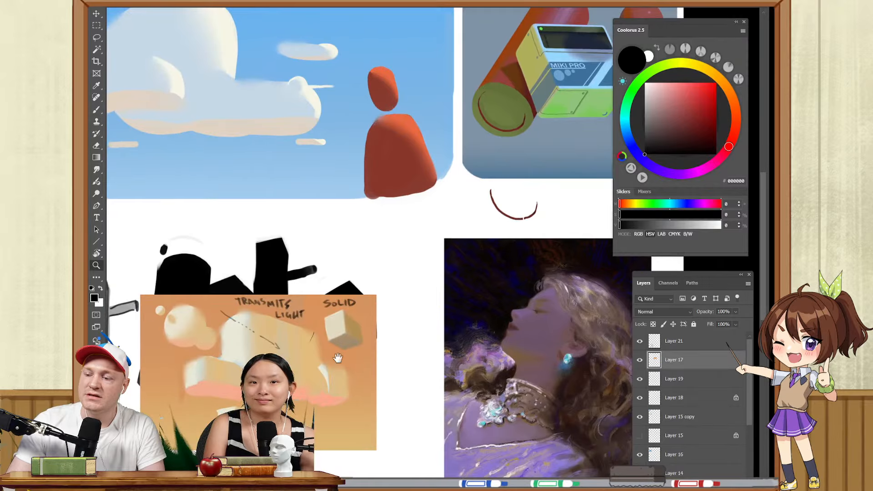
pyautogui.moveTo(274, 422); pyautogui.dragTo(500, 240)
pyautogui.moveTo(381, 322); pyautogui.dragTo(435, 154)
pyautogui.moveTo(388, 275); pyautogui.dragTo(384, 200)
pyautogui.moveTo(392, 233); pyautogui.dragTo(467, 205)
pyautogui.moveTo(346, 290)
pyautogui.mouseDown()
pyautogui.moveTo(265, 203)
pyautogui.moveTo(177, 188)
pyautogui.mouseUp()
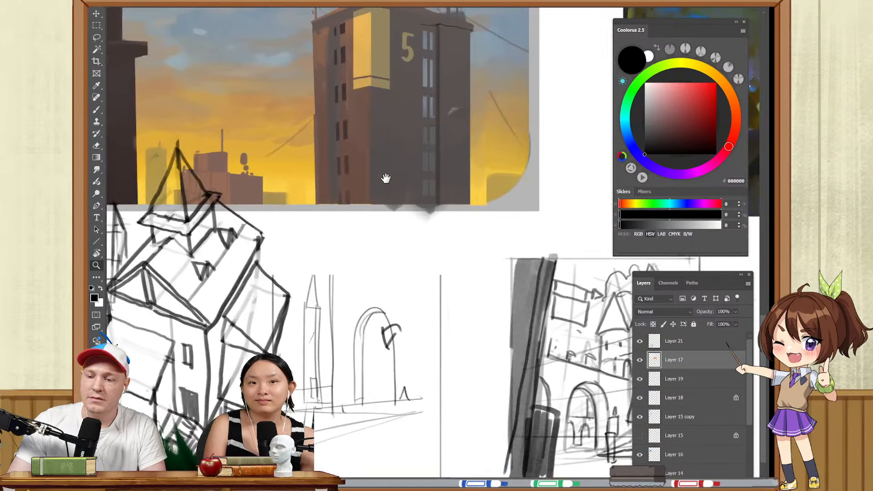
pyautogui.moveTo(355, 62); pyautogui.dragTo(425, 264)
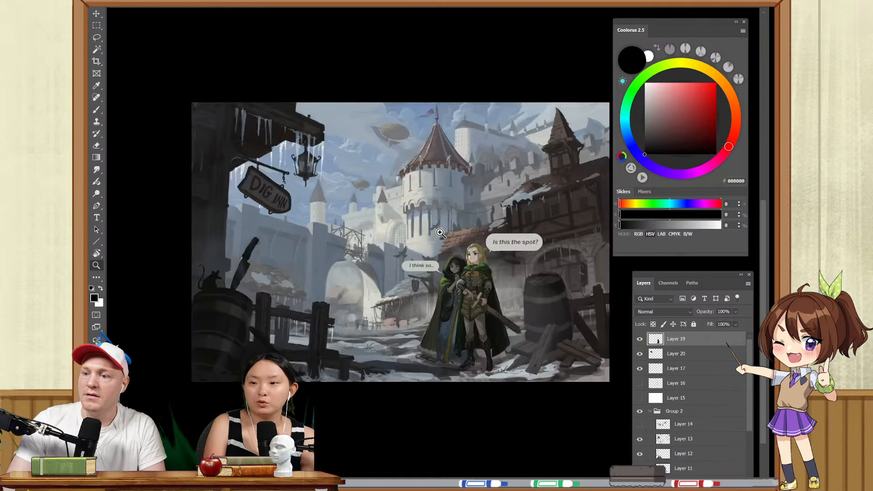
# - Examine the two cloaked characters and the round castle tower in the snowy castle illustration
pyautogui.click(435, 206)
pyautogui.click(435, 206)
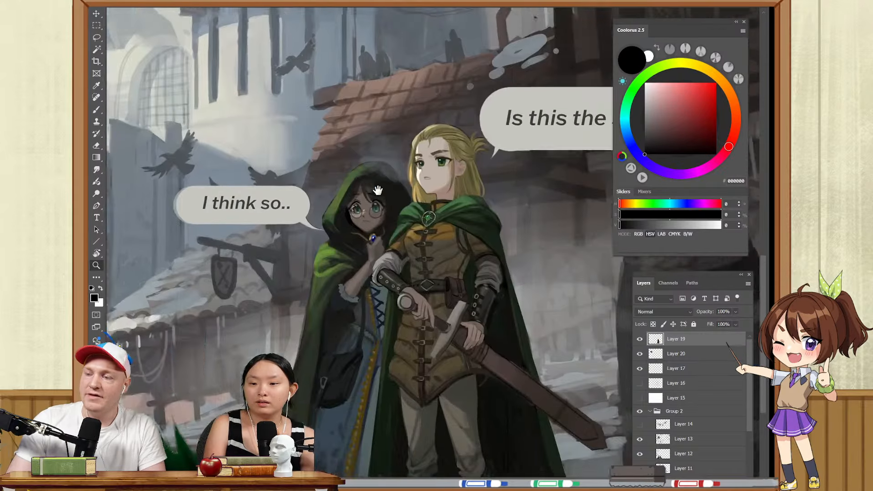
pyautogui.moveTo(435, 205); pyautogui.dragTo(415, 207)
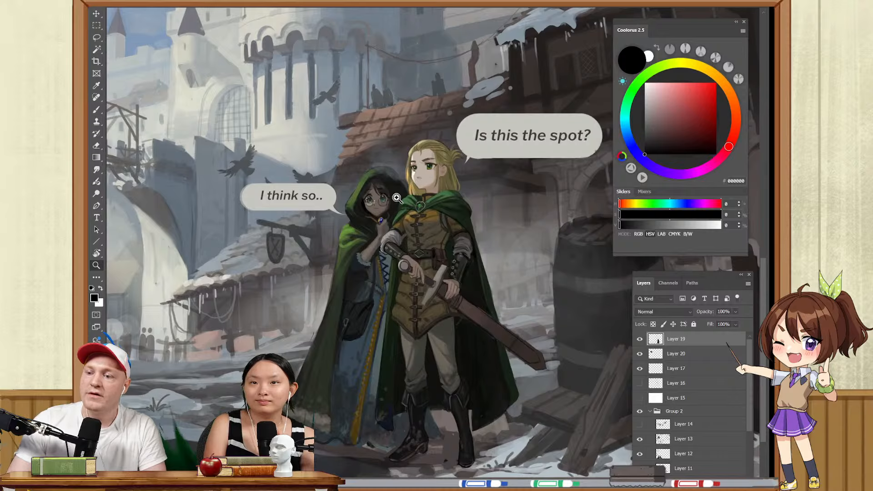
pyautogui.moveTo(332, 157); pyautogui.dragTo(460, 276)
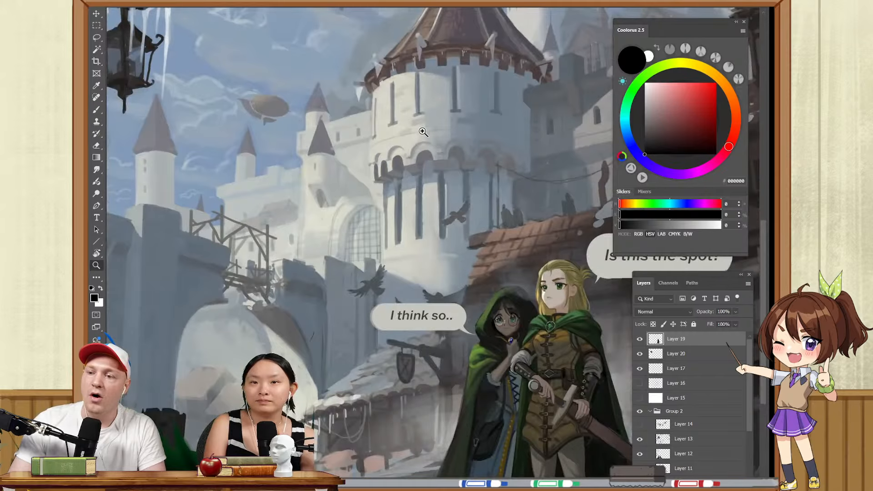
pyautogui.moveTo(422, 129); pyautogui.dragTo(441, 139)
pyautogui.moveTo(412, 163); pyautogui.dragTo(454, 204)
# - Circle the row of small arches around the castle tower with the Brush and undo the mark
pyautogui.press('b')
pyautogui.moveTo(431, 180)
pyautogui.mouseDown()
pyautogui.moveTo(341, 197)
pyautogui.moveTo(611, 275)
pyautogui.moveTo(400, 190)
pyautogui.moveTo(400, 267)
pyautogui.moveTo(390, 283)
pyautogui.mouseUp()
pyautogui.moveTo(468, 245); pyautogui.dragTo(419, 182)
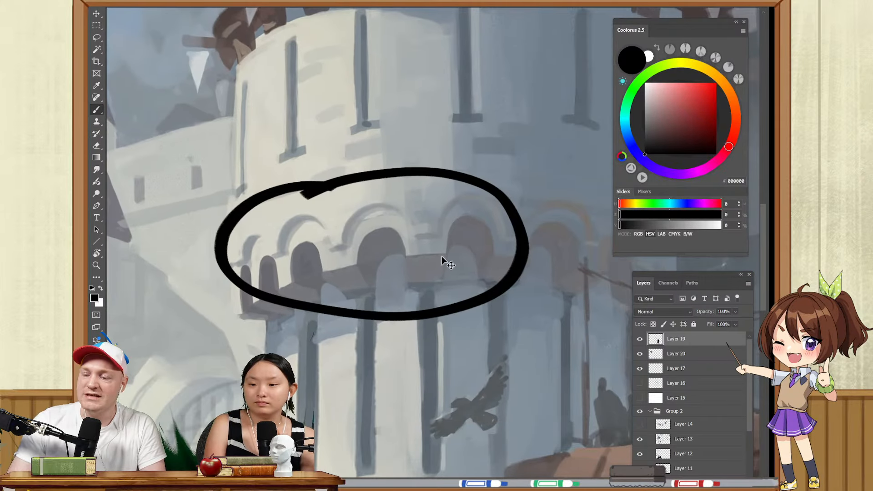
pyautogui.hotkey('ctrl', 'z')
pyautogui.moveTo(481, 354); pyautogui.dragTo(394, 335)
# - Examine the castle's background towers, airships and conical roof, and return to the head construction sketch
pyautogui.press('z')
pyautogui.moveTo(330, 338); pyautogui.dragTo(487, 286)
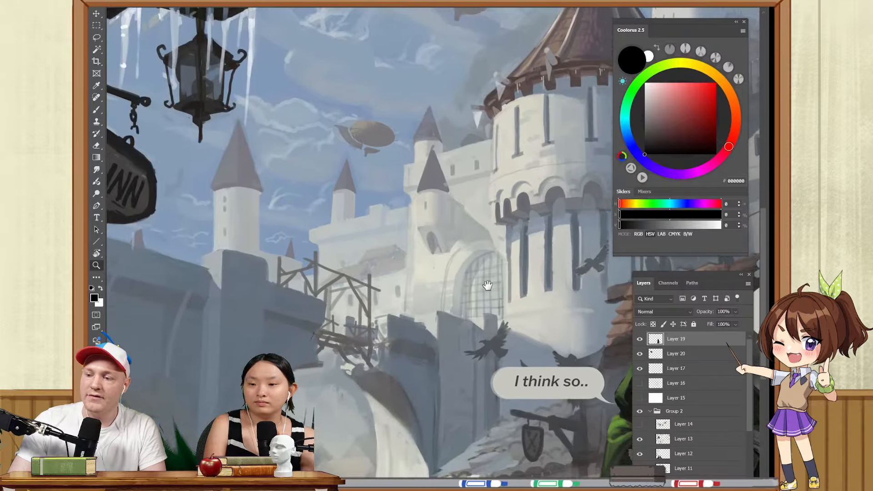
pyautogui.moveTo(303, 358); pyautogui.dragTo(402, 269)
pyautogui.moveTo(407, 150); pyautogui.dragTo(353, 302)
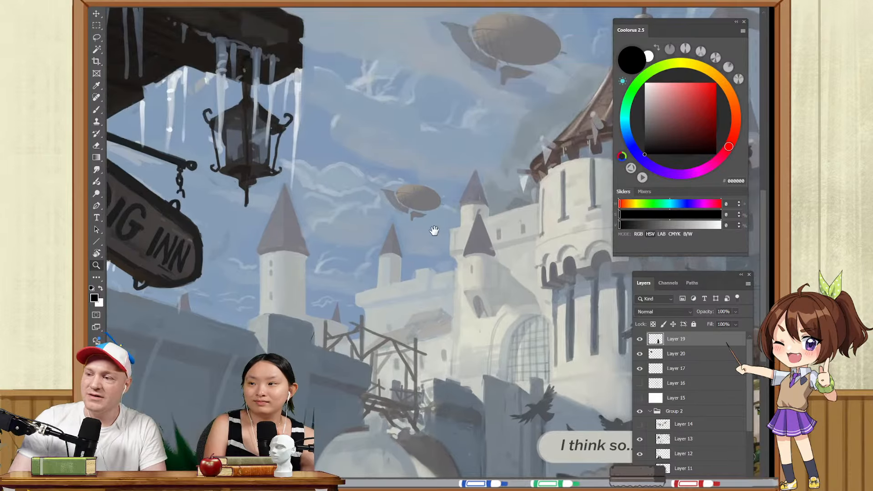
pyautogui.moveTo(434, 212); pyautogui.dragTo(379, 271)
pyautogui.moveTo(506, 260); pyautogui.dragTo(353, 235)
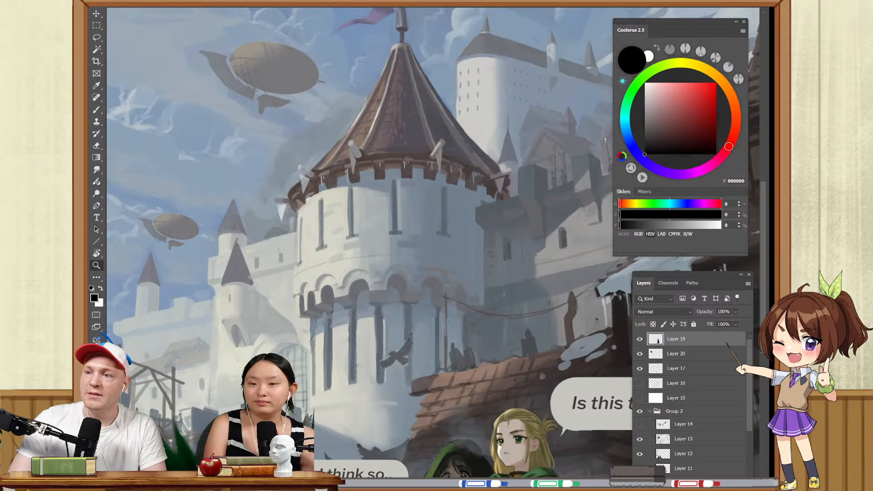
pyautogui.click(359, 9)
pyautogui.moveTo(397, 129); pyautogui.dragTo(372, 137)
pyautogui.click(467, 8)
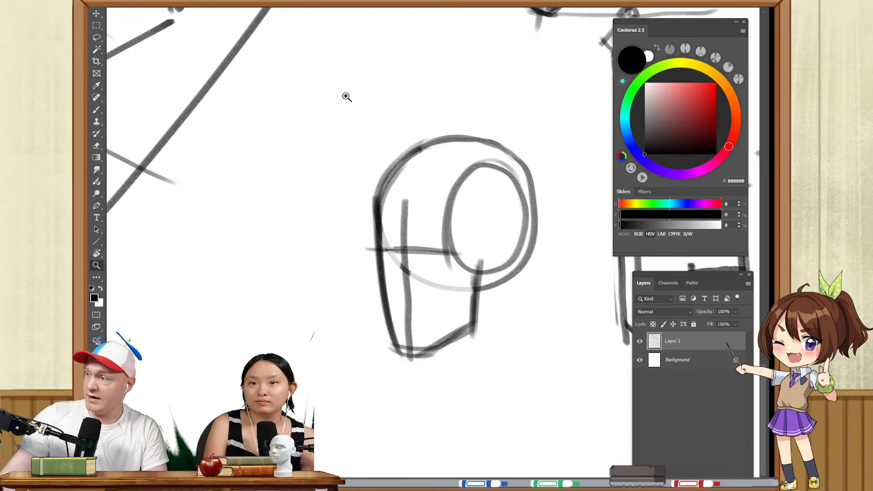
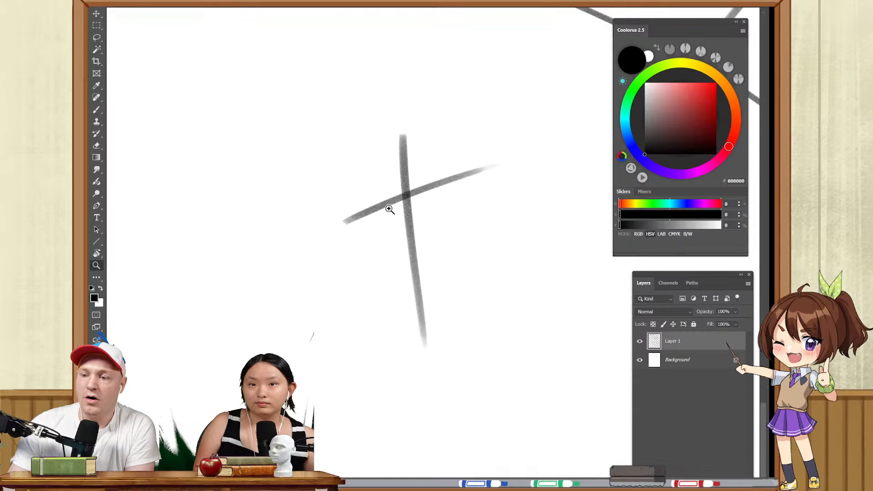
# - Draw a round cranium circle around the crossed centre line and tilted brow guideline, replacing the first attempts
pyautogui.press('b')
pyautogui.moveTo(418, 134)
pyautogui.mouseDown()
pyautogui.moveTo(518, 168)
pyautogui.moveTo(387, 150)
pyautogui.mouseUp()
pyautogui.hotkey('ctrl', 'z')
pyautogui.moveTo(474, 144)
pyautogui.mouseDown()
pyautogui.moveTo(526, 272)
pyautogui.moveTo(387, 145)
pyautogui.mouseUp()
pyautogui.moveTo(426, 279); pyautogui.dragTo(418, 237)
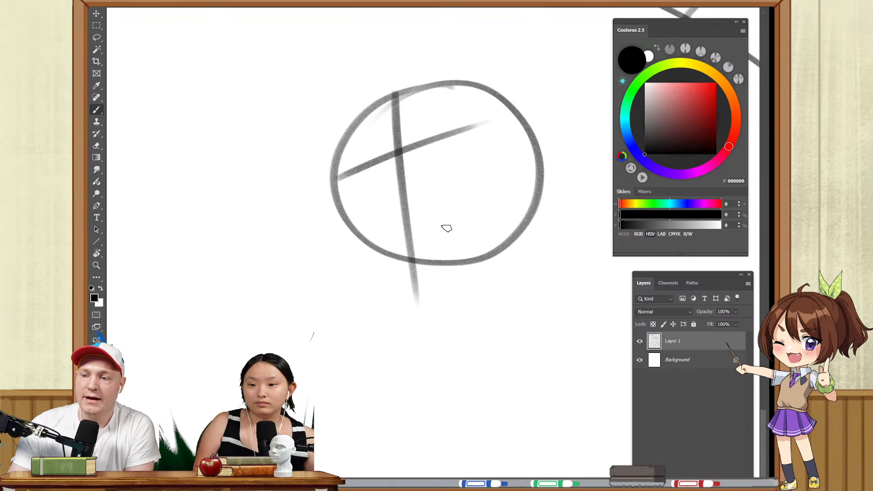
pyautogui.hotkey('ctrl', 'z')
pyautogui.moveTo(403, 97)
pyautogui.mouseDown()
pyautogui.moveTo(377, 214)
pyautogui.moveTo(458, 94)
pyautogui.moveTo(446, 250)
pyautogui.moveTo(442, 84)
pyautogui.mouseUp()
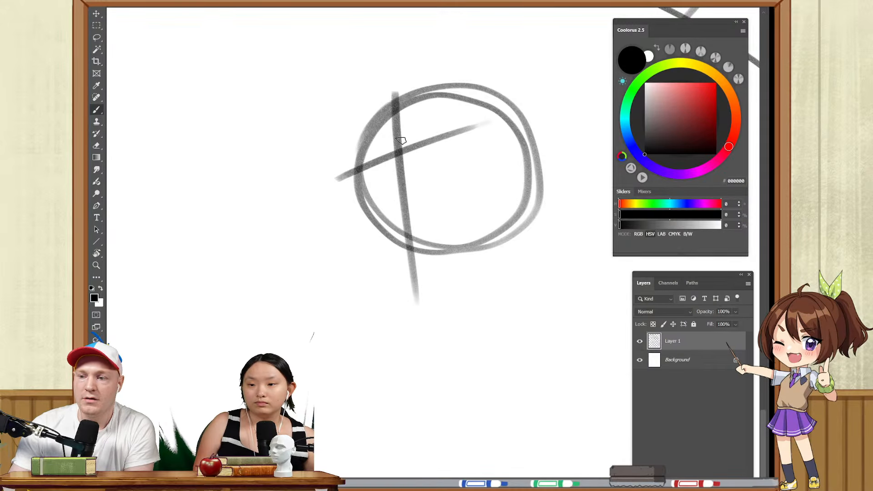
# - Draw the outer face contour and a short chin line below the cranium, and strengthen the face's vertical centre line
pyautogui.moveTo(397, 115)
pyautogui.mouseDown()
pyautogui.moveTo(417, 287)
pyautogui.moveTo(407, 186)
pyautogui.moveTo(415, 322)
pyautogui.moveTo(402, 317)
pyautogui.moveTo(457, 307)
pyautogui.mouseUp()
pyautogui.hotkey('ctrl', 'z')
pyautogui.moveTo(355, 166); pyautogui.dragTo(359, 231)
pyautogui.moveTo(351, 148); pyautogui.dragTo(398, 317)
pyautogui.moveTo(372, 241); pyautogui.dragTo(382, 113)
pyautogui.moveTo(356, 203); pyautogui.dragTo(395, 105)
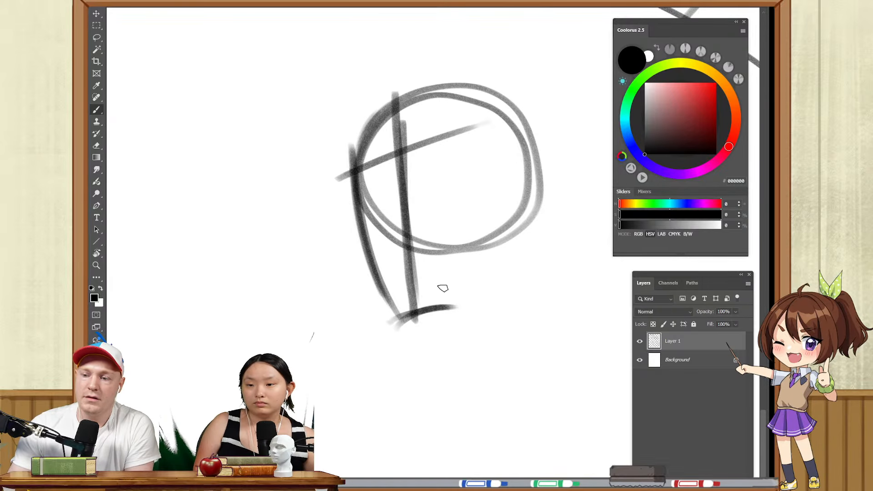
# - Draw a narrow oval side plane on the cranium and try a tilted axis line through the head
pyautogui.moveTo(484, 114)
pyautogui.mouseDown()
pyautogui.moveTo(527, 210)
pyautogui.moveTo(475, 132)
pyautogui.moveTo(500, 97)
pyautogui.moveTo(521, 135)
pyautogui.moveTo(518, 210)
pyautogui.mouseUp()
pyautogui.hotkey('ctrl', 'z')
pyautogui.moveTo(318, 205); pyautogui.dragTo(586, 126)
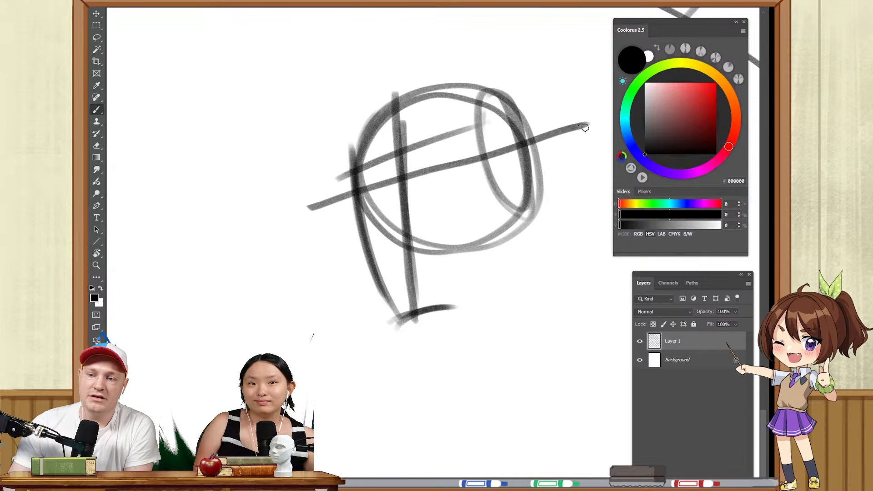
pyautogui.hotkey('ctrl', 'z')
pyautogui.moveTo(290, 234); pyautogui.dragTo(601, 120)
pyautogui.moveTo(607, 238)
pyautogui.mouseDown()
pyautogui.moveTo(500, 233)
pyautogui.moveTo(392, 275)
pyautogui.mouseUp()
pyautogui.hotkey('ctrl', 'z')
# - Sketch a tilted cylinder with an end ellipse and a central axis line beside the head
pyautogui.moveTo(491, 165)
pyautogui.mouseDown()
pyautogui.moveTo(507, 278)
pyautogui.moveTo(462, 166)
pyautogui.mouseUp()
pyautogui.moveTo(505, 246); pyautogui.dragTo(439, 190)
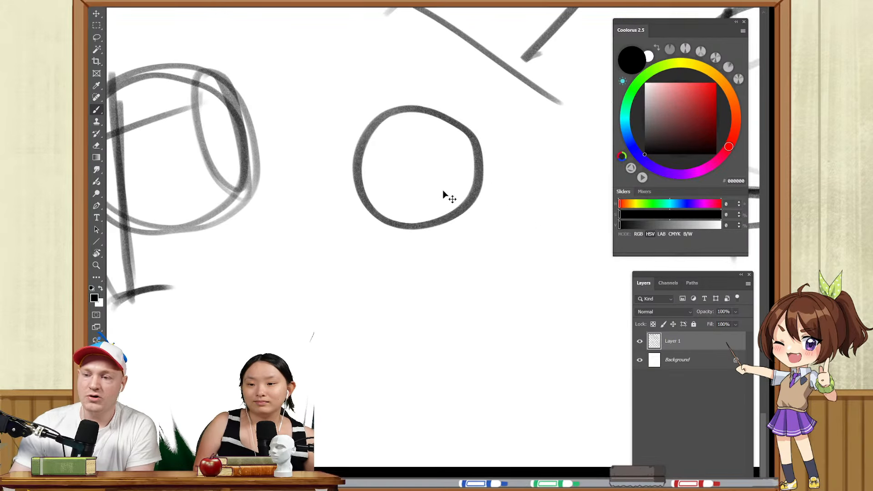
pyautogui.hotkey('ctrl', 'z')
pyautogui.moveTo(425, 129)
pyautogui.mouseDown()
pyautogui.moveTo(425, 152)
pyautogui.moveTo(433, 122)
pyautogui.mouseUp()
pyautogui.moveTo(315, 207); pyautogui.dragTo(536, 160)
pyautogui.moveTo(425, 124)
pyautogui.mouseDown()
pyautogui.moveTo(314, 169)
pyautogui.moveTo(344, 257)
pyautogui.moveTo(460, 241)
pyautogui.mouseUp()
pyautogui.hotkey('ctrl', 'z')
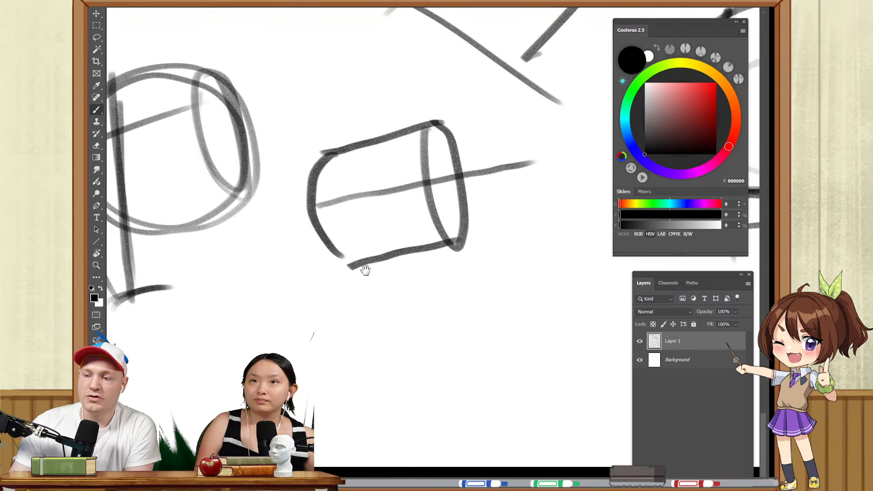
# - Undo the cylinder sketch and the oval side plane of the cranium
pyautogui.moveTo(364, 271); pyautogui.dragTo(526, 277)
pyautogui.moveTo(424, 187); pyautogui.dragTo(431, 225)
pyautogui.moveTo(539, 216)
pyautogui.mouseDown()
pyautogui.moveTo(450, 223)
pyautogui.moveTo(585, 206)
pyautogui.mouseUp()
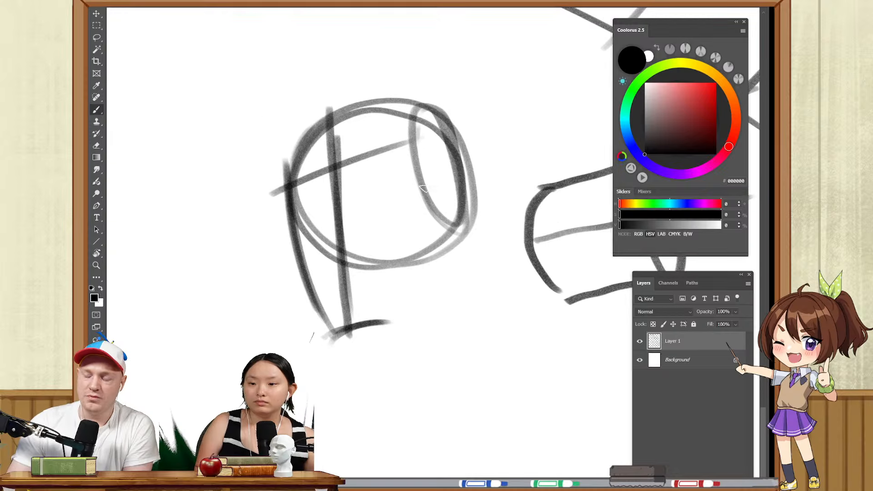
pyautogui.hotkey('ctrl', 'z')
pyautogui.hotkey('ctrl', 'z')
pyautogui.hotkey('ctrl', 'z')
pyautogui.hotkey('ctrl', 'z')
pyautogui.hotkey('ctrl', 'z')
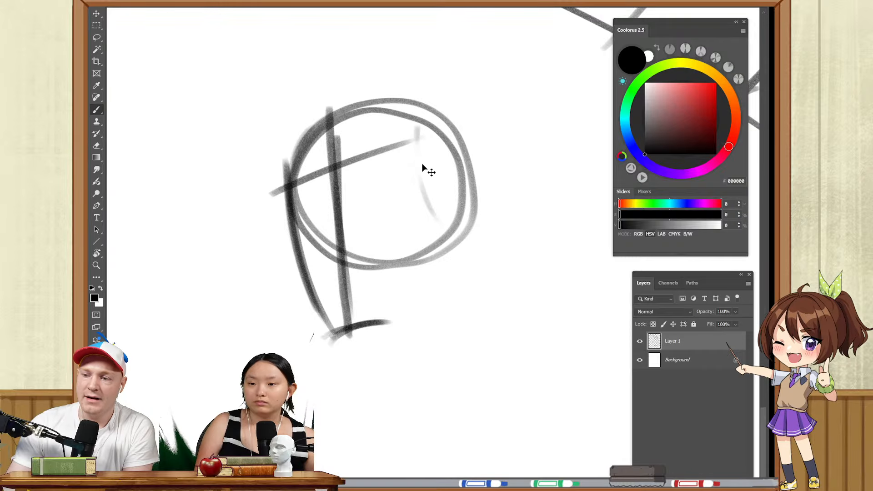
# - Try a tilted axis line through the head, and redraw the narrow oval side plane of the cranium
pyautogui.moveTo(247, 222); pyautogui.dragTo(521, 143)
pyautogui.moveTo(430, 108)
pyautogui.mouseDown()
pyautogui.moveTo(441, 207)
pyautogui.moveTo(429, 104)
pyautogui.moveTo(471, 187)
pyautogui.mouseUp()
pyautogui.hotkey('ctrl', 'z')
pyautogui.moveTo(425, 136)
pyautogui.mouseDown()
pyautogui.moveTo(461, 214)
pyautogui.moveTo(436, 118)
pyautogui.moveTo(441, 221)
pyautogui.moveTo(416, 114)
pyautogui.moveTo(468, 227)
pyautogui.mouseUp()
pyautogui.hotkey('ctrl', 'z')
pyautogui.hotkey('ctrl', 'z')
pyautogui.hotkey('ctrl', 'z')
pyautogui.moveTo(405, 239); pyautogui.dragTo(405, 231)
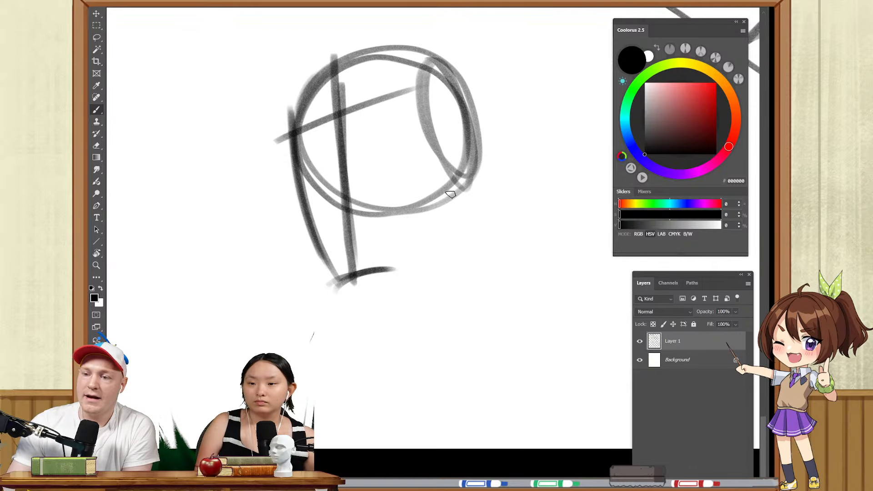
# - Draw the back edge of the jaw below the side plane and redo the jawline rising from the chin towards it
pyautogui.moveTo(444, 138)
pyautogui.mouseDown()
pyautogui.moveTo(446, 230)
pyautogui.moveTo(425, 232)
pyautogui.moveTo(379, 267)
pyautogui.mouseUp()
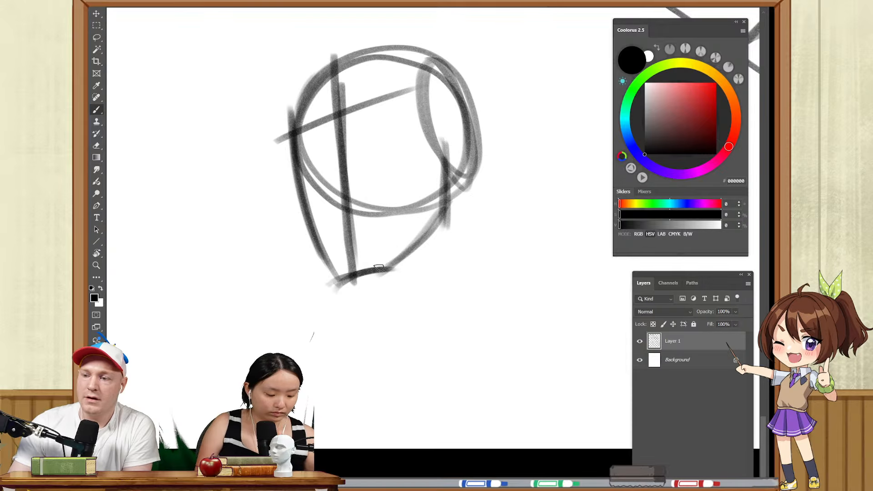
pyautogui.moveTo(447, 205); pyautogui.dragTo(388, 269)
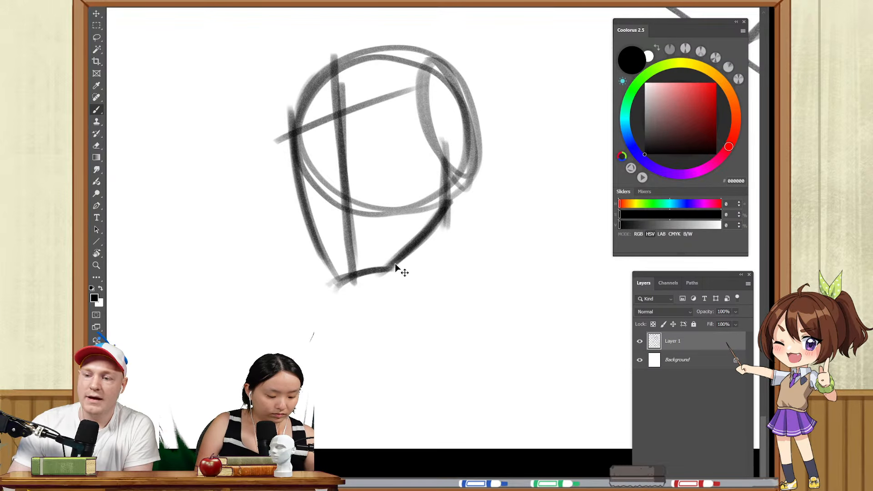
pyautogui.hotkey('ctrl', 'z')
pyautogui.hotkey('ctrl', 'z')
pyautogui.hotkey('ctrl', 'z')
pyautogui.moveTo(381, 272); pyautogui.dragTo(442, 236)
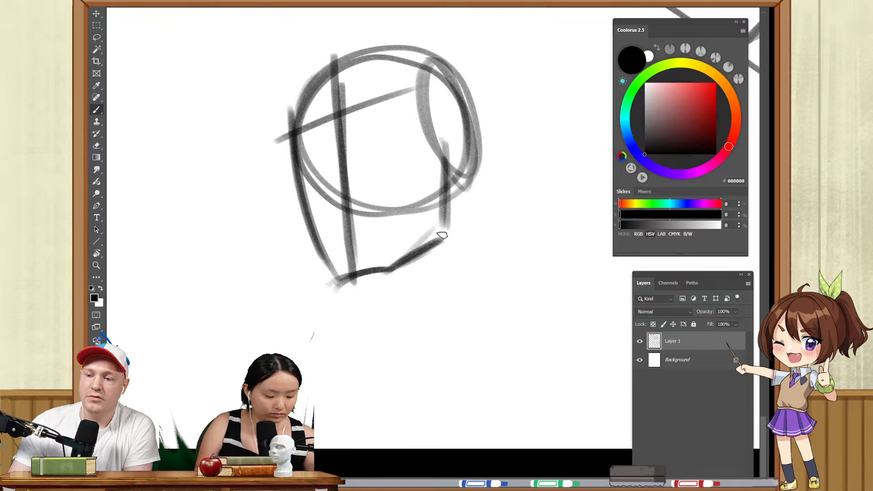
# - Draw a brow line across the cranium and strengthen the back of the jaw on the head being constructed
pyautogui.moveTo(440, 173)
pyautogui.mouseDown()
pyautogui.moveTo(441, 249)
pyautogui.moveTo(440, 234)
pyautogui.mouseUp()
pyautogui.moveTo(289, 178)
pyautogui.mouseDown()
pyautogui.moveTo(442, 139)
pyautogui.moveTo(443, 130)
pyautogui.mouseUp()
pyautogui.moveTo(475, 174); pyautogui.dragTo(428, 225)
# - Draw a curved brow line across the neighbouring low-angle head and carry it down over the oval side plane
pyautogui.press('z')
pyautogui.moveTo(458, 197)
pyautogui.mouseDown()
pyautogui.moveTo(428, 204)
pyautogui.moveTo(377, 251)
pyautogui.mouseUp()
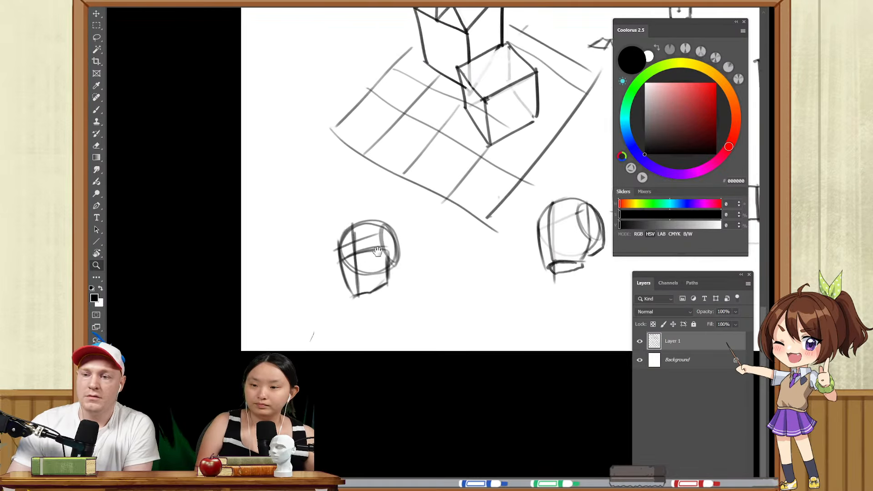
pyautogui.moveTo(591, 196)
pyautogui.mouseDown()
pyautogui.moveTo(454, 226)
pyautogui.moveTo(438, 221)
pyautogui.mouseUp()
pyautogui.moveTo(402, 275); pyautogui.dragTo(448, 275)
pyautogui.press('b')
pyautogui.moveTo(377, 228)
pyautogui.mouseDown()
pyautogui.moveTo(426, 195)
pyautogui.moveTo(483, 197)
pyautogui.mouseUp()
pyautogui.moveTo(386, 216)
pyautogui.mouseDown()
pyautogui.moveTo(483, 199)
pyautogui.moveTo(483, 206)
pyautogui.moveTo(466, 204)
pyautogui.mouseUp()
pyautogui.moveTo(432, 177); pyautogui.dragTo(502, 220)
pyautogui.hotkey('ctrl', 'z')
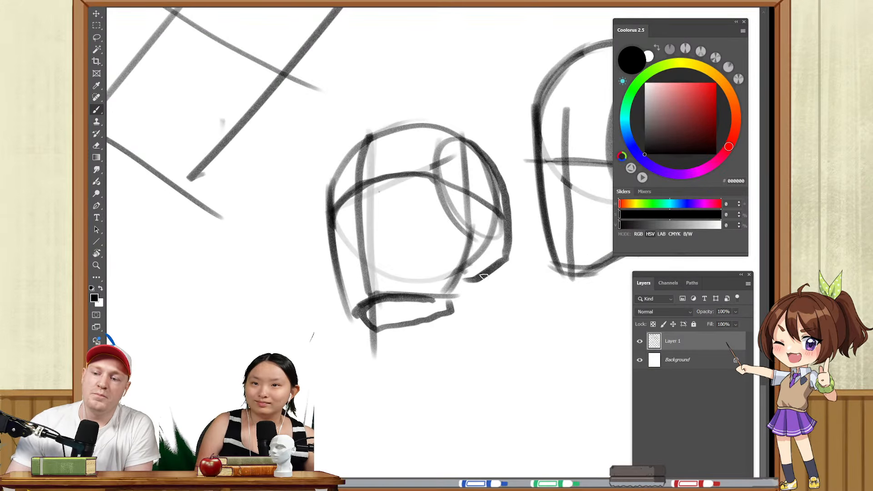
# - Sketch the nose wedge, brow and eye marks, and a curved cheek line down to the chin on the low-angle head
pyautogui.moveTo(348, 257); pyautogui.dragTo(378, 241)
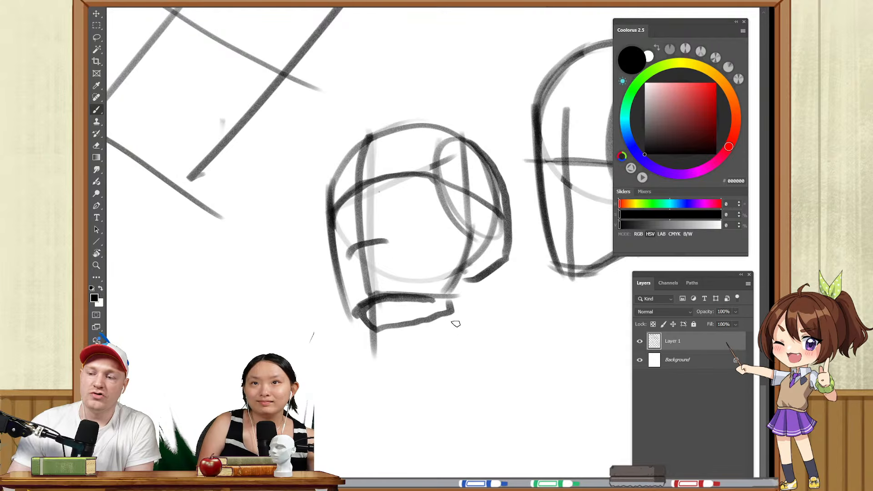
pyautogui.hotkey('ctrl', 'z')
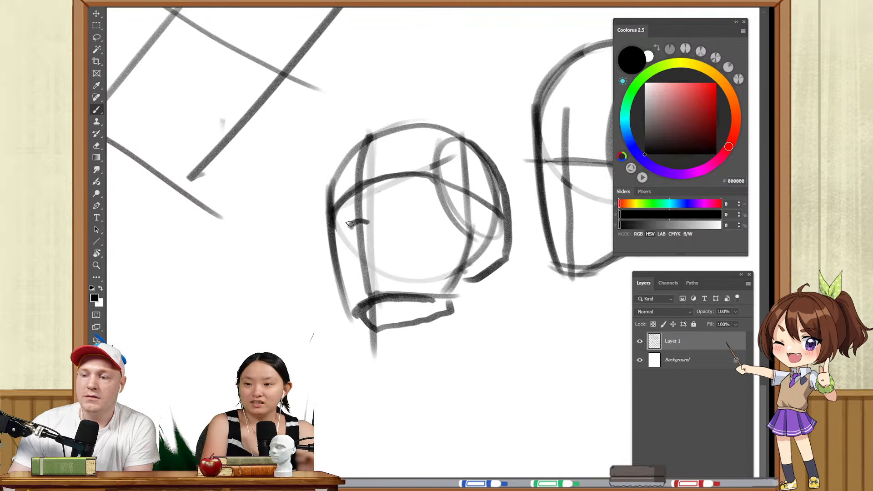
pyautogui.moveTo(352, 207); pyautogui.dragTo(370, 219)
pyautogui.hotkey('ctrl', 'z')
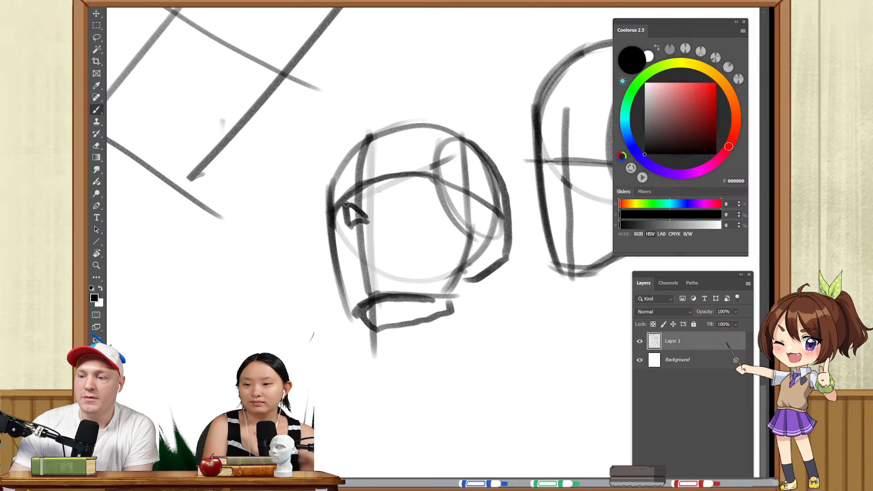
pyautogui.moveTo(345, 182)
pyautogui.mouseDown()
pyautogui.moveTo(355, 192)
pyautogui.moveTo(397, 181)
pyautogui.moveTo(380, 186)
pyautogui.moveTo(389, 162)
pyautogui.moveTo(405, 180)
pyautogui.moveTo(377, 184)
pyautogui.moveTo(403, 165)
pyautogui.moveTo(419, 167)
pyautogui.mouseUp()
pyautogui.hotkey('ctrl', 'z')
pyautogui.hotkey('ctrl', 'z')
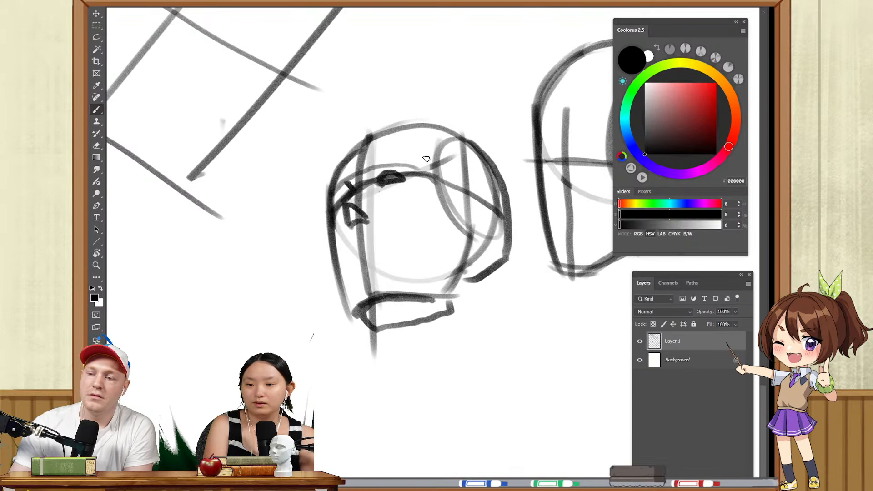
pyautogui.moveTo(457, 136)
pyautogui.mouseDown()
pyautogui.moveTo(430, 144)
pyautogui.moveTo(394, 218)
pyautogui.moveTo(374, 293)
pyautogui.moveTo(412, 195)
pyautogui.moveTo(454, 177)
pyautogui.mouseUp()
pyautogui.hotkey('ctrl', 'z')
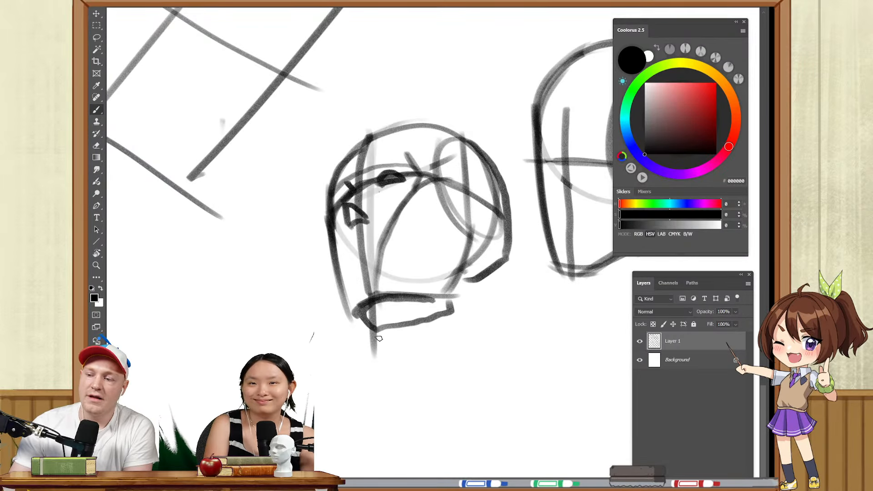
# - Draw a horizontal brow line and a vertical dividing line across the boxy side-view head
pyautogui.press('z')
pyautogui.moveTo(481, 241); pyautogui.dragTo(400, 242)
pyautogui.press('space')
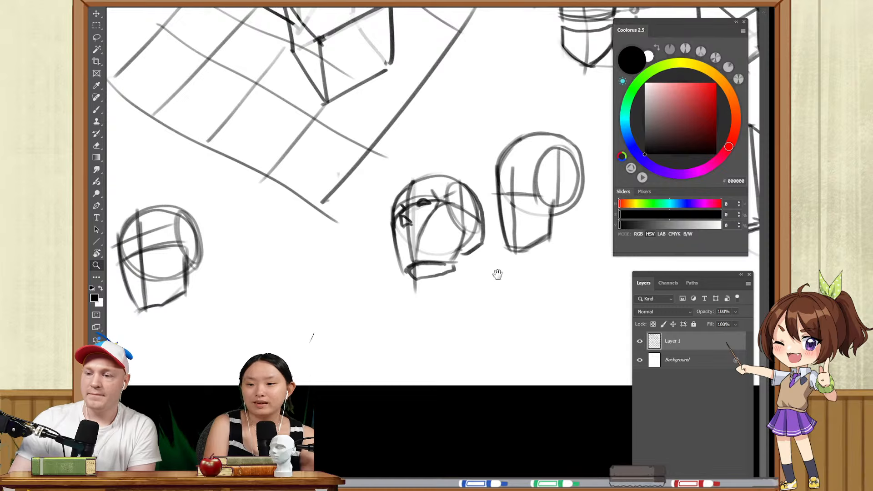
pyautogui.moveTo(558, 184); pyautogui.dragTo(454, 232)
pyautogui.moveTo(507, 313); pyautogui.dragTo(488, 222)
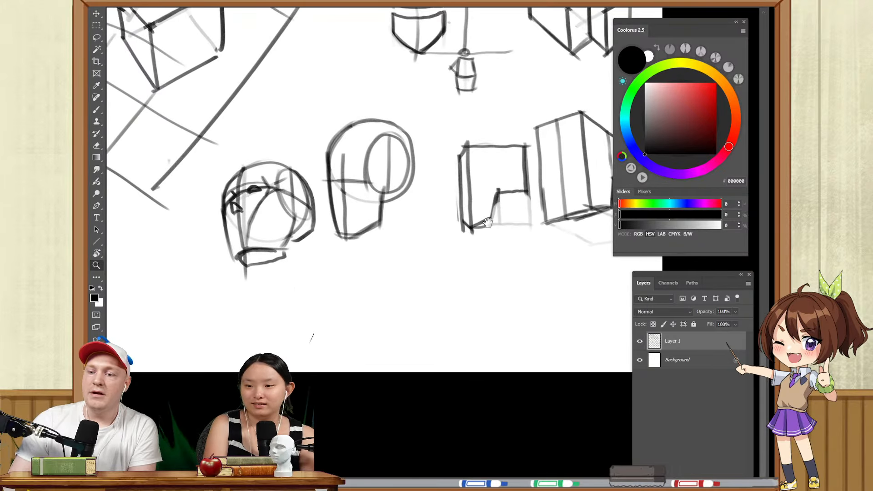
pyautogui.moveTo(497, 170); pyautogui.dragTo(511, 178)
pyautogui.press('b')
pyautogui.moveTo(492, 131)
pyautogui.mouseDown()
pyautogui.moveTo(495, 209)
pyautogui.moveTo(497, 200)
pyautogui.mouseUp()
pyautogui.hotkey('ctrl', 'z')
pyautogui.moveTo(454, 177); pyautogui.dragTo(551, 176)
pyautogui.moveTo(476, 222); pyautogui.dragTo(485, 129)
pyautogui.moveTo(450, 172); pyautogui.dragTo(446, 199)
pyautogui.press('z')
pyautogui.moveTo(446, 199)
pyautogui.mouseDown()
pyautogui.moveTo(453, 214)
pyautogui.moveTo(451, 198)
pyautogui.mouseUp()
pyautogui.press('b')
pyautogui.moveTo(435, 164)
pyautogui.mouseDown()
pyautogui.moveTo(375, 197)
pyautogui.moveTo(468, 274)
pyautogui.moveTo(476, 180)
pyautogui.mouseUp()
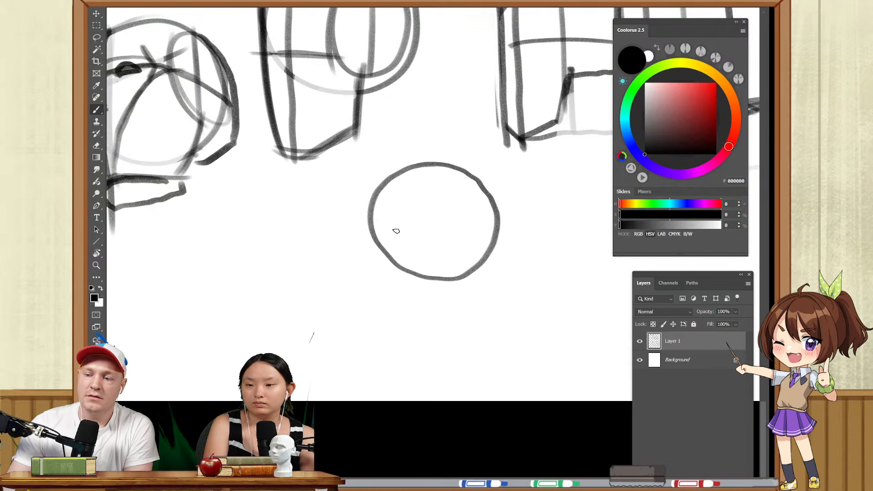
pyautogui.moveTo(394, 211); pyautogui.dragTo(402, 338)
pyautogui.hotkey('ctrl', 'z')
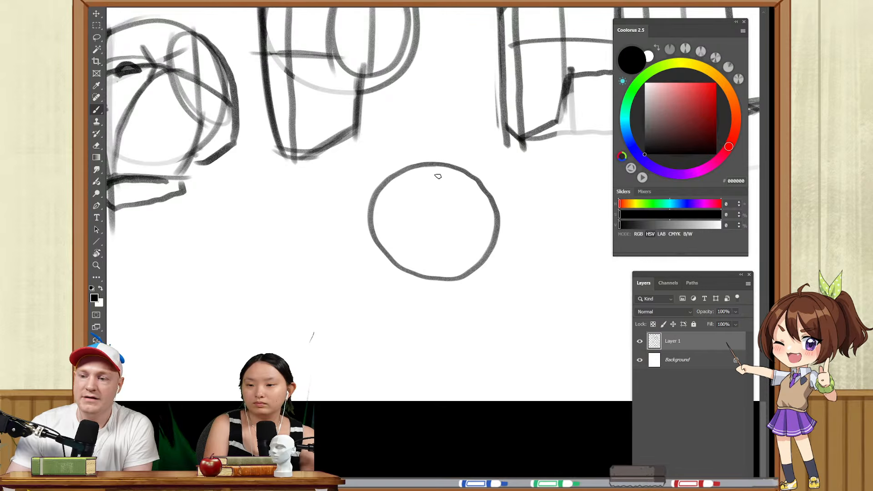
pyautogui.hotkey('ctrl', 'z')
# - Draw a round cranium below the other heads with a curved vertical centre line extending past its lower edge
pyautogui.moveTo(372, 187)
pyautogui.mouseDown()
pyautogui.moveTo(446, 154)
pyautogui.moveTo(360, 181)
pyautogui.mouseUp()
pyautogui.moveTo(417, 255); pyautogui.dragTo(426, 224)
pyautogui.moveTo(398, 154); pyautogui.dragTo(402, 311)
pyautogui.hotkey('ctrl', 'z')
pyautogui.moveTo(392, 217); pyautogui.dragTo(418, 114)
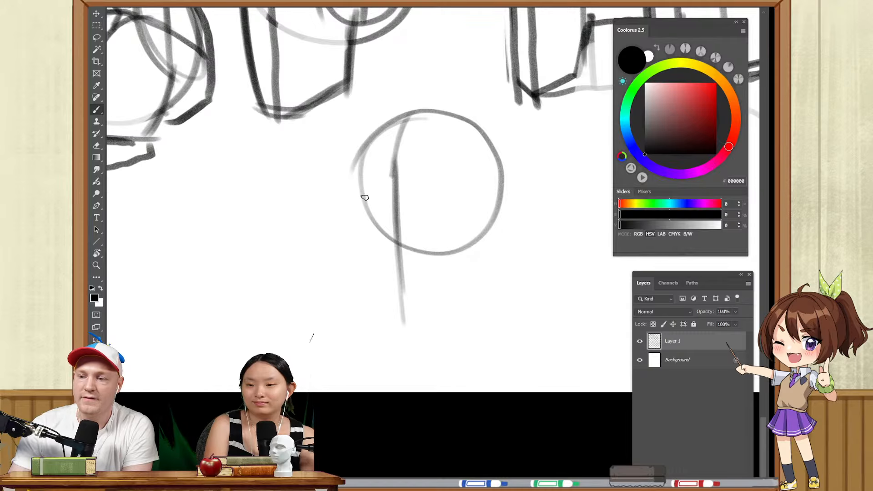
# - Draw the front edge of the face from the cranium to a pointed chin and curve the jawline back up
pyautogui.moveTo(361, 166); pyautogui.dragTo(370, 222)
pyautogui.moveTo(361, 171); pyautogui.dragTo(371, 240)
pyautogui.hotkey('ctrl', 'z')
pyautogui.hotkey('ctrl', 'z')
pyautogui.moveTo(370, 140)
pyautogui.mouseDown()
pyautogui.moveTo(361, 162)
pyautogui.moveTo(367, 211)
pyautogui.mouseUp()
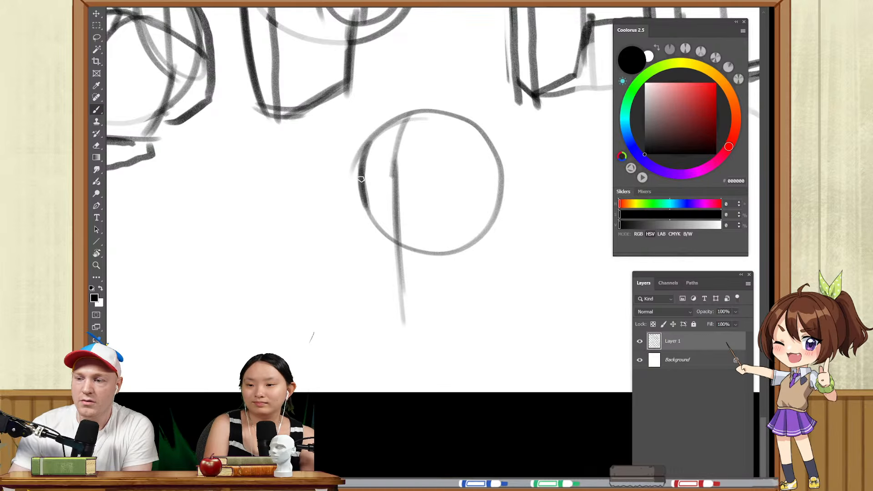
pyautogui.hotkey('ctrl', 'z')
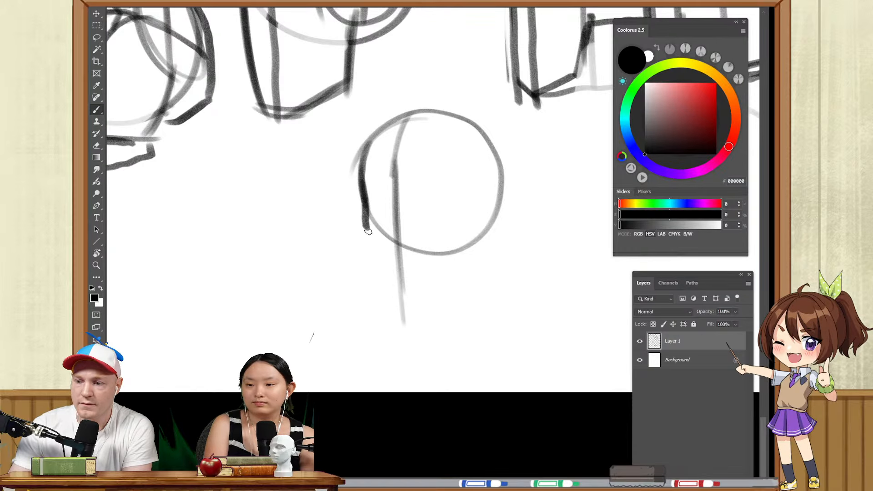
pyautogui.moveTo(407, 276); pyautogui.dragTo(470, 241)
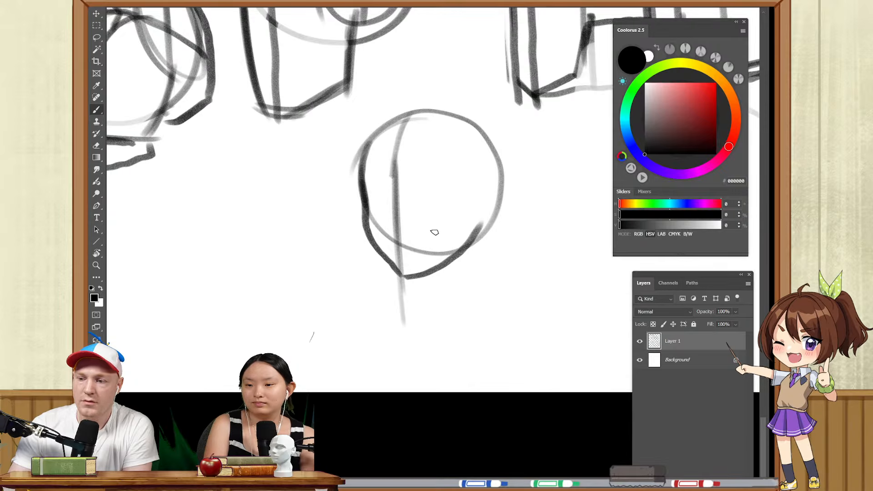
# - Trace the top and back of the new head's cranium and add an ear and a horizontal eye line
pyautogui.moveTo(363, 190); pyautogui.dragTo(388, 125)
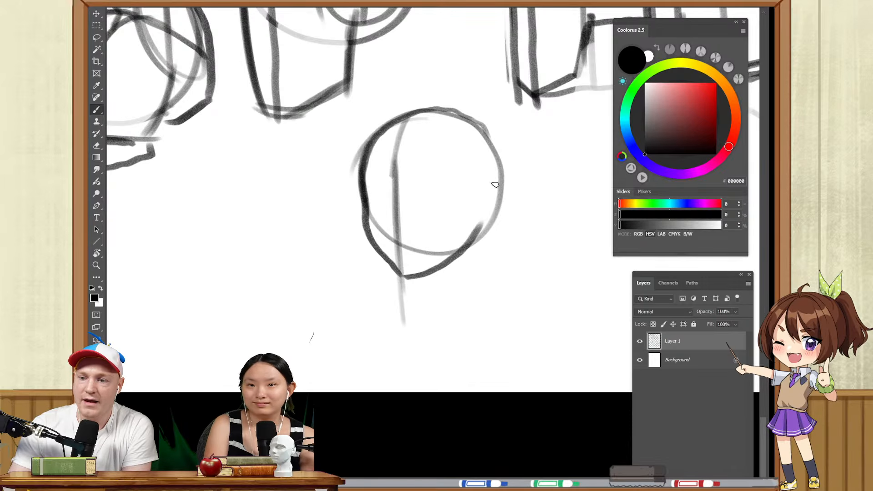
pyautogui.moveTo(478, 124)
pyautogui.mouseDown()
pyautogui.moveTo(489, 197)
pyautogui.moveTo(478, 229)
pyautogui.mouseUp()
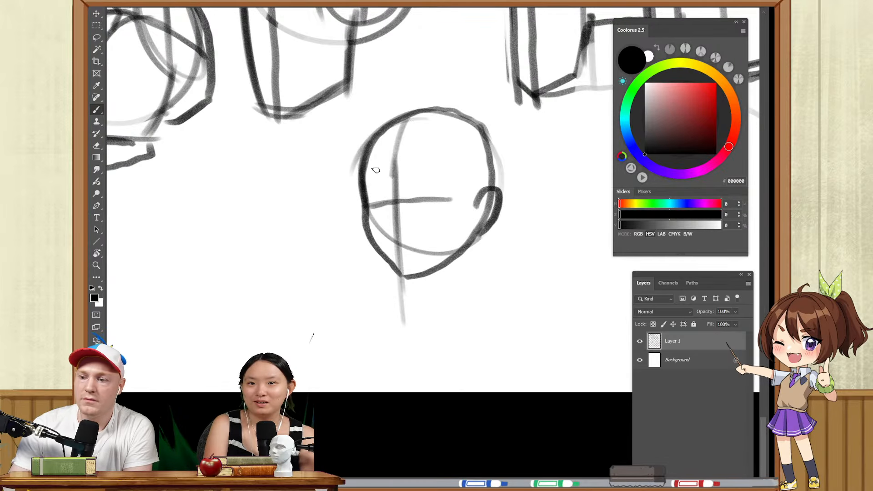
pyautogui.moveTo(468, 157); pyautogui.dragTo(468, 275)
# - Extend the three-quarter head's centre line in a curve up over the front of the cranium
pyautogui.press('z')
pyautogui.moveTo(489, 243)
pyautogui.mouseDown()
pyautogui.moveTo(443, 211)
pyautogui.moveTo(485, 279)
pyautogui.mouseUp()
pyautogui.press('z')
pyautogui.moveTo(481, 227); pyautogui.dragTo(444, 243)
pyautogui.moveTo(429, 211); pyautogui.dragTo(470, 310)
pyautogui.moveTo(494, 203); pyautogui.dragTo(482, 370)
pyautogui.moveTo(463, 336); pyautogui.dragTo(429, 193)
pyautogui.moveTo(444, 318); pyautogui.dragTo(433, 213)
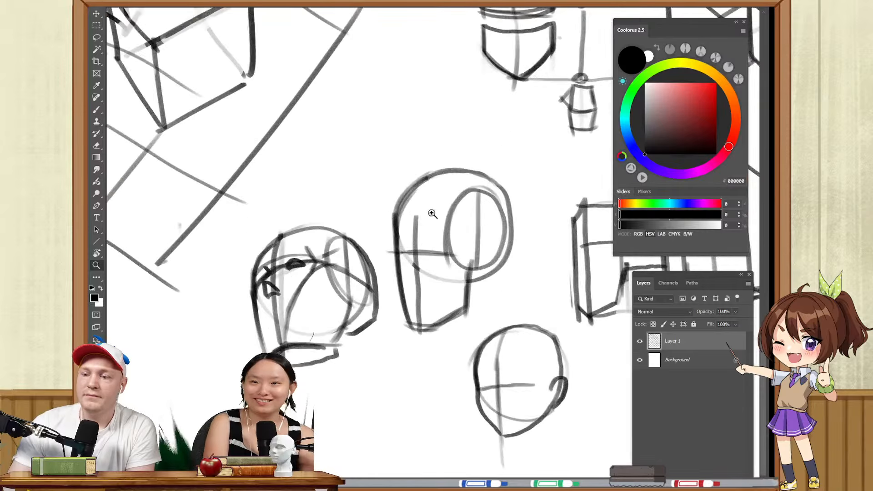
pyautogui.press('e')
pyautogui.press('b')
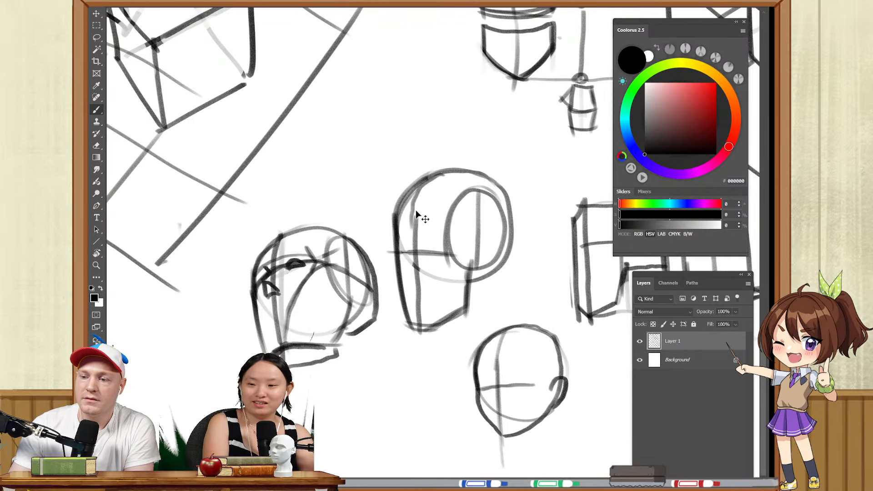
pyautogui.hotkey('ctrl', 'z')
pyautogui.moveTo(454, 171); pyautogui.dragTo(436, 177)
pyautogui.moveTo(426, 281); pyautogui.dragTo(443, 282)
pyautogui.moveTo(424, 294)
pyautogui.mouseDown()
pyautogui.moveTo(421, 237)
pyautogui.moveTo(413, 278)
pyautogui.mouseUp()
# - Erase part of the three-quarter head's lower centre line and redraw it down to the chin
pyautogui.press('e')
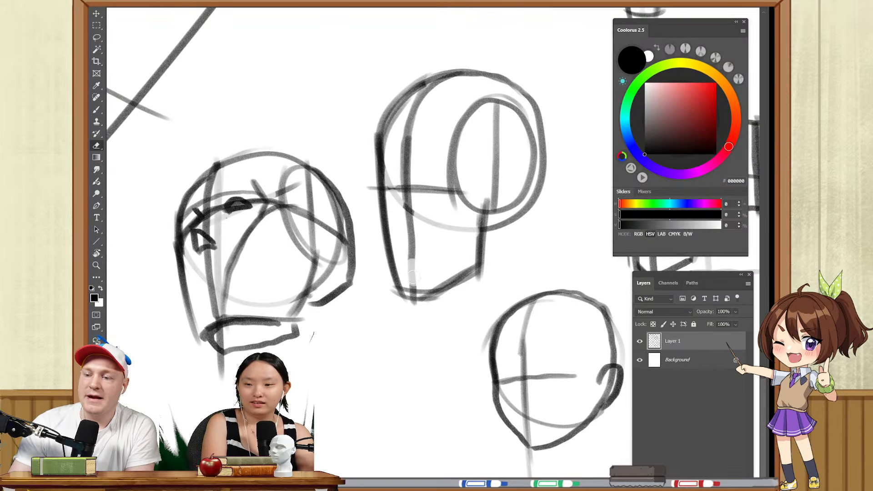
pyautogui.press('b')
pyautogui.hotkey('ctrl', 'z')
pyautogui.moveTo(407, 190); pyautogui.dragTo(415, 303)
# - Review the constructed heads, the body figures laid out in perspective and the notes on drawing skills
pyautogui.moveTo(475, 197); pyautogui.dragTo(427, 197)
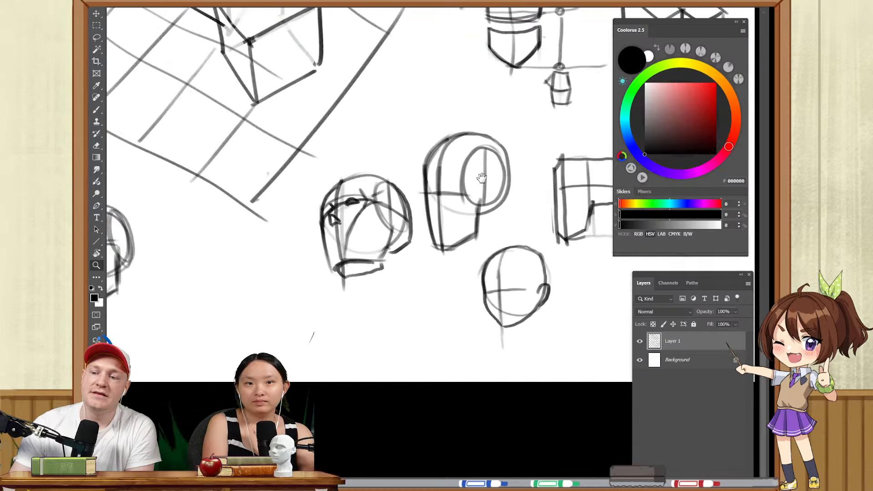
pyautogui.moveTo(480, 182); pyautogui.dragTo(403, 240)
pyautogui.moveTo(372, 196); pyautogui.dragTo(501, 313)
pyautogui.moveTo(486, 234); pyautogui.dragTo(450, 234)
pyautogui.moveTo(490, 198); pyautogui.dragTo(399, 287)
pyautogui.moveTo(476, 183); pyautogui.dragTo(436, 265)
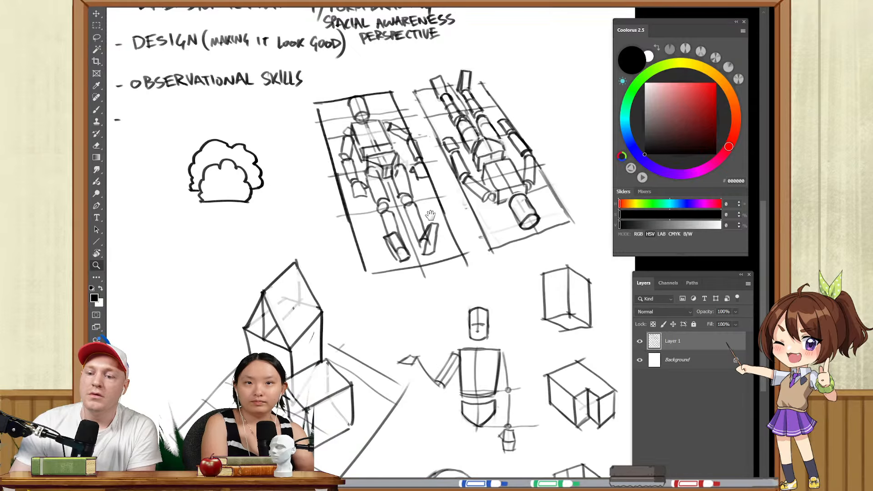
pyautogui.moveTo(438, 208); pyautogui.dragTo(414, 241)
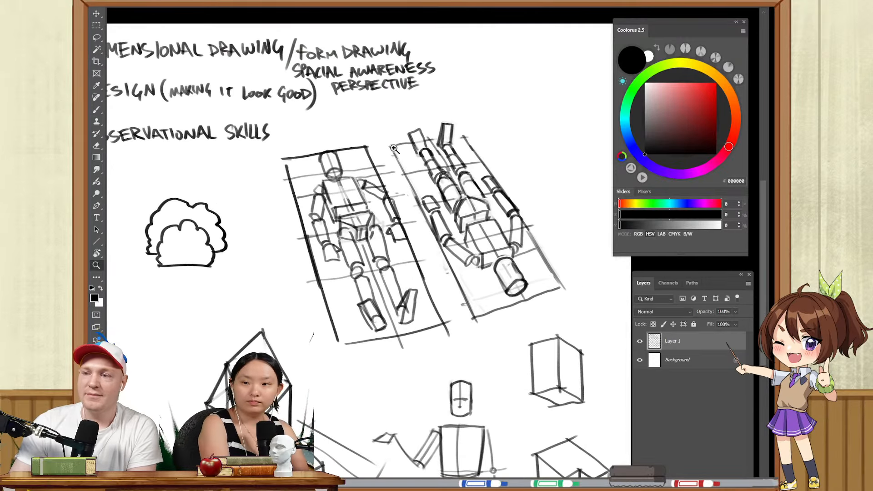
pyautogui.scroll(-10, 396, 193)
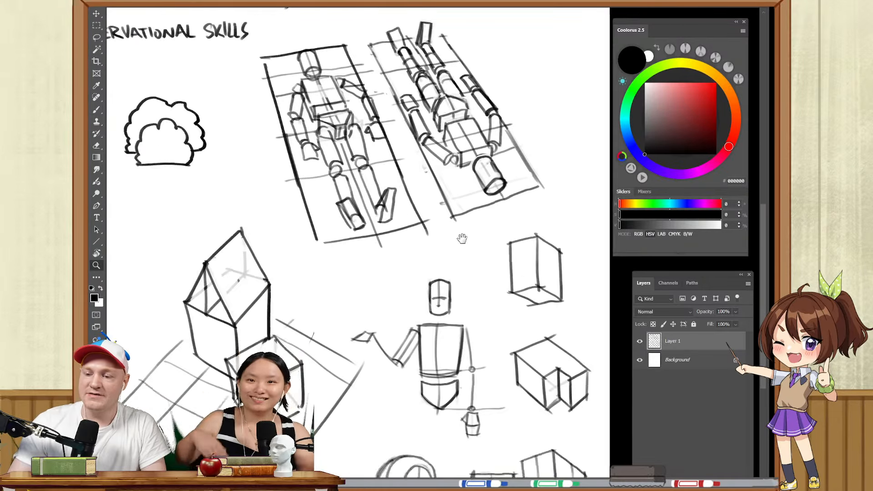
pyautogui.click(431, 315)
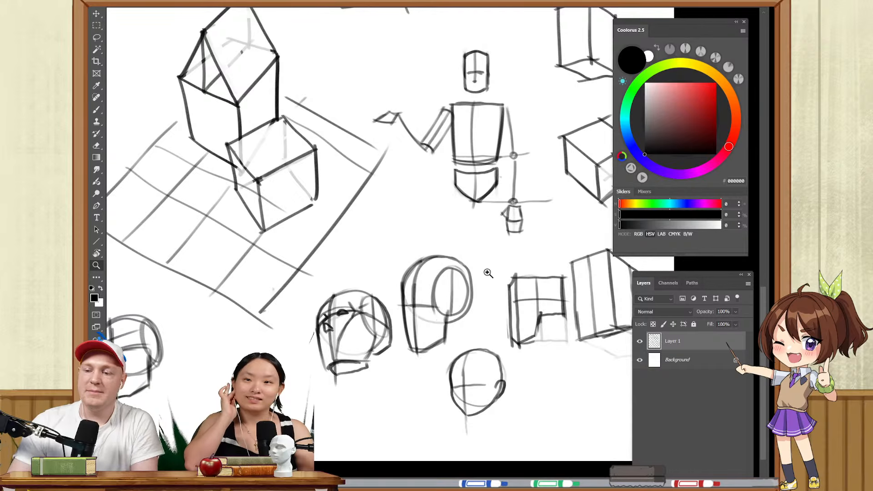
pyautogui.click(453, 318)
pyautogui.press('b')
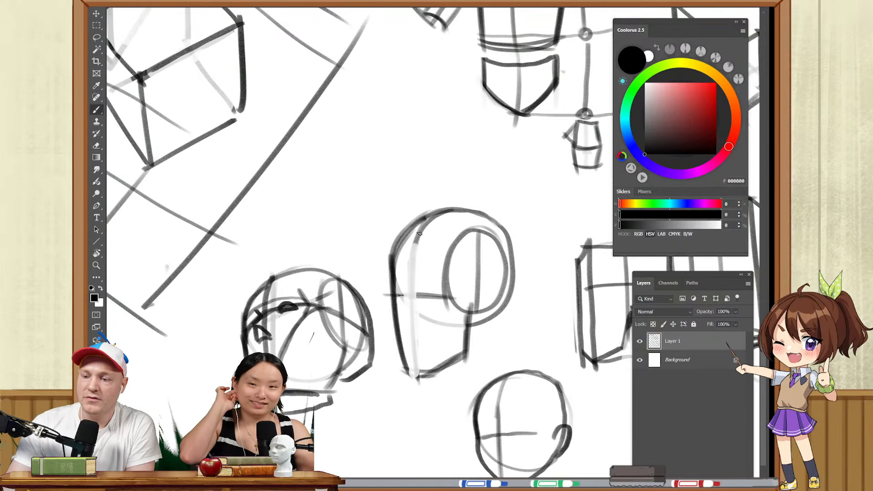
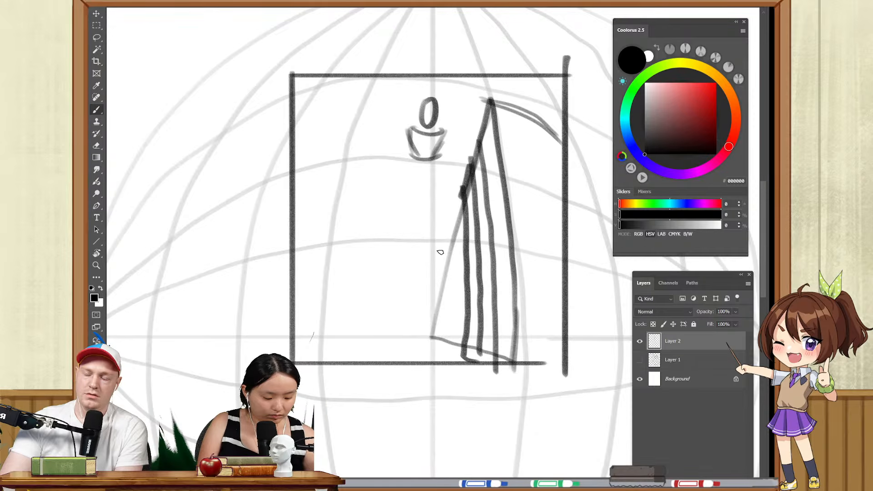
pyautogui.moveTo(434, 166)
pyautogui.mouseDown()
pyautogui.moveTo(411, 172)
pyautogui.moveTo(431, 176)
pyautogui.mouseUp()
pyautogui.hotkey('ctrl', 'z')
pyautogui.hotkey('ctrl', 'z')
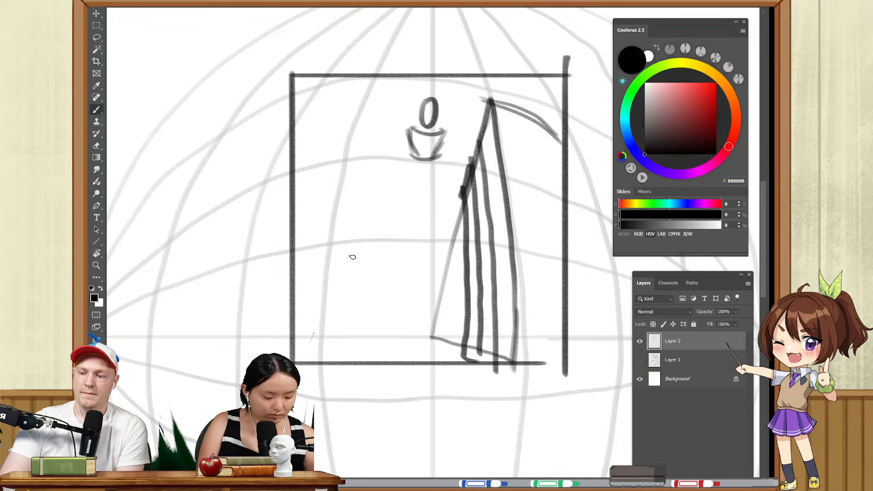
pyautogui.moveTo(414, 93); pyautogui.dragTo(411, 213)
pyautogui.moveTo(423, 61); pyautogui.dragTo(410, 198)
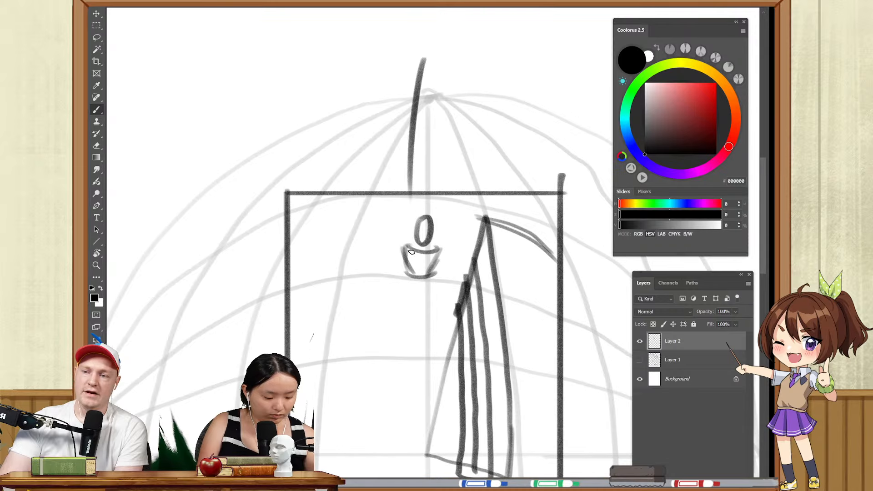
pyautogui.hotkey('ctrl', 'z')
# - Draw three roughly vertical lines fanning out downwards in the empty canvas area beside the curved sphere grid
pyautogui.press('z')
pyautogui.moveTo(514, 239); pyautogui.dragTo(495, 239)
pyautogui.moveTo(496, 239)
pyautogui.mouseDown()
pyautogui.moveTo(445, 118)
pyautogui.moveTo(391, 176)
pyautogui.mouseUp()
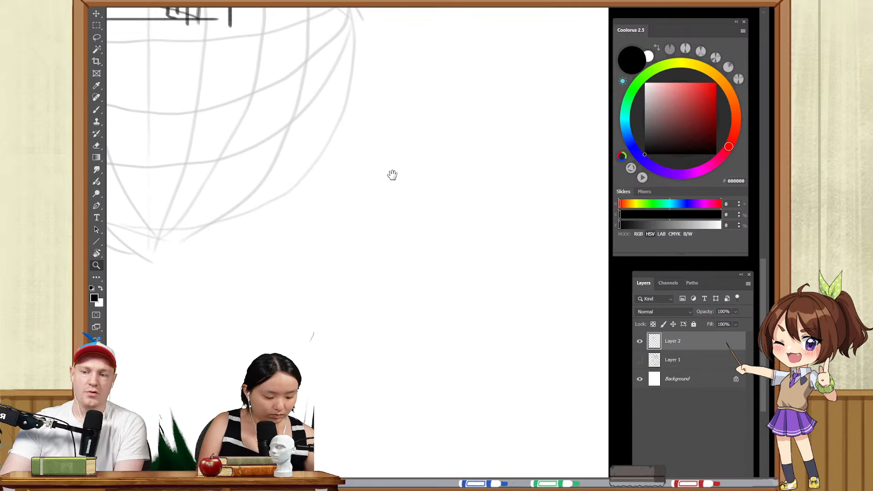
pyautogui.moveTo(444, 170); pyautogui.dragTo(457, 163)
pyautogui.press('b')
pyautogui.moveTo(454, 83)
pyautogui.mouseDown()
pyautogui.moveTo(384, 343)
pyautogui.moveTo(386, 397)
pyautogui.mouseUp()
pyautogui.hotkey('ctrl', 'z')
pyautogui.moveTo(492, 75); pyautogui.dragTo(510, 401)
pyautogui.moveTo(531, 72); pyautogui.dragTo(640, 337)
# - Cross the vertical lines with three long perspective lines, from steeply slanted above to nearly horizontal below
pyautogui.moveTo(470, 219); pyautogui.dragTo(449, 196)
pyautogui.moveTo(234, 214); pyautogui.dragTo(522, 56)
pyautogui.moveTo(223, 256); pyautogui.dragTo(578, 160)
pyautogui.moveTo(198, 314); pyautogui.dragTo(576, 308)
# - Add perspective lines descending in the opposite direction and intermediate lines between the existing ones to complete the grid
pyautogui.moveTo(434, 245); pyautogui.dragTo(385, 228)
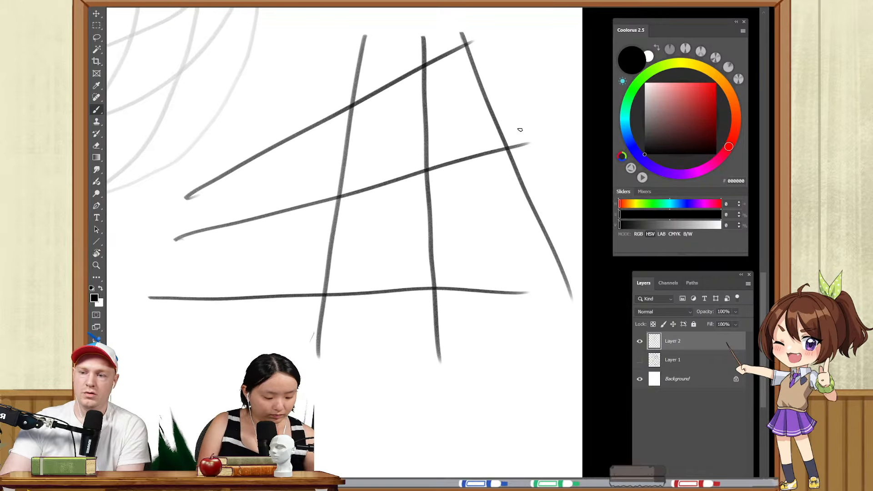
pyautogui.moveTo(557, 128); pyautogui.dragTo(323, 31)
pyautogui.moveTo(549, 240); pyautogui.dragTo(210, 192)
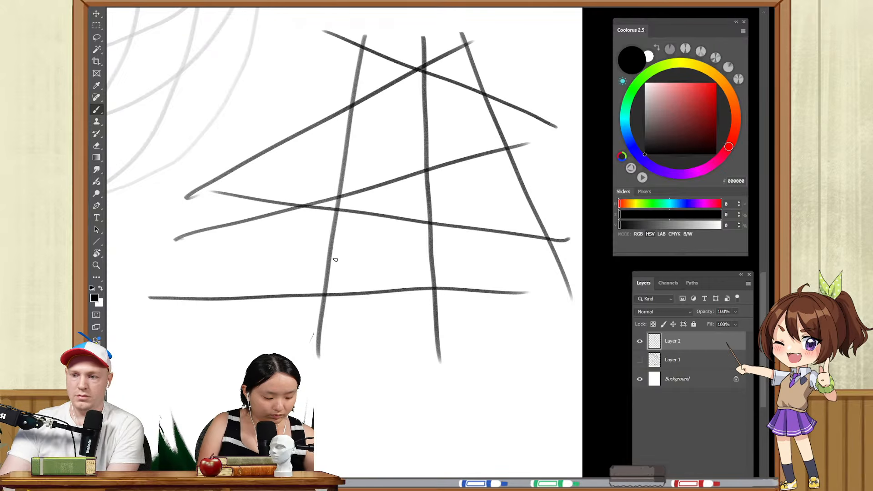
pyautogui.moveTo(152, 263); pyautogui.dragTo(537, 230)
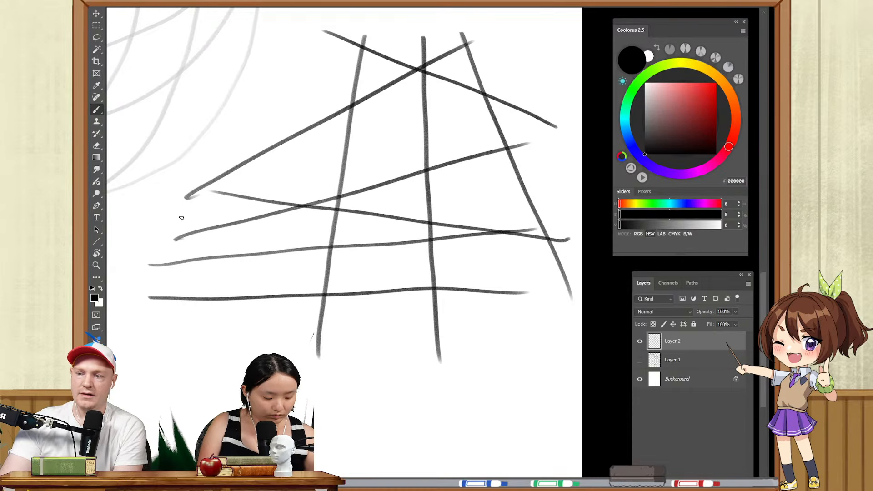
pyautogui.moveTo(181, 218); pyautogui.dragTo(547, 64)
pyautogui.moveTo(279, 85); pyautogui.dragTo(582, 204)
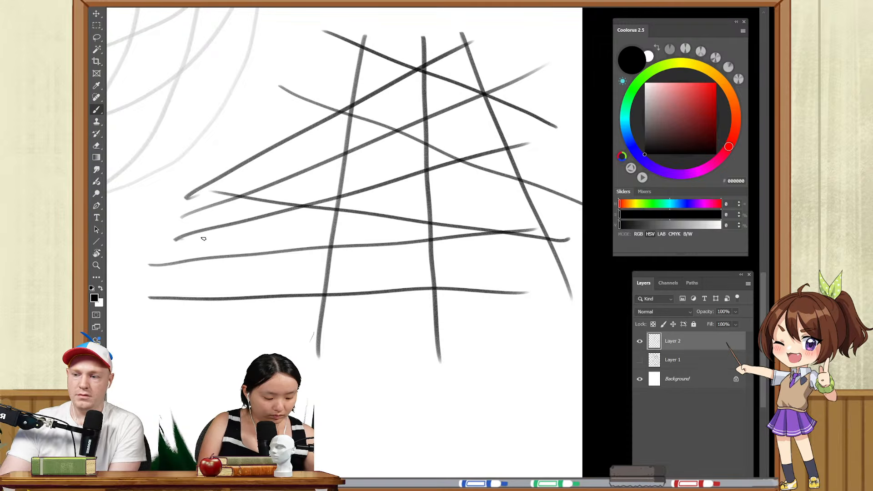
pyautogui.moveTo(198, 241); pyautogui.dragTo(582, 272)
# - Fade the whole perspective line grid to light grey with an enlarged eraser and return to the Brush tool
pyautogui.press('e')
pyautogui.keyDown('alt'); pyautogui.rightClick(423, 181); pyautogui.keyUp('alt')
pyautogui.moveTo(424, 182); pyautogui.dragTo(274, 296)
pyautogui.press('space')
pyautogui.moveTo(389, 203); pyautogui.dragTo(439, 214)
pyautogui.press('b')
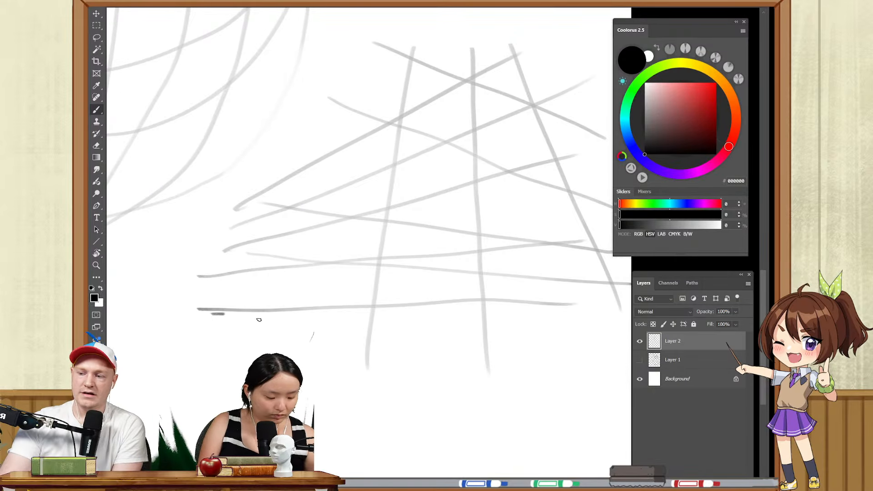
# - Draw a straight horizontal line across the full width of the base of the perspective grid
pyautogui.moveTo(258, 319); pyautogui.dragTo(631, 314)
pyautogui.press('space')
pyautogui.moveTo(439, 239); pyautogui.dragTo(415, 261)
pyautogui.press('z')
pyautogui.moveTo(423, 175)
pyautogui.mouseDown()
pyautogui.moveTo(435, 181)
pyautogui.moveTo(440, 158)
pyautogui.mouseUp()
pyautogui.press('space')
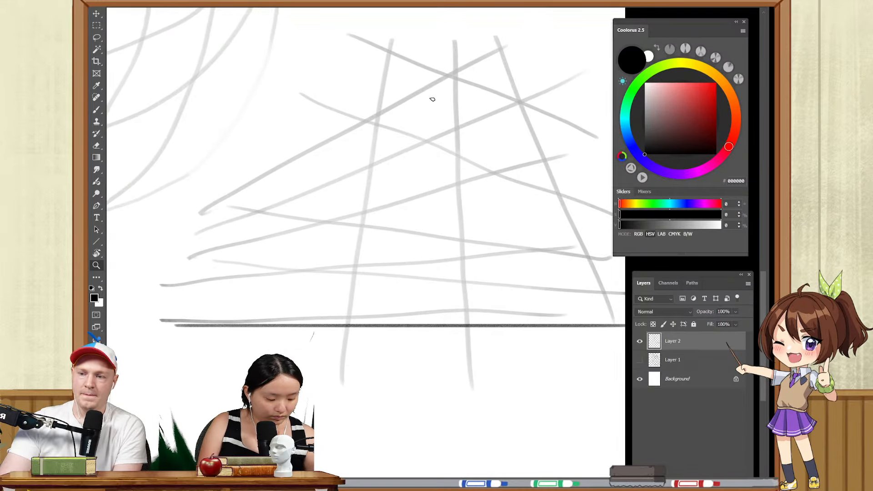
# - Draw a tall upright panel within the grid from two side lines fanning out downwards and a slanted top edge
pyautogui.press('b')
pyautogui.moveTo(443, 92)
pyautogui.mouseDown()
pyautogui.moveTo(418, 98)
pyautogui.moveTo(419, 128)
pyautogui.moveTo(443, 117)
pyautogui.mouseUp()
pyautogui.hotkey('ctrl', 'z')
pyautogui.hotkey('ctrl', 'z')
pyautogui.hotkey('ctrl', 'z')
pyautogui.hotkey('ctrl', 'z')
pyautogui.moveTo(404, 97)
pyautogui.mouseDown()
pyautogui.moveTo(400, 284)
pyautogui.moveTo(387, 267)
pyautogui.moveTo(429, 85)
pyautogui.moveTo(462, 61)
pyautogui.moveTo(498, 318)
pyautogui.mouseUp()
pyautogui.hotkey('ctrl', 'z')
pyautogui.hotkey('ctrl', 'z')
pyautogui.moveTo(461, 60); pyautogui.dragTo(497, 338)
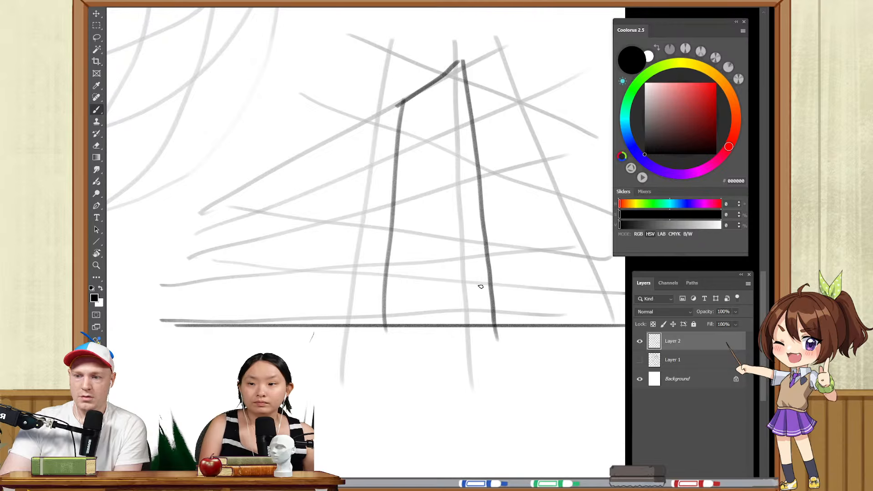
# - Divide the tall panel with slanted cross lines that follow the grid and a vertical centre line down to the horizontal line
pyautogui.press('z')
pyautogui.moveTo(423, 138); pyautogui.dragTo(429, 139)
pyautogui.moveTo(367, 206)
pyautogui.mouseDown()
pyautogui.moveTo(495, 170)
pyautogui.moveTo(490, 176)
pyautogui.mouseUp()
pyautogui.hotkey('ctrl', 'z')
pyautogui.moveTo(393, 157); pyautogui.dragTo(475, 124)
pyautogui.moveTo(391, 134)
pyautogui.mouseDown()
pyautogui.moveTo(474, 92)
pyautogui.moveTo(417, 90)
pyautogui.moveTo(427, 125)
pyautogui.moveTo(432, 294)
pyautogui.mouseUp()
pyautogui.hotkey('ctrl', 'z')
pyautogui.moveTo(430, 81); pyautogui.dragTo(430, 347)
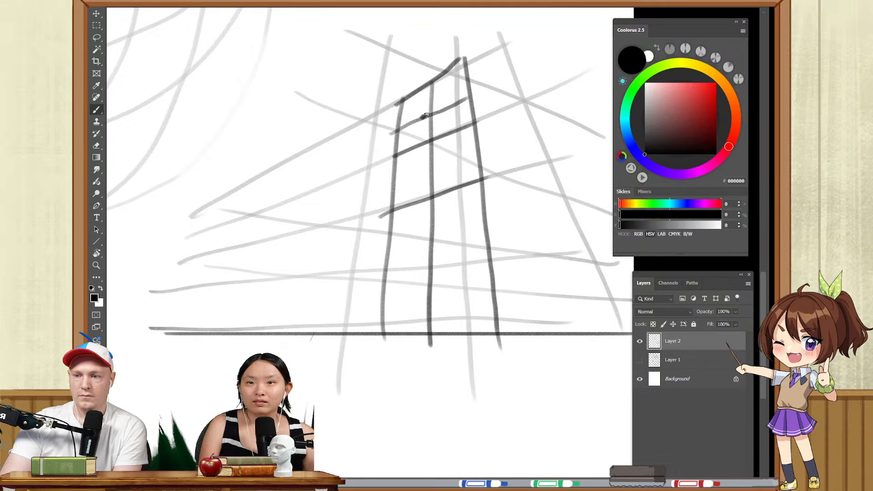
# - Sketch a blocky head and ribcage for a standing figure around the panel's centre line
pyautogui.moveTo(418, 116)
pyautogui.mouseDown()
pyautogui.moveTo(439, 80)
pyautogui.moveTo(437, 114)
pyautogui.moveTo(420, 93)
pyautogui.moveTo(436, 85)
pyautogui.moveTo(433, 117)
pyautogui.moveTo(445, 120)
pyautogui.moveTo(416, 127)
pyautogui.moveTo(415, 161)
pyautogui.mouseUp()
pyautogui.hotkey('ctrl', 'z')
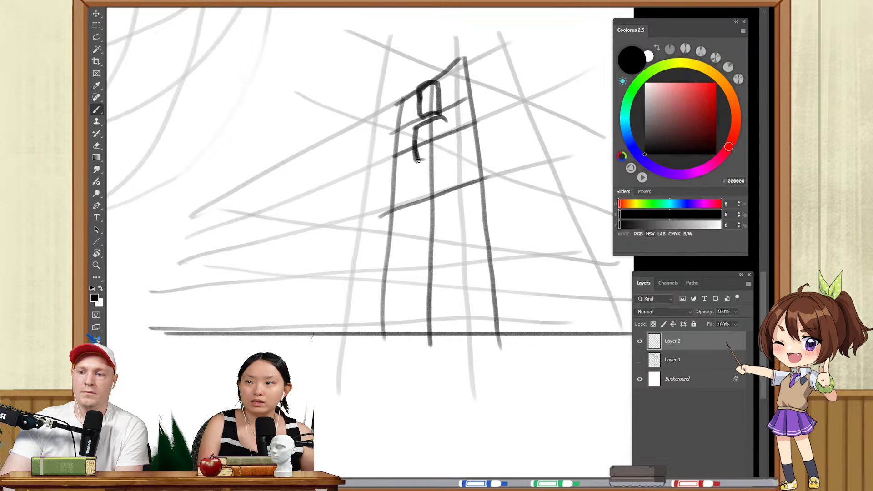
pyautogui.moveTo(446, 121)
pyautogui.mouseDown()
pyautogui.moveTo(418, 230)
pyautogui.moveTo(431, 226)
pyautogui.mouseUp()
pyautogui.moveTo(447, 167)
pyautogui.mouseDown()
pyautogui.moveTo(460, 227)
pyautogui.moveTo(445, 231)
pyautogui.moveTo(428, 258)
pyautogui.moveTo(450, 254)
pyautogui.mouseUp()
pyautogui.hotkey('ctrl', 'z')
pyautogui.hotkey('ctrl', 'z')
pyautogui.hotkey('ctrl', 'z')
pyautogui.hotkey('ctrl', 'z')
pyautogui.hotkey('ctrl', 'z')
# - Add the pelvis line and both thighs to the figure, ending the right-hand thigh with a curved knee line
pyautogui.moveTo(414, 178)
pyautogui.mouseDown()
pyautogui.moveTo(409, 217)
pyautogui.moveTo(417, 260)
pyautogui.mouseUp()
pyautogui.moveTo(433, 196); pyautogui.dragTo(429, 252)
pyautogui.moveTo(410, 173); pyautogui.dragTo(443, 160)
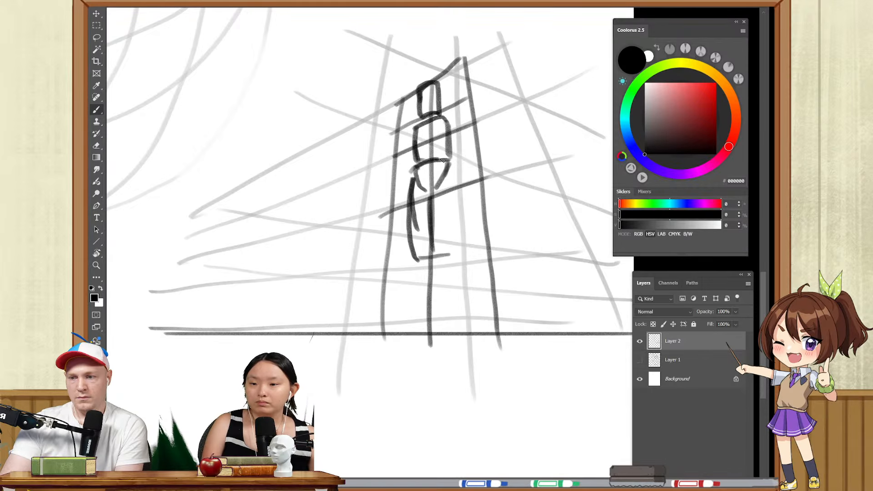
pyautogui.moveTo(439, 192); pyautogui.dragTo(452, 241)
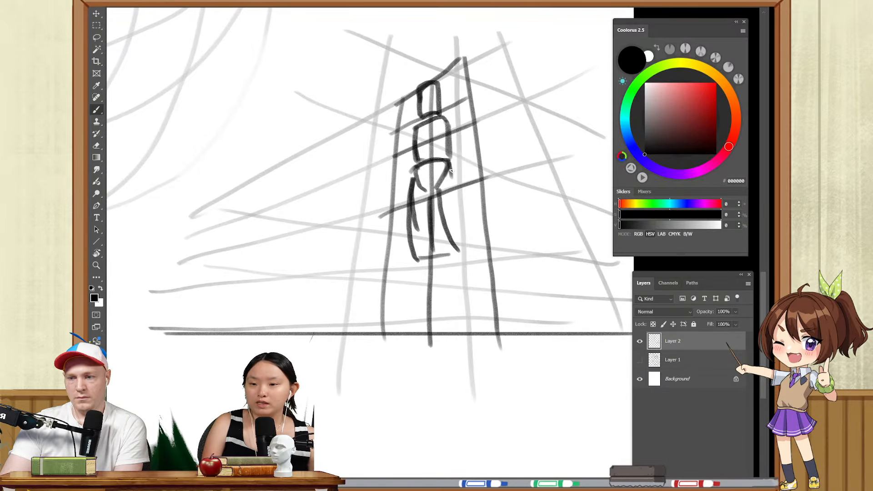
pyautogui.moveTo(451, 163); pyautogui.dragTo(470, 233)
pyautogui.moveTo(455, 246); pyautogui.dragTo(475, 229)
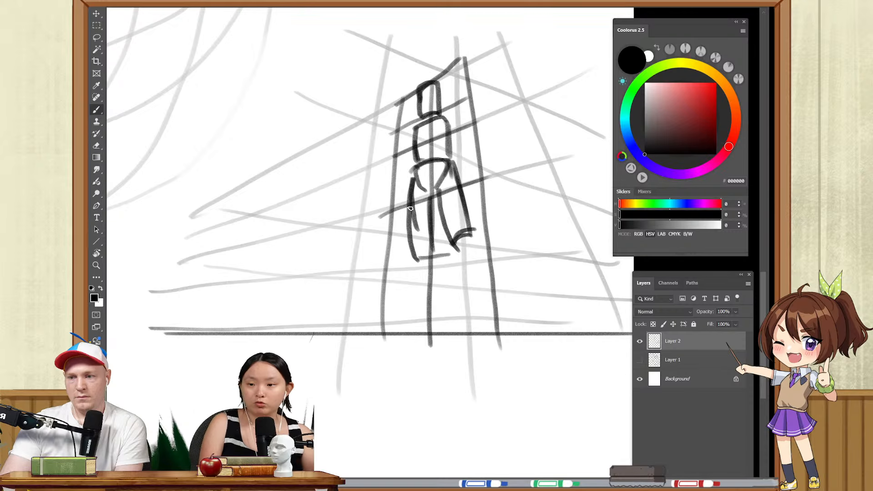
# - Erase around the figure's hips, redraw the pelvis as a clean wedge, and add contour curves across the upper chest
pyautogui.press('e')
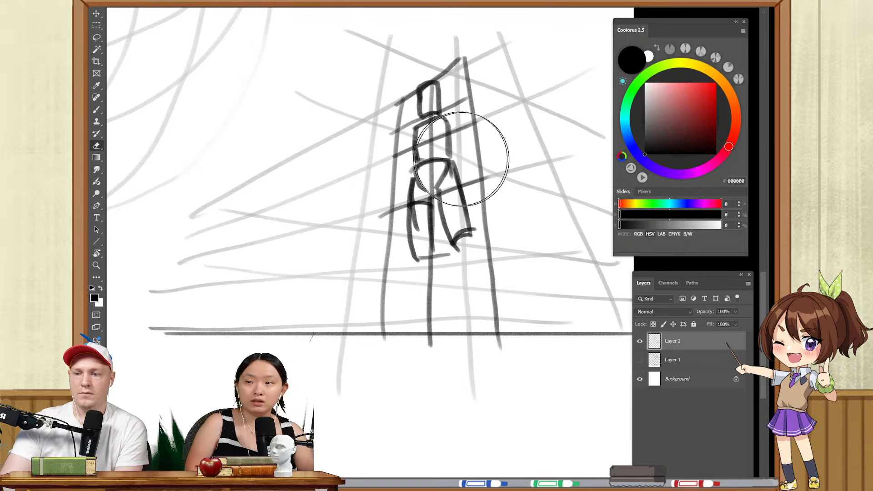
pyautogui.moveTo(411, 172)
pyautogui.mouseDown()
pyautogui.moveTo(450, 163)
pyautogui.moveTo(414, 188)
pyautogui.moveTo(431, 187)
pyautogui.moveTo(432, 196)
pyautogui.moveTo(416, 183)
pyautogui.moveTo(419, 171)
pyautogui.moveTo(456, 172)
pyautogui.moveTo(442, 184)
pyautogui.moveTo(410, 174)
pyautogui.moveTo(452, 165)
pyautogui.moveTo(406, 179)
pyautogui.moveTo(431, 191)
pyautogui.mouseUp()
pyautogui.press('b')
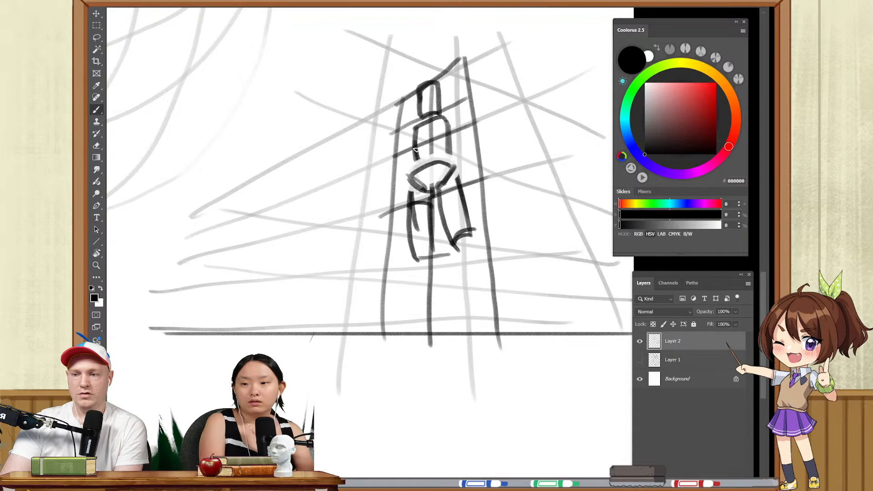
pyautogui.moveTo(415, 149); pyautogui.dragTo(445, 130)
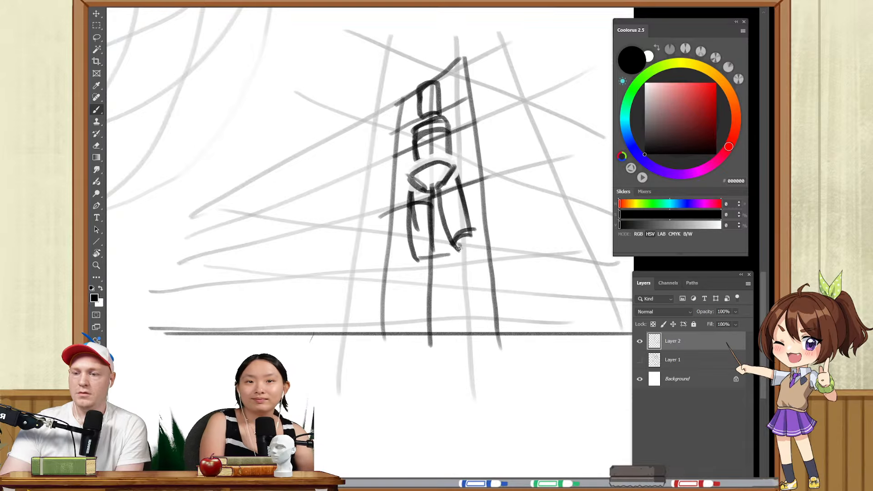
# - Draw the figure's right-hand lower leg from the knee to the horizontal line and close it with an ankle arc
pyautogui.moveTo(459, 245); pyautogui.dragTo(477, 325)
pyautogui.hotkey('ctrl', 'z')
pyautogui.moveTo(456, 241); pyautogui.dragTo(469, 332)
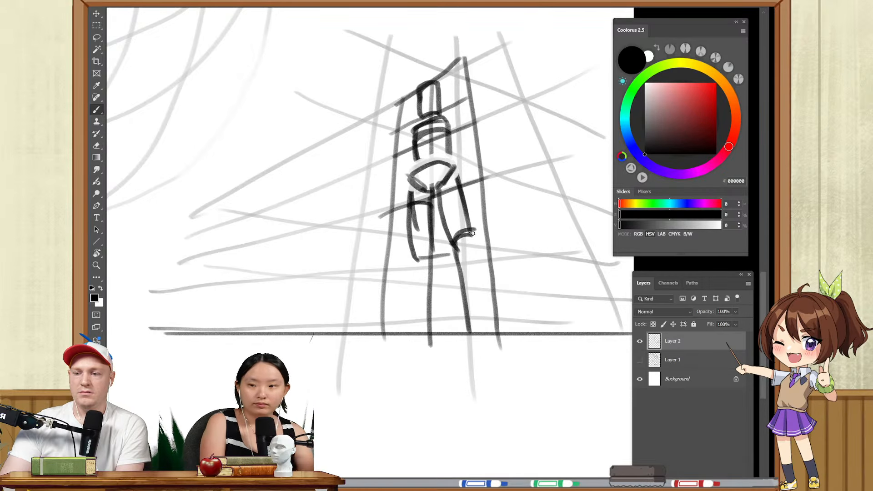
pyautogui.moveTo(475, 249); pyautogui.dragTo(481, 331)
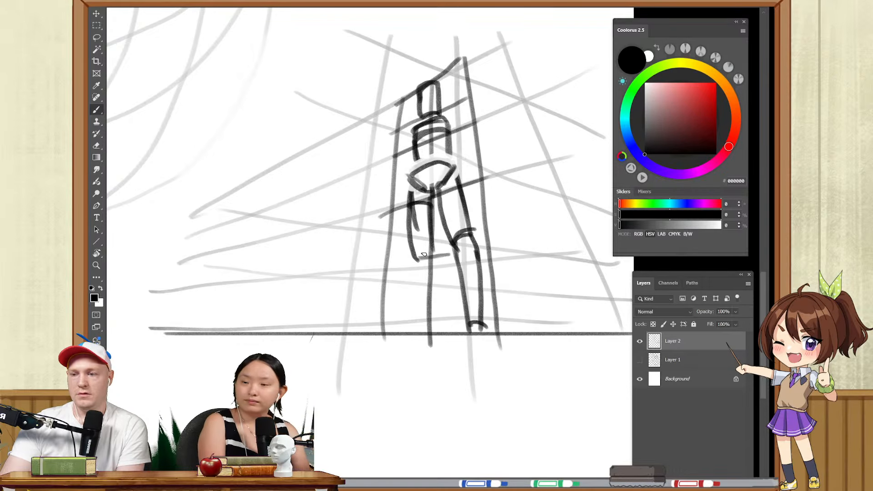
pyautogui.moveTo(424, 258); pyautogui.dragTo(428, 268)
pyautogui.press('space')
pyautogui.moveTo(461, 219); pyautogui.dragTo(452, 321)
pyautogui.moveTo(462, 115); pyautogui.dragTo(495, 290)
pyautogui.hotkey('ctrl', 'z')
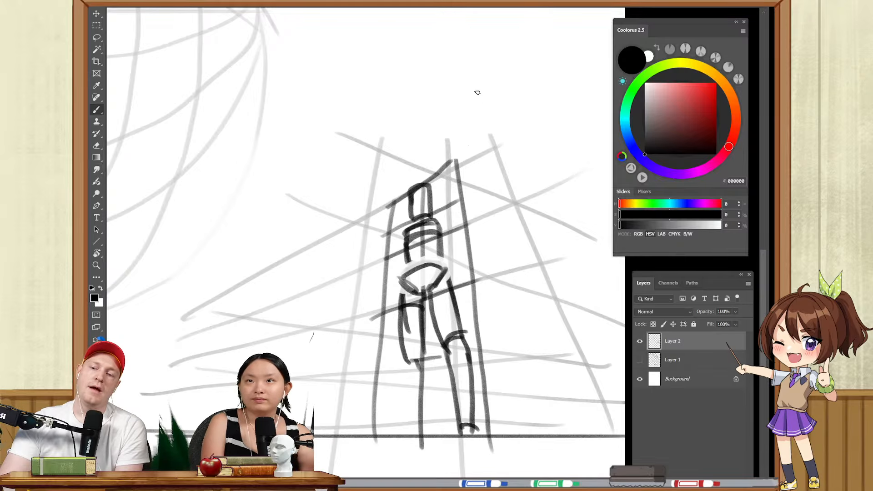
pyautogui.moveTo(478, 100); pyautogui.dragTo(543, 465)
pyautogui.moveTo(386, 77); pyautogui.dragTo(334, 472)
pyautogui.moveTo(357, 94); pyautogui.dragTo(284, 326)
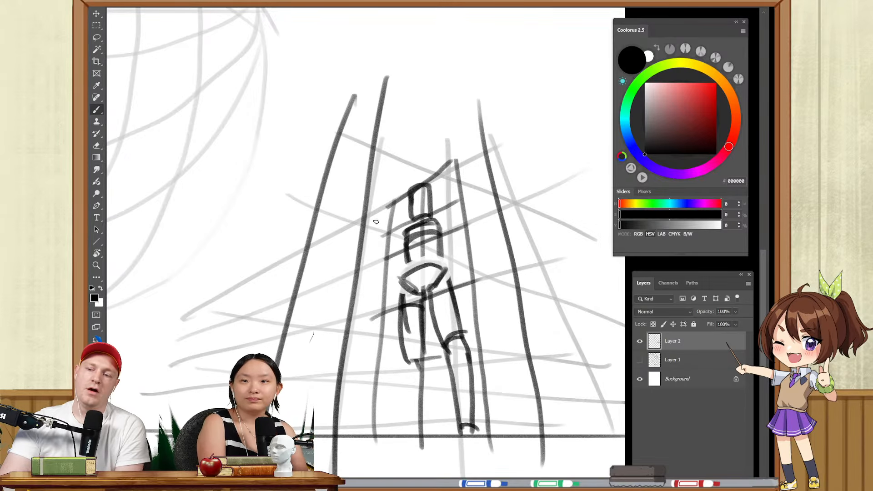
pyautogui.hotkey('ctrl', 'z')
pyautogui.hotkey('ctrl', 'z')
pyautogui.hotkey('ctrl', 'z')
# - Write the label "HL" at the left end of the horizontal line beneath the grid
pyautogui.moveTo(421, 389); pyautogui.dragTo(544, 242)
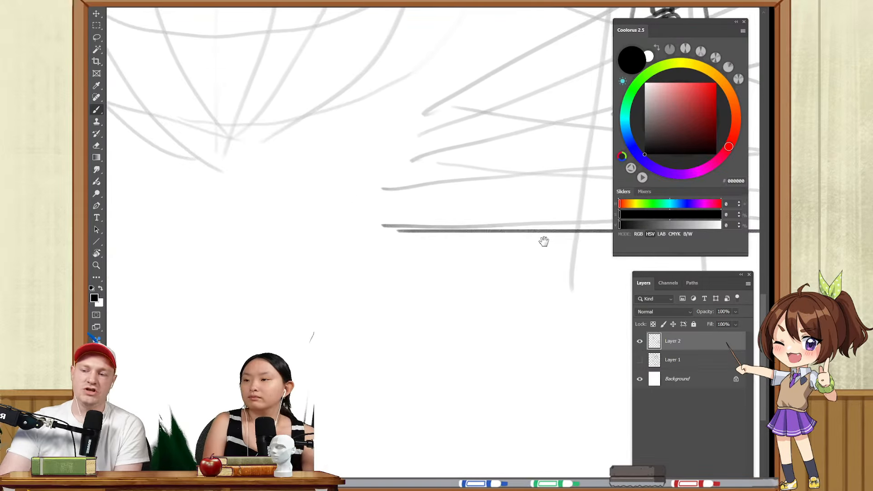
pyautogui.moveTo(413, 206); pyautogui.dragTo(413, 234)
pyautogui.moveTo(414, 220)
pyautogui.mouseDown()
pyautogui.moveTo(431, 218)
pyautogui.moveTo(431, 232)
pyautogui.mouseUp()
pyautogui.moveTo(443, 203)
pyautogui.mouseDown()
pyautogui.moveTo(455, 232)
pyautogui.moveTo(379, 259)
pyautogui.mouseUp()
# - Draw arrows around the figure pointing upwards and outwards to both sides along the perspective directions
pyautogui.moveTo(493, 68); pyautogui.dragTo(353, 336)
pyautogui.moveTo(474, 110); pyautogui.dragTo(491, 139)
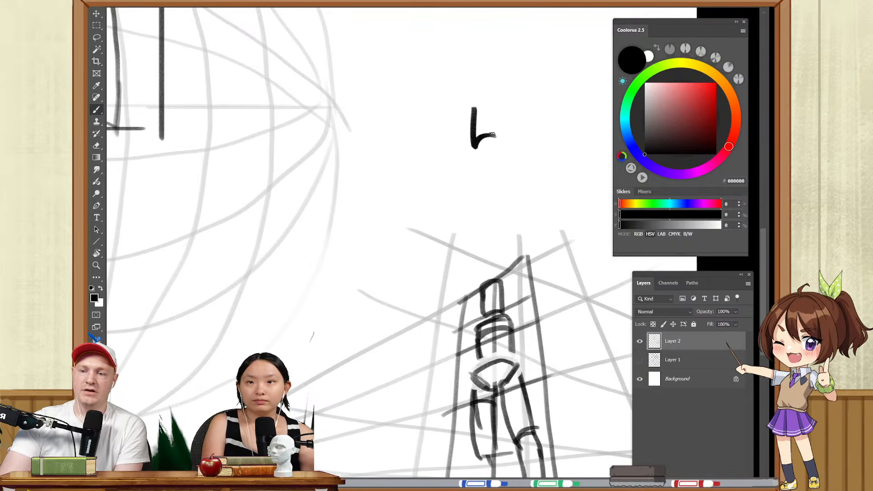
pyautogui.hotkey('ctrl', 'z')
pyautogui.moveTo(500, 232); pyautogui.dragTo(499, 165)
pyautogui.moveTo(494, 153); pyautogui.dragTo(509, 158)
pyautogui.moveTo(489, 284); pyautogui.dragTo(495, 136)
pyautogui.moveTo(438, 248); pyautogui.dragTo(335, 277)
pyautogui.moveTo(347, 259); pyautogui.dragTo(345, 280)
pyautogui.moveTo(532, 241); pyautogui.dragTo(413, 213)
pyautogui.moveTo(517, 194); pyautogui.dragTo(563, 221)
pyautogui.moveTo(454, 308); pyautogui.dragTo(516, 157)
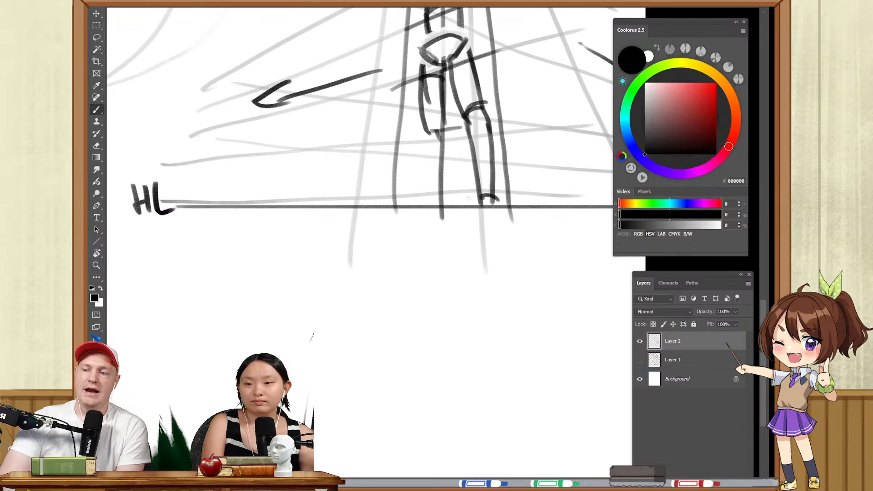
pyautogui.moveTo(437, 217); pyautogui.dragTo(445, 212)
pyautogui.moveTo(391, 332); pyautogui.dragTo(513, 174)
pyautogui.hotkey('ctrl', 'z')
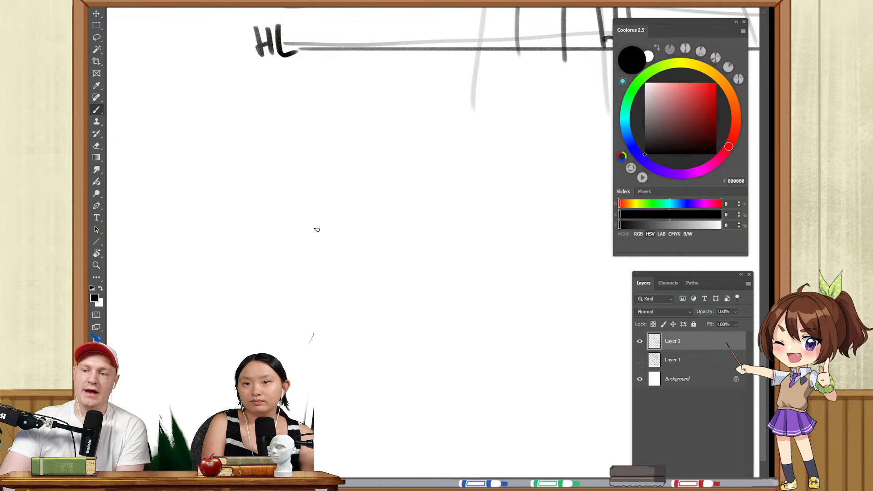
pyautogui.moveTo(312, 230); pyautogui.dragTo(571, 230)
pyautogui.moveTo(434, 217); pyautogui.dragTo(451, 188)
pyautogui.hotkey('ctrl', 'z')
pyautogui.hotkey('ctrl', 'z')
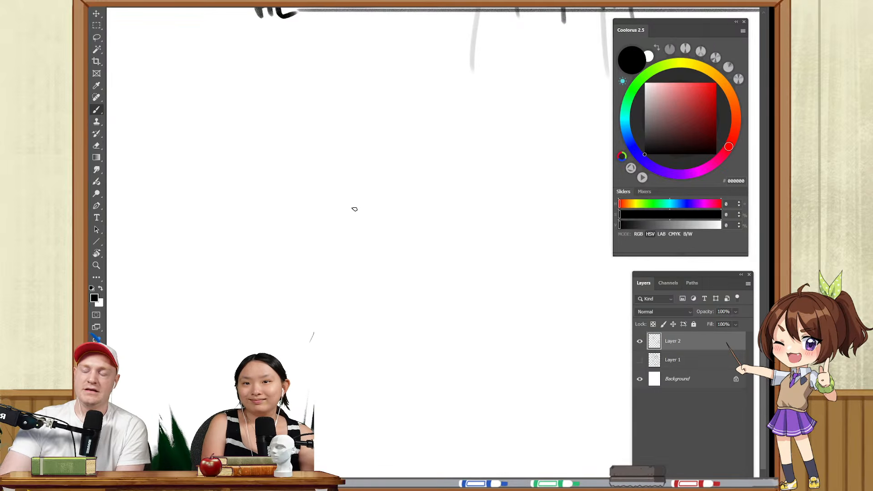
pyautogui.moveTo(254, 234); pyautogui.dragTo(569, 234)
pyautogui.moveTo(402, 235); pyautogui.dragTo(412, 234)
pyautogui.moveTo(427, 195); pyautogui.dragTo(437, 262)
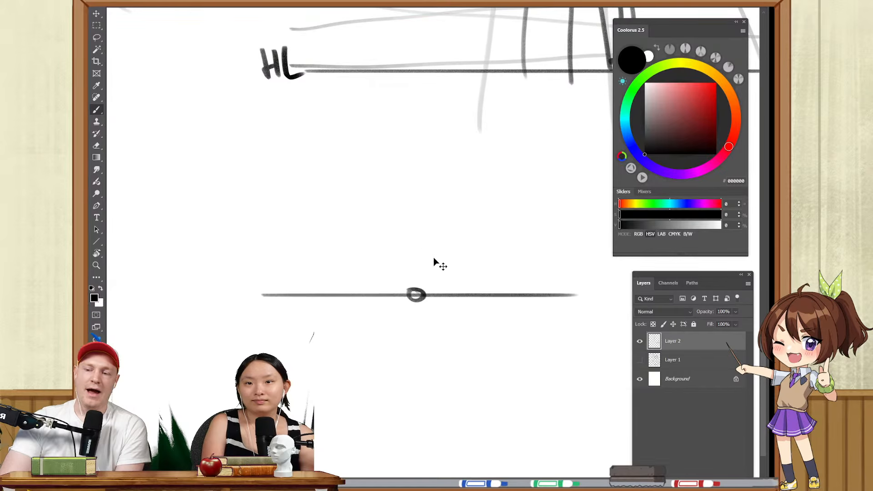
pyautogui.hotkey('ctrl', 'z')
pyautogui.hotkey('ctrl', 'z')
# - Draw a wide rectangular picture frame in the empty canvas area below the figure grid
pyautogui.moveTo(382, 173)
pyautogui.mouseDown()
pyautogui.moveTo(382, 380)
pyautogui.moveTo(375, 254)
pyautogui.mouseUp()
pyautogui.moveTo(475, 298); pyautogui.dragTo(434, 253)
pyautogui.hotkey('ctrl', 'z')
pyautogui.moveTo(329, 127); pyautogui.dragTo(579, 127)
pyautogui.moveTo(340, 318); pyautogui.dragTo(610, 318)
pyautogui.moveTo(444, 246); pyautogui.dragTo(358, 214)
pyautogui.moveTo(477, 98)
pyautogui.mouseDown()
pyautogui.moveTo(594, 97)
pyautogui.moveTo(572, 282)
pyautogui.moveTo(594, 289)
pyautogui.mouseUp()
# - Draw a horizon line across the frame slightly above its middle and label it "2M"
pyautogui.moveTo(291, 180); pyautogui.dragTo(609, 177)
pyautogui.moveTo(438, 189); pyautogui.dragTo(451, 179)
pyautogui.moveTo(433, 148); pyautogui.dragTo(476, 159)
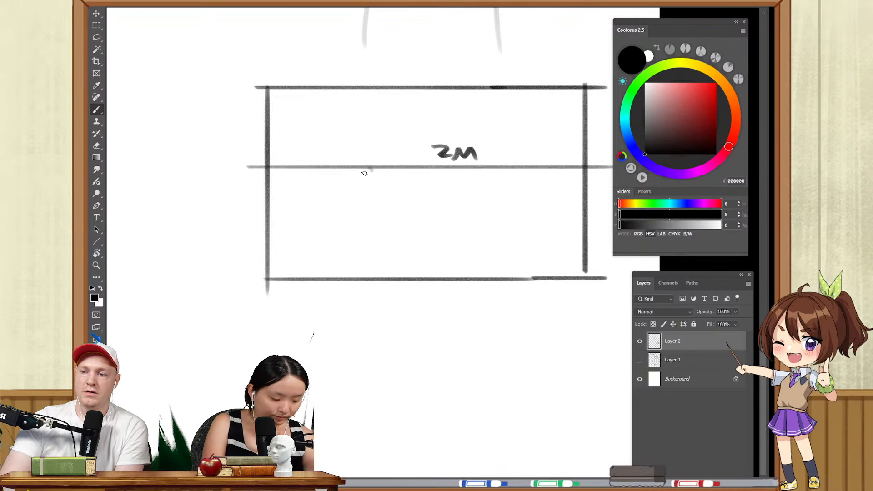
# - Sketch a simple standing figure in the left part of the frame with its head on the horizon line
pyautogui.moveTo(364, 173)
pyautogui.mouseDown()
pyautogui.moveTo(413, 166)
pyautogui.moveTo(410, 257)
pyautogui.mouseUp()
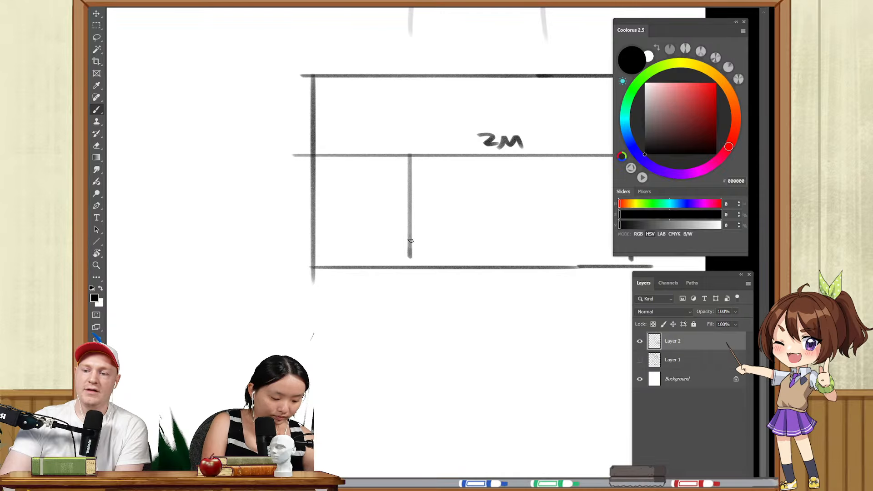
pyautogui.hotkey('ctrl', 'z')
pyautogui.moveTo(409, 155)
pyautogui.mouseDown()
pyautogui.moveTo(409, 238)
pyautogui.moveTo(421, 238)
pyautogui.mouseUp()
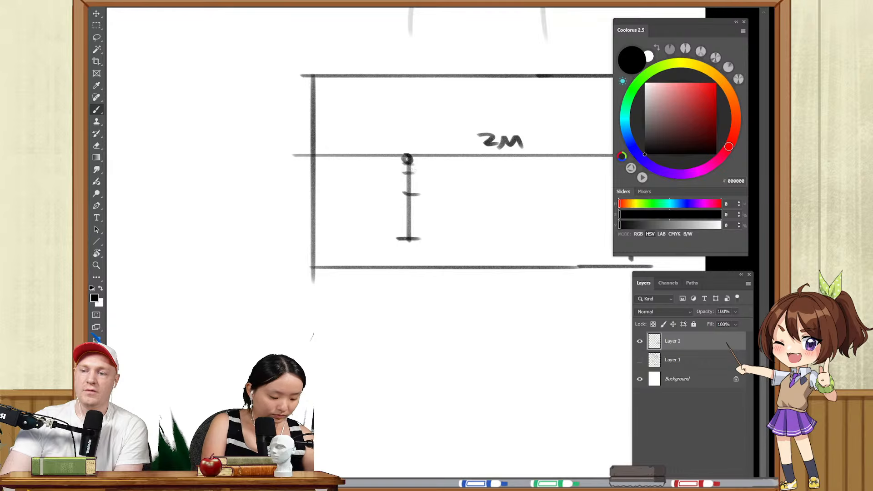
pyautogui.moveTo(405, 170); pyautogui.dragTo(413, 194)
pyautogui.moveTo(415, 238)
pyautogui.mouseDown()
pyautogui.moveTo(410, 202)
pyautogui.moveTo(403, 238)
pyautogui.moveTo(416, 215)
pyautogui.moveTo(415, 248)
pyautogui.mouseUp()
pyautogui.hotkey('ctrl', 'z')
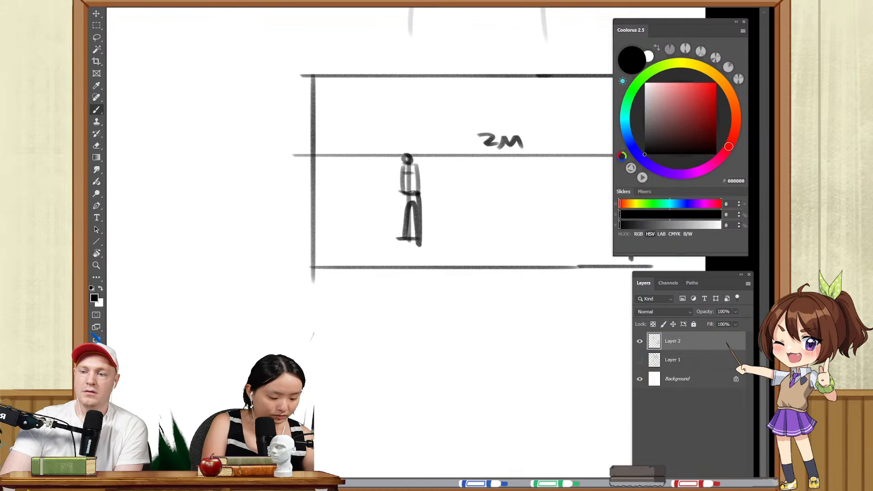
pyautogui.moveTo(404, 193); pyautogui.dragTo(401, 248)
# - Add a much smaller distant figure in the right part of the frame with its head at the horizon line
pyautogui.moveTo(487, 182); pyautogui.dragTo(419, 189)
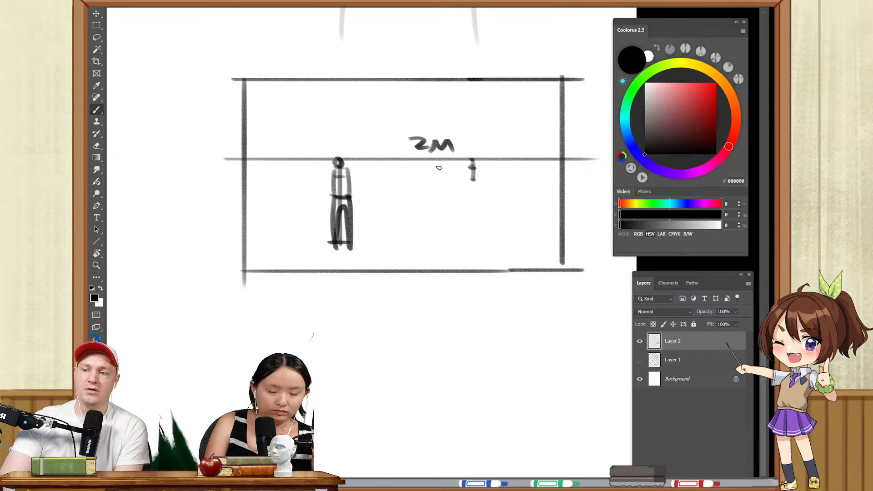
pyautogui.moveTo(512, 159)
pyautogui.mouseDown()
pyautogui.moveTo(509, 182)
pyautogui.moveTo(514, 157)
pyautogui.mouseUp()
pyautogui.moveTo(505, 198); pyautogui.dragTo(461, 174)
pyautogui.hotkey('ctrl', 'z')
pyautogui.moveTo(474, 138)
pyautogui.mouseDown()
pyautogui.moveTo(485, 154)
pyautogui.moveTo(475, 135)
pyautogui.mouseUp()
pyautogui.hotkey('ctrl', 'z')
# - Draw a second rectangular frame in the empty canvas area to the left of the 2M frame
pyautogui.moveTo(459, 182)
pyautogui.mouseDown()
pyautogui.moveTo(492, 184)
pyautogui.moveTo(500, 282)
pyautogui.mouseUp()
pyautogui.moveTo(464, 182); pyautogui.dragTo(451, 264)
pyautogui.moveTo(416, 194); pyautogui.dragTo(447, 243)
pyautogui.moveTo(367, 246)
pyautogui.mouseDown()
pyautogui.moveTo(476, 267)
pyautogui.moveTo(572, 260)
pyautogui.mouseUp()
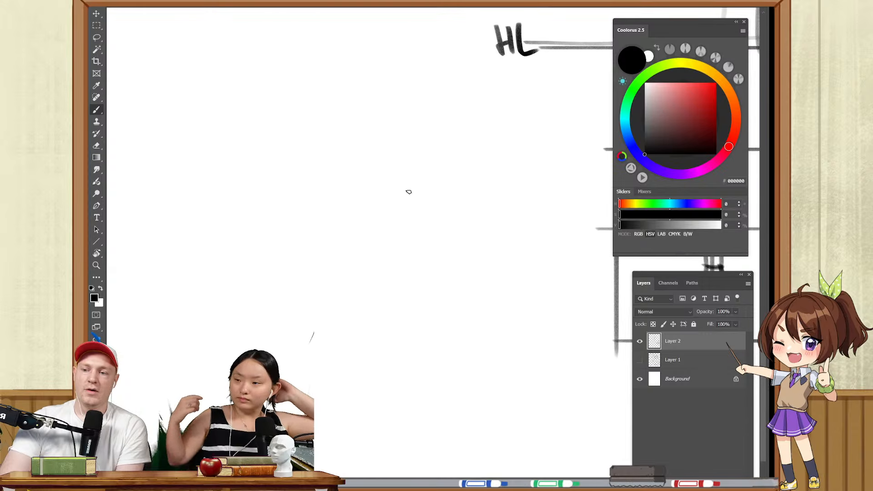
pyautogui.hotkey('ctrl', 'z')
pyautogui.moveTo(304, 149)
pyautogui.mouseDown()
pyautogui.moveTo(306, 332)
pyautogui.moveTo(581, 147)
pyautogui.mouseUp()
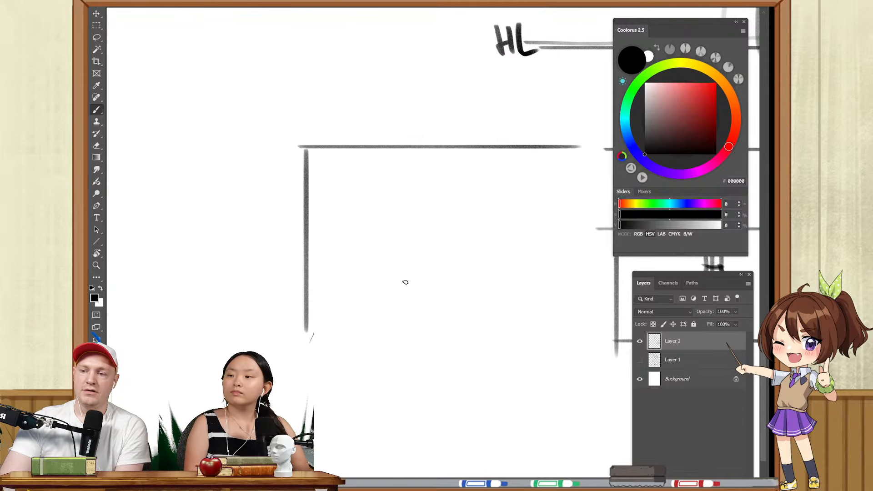
pyautogui.moveTo(303, 312); pyautogui.dragTo(557, 312)
pyautogui.moveTo(468, 234); pyautogui.dragTo(390, 218)
pyautogui.moveTo(479, 127); pyautogui.dragTo(479, 301)
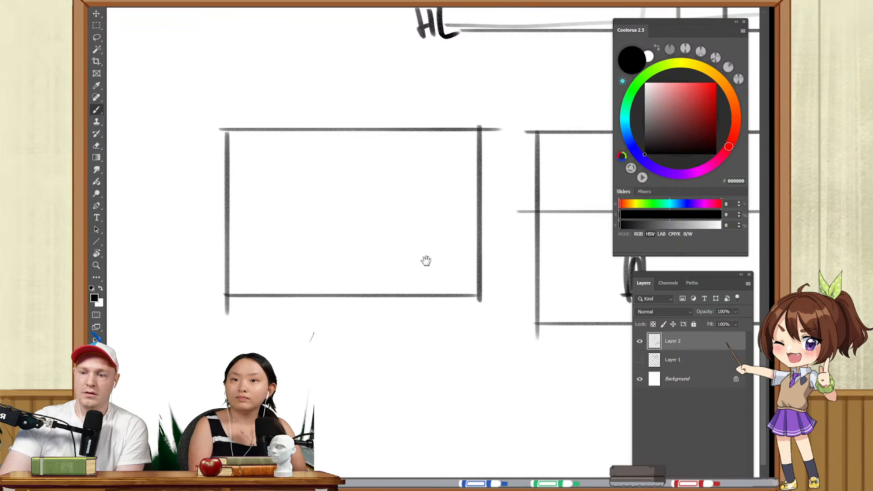
pyautogui.moveTo(427, 261); pyautogui.dragTo(515, 235)
# - Draw a thin horizon line across the second frame slightly above its middle
pyautogui.moveTo(311, 188); pyautogui.dragTo(611, 188)
pyautogui.hotkey('ctrl', 'z')
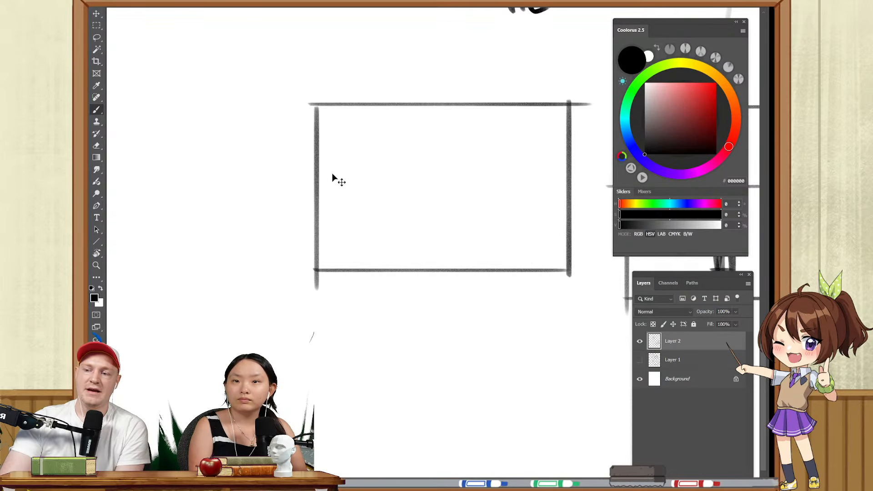
pyautogui.moveTo(309, 181)
pyautogui.mouseDown()
pyautogui.moveTo(541, 158)
pyautogui.moveTo(591, 182)
pyautogui.mouseUp()
# - Sketch a four-sided shape hanging from the second frame's horizon line, with a slanted left side and a vertical right side
pyautogui.moveTo(429, 183); pyautogui.dragTo(431, 236)
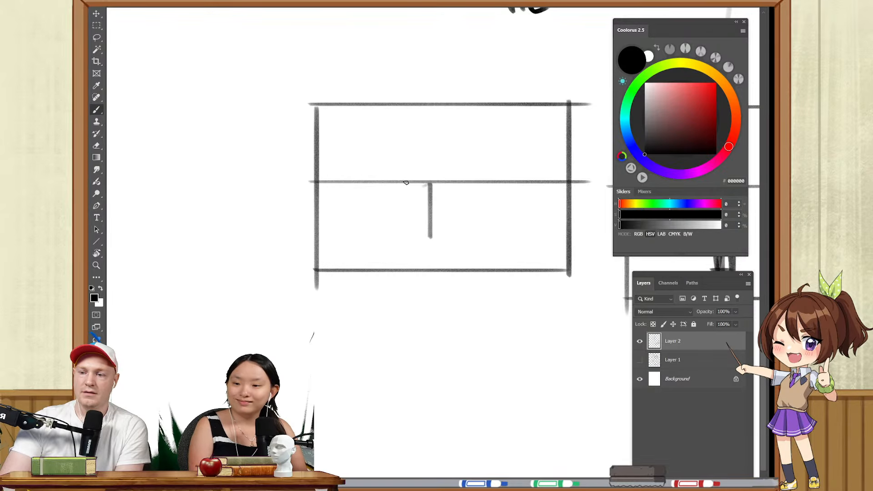
pyautogui.moveTo(405, 182)
pyautogui.mouseDown()
pyautogui.moveTo(449, 181)
pyautogui.moveTo(405, 182)
pyautogui.moveTo(359, 240)
pyautogui.moveTo(420, 242)
pyautogui.mouseUp()
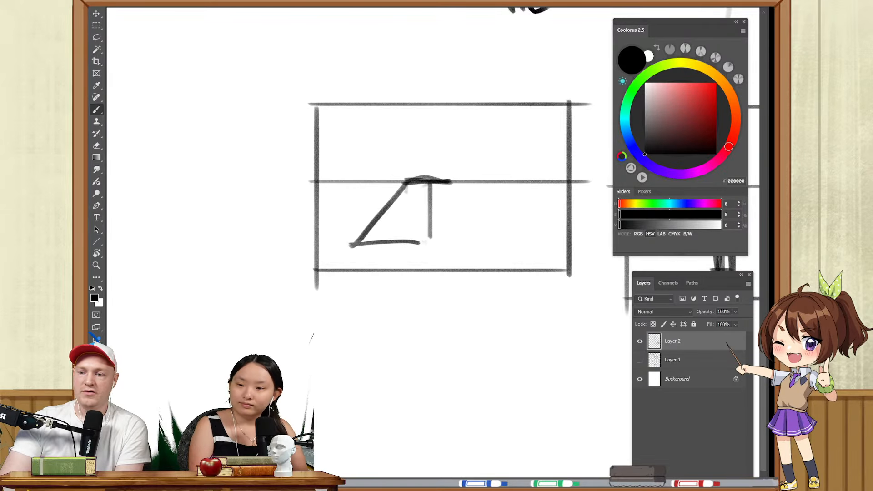
pyautogui.moveTo(435, 183); pyautogui.dragTo(434, 247)
# - Draw two pairs of vertical lines from the second frame's top edge to its horizon, closing the right-hand pair with a shallow arc
pyautogui.moveTo(406, 100); pyautogui.dragTo(410, 190)
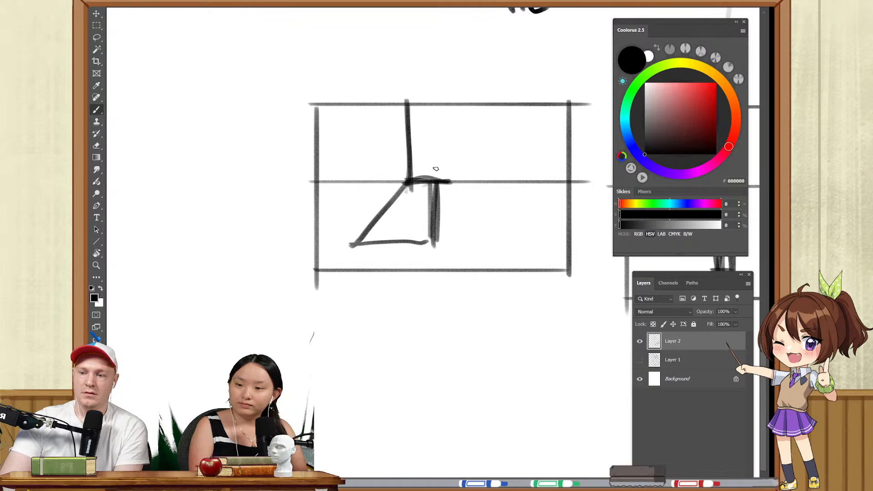
pyautogui.moveTo(448, 96); pyautogui.dragTo(447, 189)
pyautogui.moveTo(485, 105); pyautogui.dragTo(487, 199)
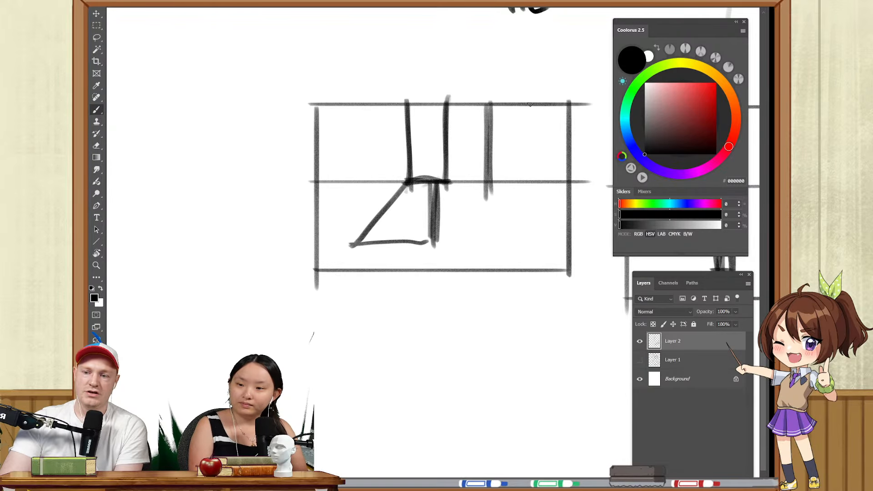
pyautogui.moveTo(536, 95); pyautogui.dragTo(537, 190)
pyautogui.moveTo(535, 96); pyautogui.dragTo(535, 189)
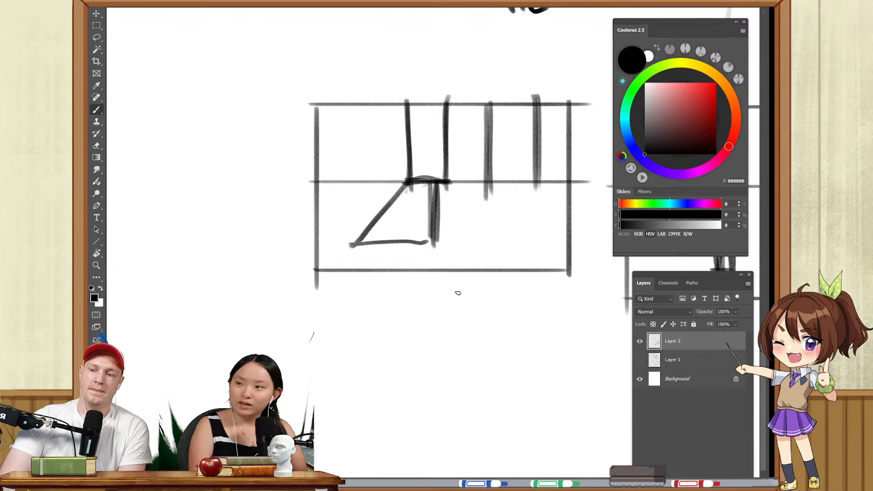
pyautogui.moveTo(487, 185); pyautogui.dragTo(541, 182)
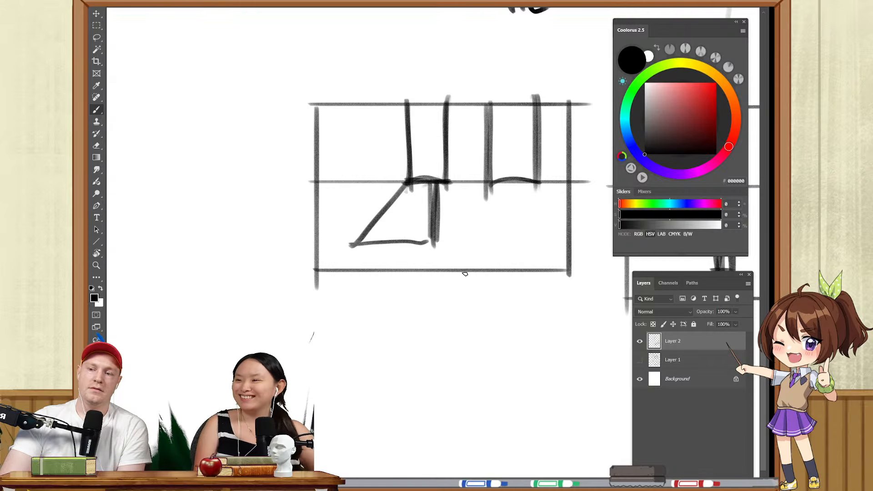
# - Sketch a small standing figure in the left part of the second frame, with its feet at the horizon line
pyautogui.click(353, 109)
pyautogui.hotkey('ctrl', 'z')
pyautogui.moveTo(358, 127)
pyautogui.mouseDown()
pyautogui.moveTo(357, 166)
pyautogui.moveTo(364, 125)
pyautogui.moveTo(382, 170)
pyautogui.moveTo(360, 181)
pyautogui.moveTo(365, 151)
pyautogui.moveTo(367, 188)
pyautogui.mouseUp()
pyautogui.hotkey('ctrl', 'z')
pyautogui.hotkey('ctrl', 'z')
pyautogui.hotkey('ctrl', 'z')
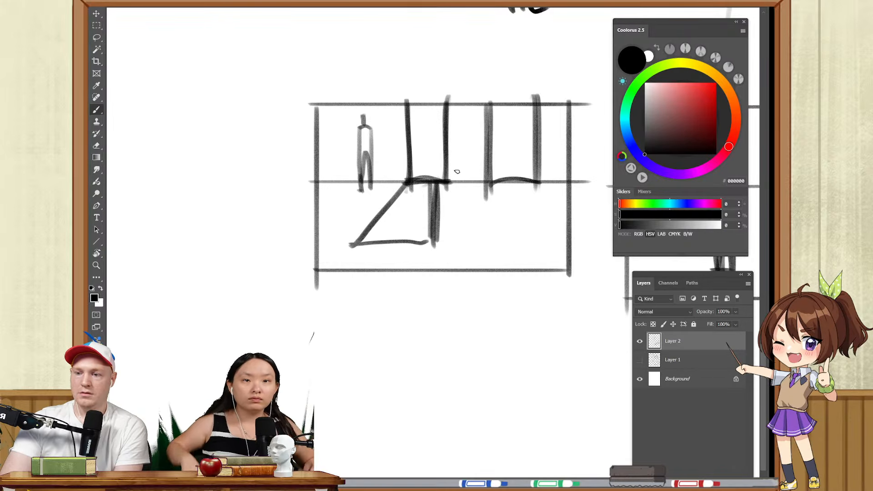
# - Sketch a shorter figure between the two pairs of vertical lines and add faint low shapes along the horizon
pyautogui.hotkey('ctrl', 'z')
pyautogui.moveTo(465, 135); pyautogui.dragTo(471, 192)
pyautogui.hotkey('ctrl', 'z')
pyautogui.hotkey('ctrl', 'z')
pyautogui.hotkey('ctrl', 'z')
pyautogui.moveTo(470, 156); pyautogui.dragTo(472, 187)
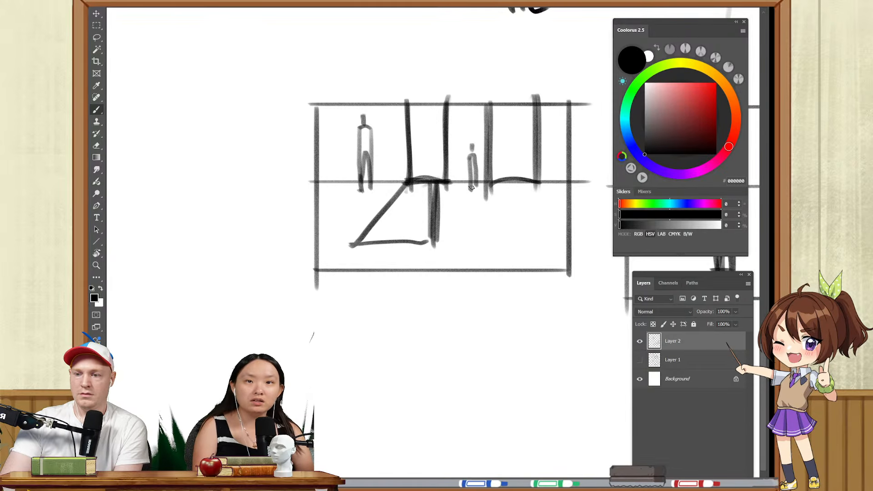
pyautogui.moveTo(475, 144); pyautogui.dragTo(476, 177)
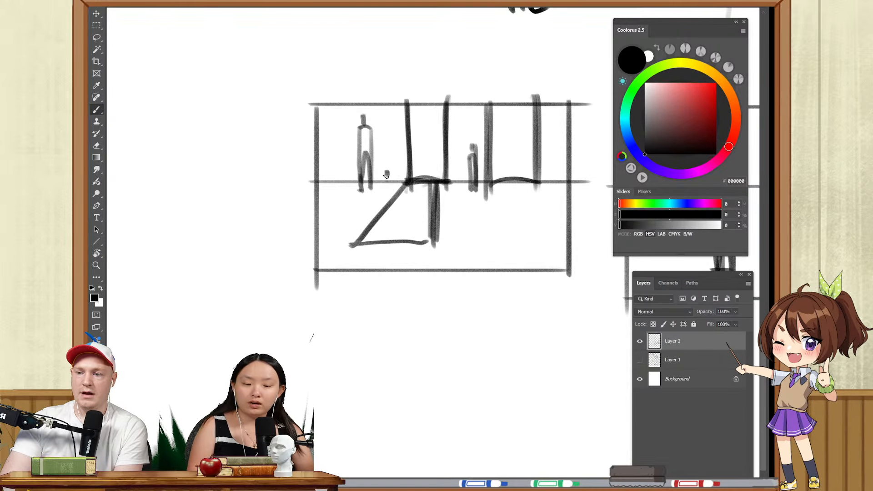
pyautogui.moveTo(386, 172); pyautogui.dragTo(387, 183)
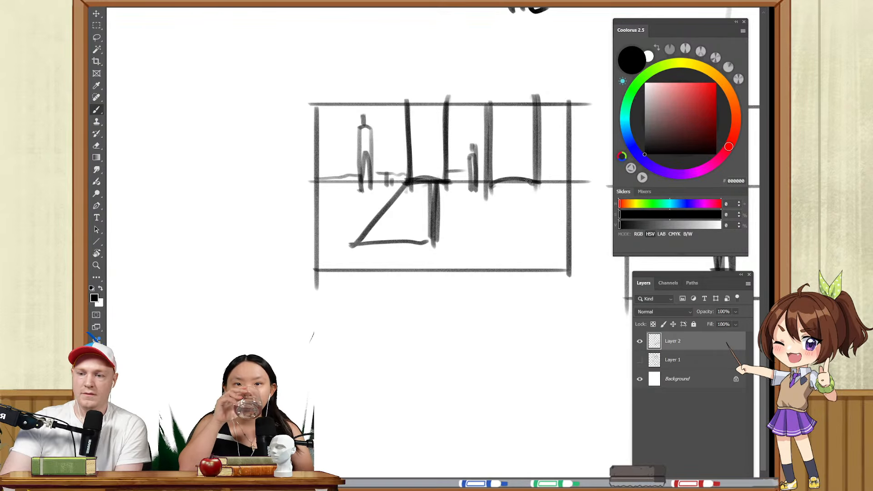
# - Draw slanted lines down from the right-hand pair's arc and join them with a curved bottom edge crossing the frame's right side
pyautogui.moveTo(527, 181); pyautogui.dragTo(581, 234)
pyautogui.moveTo(490, 182)
pyautogui.mouseDown()
pyautogui.moveTo(552, 249)
pyautogui.moveTo(486, 222)
pyautogui.moveTo(567, 259)
pyautogui.moveTo(597, 243)
pyautogui.mouseUp()
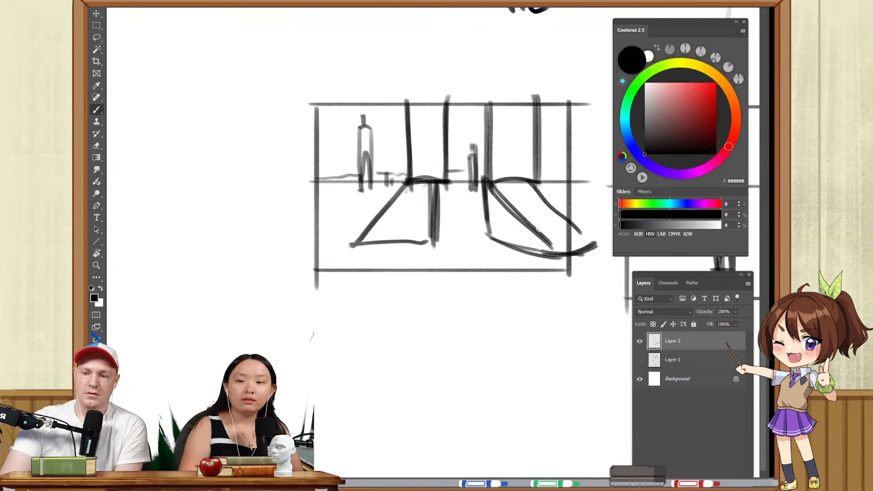
pyautogui.moveTo(549, 209); pyautogui.dragTo(500, 222)
pyautogui.moveTo(477, 196)
pyautogui.mouseDown()
pyautogui.moveTo(548, 258)
pyautogui.moveTo(539, 250)
pyautogui.mouseUp()
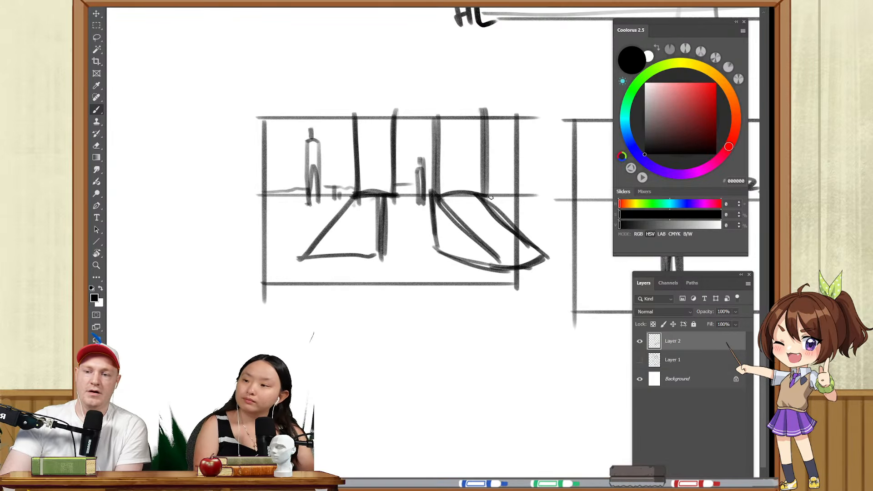
# - Widen the second frame to the right by extending its horizon and edges, drawing a new right side and fading the old one
pyautogui.moveTo(490, 196); pyautogui.dragTo(568, 195)
pyautogui.moveTo(536, 113); pyautogui.dragTo(535, 286)
pyautogui.hotkey('ctrl', 'z')
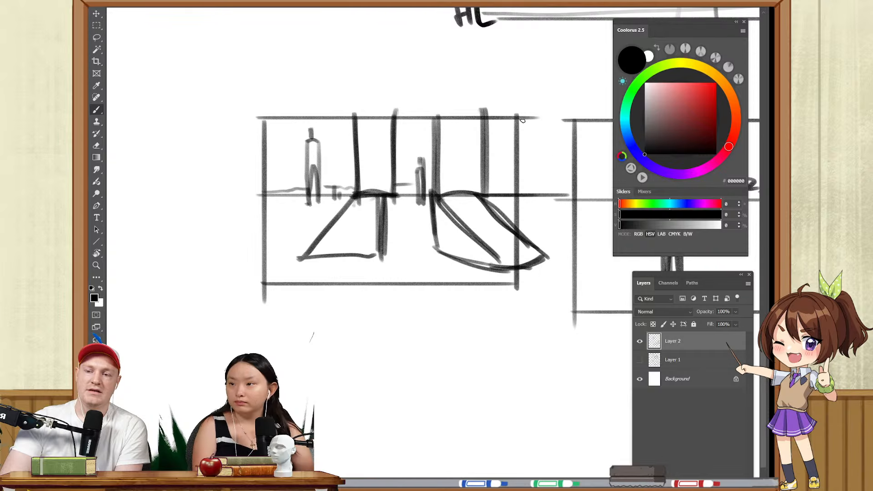
pyautogui.moveTo(522, 119)
pyautogui.mouseDown()
pyautogui.moveTo(559, 119)
pyautogui.moveTo(555, 298)
pyautogui.moveTo(503, 288)
pyautogui.moveTo(518, 246)
pyautogui.moveTo(514, 279)
pyautogui.moveTo(517, 133)
pyautogui.moveTo(576, 134)
pyautogui.mouseUp()
pyautogui.press('e')
pyautogui.press('b')
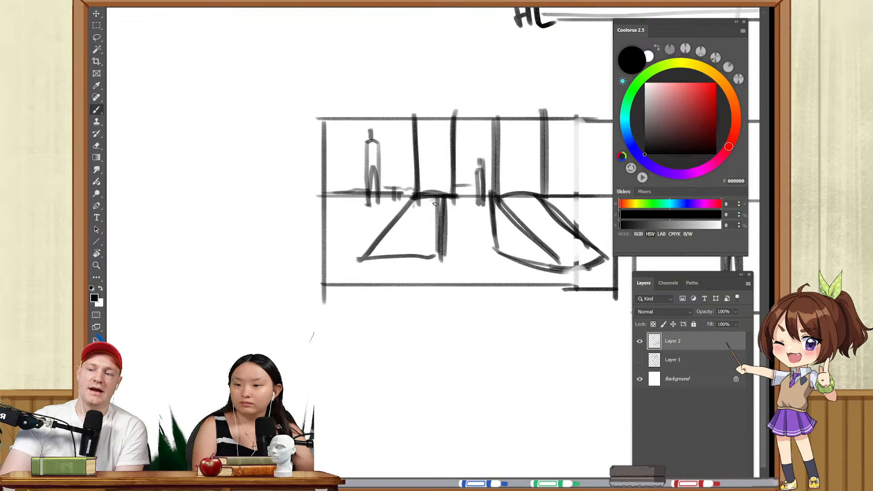
# - Draw a third, larger rectangular frame in the empty canvas area to the left of the second frame
pyautogui.moveTo(402, 216); pyautogui.dragTo(506, 218)
pyautogui.moveTo(427, 195); pyautogui.dragTo(406, 200)
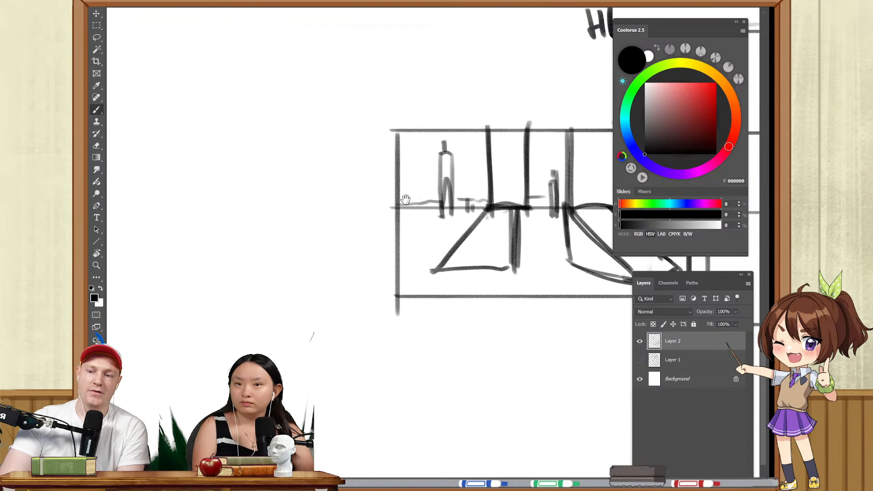
pyautogui.moveTo(359, 138); pyautogui.dragTo(344, 297)
pyautogui.moveTo(347, 204); pyautogui.dragTo(522, 196)
pyautogui.moveTo(425, 202); pyautogui.dragTo(536, 230)
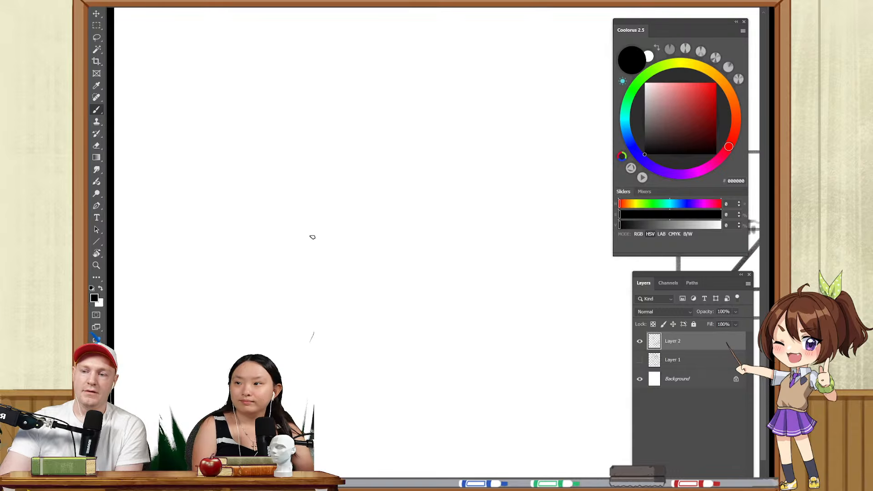
pyautogui.moveTo(228, 248)
pyautogui.mouseDown()
pyautogui.moveTo(557, 247)
pyautogui.moveTo(287, 228)
pyautogui.mouseUp()
pyautogui.moveTo(401, 219); pyautogui.dragTo(322, 225)
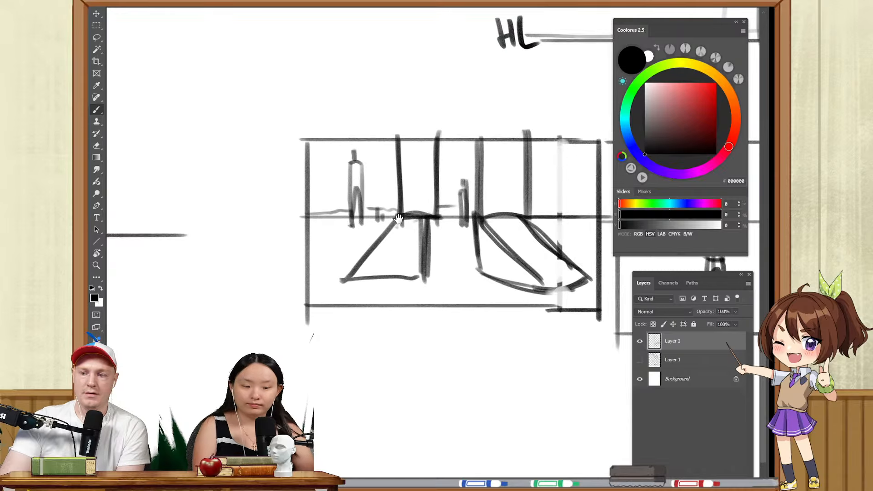
pyautogui.moveTo(125, 226)
pyautogui.mouseDown()
pyautogui.moveTo(366, 216)
pyautogui.moveTo(498, 226)
pyautogui.mouseUp()
pyautogui.hotkey('ctrl', 'z')
pyautogui.moveTo(276, 132)
pyautogui.mouseDown()
pyautogui.moveTo(277, 350)
pyautogui.moveTo(598, 145)
pyautogui.mouseUp()
pyautogui.moveTo(273, 330); pyautogui.dragTo(620, 331)
pyautogui.moveTo(533, 309); pyautogui.dragTo(462, 290)
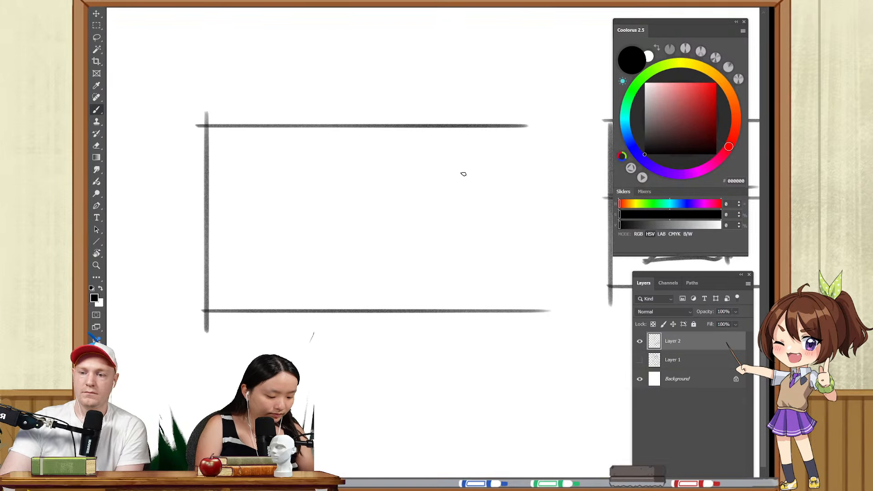
pyautogui.moveTo(524, 121); pyautogui.dragTo(524, 338)
# - Draw a low horizon line across the third frame just above its bottom edge
pyautogui.moveTo(478, 227); pyautogui.dragTo(528, 202)
pyautogui.moveTo(239, 204)
pyautogui.mouseDown()
pyautogui.moveTo(501, 232)
pyautogui.moveTo(587, 204)
pyautogui.mouseUp()
pyautogui.hotkey('ctrl', 'z')
pyautogui.moveTo(252, 270); pyautogui.dragTo(601, 269)
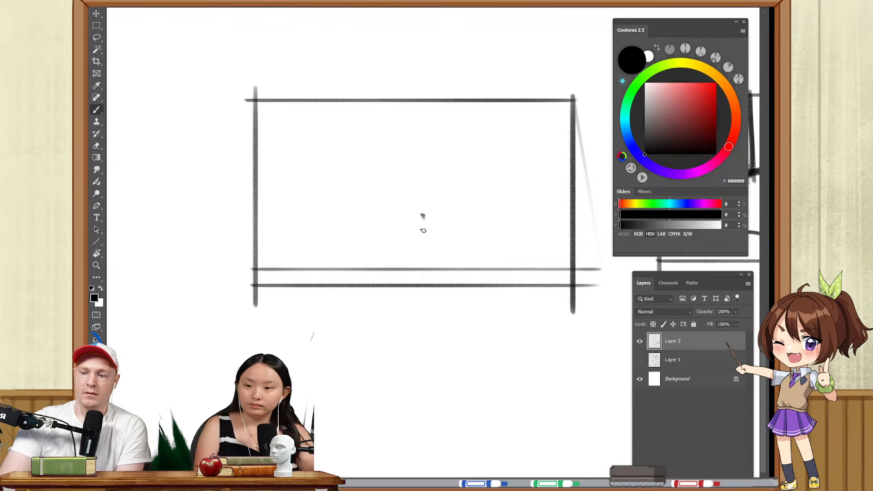
# - Sketch the oval head and leaning torso of a tall figure right of the third frame's centre
pyautogui.moveTo(444, 118)
pyautogui.mouseDown()
pyautogui.moveTo(444, 134)
pyautogui.moveTo(441, 108)
pyautogui.mouseUp()
pyautogui.hotkey('ctrl', 'z')
pyautogui.moveTo(437, 141)
pyautogui.mouseDown()
pyautogui.moveTo(431, 145)
pyautogui.moveTo(463, 136)
pyautogui.moveTo(472, 187)
pyautogui.mouseUp()
pyautogui.hotkey('ctrl', 'z')
pyautogui.hotkey('ctrl', 'z')
pyautogui.hotkey('ctrl', 'z')
pyautogui.moveTo(462, 135); pyautogui.dragTo(476, 199)
pyautogui.moveTo(433, 141); pyautogui.dragTo(444, 185)
pyautogui.moveTo(432, 138)
pyautogui.mouseDown()
pyautogui.moveTo(446, 210)
pyautogui.moveTo(475, 191)
pyautogui.mouseUp()
# - Add a curved waistband, long legs and pointed feet to the tall figure, ending at the horizon line
pyautogui.click(434, 208)
pyautogui.moveTo(432, 208); pyautogui.dragTo(477, 190)
pyautogui.moveTo(435, 197); pyautogui.dragTo(478, 194)
pyautogui.moveTo(473, 164); pyautogui.dragTo(483, 282)
pyautogui.moveTo(444, 174)
pyautogui.mouseDown()
pyautogui.moveTo(454, 284)
pyautogui.moveTo(477, 287)
pyautogui.moveTo(477, 269)
pyautogui.moveTo(463, 284)
pyautogui.moveTo(472, 215)
pyautogui.moveTo(463, 275)
pyautogui.mouseUp()
pyautogui.hotkey('ctrl', 'z')
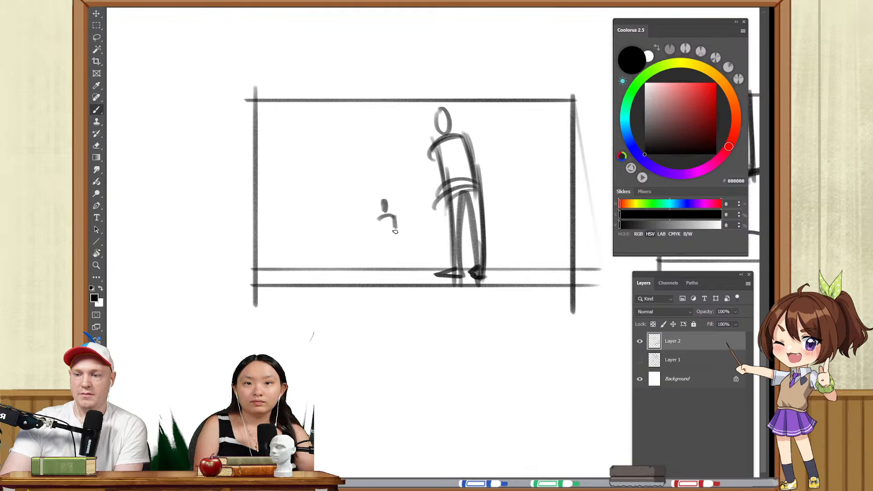
# - Sketch a small boxy torso and head beside the tall figure, with an upward arrow above the head
pyautogui.moveTo(384, 187)
pyautogui.mouseDown()
pyautogui.moveTo(385, 131)
pyautogui.moveTo(377, 133)
pyautogui.mouseUp()
pyautogui.hotkey('ctrl', 'z')
pyautogui.hotkey('ctrl', 'z')
pyautogui.hotkey('ctrl', 'z')
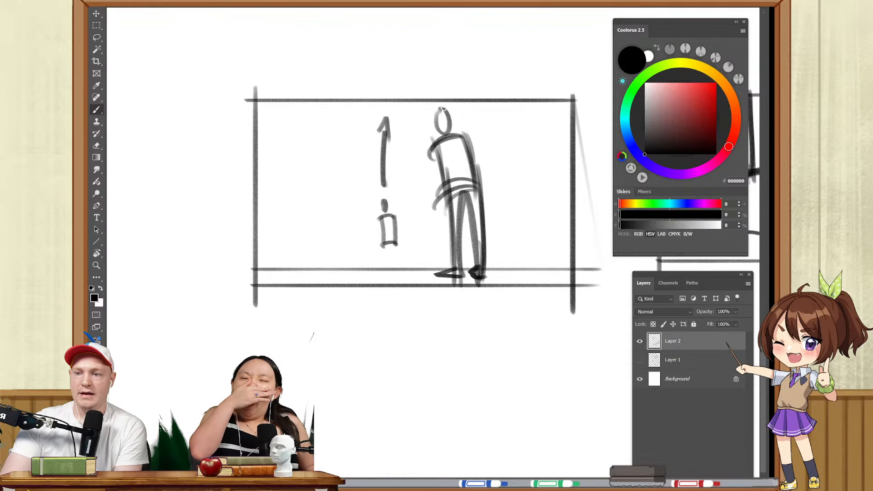
# - Erase the arrow, then draw a tall vertical line left of the small figure and a slanted ground shape at its base
pyautogui.moveTo(345, 171); pyautogui.dragTo(435, 159)
pyautogui.moveTo(411, 89)
pyautogui.mouseDown()
pyautogui.moveTo(407, 195)
pyautogui.moveTo(419, 95)
pyautogui.moveTo(409, 257)
pyautogui.mouseUp()
pyautogui.hotkey('ctrl', 'z')
pyautogui.press('e')
pyautogui.press('b')
pyautogui.moveTo(412, 223)
pyautogui.mouseDown()
pyautogui.moveTo(482, 260)
pyautogui.moveTo(386, 269)
pyautogui.mouseUp()
pyautogui.hotkey('ctrl', 'z')
# - Rework the slanted shape's top edge, close it with short vertical lines and add a second tall line near the frame's left side
pyautogui.press('e')
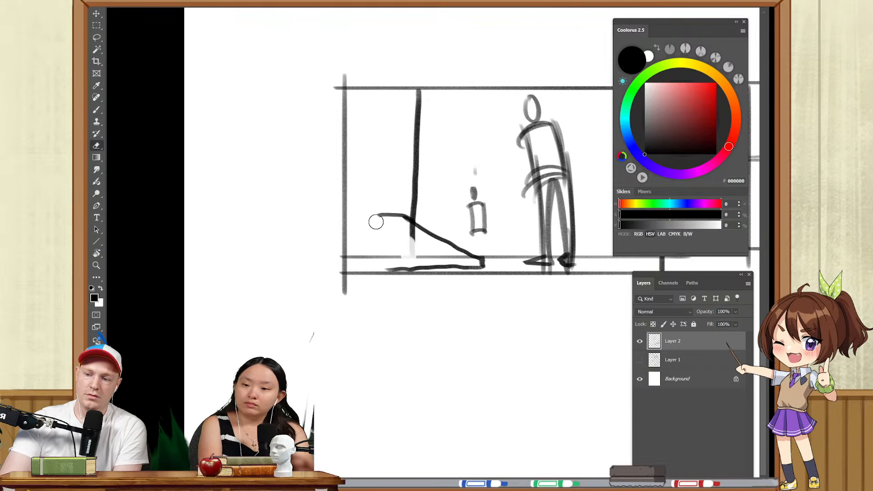
pyautogui.moveTo(374, 217); pyautogui.dragTo(400, 214)
pyautogui.press('b')
pyautogui.moveTo(389, 271); pyautogui.dragTo(389, 257)
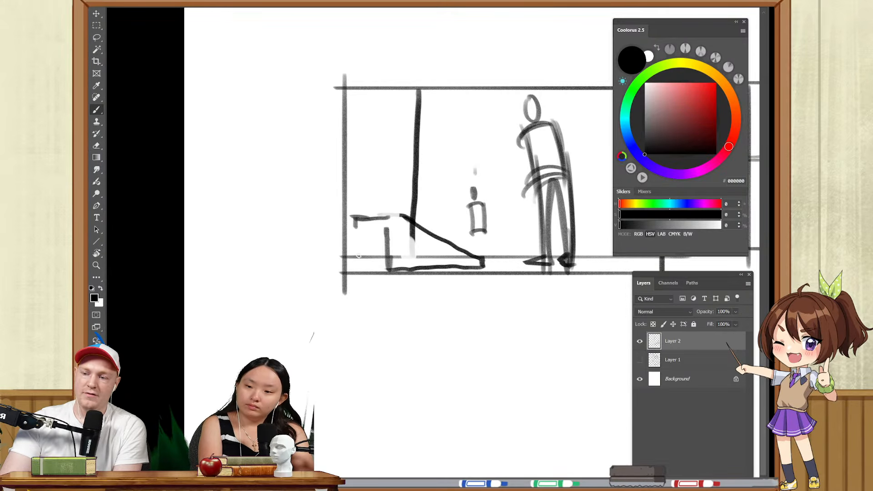
pyautogui.moveTo(356, 221)
pyautogui.mouseDown()
pyautogui.moveTo(359, 275)
pyautogui.moveTo(361, 113)
pyautogui.moveTo(366, 216)
pyautogui.mouseUp()
pyautogui.hotkey('ctrl', 'z')
pyautogui.moveTo(350, 88); pyautogui.dragTo(364, 215)
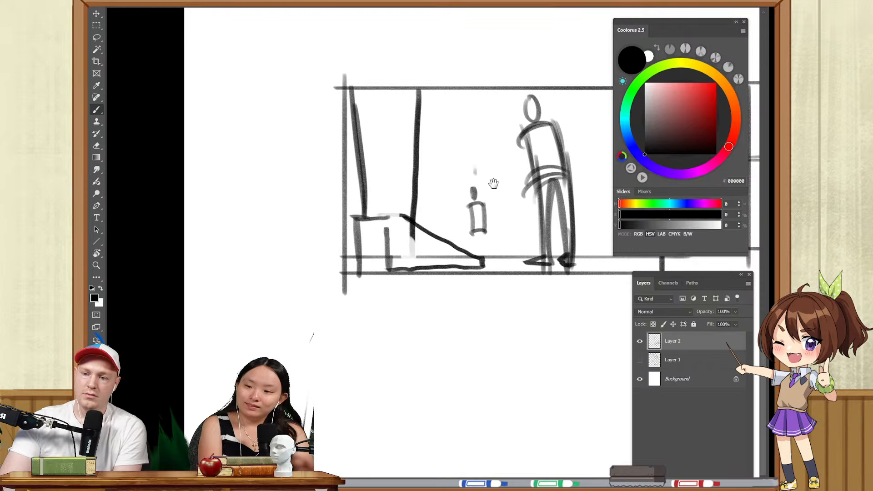
# - Erase the overlapping lines inside the slanted base and draw legs on the small figure down to the horizon
pyautogui.moveTo(493, 182); pyautogui.dragTo(458, 175)
pyautogui.press('e')
pyautogui.moveTo(327, 232)
pyautogui.mouseDown()
pyautogui.moveTo(327, 261)
pyautogui.moveTo(412, 257)
pyautogui.moveTo(426, 228)
pyautogui.moveTo(417, 266)
pyautogui.mouseUp()
pyautogui.press('b')
pyautogui.press('e')
pyautogui.press('b')
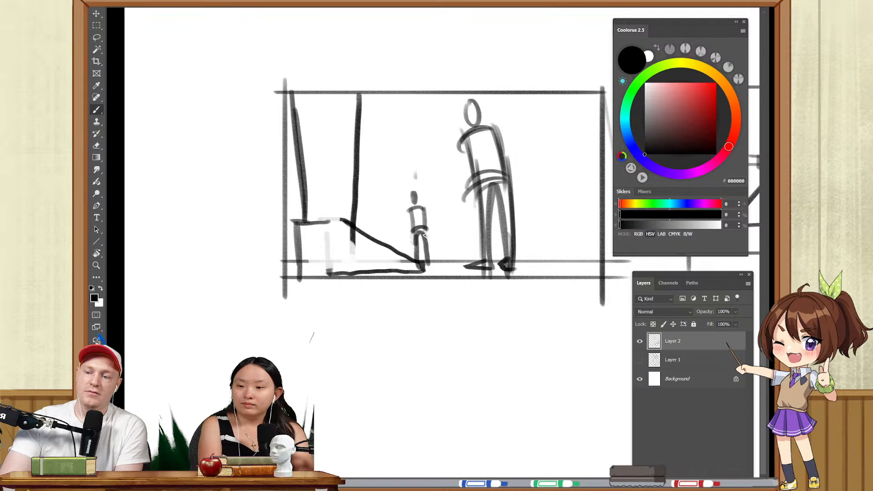
pyautogui.moveTo(427, 232); pyautogui.dragTo(430, 265)
# - Sketch two tiny distant figures on the horizon line to the right of the tall figure
pyautogui.press('space')
pyautogui.moveTo(524, 197)
pyautogui.mouseDown()
pyautogui.moveTo(442, 206)
pyautogui.moveTo(467, 238)
pyautogui.mouseUp()
pyautogui.moveTo(473, 203); pyautogui.dragTo(477, 205)
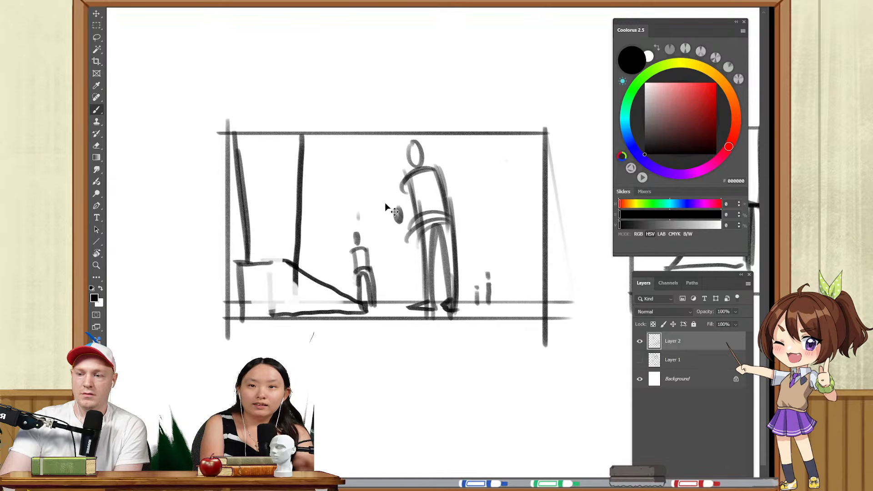
# - Sketch a mid-sized figure with oval head, torso and legs beside the tall vertical line on the third frame's left side
pyautogui.moveTo(312, 185)
pyautogui.mouseDown()
pyautogui.moveTo(326, 217)
pyautogui.moveTo(328, 263)
pyautogui.mouseUp()
pyautogui.hotkey('ctrl', 'z')
pyautogui.moveTo(323, 213); pyautogui.dragTo(326, 282)
pyautogui.moveTo(311, 204); pyautogui.dragTo(302, 275)
pyautogui.moveTo(305, 220); pyautogui.dragTo(302, 288)
pyautogui.moveTo(302, 255); pyautogui.dragTo(300, 312)
pyautogui.moveTo(326, 266); pyautogui.dragTo(322, 312)
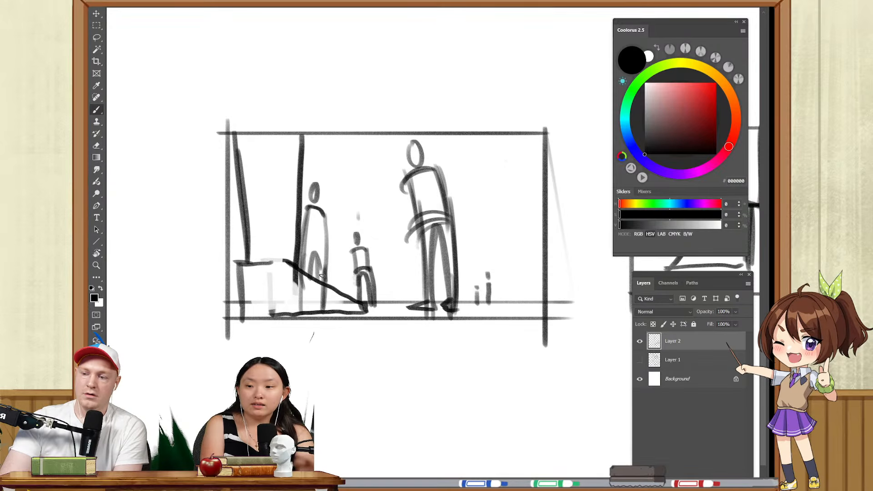
pyautogui.hotkey('ctrl', 'z')
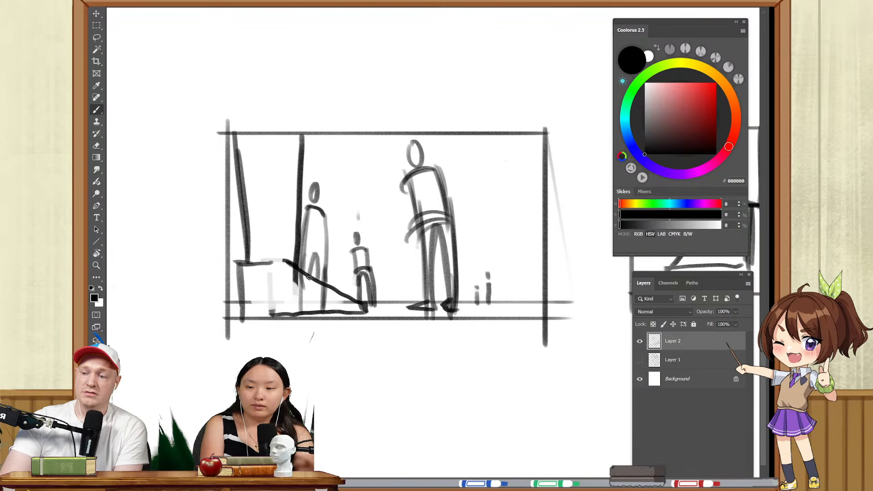
pyautogui.hotkey('ctrl', 'z')
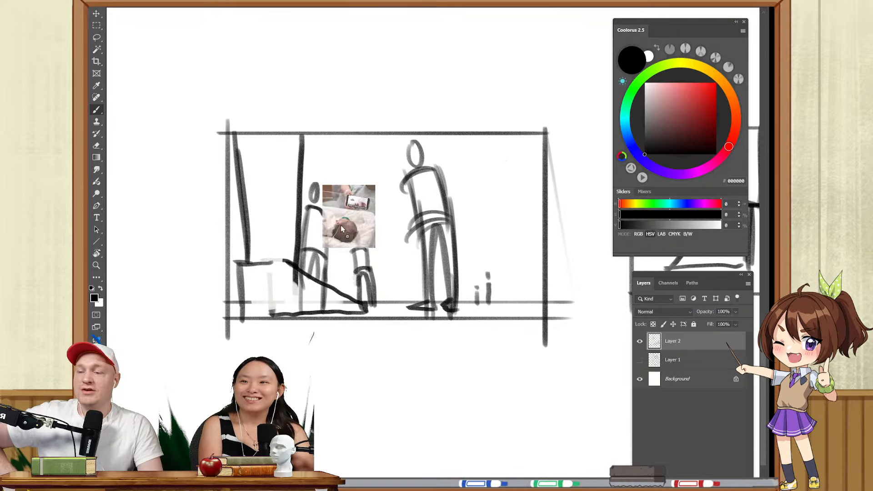
# - Place the photo of a baby facing a "How to Draw Hands" video below the third frame and view it up close
pyautogui.moveTo(349, 217); pyautogui.dragTo(345, 224)
pyautogui.moveTo(349, 282); pyautogui.dragTo(355, 111)
pyautogui.moveTo(366, 164)
pyautogui.mouseDown()
pyautogui.moveTo(385, 250)
pyautogui.moveTo(422, 340)
pyautogui.mouseUp()
pyautogui.press('z')
pyautogui.moveTo(389, 253); pyautogui.dragTo(414, 255)
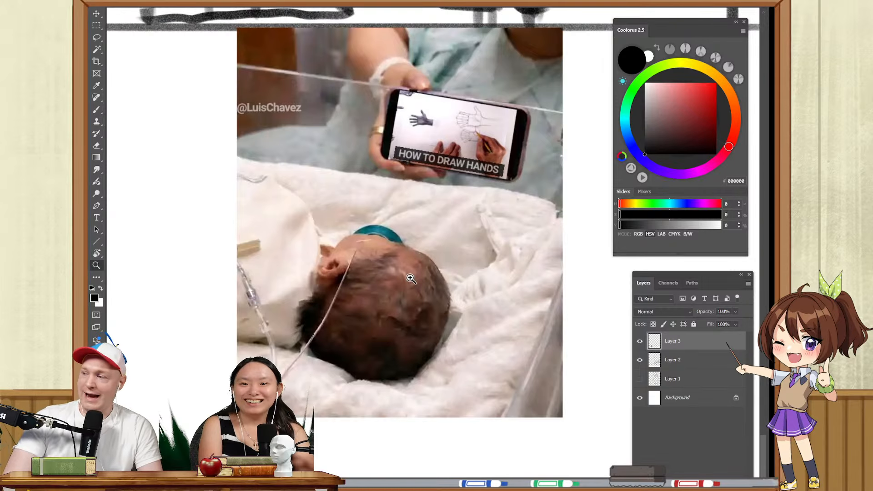
pyautogui.moveTo(421, 298); pyautogui.dragTo(435, 314)
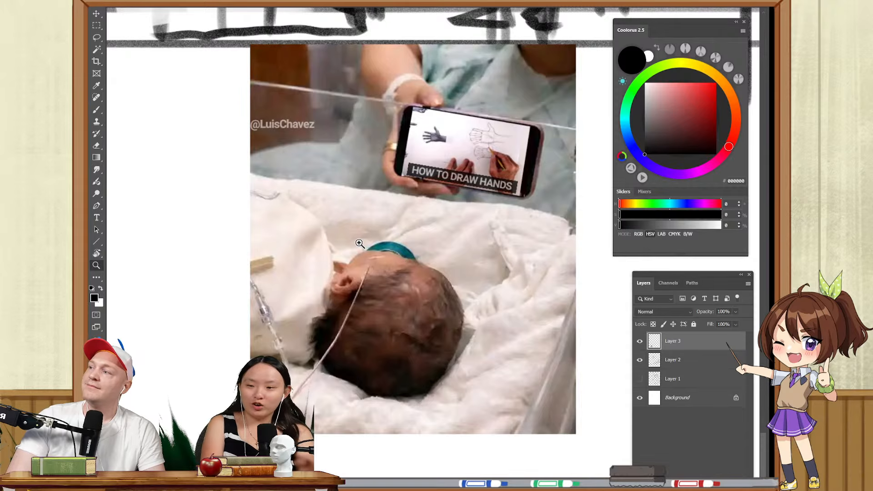
# - Delete the photo from the canvas and return to the third frame
pyautogui.moveTo(364, 239); pyautogui.dragTo(385, 239)
pyautogui.moveTo(429, 257); pyautogui.dragTo(391, 261)
pyautogui.press('Delete')
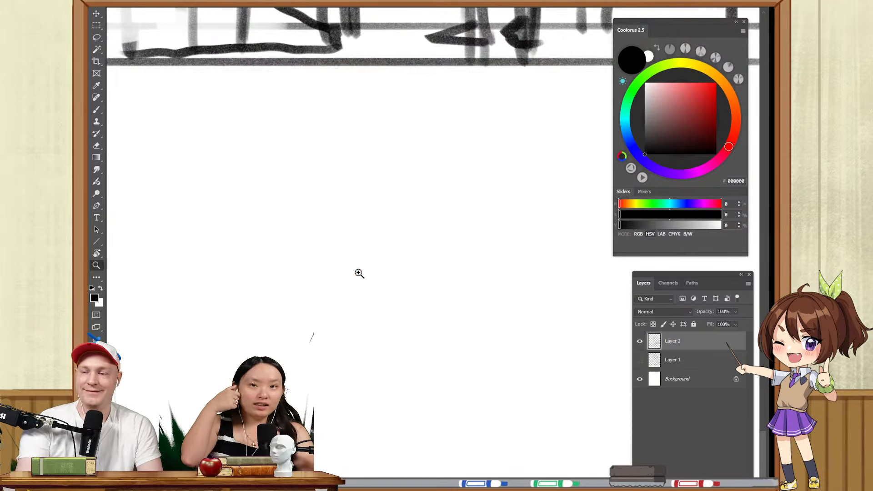
pyautogui.moveTo(383, 195); pyautogui.dragTo(399, 272)
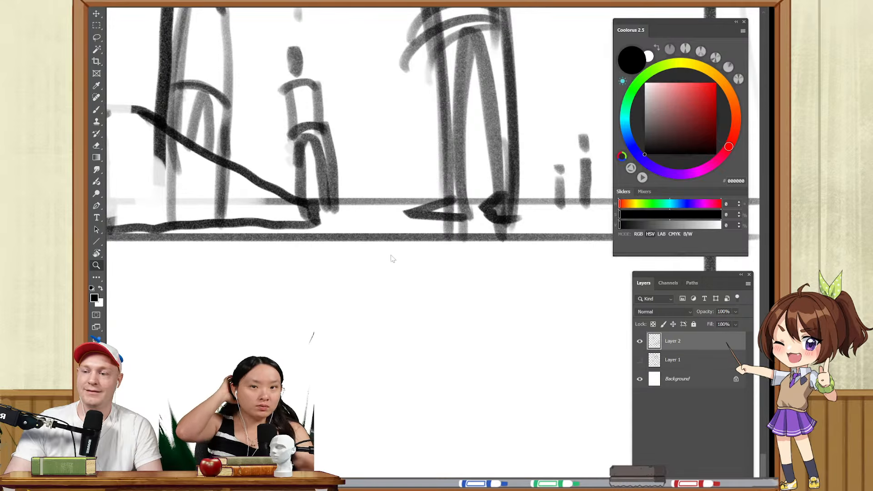
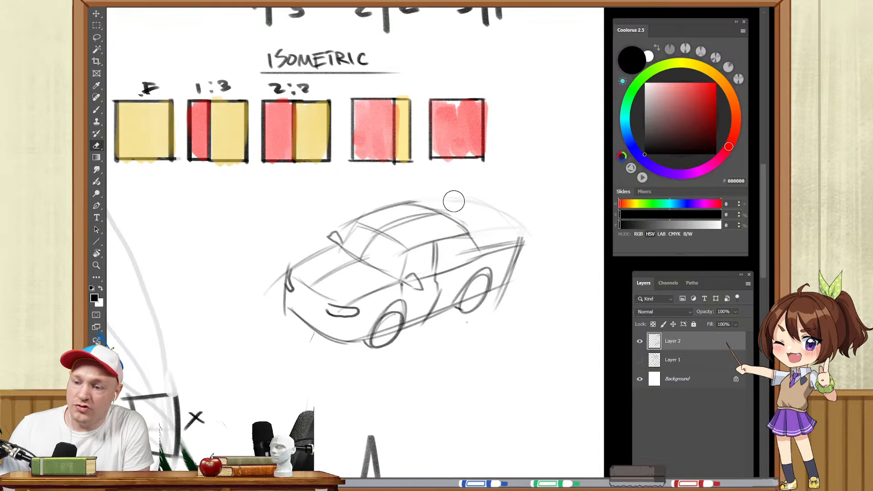
# - Lighten the construction lines behind the car's roof and redraw the edges of its rear deck
pyautogui.moveTo(508, 236); pyautogui.dragTo(527, 238)
pyautogui.press('z')
pyautogui.click(483, 255)
pyautogui.press('b')
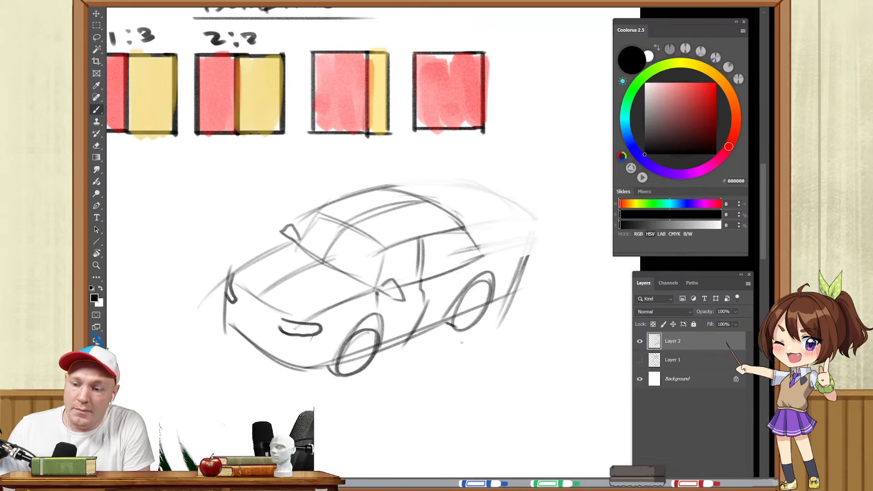
pyautogui.moveTo(479, 258); pyautogui.dragTo(523, 248)
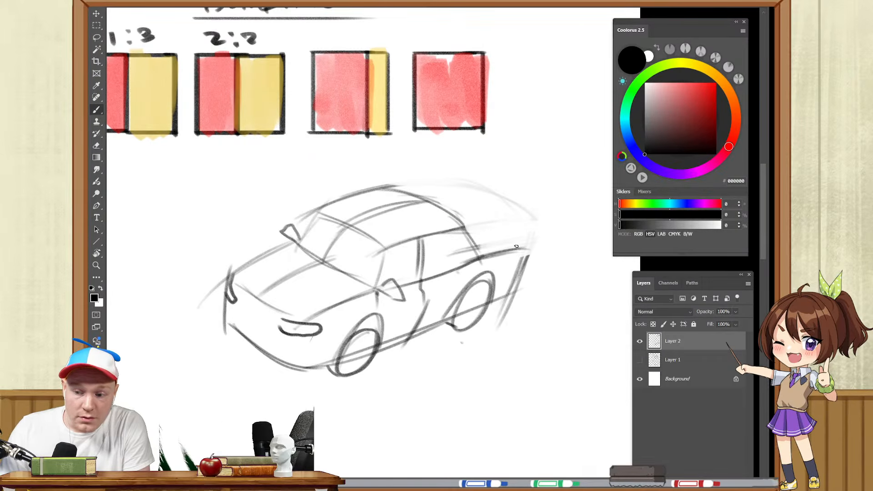
pyautogui.moveTo(471, 223); pyautogui.dragTo(527, 256)
# - Sketch the rounded six-sided outline of a simplified car body in the empty area below the car
pyautogui.moveTo(531, 359)
pyautogui.mouseDown()
pyautogui.moveTo(506, 215)
pyautogui.moveTo(487, 176)
pyautogui.mouseUp()
pyautogui.press('z')
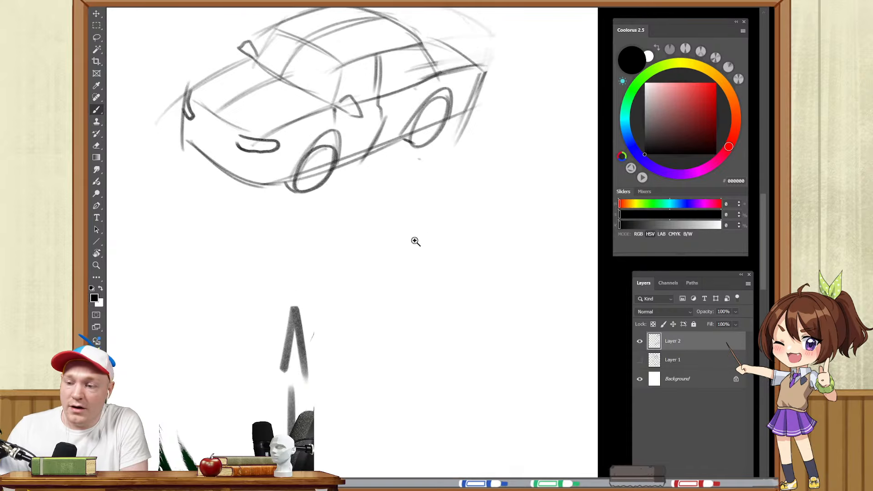
pyautogui.click(415, 242)
pyautogui.press('b')
pyautogui.moveTo(369, 267)
pyautogui.mouseDown()
pyautogui.moveTo(443, 317)
pyautogui.moveTo(556, 264)
pyautogui.moveTo(406, 218)
pyautogui.moveTo(500, 165)
pyautogui.moveTo(566, 194)
pyautogui.moveTo(557, 271)
pyautogui.mouseUp()
pyautogui.hscroll(3, 444, 255)
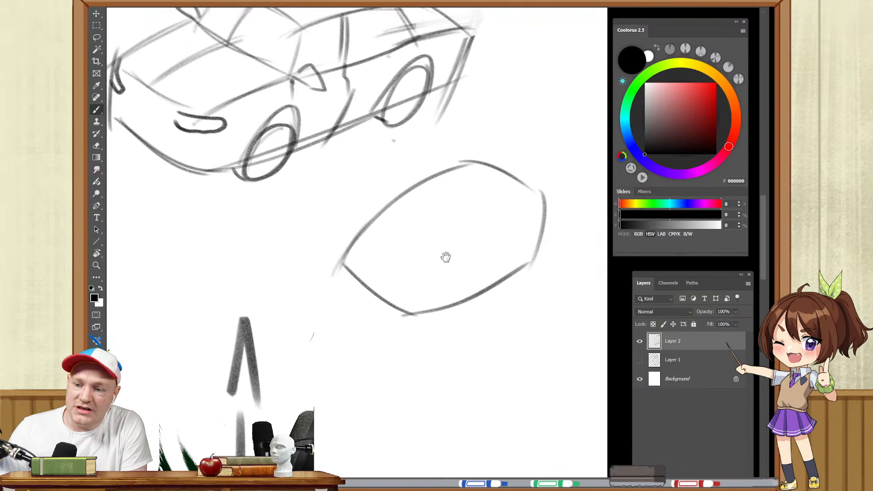
# - Draw a curved lengthwise contour line over the simplified car body from its front edge to its rear edge
pyautogui.moveTo(325, 299); pyautogui.dragTo(461, 173)
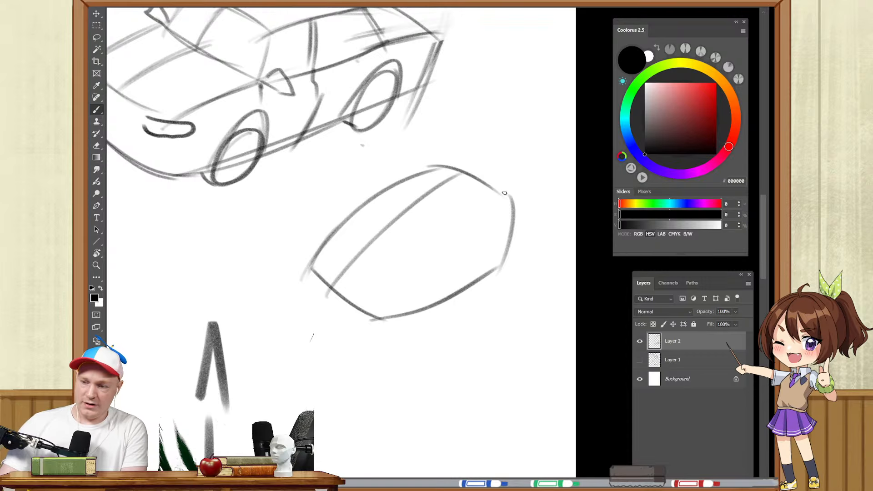
pyautogui.hotkey('ctrl', 'z')
pyautogui.moveTo(327, 287)
pyautogui.mouseDown()
pyautogui.moveTo(369, 236)
pyautogui.moveTo(444, 187)
pyautogui.moveTo(363, 254)
pyautogui.moveTo(423, 207)
pyautogui.moveTo(484, 179)
pyautogui.mouseUp()
pyautogui.hotkey('ctrl', 'z')
# - Draw two elliptical wheels along the lower side edge of the simplified car body
pyautogui.press('z')
pyautogui.moveTo(403, 285)
pyautogui.mouseDown()
pyautogui.moveTo(415, 291)
pyautogui.moveTo(422, 265)
pyautogui.moveTo(454, 282)
pyautogui.mouseUp()
pyautogui.press('b')
pyautogui.moveTo(490, 256)
pyautogui.mouseDown()
pyautogui.moveTo(526, 241)
pyautogui.moveTo(494, 277)
pyautogui.moveTo(414, 315)
pyautogui.moveTo(425, 291)
pyautogui.mouseUp()
# - Draw a cross-contour line over the simplified car body's top and down its side to the front wheel
pyautogui.moveTo(375, 138)
pyautogui.mouseDown()
pyautogui.moveTo(450, 182)
pyautogui.moveTo(472, 213)
pyautogui.mouseUp()
pyautogui.hotkey('ctrl', 'z')
pyautogui.moveTo(445, 175)
pyautogui.mouseDown()
pyautogui.moveTo(473, 211)
pyautogui.moveTo(453, 279)
pyautogui.mouseUp()
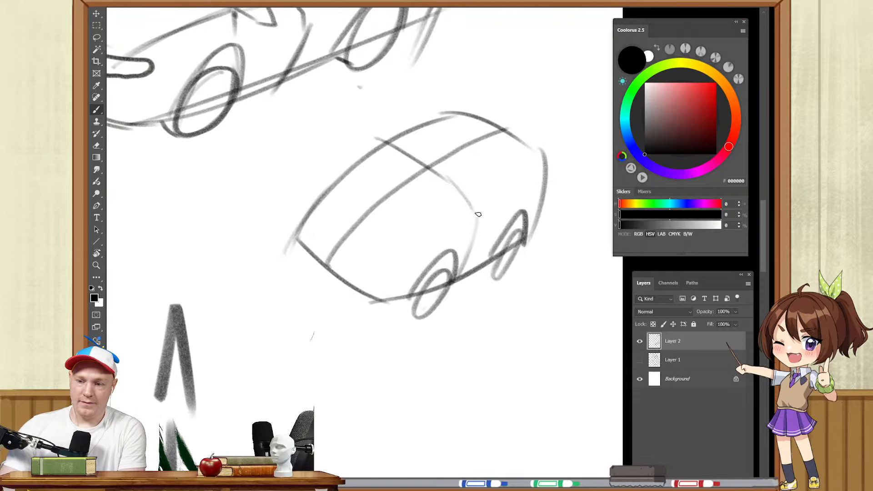
pyautogui.moveTo(481, 205); pyautogui.dragTo(446, 291)
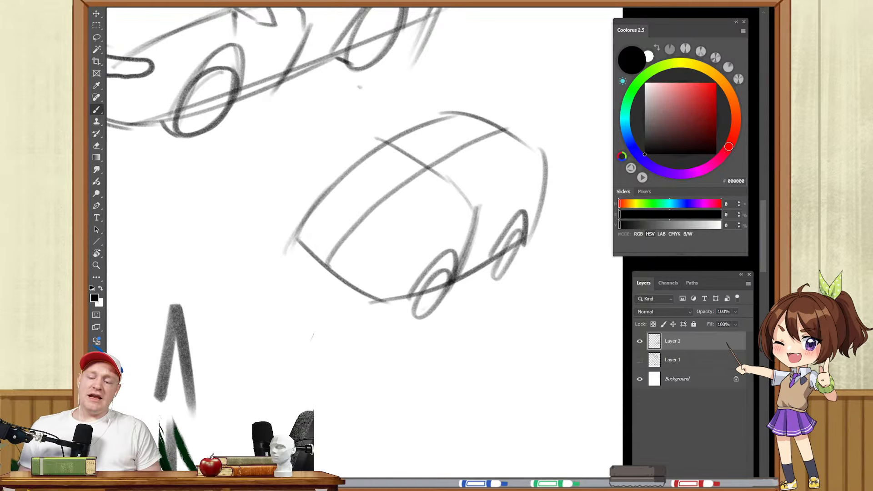
# - Create a new blank white document and paste the colourful harbour painting into its upper area
pyautogui.click(242, 7)
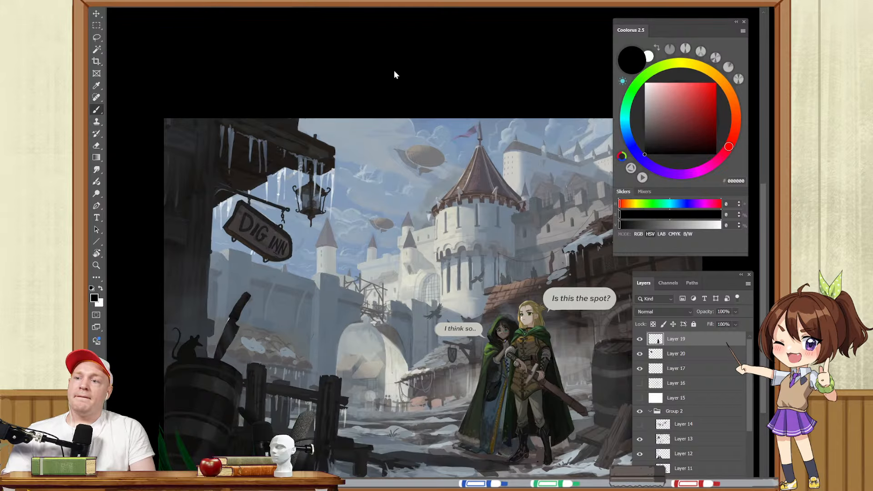
pyautogui.hotkey('ctrl', 'n')
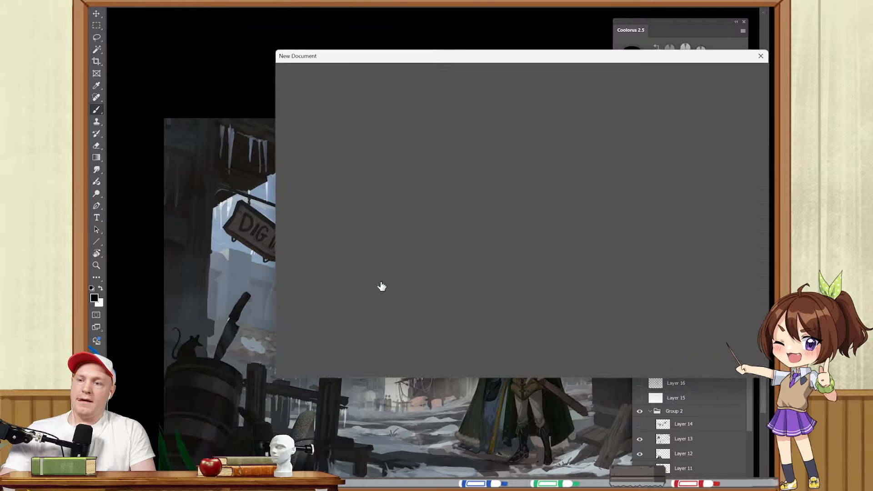
pyautogui.doubleClick(410, 143)
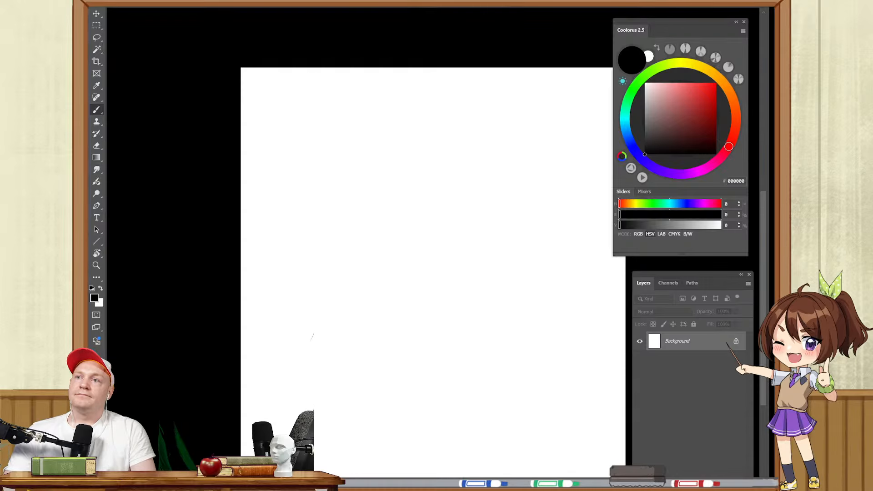
pyautogui.hotkey('ctrl', 'v')
pyautogui.moveTo(353, 205)
pyautogui.mouseDown()
pyautogui.moveTo(334, 214)
pyautogui.moveTo(394, 140)
pyautogui.moveTo(453, 147)
pyautogui.mouseUp()
pyautogui.press('z')
pyautogui.moveTo(404, 237); pyautogui.dragTo(454, 161)
# - Handwrite the artist's full name in black brush capitals above the harbour painting
pyautogui.press('b')
pyautogui.moveTo(293, 78); pyautogui.dragTo(294, 152)
pyautogui.moveTo(275, 116); pyautogui.dragTo(339, 139)
pyautogui.moveTo(313, 131); pyautogui.dragTo(393, 141)
pyautogui.moveTo(389, 118)
pyautogui.mouseDown()
pyautogui.moveTo(411, 117)
pyautogui.moveTo(427, 142)
pyautogui.mouseUp()
pyautogui.click(428, 120)
pyautogui.moveTo(424, 119)
pyautogui.mouseDown()
pyautogui.moveTo(447, 117)
pyautogui.moveTo(444, 128)
pyautogui.mouseUp()
pyautogui.moveTo(422, 138); pyautogui.dragTo(456, 140)
pyautogui.moveTo(454, 119)
pyautogui.mouseDown()
pyautogui.moveTo(453, 141)
pyautogui.moveTo(469, 120)
pyautogui.moveTo(468, 139)
pyautogui.moveTo(498, 141)
pyautogui.moveTo(463, 112)
pyautogui.mouseUp()
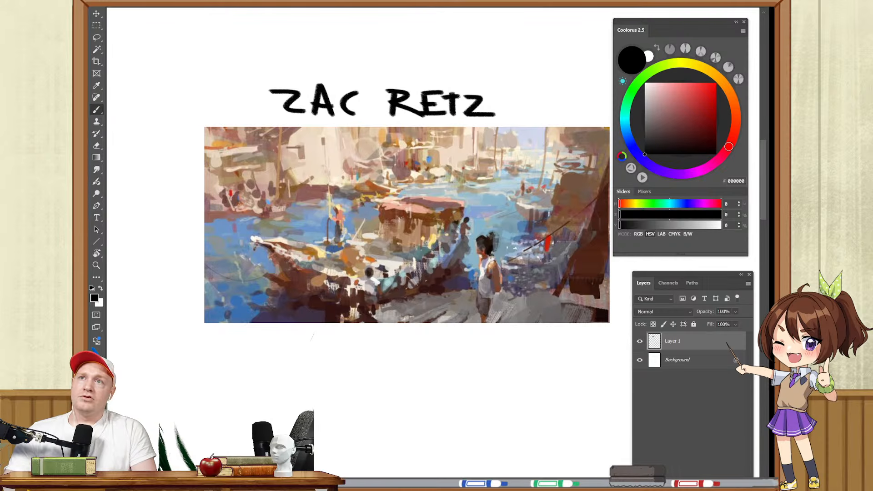
# - Place the two-painting mentorship image directly below the harbour painting
pyautogui.moveTo(273, 181)
pyautogui.mouseDown()
pyautogui.moveTo(337, 250)
pyautogui.moveTo(357, 145)
pyautogui.mouseUp()
pyautogui.press('z')
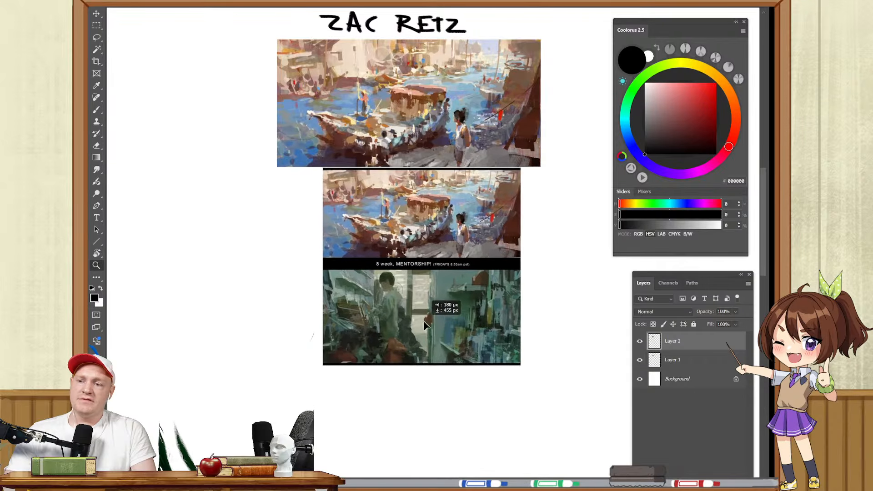
pyautogui.scroll(5, 418, 303)
pyautogui.scroll(-3, 418, 303)
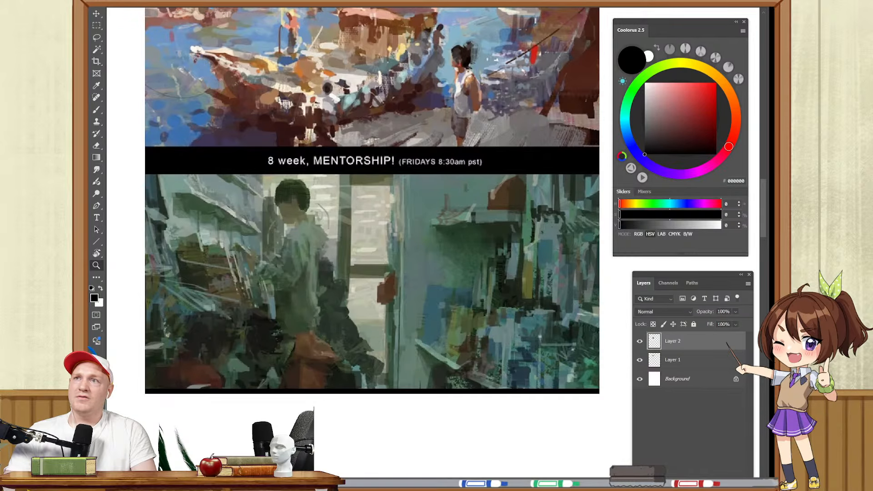
# - Add the turquoise waterfall painting with the rainbow below the mentorship image
pyautogui.moveTo(273, 193)
pyautogui.mouseDown()
pyautogui.moveTo(324, 234)
pyautogui.moveTo(337, 266)
pyautogui.moveTo(330, 201)
pyautogui.moveTo(330, 312)
pyautogui.moveTo(356, 263)
pyautogui.moveTo(352, 291)
pyautogui.moveTo(366, 298)
pyautogui.moveTo(299, 319)
pyautogui.moveTo(301, 329)
pyautogui.mouseUp()
pyautogui.scroll(-5, 344, 255)
pyautogui.scroll(4, 330, 311)
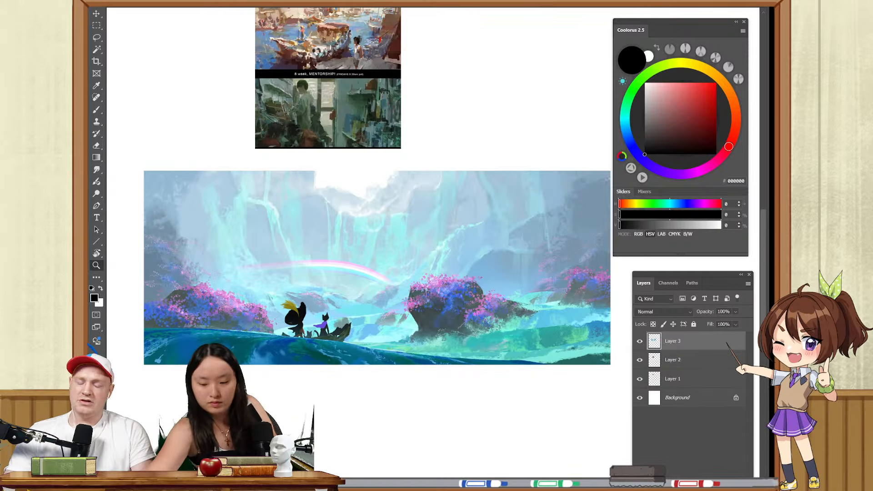
# - Add the painting of the wooden ship and green dragon directly below the waterfall painting
pyautogui.moveTo(319, 155)
pyautogui.mouseDown()
pyautogui.moveTo(367, 231)
pyautogui.moveTo(383, 397)
pyautogui.moveTo(371, 175)
pyautogui.mouseUp()
pyautogui.moveTo(371, 201)
pyautogui.mouseDown()
pyautogui.moveTo(396, 288)
pyautogui.moveTo(411, 282)
pyautogui.moveTo(398, 279)
pyautogui.mouseUp()
pyautogui.moveTo(389, 309); pyautogui.dragTo(427, 311)
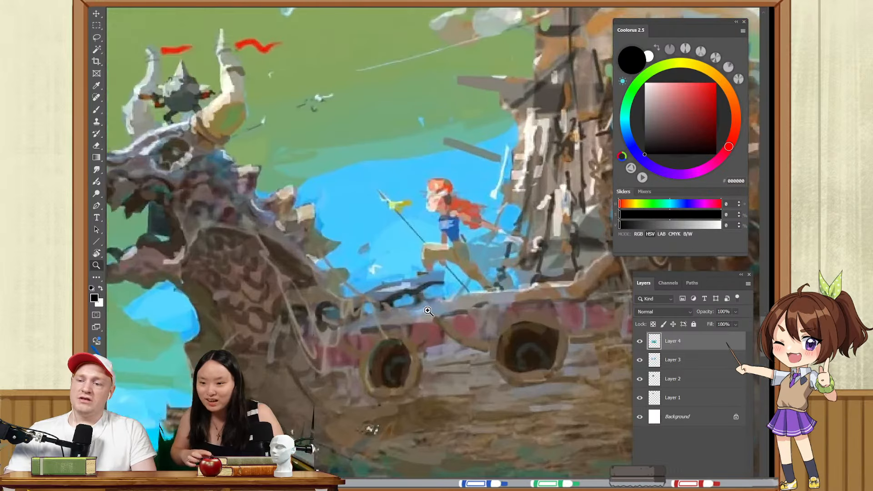
pyautogui.moveTo(464, 210); pyautogui.dragTo(398, 312)
pyautogui.moveTo(491, 268)
pyautogui.mouseDown()
pyautogui.moveTo(393, 259)
pyautogui.moveTo(473, 244)
pyautogui.moveTo(429, 251)
pyautogui.mouseUp()
pyautogui.moveTo(354, 263)
pyautogui.mouseDown()
pyautogui.moveTo(477, 276)
pyautogui.moveTo(431, 283)
pyautogui.mouseUp()
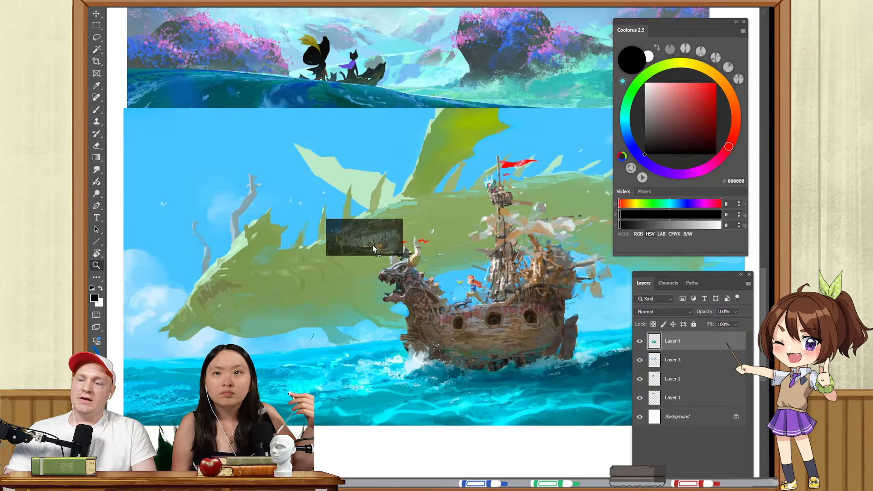
# - Bring the dark interior painting with the hanging cauldron into the document and place it below the ship painting
pyautogui.moveTo(365, 239); pyautogui.dragTo(375, 247)
pyautogui.moveTo(384, 212); pyautogui.dragTo(363, 205)
pyautogui.moveTo(363, 205); pyautogui.dragTo(337, 130)
pyautogui.moveTo(372, 231)
pyautogui.mouseDown()
pyautogui.moveTo(399, 311)
pyautogui.moveTo(395, 350)
pyautogui.mouseUp()
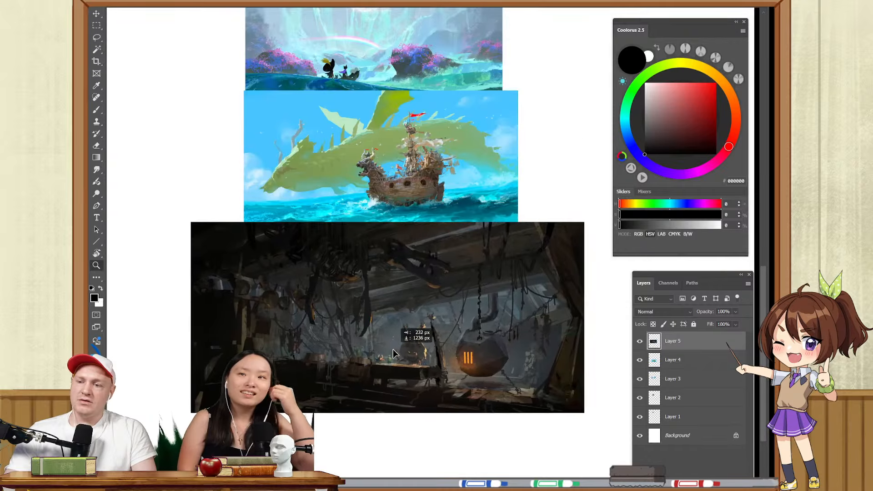
pyautogui.scroll(3, 395, 350)
pyautogui.moveTo(457, 341)
pyautogui.mouseDown()
pyautogui.moveTo(587, 387)
pyautogui.moveTo(559, 395)
pyautogui.moveTo(605, 401)
pyautogui.moveTo(510, 394)
pyautogui.mouseUp()
pyautogui.scroll(-5, 509, 393)
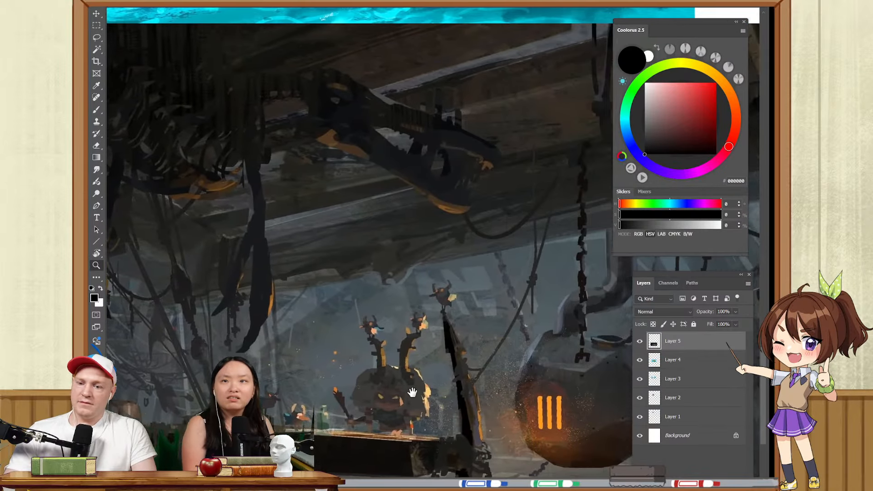
pyautogui.scroll(-3, 380, 372)
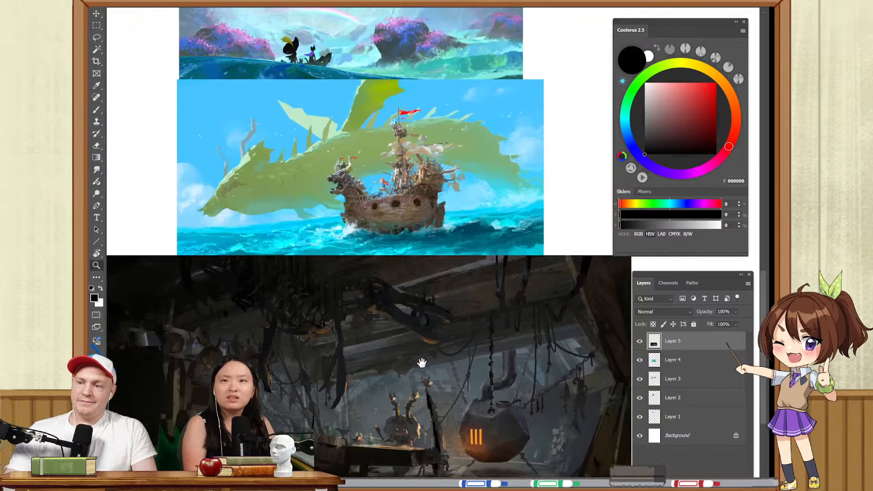
pyautogui.moveTo(383, 361); pyautogui.dragTo(386, 379)
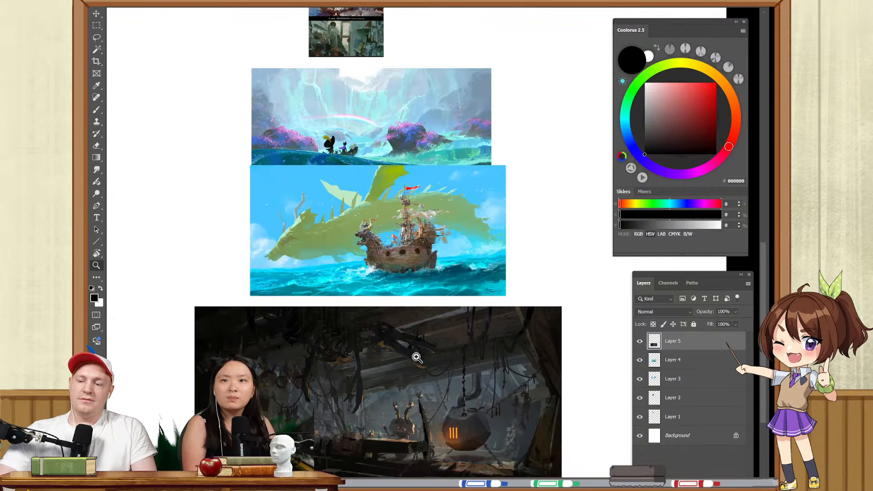
# - Scale the dark interior painting down to about 2087 × 1013 px and move it up under the ship painting
pyautogui.hotkey('ctrl', 't')
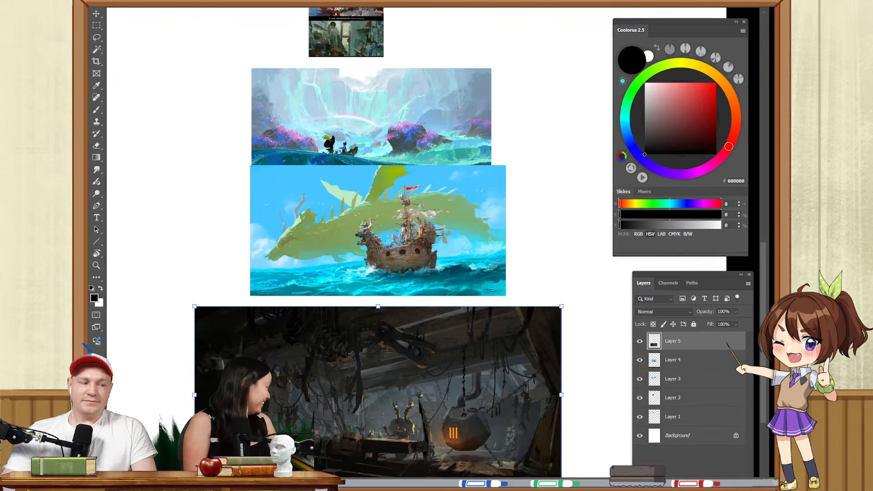
pyautogui.moveTo(379, 476); pyautogui.dragTo(382, 431)
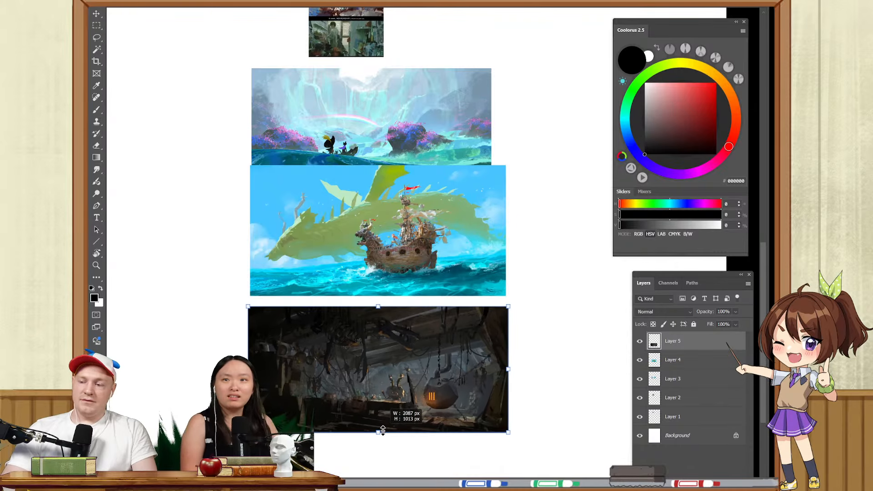
pyautogui.moveTo(372, 394); pyautogui.dragTo(372, 386)
pyautogui.press('Return')
pyautogui.press('z')
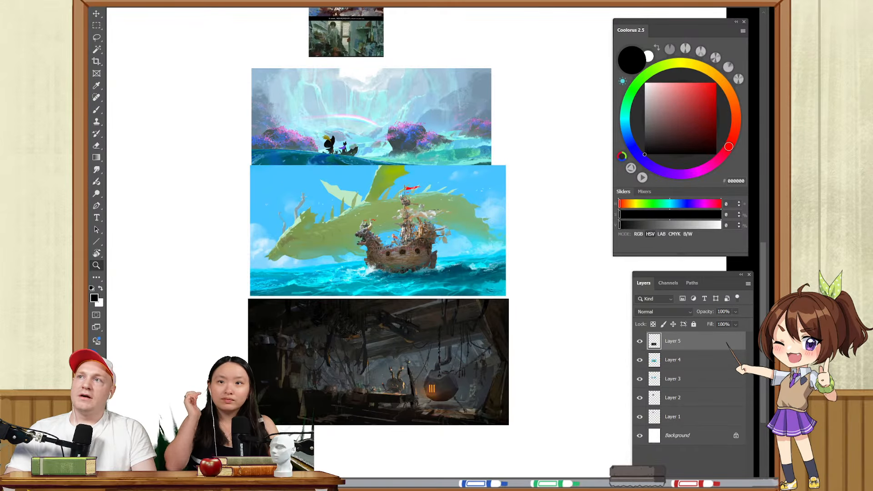
# - Add the collage of small forest and mountain studies beside the waterfall and ship paintings
pyautogui.moveTo(320, 154); pyautogui.dragTo(516, 162)
pyautogui.moveTo(497, 160); pyautogui.dragTo(335, 150)
pyautogui.moveTo(382, 151); pyautogui.dragTo(499, 182)
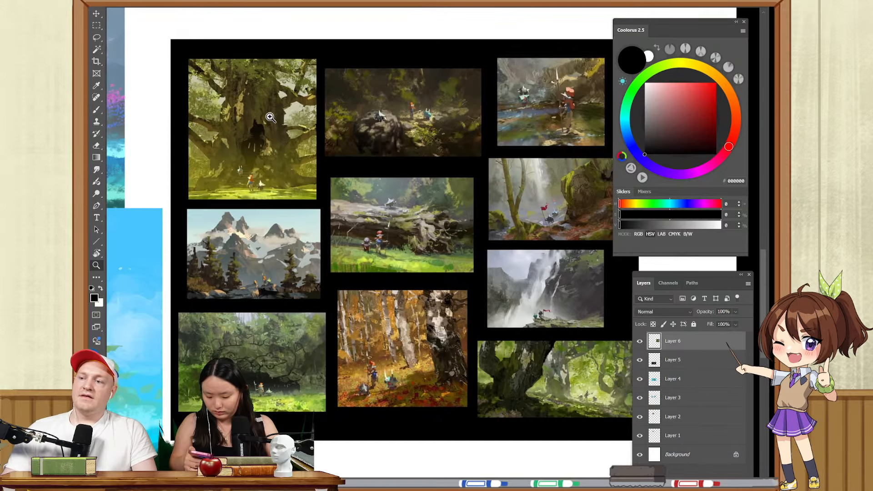
pyautogui.moveTo(271, 118)
pyautogui.mouseDown()
pyautogui.moveTo(400, 240)
pyautogui.moveTo(558, 306)
pyautogui.mouseUp()
pyautogui.moveTo(305, 137); pyautogui.dragTo(374, 143)
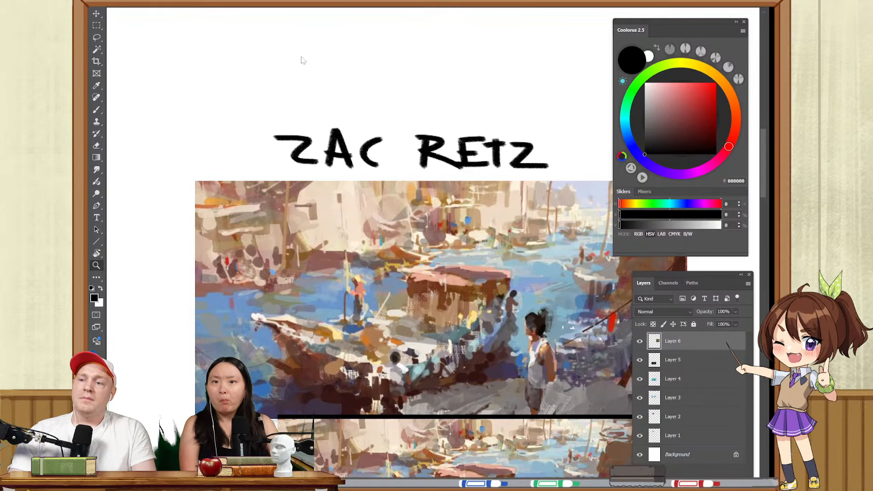
# - Paste the starry veiled-woman portrait and place it beside the harbour painting
pyautogui.hotkey('ctrl', 'v')
pyautogui.moveTo(425, 192); pyautogui.dragTo(372, 171)
pyautogui.moveTo(372, 171); pyautogui.dragTo(251, 146)
pyautogui.moveTo(303, 157); pyautogui.dragTo(432, 200)
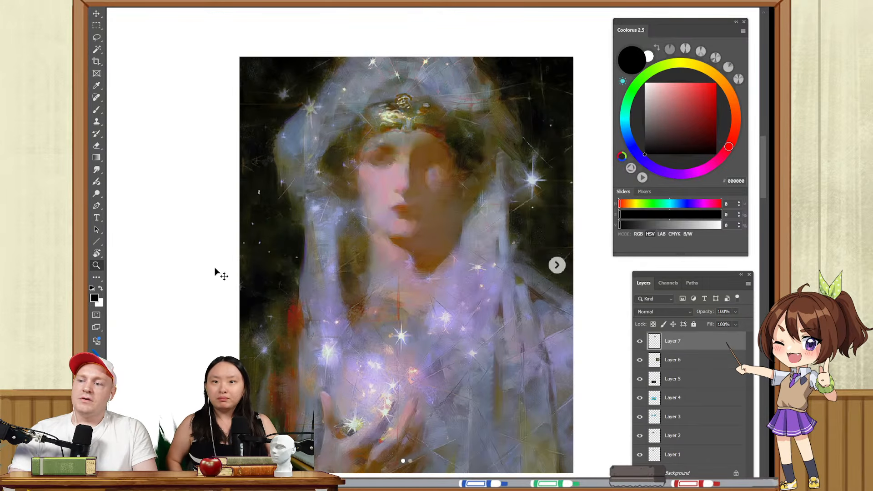
# - Paste the purple stone-ruins painting, scale it down to the portrait's size and place it beside the portrait
pyautogui.hotkey('ctrl', 'v')
pyautogui.moveTo(309, 273); pyautogui.dragTo(214, 272)
pyautogui.hotkey('ctrl', 't')
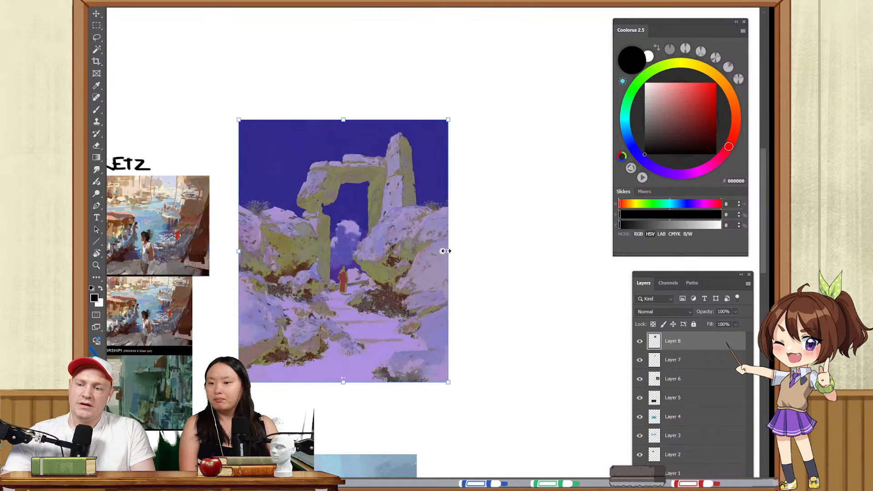
pyautogui.moveTo(447, 251); pyautogui.dragTo(533, 239)
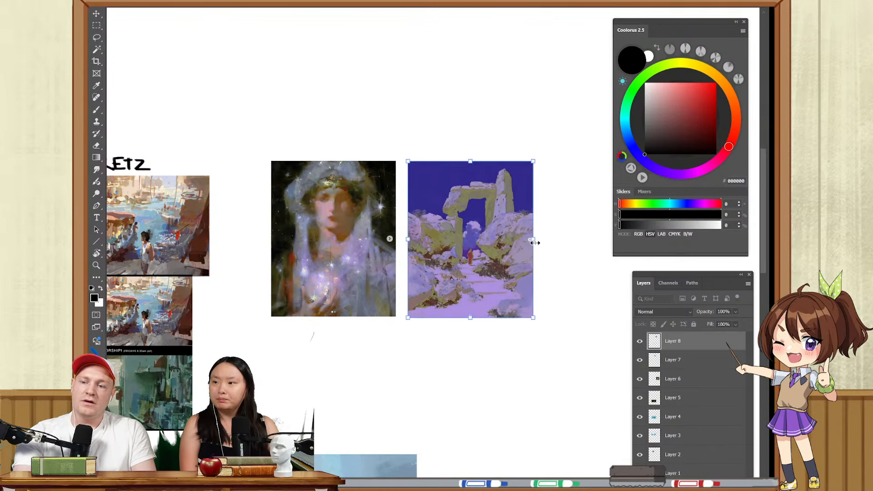
pyautogui.press('Return')
# - Preview the stone-ruins painting in greyscale to examine its values
pyautogui.press('z')
pyautogui.click(508, 245)
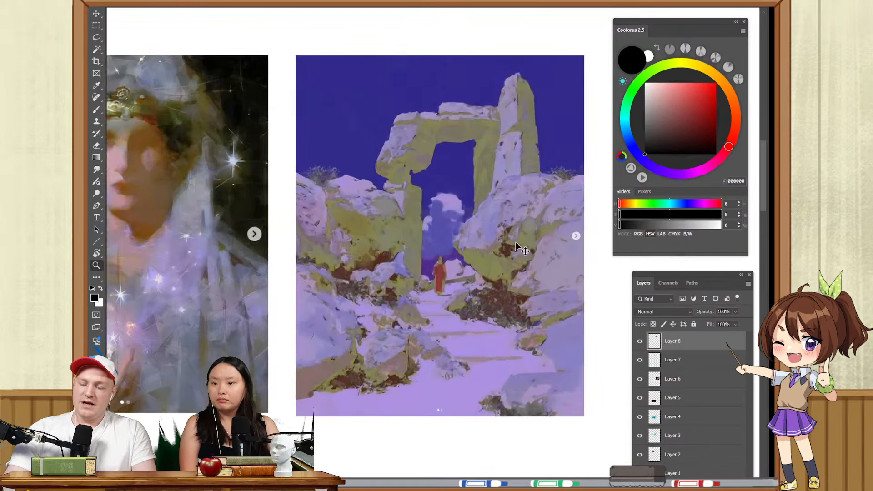
pyautogui.hotkey('ctrl', 'y')
pyautogui.moveTo(474, 266); pyautogui.dragTo(465, 286)
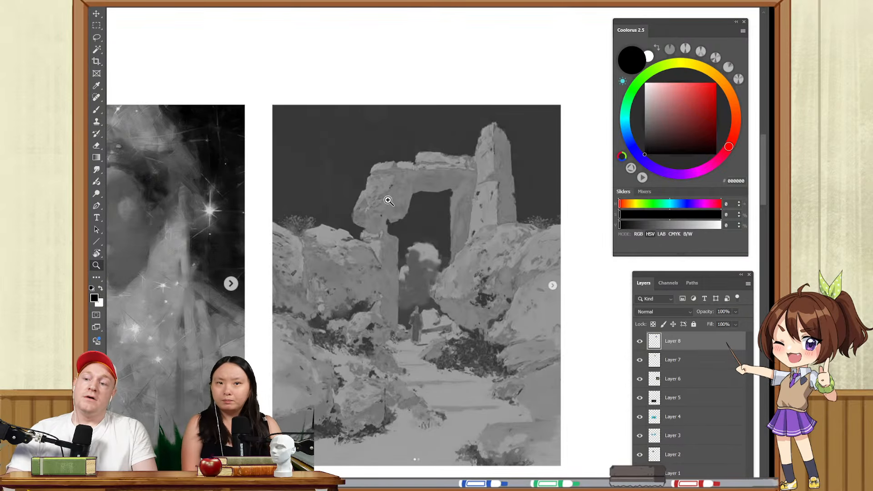
# - Paint short white test strokes over the ruins painting's sky and rocks to compare against its values
pyautogui.press('b')
pyautogui.moveTo(386, 117)
pyautogui.mouseDown()
pyautogui.moveTo(387, 148)
pyautogui.moveTo(339, 154)
pyautogui.mouseUp()
pyautogui.hotkey('ctrl', 'z')
pyautogui.press('z')
pyautogui.press('x')
pyautogui.press('b')
pyautogui.moveTo(351, 294); pyautogui.dragTo(365, 203)
pyautogui.moveTo(375, 272); pyautogui.dragTo(386, 298)
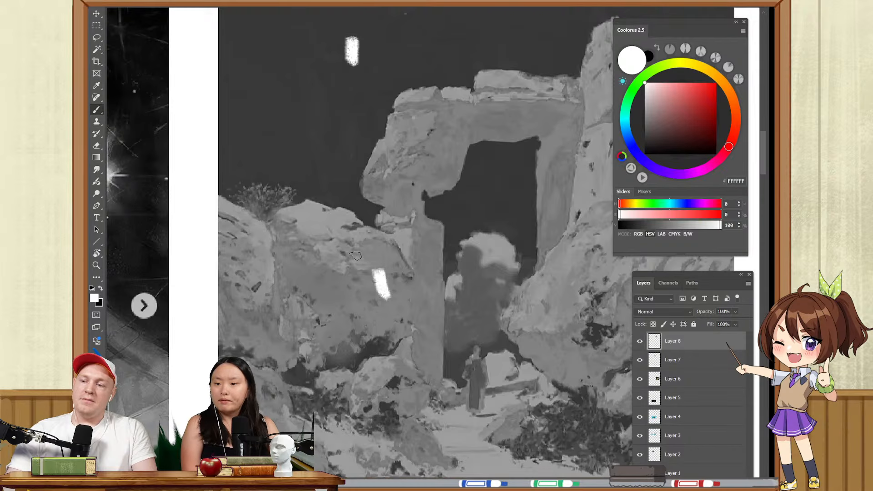
pyautogui.moveTo(315, 212); pyautogui.dragTo(331, 233)
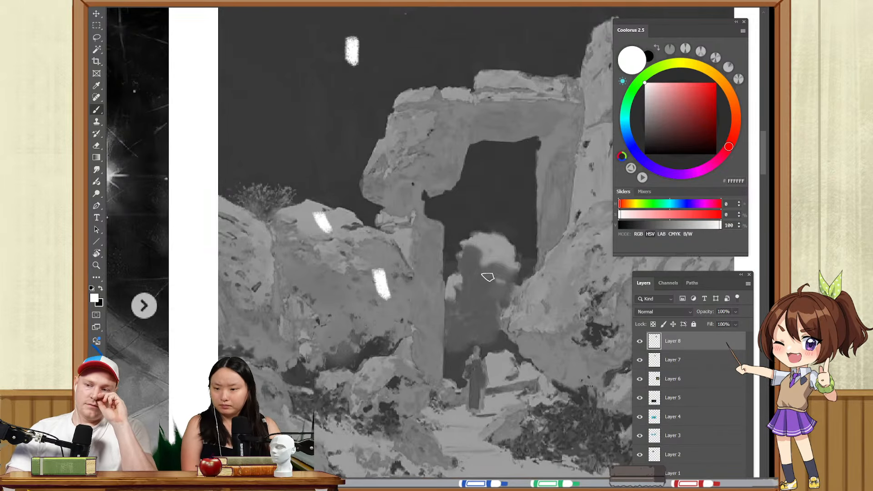
# - Undo the white test strokes on the ruins painting
pyautogui.hotkey('ctrl', 'z')
pyautogui.hotkey('ctrl', 'z')
pyautogui.hotkey('ctrl', 'z')
pyautogui.hotkey('ctrl', 'z')
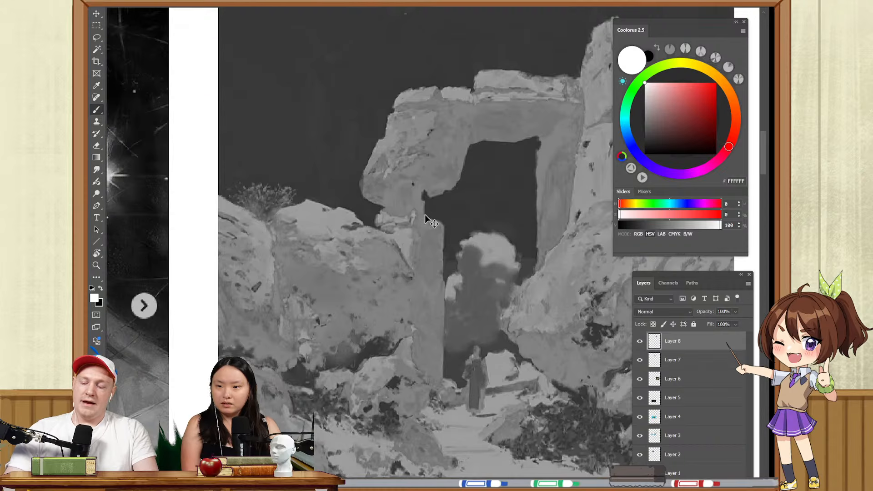
# - Return the stone-ruins painting from the greyscale preview to full colour
pyautogui.moveTo(389, 249); pyautogui.dragTo(315, 257)
pyautogui.press('z')
pyautogui.moveTo(370, 267)
pyautogui.mouseDown()
pyautogui.moveTo(354, 271)
pyautogui.moveTo(421, 279)
pyautogui.mouseUp()
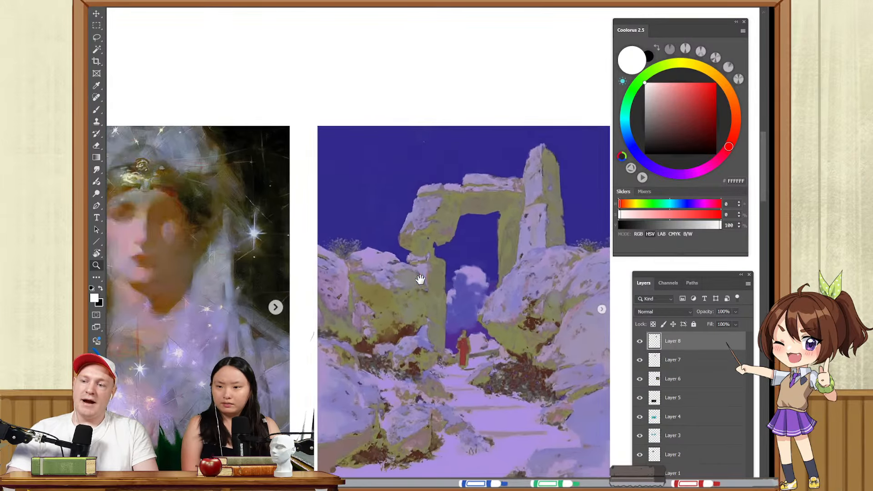
# - Compare the portrait and stone-ruins paintings with the waterfall, ship and harbour paintings
pyautogui.moveTo(283, 317); pyautogui.dragTo(425, 311)
pyautogui.moveTo(413, 405); pyautogui.dragTo(411, 136)
pyautogui.moveTo(311, 452); pyautogui.dragTo(311, 335)
pyautogui.moveTo(406, 300); pyautogui.dragTo(378, 320)
pyautogui.moveTo(364, 375); pyautogui.dragTo(327, 131)
pyautogui.moveTo(436, 410); pyautogui.dragTo(395, 315)
pyautogui.moveTo(441, 340); pyautogui.dragTo(421, 338)
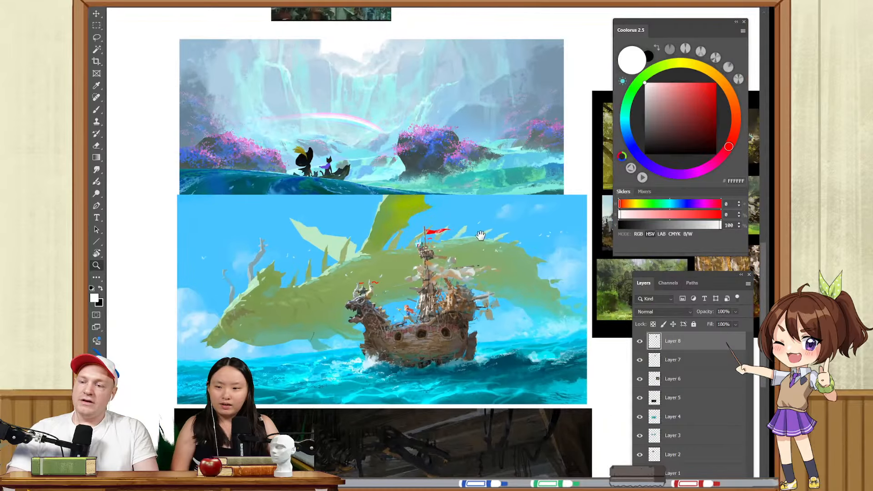
pyautogui.moveTo(477, 239); pyautogui.dragTo(314, 369)
pyautogui.moveTo(504, 190); pyautogui.dragTo(312, 335)
pyautogui.moveTo(230, 40)
pyautogui.mouseDown()
pyautogui.moveTo(397, 277)
pyautogui.moveTo(453, 254)
pyautogui.mouseUp()
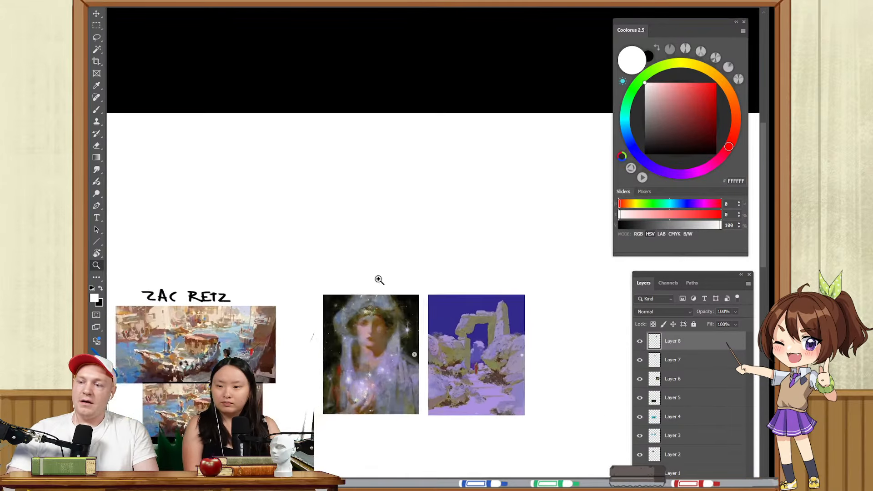
# - Handwrite the second artist's full name in black capitals above the portrait and stone-ruins paintings, cleaning up the lettering with the eraser
pyautogui.moveTo(376, 279); pyautogui.dragTo(394, 279)
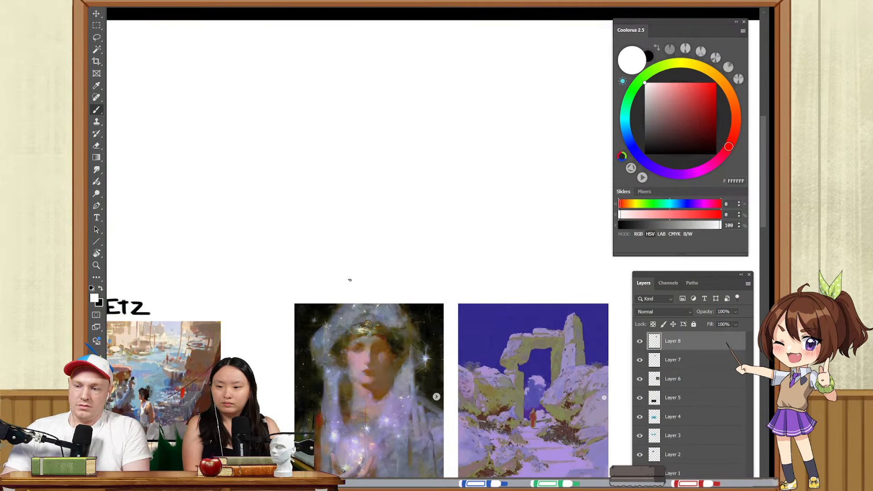
pyautogui.press('x')
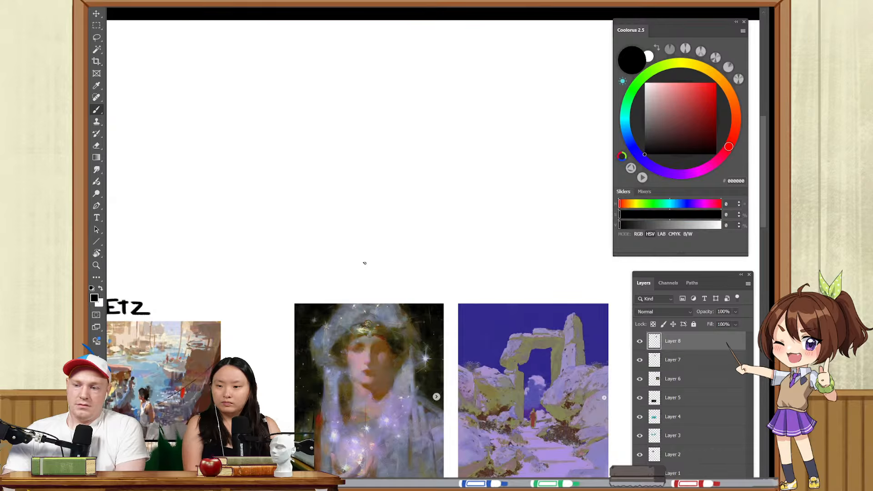
pyautogui.moveTo(360, 254)
pyautogui.mouseDown()
pyautogui.moveTo(366, 283)
pyautogui.moveTo(387, 273)
pyautogui.mouseUp()
pyautogui.moveTo(391, 256); pyautogui.dragTo(392, 268)
pyautogui.click(395, 271)
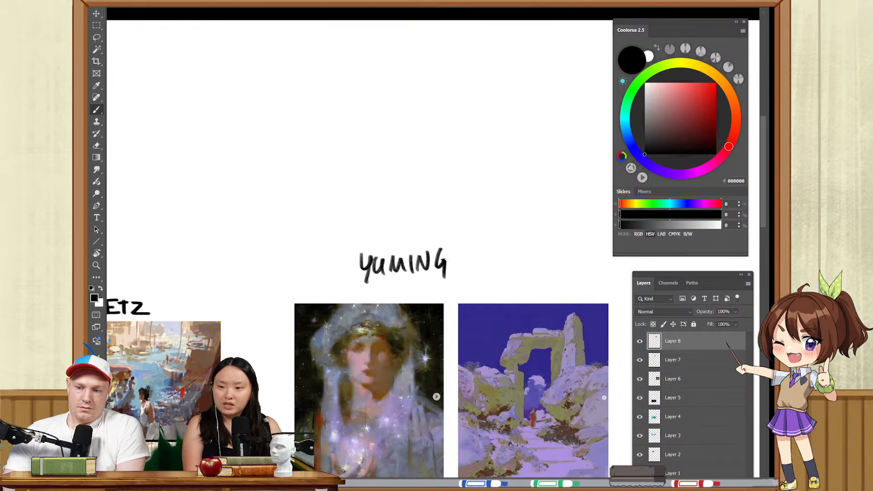
pyautogui.press('e')
pyautogui.moveTo(366, 263)
pyautogui.mouseDown()
pyautogui.moveTo(356, 255)
pyautogui.moveTo(372, 266)
pyautogui.moveTo(413, 237)
pyautogui.mouseUp()
pyautogui.press('b')
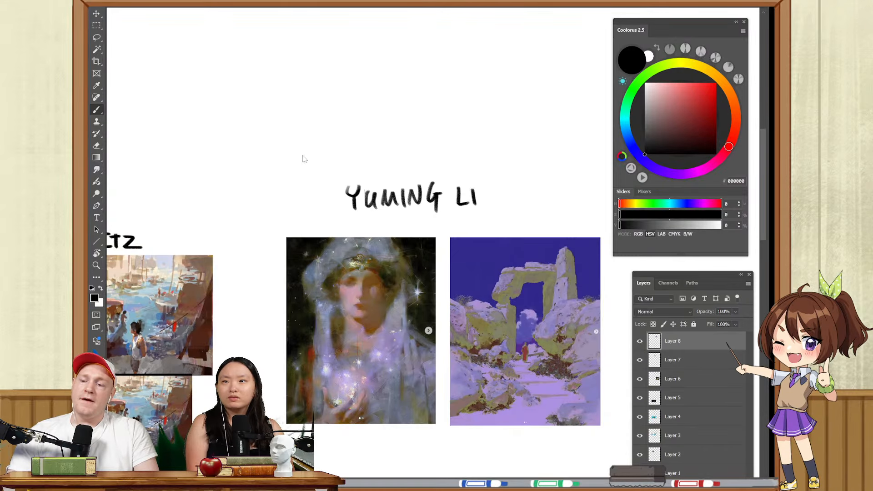
# - Paste the green columned-ruins painting beside the purple stone-ruins painting and preview it in greyscale
pyautogui.hotkey('ctrl', 'v')
pyautogui.moveTo(361, 222); pyautogui.dragTo(316, 58)
pyautogui.moveTo(373, 129)
pyautogui.mouseDown()
pyautogui.moveTo(397, 311)
pyautogui.moveTo(388, 343)
pyautogui.moveTo(523, 187)
pyautogui.moveTo(299, 235)
pyautogui.moveTo(517, 203)
pyautogui.moveTo(415, 236)
pyautogui.moveTo(428, 244)
pyautogui.mouseUp()
pyautogui.press('z')
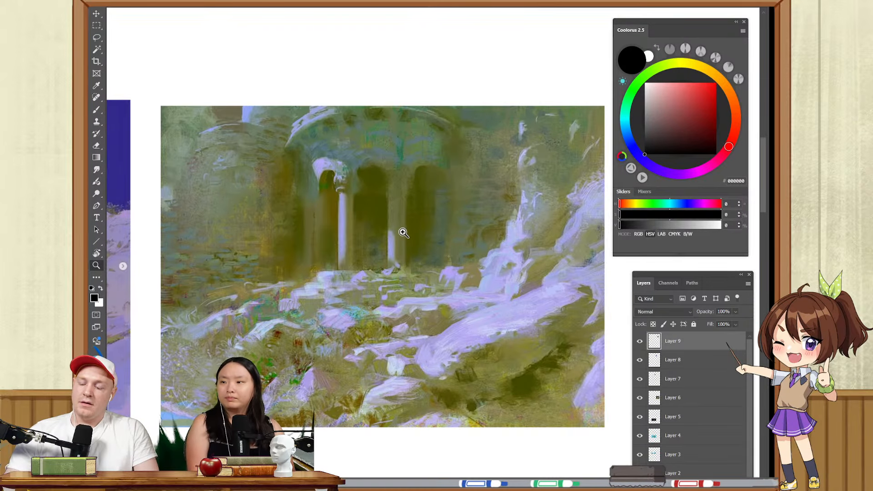
pyautogui.hotkey('ctrl', 'y')
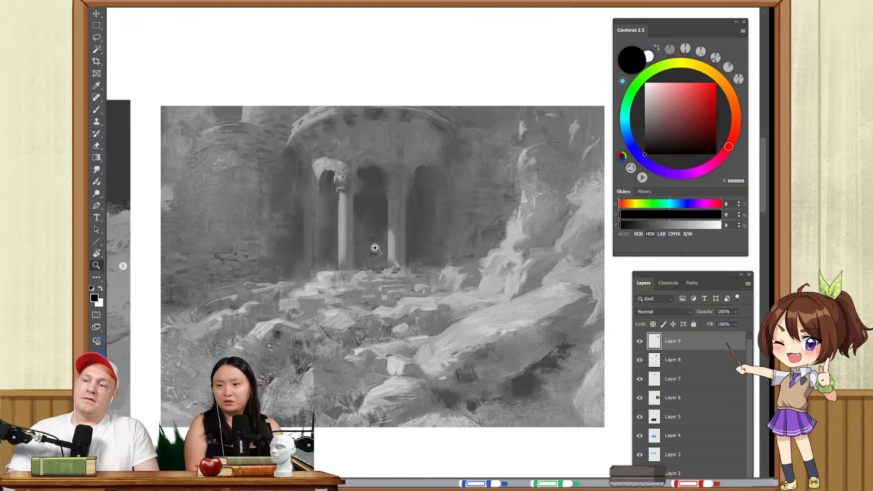
# - Compare the green columned-ruins painting with the neighbouring stone-ruins painting in greyscale
pyautogui.moveTo(180, 273); pyautogui.dragTo(565, 258)
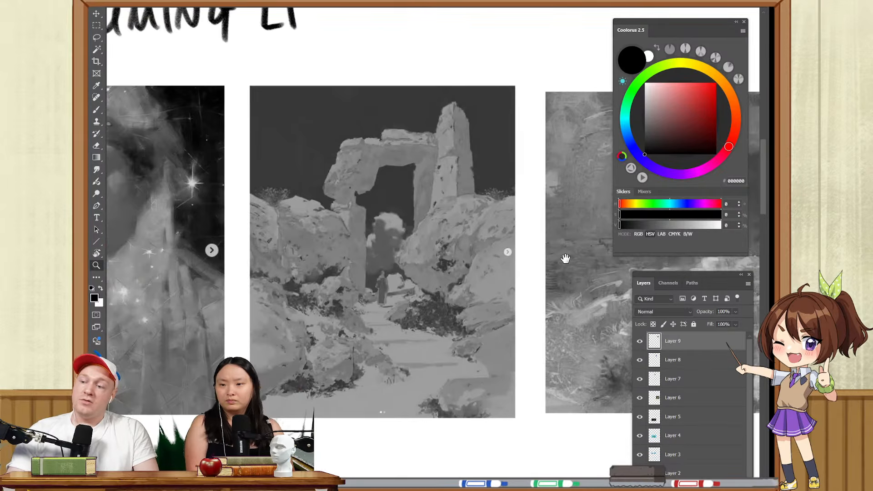
pyautogui.moveTo(431, 248); pyautogui.dragTo(195, 234)
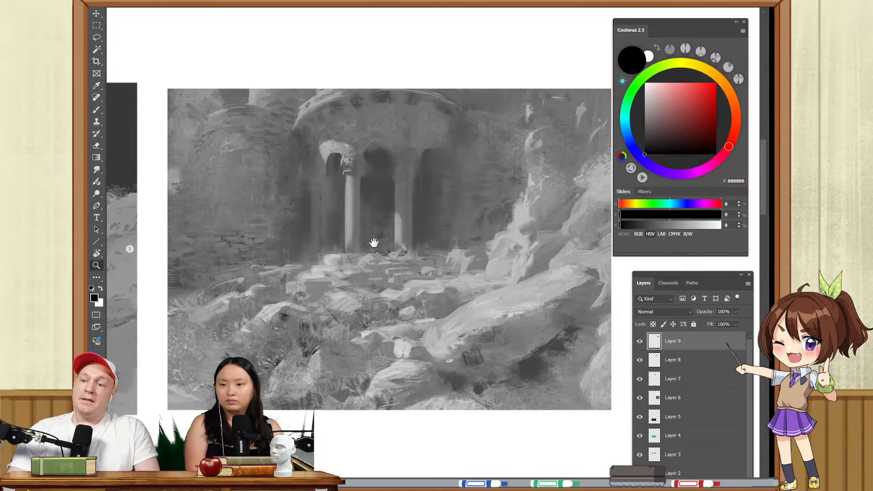
pyautogui.moveTo(336, 209)
pyautogui.mouseDown()
pyautogui.moveTo(377, 201)
pyautogui.moveTo(389, 179)
pyautogui.moveTo(366, 145)
pyautogui.moveTo(411, 201)
pyautogui.moveTo(370, 139)
pyautogui.moveTo(386, 255)
pyautogui.mouseUp()
# - Circle the lit column and its arch in white on the greyscale painting, and undo the marks
pyautogui.press('x')
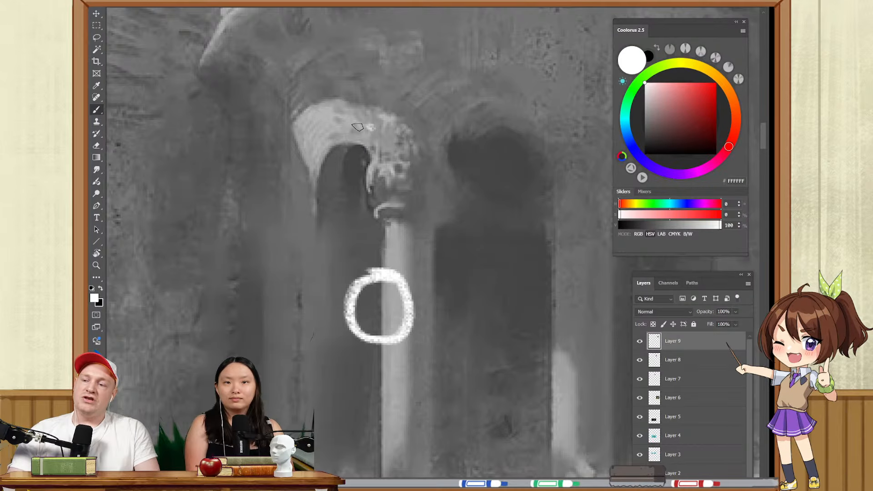
pyautogui.moveTo(372, 127)
pyautogui.mouseDown()
pyautogui.moveTo(388, 144)
pyautogui.moveTo(368, 133)
pyautogui.mouseUp()
pyautogui.moveTo(378, 213); pyautogui.dragTo(276, 79)
pyautogui.hotkey('ctrl', 'z')
pyautogui.hotkey('ctrl', 'z')
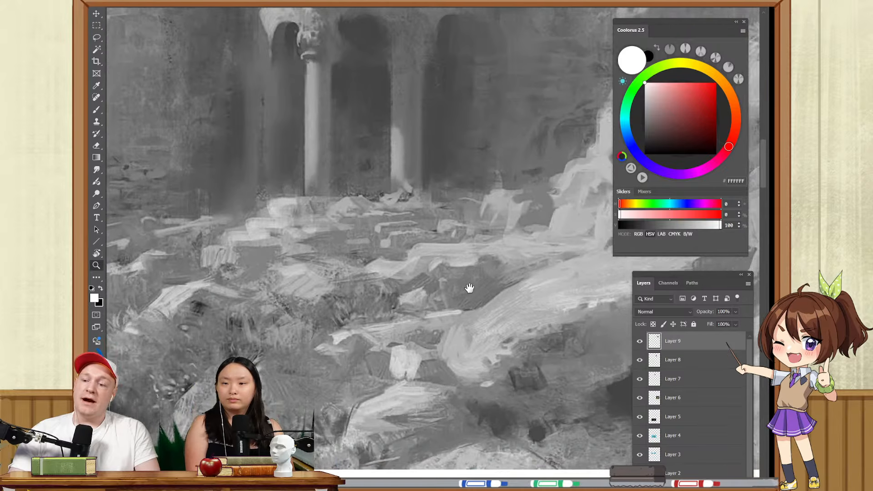
# - Return the columned-ruins painting from the greyscale preview to full colour and examine the violet lit stones
pyautogui.moveTo(469, 288)
pyautogui.mouseDown()
pyautogui.moveTo(439, 257)
pyautogui.moveTo(445, 301)
pyautogui.moveTo(415, 292)
pyautogui.mouseUp()
pyautogui.hotkey('ctrl', 'y')
pyautogui.moveTo(501, 223)
pyautogui.mouseDown()
pyautogui.moveTo(270, 362)
pyautogui.moveTo(536, 409)
pyautogui.moveTo(501, 218)
pyautogui.mouseUp()
pyautogui.hotkey('ctrl', 'z')
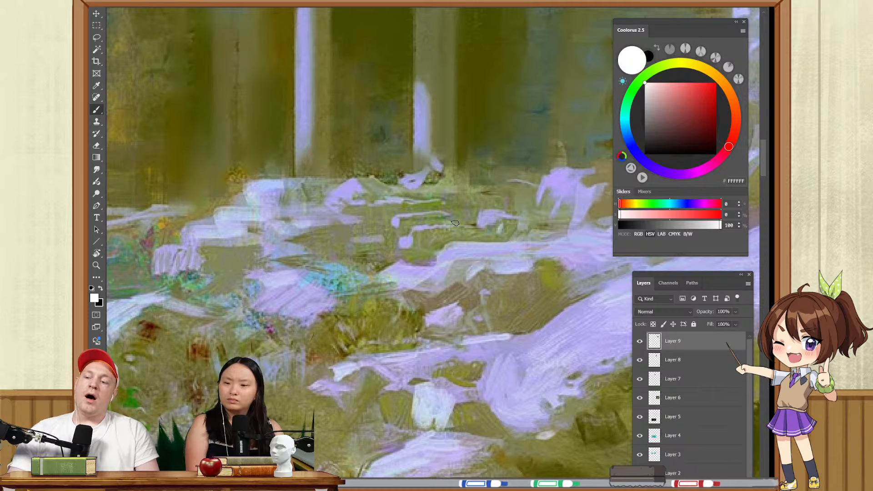
pyautogui.press('z')
pyautogui.moveTo(364, 221)
pyautogui.mouseDown()
pyautogui.moveTo(341, 232)
pyautogui.moveTo(400, 248)
pyautogui.mouseUp()
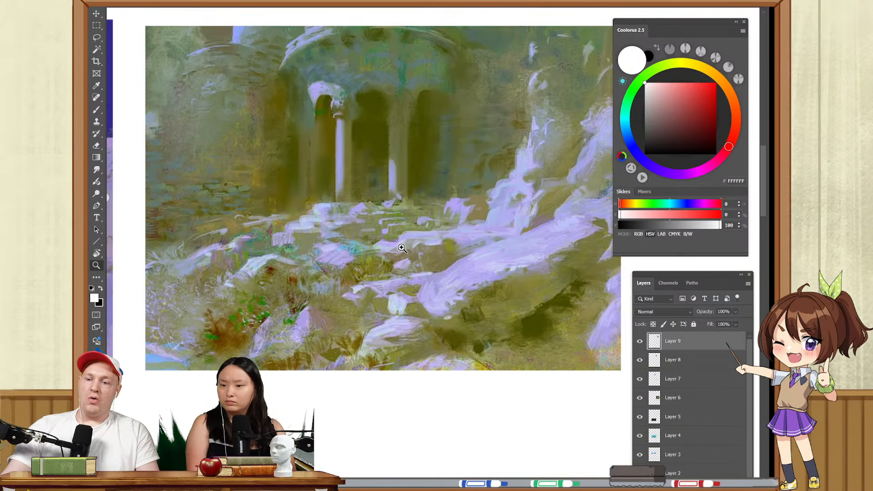
# - Circle the cluttered shelves in the green interior painting in white, and undo the circle
pyautogui.moveTo(349, 248); pyautogui.dragTo(318, 247)
pyautogui.moveTo(453, 284); pyautogui.dragTo(610, 255)
pyautogui.moveTo(181, 387)
pyautogui.mouseDown()
pyautogui.moveTo(363, 356)
pyautogui.moveTo(485, 359)
pyautogui.mouseUp()
pyautogui.moveTo(432, 302)
pyautogui.mouseDown()
pyautogui.moveTo(510, 312)
pyautogui.moveTo(424, 318)
pyautogui.moveTo(444, 320)
pyautogui.mouseUp()
pyautogui.press('b')
pyautogui.moveTo(465, 216)
pyautogui.mouseDown()
pyautogui.moveTo(292, 321)
pyautogui.moveTo(490, 392)
pyautogui.moveTo(434, 205)
pyautogui.moveTo(455, 209)
pyautogui.mouseUp()
pyautogui.moveTo(379, 293); pyautogui.dragTo(411, 265)
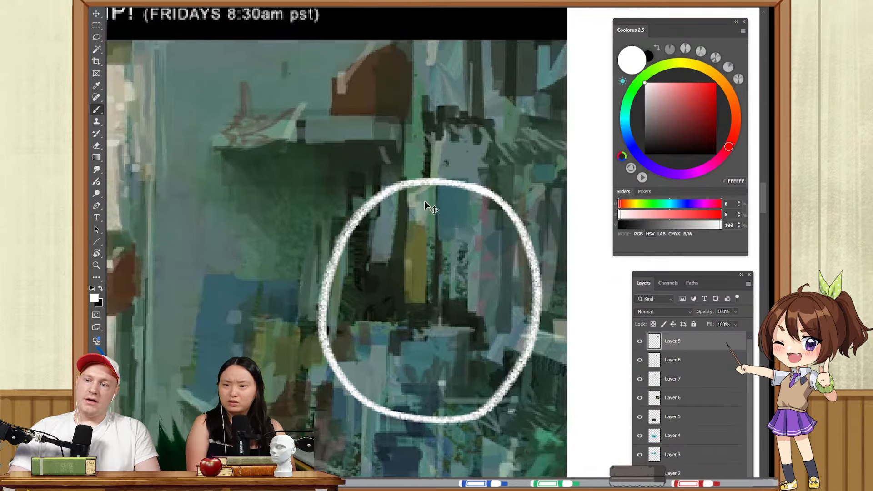
pyautogui.hotkey('ctrl', 'z')
# - Mark the shelf clutter in the green interior painting once more with a white stroke, and undo it
pyautogui.press('z')
pyautogui.moveTo(417, 242); pyautogui.dragTo(446, 272)
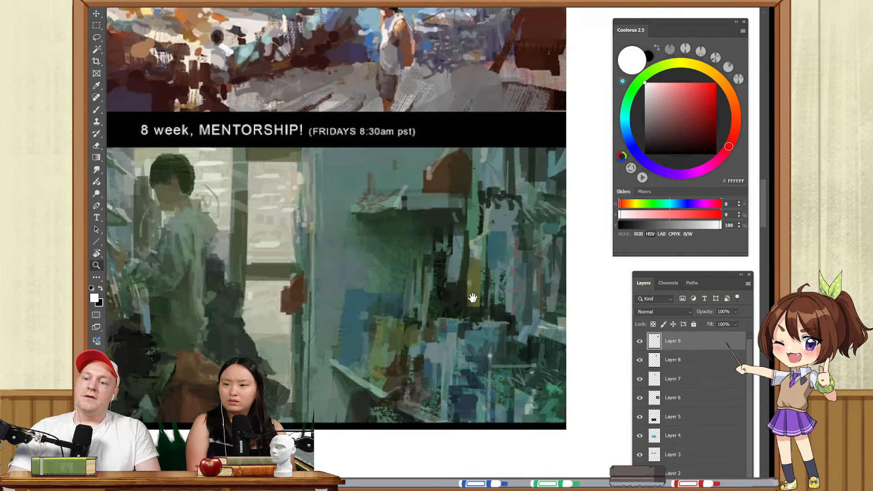
pyautogui.moveTo(463, 310)
pyautogui.mouseDown()
pyautogui.moveTo(430, 242)
pyautogui.moveTo(456, 256)
pyautogui.moveTo(448, 256)
pyautogui.mouseUp()
pyautogui.press('b')
pyautogui.moveTo(411, 172)
pyautogui.mouseDown()
pyautogui.moveTo(408, 200)
pyautogui.moveTo(454, 234)
pyautogui.moveTo(541, 253)
pyautogui.moveTo(527, 228)
pyautogui.moveTo(403, 240)
pyautogui.mouseUp()
pyautogui.hotkey('ctrl', 'z')
# - Look over the waterfall and dragon-ship paintings on the reference board
pyautogui.press('z')
pyautogui.moveTo(433, 370); pyautogui.dragTo(391, 237)
pyautogui.keyDown('alt'); pyautogui.click(392, 237); pyautogui.keyUp('alt')
pyautogui.moveTo(415, 331); pyautogui.dragTo(361, 209)
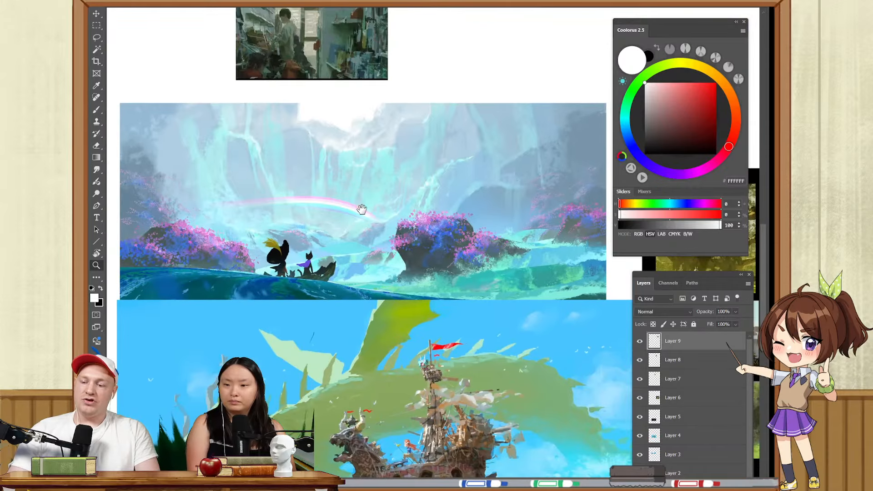
pyautogui.moveTo(396, 389); pyautogui.dragTo(351, 305)
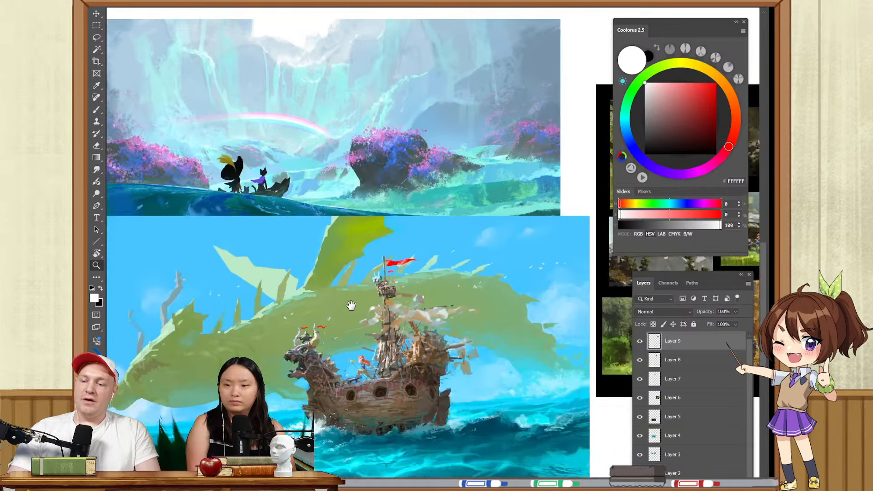
pyautogui.moveTo(419, 366); pyautogui.dragTo(350, 376)
pyautogui.moveTo(523, 50); pyautogui.dragTo(343, 142)
# - Examine the forest and mountain studies on the black sheet, especially the autumn birch scene
pyautogui.moveTo(500, 302); pyautogui.dragTo(447, 237)
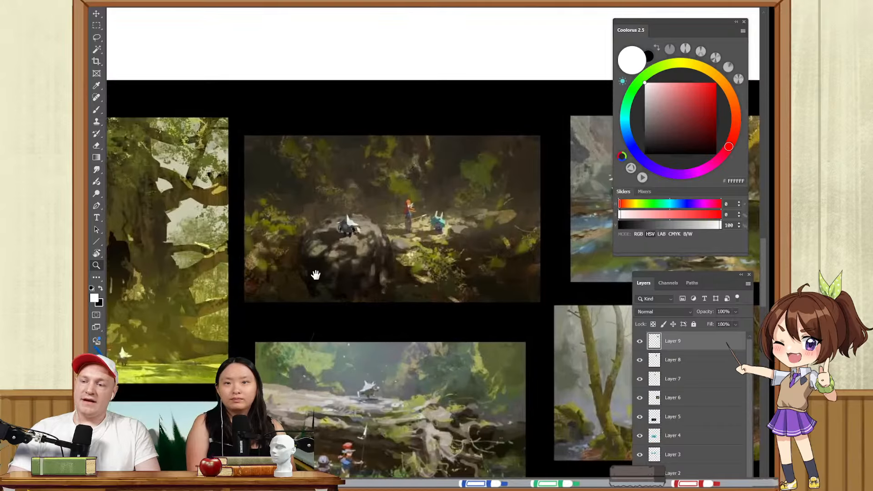
pyautogui.moveTo(291, 276); pyautogui.dragTo(504, 226)
pyautogui.scroll(-10, 505, 349)
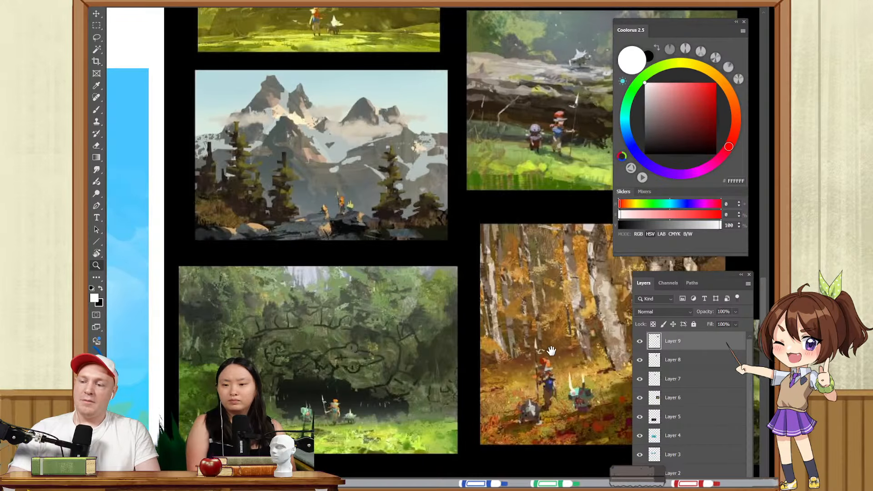
pyautogui.moveTo(552, 350); pyautogui.dragTo(386, 318)
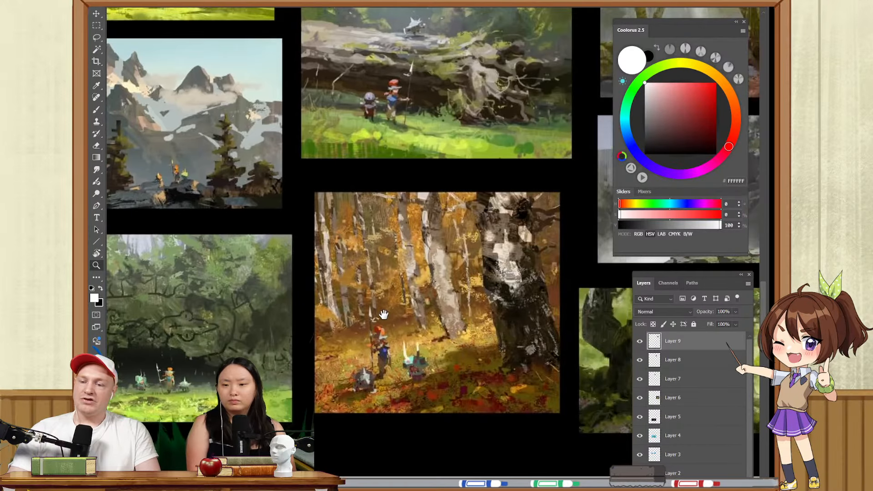
pyautogui.moveTo(457, 292)
pyautogui.mouseDown()
pyautogui.moveTo(408, 295)
pyautogui.moveTo(423, 295)
pyautogui.mouseUp()
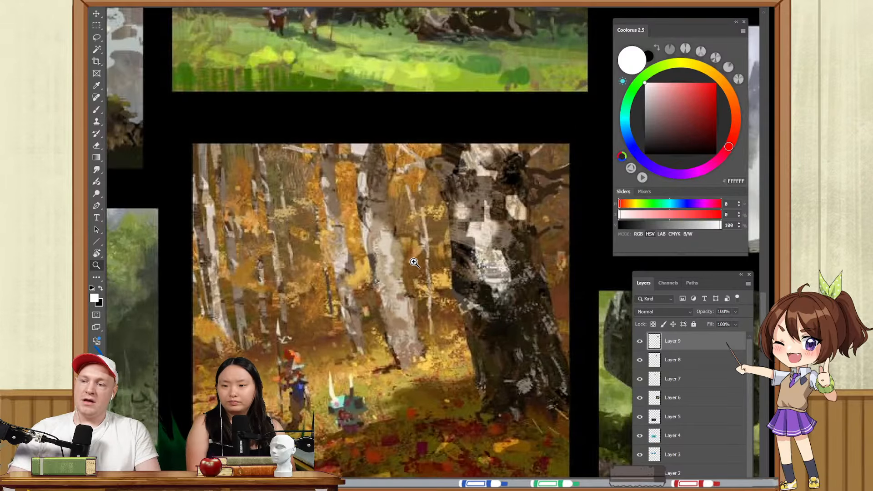
pyautogui.moveTo(494, 326); pyautogui.dragTo(202, 267)
pyautogui.moveTo(443, 268); pyautogui.dragTo(343, 268)
pyautogui.moveTo(367, 173)
pyautogui.mouseDown()
pyautogui.moveTo(368, 380)
pyautogui.moveTo(377, 427)
pyautogui.mouseUp()
# - View the whole sheet of forest and mountain studies, toggling the greyscale preview on and off
pyautogui.moveTo(408, 282); pyautogui.dragTo(382, 273)
pyautogui.moveTo(286, 242); pyautogui.dragTo(378, 389)
pyautogui.moveTo(378, 287); pyautogui.dragTo(364, 291)
pyautogui.moveTo(316, 315); pyautogui.dragTo(396, 273)
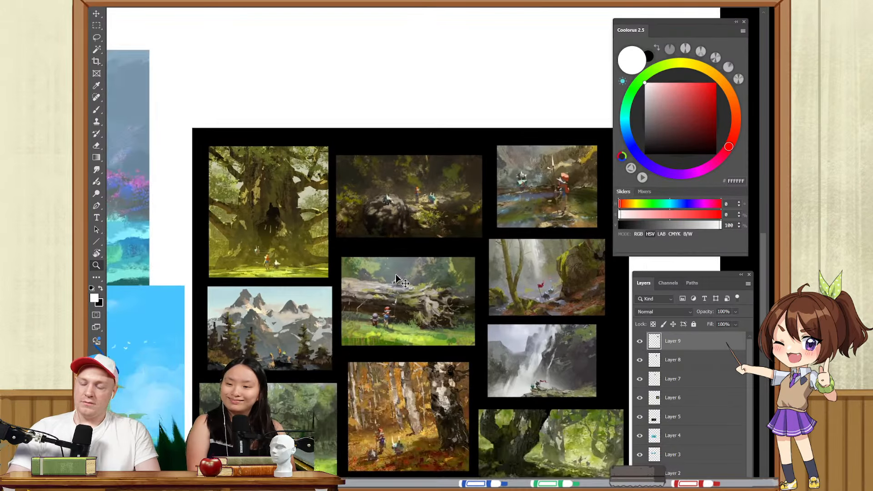
pyautogui.hotkey('ctrl', 'y')
pyautogui.hotkey('ctrl', 'y')
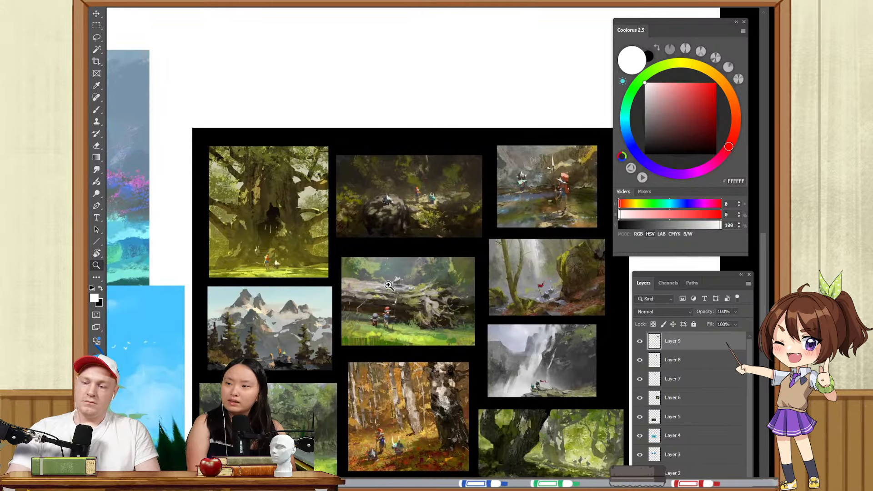
# - Paste the crashed-ship wreckage painting onto the board beside the waterfall painting
pyautogui.moveTo(338, 257); pyautogui.dragTo(377, 427)
pyautogui.moveTo(355, 132)
pyautogui.mouseDown()
pyautogui.moveTo(368, 245)
pyautogui.moveTo(394, 304)
pyautogui.mouseUp()
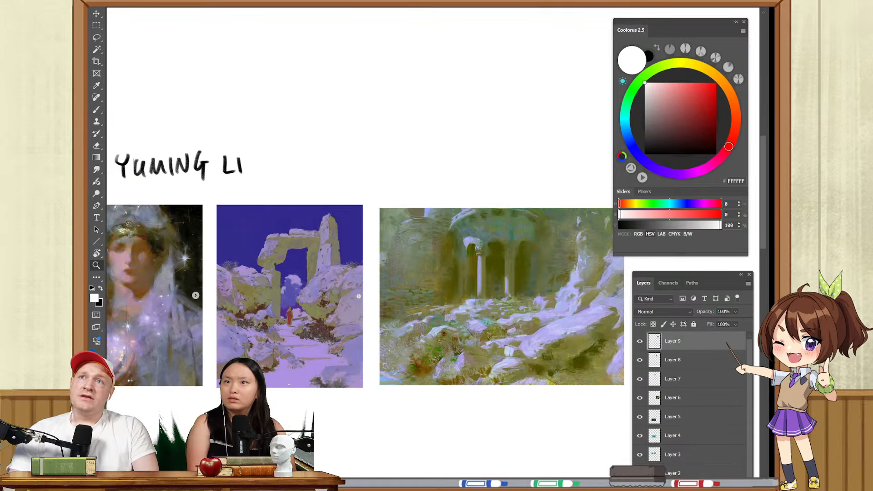
pyautogui.moveTo(383, 19); pyautogui.dragTo(372, 111)
pyautogui.moveTo(386, 74)
pyautogui.mouseDown()
pyautogui.moveTo(350, 68)
pyautogui.moveTo(328, 82)
pyautogui.mouseUp()
pyautogui.moveTo(321, 34)
pyautogui.mouseDown()
pyautogui.moveTo(329, 272)
pyautogui.moveTo(308, 344)
pyautogui.mouseUp()
pyautogui.moveTo(308, 344)
pyautogui.mouseDown()
pyautogui.moveTo(418, 198)
pyautogui.moveTo(453, 170)
pyautogui.moveTo(590, 251)
pyautogui.moveTo(297, 118)
pyautogui.moveTo(300, 133)
pyautogui.mouseUp()
# - Merge the waterfall, dragon-ship and dark interior paintings into one layer, and scale the group down
pyautogui.click(684, 362)
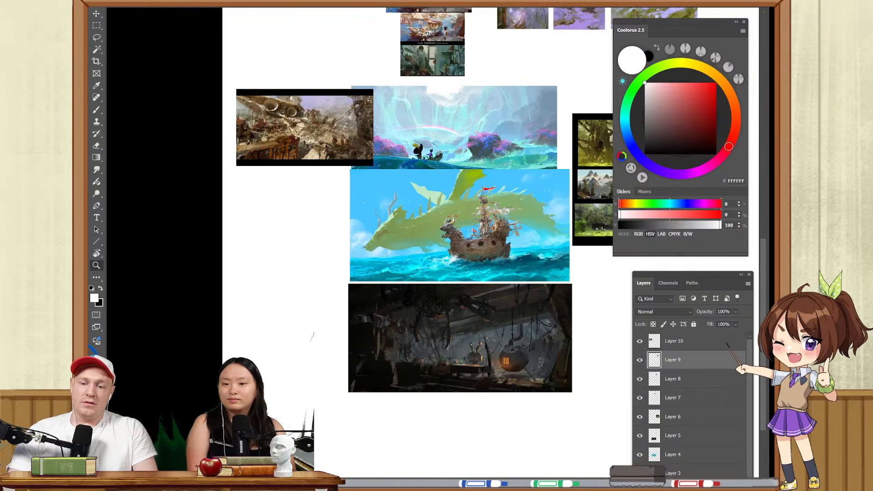
pyautogui.scroll(-2, 688, 468)
pyautogui.moveTo(454, 281); pyautogui.dragTo(377, 363)
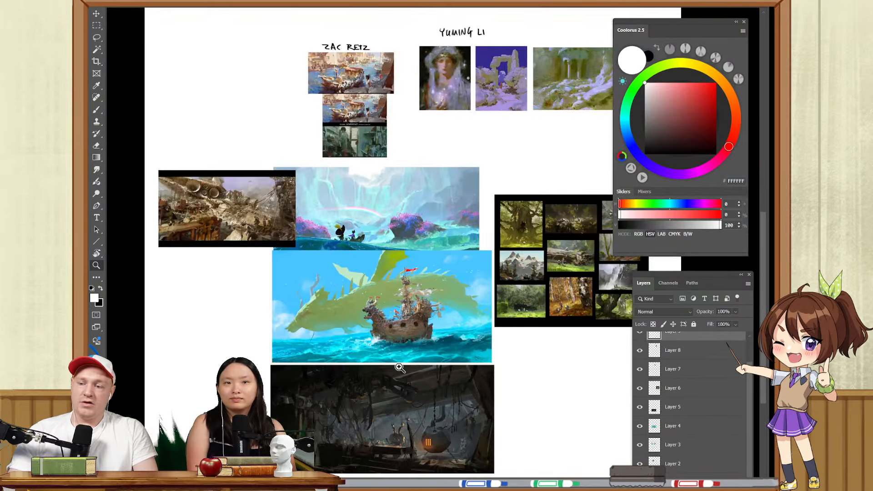
pyautogui.click(399, 367)
pyautogui.keyDown('ctrl'); pyautogui.click(431, 416); pyautogui.keyUp('ctrl')
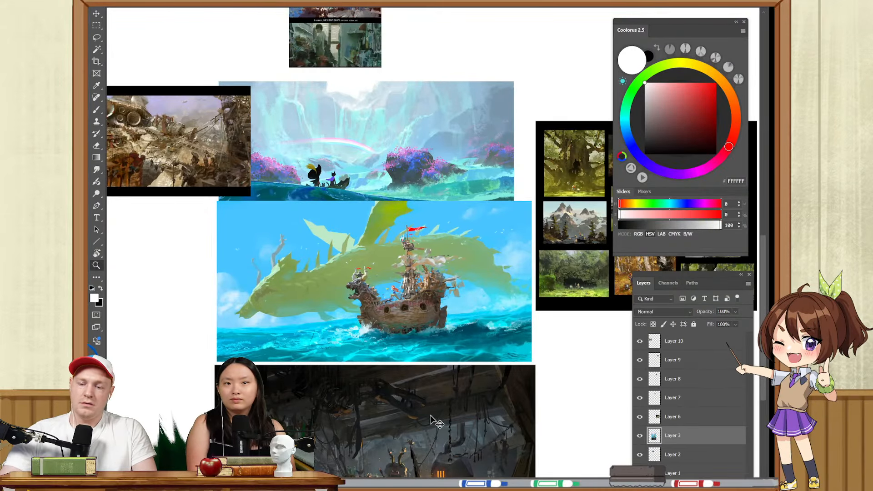
pyautogui.hotkey('ctrl', 't')
pyautogui.moveTo(374, 489)
pyautogui.mouseDown()
pyautogui.moveTo(337, 374)
pyautogui.moveTo(345, 326)
pyautogui.mouseUp()
pyautogui.moveTo(350, 273); pyautogui.dragTo(342, 263)
pyautogui.press('Return')
# - Scale the wreckage painting and place it in the blank area beneath the sheet of forest studies
pyautogui.moveTo(196, 162); pyautogui.dragTo(501, 168)
pyautogui.keyDown('ctrl'); pyautogui.rightClick(239, 201); pyautogui.keyUp('ctrl')
pyautogui.click(253, 205)
pyautogui.hotkey('ctrl', 't')
pyautogui.moveTo(474, 117); pyautogui.dragTo(474, 136)
pyautogui.press('Return')
pyautogui.moveTo(475, 191); pyautogui.dragTo(426, 468)
pyautogui.moveTo(425, 438); pyautogui.dragTo(411, 302)
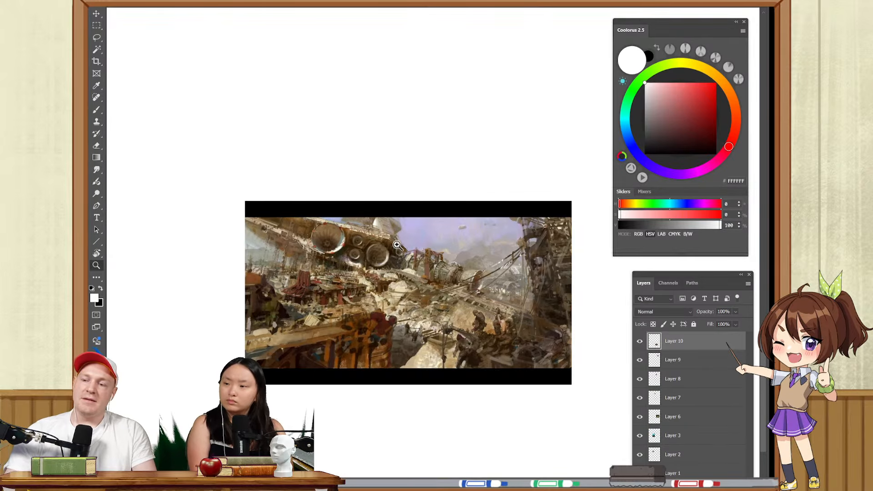
# - Examine the wreckage painting as a whole and up close around the loose brushwork of the orange foreground structure
pyautogui.moveTo(423, 199); pyautogui.dragTo(405, 215)
pyautogui.moveTo(370, 179); pyautogui.dragTo(377, 230)
pyautogui.moveTo(393, 301)
pyautogui.mouseDown()
pyautogui.moveTo(408, 298)
pyautogui.moveTo(370, 298)
pyautogui.mouseUp()
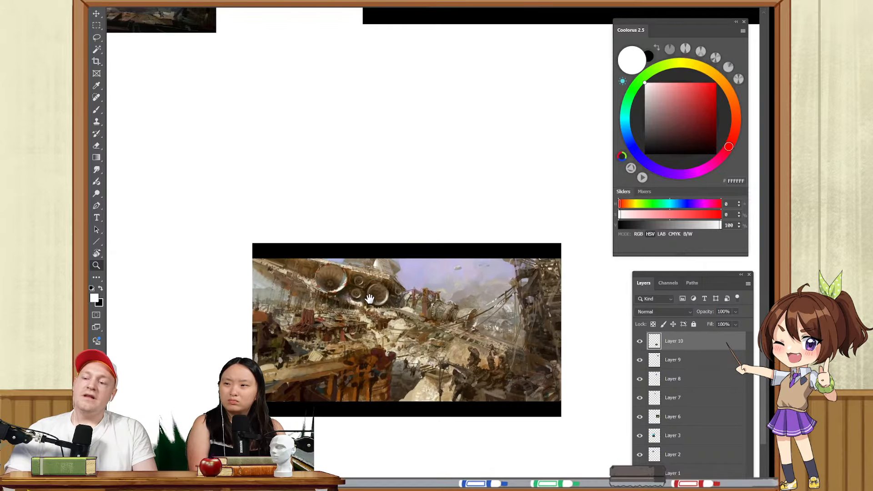
pyautogui.press('b')
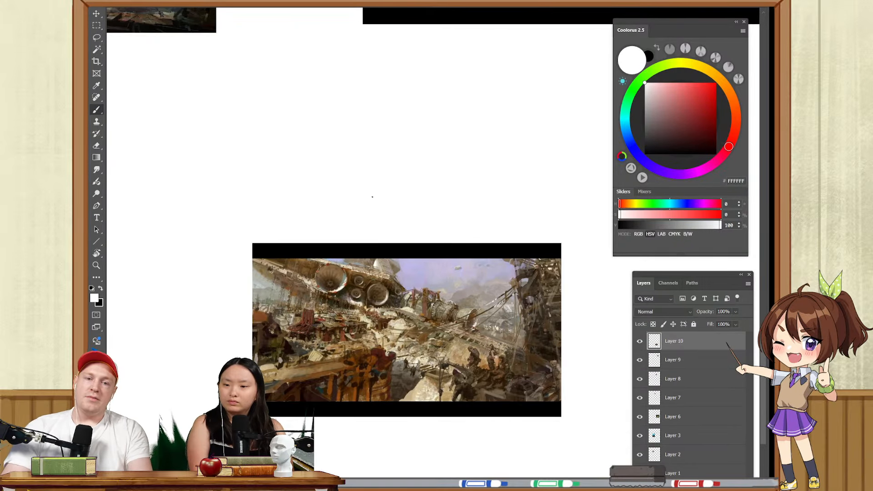
pyautogui.scroll(1, 371, 197)
pyautogui.press('z')
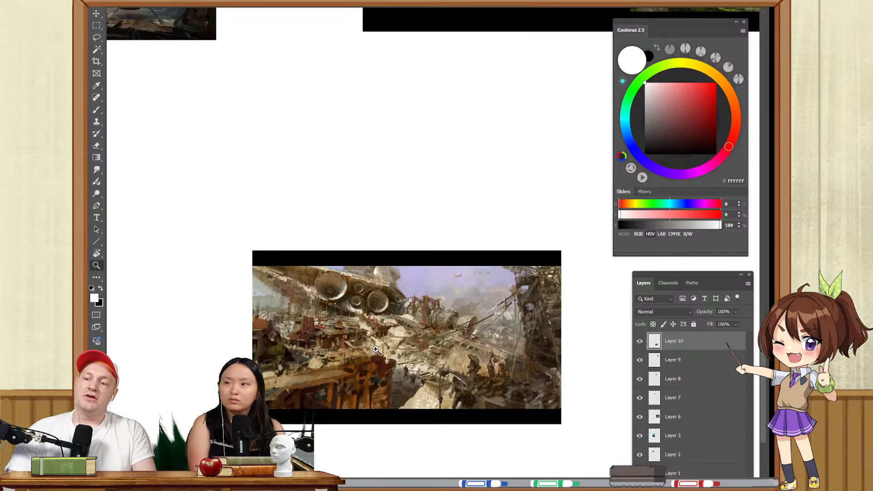
pyautogui.moveTo(372, 348)
pyautogui.mouseDown()
pyautogui.moveTo(437, 364)
pyautogui.moveTo(399, 327)
pyautogui.mouseUp()
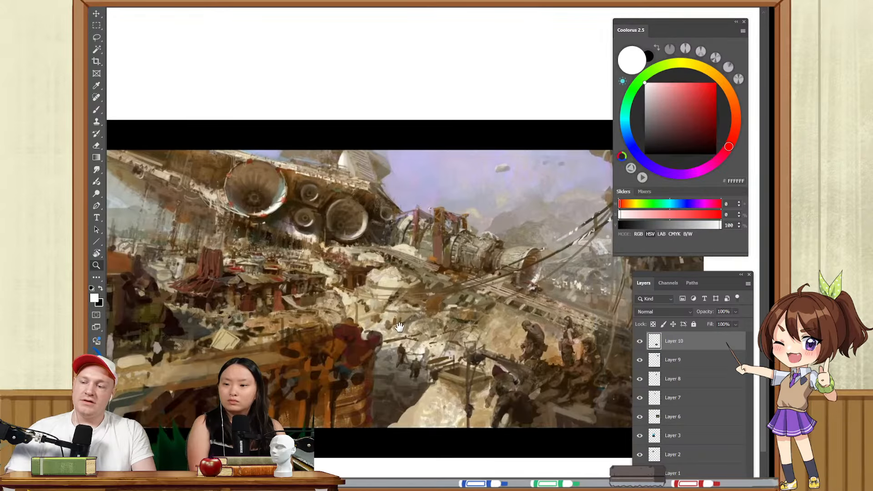
pyautogui.click(255, 310)
pyautogui.click(358, 380)
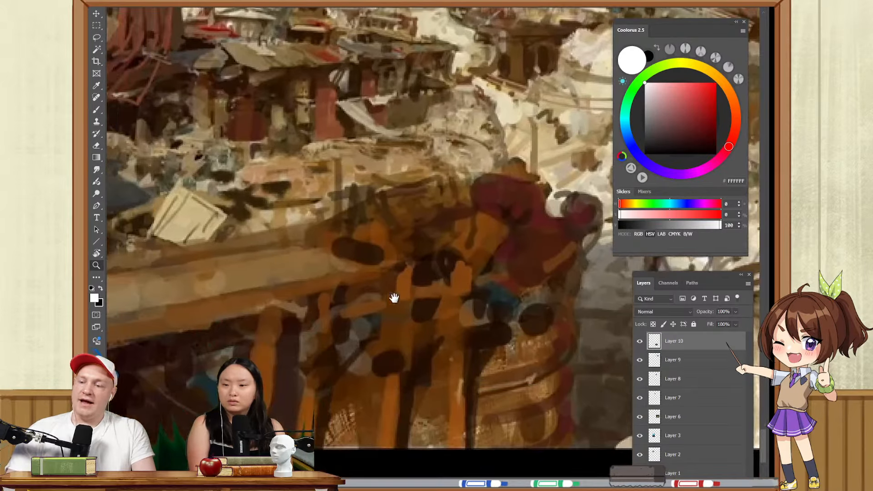
pyautogui.click(438, 294)
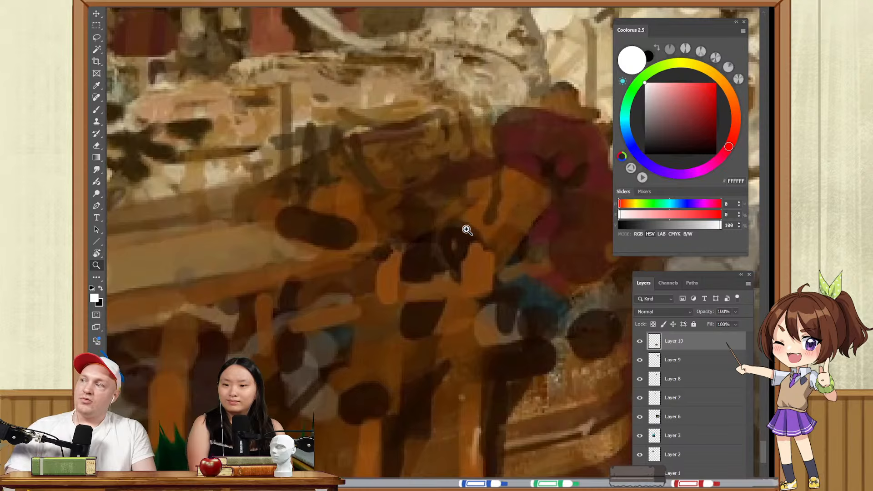
pyautogui.keyDown('alt'); pyautogui.click(408, 266); pyautogui.keyUp('alt')
pyautogui.moveTo(407, 267)
pyautogui.mouseDown()
pyautogui.moveTo(385, 268)
pyautogui.moveTo(362, 291)
pyautogui.mouseUp()
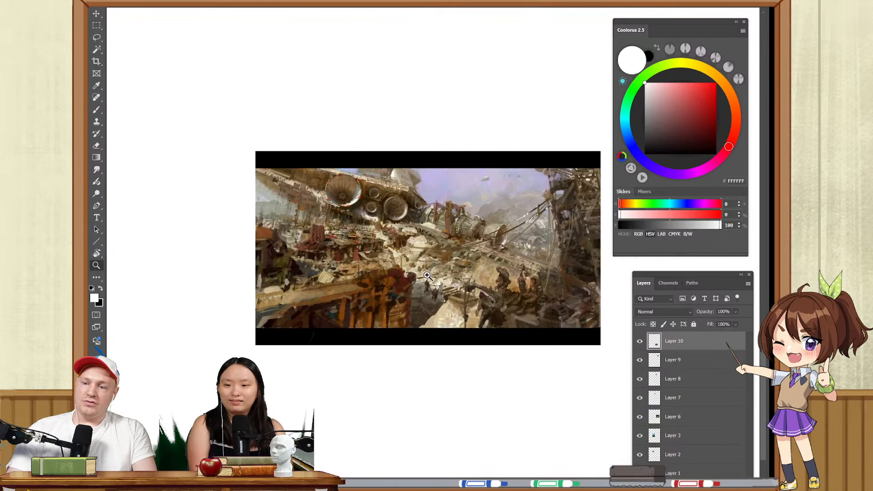
pyautogui.click(411, 258)
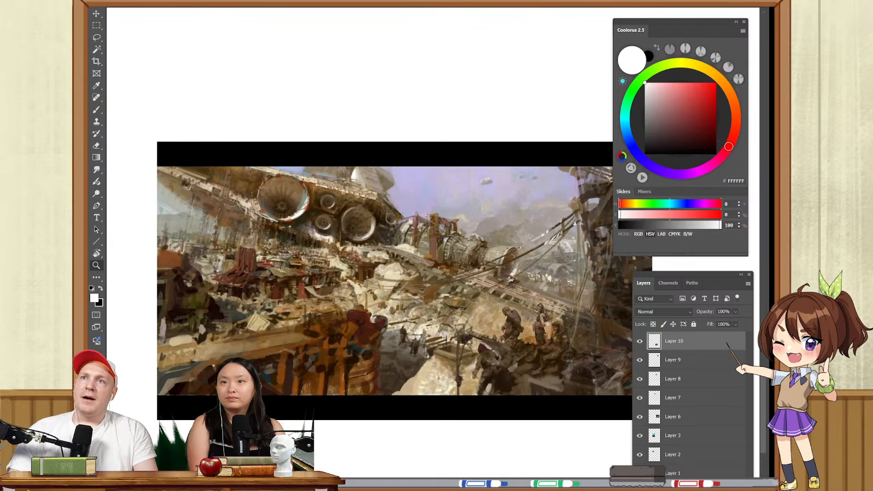
# - Paste the hooded-assassin painting above the wreckage painting and handwrite the artist's full name in black capitals over it
pyautogui.moveTo(343, 135)
pyautogui.mouseDown()
pyautogui.moveTo(331, 182)
pyautogui.moveTo(434, 47)
pyautogui.moveTo(370, 194)
pyautogui.moveTo(411, 136)
pyautogui.moveTo(419, 217)
pyautogui.moveTo(456, 200)
pyautogui.moveTo(415, 202)
pyautogui.mouseUp()
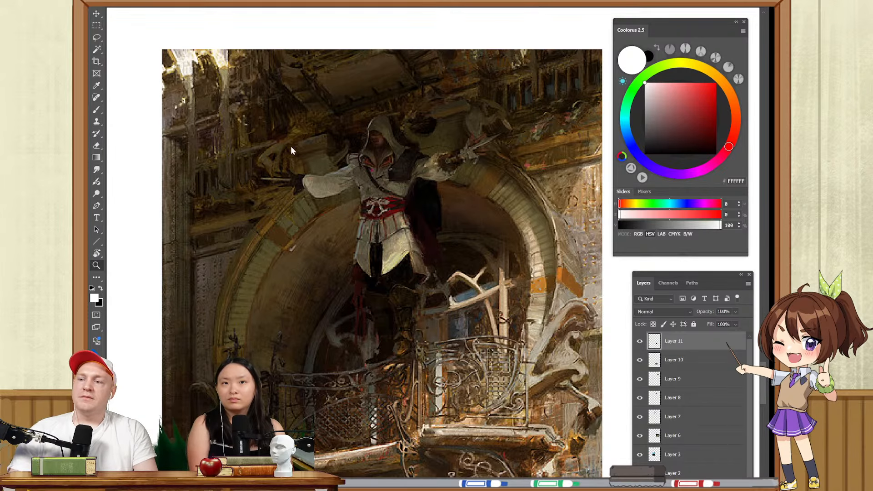
pyautogui.moveTo(290, 146); pyautogui.dragTo(409, 277)
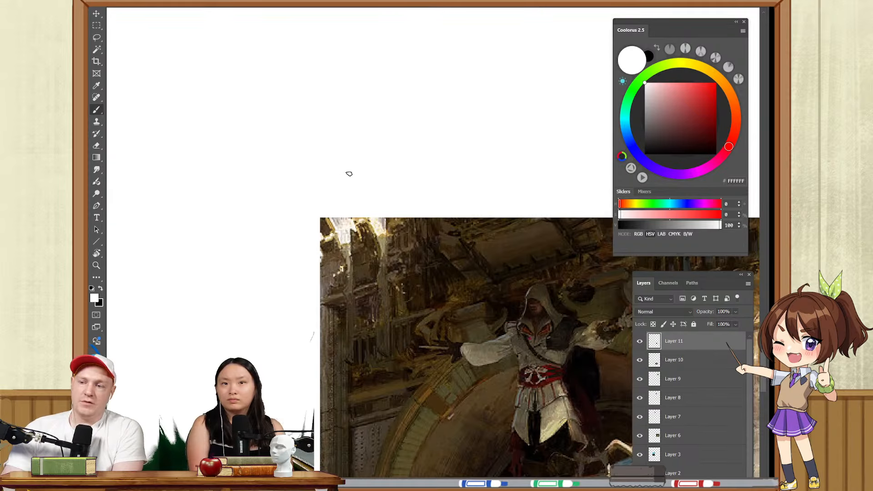
pyautogui.press('x')
pyautogui.moveTo(350, 133); pyautogui.dragTo(346, 178)
pyautogui.moveTo(364, 141); pyautogui.dragTo(365, 175)
pyautogui.moveTo(365, 141)
pyautogui.mouseDown()
pyautogui.moveTo(385, 172)
pyautogui.moveTo(391, 142)
pyautogui.moveTo(407, 160)
pyautogui.mouseUp()
pyautogui.moveTo(414, 152); pyautogui.dragTo(416, 173)
pyautogui.moveTo(437, 141)
pyautogui.mouseDown()
pyautogui.moveTo(427, 150)
pyautogui.moveTo(442, 181)
pyautogui.moveTo(392, 188)
pyautogui.moveTo(402, 170)
pyautogui.moveTo(423, 186)
pyautogui.mouseUp()
pyautogui.moveTo(429, 159)
pyautogui.mouseDown()
pyautogui.moveTo(436, 184)
pyautogui.moveTo(449, 159)
pyautogui.mouseUp()
pyautogui.moveTo(455, 159)
pyautogui.mouseDown()
pyautogui.moveTo(476, 184)
pyautogui.moveTo(498, 186)
pyautogui.mouseUp()
pyautogui.moveTo(506, 185)
pyautogui.mouseDown()
pyautogui.moveTo(530, 158)
pyautogui.moveTo(542, 192)
pyautogui.moveTo(444, 195)
pyautogui.mouseUp()
pyautogui.press('z')
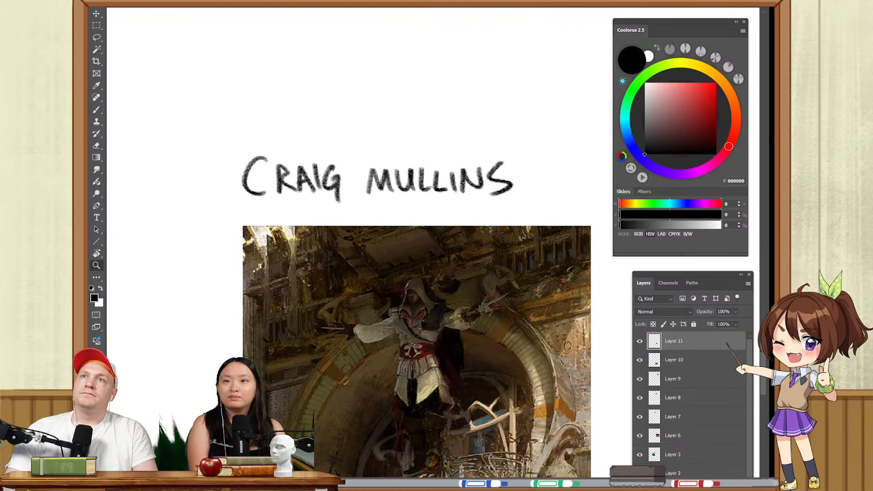
# - Paste the castle-harbour painting onto the board and move it beside the wreckage painting, clear of the other pictures
pyautogui.moveTo(401, 71)
pyautogui.mouseDown()
pyautogui.moveTo(389, 166)
pyautogui.moveTo(384, 157)
pyautogui.moveTo(354, 174)
pyautogui.moveTo(392, 293)
pyautogui.moveTo(356, 251)
pyautogui.mouseUp()
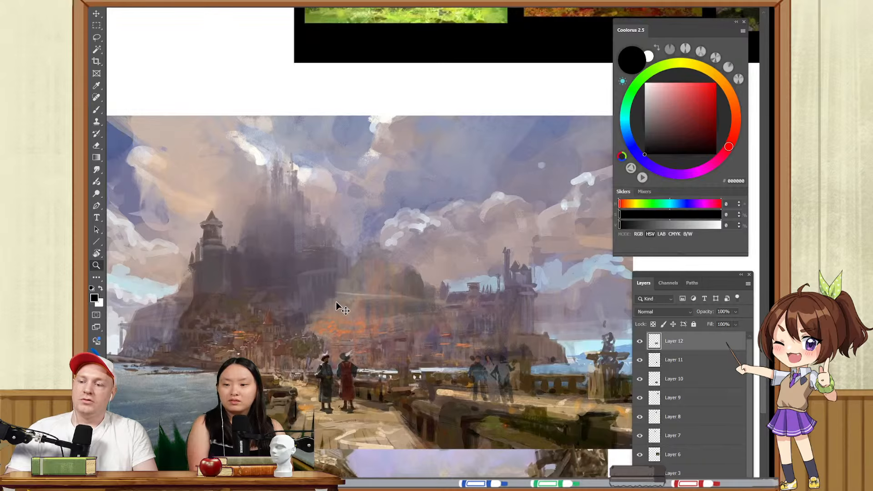
pyautogui.moveTo(336, 301); pyautogui.dragTo(402, 291)
pyautogui.moveTo(308, 319)
pyautogui.mouseDown()
pyautogui.moveTo(339, 324)
pyautogui.moveTo(317, 313)
pyautogui.mouseUp()
pyautogui.moveTo(380, 300); pyautogui.dragTo(354, 306)
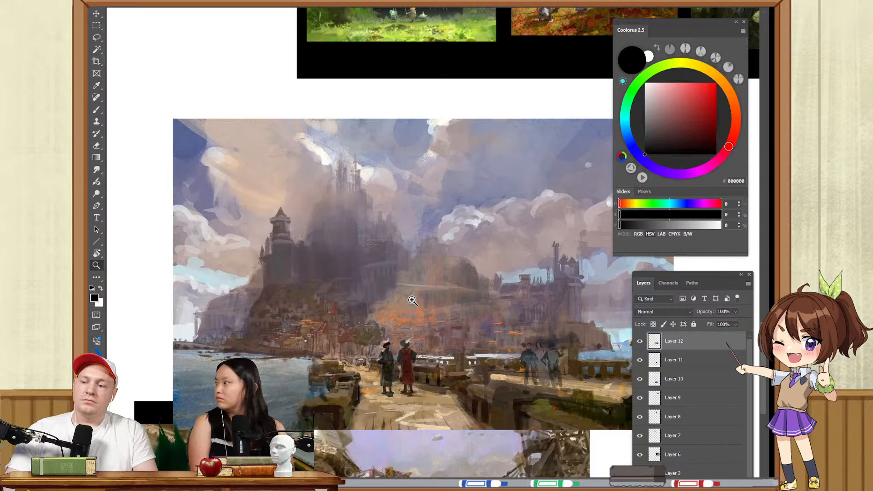
pyautogui.moveTo(412, 300)
pyautogui.mouseDown()
pyautogui.moveTo(373, 300)
pyautogui.moveTo(450, 212)
pyautogui.moveTo(211, 318)
pyautogui.mouseUp()
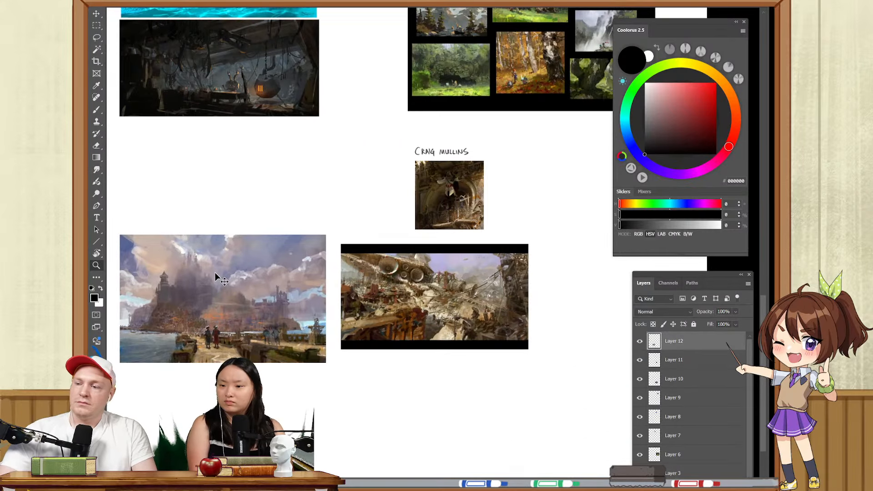
# - Scale down the castle-harbour painting to about the wreckage painting's height and set it directly beside that picture
pyautogui.hotkey('ctrl', 't')
pyautogui.moveTo(221, 233)
pyautogui.mouseDown()
pyautogui.moveTo(220, 248)
pyautogui.moveTo(273, 265)
pyautogui.mouseUp()
pyautogui.press('Return')
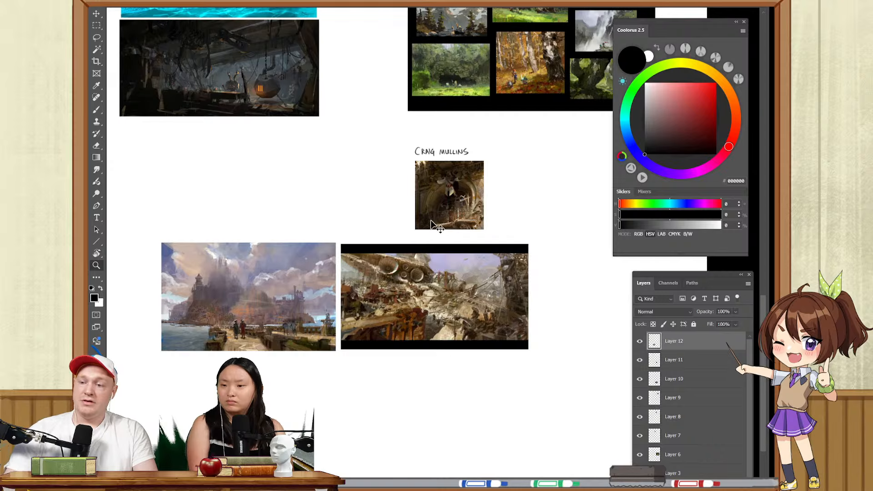
# - Merge the castle-harbour, assassin and wreckage layers into one and shift the merged pictures slightly away from the neighbouring artists' work
pyautogui.hotkey('ctrl', 'e')
pyautogui.moveTo(434, 247)
pyautogui.mouseDown()
pyautogui.moveTo(477, 263)
pyautogui.moveTo(494, 282)
pyautogui.mouseUp()
pyautogui.hotkey('ctrl', 'e')
# - Select the assassin painting with its handwritten artist name, enlarge both and centre them above the harbour and wreckage paintings
pyautogui.press('m')
pyautogui.moveTo(452, 171); pyautogui.dragTo(569, 263)
pyautogui.moveTo(528, 238)
pyautogui.mouseDown()
pyautogui.moveTo(459, 233)
pyautogui.moveTo(403, 250)
pyautogui.mouseUp()
pyautogui.moveTo(380, 194); pyautogui.dragTo(384, 153)
pyautogui.moveTo(377, 196); pyautogui.dragTo(391, 188)
pyautogui.press('Return')
pyautogui.moveTo(335, 140)
pyautogui.mouseDown()
pyautogui.moveTo(445, 161)
pyautogui.moveTo(424, 164)
pyautogui.mouseUp()
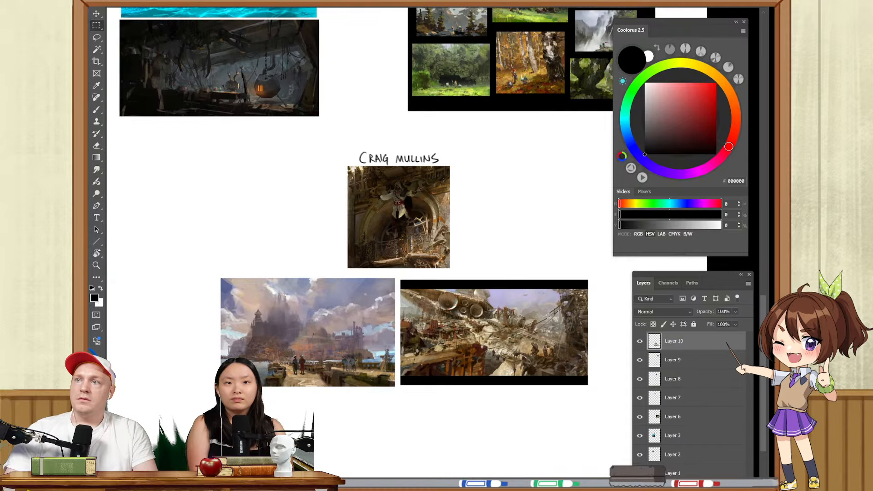
# - Paste the elephant-procession painting onto the board and place it beside the assassin painting, above the wreckage painting
pyautogui.hotkey('ctrl', 'v')
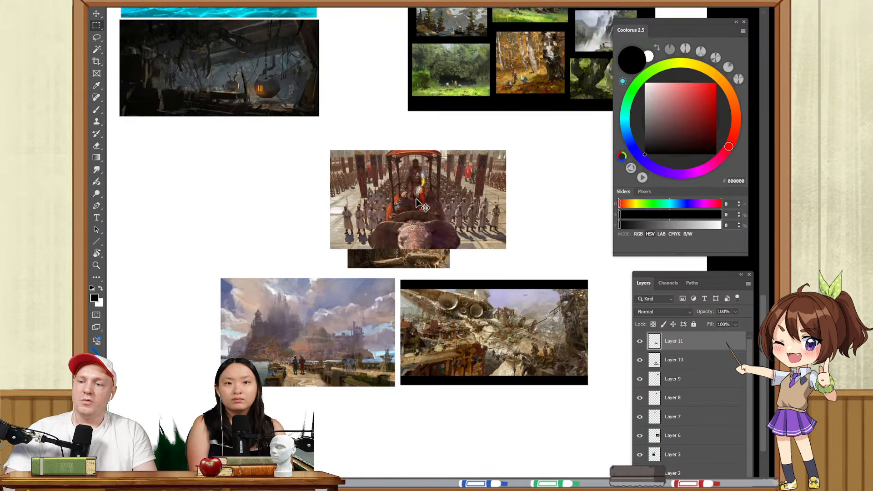
pyautogui.moveTo(420, 203)
pyautogui.mouseDown()
pyautogui.moveTo(542, 211)
pyautogui.moveTo(547, 223)
pyautogui.mouseUp()
pyautogui.moveTo(548, 220)
pyautogui.mouseDown()
pyautogui.moveTo(442, 200)
pyautogui.moveTo(453, 190)
pyautogui.moveTo(483, 189)
pyautogui.moveTo(426, 229)
pyautogui.mouseUp()
# - Examine the elephant-procession painting as a whole and up close around the rider, banners and simplified rows of soldiers
pyautogui.press('z')
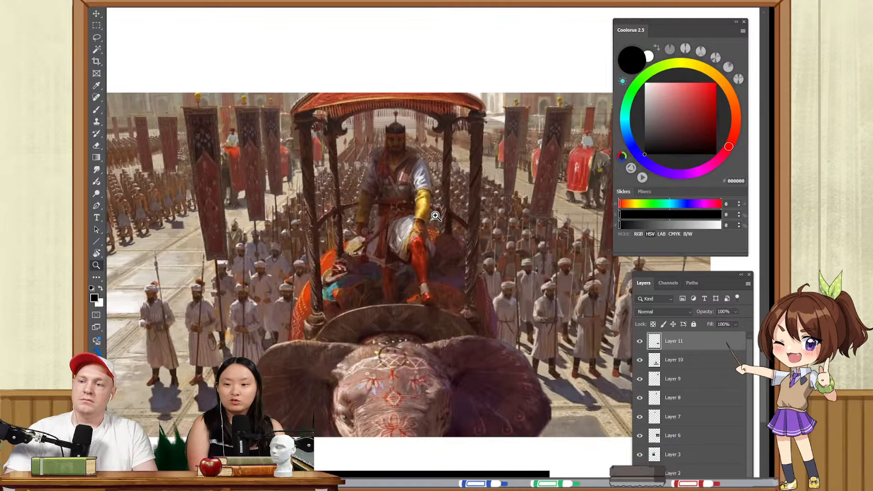
pyautogui.moveTo(492, 244); pyautogui.dragTo(454, 263)
pyautogui.moveTo(454, 222); pyautogui.dragTo(438, 232)
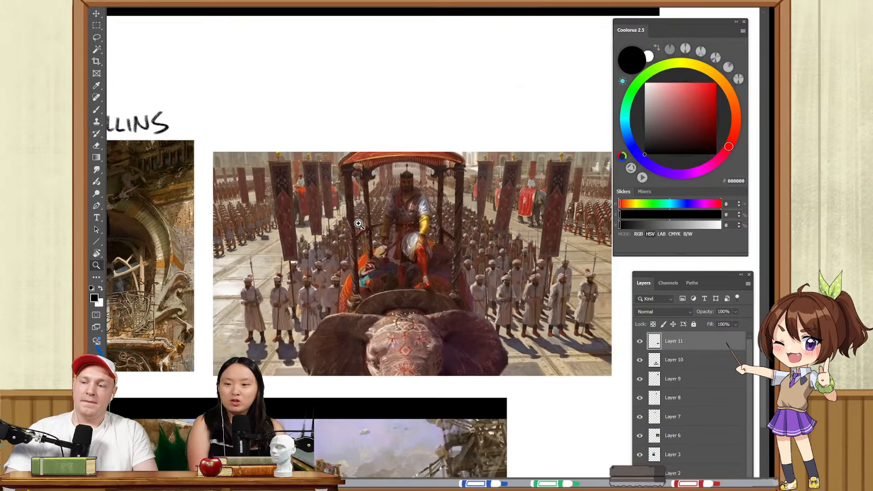
pyautogui.moveTo(358, 224); pyautogui.dragTo(395, 231)
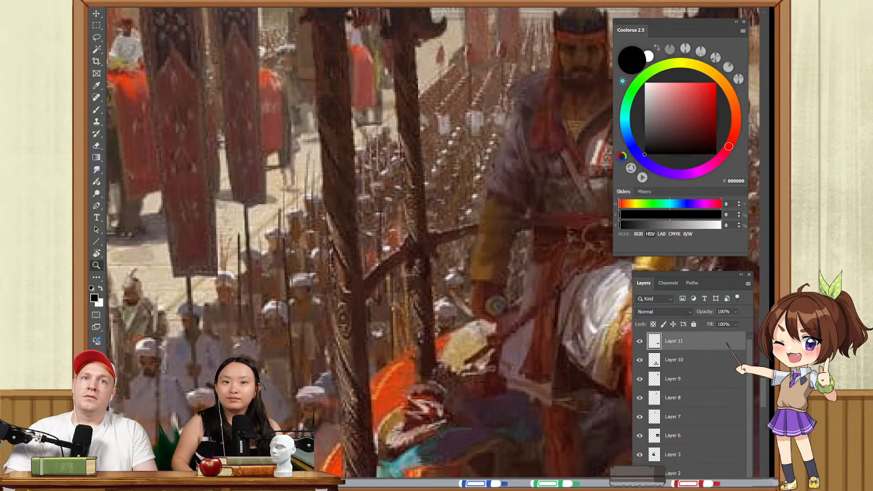
pyautogui.moveTo(364, 239)
pyautogui.mouseDown()
pyautogui.moveTo(329, 252)
pyautogui.moveTo(303, 282)
pyautogui.moveTo(399, 274)
pyautogui.moveTo(359, 269)
pyautogui.mouseUp()
# - Merge the elephant-procession painting into the layer holding the same artist's other pictures
pyautogui.hotkey('ctrl', 'e')
pyautogui.moveTo(300, 273); pyautogui.dragTo(473, 291)
pyautogui.moveTo(290, 296); pyautogui.dragTo(338, 298)
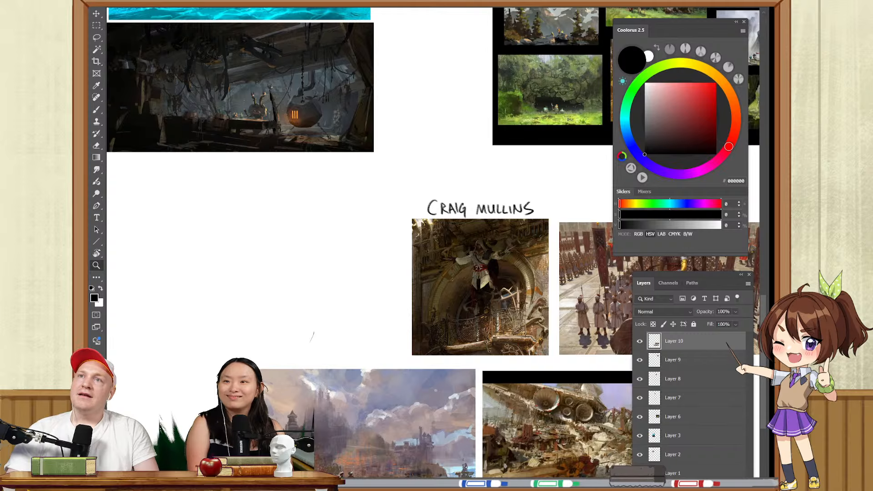
# - Paste the painting of the armoured soldier as a new layer, scale it down and place it below the dark interior painting
pyautogui.moveTo(280, 313); pyautogui.dragTo(279, 311)
pyautogui.moveTo(284, 278); pyautogui.dragTo(404, 282)
pyautogui.moveTo(406, 283); pyautogui.dragTo(285, 279)
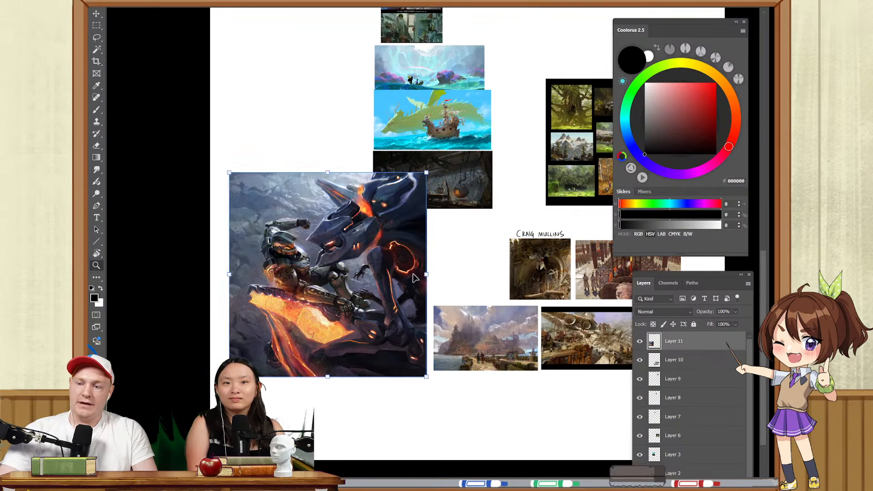
pyautogui.moveTo(424, 276); pyautogui.dragTo(376, 277)
pyautogui.moveTo(319, 283); pyautogui.dragTo(298, 323)
pyautogui.press('Return')
pyautogui.press('z')
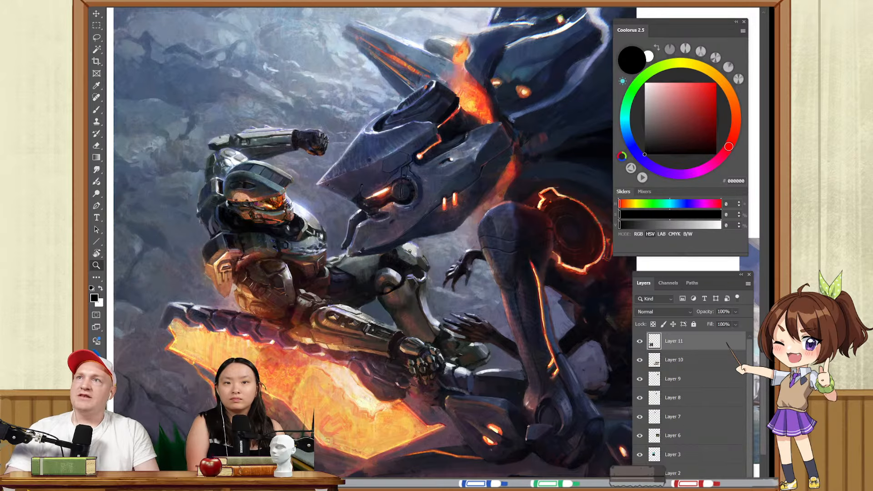
# - Examine the armoured soldier painting and the spaceship painting close up for their brushwork and detail
pyautogui.moveTo(366, 175); pyautogui.dragTo(460, 246)
pyautogui.moveTo(404, 161); pyautogui.dragTo(436, 160)
pyautogui.moveTo(405, 223); pyautogui.dragTo(483, 238)
pyautogui.moveTo(457, 179); pyautogui.dragTo(428, 182)
pyautogui.moveTo(444, 213); pyautogui.dragTo(335, 185)
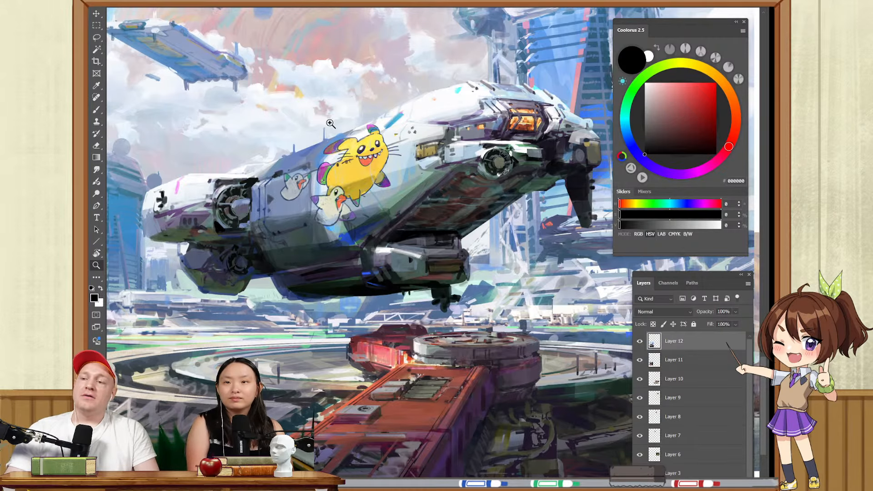
pyautogui.moveTo(330, 124); pyautogui.dragTo(268, 125)
pyautogui.moveTo(375, 36); pyautogui.dragTo(332, 214)
pyautogui.moveTo(207, 66); pyautogui.dragTo(243, 82)
pyautogui.moveTo(272, 98); pyautogui.dragTo(373, 187)
pyautogui.press('b')
pyautogui.moveTo(337, 153); pyautogui.dragTo(358, 163)
pyautogui.moveTo(364, 109); pyautogui.dragTo(370, 250)
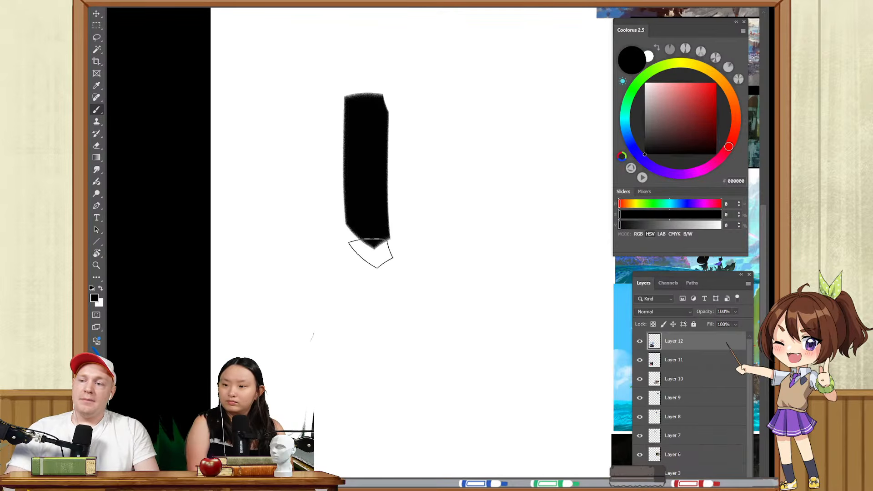
pyautogui.hotkey('ctrl', 'z')
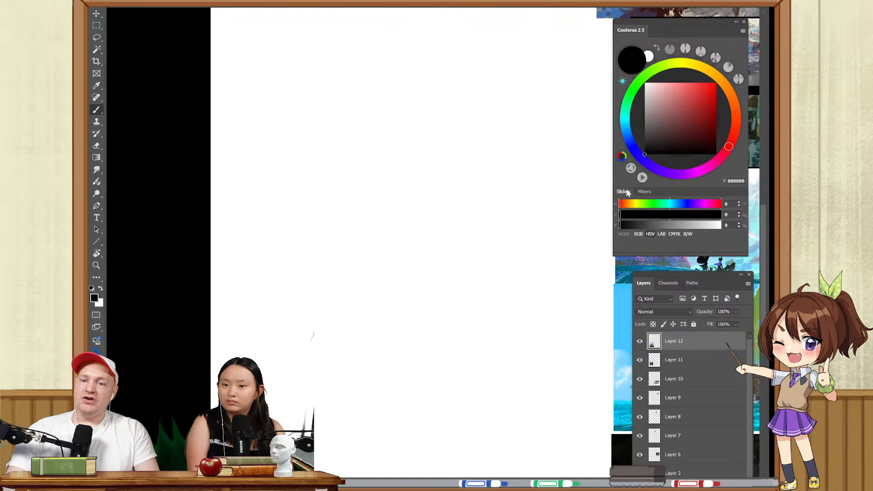
# - Paint a grey 5E5E5E test swatch on the blank canvas and cover it with a larger olive-brown block
pyautogui.moveTo(631, 226)
pyautogui.mouseDown()
pyautogui.moveTo(696, 230)
pyautogui.moveTo(656, 226)
pyautogui.mouseUp()
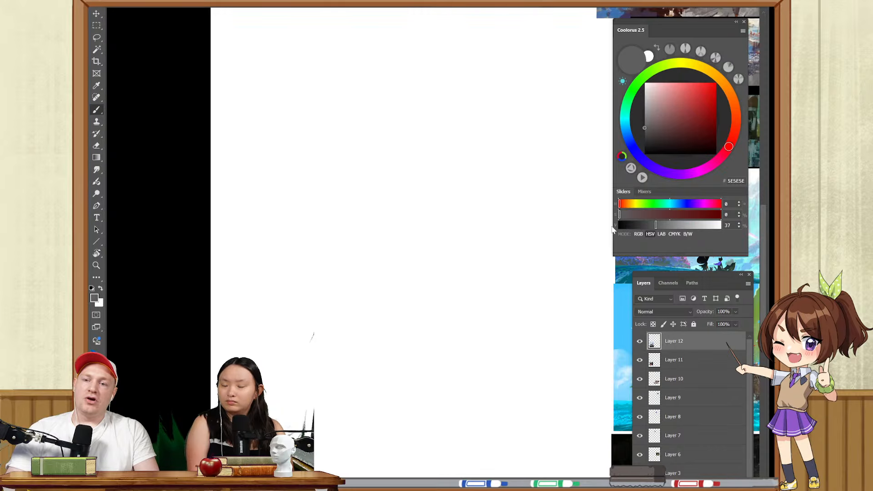
pyautogui.moveTo(386, 117); pyautogui.dragTo(366, 257)
pyautogui.moveTo(403, 140); pyautogui.dragTo(390, 258)
pyautogui.moveTo(629, 204)
pyautogui.mouseDown()
pyautogui.moveTo(657, 205)
pyautogui.moveTo(630, 205)
pyautogui.mouseUp()
pyautogui.moveTo(651, 129)
pyautogui.mouseDown()
pyautogui.moveTo(692, 124)
pyautogui.moveTo(671, 124)
pyautogui.mouseUp()
pyautogui.moveTo(420, 144)
pyautogui.mouseDown()
pyautogui.moveTo(451, 145)
pyautogui.moveTo(439, 111)
pyautogui.moveTo(331, 215)
pyautogui.moveTo(272, 321)
pyautogui.moveTo(376, 284)
pyautogui.mouseUp()
# - Paint an orange swatch and an overlapping muted red 9B6A64 swatch inside the olive-brown block
pyautogui.moveTo(670, 121); pyautogui.dragTo(686, 101)
pyautogui.moveTo(711, 72); pyautogui.dragTo(724, 82)
pyautogui.moveTo(350, 175)
pyautogui.mouseDown()
pyautogui.moveTo(409, 156)
pyautogui.moveTo(345, 186)
pyautogui.mouseUp()
pyautogui.moveTo(727, 84)
pyautogui.mouseDown()
pyautogui.moveTo(733, 142)
pyautogui.moveTo(734, 133)
pyautogui.mouseUp()
pyautogui.moveTo(677, 97)
pyautogui.mouseDown()
pyautogui.moveTo(681, 112)
pyautogui.moveTo(670, 111)
pyautogui.mouseUp()
pyautogui.moveTo(366, 212); pyautogui.dragTo(355, 230)
pyautogui.hotkey('ctrl', 'z')
pyautogui.moveTo(305, 185)
pyautogui.mouseDown()
pyautogui.moveTo(301, 259)
pyautogui.moveTo(324, 238)
pyautogui.mouseUp()
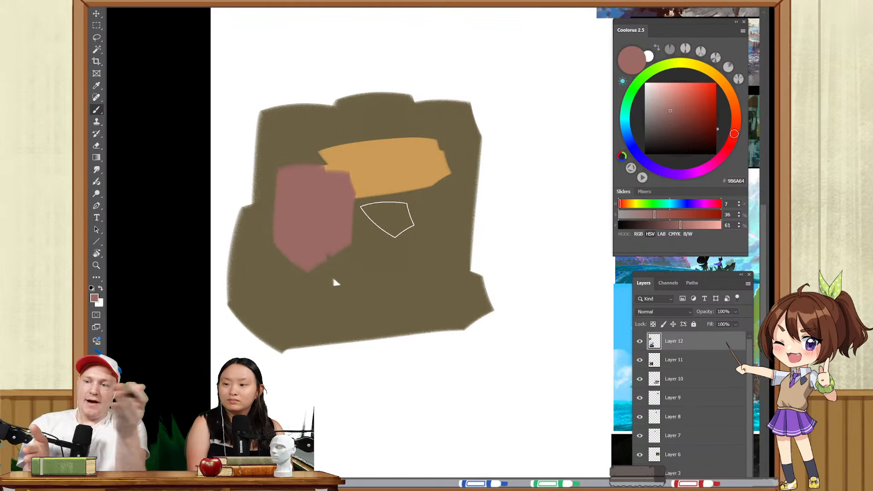
# - Compare the values of the three swatches in the greyscale proof view, then return to the colour view
pyautogui.hotkey('ctrl', 'y')
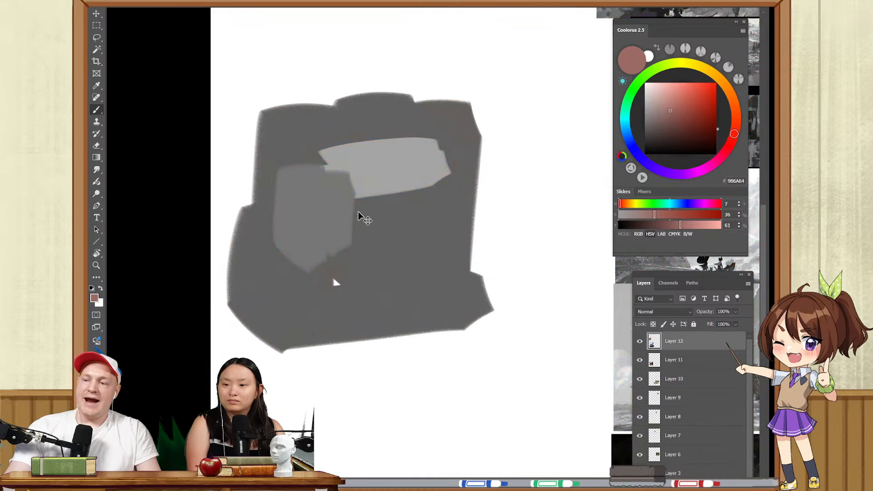
pyautogui.press('z')
pyautogui.click(327, 195)
pyautogui.press('b')
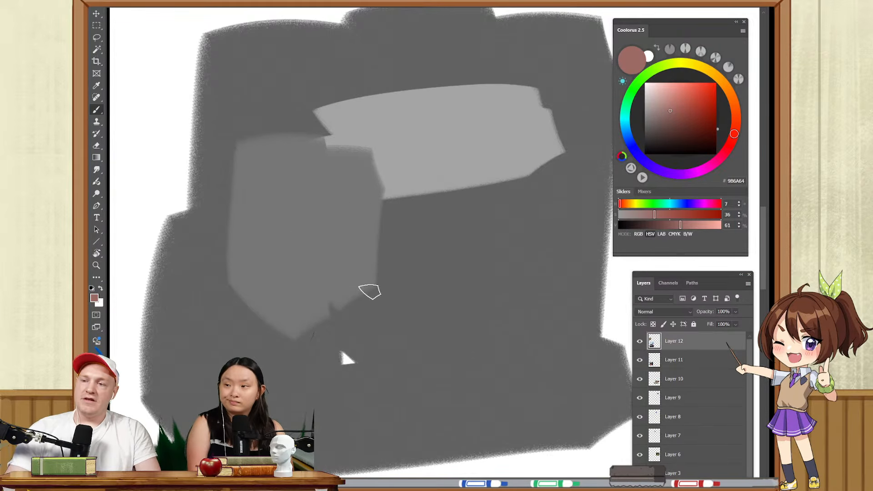
pyautogui.moveTo(216, 227); pyautogui.dragTo(454, 68)
pyautogui.hotkey('ctrl', 'z')
pyautogui.hotkey('ctrl', 'y')
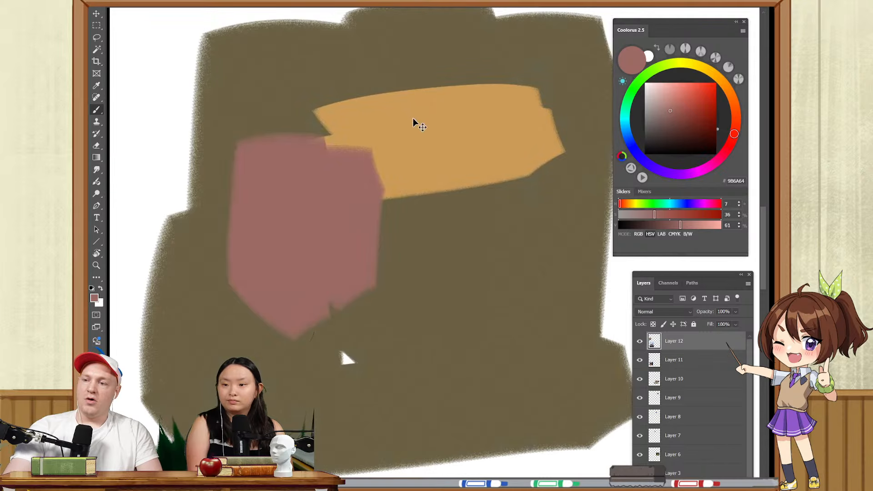
# - Undo all the test swatches so that only the pasted paintings remain on the canvas
pyautogui.press('z')
pyautogui.moveTo(453, 150); pyautogui.dragTo(426, 213)
pyautogui.hotkey('ctrl', 'e')
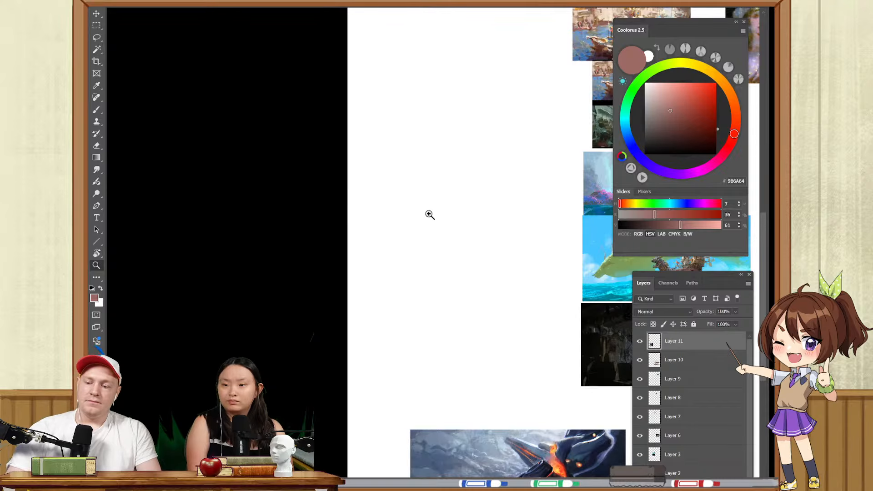
pyautogui.hotkey('ctrl', 'shift', 'z')
pyautogui.hotkey('ctrl', 'z')
pyautogui.hotkey('ctrl', 'z')
pyautogui.hotkey('ctrl', 'z')
pyautogui.hotkey('ctrl', 'z')
pyautogui.moveTo(521, 257); pyautogui.dragTo(449, 186)
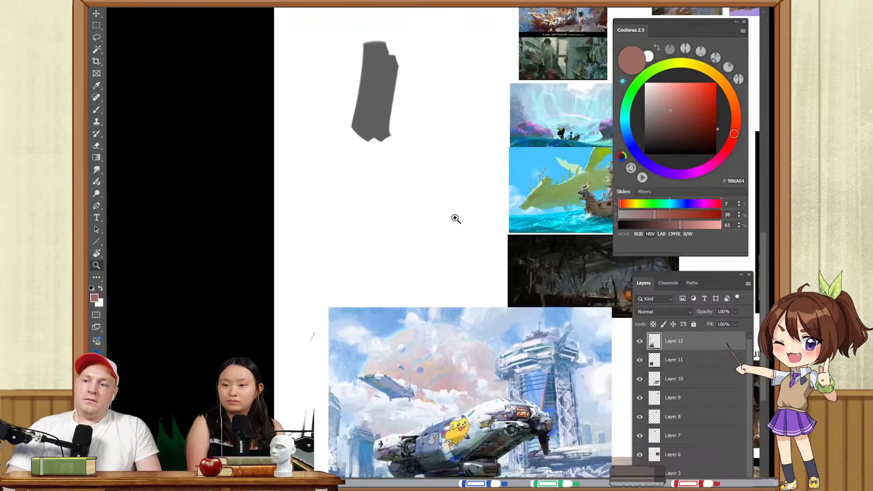
pyautogui.hotkey('ctrl', 'z')
# - Paste the living-room painting of two children gaming as a new layer and examine its television and figures
pyautogui.moveTo(483, 300); pyautogui.dragTo(413, 168)
pyautogui.moveTo(423, 362); pyautogui.dragTo(443, 297)
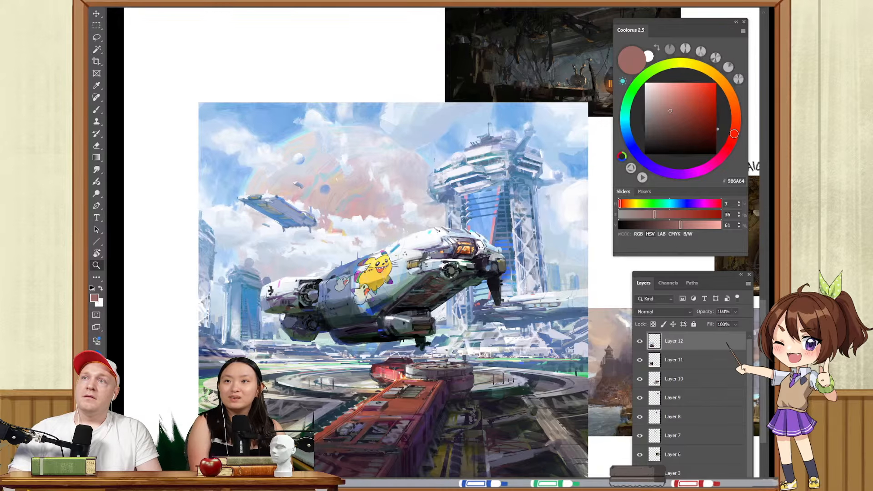
pyautogui.moveTo(344, 102); pyautogui.dragTo(359, 198)
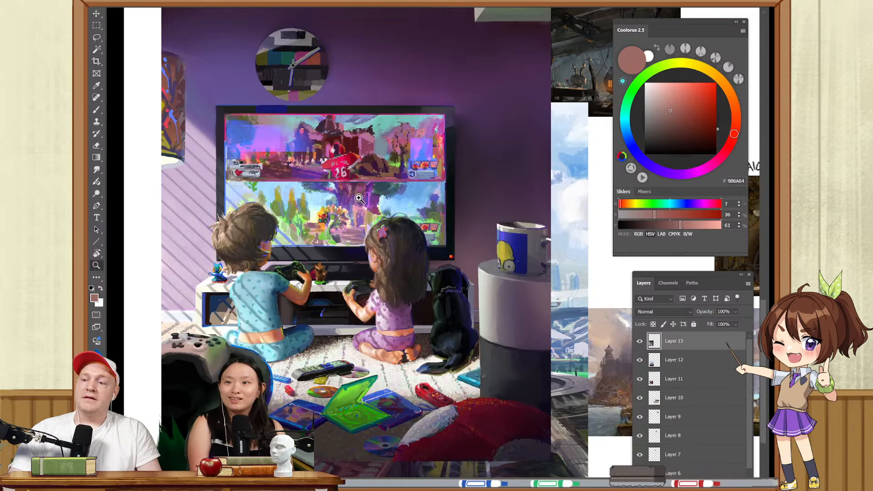
pyautogui.moveTo(388, 228)
pyautogui.mouseDown()
pyautogui.moveTo(439, 341)
pyautogui.moveTo(423, 354)
pyautogui.mouseUp()
pyautogui.moveTo(333, 272); pyautogui.dragTo(386, 277)
pyautogui.moveTo(399, 332); pyautogui.dragTo(385, 196)
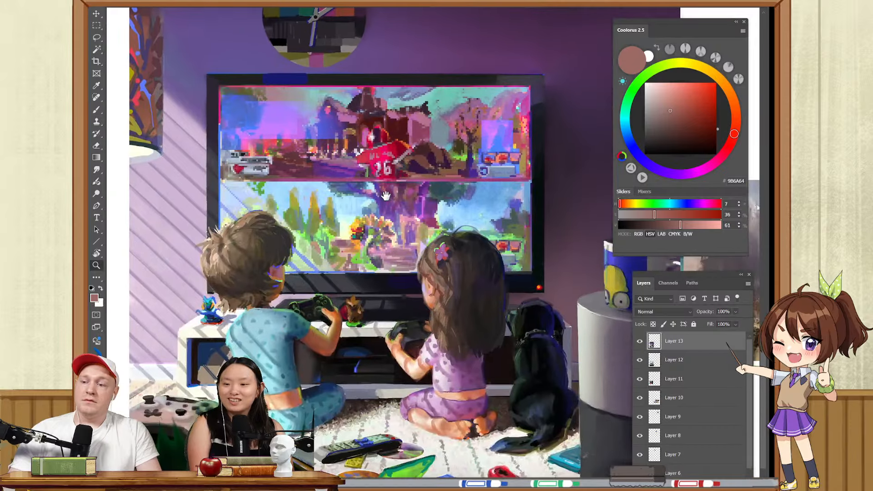
pyautogui.click(368, 225)
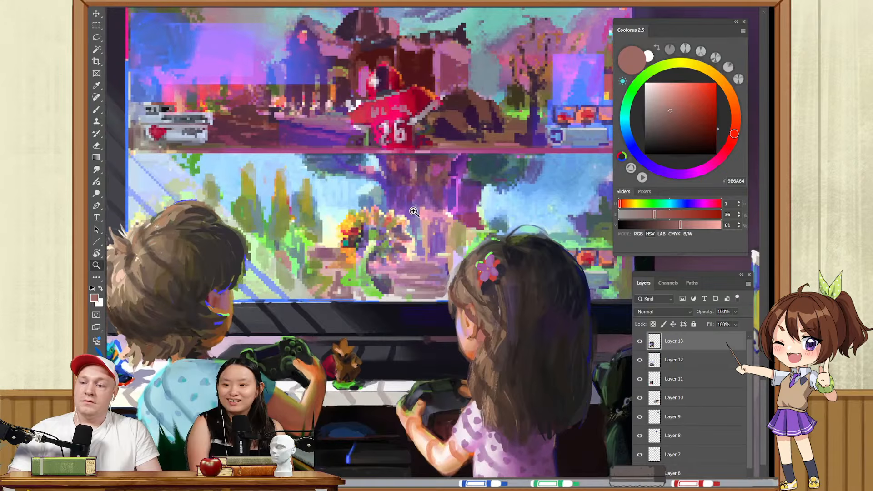
pyautogui.moveTo(362, 272); pyautogui.dragTo(394, 182)
pyautogui.moveTo(541, 352); pyautogui.dragTo(402, 251)
# - Examine the brushwork on the boy's spotted blue shirt in the living-room painting
pyautogui.moveTo(394, 293); pyautogui.dragTo(376, 290)
pyautogui.moveTo(270, 268); pyautogui.dragTo(481, 289)
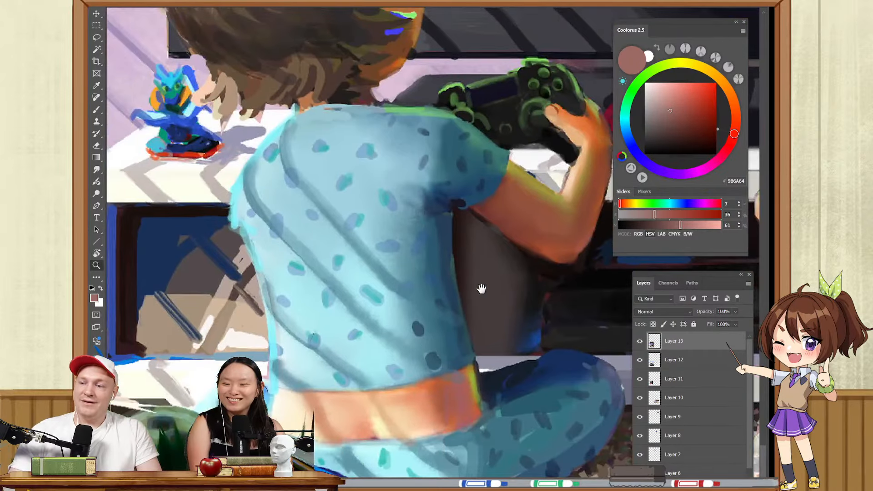
pyautogui.moveTo(342, 264); pyautogui.dragTo(358, 264)
pyautogui.moveTo(343, 175); pyautogui.dragTo(376, 290)
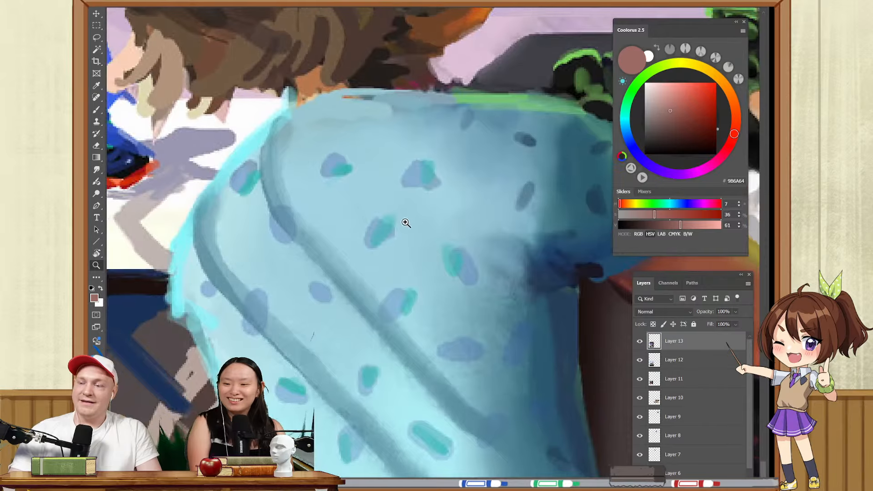
pyautogui.moveTo(406, 223); pyautogui.dragTo(364, 225)
pyautogui.moveTo(400, 241); pyautogui.dragTo(355, 378)
pyautogui.moveTo(407, 307); pyautogui.dragTo(357, 307)
pyautogui.moveTo(475, 306); pyautogui.dragTo(323, 284)
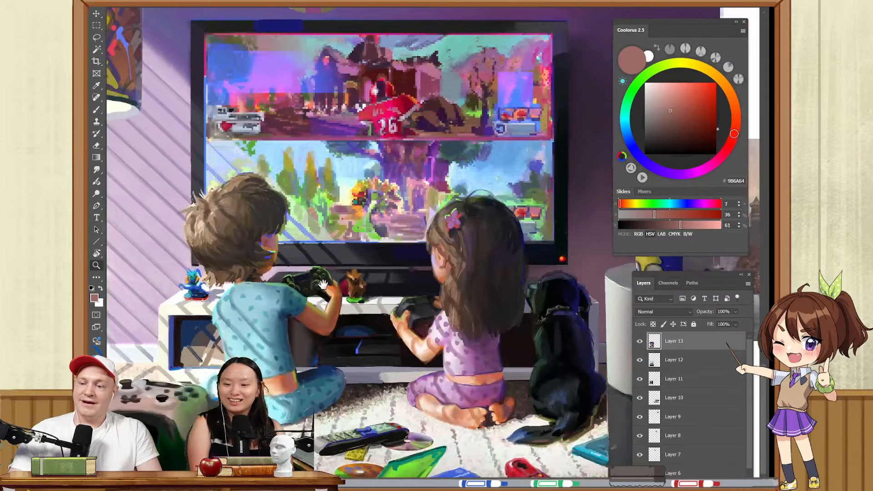
# - Try a brush stroke on the open green disc case lying on the rug
pyautogui.moveTo(396, 403); pyautogui.dragTo(390, 160)
pyautogui.moveTo(404, 247); pyautogui.dragTo(432, 247)
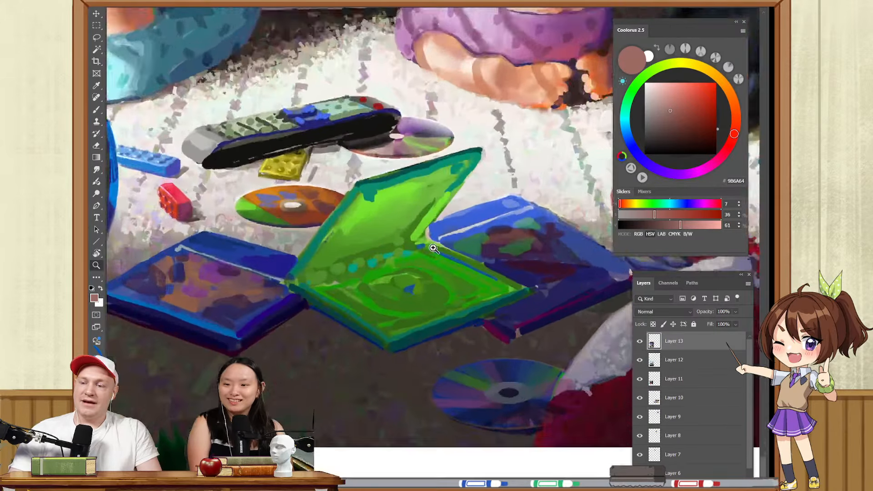
pyautogui.click(433, 247)
pyautogui.press('b')
pyautogui.rightClick(384, 188)
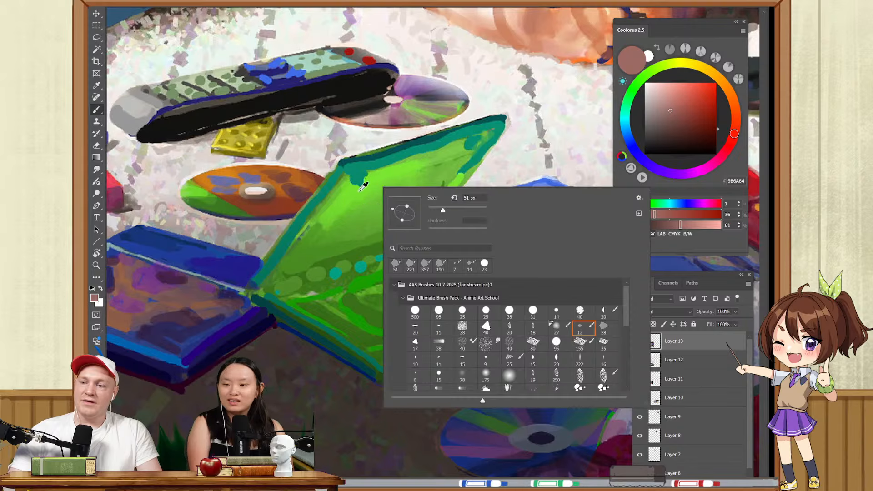
pyautogui.click(364, 186)
pyautogui.moveTo(349, 164)
pyautogui.mouseDown()
pyautogui.moveTo(266, 291)
pyautogui.moveTo(450, 200)
pyautogui.moveTo(318, 164)
pyautogui.mouseUp()
pyautogui.hotkey('ctrl', 'z')
# - Paste the futuristic city street painting as a new layer and delete the layer holding the living-room painting
pyautogui.press('z')
pyautogui.moveTo(339, 32); pyautogui.dragTo(318, 294)
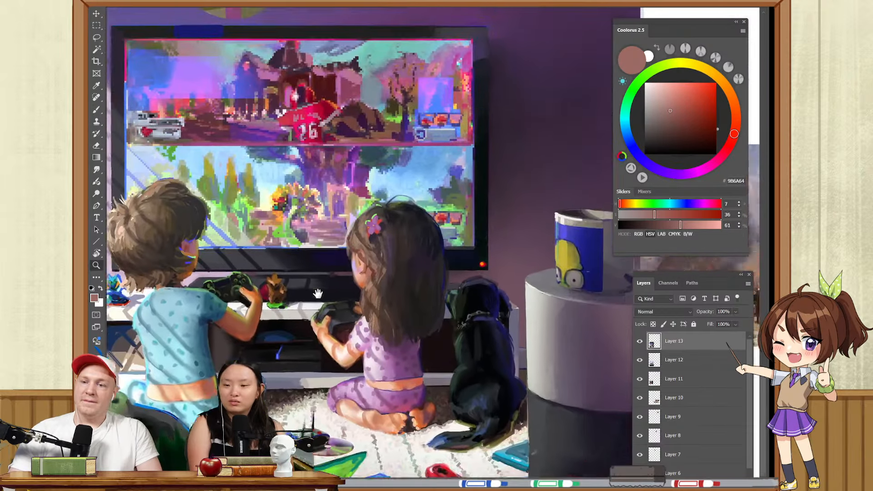
pyautogui.moveTo(356, 255); pyautogui.dragTo(340, 259)
pyautogui.moveTo(293, 245); pyautogui.dragTo(340, 295)
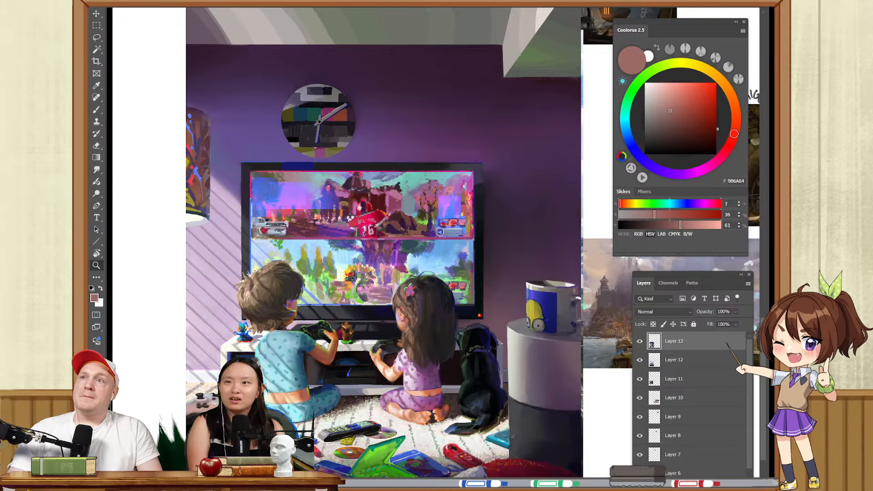
pyautogui.hotkey('ctrl', 'v')
pyautogui.moveTo(336, 167)
pyautogui.mouseDown()
pyautogui.moveTo(368, 334)
pyautogui.moveTo(383, 292)
pyautogui.mouseUp()
pyautogui.click(665, 357)
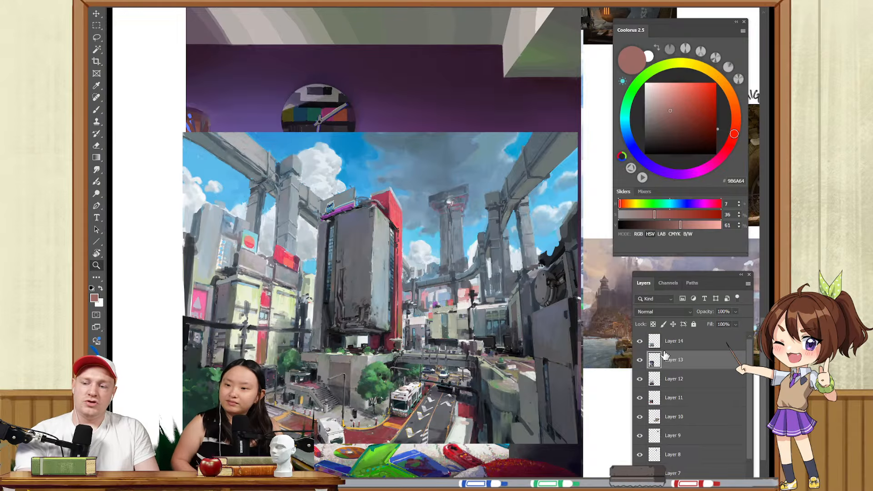
pyautogui.press('Delete')
# - Reset the brush colours to black and white and select the city painting's layer for marking the tower
pyautogui.moveTo(406, 327); pyautogui.dragTo(414, 327)
pyautogui.moveTo(411, 352); pyautogui.dragTo(426, 329)
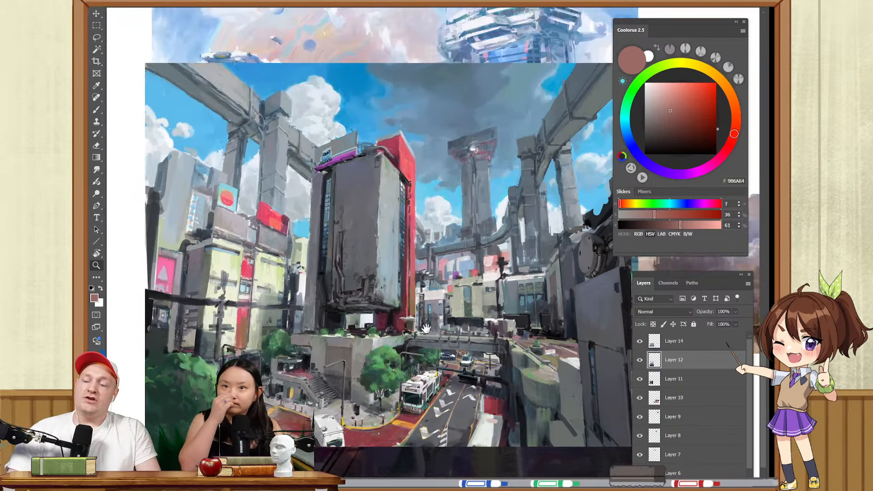
pyautogui.moveTo(359, 221); pyautogui.dragTo(383, 218)
pyautogui.press('b')
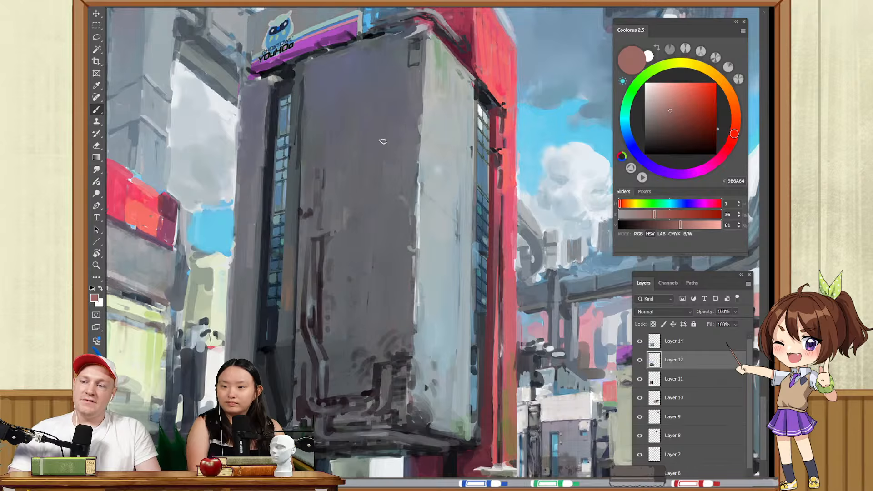
pyautogui.press('d')
pyautogui.keyDown('ctrl'); pyautogui.rightClick(376, 166); pyautogui.keyUp('ctrl')
pyautogui.click(400, 169)
# - Try marking the tower's dark face in black and white and circling its lit side in white
pyautogui.moveTo(387, 108); pyautogui.dragTo(352, 190)
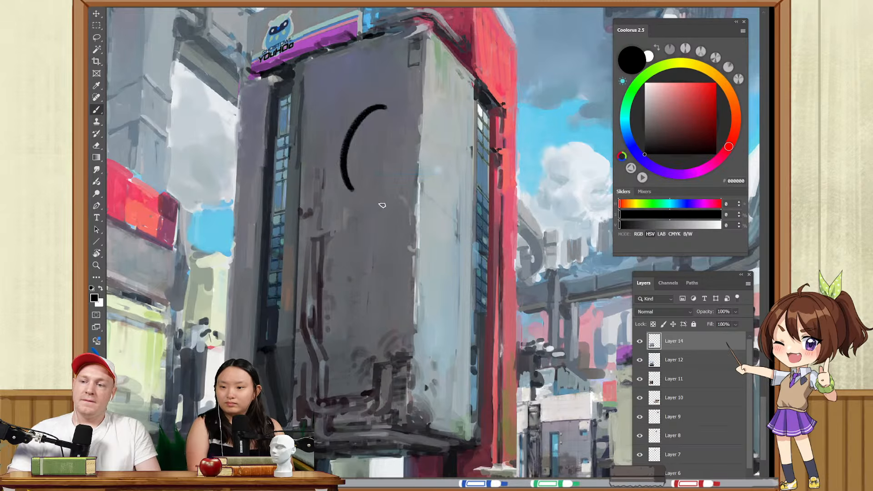
pyautogui.hotkey('ctrl', 'z')
pyautogui.press('x')
pyautogui.moveTo(372, 98)
pyautogui.mouseDown()
pyautogui.moveTo(375, 197)
pyautogui.moveTo(349, 125)
pyautogui.moveTo(367, 178)
pyautogui.mouseUp()
pyautogui.hotkey('ctrl', 'z')
pyautogui.moveTo(431, 133)
pyautogui.mouseDown()
pyautogui.moveTo(423, 248)
pyautogui.moveTo(434, 128)
pyautogui.mouseUp()
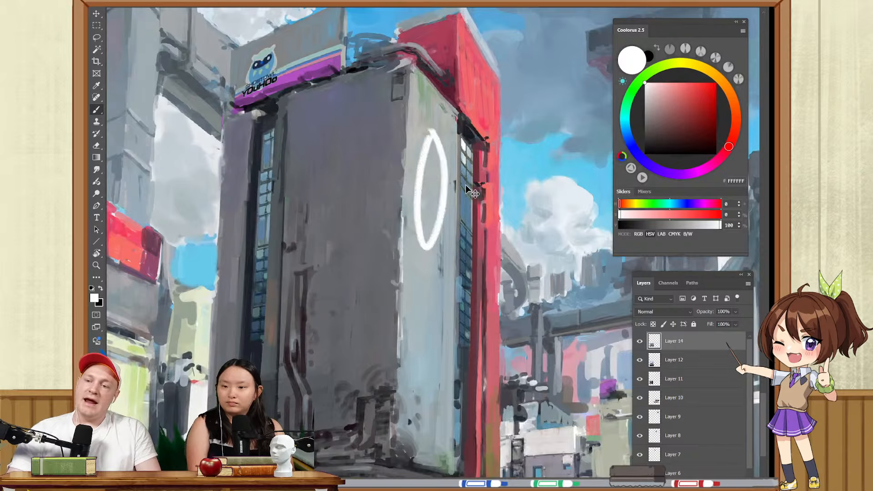
pyautogui.hotkey('ctrl', 'z')
# - Circle the open base of the tower in white and remove the mark again
pyautogui.moveTo(493, 264); pyautogui.dragTo(473, 111)
pyautogui.moveTo(363, 280)
pyautogui.mouseDown()
pyautogui.moveTo(453, 195)
pyautogui.moveTo(315, 239)
pyautogui.moveTo(504, 191)
pyautogui.moveTo(350, 198)
pyautogui.mouseUp()
pyautogui.moveTo(328, 309); pyautogui.dragTo(364, 214)
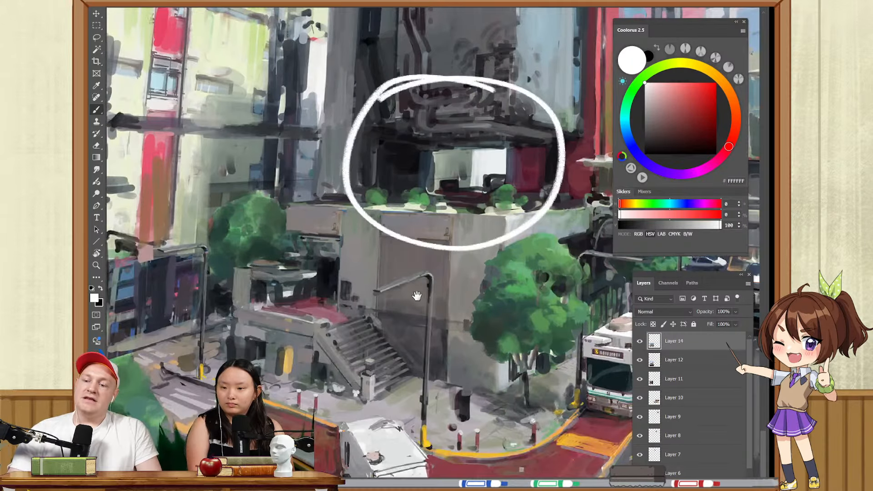
pyautogui.moveTo(416, 296); pyautogui.dragTo(219, 229)
pyautogui.moveTo(500, 314); pyautogui.dragTo(374, 383)
pyautogui.hotkey('ctrl', 'z')
# - Examine the city painting's pillars, overpasses, distant buildings, foreground machinery and billboards
pyautogui.moveTo(439, 288); pyautogui.dragTo(326, 388)
pyautogui.moveTo(402, 234); pyautogui.dragTo(389, 255)
pyautogui.moveTo(427, 159); pyautogui.dragTo(368, 253)
pyautogui.moveTo(368, 205); pyautogui.dragTo(424, 335)
pyautogui.moveTo(488, 187); pyautogui.dragTo(442, 261)
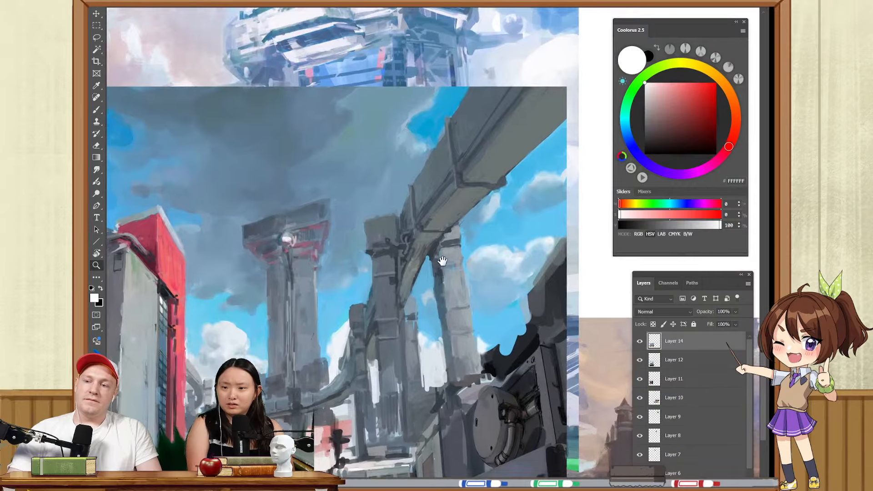
pyautogui.moveTo(354, 401); pyautogui.dragTo(451, 246)
pyautogui.moveTo(497, 365); pyautogui.dragTo(436, 288)
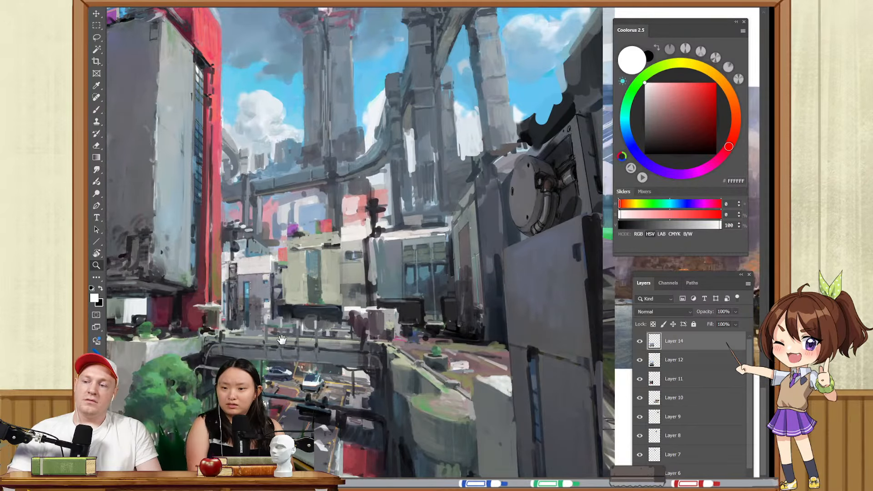
pyautogui.moveTo(286, 340); pyautogui.dragTo(560, 298)
pyautogui.moveTo(245, 272); pyautogui.dragTo(437, 322)
pyautogui.moveTo(462, 203); pyautogui.dragTo(415, 287)
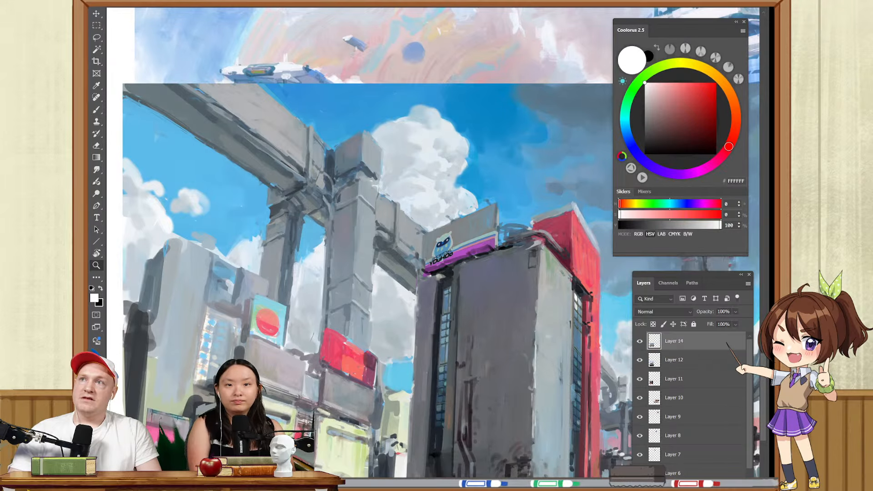
# - Paste the street painting of the grey and red building as a new layer and inspect its foreground red bollards
pyautogui.hotkey('ctrl', 'v')
pyautogui.moveTo(427, 213); pyautogui.dragTo(465, 342)
pyautogui.moveTo(433, 270); pyautogui.dragTo(417, 276)
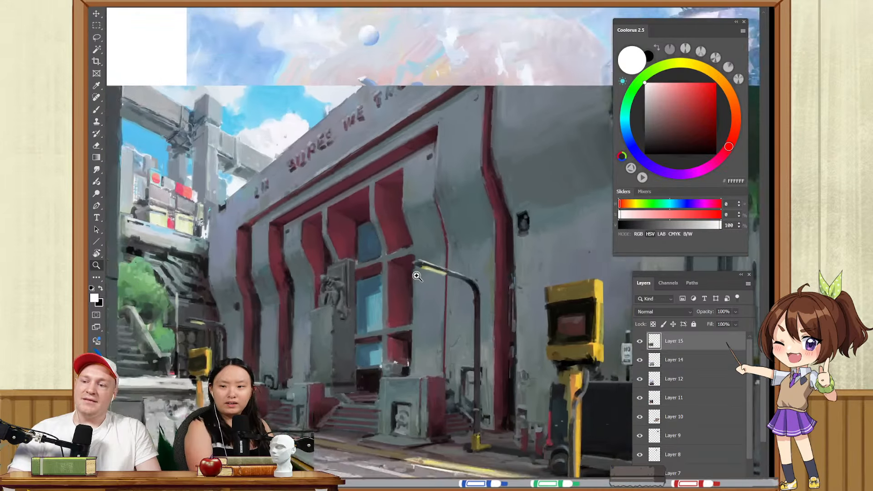
pyautogui.click(422, 281)
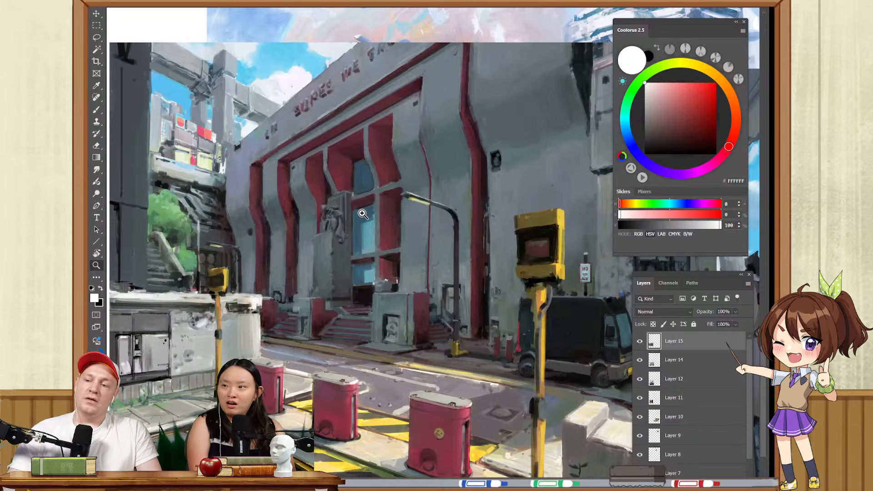
pyautogui.click(453, 431)
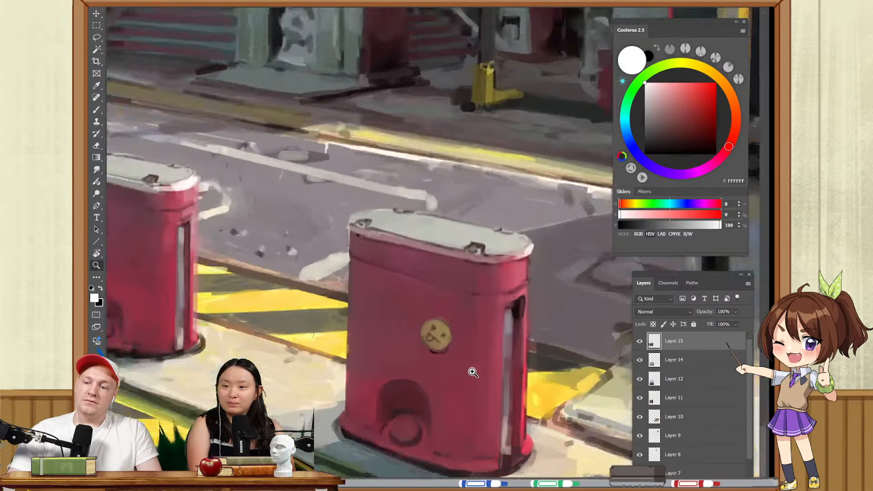
# - Examine the smiley face on the nearest red bollard and the grey and red building behind the bollards
pyautogui.moveTo(473, 371)
pyautogui.mouseDown()
pyautogui.moveTo(495, 362)
pyautogui.moveTo(486, 361)
pyautogui.mouseUp()
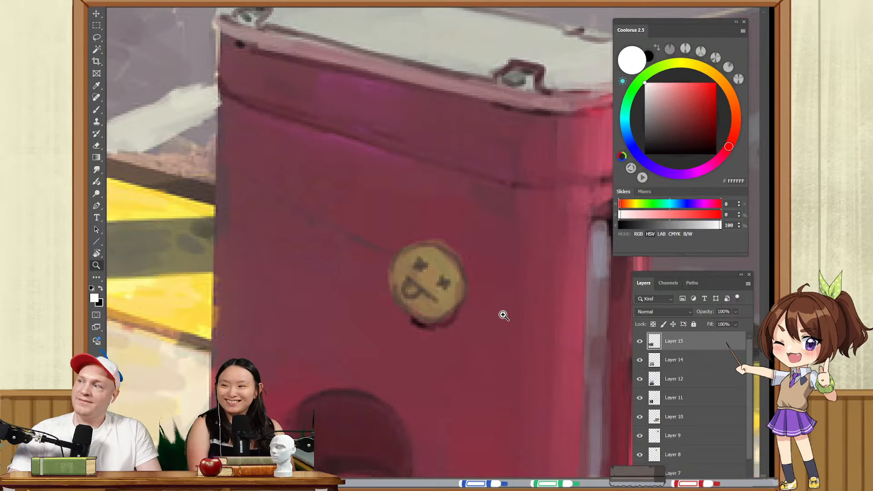
pyautogui.moveTo(504, 315); pyautogui.dragTo(456, 329)
pyautogui.moveTo(401, 304)
pyautogui.mouseDown()
pyautogui.moveTo(443, 332)
pyautogui.moveTo(436, 330)
pyautogui.moveTo(474, 424)
pyautogui.mouseUp()
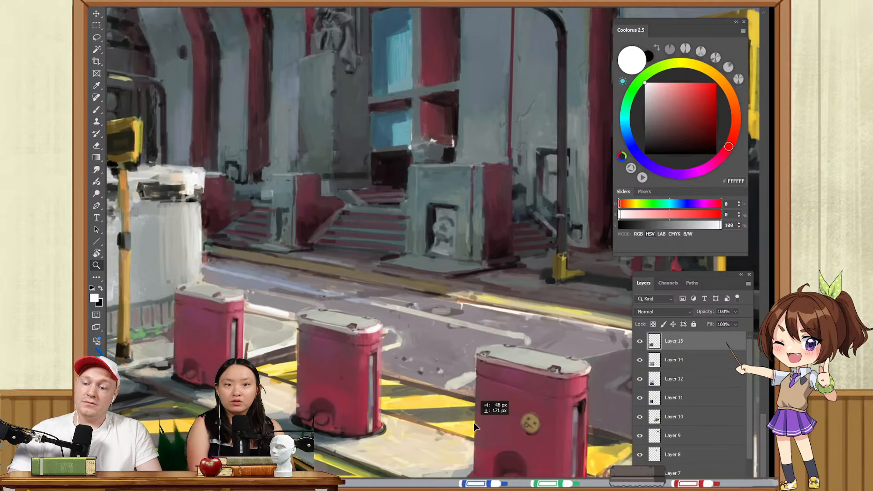
pyautogui.moveTo(464, 369); pyautogui.dragTo(448, 360)
pyautogui.moveTo(432, 312); pyautogui.dragTo(392, 358)
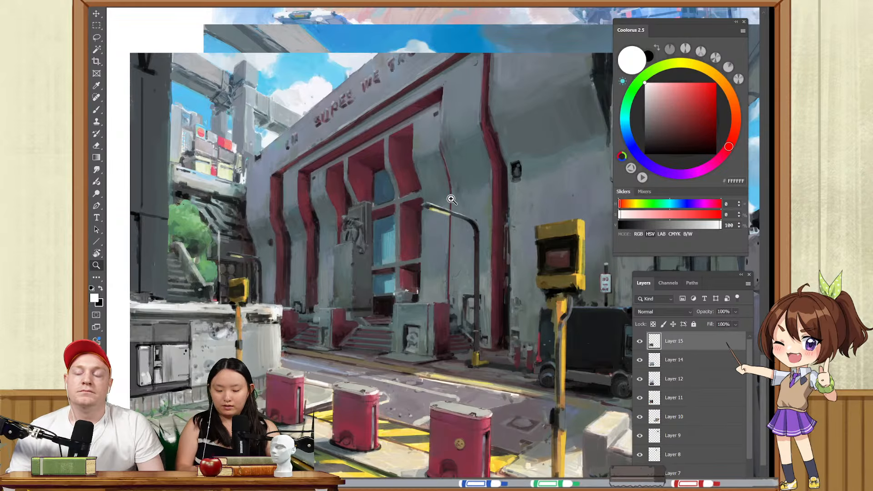
pyautogui.moveTo(450, 199); pyautogui.dragTo(371, 231)
pyautogui.moveTo(400, 125); pyautogui.dragTo(459, 152)
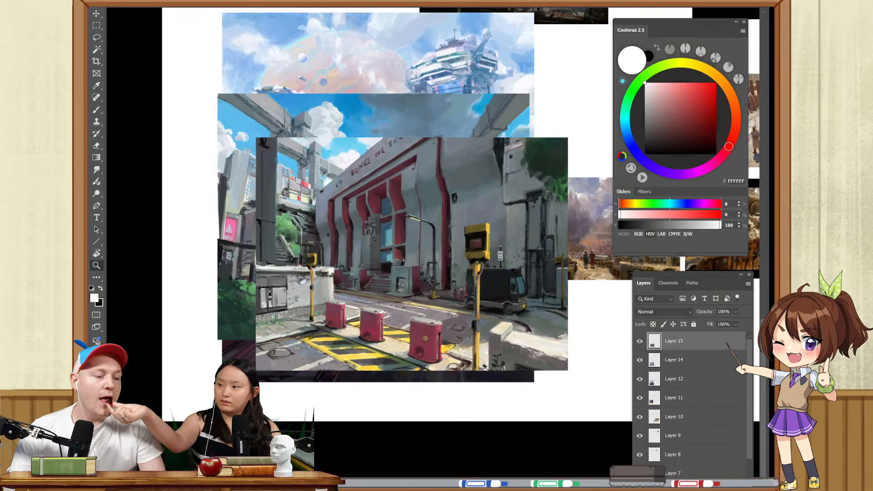
# - Switch to the snowy castle painting with the Dig Inn sign and inspect the snow-covered market roofs behind the fence
pyautogui.hotkey('ctrl', 'Tab')
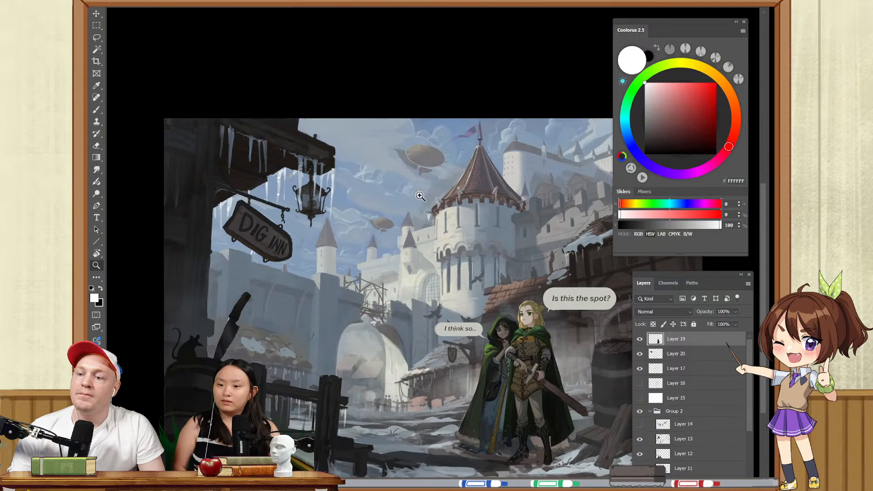
pyautogui.moveTo(496, 272); pyautogui.dragTo(369, 208)
pyautogui.moveTo(338, 167); pyautogui.dragTo(468, 173)
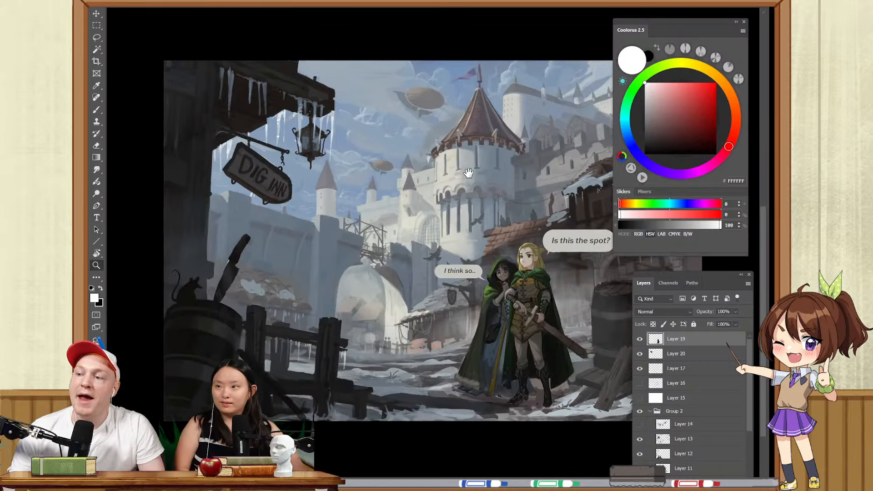
pyautogui.moveTo(281, 310); pyautogui.dragTo(326, 306)
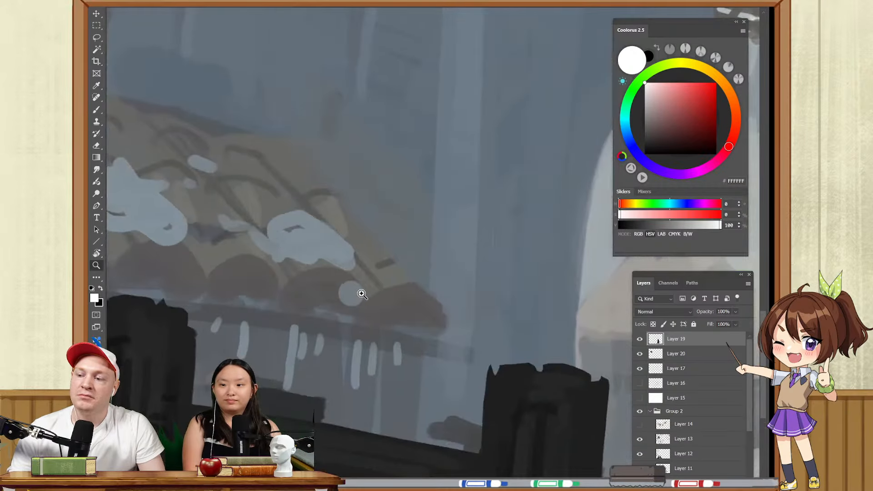
pyautogui.moveTo(380, 282); pyautogui.dragTo(454, 382)
pyautogui.moveTo(471, 273); pyautogui.dragTo(374, 328)
pyautogui.moveTo(514, 312); pyautogui.dragTo(359, 301)
pyautogui.moveTo(514, 294); pyautogui.dragTo(343, 315)
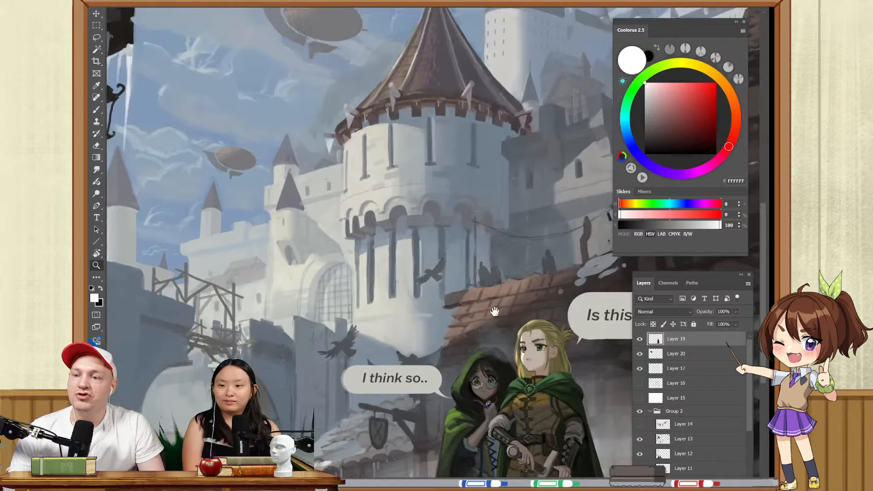
# - Examine the castle walls, the dark timber turret and the snowy roof of the house above the archway
pyautogui.moveTo(495, 311); pyautogui.dragTo(360, 305)
pyautogui.moveTo(460, 247); pyautogui.dragTo(360, 315)
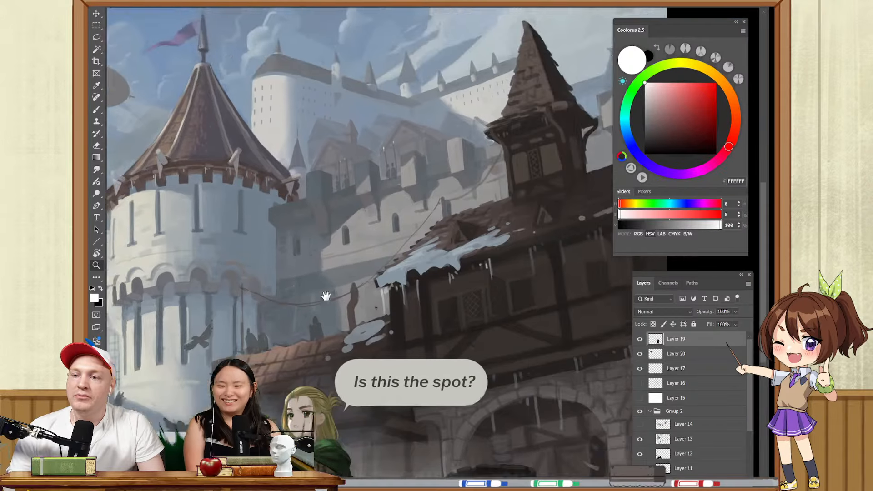
pyautogui.moveTo(368, 258); pyautogui.dragTo(343, 288)
pyautogui.moveTo(499, 122); pyautogui.dragTo(404, 121)
pyautogui.moveTo(446, 313); pyautogui.dragTo(428, 210)
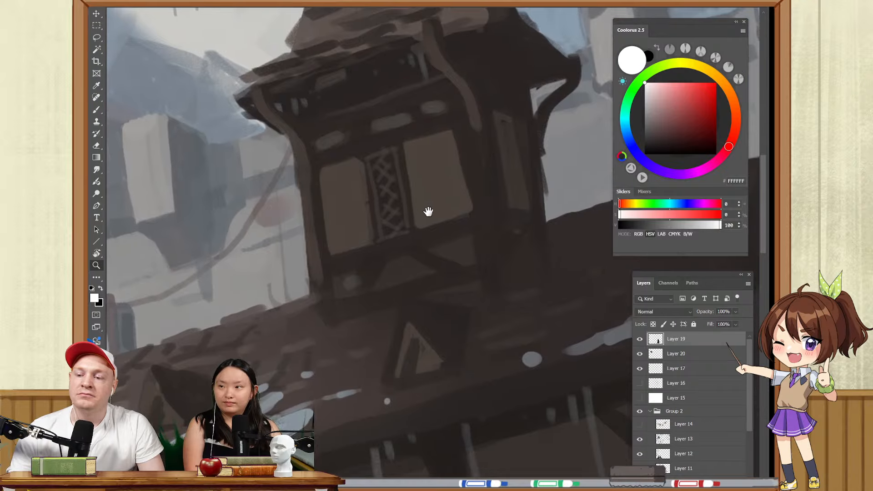
pyautogui.moveTo(444, 243); pyautogui.dragTo(416, 244)
pyautogui.moveTo(328, 306); pyautogui.dragTo(504, 205)
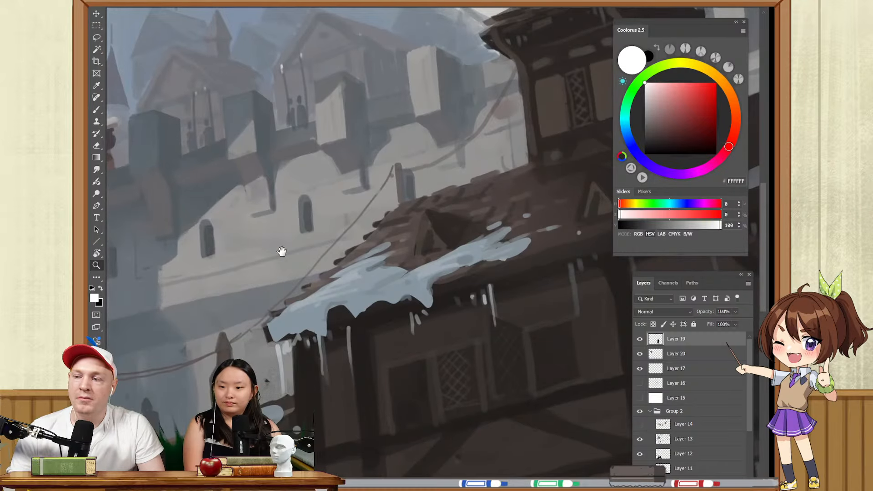
pyautogui.moveTo(282, 252); pyautogui.dragTo(547, 297)
# - Inspect the round castle tower's conical roof, battlements and nearby airship up close
pyautogui.moveTo(375, 149); pyautogui.dragTo(364, 321)
pyautogui.moveTo(295, 338); pyautogui.dragTo(460, 224)
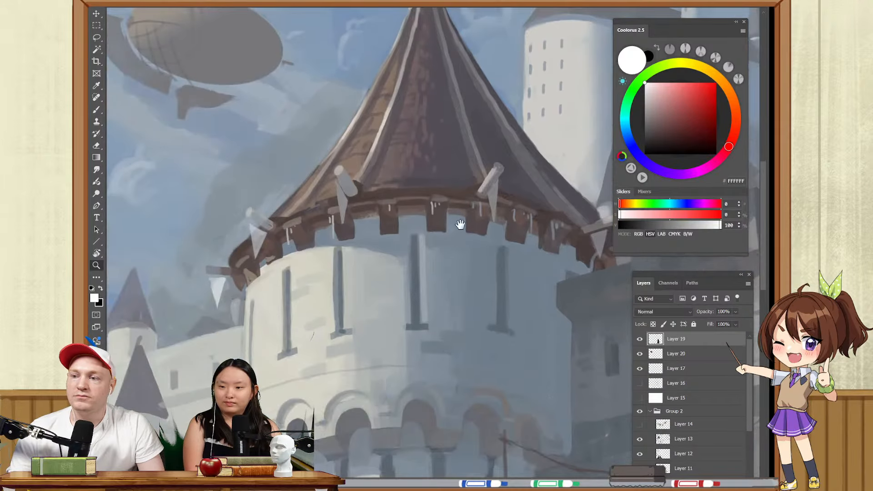
pyautogui.moveTo(204, 186); pyautogui.dragTo(515, 221)
pyautogui.moveTo(432, 275); pyautogui.dragTo(400, 195)
pyautogui.moveTo(444, 255); pyautogui.dragTo(364, 188)
pyautogui.moveTo(378, 299); pyautogui.dragTo(465, 189)
# - Return to the reference canvas and examine the street painting's facade, dark van and pale foreground concrete block
pyautogui.click(442, 5)
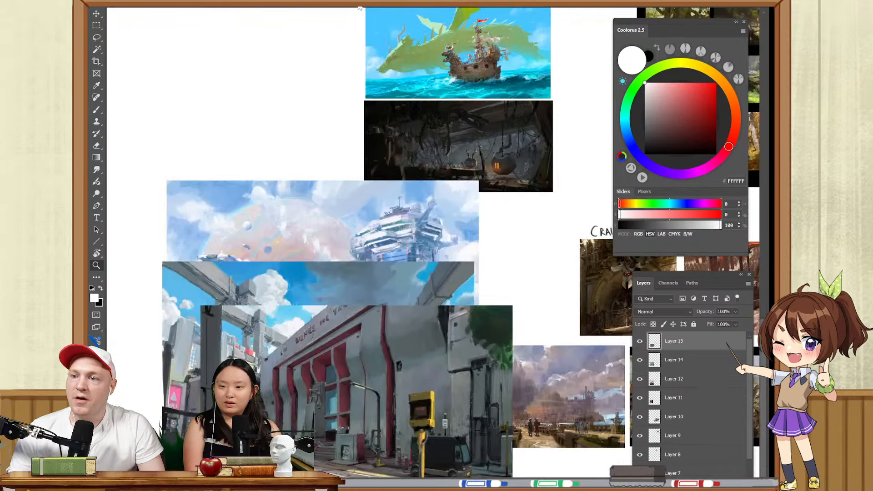
pyautogui.moveTo(352, 371)
pyautogui.mouseDown()
pyautogui.moveTo(403, 388)
pyautogui.moveTo(427, 234)
pyautogui.moveTo(391, 252)
pyautogui.mouseUp()
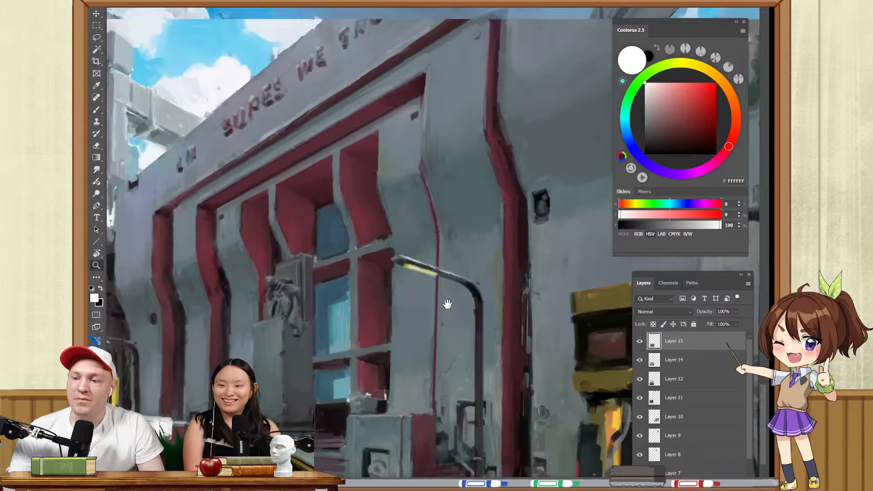
pyautogui.moveTo(446, 304); pyautogui.dragTo(378, 215)
pyautogui.moveTo(502, 369); pyautogui.dragTo(512, 305)
pyautogui.moveTo(540, 357); pyautogui.dragTo(446, 285)
pyautogui.moveTo(478, 325); pyautogui.dragTo(412, 216)
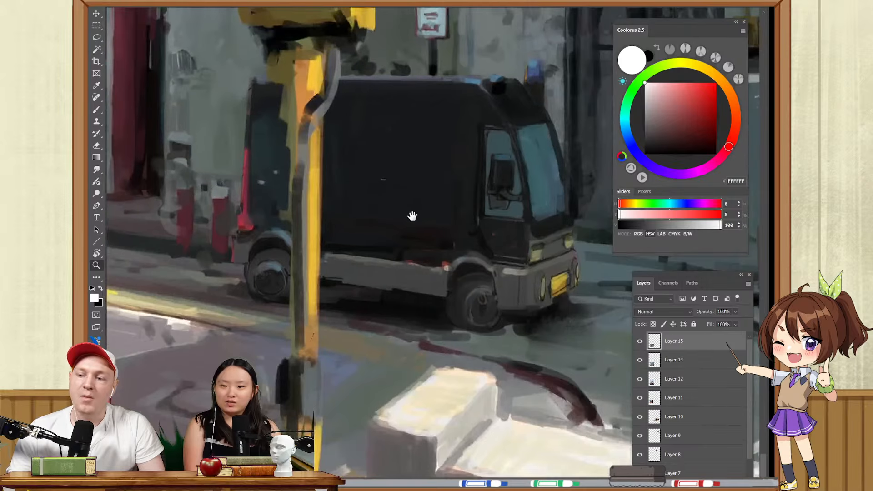
pyautogui.moveTo(523, 428)
pyautogui.mouseDown()
pyautogui.moveTo(443, 333)
pyautogui.moveTo(454, 352)
pyautogui.mouseUp()
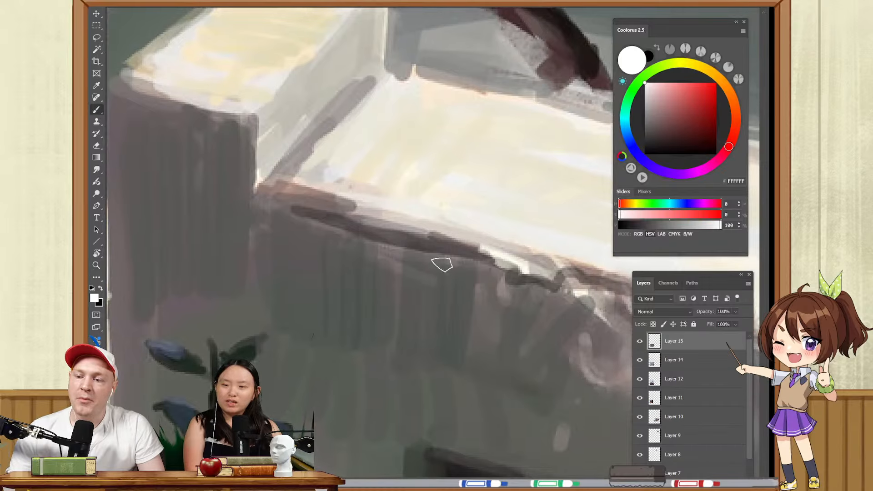
# - Try marking the concrete block in white and black and circling its shaded front face in black
pyautogui.moveTo(438, 186)
pyautogui.mouseDown()
pyautogui.moveTo(286, 221)
pyautogui.moveTo(453, 423)
pyautogui.moveTo(573, 335)
pyautogui.mouseUp()
pyautogui.hotkey('ctrl', 'z')
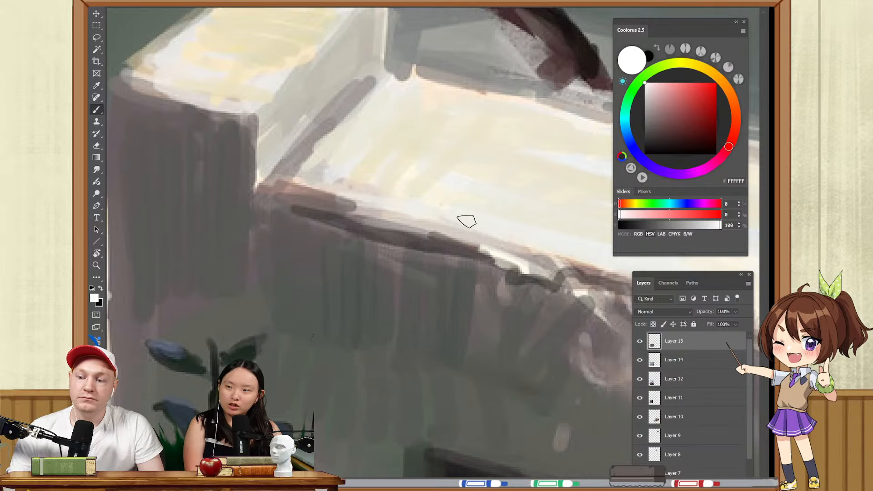
pyautogui.press('x')
pyautogui.moveTo(399, 190)
pyautogui.mouseDown()
pyautogui.moveTo(298, 193)
pyautogui.moveTo(378, 439)
pyautogui.mouseUp()
pyautogui.hotkey('ctrl', 'z')
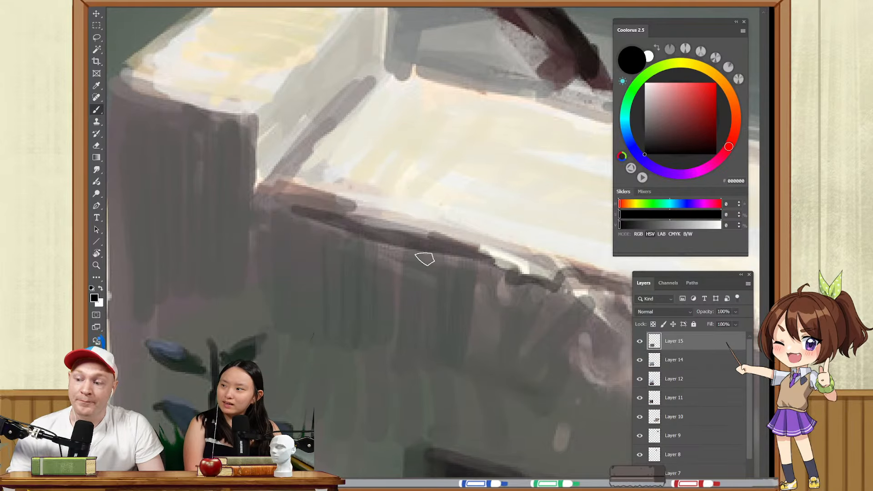
pyautogui.moveTo(253, 204)
pyautogui.mouseDown()
pyautogui.moveTo(224, 312)
pyautogui.moveTo(546, 253)
pyautogui.moveTo(257, 256)
pyautogui.mouseUp()
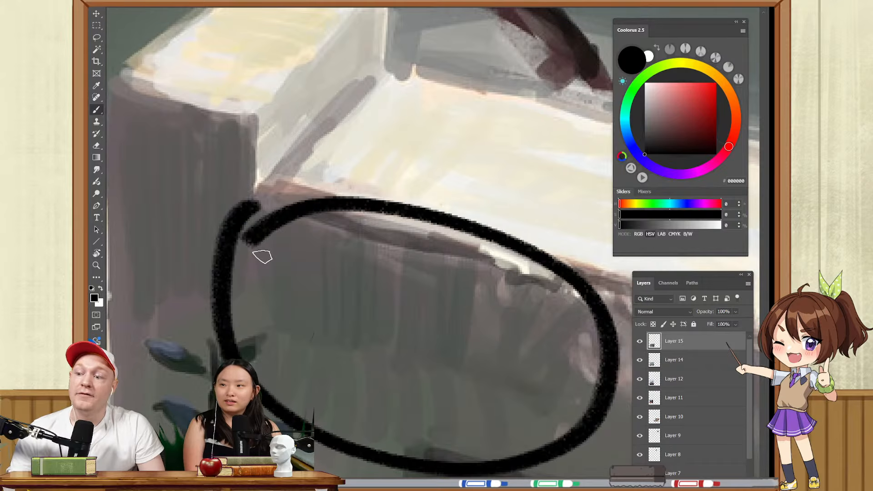
pyautogui.hotkey('ctrl', 'z')
pyautogui.moveTo(385, 176)
pyautogui.mouseDown()
pyautogui.moveTo(344, 181)
pyautogui.moveTo(446, 472)
pyautogui.moveTo(312, 186)
pyautogui.mouseUp()
pyautogui.hotkey('ctrl', 'z')
# - Try tracing the concrete block's shadow edge and the brushwork on its dark front face in black
pyautogui.moveTo(400, 236); pyautogui.dragTo(348, 170)
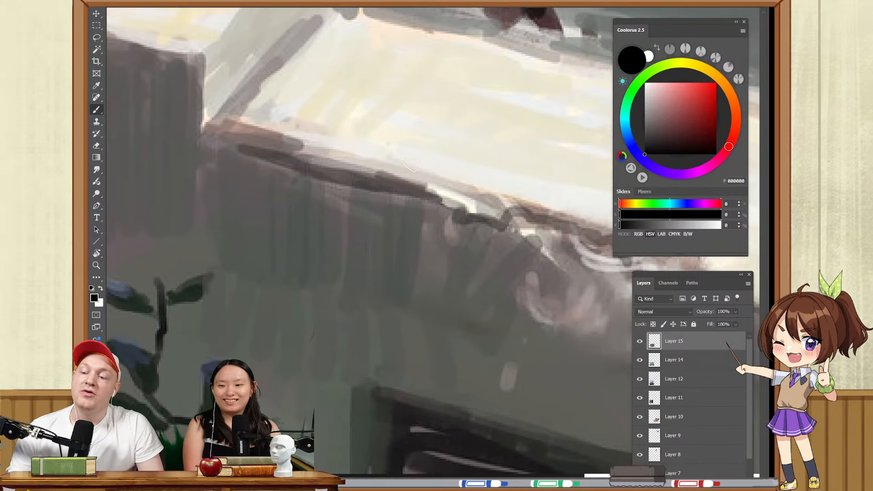
pyautogui.moveTo(407, 150)
pyautogui.mouseDown()
pyautogui.moveTo(387, 367)
pyautogui.moveTo(399, 369)
pyautogui.mouseUp()
pyautogui.hotkey('ctrl', 'z')
pyautogui.hotkey('ctrl', 'z')
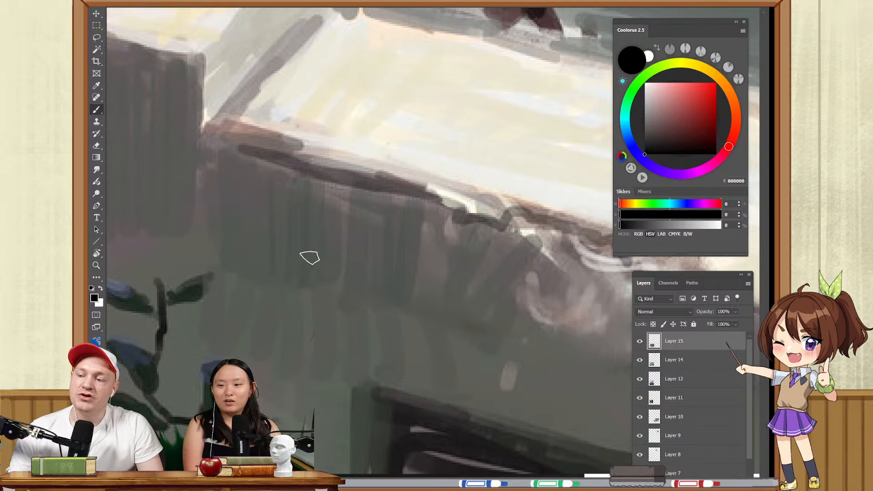
pyautogui.moveTo(238, 151)
pyautogui.mouseDown()
pyautogui.moveTo(439, 425)
pyautogui.moveTo(321, 146)
pyautogui.moveTo(266, 150)
pyautogui.mouseUp()
pyautogui.moveTo(222, 166); pyautogui.dragTo(365, 338)
pyautogui.hotkey('ctrl', 'z')
# - Mark the stroke direction on the raised block's lit top with five black lines and remove them again
pyautogui.moveTo(380, 258); pyautogui.dragTo(386, 299)
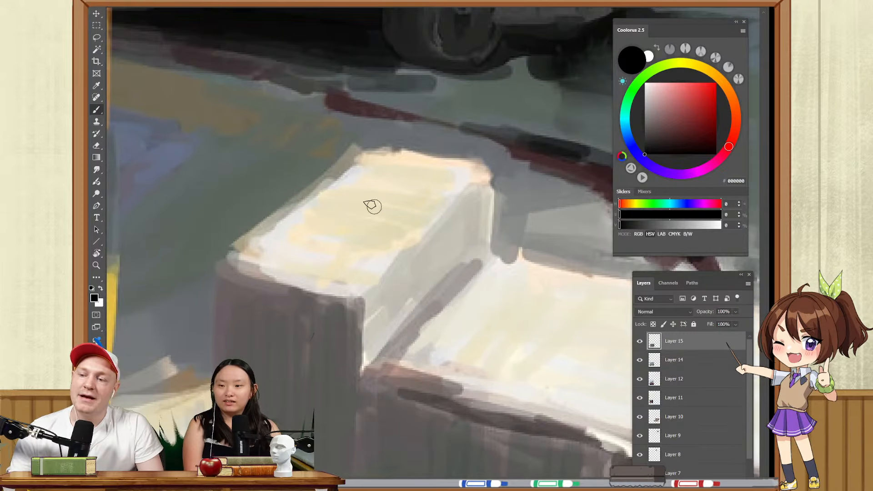
pyautogui.moveTo(341, 182); pyautogui.dragTo(418, 192)
pyautogui.moveTo(300, 194); pyautogui.dragTo(427, 208)
pyautogui.moveTo(295, 210); pyautogui.dragTo(375, 223)
pyautogui.moveTo(273, 229); pyautogui.dragTo(346, 239)
pyautogui.moveTo(218, 245); pyautogui.dragTo(318, 264)
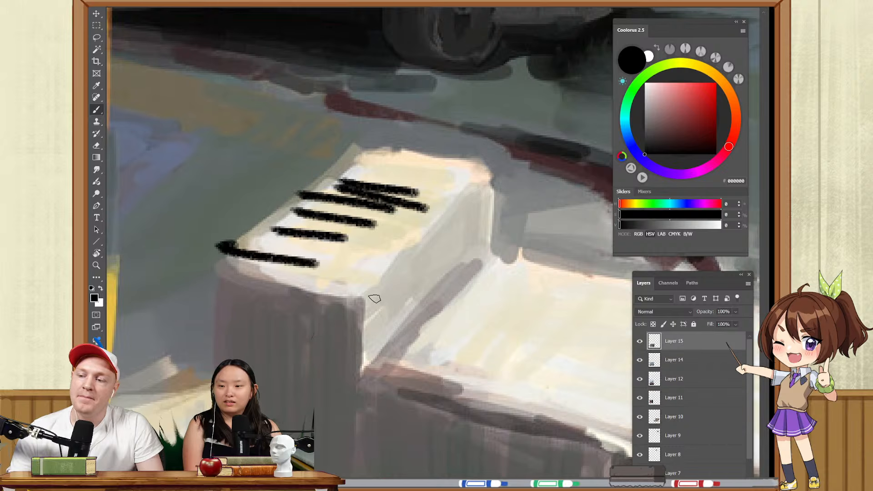
pyautogui.hotkey('ctrl', 'z')
pyautogui.hotkey('ctrl', 'z')
pyautogui.hotkey('ctrl', 'z')
pyautogui.hotkey('ctrl', 'z')
pyautogui.hotkey('ctrl', 'z')
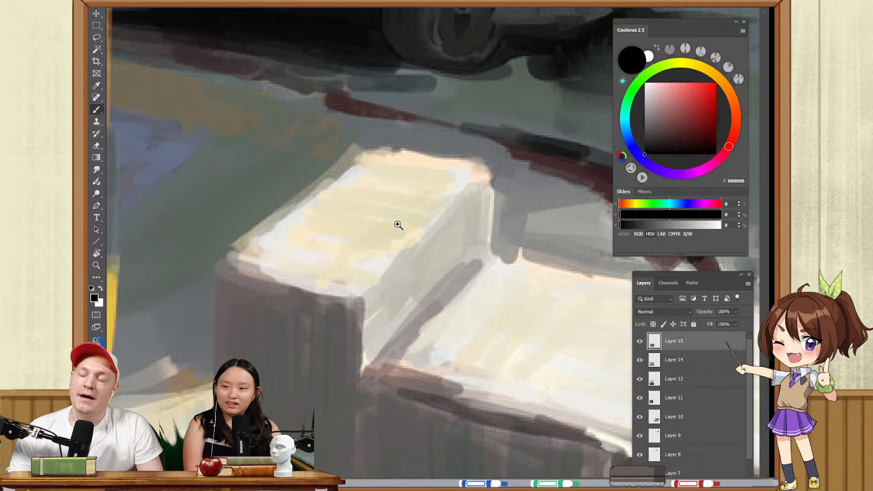
# - Trace the visible brushstrokes in black on the grey wall between the red column and the yellow sign box
pyautogui.moveTo(397, 224); pyautogui.dragTo(296, 311)
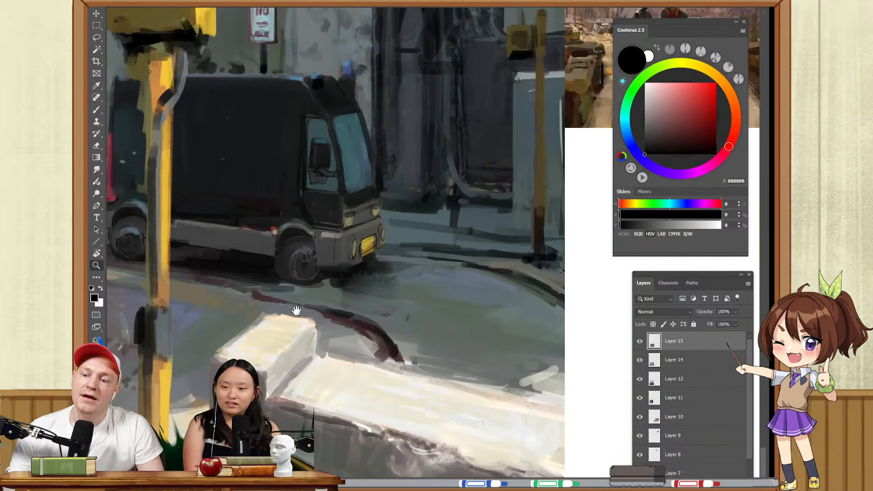
pyautogui.moveTo(349, 225); pyautogui.dragTo(313, 341)
pyautogui.moveTo(209, 233); pyautogui.dragTo(320, 350)
pyautogui.moveTo(199, 313); pyautogui.dragTo(398, 349)
pyautogui.moveTo(325, 241); pyautogui.dragTo(379, 355)
pyautogui.moveTo(379, 284); pyautogui.dragTo(374, 427)
pyautogui.press('b')
pyautogui.moveTo(441, 108); pyautogui.dragTo(404, 212)
pyautogui.moveTo(429, 89); pyautogui.dragTo(392, 179)
pyautogui.moveTo(376, 90); pyautogui.dragTo(370, 177)
pyautogui.moveTo(340, 104); pyautogui.dragTo(344, 207)
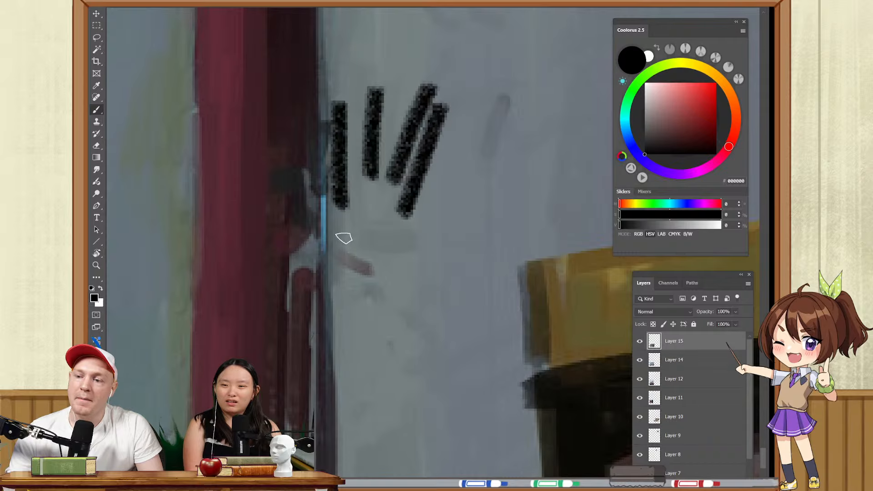
pyautogui.moveTo(328, 240)
pyautogui.mouseDown()
pyautogui.moveTo(407, 248)
pyautogui.moveTo(367, 274)
pyautogui.mouseUp()
pyautogui.moveTo(384, 290); pyautogui.dragTo(415, 324)
pyautogui.moveTo(505, 106); pyautogui.dragTo(490, 181)
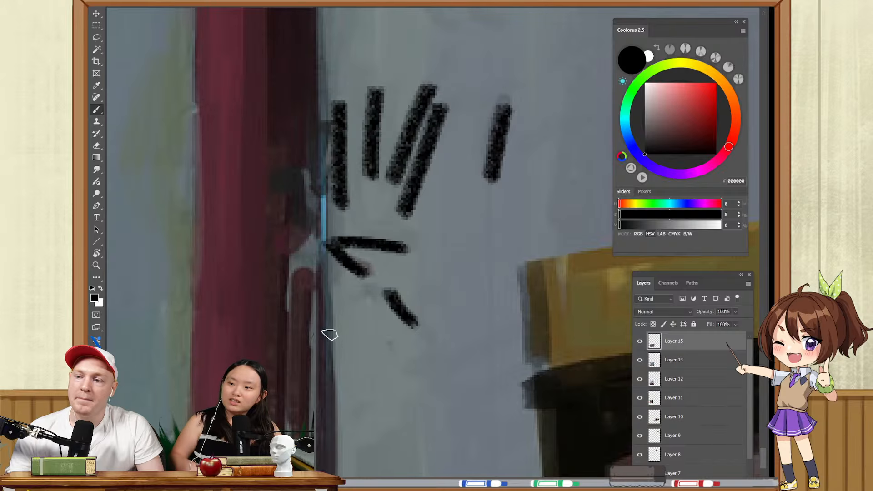
# - Undo all the black strokes traced on the grey wall beside the red column
pyautogui.hotkey('ctrl', 'z')
pyautogui.hotkey('ctrl', 'z')
pyautogui.hotkey('ctrl', 'z')
pyautogui.hotkey('ctrl', 'z')
pyautogui.hotkey('ctrl', 'z')
pyautogui.hotkey('ctrl', 'z')
pyautogui.hotkey('ctrl', 'z')
pyautogui.hotkey('ctrl', 'z')
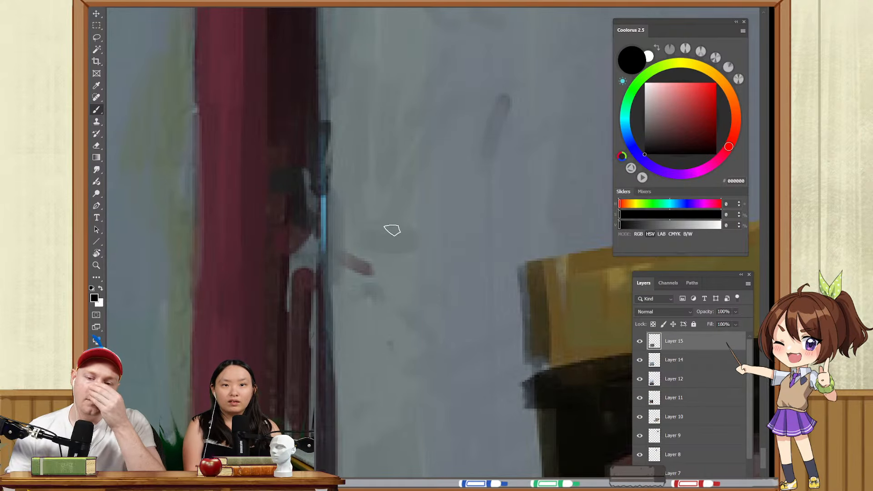
# - Draw a long black curve and a row of short diagonal strokes on the grey wall near the dark wall fixture
pyautogui.moveTo(378, 163); pyautogui.dragTo(226, 390)
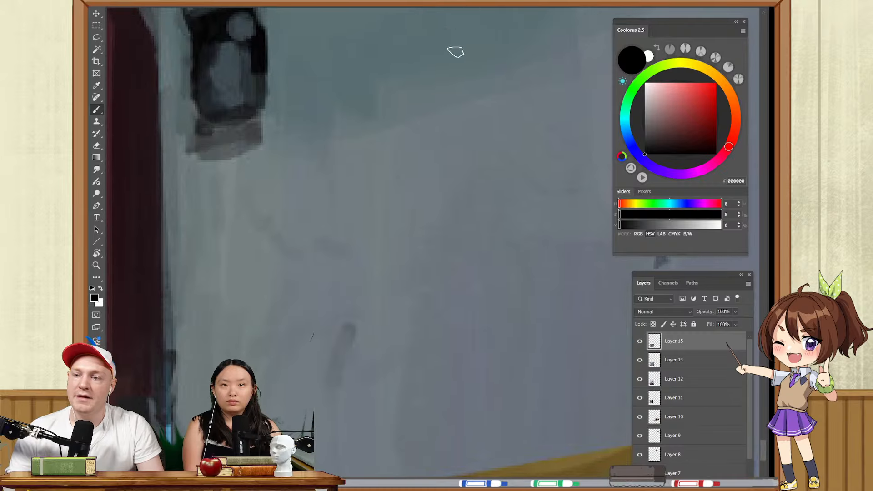
pyautogui.moveTo(450, 33)
pyautogui.mouseDown()
pyautogui.moveTo(454, 241)
pyautogui.moveTo(442, 224)
pyautogui.moveTo(430, 245)
pyautogui.mouseUp()
pyautogui.moveTo(420, 226)
pyautogui.mouseDown()
pyautogui.moveTo(395, 258)
pyautogui.moveTo(360, 265)
pyautogui.mouseUp()
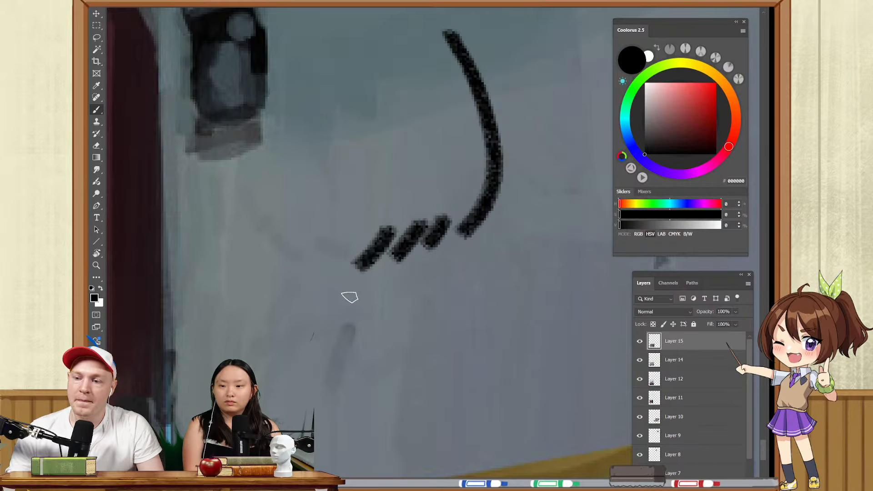
pyautogui.moveTo(428, 252); pyautogui.dragTo(268, 302)
# - Draw a black S-curve beside the first curve, thicken its lower end and add small marks above it
pyautogui.moveTo(344, 75); pyautogui.dragTo(520, 324)
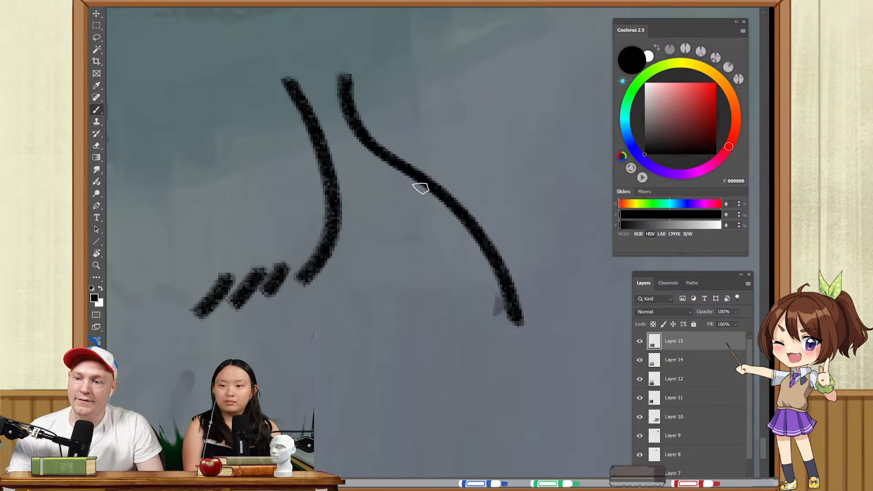
pyautogui.moveTo(419, 187)
pyautogui.mouseDown()
pyautogui.moveTo(503, 305)
pyautogui.moveTo(482, 306)
pyautogui.mouseUp()
pyautogui.moveTo(384, 244); pyautogui.dragTo(404, 301)
pyautogui.moveTo(396, 110); pyautogui.dragTo(392, 143)
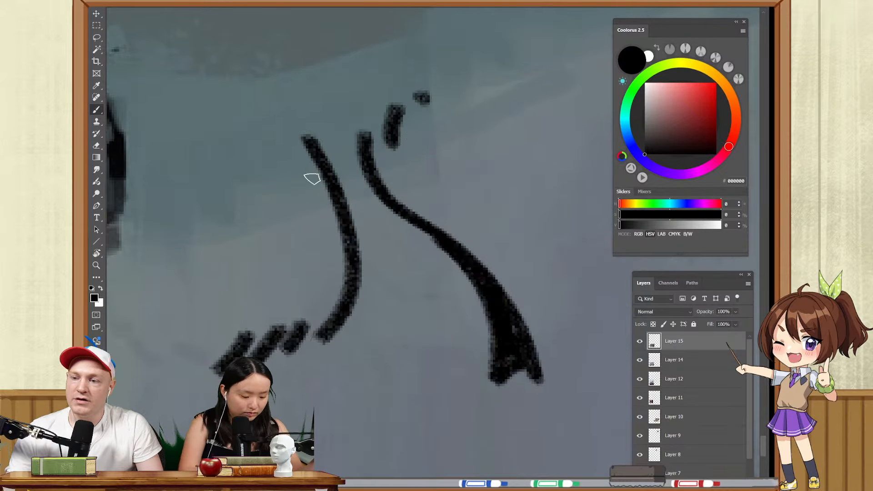
# - Draw a straight vertical black stroke and a curved stroke with a thick lower end beside the dark wall fixture
pyautogui.moveTo(282, 172); pyautogui.dragTo(378, 186)
pyautogui.moveTo(308, 65); pyautogui.dragTo(327, 243)
pyautogui.hotkey('ctrl', 'z')
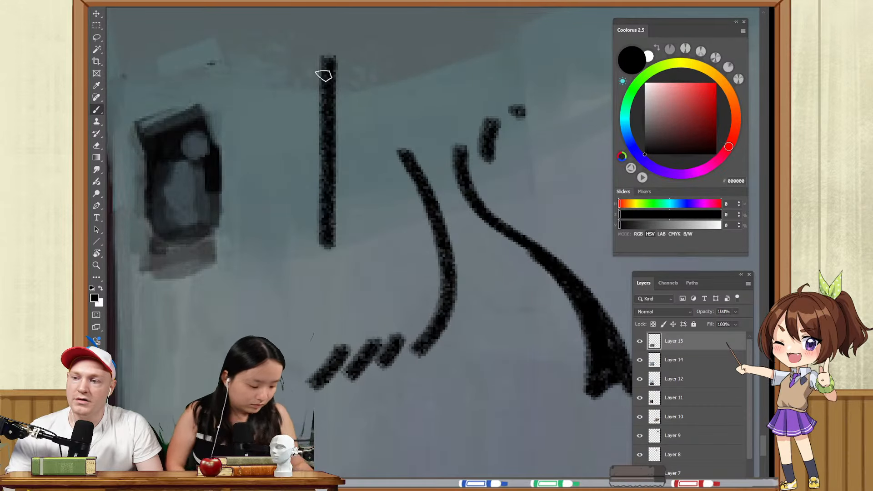
pyautogui.moveTo(287, 86)
pyautogui.mouseDown()
pyautogui.moveTo(250, 263)
pyautogui.moveTo(275, 186)
pyautogui.moveTo(288, 91)
pyautogui.mouseUp()
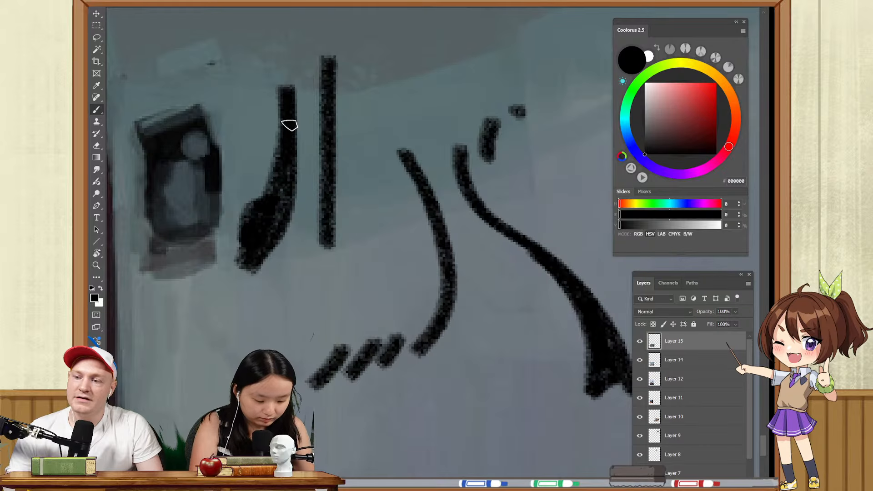
pyautogui.press('z')
pyautogui.moveTo(369, 211); pyautogui.dragTo(318, 212)
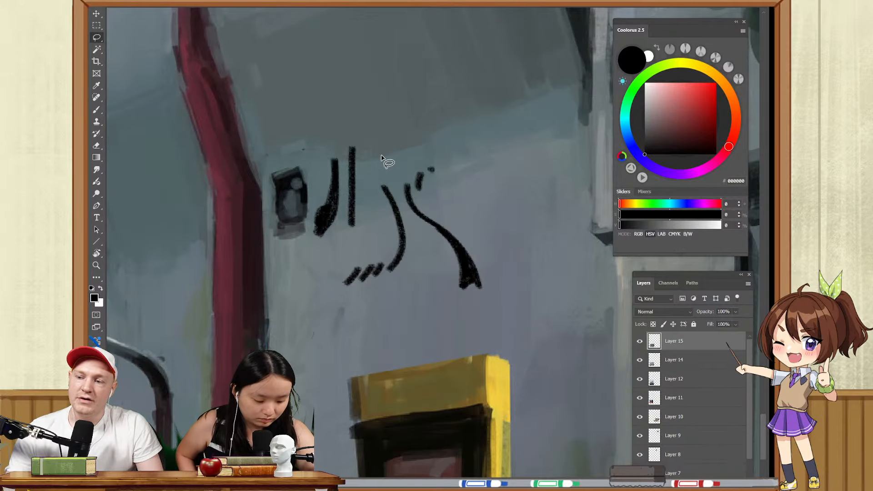
pyautogui.moveTo(312, 156)
pyautogui.mouseDown()
pyautogui.moveTo(502, 292)
pyautogui.moveTo(326, 130)
pyautogui.moveTo(348, 230)
pyautogui.mouseUp()
pyautogui.hotkey('ctrl', 'z')
pyautogui.moveTo(335, 183); pyautogui.dragTo(352, 265)
pyautogui.moveTo(331, 230); pyautogui.dragTo(306, 273)
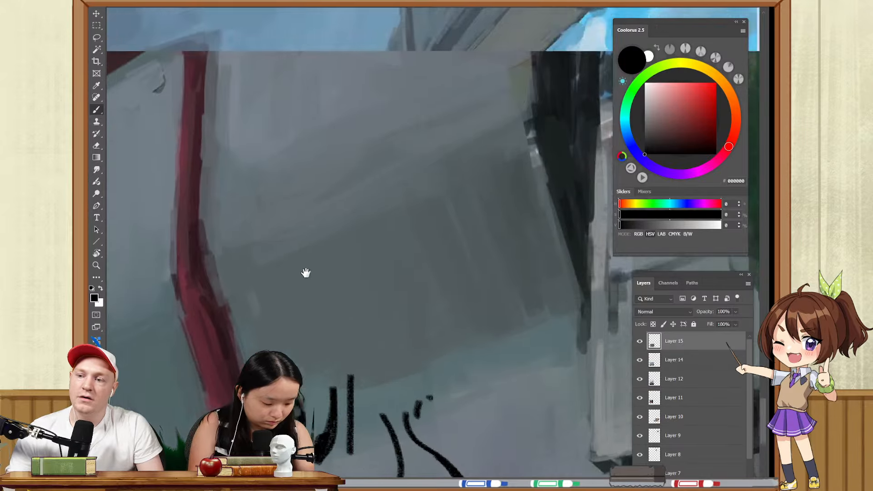
pyautogui.press('z')
pyautogui.moveTo(448, 248); pyautogui.dragTo(428, 240)
pyautogui.moveTo(443, 74); pyautogui.dragTo(516, 345)
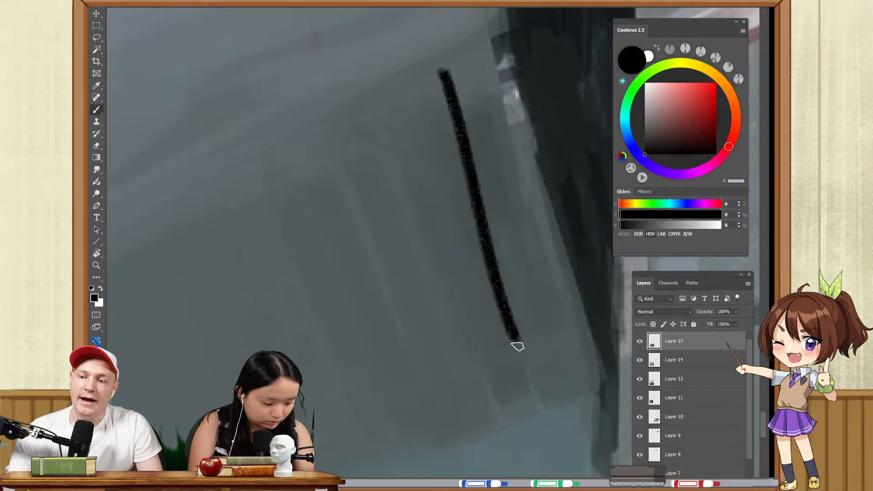
pyautogui.hotkey('ctrl', 'z')
# - Draw four parallel steep diagonal black strokes on the dark upper part of the grey wall
pyautogui.press('z')
pyautogui.moveTo(435, 189); pyautogui.dragTo(419, 202)
pyautogui.moveTo(339, 225); pyautogui.dragTo(410, 269)
pyautogui.moveTo(368, 307)
pyautogui.mouseDown()
pyautogui.moveTo(405, 244)
pyautogui.moveTo(337, 253)
pyautogui.mouseUp()
pyautogui.press('b')
pyautogui.moveTo(407, 118); pyautogui.dragTo(463, 266)
pyautogui.moveTo(426, 120); pyautogui.dragTo(460, 216)
pyautogui.moveTo(442, 83); pyautogui.dragTo(508, 239)
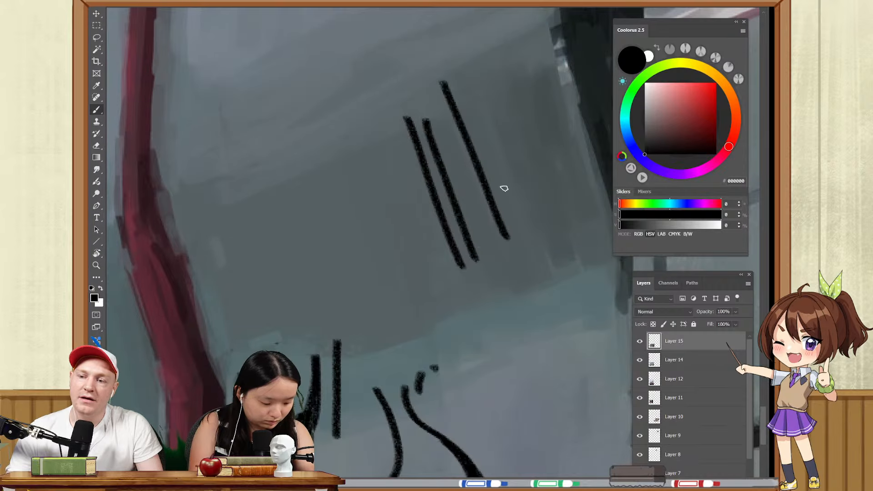
pyautogui.moveTo(480, 85); pyautogui.dragTo(536, 212)
# - Draw four long black strokes rising gently to the right across the lighter top area of the grey wall
pyautogui.moveTo(432, 122); pyautogui.dragTo(421, 273)
pyautogui.moveTo(203, 318); pyautogui.dragTo(454, 201)
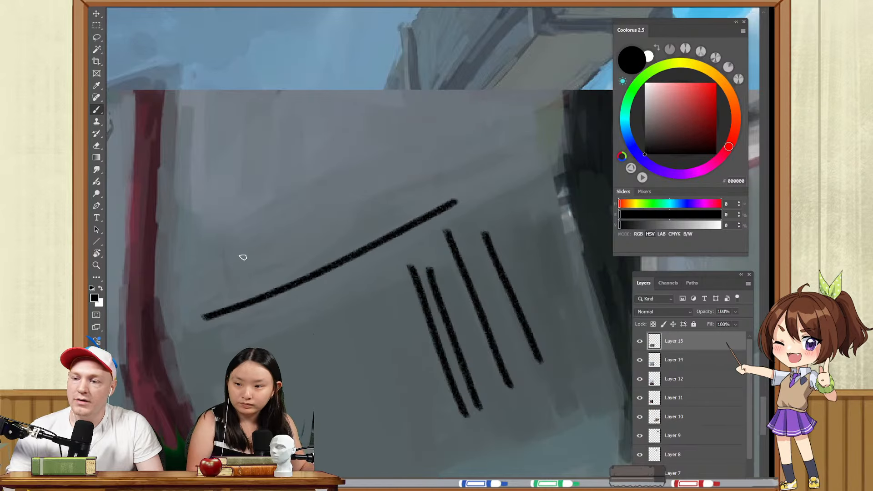
pyautogui.moveTo(241, 257); pyautogui.dragTo(439, 174)
pyautogui.moveTo(266, 226); pyautogui.dragTo(447, 159)
pyautogui.moveTo(249, 211); pyautogui.dragTo(455, 136)
# - Examine the brushwork of the building's lettered facade, red columns, entrance steps, street and red barriers
pyautogui.moveTo(334, 218); pyautogui.dragTo(291, 228)
pyautogui.moveTo(330, 252); pyautogui.dragTo(515, 176)
pyautogui.moveTo(411, 203); pyautogui.dragTo(472, 191)
pyautogui.moveTo(473, 182); pyautogui.dragTo(442, 229)
pyautogui.moveTo(370, 187); pyautogui.dragTo(472, 218)
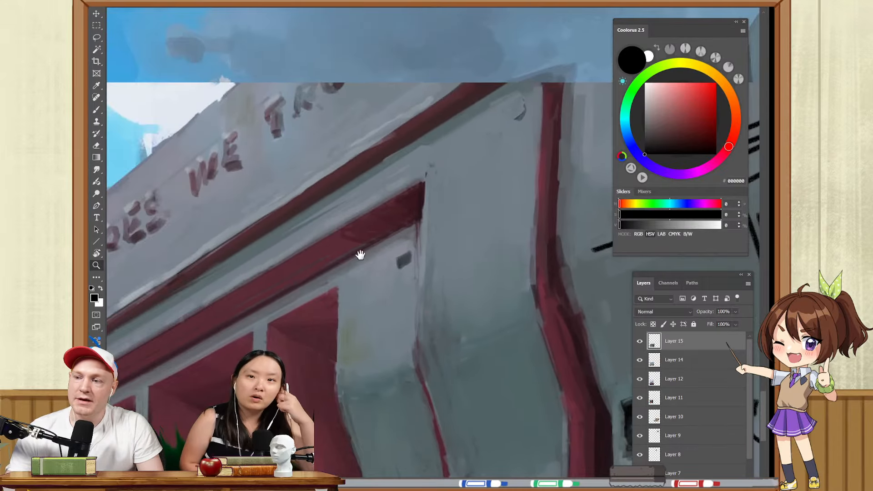
pyautogui.moveTo(286, 287); pyautogui.dragTo(464, 212)
pyautogui.moveTo(337, 257); pyautogui.dragTo(413, 197)
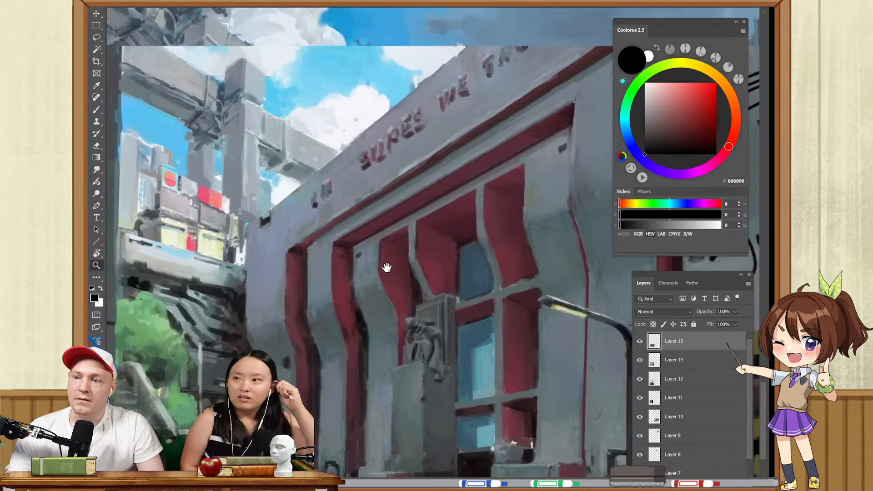
pyautogui.moveTo(386, 267); pyautogui.dragTo(420, 199)
pyautogui.moveTo(284, 256); pyautogui.dragTo(308, 201)
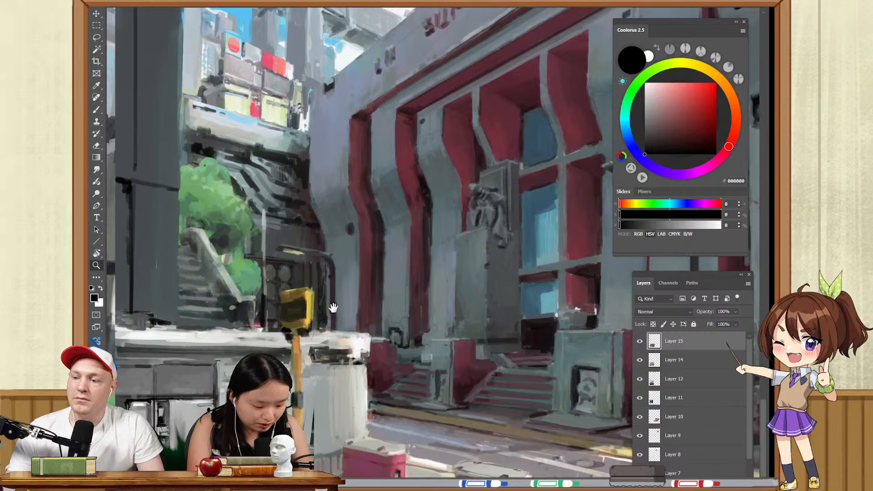
pyautogui.moveTo(333, 308); pyautogui.dragTo(390, 218)
pyautogui.moveTo(435, 313); pyautogui.dragTo(371, 220)
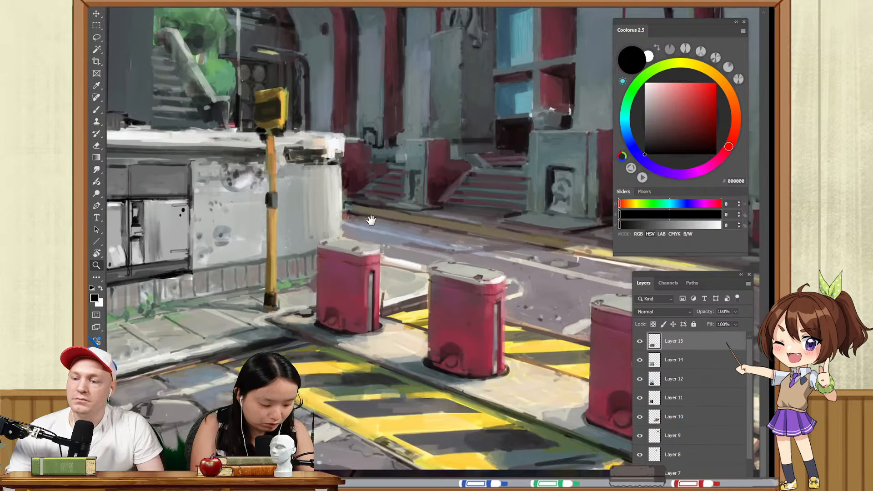
pyautogui.moveTo(492, 191); pyautogui.dragTo(376, 289)
pyautogui.moveTo(449, 212); pyautogui.dragTo(337, 312)
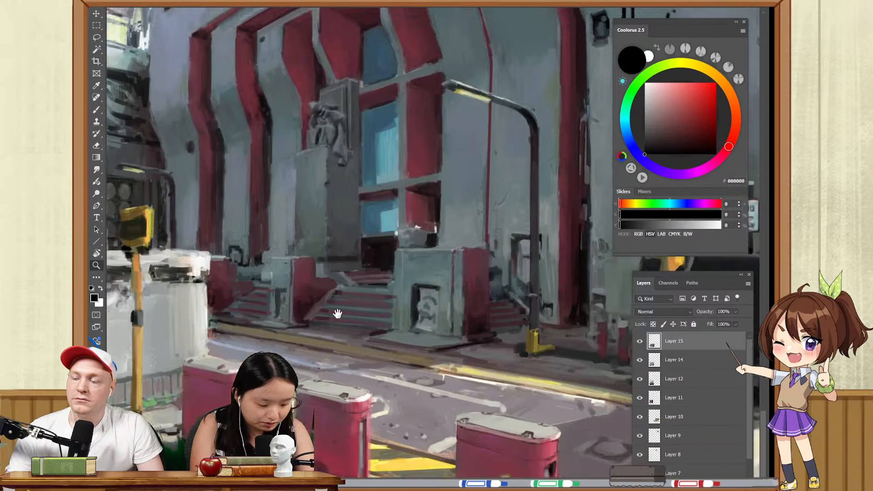
pyautogui.moveTo(449, 217); pyautogui.dragTo(308, 314)
pyautogui.moveTo(388, 226); pyautogui.dragTo(400, 224)
pyautogui.moveTo(465, 220); pyautogui.dragTo(339, 274)
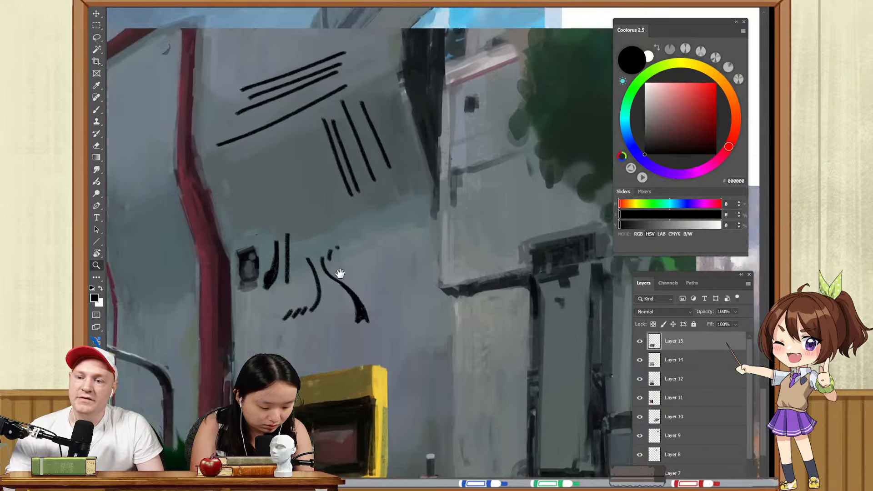
# - Examine the values and stroke direction of the pale wall section, the yellow traffic light and the street-level details
pyautogui.moveTo(506, 324); pyautogui.dragTo(444, 266)
pyautogui.moveTo(471, 282); pyautogui.dragTo(419, 266)
pyautogui.moveTo(360, 302); pyautogui.dragTo(474, 252)
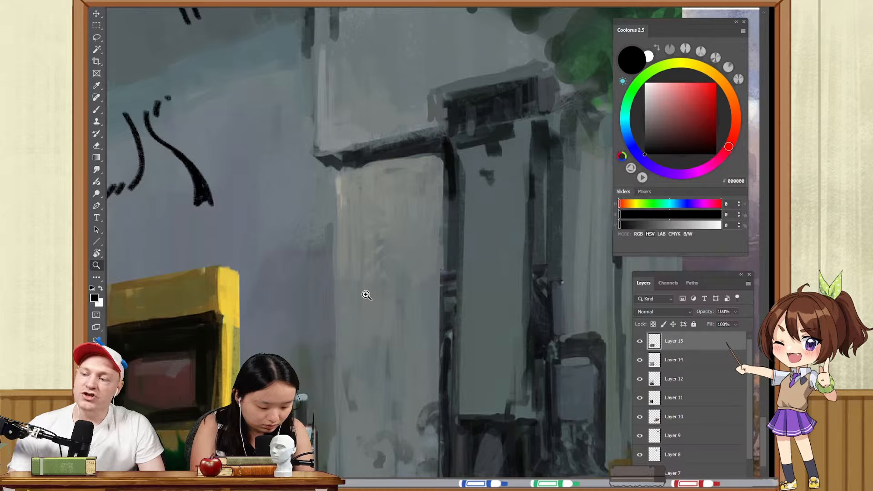
pyautogui.moveTo(322, 268); pyautogui.dragTo(400, 313)
pyautogui.moveTo(292, 304); pyautogui.dragTo(399, 292)
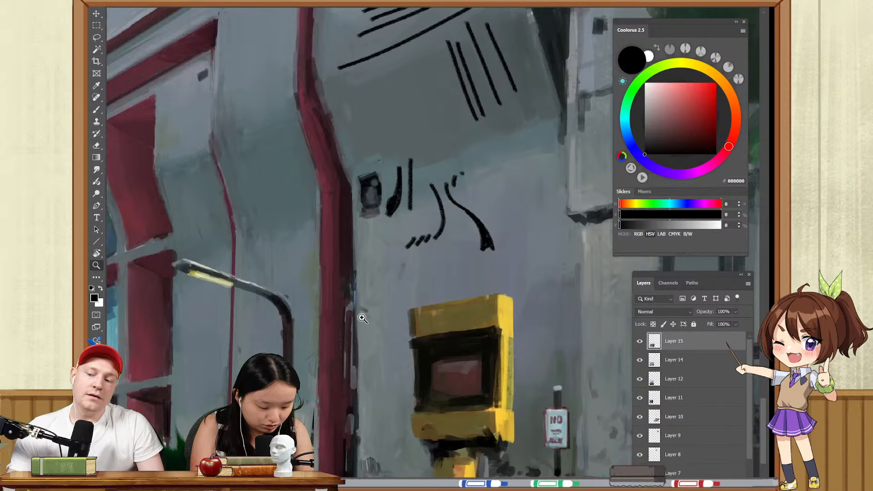
pyautogui.moveTo(363, 318); pyautogui.dragTo(349, 259)
pyautogui.moveTo(322, 362); pyautogui.dragTo(350, 250)
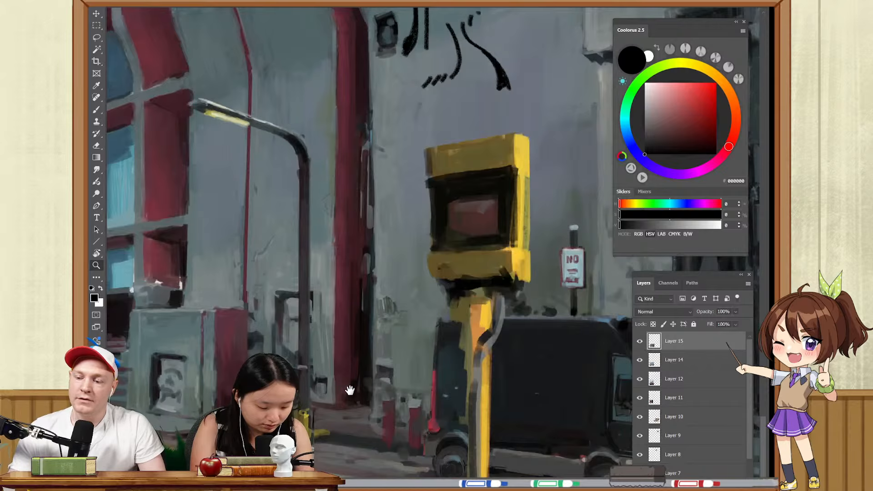
pyautogui.moveTo(349, 390); pyautogui.dragTo(341, 350)
pyautogui.moveTo(397, 318); pyautogui.dragTo(442, 362)
pyautogui.moveTo(308, 348); pyautogui.dragTo(419, 329)
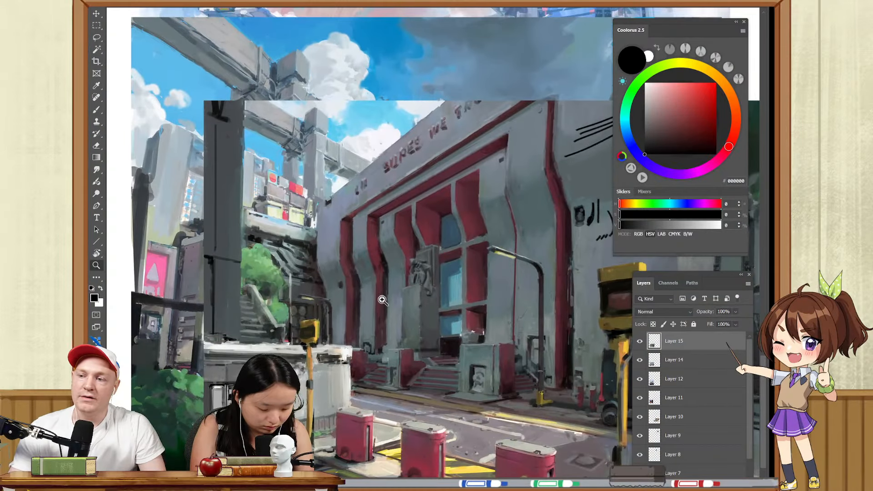
# - Examine the subtle colour patches on the lettered facade and the sky and concrete beams behind it
pyautogui.moveTo(360, 210); pyautogui.dragTo(397, 191)
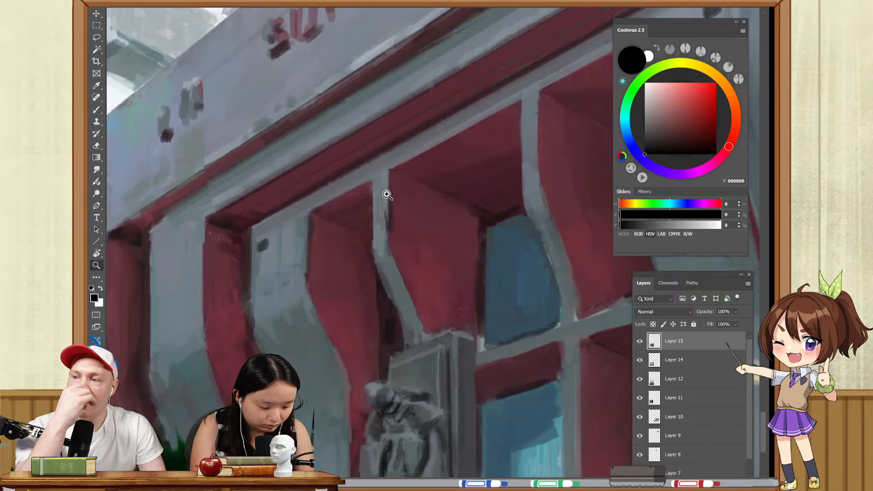
pyautogui.moveTo(244, 187)
pyautogui.mouseDown()
pyautogui.moveTo(427, 223)
pyautogui.moveTo(500, 204)
pyautogui.mouseUp()
pyautogui.press('b')
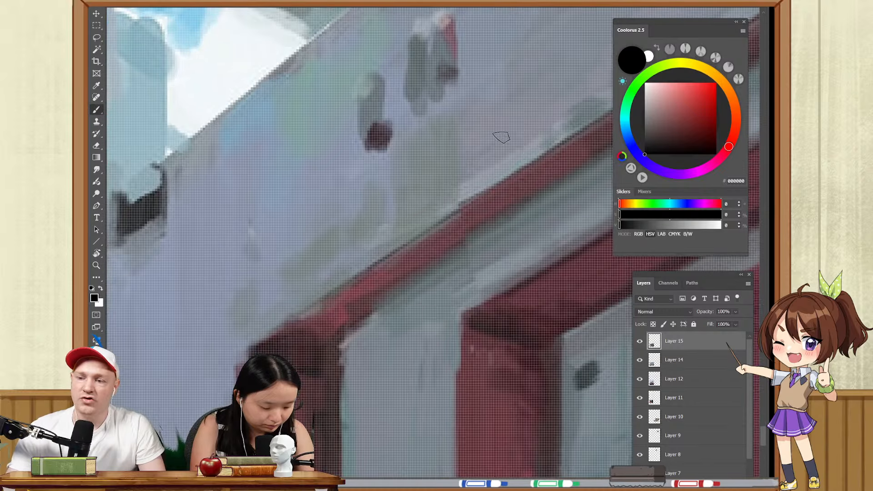
pyautogui.moveTo(459, 100); pyautogui.dragTo(457, 207)
pyautogui.moveTo(465, 260); pyautogui.dragTo(499, 314)
pyautogui.press('z')
pyautogui.moveTo(549, 273)
pyautogui.mouseDown()
pyautogui.moveTo(520, 265)
pyautogui.moveTo(455, 274)
pyautogui.moveTo(443, 251)
pyautogui.moveTo(485, 329)
pyautogui.mouseUp()
pyautogui.hotkey('ctrl', 'z')
pyautogui.moveTo(471, 210); pyautogui.dragTo(427, 348)
# - Sample the sky colour, shift it to the blue 97C2FF, brush a broad patch over the sky and undo it
pyautogui.press('b')
pyautogui.keyDown('alt'); pyautogui.click(359, 207); pyautogui.keyUp('alt')
pyautogui.keyDown('alt'); pyautogui.click(424, 150); pyautogui.keyUp('alt')
pyautogui.moveTo(454, 124)
pyautogui.mouseDown()
pyautogui.moveTo(478, 117)
pyautogui.moveTo(496, 145)
pyautogui.moveTo(458, 135)
pyautogui.mouseUp()
pyautogui.moveTo(628, 130); pyautogui.dragTo(629, 137)
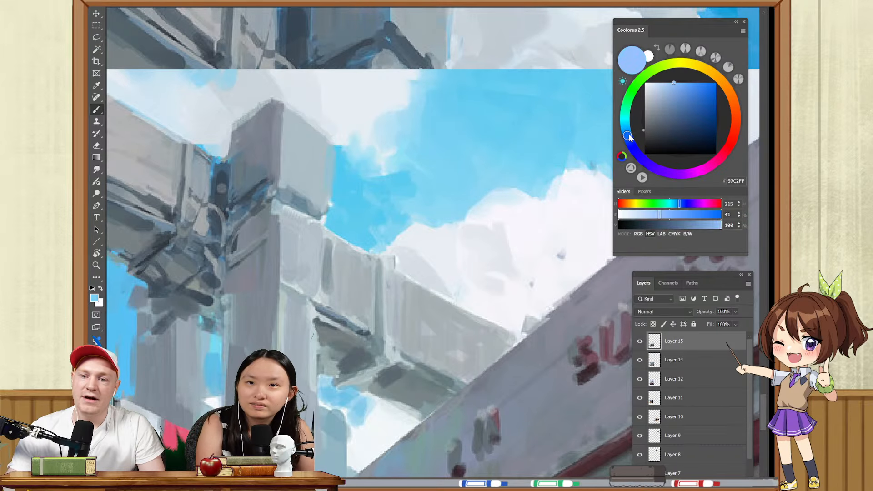
pyautogui.moveTo(467, 109); pyautogui.dragTo(503, 113)
pyautogui.moveTo(439, 154)
pyautogui.mouseDown()
pyautogui.moveTo(503, 106)
pyautogui.moveTo(536, 128)
pyautogui.mouseUp()
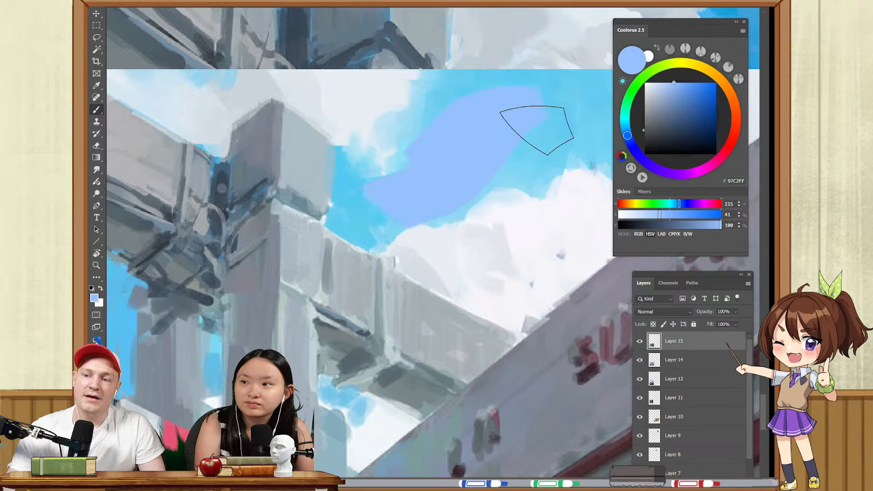
pyautogui.hotkey('ctrl', 'z')
# - Adjust the blue to 77ACD8, try another broad stroke over the sky and undo it
pyautogui.moveTo(627, 136); pyautogui.dragTo(641, 124)
pyautogui.moveTo(678, 93); pyautogui.dragTo(677, 93)
pyautogui.moveTo(500, 157)
pyautogui.mouseDown()
pyautogui.moveTo(470, 168)
pyautogui.moveTo(468, 102)
pyautogui.moveTo(460, 212)
pyautogui.moveTo(394, 205)
pyautogui.mouseUp()
pyautogui.hotkey('ctrl', 'z')
# - Select the cloudy sky painting on Layer 12 and move it slightly down behind the building paintings
pyautogui.press('z')
pyautogui.keyDown('ctrl'); pyautogui.moveTo(456, 167); pyautogui.dragTo(431, 173); pyautogui.keyUp('ctrl')
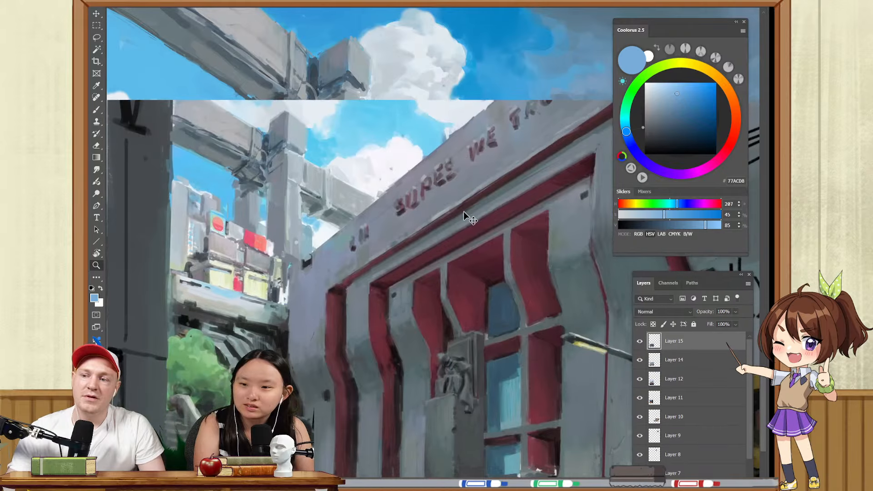
pyautogui.moveTo(461, 216); pyautogui.dragTo(384, 219)
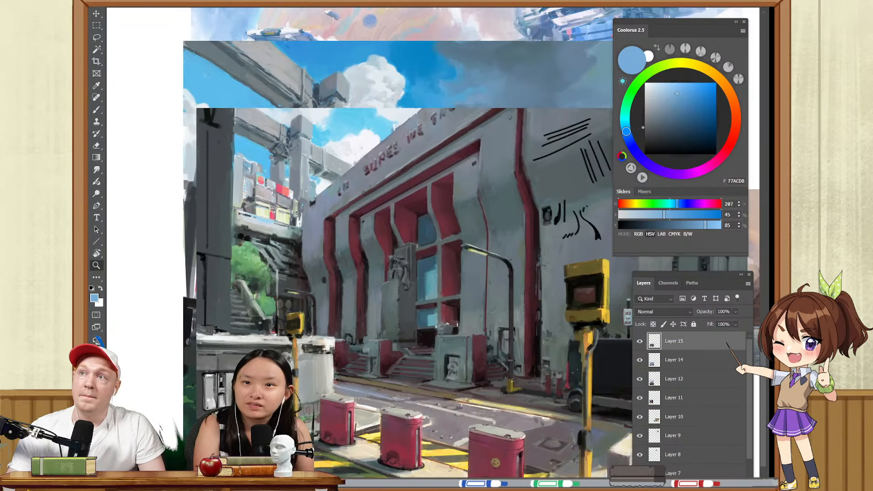
pyautogui.keyDown('ctrl'); pyautogui.moveTo(380, 126); pyautogui.dragTo(378, 86); pyautogui.keyUp('ctrl')
pyautogui.moveTo(424, 84); pyautogui.dragTo(409, 62)
pyautogui.moveTo(412, 61); pyautogui.dragTo(382, 184)
pyautogui.keyDown('ctrl'); pyautogui.rightClick(380, 144); pyautogui.keyUp('ctrl')
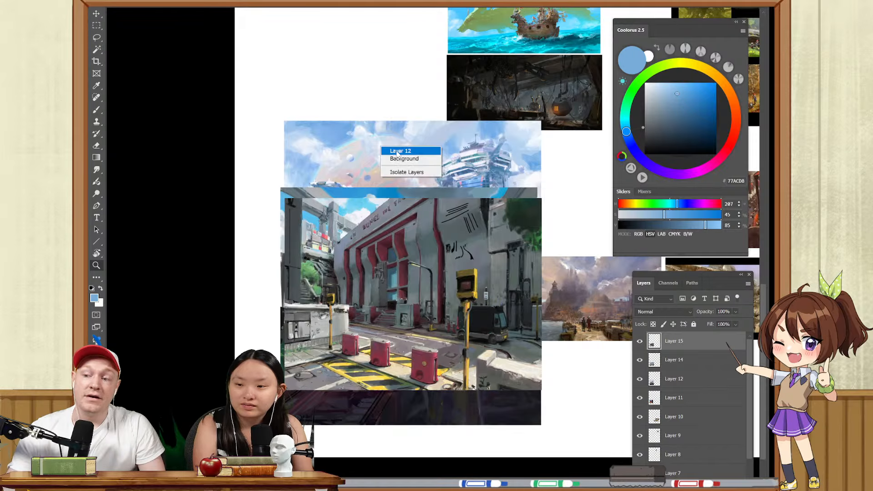
pyautogui.click(394, 150)
pyautogui.keyDown('ctrl'); pyautogui.moveTo(389, 146); pyautogui.dragTo(385, 175); pyautogui.keyUp('ctrl')
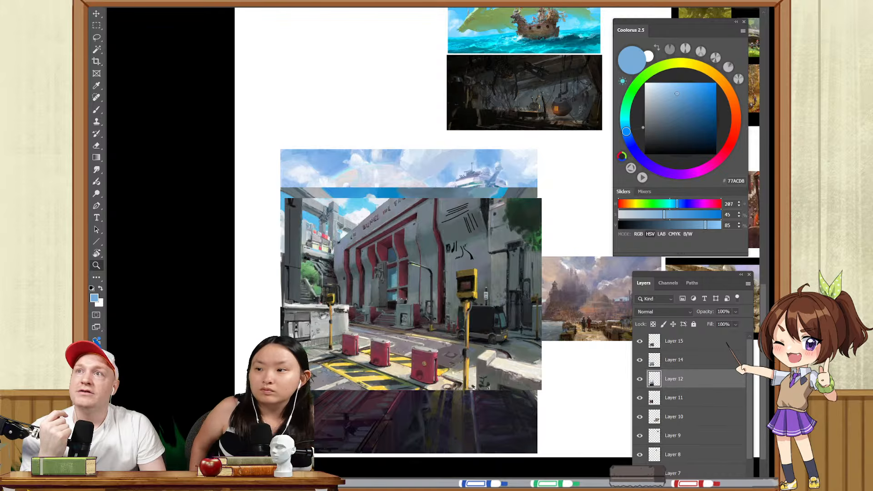
# - Add the fighter jet painting and the "how to paint clouds" image to the reference canvas
pyautogui.moveTo(371, 95); pyautogui.dragTo(347, 20)
pyautogui.moveTo(342, 51); pyautogui.dragTo(382, 153)
pyautogui.moveTo(363, 180); pyautogui.dragTo(422, 181)
pyautogui.moveTo(385, 207); pyautogui.dragTo(480, 264)
pyautogui.moveTo(450, 136); pyautogui.dragTo(431, 301)
pyautogui.moveTo(462, 186); pyautogui.dragTo(331, 161)
pyautogui.moveTo(415, 386); pyautogui.dragTo(411, 211)
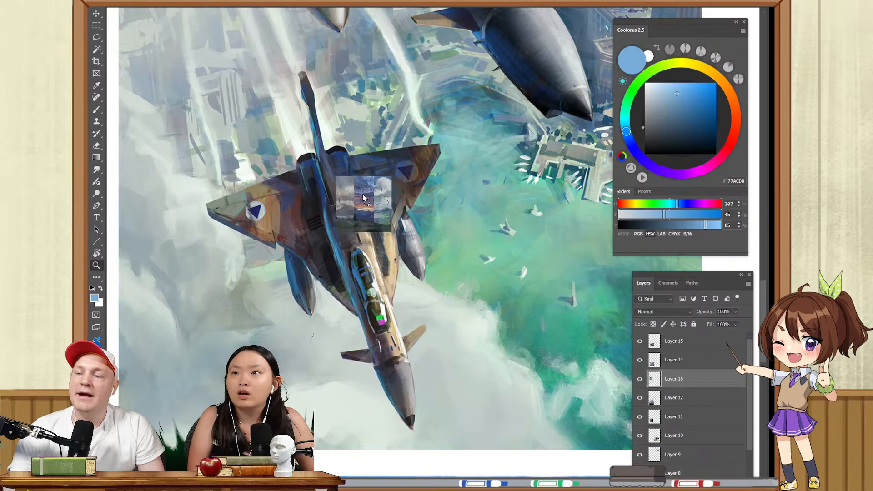
pyautogui.hotkey('ctrl', 'v')
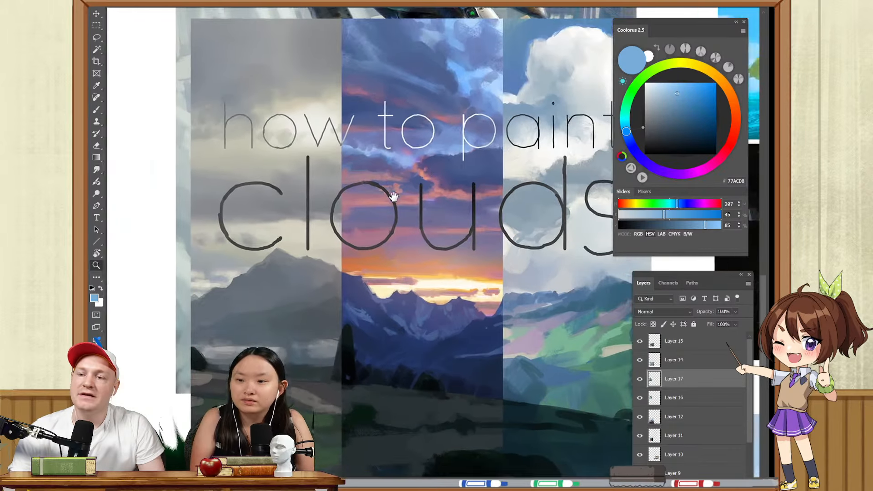
pyautogui.moveTo(435, 167)
pyautogui.mouseDown()
pyautogui.moveTo(393, 197)
pyautogui.moveTo(431, 169)
pyautogui.mouseUp()
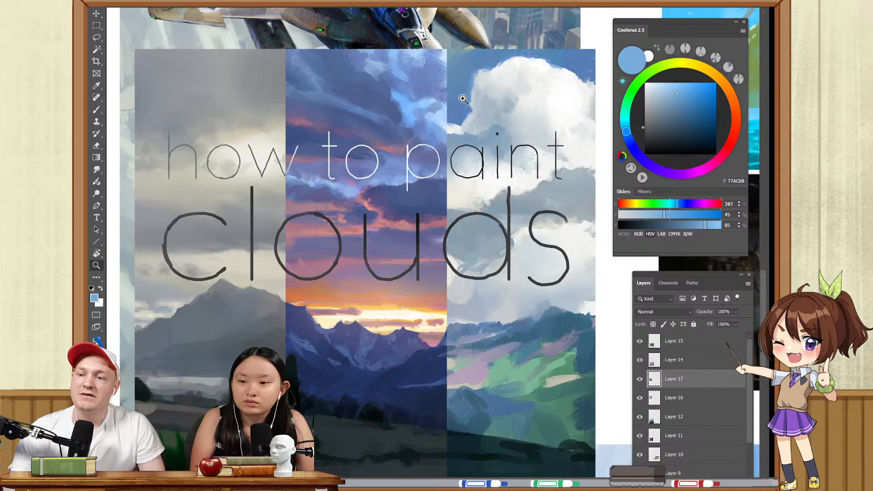
# - Examine the cloud shapes, edges and colours in the three sky panels of the "how to paint clouds" image
pyautogui.moveTo(265, 178); pyautogui.dragTo(427, 162)
pyautogui.moveTo(414, 191); pyautogui.dragTo(410, 195)
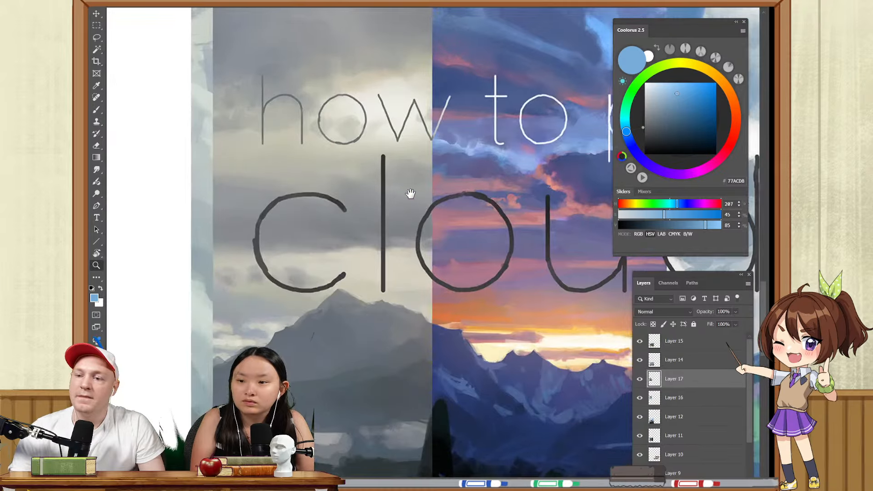
pyautogui.moveTo(573, 190); pyautogui.dragTo(416, 239)
pyautogui.click(424, 238)
pyautogui.moveTo(500, 220)
pyautogui.mouseDown()
pyautogui.moveTo(191, 283)
pyautogui.moveTo(176, 293)
pyautogui.mouseUp()
pyautogui.keyDown('alt'); pyautogui.click(392, 204); pyautogui.keyUp('alt')
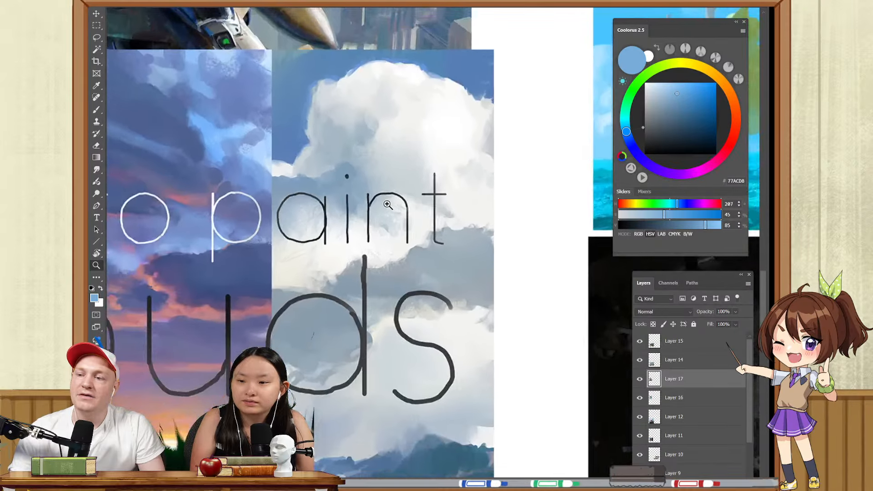
pyautogui.moveTo(373, 243); pyautogui.dragTo(303, 239)
pyautogui.moveTo(363, 288); pyautogui.dragTo(473, 351)
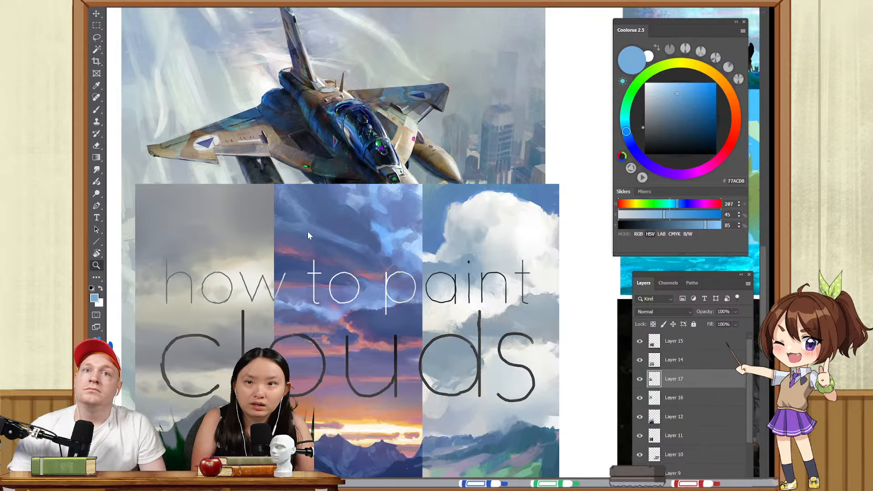
pyautogui.moveTo(382, 248); pyautogui.dragTo(361, 244)
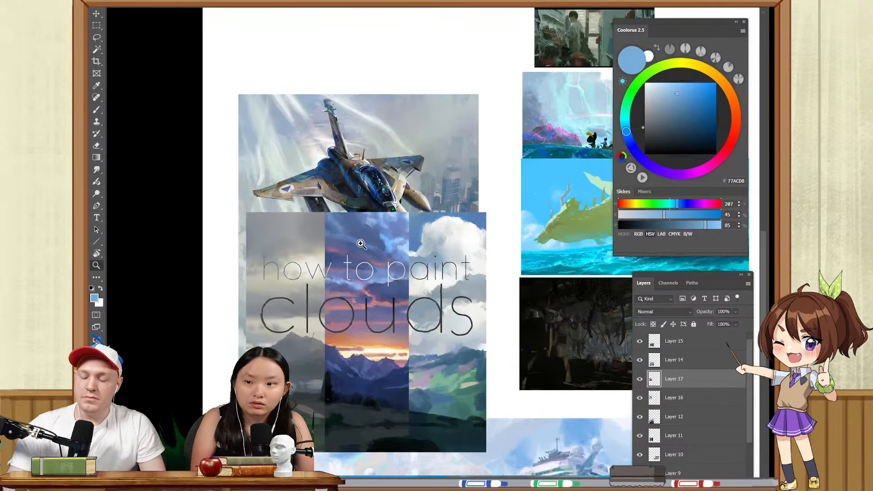
# - Delete the clouds image, fighter jet painting and cloudy sky painting (Layers 17, 16, 12 and 11), undoing any further deletion
pyautogui.press('Delete')
pyautogui.scroll(-9, 402, 273)
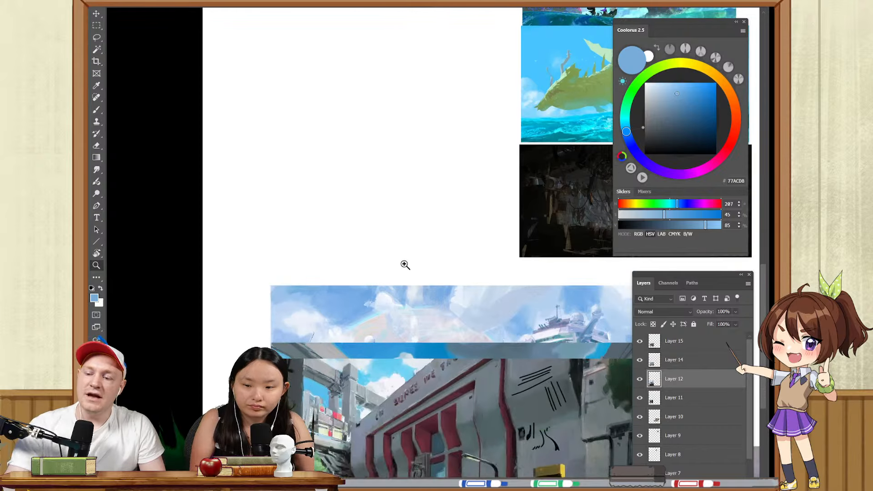
pyautogui.press('Delete')
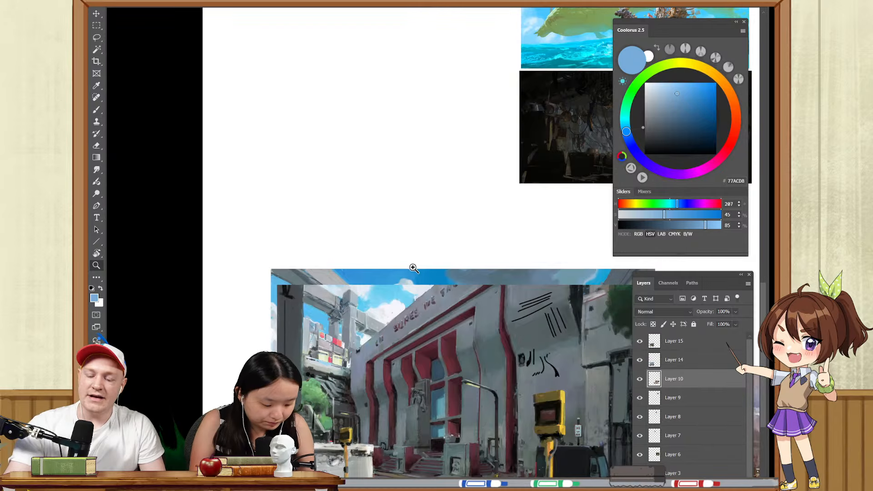
pyautogui.press('Delete')
pyautogui.hotkey('ctrl', 'z')
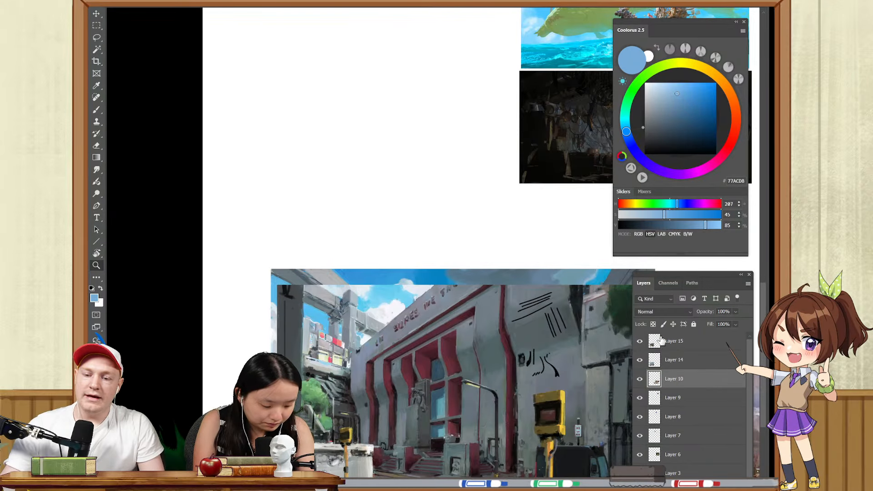
# - Sketch a tilted open tube with a rounded upper end in black on Layer 15, in the blank area above the building painting
pyautogui.click(677, 347)
pyautogui.moveTo(475, 275); pyautogui.dragTo(420, 338)
pyautogui.press('b')
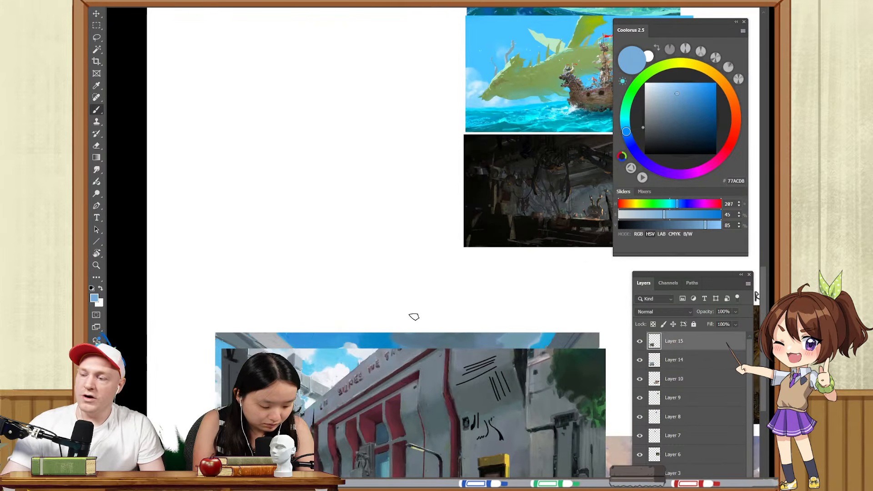
pyautogui.moveTo(404, 151); pyautogui.dragTo(509, 234)
pyautogui.press('d')
pyautogui.keyDown('alt'); pyautogui.moveTo(449, 181); pyautogui.dragTo(442, 184); pyautogui.keyUp('alt')
pyautogui.click(435, 169)
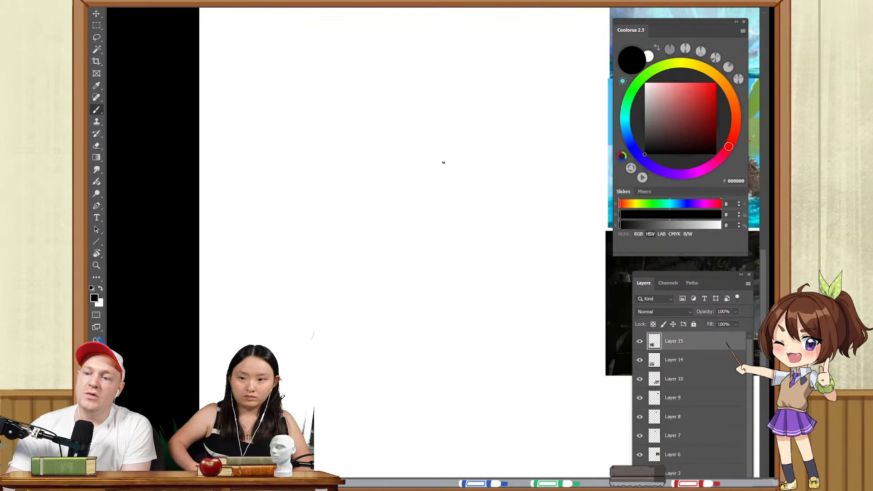
pyautogui.click(437, 156)
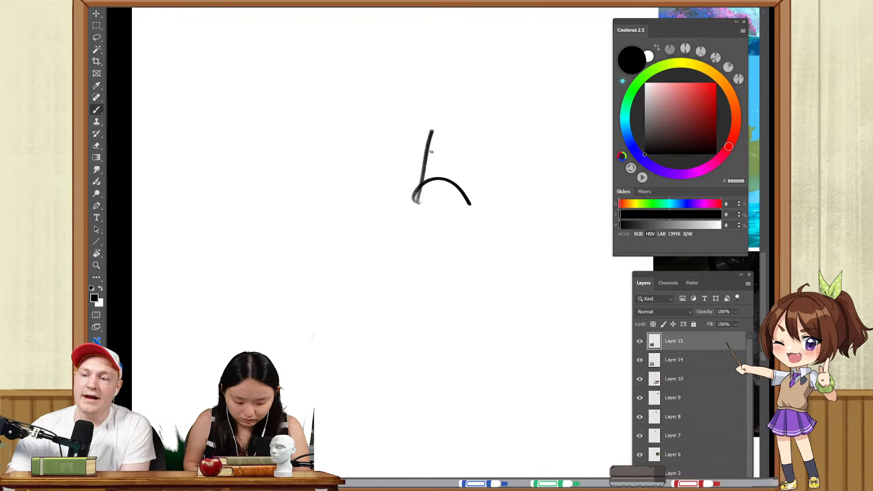
pyautogui.hotkey('ctrl', 'z')
pyautogui.moveTo(427, 179); pyautogui.dragTo(400, 262)
pyautogui.moveTo(462, 190); pyautogui.dragTo(433, 276)
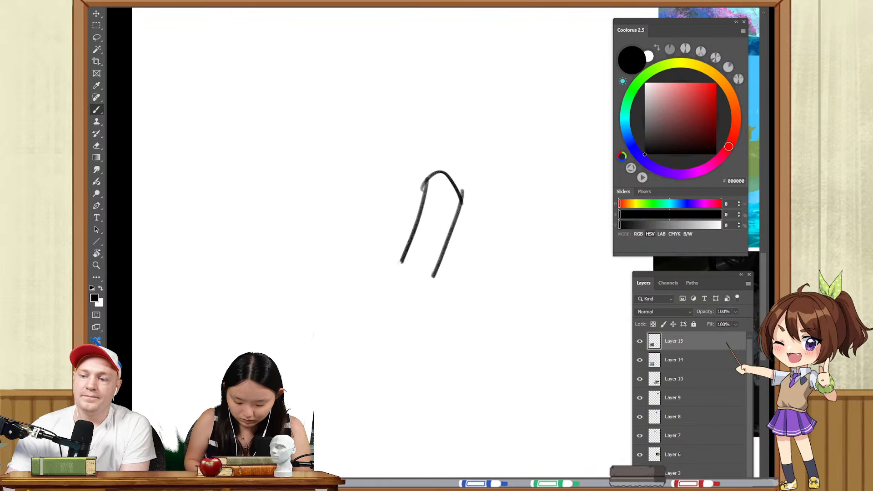
pyautogui.scroll(3, 460, 152)
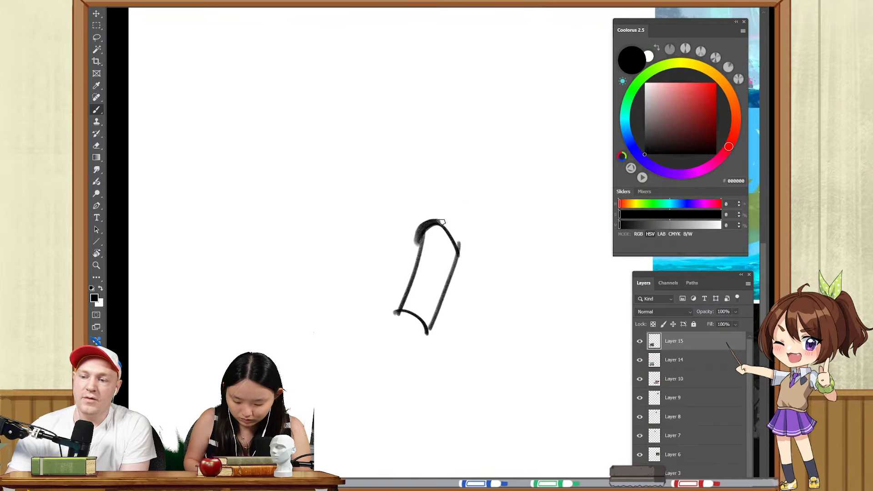
# - Add a wider second segment overlapping the tube's upper end and thicken the black shadow crescent where the two forms meet
pyautogui.hotkey('ctrl', 'z')
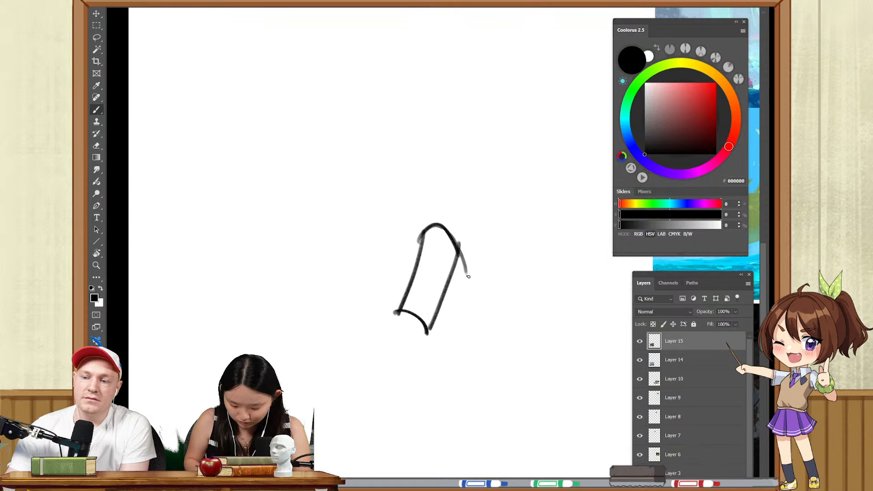
pyautogui.hotkey('ctrl', 'z')
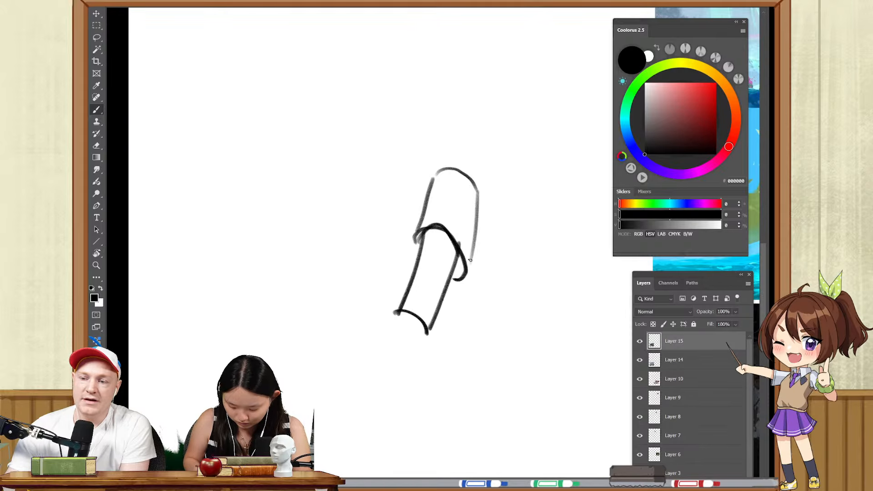
pyautogui.moveTo(477, 189); pyautogui.dragTo(466, 285)
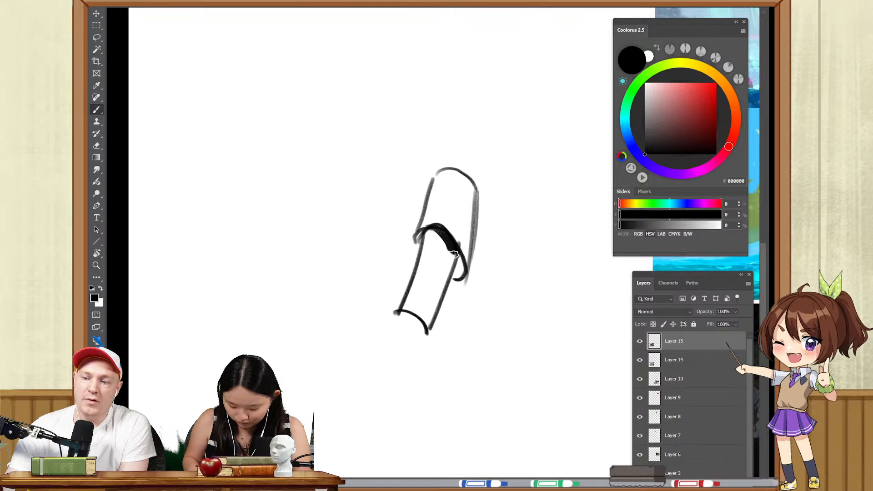
pyautogui.hotkey('ctrl', 'z')
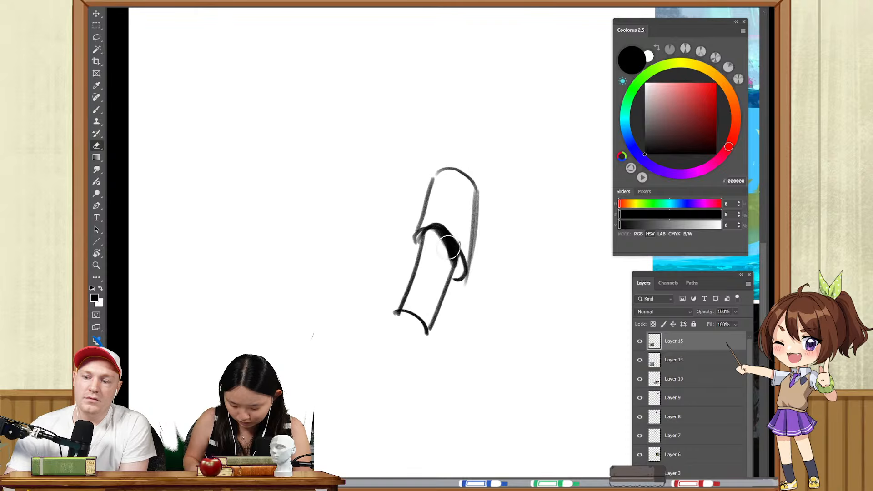
pyautogui.hotkey('ctrl', 'z')
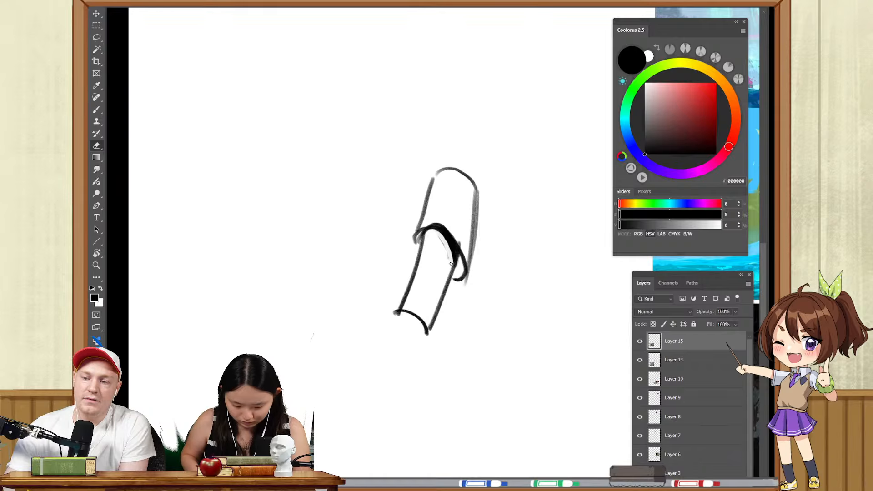
pyautogui.press('b')
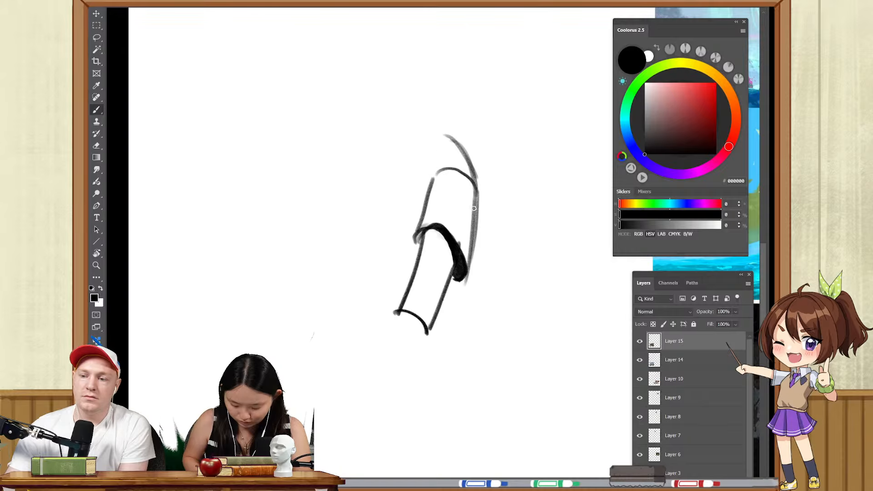
pyautogui.press('z')
pyautogui.moveTo(474, 208); pyautogui.dragTo(448, 318)
pyautogui.click(448, 377)
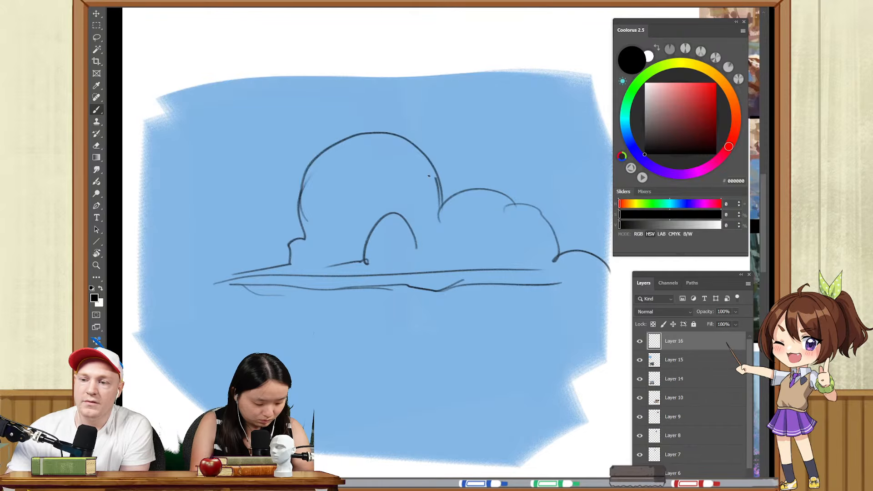
# - Redraw the large cloud's main outline on Layer 16 as a taller peaked dome that slopes down to the neighbouring puff
pyautogui.hotkey('ctrl', 'z')
pyautogui.moveTo(440, 157); pyautogui.dragTo(445, 210)
pyautogui.moveTo(303, 214); pyautogui.dragTo(380, 114)
pyautogui.moveTo(373, 114)
pyautogui.mouseDown()
pyautogui.moveTo(449, 168)
pyautogui.moveTo(415, 179)
pyautogui.mouseUp()
pyautogui.hotkey('ctrl', 'z')
pyautogui.hotkey('ctrl', 'z')
pyautogui.hotkey('ctrl', 'z')
pyautogui.hotkey('ctrl', 'z')
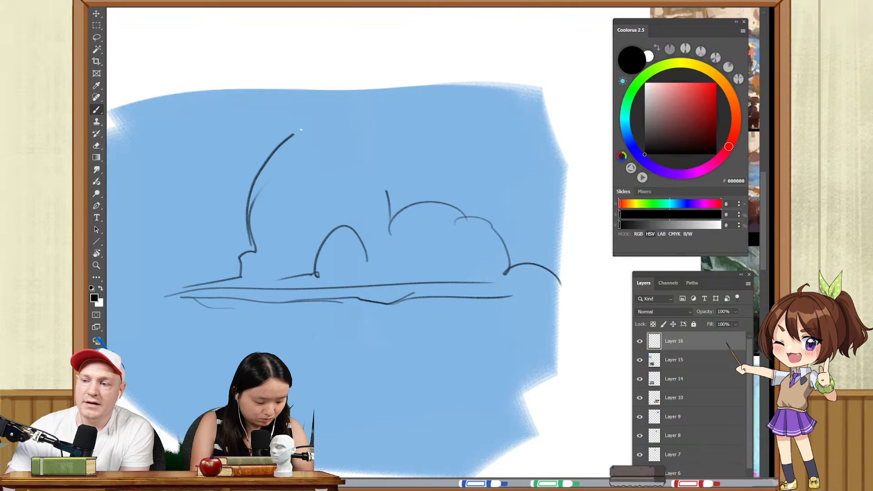
pyautogui.press('e')
pyautogui.moveTo(379, 135)
pyautogui.mouseDown()
pyautogui.moveTo(419, 205)
pyautogui.moveTo(411, 247)
pyautogui.mouseUp()
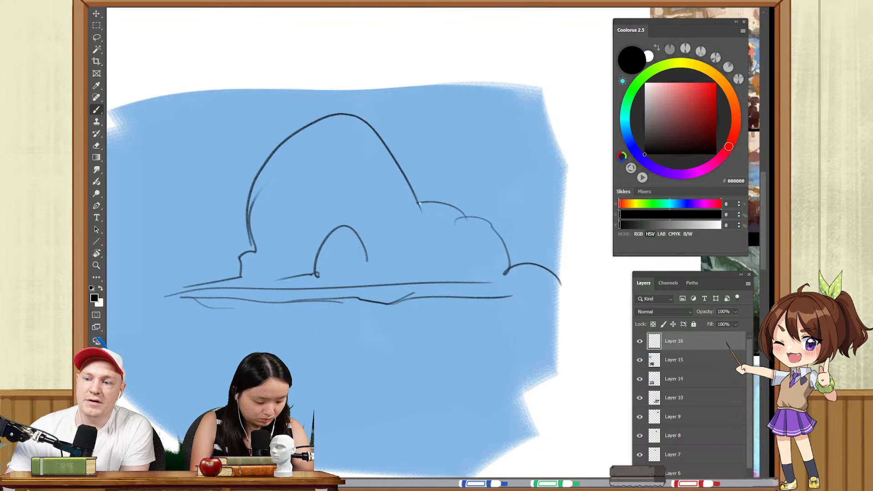
# - Redraw the puffs on the right of the dome as rounded bumps and extend the cloud's flat base line to the left
pyautogui.press('e')
pyautogui.moveTo(457, 212); pyautogui.dragTo(454, 227)
pyautogui.press('b')
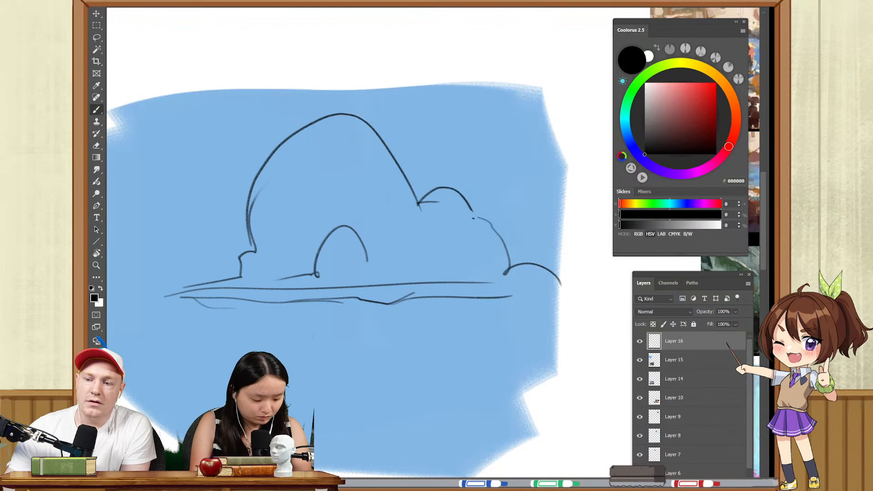
pyautogui.moveTo(301, 303)
pyautogui.mouseDown()
pyautogui.moveTo(372, 245)
pyautogui.moveTo(424, 236)
pyautogui.moveTo(408, 288)
pyautogui.moveTo(381, 249)
pyautogui.mouseUp()
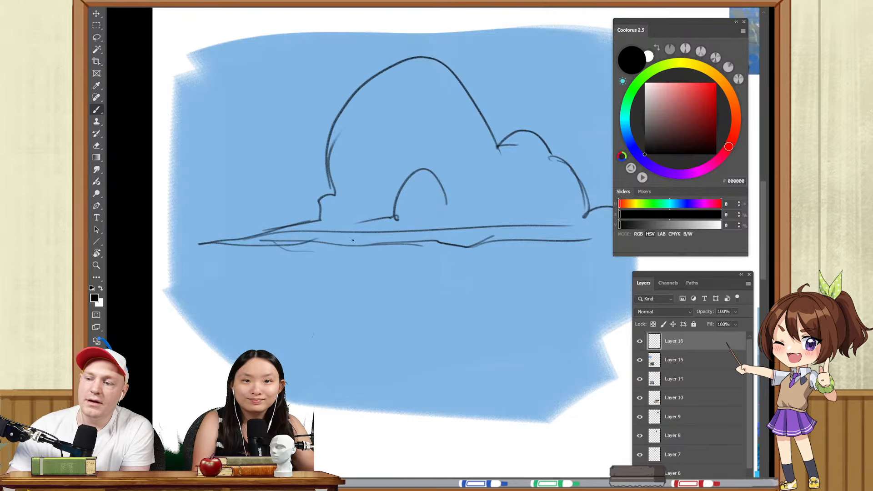
pyautogui.hotkey('ctrl', 'z')
pyautogui.moveTo(219, 253); pyautogui.dragTo(257, 247)
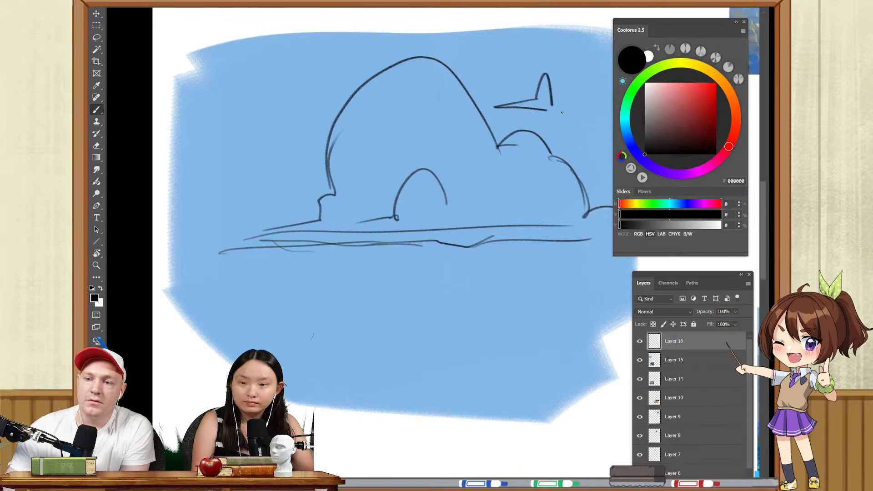
# - Sketch a small flat-based cloud with a few puffs in the sky to the upper right of the large cloud
pyautogui.moveTo(548, 129)
pyautogui.mouseDown()
pyautogui.moveTo(485, 169)
pyautogui.moveTo(505, 136)
pyautogui.moveTo(531, 140)
pyautogui.moveTo(499, 109)
pyautogui.mouseUp()
pyautogui.hotkey('ctrl', 'z')
pyautogui.press('e')
pyautogui.press('b')
pyautogui.press('e')
pyautogui.press('b')
pyautogui.press('e')
pyautogui.press('b')
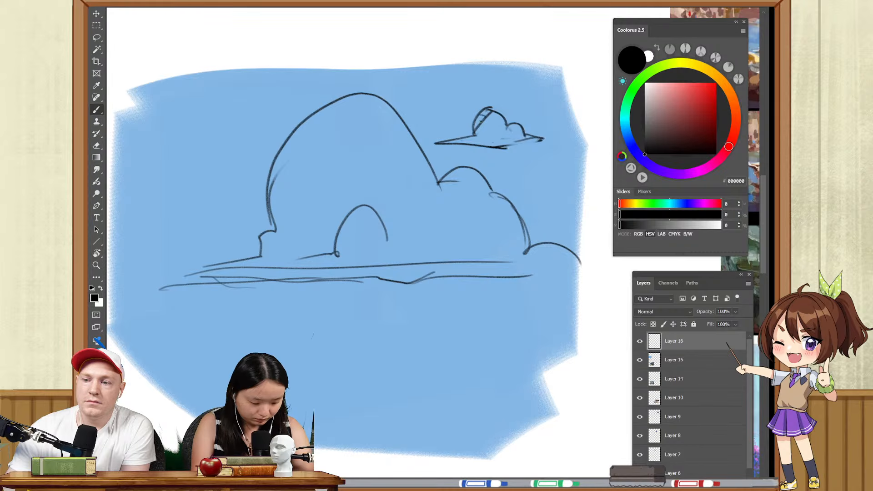
# - Sketch a tiny flat-based cloud below the large one, move it down and right with a lasso selection, and extend the large cloud's base line
pyautogui.moveTo(305, 323); pyautogui.dragTo(390, 263)
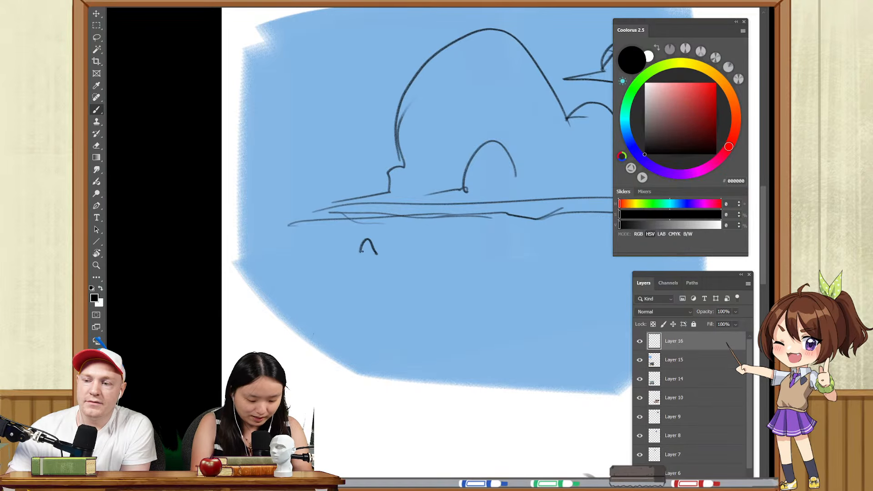
pyautogui.scroll(-4, 394, 272)
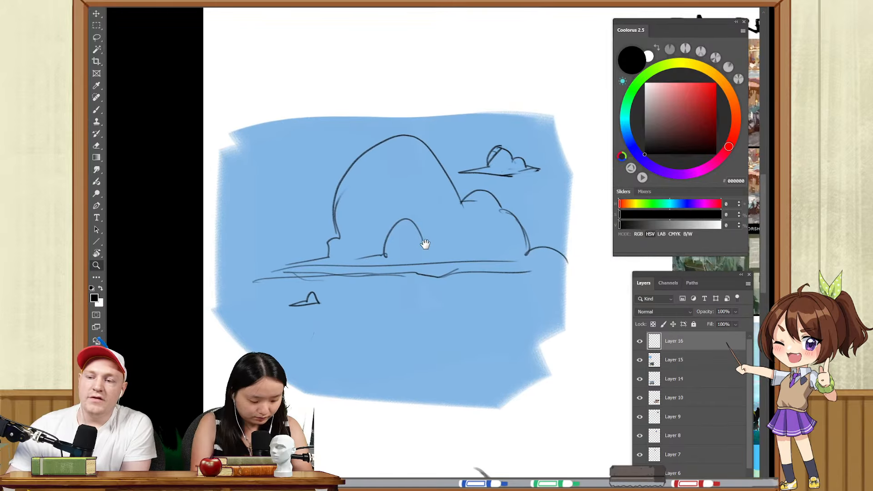
pyautogui.press('l')
pyautogui.moveTo(314, 293); pyautogui.dragTo(325, 277)
pyautogui.moveTo(400, 315); pyautogui.dragTo(378, 363)
pyautogui.moveTo(419, 292)
pyautogui.mouseDown()
pyautogui.moveTo(463, 251)
pyautogui.moveTo(471, 232)
pyautogui.mouseUp()
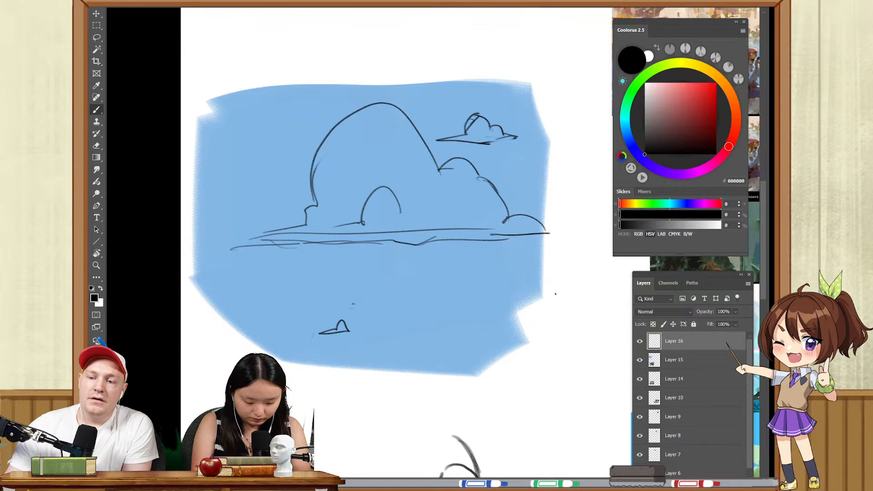
# - Select Layer 15 and mix a pale grey-blue brush colour, C0CFE3, undoing the test strokes on the cloud
pyautogui.click(673, 360)
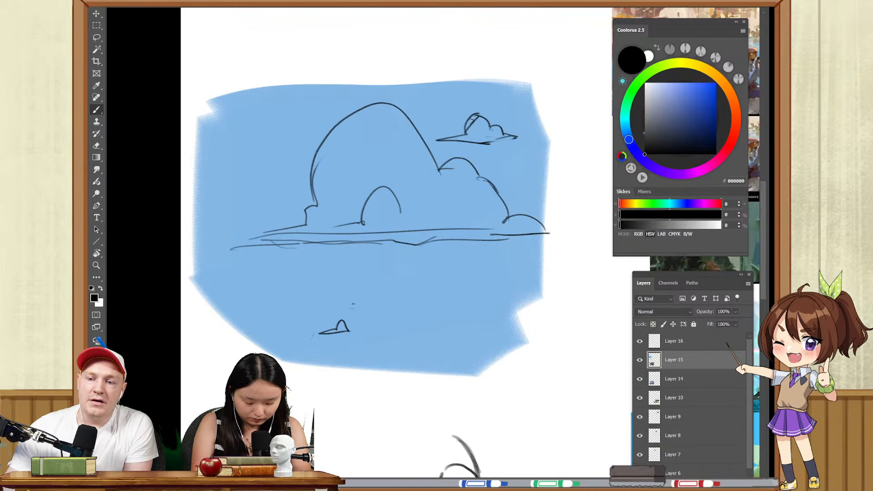
pyautogui.moveTo(628, 139); pyautogui.dragTo(625, 127)
pyautogui.click(626, 135)
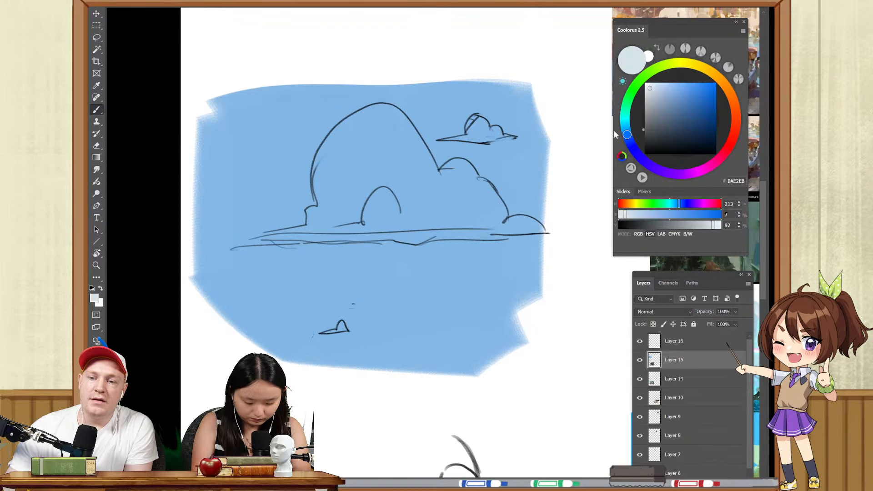
pyautogui.moveTo(659, 89); pyautogui.dragTo(662, 85)
pyautogui.moveTo(454, 191); pyautogui.dragTo(459, 214)
pyautogui.hotkey('ctrl', 'z')
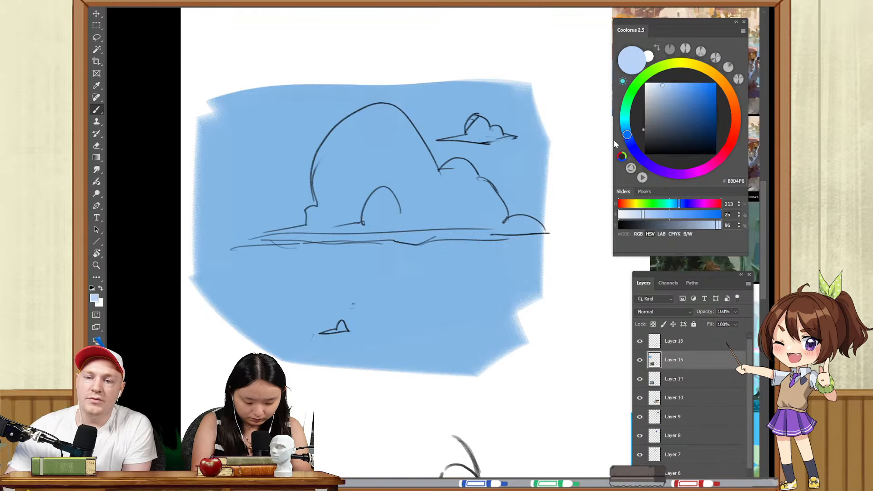
pyautogui.moveTo(663, 91); pyautogui.dragTo(661, 94)
pyautogui.moveTo(443, 180)
pyautogui.mouseDown()
pyautogui.moveTo(450, 213)
pyautogui.moveTo(462, 175)
pyautogui.moveTo(441, 187)
pyautogui.moveTo(419, 170)
pyautogui.moveTo(414, 140)
pyautogui.moveTo(397, 127)
pyautogui.moveTo(412, 150)
pyautogui.moveTo(405, 128)
pyautogui.moveTo(384, 114)
pyautogui.moveTo(354, 127)
pyautogui.moveTo(391, 113)
pyautogui.moveTo(366, 127)
pyautogui.moveTo(326, 180)
pyautogui.moveTo(344, 139)
pyautogui.moveTo(319, 190)
pyautogui.moveTo(342, 140)
pyautogui.moveTo(313, 230)
pyautogui.moveTo(255, 241)
pyautogui.moveTo(345, 230)
pyautogui.mouseUp()
pyautogui.hotkey('ctrl', 'z')
pyautogui.click(657, 91)
pyautogui.click(655, 90)
# - Paint the large cloud, including its flat base, with a solid fill of pale grey-blue inside the outline
pyautogui.keyDown('alt'); pyautogui.rightClick(318, 221); pyautogui.keyUp('alt')
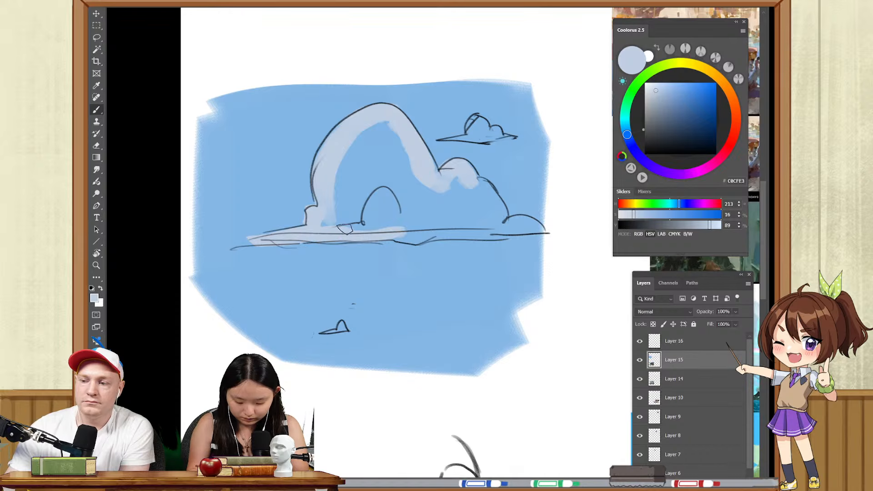
pyautogui.moveTo(403, 239); pyautogui.dragTo(476, 230)
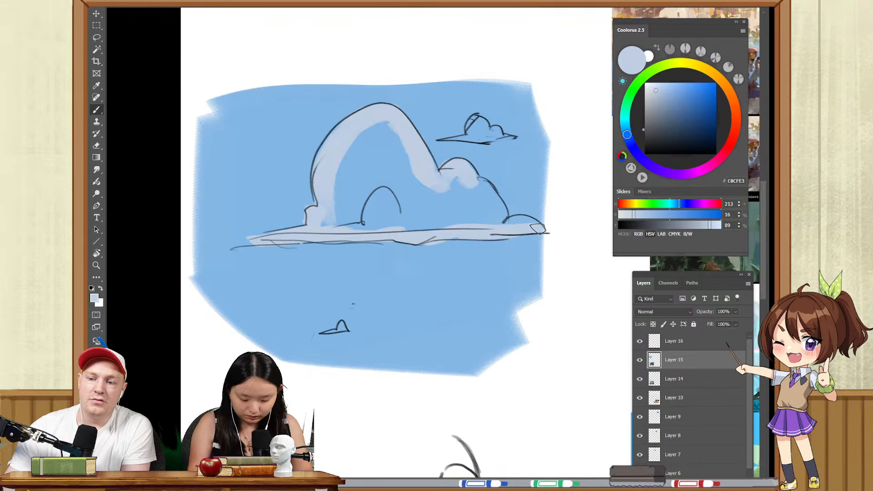
pyautogui.moveTo(472, 208)
pyautogui.mouseDown()
pyautogui.moveTo(432, 198)
pyautogui.moveTo(400, 156)
pyautogui.moveTo(378, 151)
pyautogui.moveTo(353, 223)
pyautogui.moveTo(339, 217)
pyautogui.moveTo(325, 227)
pyautogui.moveTo(461, 223)
pyautogui.mouseUp()
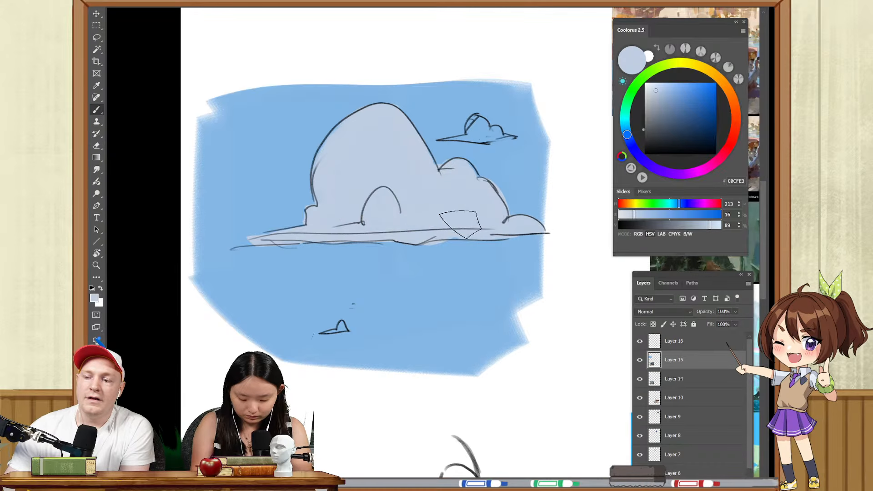
# - Clean up the large cloud's edges with colours sampled from the sky and cloud, and fill both small clouds with the pale cloud colour
pyautogui.press('e')
pyautogui.moveTo(494, 169); pyautogui.dragTo(512, 192)
pyautogui.hotkey('ctrl', 'z')
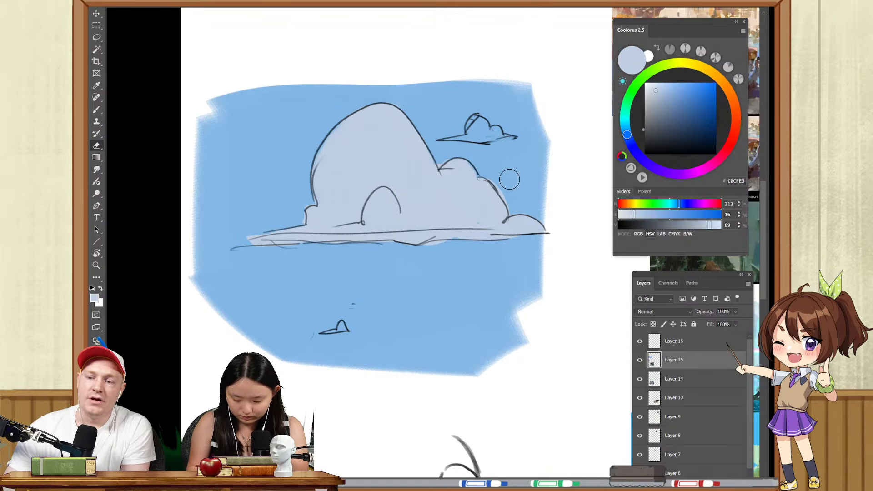
pyautogui.press('b')
pyautogui.keyDown('alt'); pyautogui.click(508, 180); pyautogui.keyUp('alt')
pyautogui.keyDown('alt'); pyautogui.rightClick(499, 186); pyautogui.keyUp('alt')
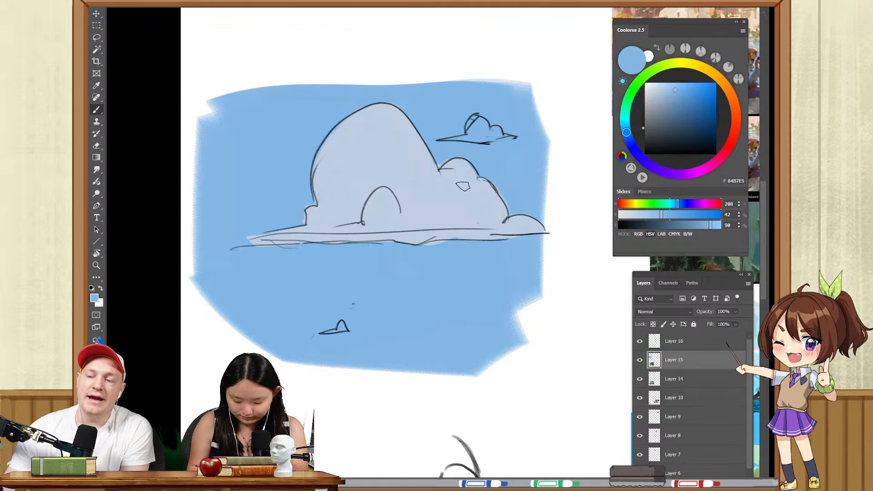
pyautogui.keyDown('alt'); pyautogui.click(463, 187); pyautogui.keyUp('alt')
pyautogui.keyDown('alt'); pyautogui.click(443, 158); pyautogui.keyUp('alt')
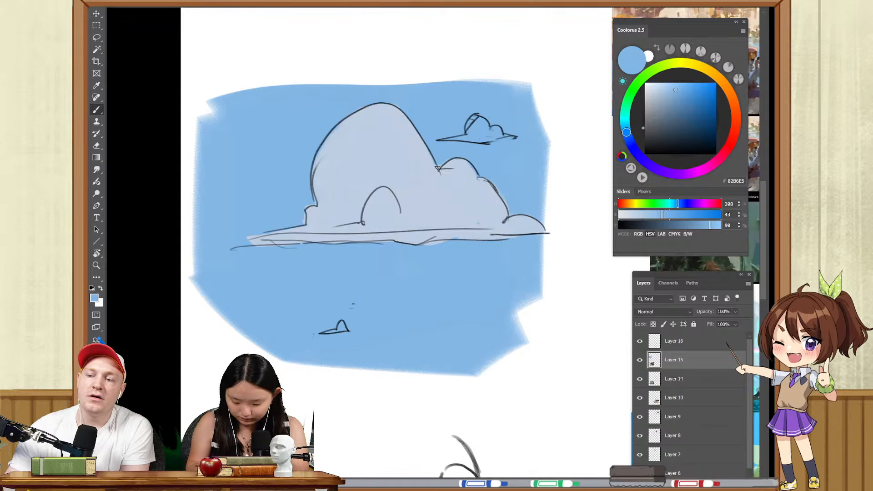
pyautogui.keyDown('alt'); pyautogui.click(438, 175); pyautogui.keyUp('alt')
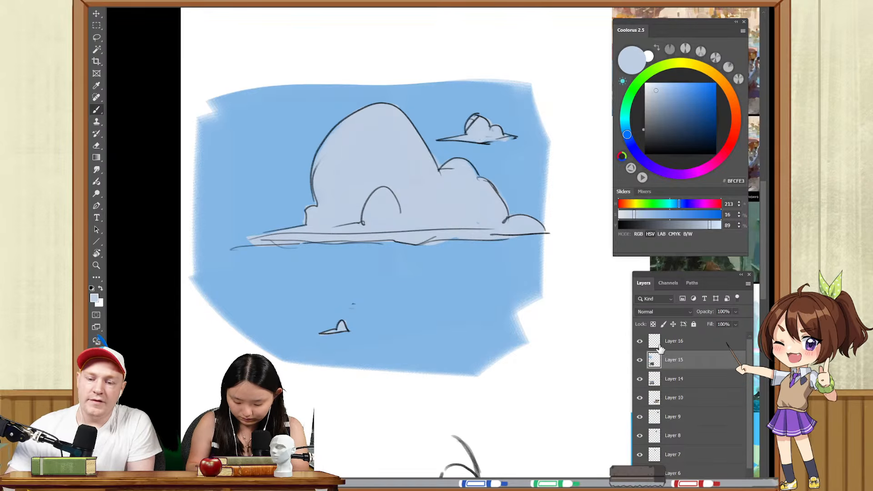
# - Check the painted cloud silhouettes without the line sketch by hiding Layer 16, and show the layer again
pyautogui.click(640, 341)
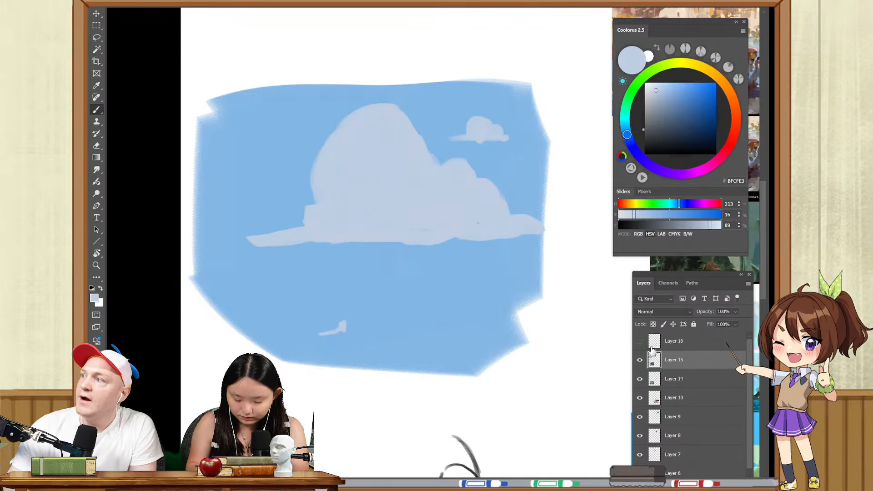
pyautogui.click(639, 342)
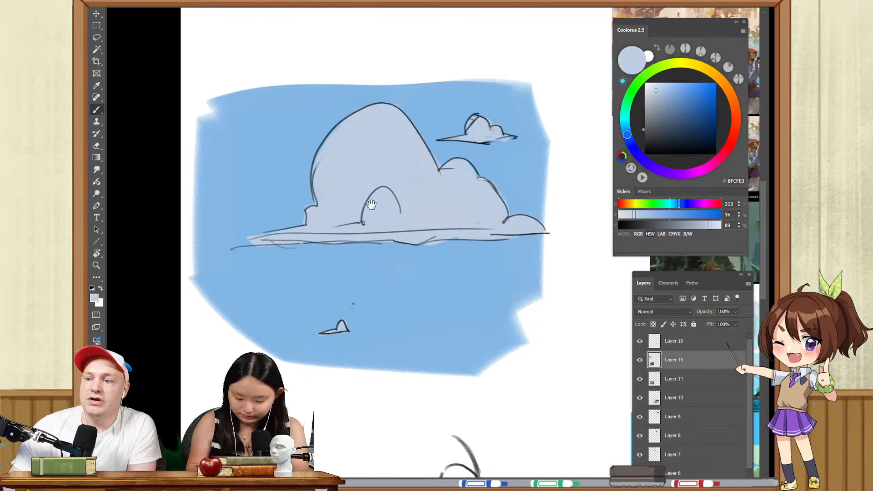
pyautogui.moveTo(372, 205); pyautogui.dragTo(427, 253)
pyautogui.moveTo(408, 202); pyautogui.dragTo(449, 209)
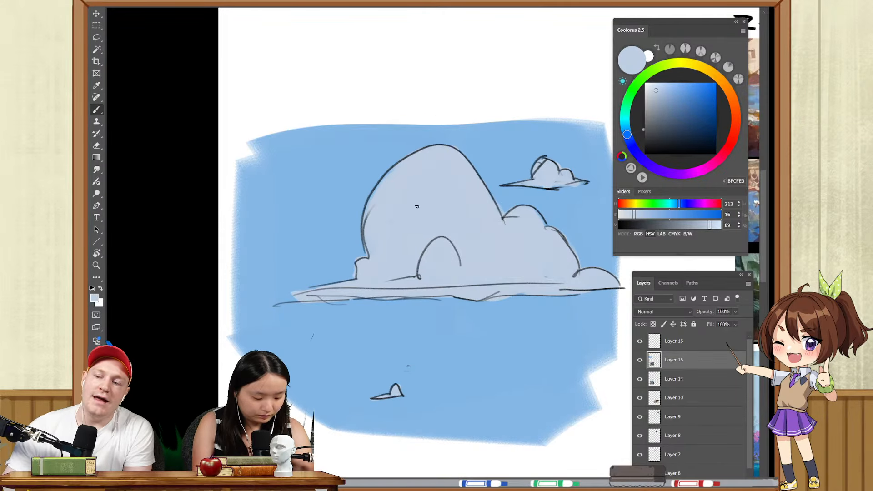
pyautogui.moveTo(499, 274); pyautogui.dragTo(482, 251)
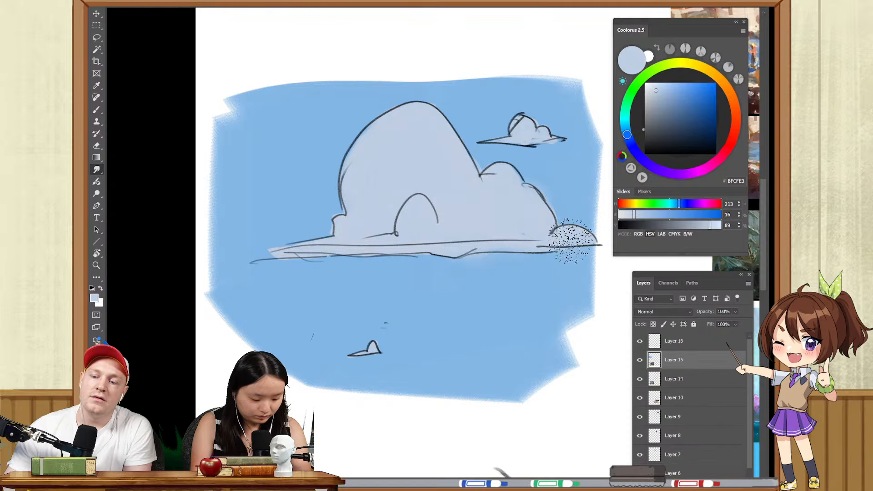
# - Mix a warm off-white brush colour, F4F5E7, and try highlight strokes on the large cloud's dome, undoing them
pyautogui.moveTo(443, 191); pyautogui.dragTo(510, 222)
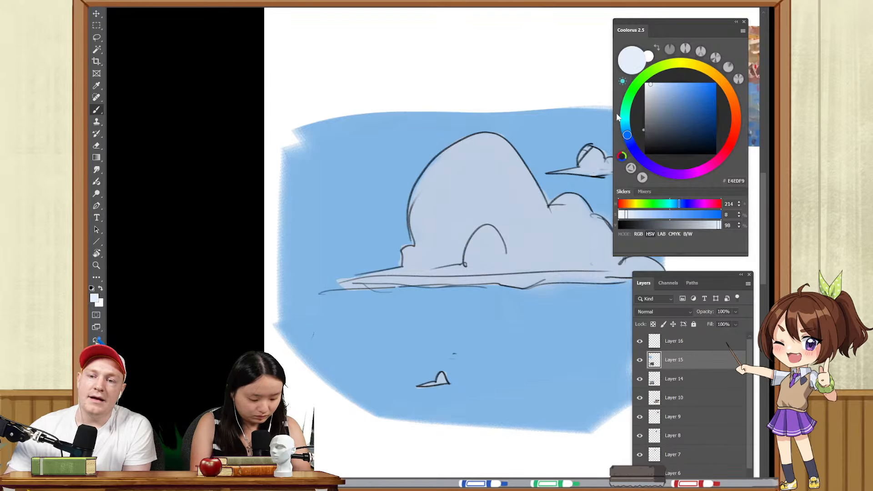
pyautogui.click(678, 63)
pyautogui.moveTo(651, 83); pyautogui.dragTo(651, 83)
pyautogui.moveTo(481, 184); pyautogui.dragTo(500, 186)
pyautogui.moveTo(423, 237); pyautogui.dragTo(439, 230)
pyautogui.hotkey('ctrl', 'z')
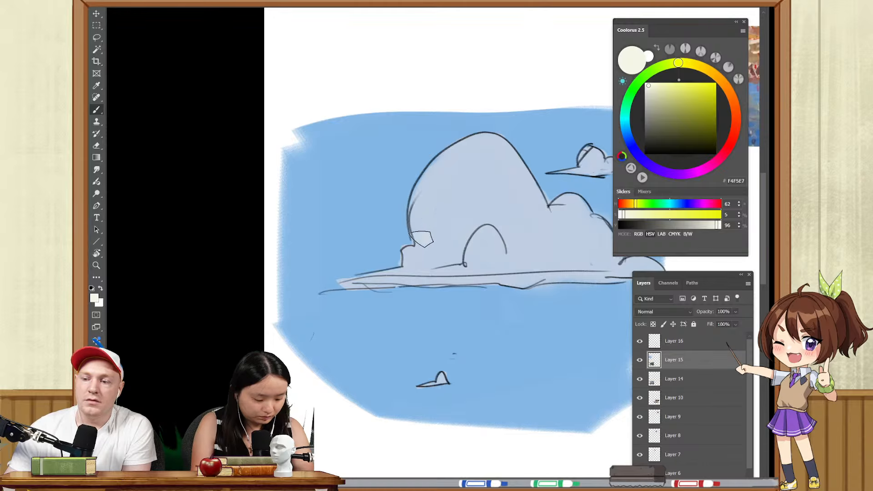
pyautogui.moveTo(421, 239); pyautogui.dragTo(479, 143)
pyautogui.hotkey('ctrl', 'z')
# - Choose another round brush preset from the Ultimate Brush Pack and paint a broad off-white highlight along the dome's left side
pyautogui.moveTo(437, 209)
pyautogui.mouseDown()
pyautogui.moveTo(447, 226)
pyautogui.moveTo(437, 189)
pyautogui.moveTo(480, 156)
pyautogui.mouseUp()
pyautogui.rightClick(441, 218)
pyautogui.click(574, 337)
pyautogui.hotkey('ctrl', 'z')
pyautogui.rightClick(477, 209)
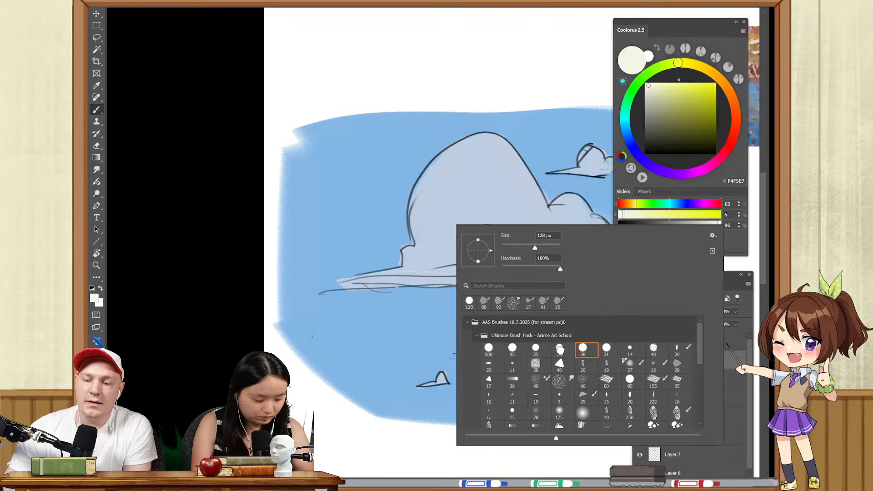
pyautogui.click(560, 349)
pyautogui.moveTo(439, 203); pyautogui.dragTo(457, 170)
pyautogui.hotkey('ctrl', 'z')
pyautogui.moveTo(430, 217)
pyautogui.mouseDown()
pyautogui.moveTo(452, 217)
pyautogui.moveTo(428, 210)
pyautogui.moveTo(486, 157)
pyautogui.mouseUp()
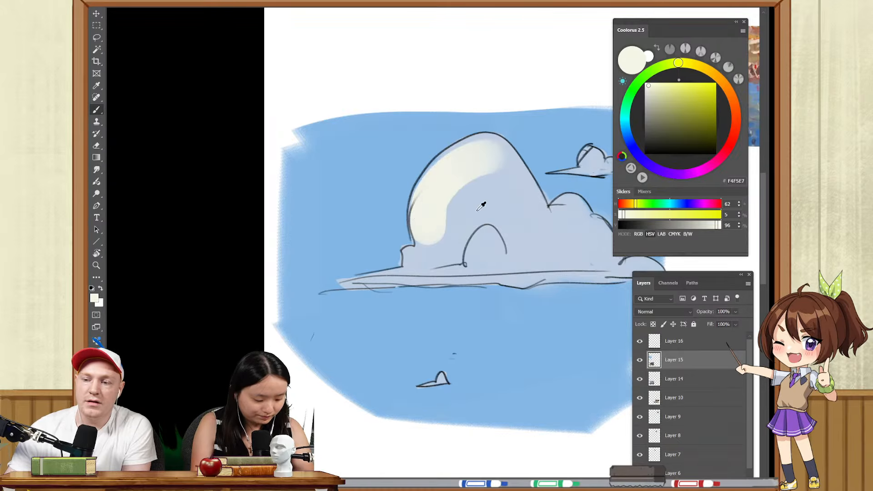
# - Trim the inner edge of the dome's highlight into a narrower crescent with the sampled cloud shade BACDE3
pyautogui.keyDown('alt'); pyautogui.click(478, 211); pyautogui.keyUp('alt')
pyautogui.moveTo(447, 233); pyautogui.dragTo(467, 188)
pyautogui.hotkey('ctrl', 'z')
pyautogui.moveTo(444, 252)
pyautogui.mouseDown()
pyautogui.moveTo(505, 173)
pyautogui.moveTo(450, 214)
pyautogui.mouseUp()
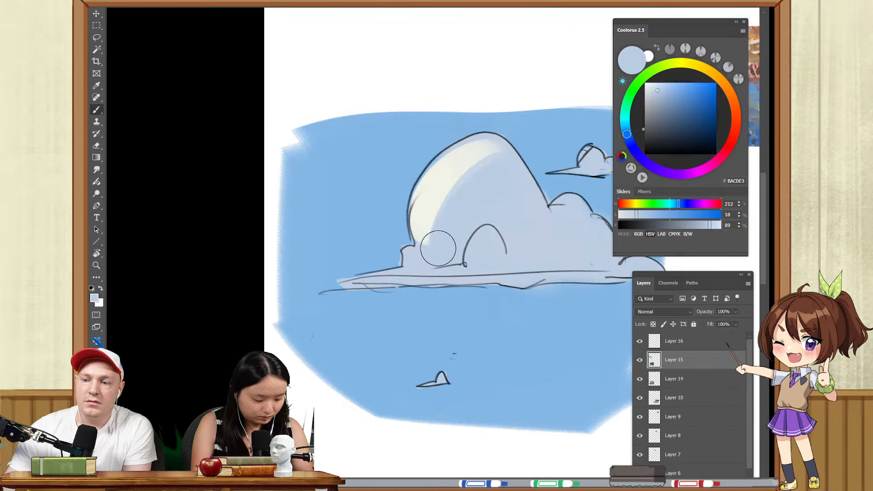
# - Paint off-white highlights, F0F2E7, on the large cloud's left bump, the base's left tip, the inner arch and both small clouds
pyautogui.keyDown('alt'); pyautogui.click(436, 197); pyautogui.keyUp('alt')
pyautogui.moveTo(413, 260); pyautogui.dragTo(409, 262)
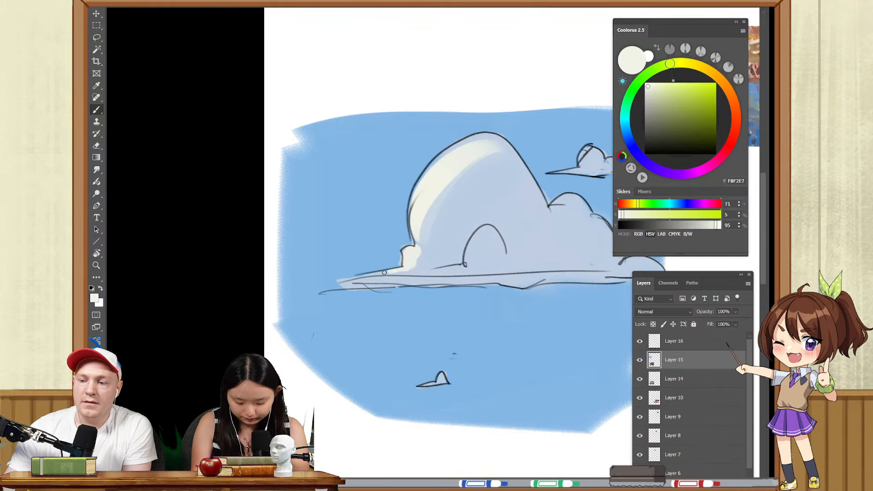
pyautogui.moveTo(451, 252); pyautogui.dragTo(459, 252)
pyautogui.moveTo(469, 263)
pyautogui.mouseDown()
pyautogui.moveTo(493, 230)
pyautogui.moveTo(472, 254)
pyautogui.moveTo(421, 249)
pyautogui.moveTo(447, 242)
pyautogui.moveTo(420, 224)
pyautogui.moveTo(524, 198)
pyautogui.moveTo(472, 231)
pyautogui.mouseUp()
pyautogui.moveTo(544, 161); pyautogui.dragTo(539, 161)
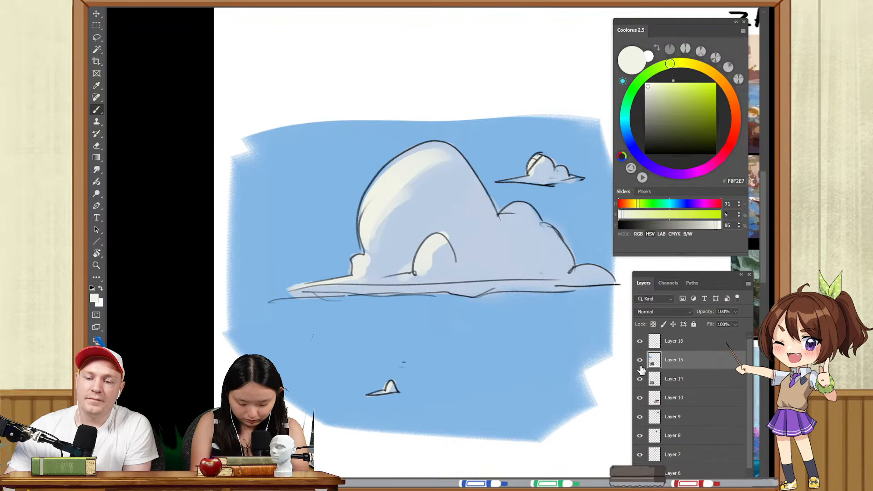
# - Hide the line sketch on Layer 16 and smudge the shadow-side edges of the highlights on the dome and inner puff
pyautogui.click(639, 341)
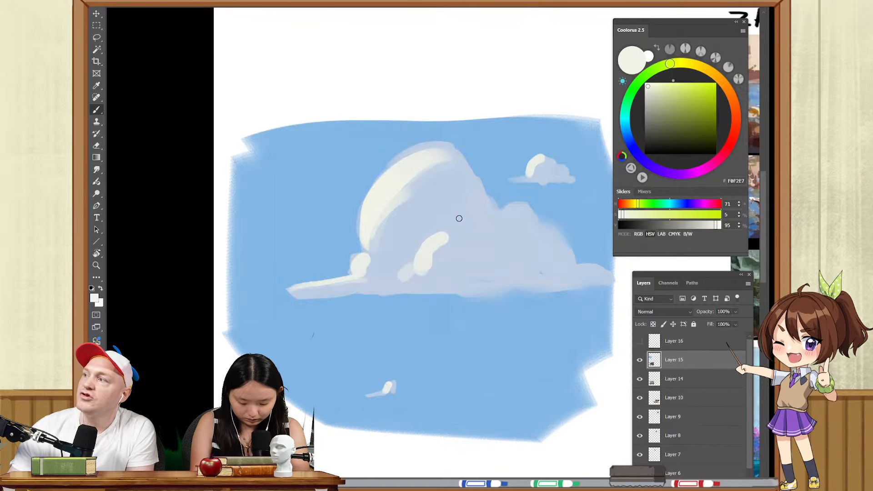
pyautogui.moveTo(405, 195)
pyautogui.mouseDown()
pyautogui.moveTo(427, 205)
pyautogui.moveTo(436, 255)
pyautogui.mouseUp()
pyautogui.press('r')
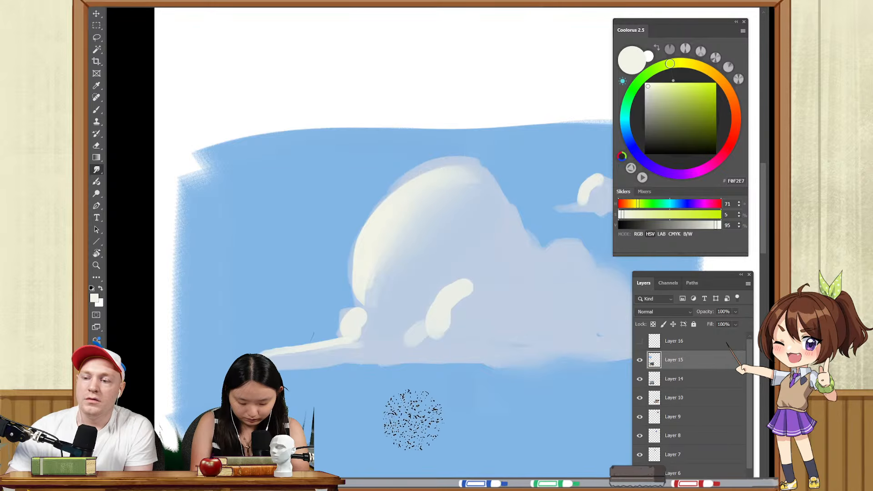
pyautogui.moveTo(460, 331)
pyautogui.mouseDown()
pyautogui.moveTo(510, 280)
pyautogui.moveTo(505, 329)
pyautogui.mouseUp()
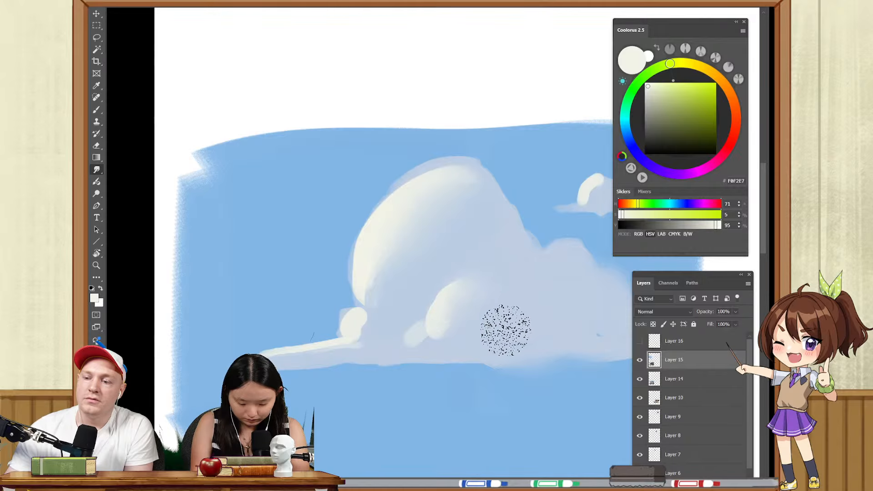
pyautogui.moveTo(401, 275); pyautogui.dragTo(471, 236)
# - Carve a cleaner left contour for the dome and left bump by painting sampled sky blue, 82B6E5, over the grey fringe
pyautogui.press('z')
pyautogui.click(433, 238)
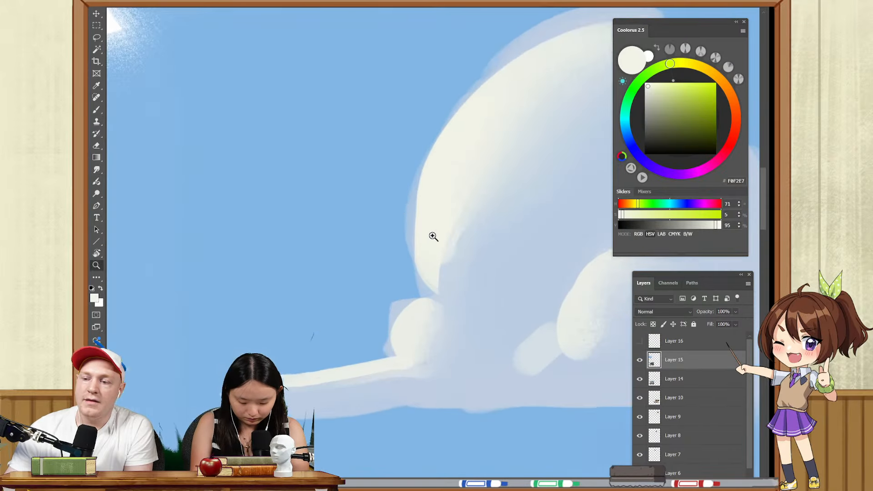
pyautogui.press('b')
pyautogui.keyDown('alt'); pyautogui.click(389, 199); pyautogui.keyUp('alt')
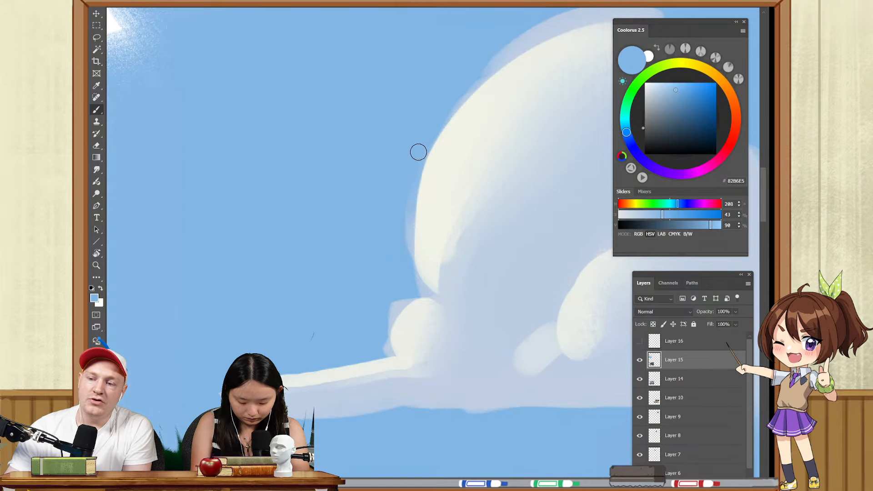
pyautogui.moveTo(412, 207)
pyautogui.mouseDown()
pyautogui.moveTo(405, 245)
pyautogui.moveTo(442, 132)
pyautogui.moveTo(353, 263)
pyautogui.mouseUp()
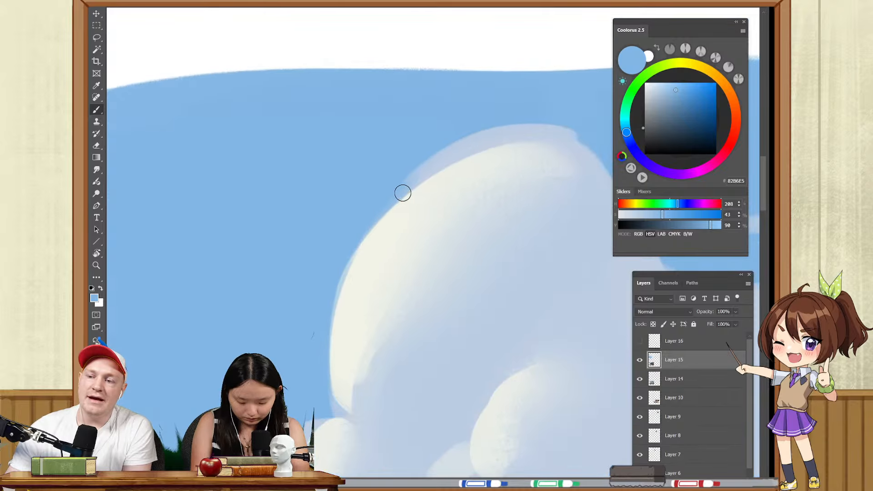
pyautogui.moveTo(410, 176)
pyautogui.mouseDown()
pyautogui.moveTo(498, 135)
pyautogui.moveTo(532, 133)
pyautogui.mouseUp()
pyautogui.moveTo(369, 284); pyautogui.dragTo(450, 167)
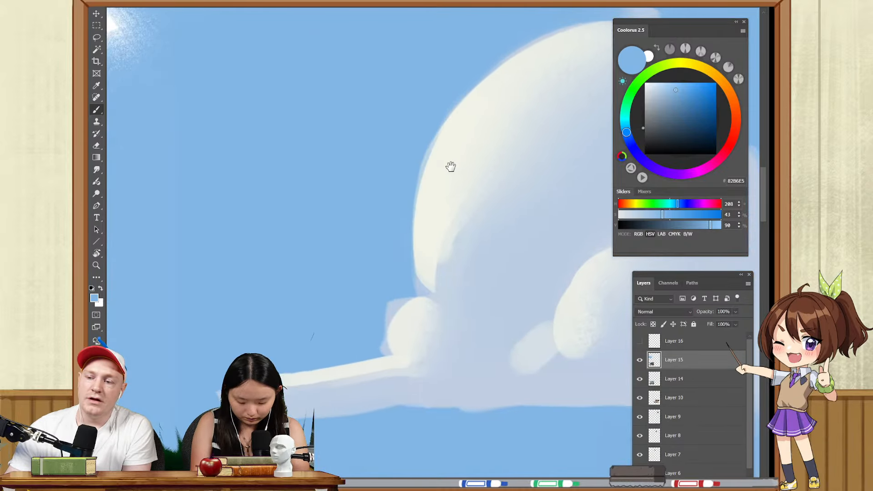
pyautogui.moveTo(388, 266); pyautogui.dragTo(395, 216)
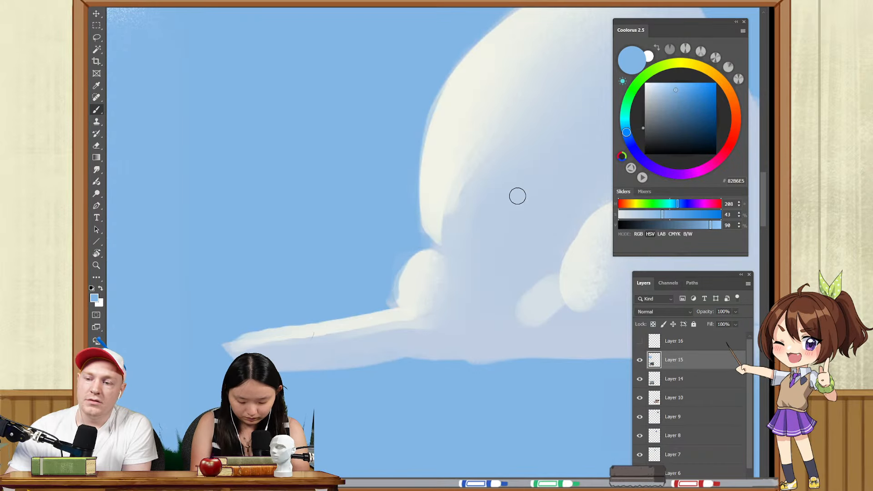
pyautogui.moveTo(517, 196); pyautogui.dragTo(368, 258)
# - Round out the large cloud's left bump with sampled off-white, EAEDE7, and smudge it and the dome's highlight into the shadow
pyautogui.press('z')
pyautogui.moveTo(468, 204)
pyautogui.mouseDown()
pyautogui.moveTo(442, 247)
pyautogui.moveTo(419, 263)
pyautogui.mouseUp()
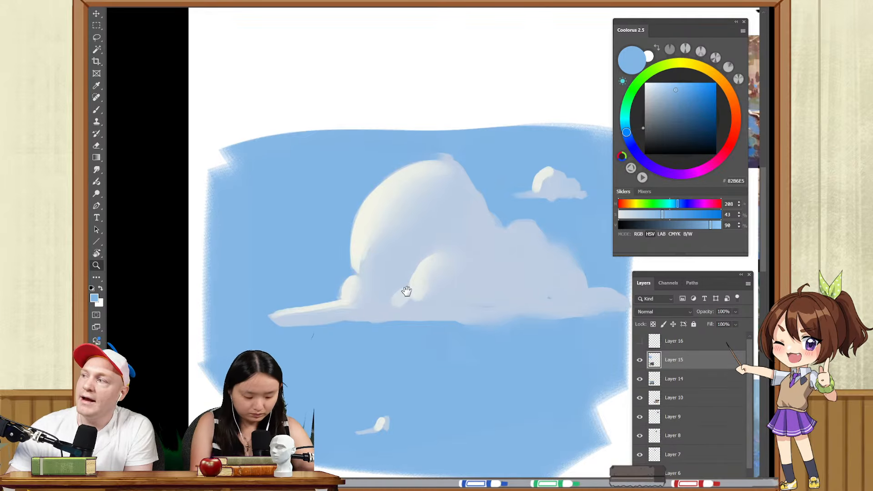
pyautogui.moveTo(407, 291)
pyautogui.mouseDown()
pyautogui.moveTo(448, 270)
pyautogui.moveTo(402, 250)
pyautogui.mouseUp()
pyautogui.press('b')
pyautogui.keyDown('alt'); pyautogui.click(392, 264); pyautogui.keyUp('alt')
pyautogui.keyDown('alt'); pyautogui.rightClick(400, 259); pyautogui.keyUp('alt')
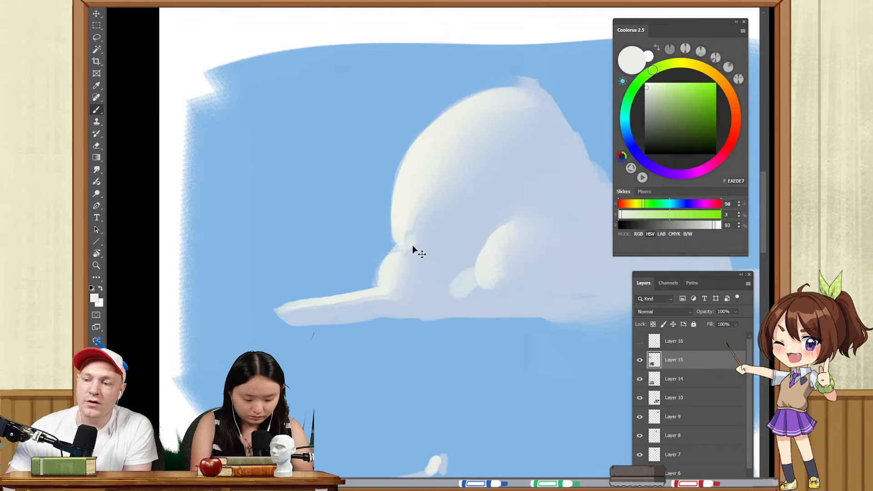
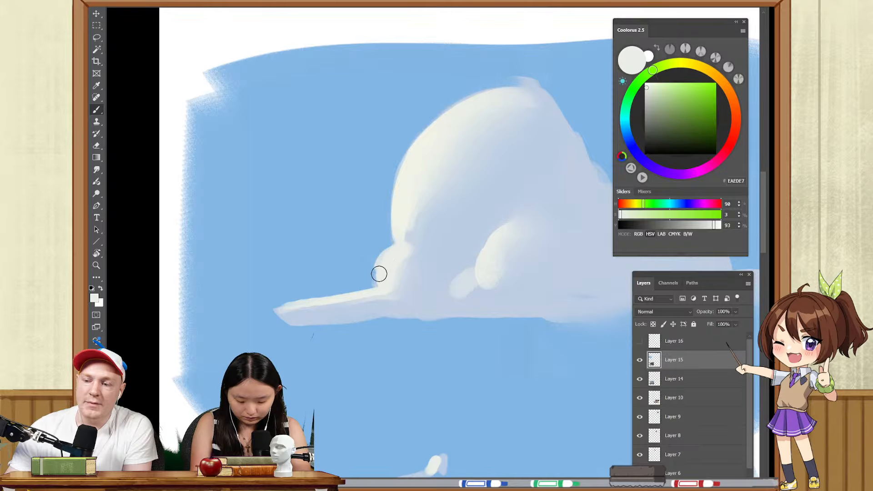
pyautogui.keyDown('alt'); pyautogui.click(415, 276); pyautogui.keyUp('alt')
pyautogui.press('r')
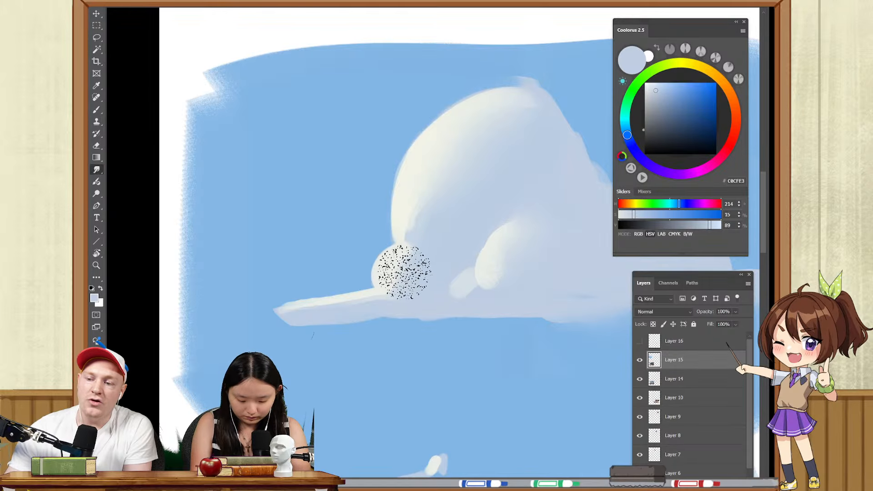
pyautogui.moveTo(442, 191); pyautogui.dragTo(430, 248)
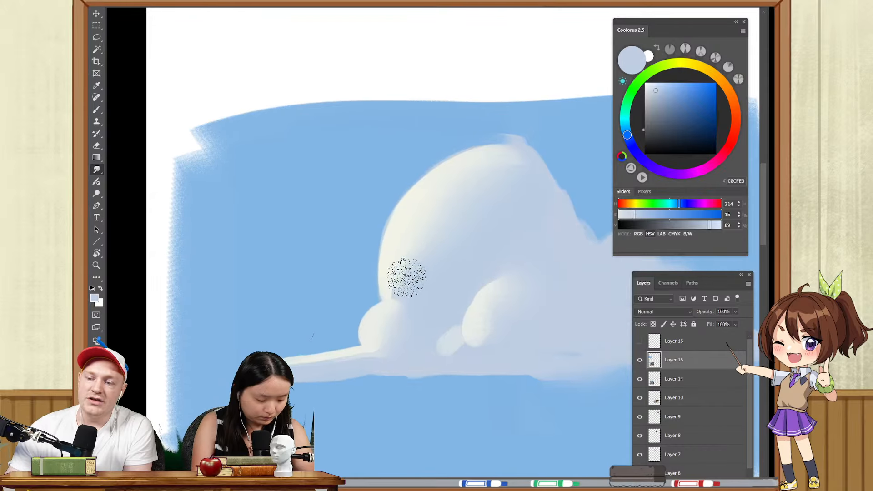
# - Reshape the inner puff and its small neighbour with sampled off-white, E8ECE6, and flatten their undersides with pale grey-blue, C0CFE3
pyautogui.press('b')
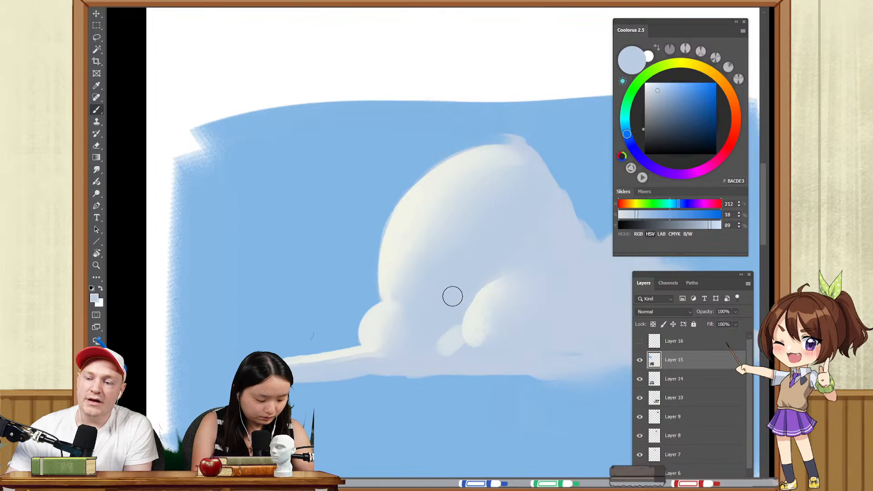
pyautogui.moveTo(477, 286)
pyautogui.mouseDown()
pyautogui.moveTo(518, 285)
pyautogui.moveTo(465, 272)
pyautogui.moveTo(456, 262)
pyautogui.moveTo(512, 275)
pyautogui.mouseUp()
pyautogui.hotkey('ctrl', 'z')
pyautogui.hotkey('ctrl', 'z')
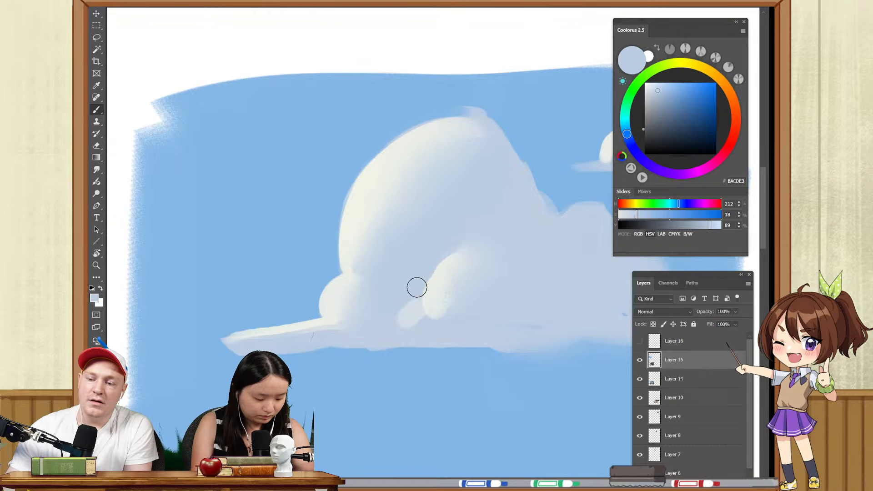
pyautogui.moveTo(415, 286)
pyautogui.mouseDown()
pyautogui.moveTo(441, 267)
pyautogui.moveTo(507, 277)
pyautogui.mouseUp()
pyautogui.keyDown('alt'); pyautogui.click(438, 292); pyautogui.keyUp('alt')
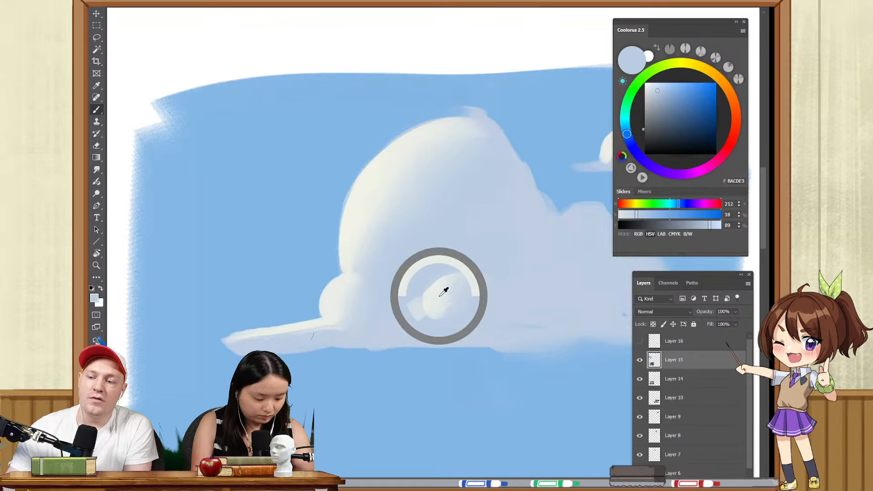
pyautogui.keyDown('alt'); pyautogui.click(414, 332); pyautogui.keyUp('alt')
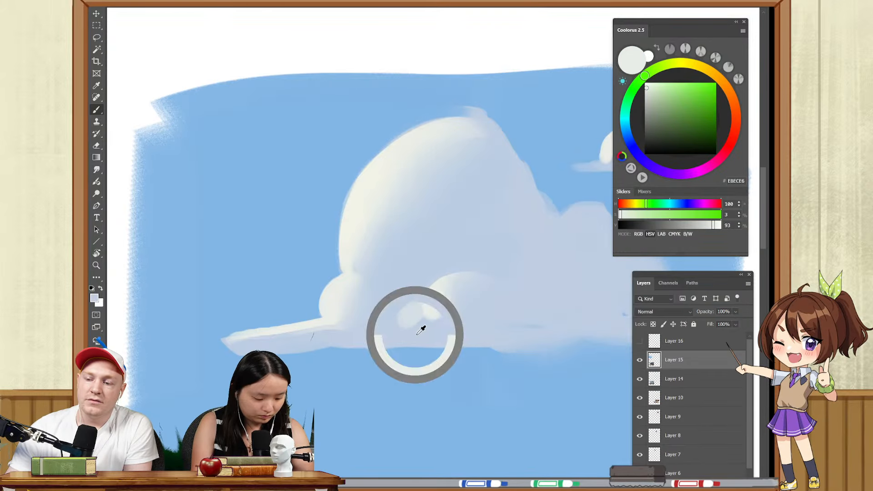
# - Smudge the large cloud's right-hand edges softly into the sky, undoing the last strokes
pyautogui.press('r')
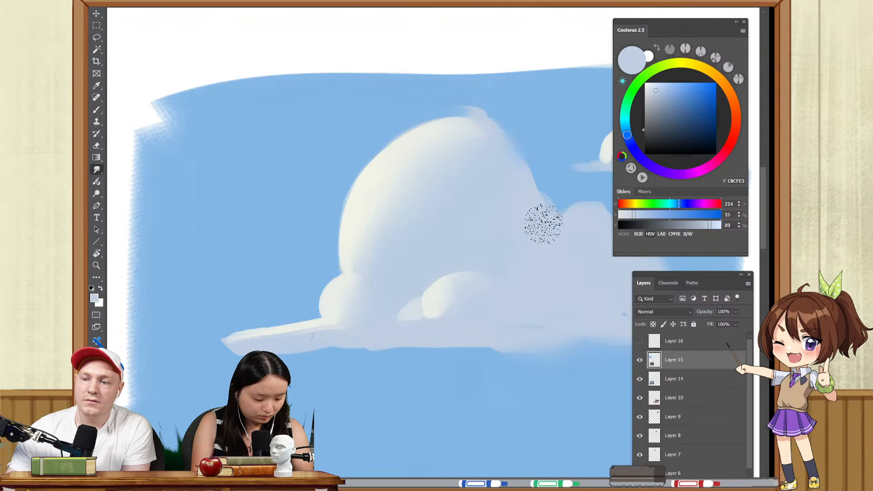
pyautogui.moveTo(541, 224); pyautogui.dragTo(468, 205)
pyautogui.moveTo(545, 243); pyautogui.dragTo(411, 177)
pyautogui.moveTo(497, 253); pyautogui.dragTo(538, 245)
pyautogui.hotkey('ctrl', 'z')
pyautogui.hotkey('ctrl', 'z')
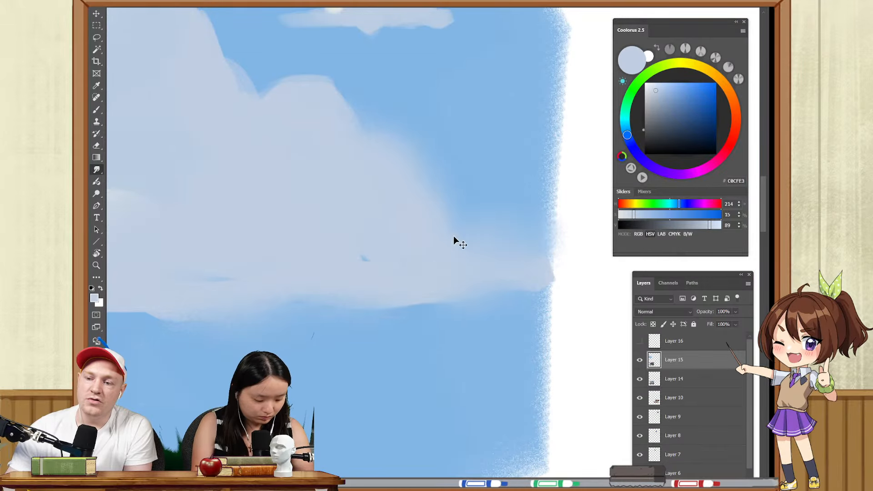
pyautogui.moveTo(450, 255); pyautogui.dragTo(557, 234)
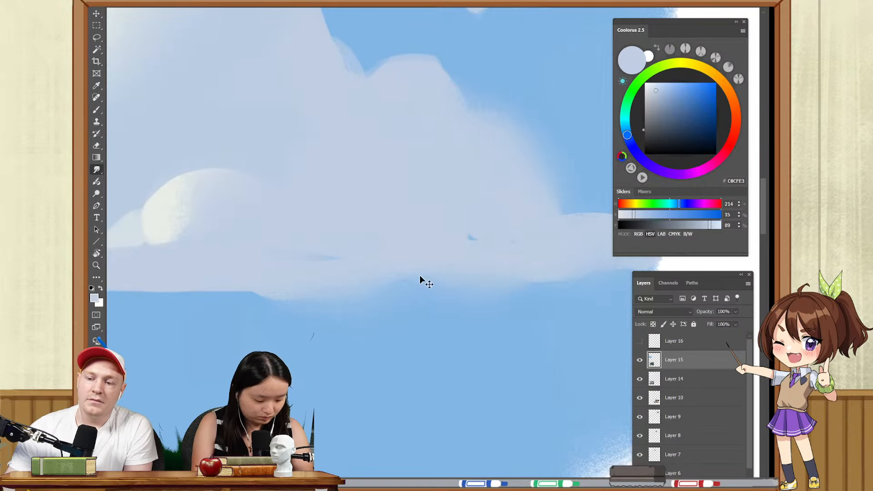
# - Circle the edges on the large cloud's right side in black to point them out, and undo the marks
pyautogui.moveTo(530, 265)
pyautogui.mouseDown()
pyautogui.moveTo(466, 245)
pyautogui.moveTo(486, 269)
pyautogui.moveTo(421, 264)
pyautogui.mouseUp()
pyautogui.press('z')
pyautogui.press('b')
pyautogui.press('d')
pyautogui.moveTo(474, 221)
pyautogui.mouseDown()
pyautogui.moveTo(514, 306)
pyautogui.moveTo(480, 242)
pyautogui.moveTo(610, 257)
pyautogui.mouseUp()
pyautogui.hotkey('ctrl', 'z')
pyautogui.press('z')
pyautogui.press('b')
pyautogui.moveTo(449, 167)
pyautogui.mouseDown()
pyautogui.moveTo(544, 255)
pyautogui.moveTo(314, 216)
pyautogui.mouseUp()
pyautogui.moveTo(481, 221); pyautogui.dragTo(534, 255)
pyautogui.moveTo(565, 202); pyautogui.dragTo(380, 298)
pyautogui.hotkey('ctrl', 'z')
pyautogui.moveTo(481, 77)
pyautogui.mouseDown()
pyautogui.moveTo(335, 117)
pyautogui.moveTo(412, 76)
pyautogui.mouseUp()
pyautogui.press('z')
pyautogui.moveTo(474, 199)
pyautogui.mouseDown()
pyautogui.moveTo(432, 203)
pyautogui.moveTo(548, 300)
pyautogui.mouseUp()
pyautogui.moveTo(418, 225); pyautogui.dragTo(465, 291)
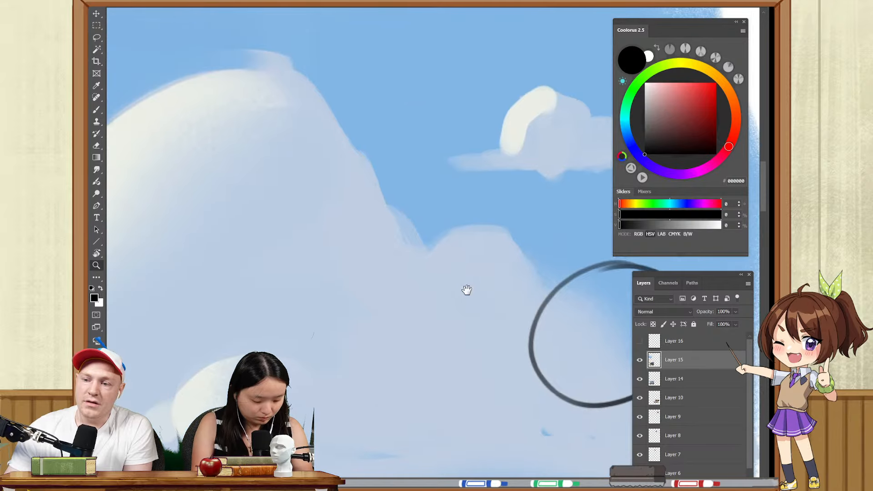
pyautogui.hotkey('ctrl', 'z')
pyautogui.click(471, 228)
pyautogui.moveTo(419, 226); pyautogui.dragTo(560, 307)
pyautogui.hotkey('ctrl', 'z')
# - Smudge the upper-left edge of the large cloud's dome softly into the sky
pyautogui.press('z')
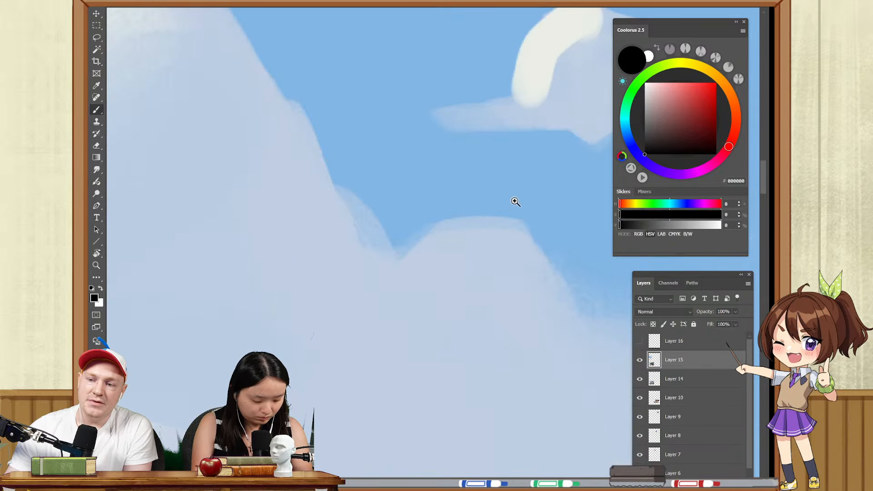
pyautogui.moveTo(514, 200); pyautogui.dragTo(473, 203)
pyautogui.moveTo(493, 229); pyautogui.dragTo(557, 293)
pyautogui.moveTo(318, 99); pyautogui.dragTo(343, 118)
pyautogui.moveTo(377, 161); pyautogui.dragTo(511, 158)
pyautogui.press('r')
pyautogui.moveTo(366, 152); pyautogui.dragTo(462, 136)
# - Circle the crisp edge on the dome's left side in black to point it out, and undo the marks
pyautogui.press('z')
pyautogui.moveTo(454, 190); pyautogui.dragTo(423, 193)
pyautogui.moveTo(440, 216)
pyautogui.mouseDown()
pyautogui.moveTo(452, 179)
pyautogui.moveTo(487, 148)
pyautogui.mouseUp()
pyautogui.moveTo(337, 208); pyautogui.dragTo(364, 208)
pyautogui.press('b')
pyautogui.moveTo(365, 172)
pyautogui.mouseDown()
pyautogui.moveTo(317, 162)
pyautogui.moveTo(380, 226)
pyautogui.moveTo(345, 155)
pyautogui.mouseUp()
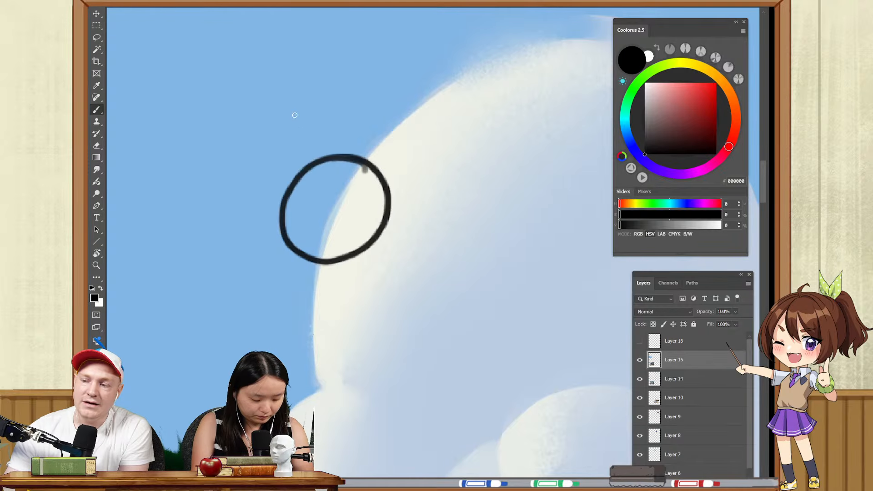
pyautogui.moveTo(297, 140); pyautogui.dragTo(312, 118)
pyautogui.hotkey('ctrl', 'z')
pyautogui.hotkey('ctrl', 'z')
pyautogui.hotkey('ctrl', 'z')
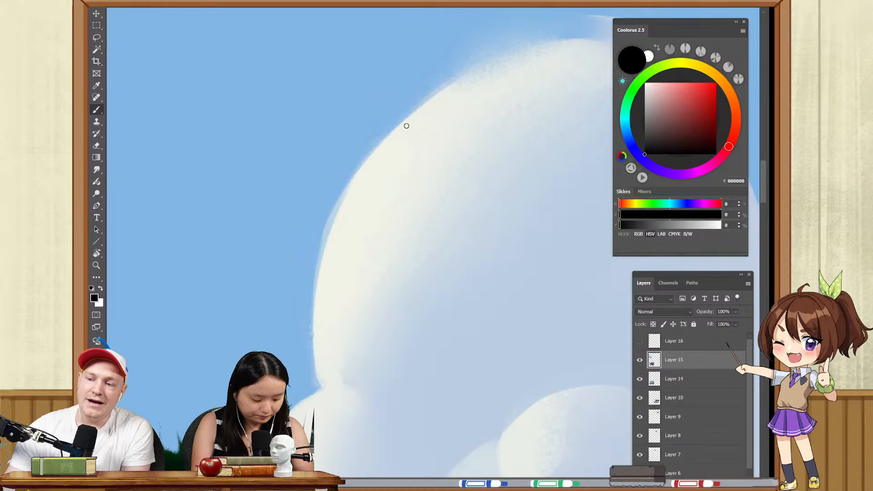
pyautogui.moveTo(407, 126)
pyautogui.mouseDown()
pyautogui.moveTo(317, 279)
pyautogui.moveTo(486, 245)
pyautogui.moveTo(425, 130)
pyautogui.mouseUp()
pyautogui.hotkey('ctrl', 'z')
pyautogui.moveTo(418, 95)
pyautogui.mouseDown()
pyautogui.moveTo(343, 87)
pyautogui.moveTo(392, 369)
pyautogui.moveTo(356, 76)
pyautogui.mouseUp()
pyautogui.moveTo(444, 191); pyautogui.dragTo(409, 191)
pyautogui.moveTo(450, 232); pyautogui.dragTo(417, 234)
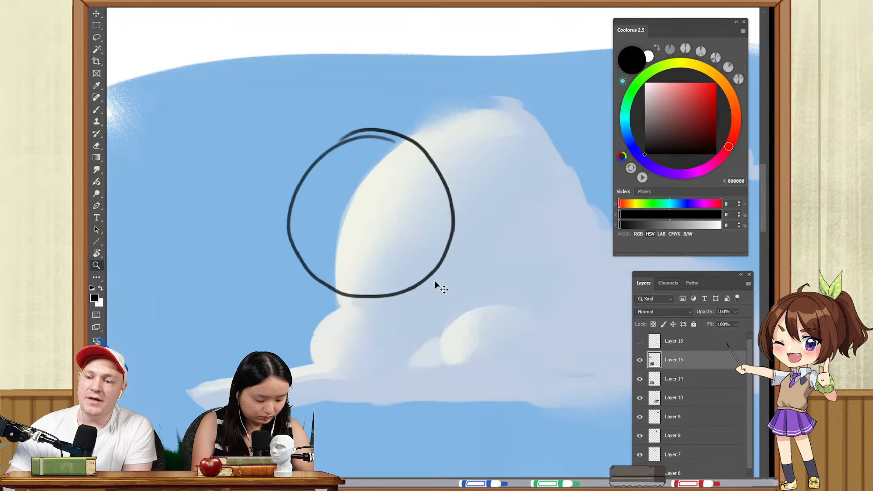
pyautogui.hotkey('ctrl', 'z')
# - Mix a warm beige, D7CDB4, and paint it along the left and middle parts of the large cloud's flat base
pyautogui.moveTo(485, 309); pyautogui.dragTo(455, 245)
pyautogui.moveTo(457, 325); pyautogui.dragTo(450, 228)
pyautogui.keyDown('alt'); pyautogui.click(422, 254); pyautogui.keyUp('alt')
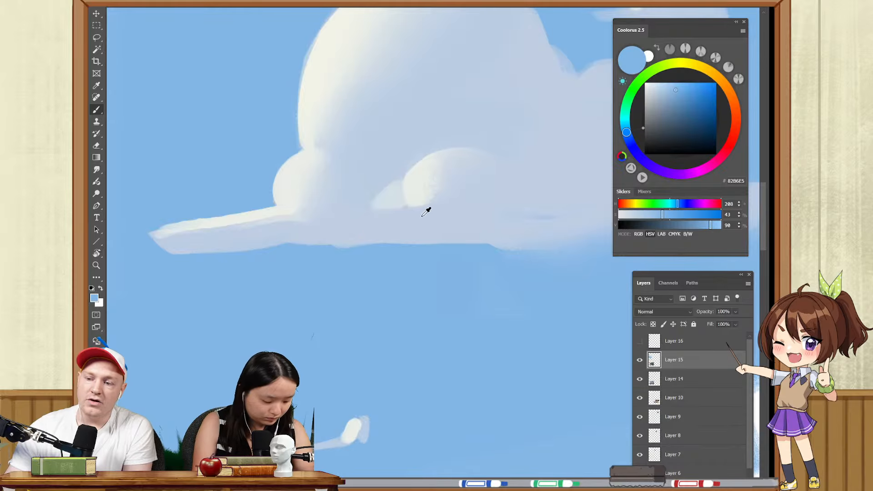
pyautogui.keyDown('alt'); pyautogui.click(421, 230); pyautogui.keyUp('alt')
pyautogui.click(713, 73)
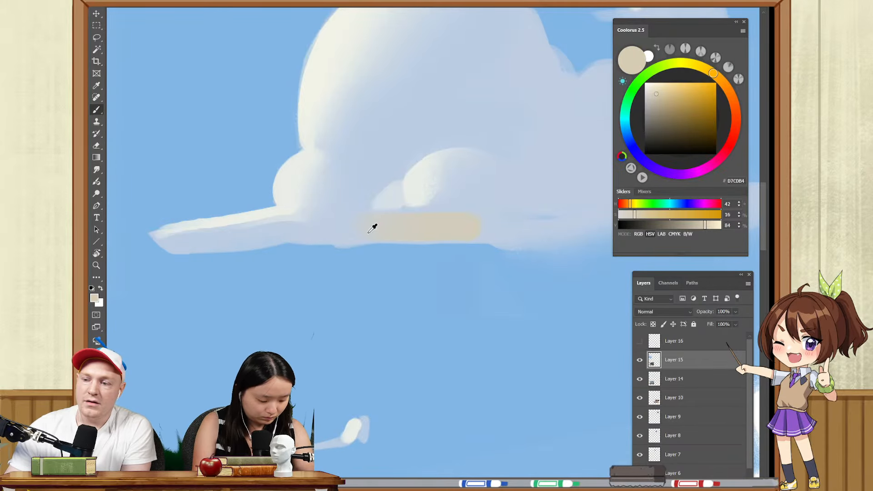
pyautogui.moveTo(372, 228)
pyautogui.mouseDown()
pyautogui.moveTo(495, 241)
pyautogui.moveTo(291, 254)
pyautogui.mouseUp()
pyautogui.hotkey('ctrl', 'shift', 'd')
pyautogui.press(']')
pyautogui.press(']')
pyautogui.press(']')
pyautogui.press(']')
pyautogui.hotkey('ctrl', 'd')
pyautogui.moveTo(467, 212); pyautogui.dragTo(310, 234)
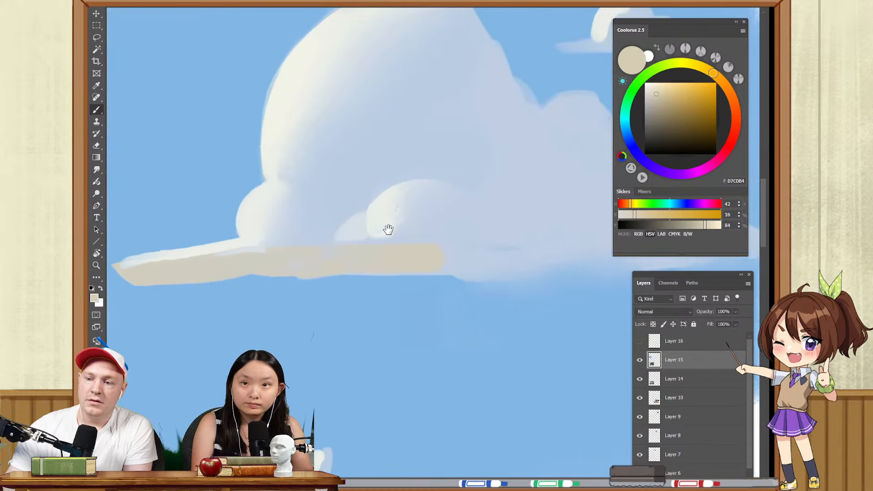
# - Select the large cloud's shaded area with the Magic Wand and continue the beige D7CDB4 along the right part of its base
pyautogui.press('w')
pyautogui.click(505, 240)
pyautogui.moveTo(506, 242); pyautogui.dragTo(412, 231)
pyautogui.keyDown('shift'); pyautogui.click(331, 273); pyautogui.keyUp('shift')
pyautogui.hotkey('ctrl', 'z')
pyautogui.press('b')
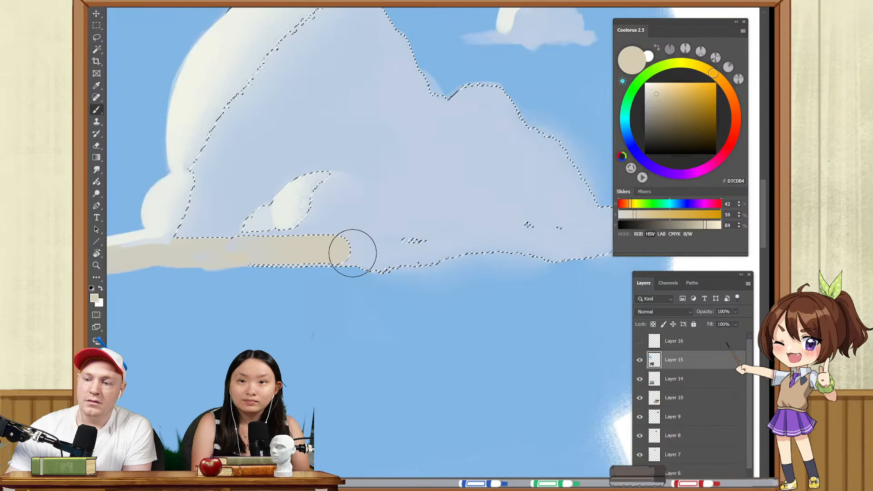
pyautogui.moveTo(353, 251); pyautogui.dragTo(606, 244)
pyautogui.moveTo(484, 249); pyautogui.dragTo(488, 262)
# - Paint a short horizontal beige band across the large cloud's right side above the base, and clear the selection
pyautogui.moveTo(414, 180); pyautogui.dragTo(497, 179)
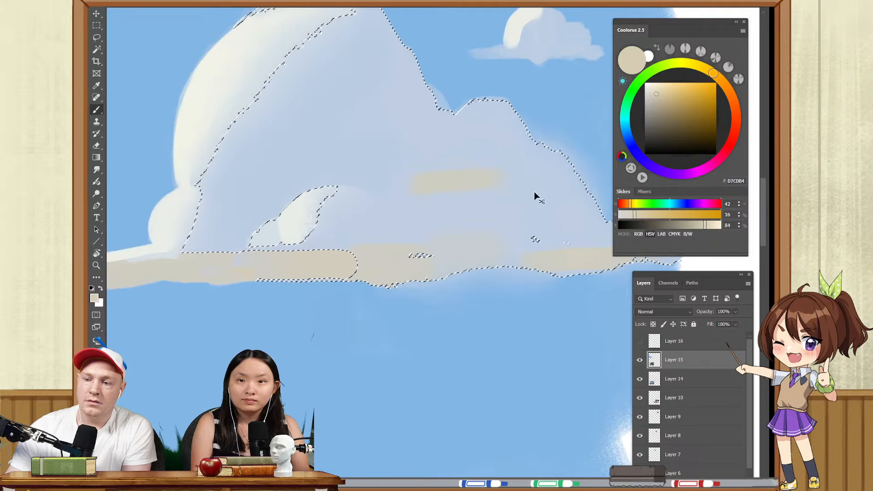
pyautogui.hotkey('ctrl', 'z')
pyautogui.moveTo(438, 202); pyautogui.dragTo(536, 203)
pyautogui.hotkey('ctrl', 'd')
pyautogui.press('z')
pyautogui.moveTo(466, 201); pyautogui.dragTo(437, 233)
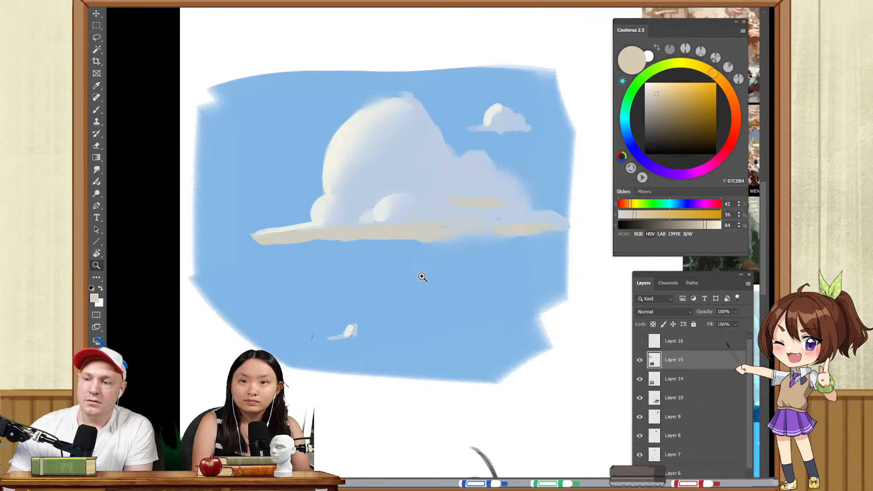
# - Circle the dome's left and right edges and the neighbouring right lobe in black, linking the circles with lines
pyautogui.moveTo(395, 216); pyautogui.dragTo(453, 234)
pyautogui.click(397, 184)
pyautogui.press('b')
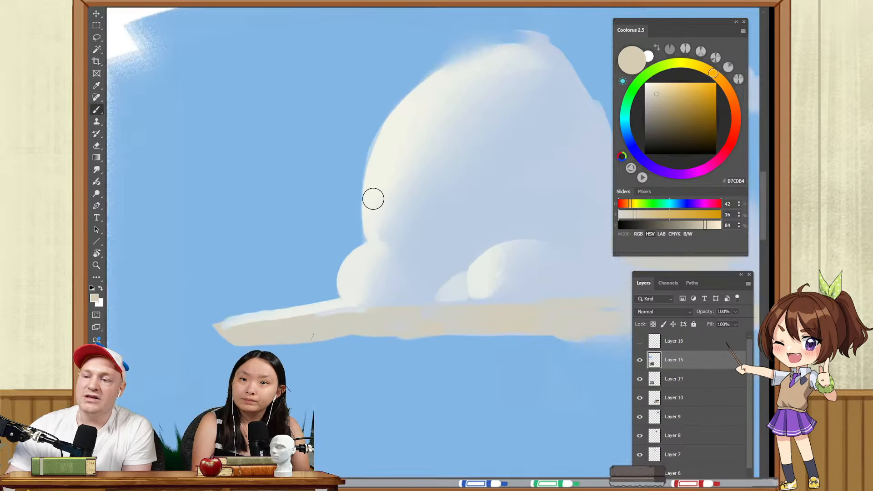
pyautogui.press('d')
pyautogui.moveTo(380, 111)
pyautogui.mouseDown()
pyautogui.moveTo(335, 203)
pyautogui.moveTo(340, 117)
pyautogui.mouseUp()
pyautogui.hotkey('ctrl', 'z')
pyautogui.moveTo(526, 170); pyautogui.dragTo(401, 179)
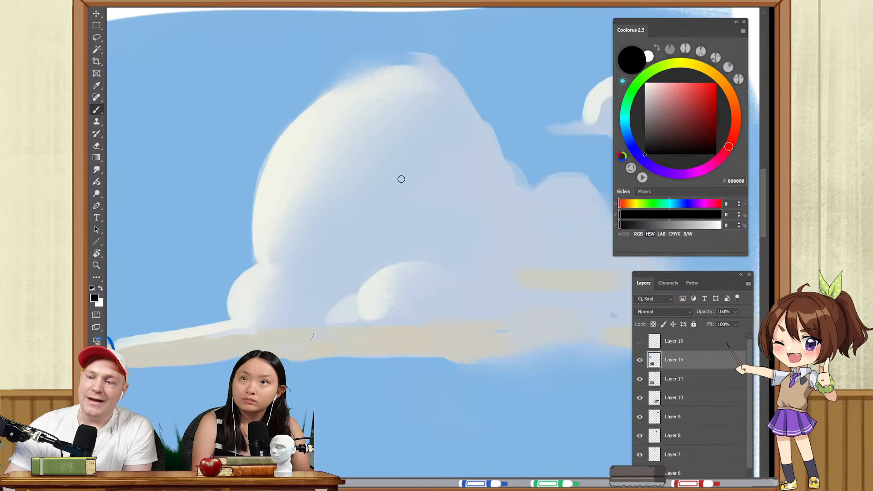
pyautogui.moveTo(271, 137)
pyautogui.mouseDown()
pyautogui.moveTo(280, 138)
pyautogui.moveTo(252, 131)
pyautogui.mouseUp()
pyautogui.moveTo(316, 177)
pyautogui.mouseDown()
pyautogui.moveTo(405, 128)
pyautogui.moveTo(468, 127)
pyautogui.mouseUp()
pyautogui.moveTo(495, 103)
pyautogui.mouseDown()
pyautogui.moveTo(477, 88)
pyautogui.moveTo(500, 91)
pyautogui.mouseUp()
pyautogui.moveTo(508, 189); pyautogui.dragTo(378, 170)
pyautogui.moveTo(424, 125)
pyautogui.mouseDown()
pyautogui.moveTo(429, 179)
pyautogui.moveTo(411, 119)
pyautogui.mouseUp()
pyautogui.moveTo(372, 114); pyautogui.dragTo(390, 126)
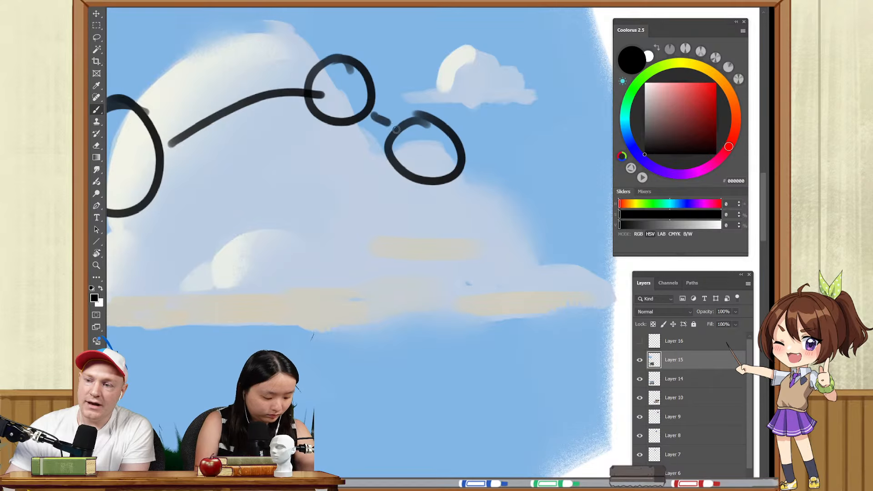
# - Try further black marks over the large cloud's right edges, and undo all the black annotations
pyautogui.moveTo(488, 240); pyautogui.dragTo(421, 156)
pyautogui.moveTo(437, 210)
pyautogui.mouseDown()
pyautogui.moveTo(479, 252)
pyautogui.moveTo(449, 199)
pyautogui.mouseUp()
pyautogui.hotkey('ctrl', 'z')
pyautogui.moveTo(400, 95)
pyautogui.mouseDown()
pyautogui.moveTo(424, 137)
pyautogui.moveTo(438, 199)
pyautogui.mouseUp()
pyautogui.moveTo(438, 199)
pyautogui.mouseDown()
pyautogui.moveTo(452, 227)
pyautogui.moveTo(456, 329)
pyautogui.mouseUp()
pyautogui.hotkey('ctrl', 'z')
pyautogui.hotkey('ctrl', 'z')
pyautogui.hotkey('ctrl', 'z')
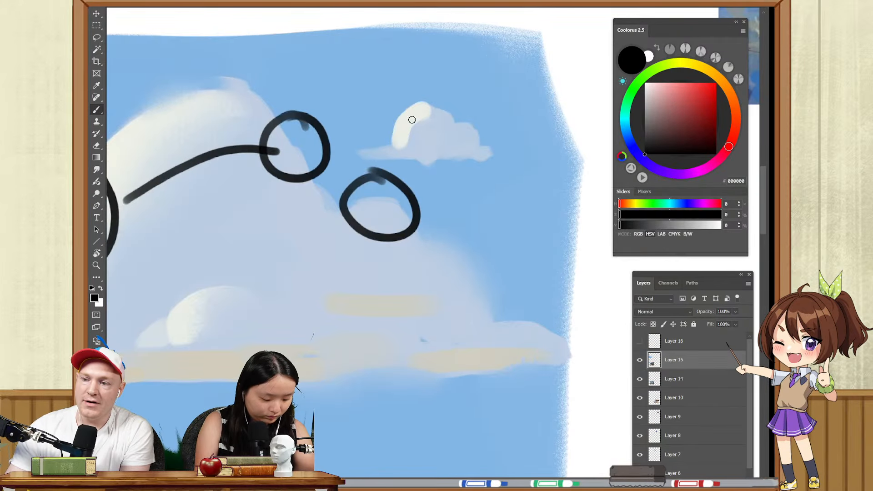
pyautogui.press('z')
pyautogui.moveTo(426, 143); pyautogui.dragTo(459, 146)
pyautogui.moveTo(458, 176); pyautogui.dragTo(482, 252)
pyautogui.hotkey('ctrl', 'z')
pyautogui.hotkey('ctrl', 'z')
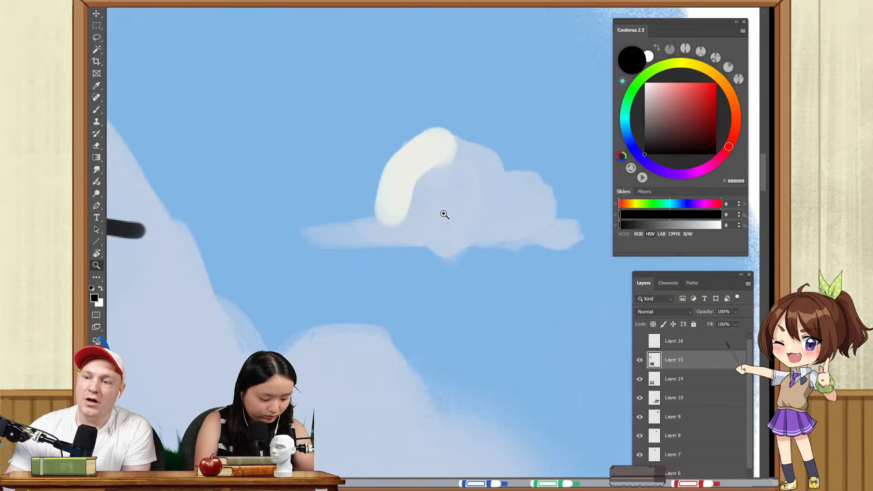
pyautogui.moveTo(434, 202)
pyautogui.mouseDown()
pyautogui.moveTo(388, 231)
pyautogui.moveTo(350, 231)
pyautogui.moveTo(462, 202)
pyautogui.moveTo(489, 204)
pyautogui.moveTo(443, 221)
pyautogui.moveTo(402, 218)
pyautogui.mouseUp()
pyautogui.hotkey('ctrl', 'z')
# - Smudge the small cloud's highlight into its shaded side and trim its right contour with the sky blue 82B6E5
pyautogui.press('r')
pyautogui.moveTo(411, 234); pyautogui.dragTo(448, 188)
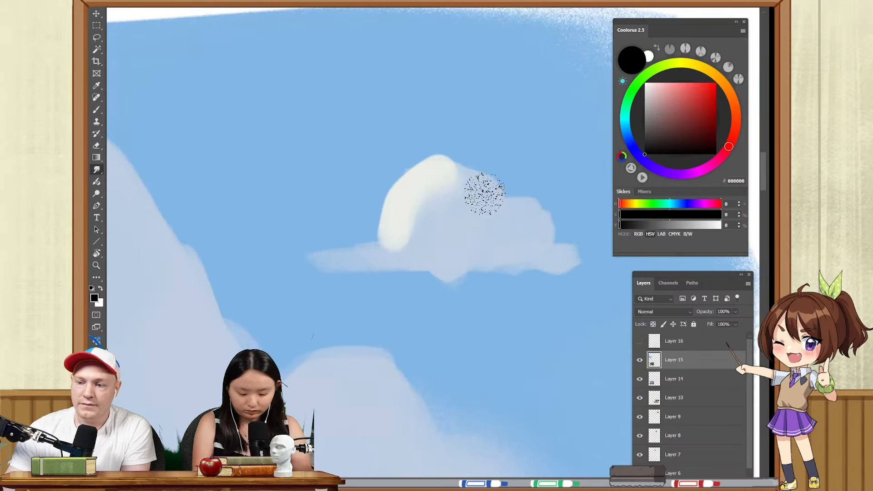
pyautogui.press(']')
pyautogui.moveTo(422, 223)
pyautogui.mouseDown()
pyautogui.moveTo(429, 199)
pyautogui.moveTo(448, 199)
pyautogui.moveTo(412, 257)
pyautogui.mouseUp()
pyautogui.keyDown('alt'); pyautogui.click(502, 194); pyautogui.keyUp('alt')
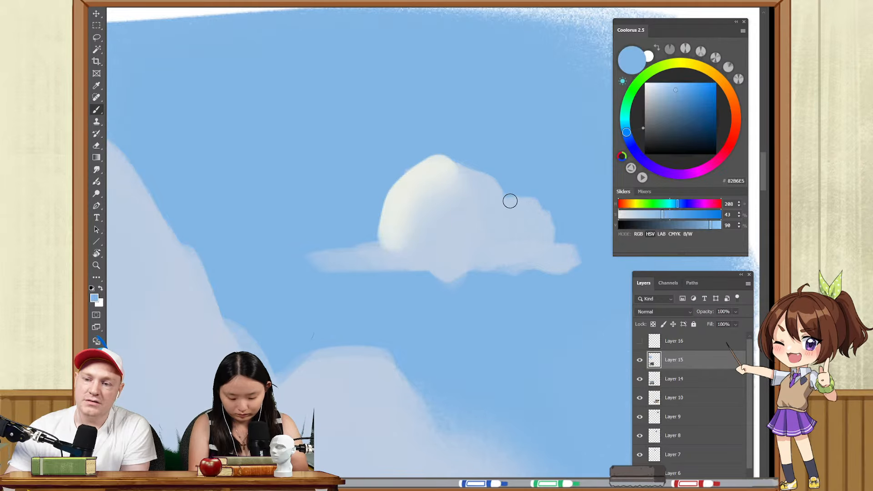
pyautogui.moveTo(510, 199)
pyautogui.mouseDown()
pyautogui.moveTo(545, 232)
pyautogui.moveTo(551, 226)
pyautogui.mouseUp()
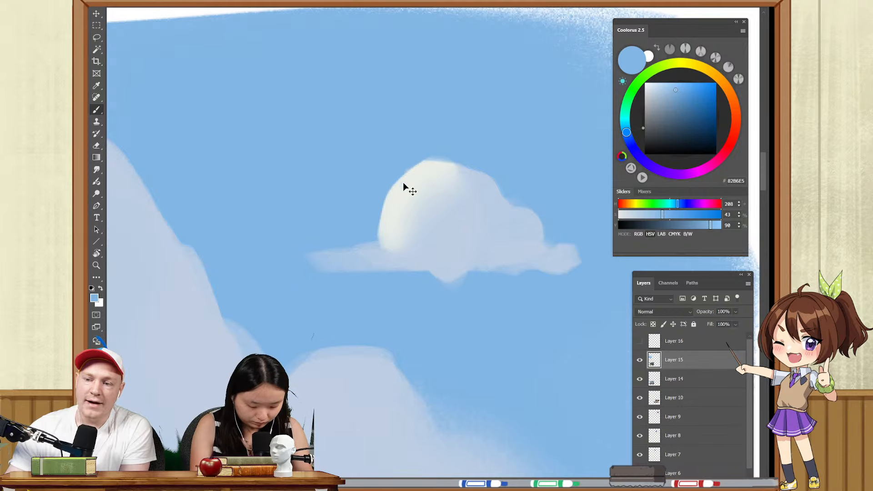
# - Try to smudge the small cloud's right edge softly into the sky
pyautogui.press('r')
pyautogui.moveTo(516, 215); pyautogui.dragTo(445, 211)
pyautogui.press('z')
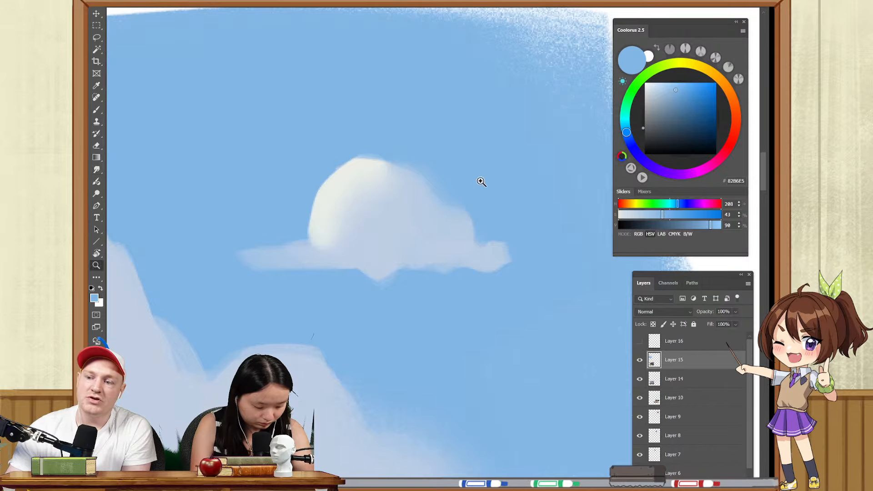
pyautogui.moveTo(480, 182); pyautogui.dragTo(463, 193)
pyautogui.moveTo(463, 193); pyautogui.dragTo(482, 220)
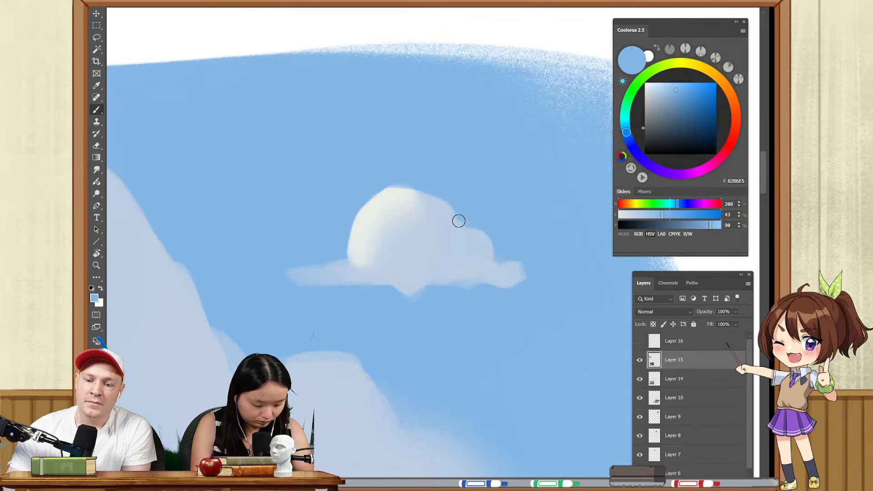
pyautogui.keyDown('alt'); pyautogui.click(450, 250); pyautogui.keyUp('alt')
pyautogui.keyDown('alt'); pyautogui.click(483, 223); pyautogui.keyUp('alt')
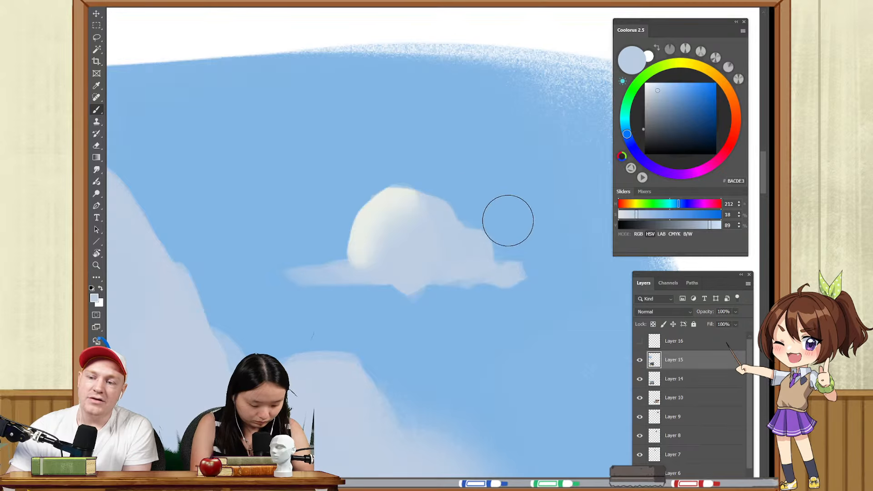
pyautogui.click(664, 86)
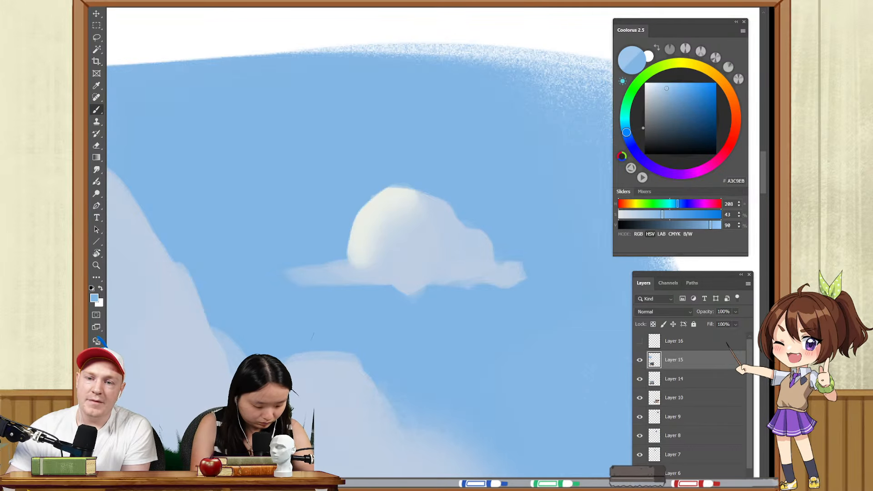
pyautogui.moveTo(479, 166)
pyautogui.mouseDown()
pyautogui.moveTo(517, 229)
pyautogui.moveTo(506, 200)
pyautogui.moveTo(459, 159)
pyautogui.moveTo(511, 152)
pyautogui.mouseUp()
pyautogui.hotkey('ctrl', 'z')
# - Select the sky with the Magic Wand, paint a brighter blue, 89C7FF, around the top of the small cloud, and clear the selection
pyautogui.press('w')
pyautogui.click(499, 161)
pyautogui.press('b')
pyautogui.hotkey('ctrl', 'z')
pyautogui.click(678, 83)
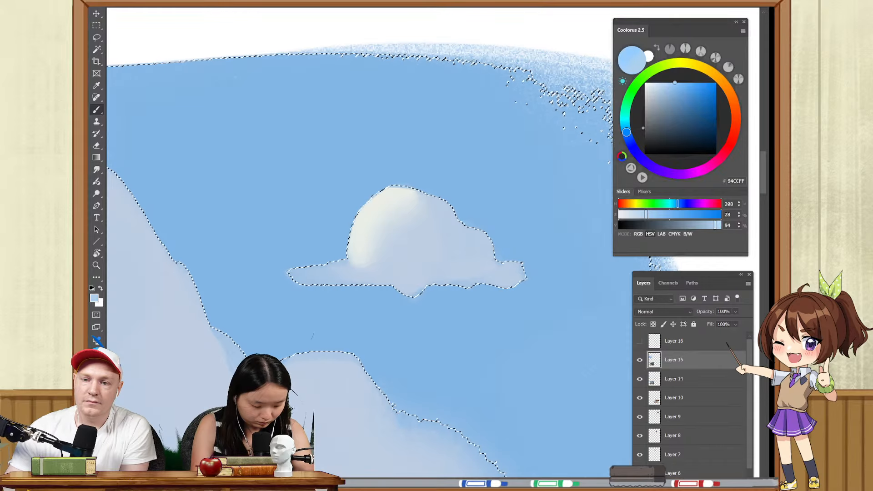
pyautogui.moveTo(428, 181)
pyautogui.mouseDown()
pyautogui.moveTo(455, 212)
pyautogui.moveTo(502, 206)
pyautogui.moveTo(332, 191)
pyautogui.mouseUp()
pyautogui.hotkey('ctrl', 'z')
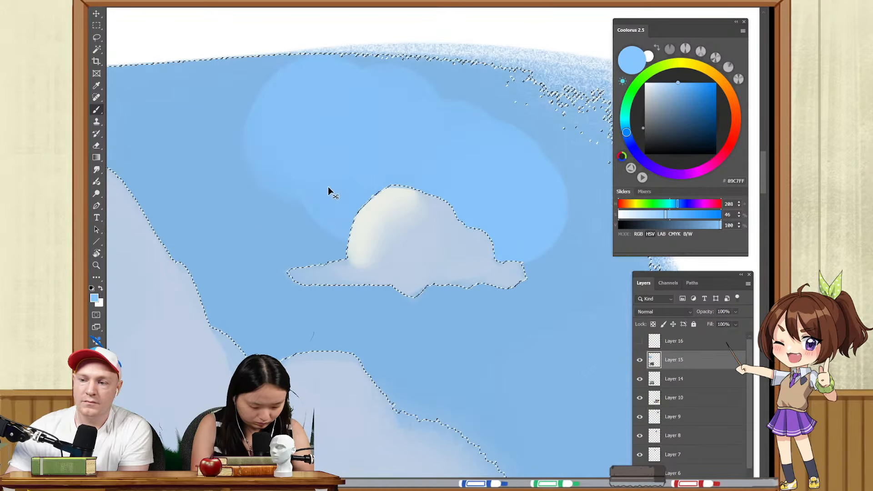
pyautogui.hotkey('ctrl', 'd')
# - Examine the value contrast between the small cloud's right edge and the sky in grayscale
pyautogui.press('z')
pyautogui.moveTo(485, 214)
pyautogui.mouseDown()
pyautogui.moveTo(506, 215)
pyautogui.moveTo(306, 281)
pyautogui.mouseUp()
pyautogui.press('b')
pyautogui.moveTo(460, 219); pyautogui.dragTo(422, 224)
pyautogui.press('d')
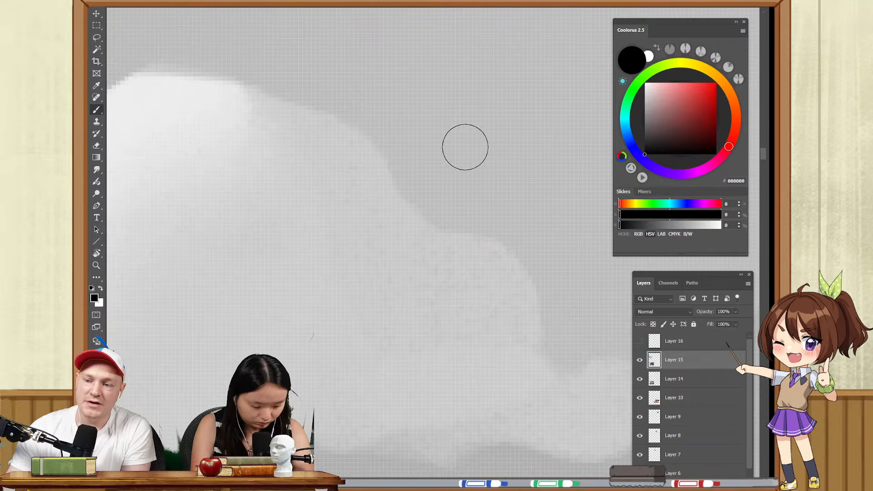
pyautogui.moveTo(465, 147); pyautogui.dragTo(491, 125)
pyautogui.hotkey('ctrl', 'z')
pyautogui.press('z')
pyautogui.moveTo(497, 183); pyautogui.dragTo(437, 220)
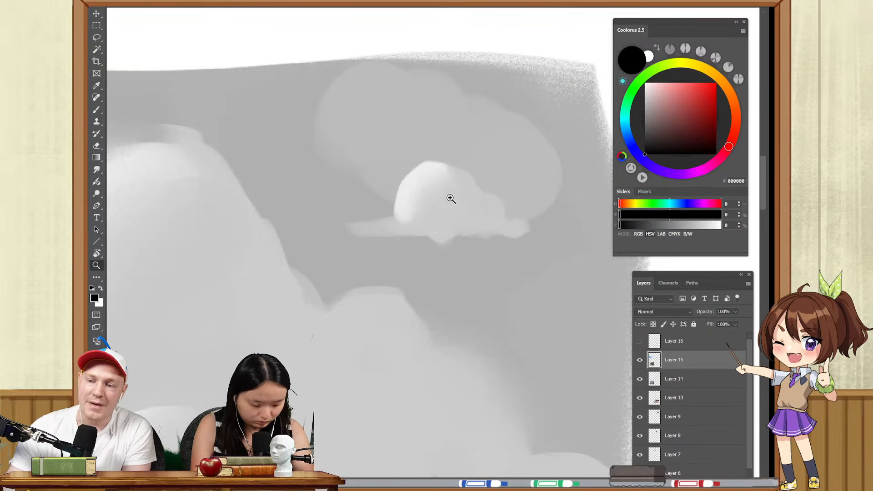
# - Restore the sky selection, paint the sampled brighter blue 87C2F7 across the sky around the large cloud, and deselect
pyautogui.hotkey('ctrl', 'z')
pyautogui.hotkey('ctrl', 'z')
pyautogui.hotkey('ctrl', 'shift', 'z')
pyautogui.hotkey('ctrl', 'y')
pyautogui.moveTo(460, 173)
pyautogui.mouseDown()
pyautogui.moveTo(434, 192)
pyautogui.moveTo(518, 178)
pyautogui.mouseUp()
pyautogui.press('b')
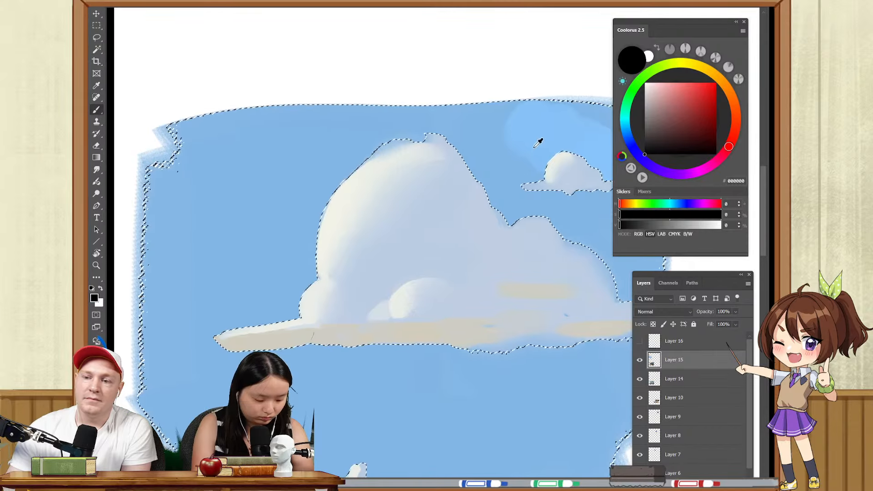
pyautogui.keyDown('alt'); pyautogui.click(538, 142); pyautogui.keyUp('alt')
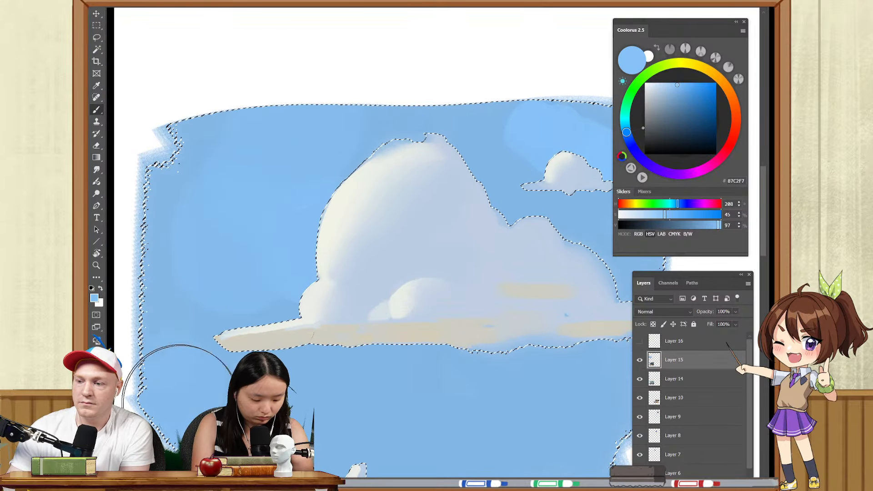
pyautogui.moveTo(424, 302); pyautogui.dragTo(386, 269)
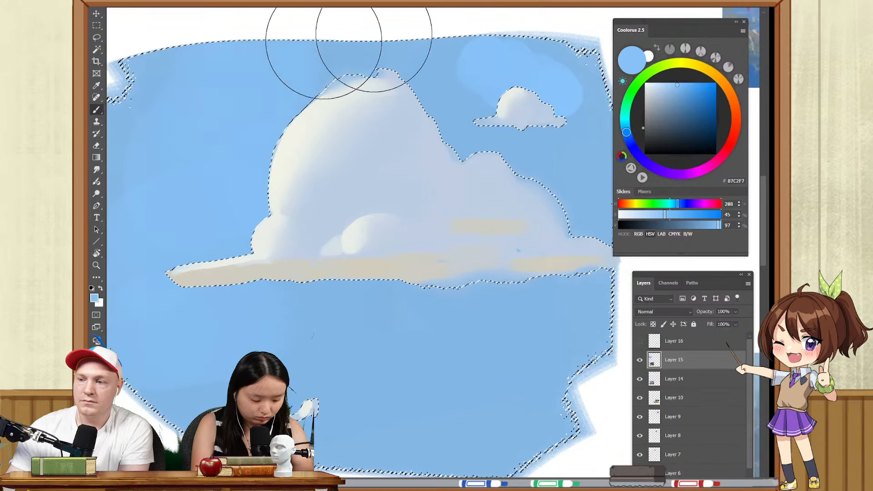
pyautogui.hotkey('ctrl', 'd')
# - Mix a bluer cloud shade, AACBEE, and try it on the large cloud's right side
pyautogui.moveTo(469, 197)
pyautogui.mouseDown()
pyautogui.moveTo(470, 236)
pyautogui.moveTo(418, 259)
pyautogui.moveTo(446, 256)
pyautogui.mouseUp()
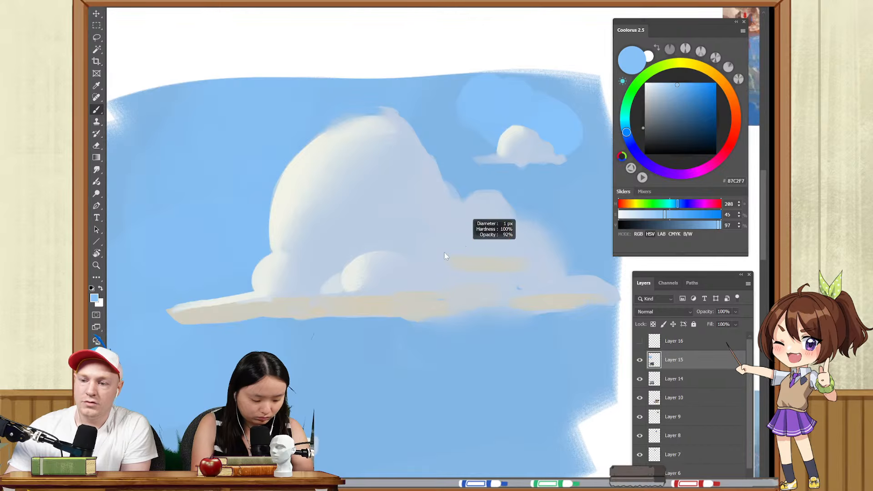
pyautogui.keyDown('alt'); pyautogui.click(480, 211); pyautogui.keyUp('alt')
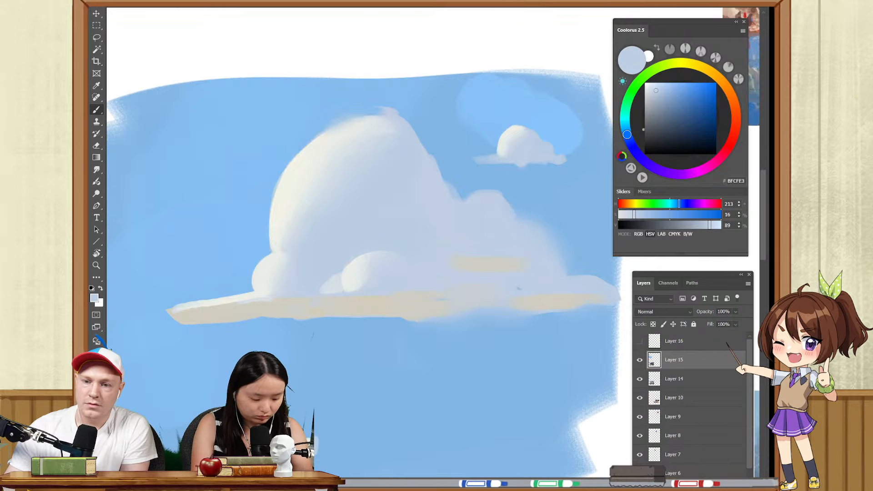
pyautogui.moveTo(661, 89); pyautogui.dragTo(665, 87)
pyautogui.moveTo(455, 225); pyautogui.dragTo(476, 227)
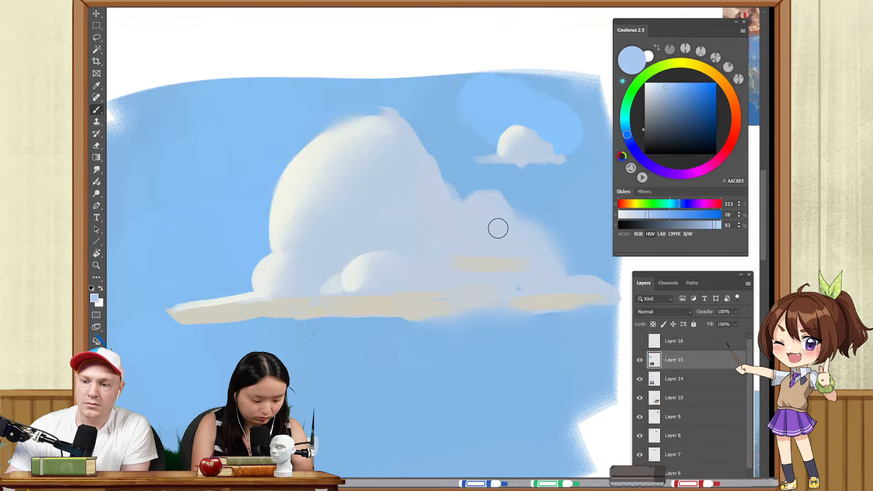
pyautogui.keyDown('alt'); pyautogui.click(479, 248); pyautogui.keyUp('alt')
# - Try a curved wisp above the dome's peak in C2D0E3, thin it with sky blue 87BDEE, and undo the strokes
pyautogui.moveTo(397, 203); pyautogui.dragTo(437, 236)
pyautogui.keyDown('alt'); pyautogui.click(432, 155); pyautogui.keyUp('alt')
pyautogui.moveTo(408, 143)
pyautogui.mouseDown()
pyautogui.moveTo(364, 136)
pyautogui.moveTo(437, 147)
pyautogui.mouseUp()
pyautogui.hotkey('ctrl', 'z')
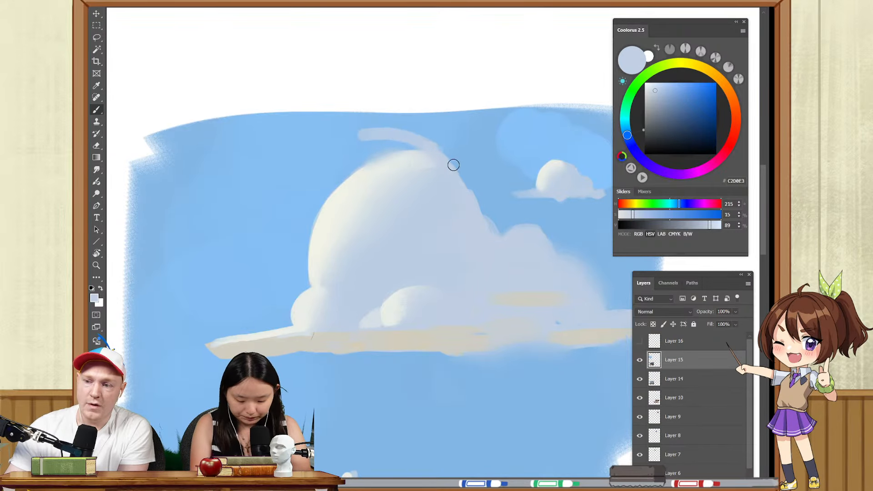
pyautogui.keyDown('alt'); pyautogui.click(427, 117); pyautogui.keyUp('alt')
pyautogui.moveTo(360, 136); pyautogui.dragTo(418, 134)
pyautogui.hotkey('ctrl', 'z')
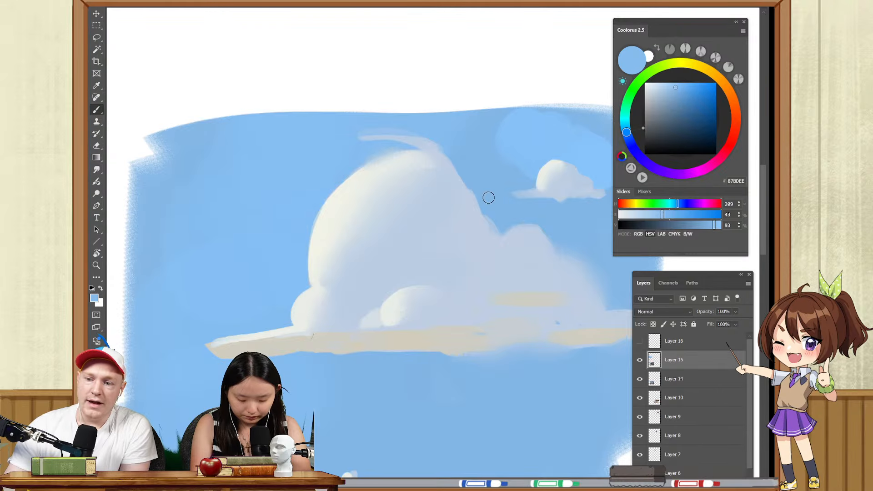
pyautogui.hotkey('ctrl', 'z')
pyautogui.hotkey('ctrl', 'z')
# - Trim the underside of the large cloud's base at its left end into a thinner taper with sky blue 85BCEE
pyautogui.moveTo(342, 265); pyautogui.dragTo(434, 213)
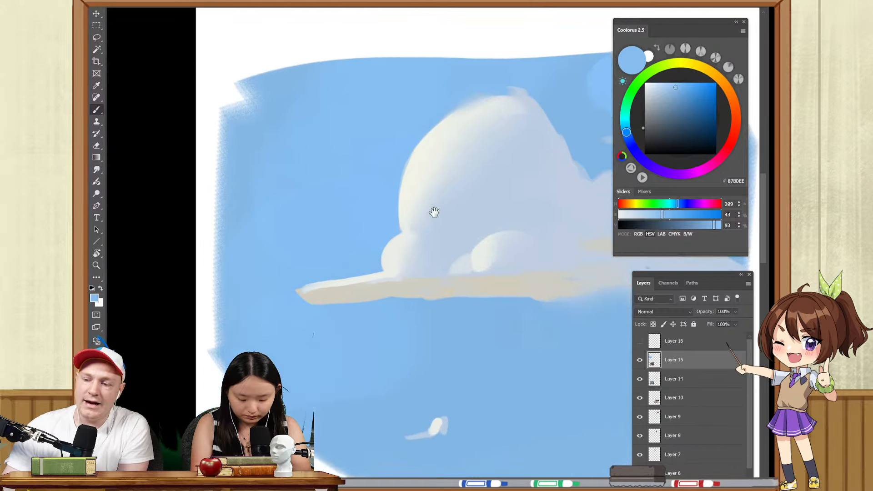
pyautogui.moveTo(363, 300); pyautogui.dragTo(379, 300)
pyautogui.keyDown('alt'); pyautogui.click(379, 323); pyautogui.keyUp('alt')
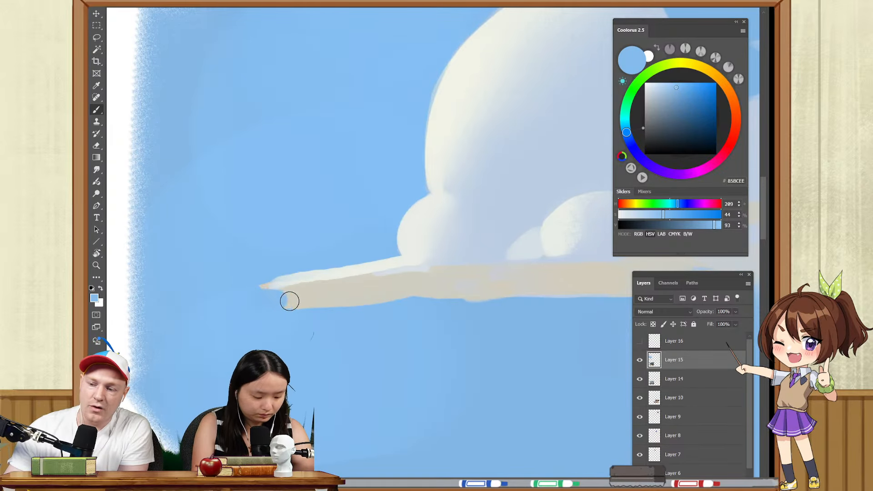
pyautogui.moveTo(289, 301); pyautogui.dragTo(462, 310)
pyautogui.hotkey('ctrl', 'z')
pyautogui.moveTo(273, 302); pyautogui.dragTo(393, 297)
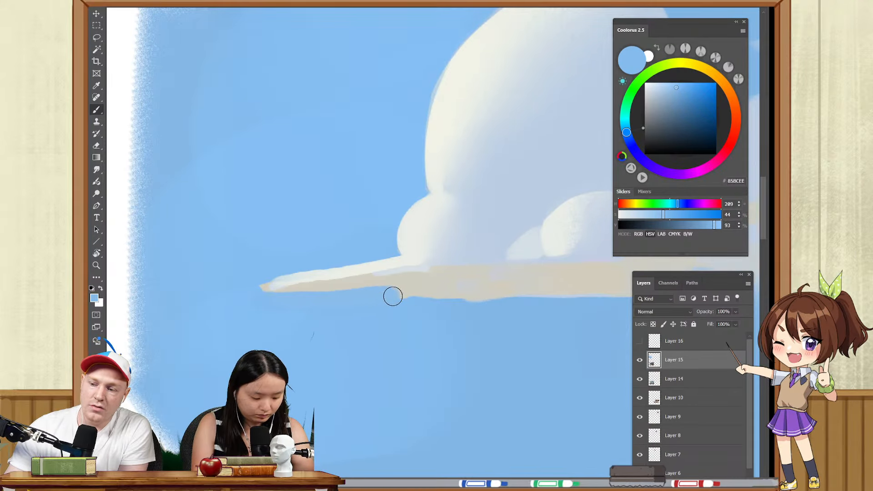
# - Paint a small EBEFE7 puff on the base left of the dome and shade the area beneath it with C0D0E3
pyautogui.keyDown('alt'); pyautogui.click(341, 267); pyautogui.keyUp('alt')
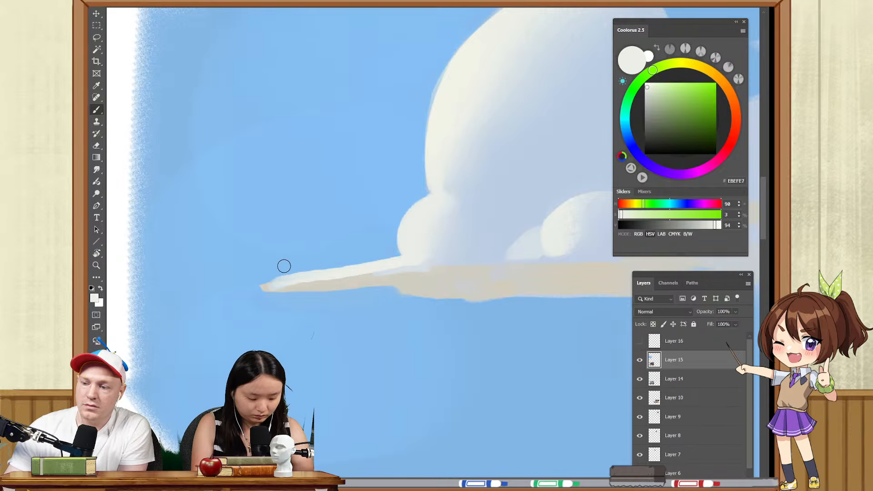
pyautogui.moveTo(283, 266); pyautogui.dragTo(359, 268)
pyautogui.hotkey('ctrl', 'z')
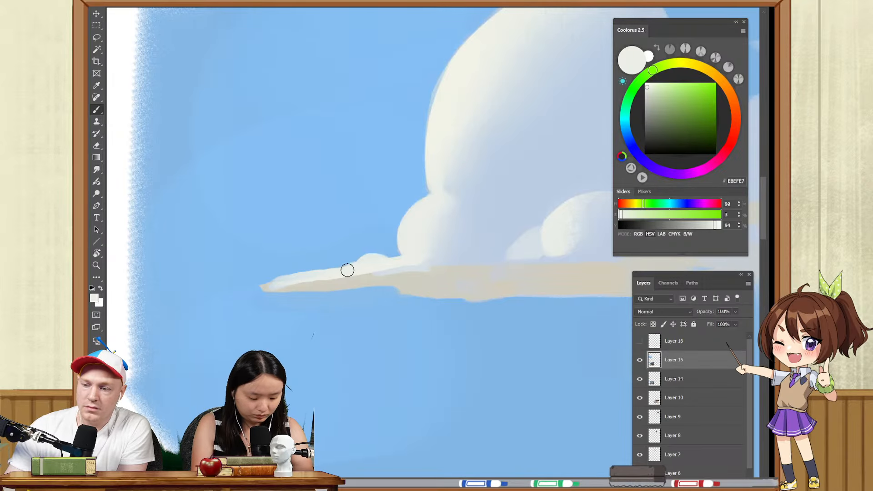
pyautogui.keyDown('alt'); pyautogui.click(471, 249); pyautogui.keyUp('alt')
pyautogui.moveTo(287, 282); pyautogui.dragTo(399, 273)
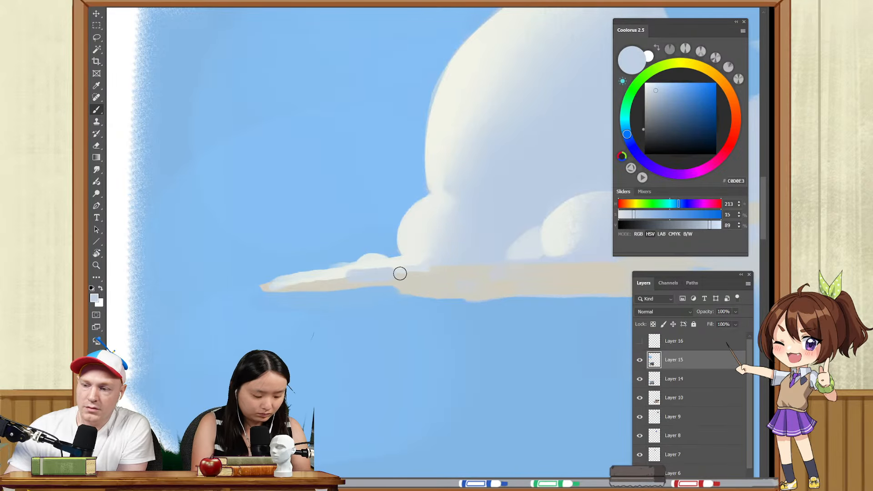
pyautogui.press('r')
pyautogui.keyDown('alt'); pyautogui.rightClick(337, 285); pyautogui.keyUp('alt')
# - Cut the upper edge of the base's left tip into a sharper point with a larger brush in sky blue 85BDEF
pyautogui.press('b')
pyautogui.keyDown('alt'); pyautogui.click(271, 273); pyautogui.keyUp('alt')
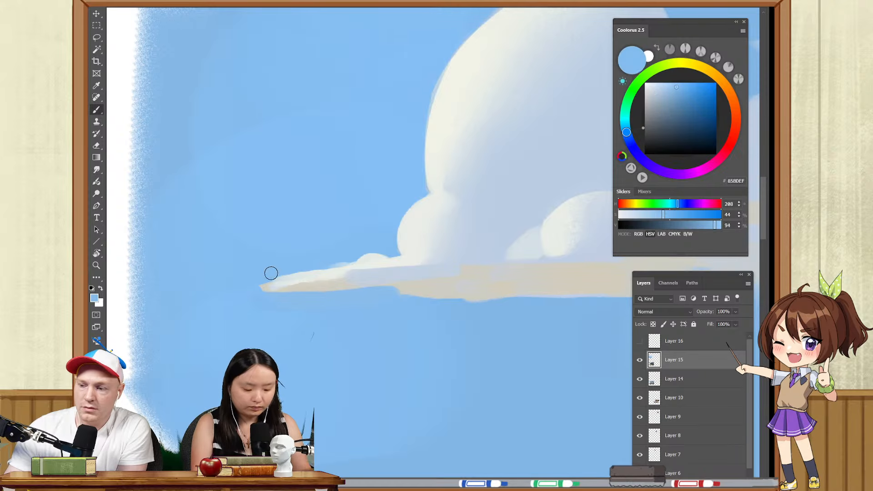
pyautogui.press(']')
pyautogui.press(']')
pyautogui.press(']')
pyautogui.moveTo(252, 268)
pyautogui.mouseDown()
pyautogui.moveTo(256, 287)
pyautogui.moveTo(307, 244)
pyautogui.mouseUp()
pyautogui.moveTo(258, 257)
pyautogui.mouseDown()
pyautogui.moveTo(277, 237)
pyautogui.moveTo(326, 250)
pyautogui.mouseUp()
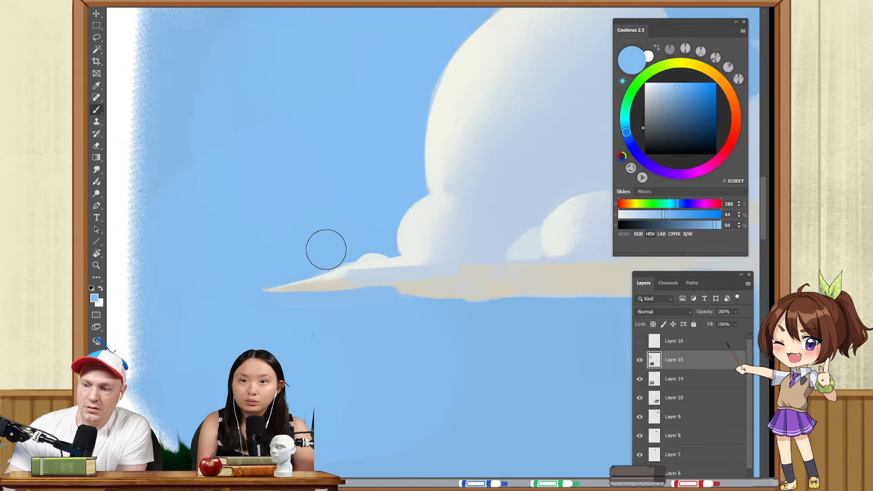
# - Add a thin EAEFE7 highlight along the pointed left tip of the large cloud's base
pyautogui.keyDown('alt'); pyautogui.click(306, 274); pyautogui.keyUp('alt')
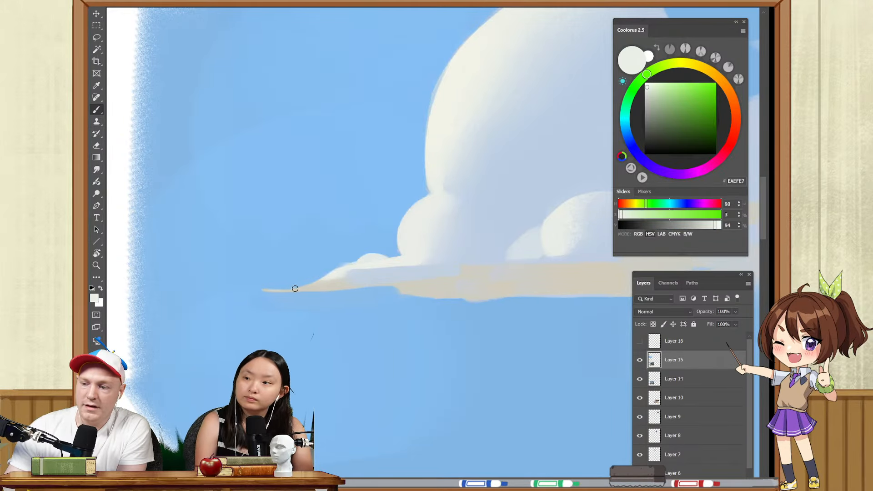
pyautogui.moveTo(272, 290); pyautogui.dragTo(329, 275)
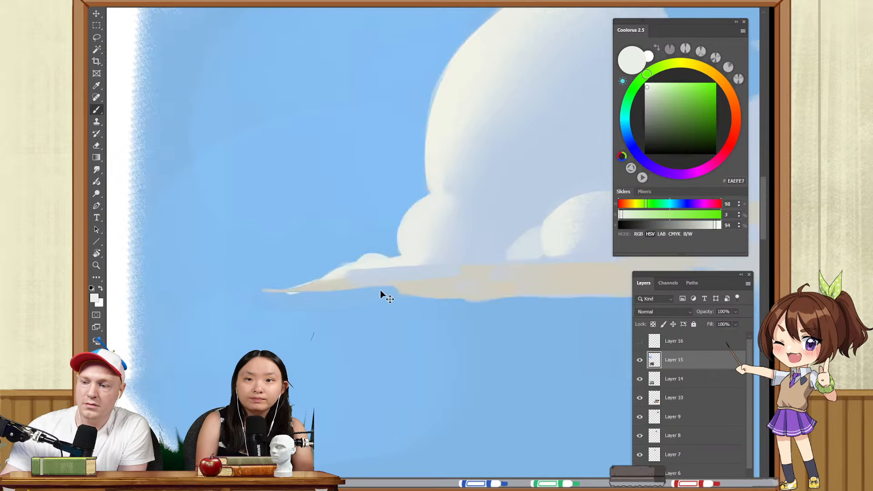
pyautogui.moveTo(454, 234); pyautogui.dragTo(382, 254)
pyautogui.moveTo(441, 244); pyautogui.dragTo(397, 257)
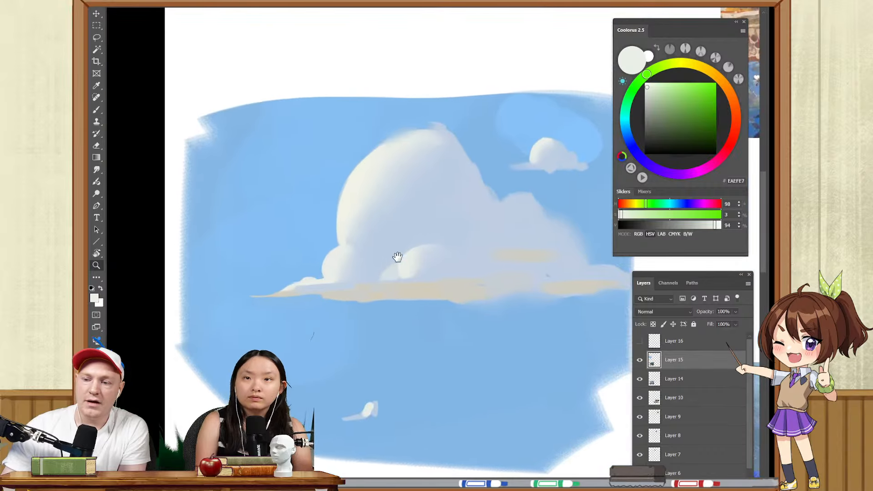
# - Smudge the left tip of the cloud's base into a soft fade against the sky
pyautogui.rightClick(255, 303)
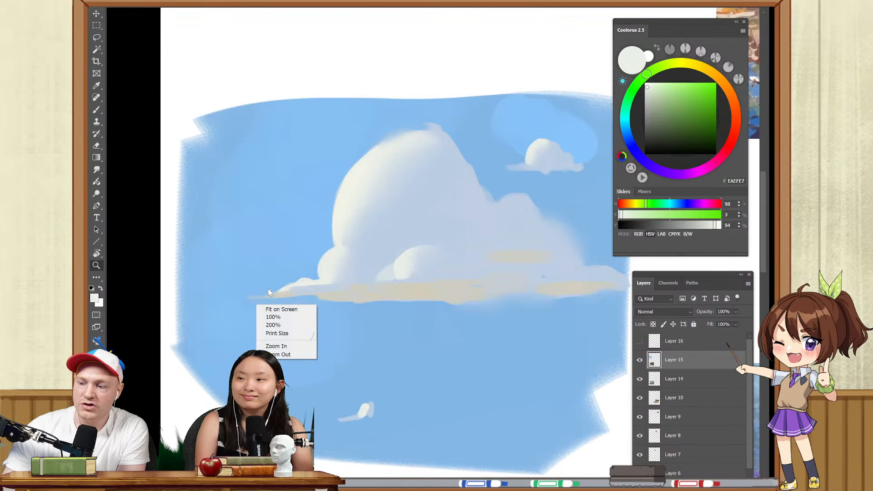
pyautogui.click(267, 289)
pyautogui.moveTo(272, 309); pyautogui.dragTo(245, 313)
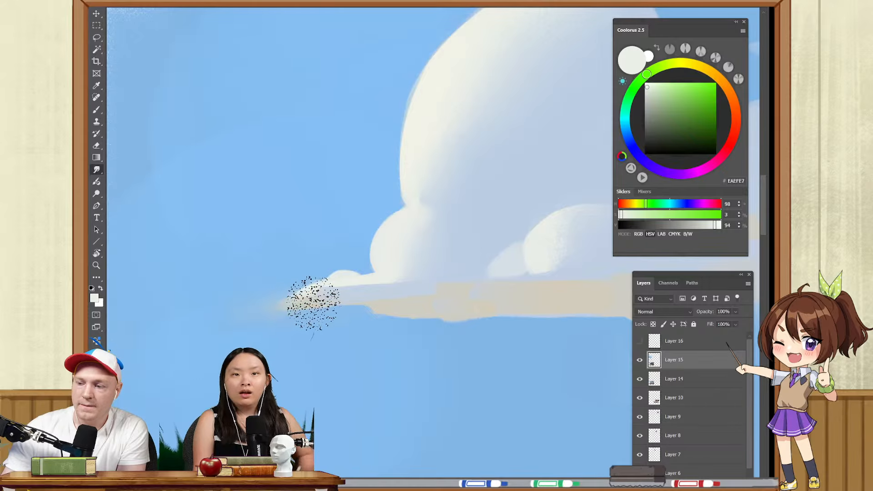
pyautogui.scroll(-3, 380, 270)
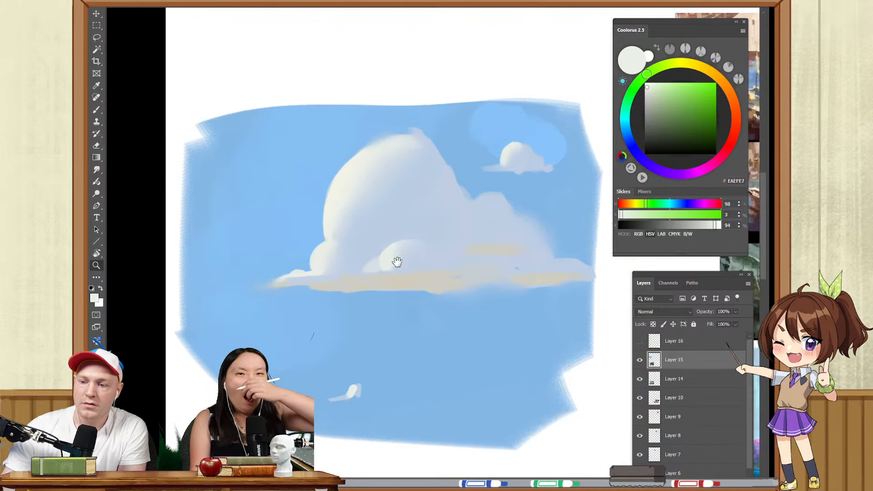
pyautogui.moveTo(397, 262); pyautogui.dragTo(373, 273)
# - Try a short curved F0F2E7 highlight inside the large dome and undo it
pyautogui.moveTo(321, 186); pyautogui.dragTo(331, 205)
pyautogui.keyDown('alt'); pyautogui.click(325, 203); pyautogui.keyUp('alt')
pyautogui.moveTo(361, 235)
pyautogui.mouseDown()
pyautogui.moveTo(372, 237)
pyautogui.moveTo(380, 225)
pyautogui.moveTo(370, 234)
pyautogui.mouseUp()
pyautogui.hotkey('ctrl', 'z')
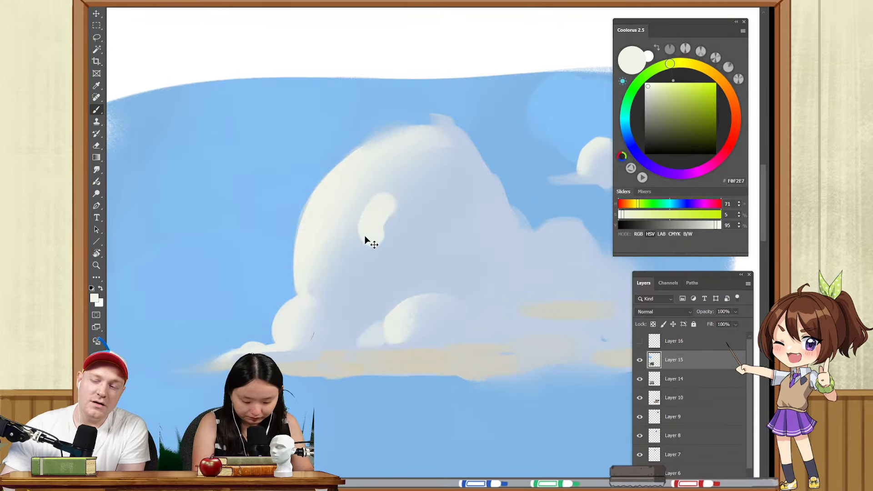
pyautogui.hotkey('ctrl', 'z')
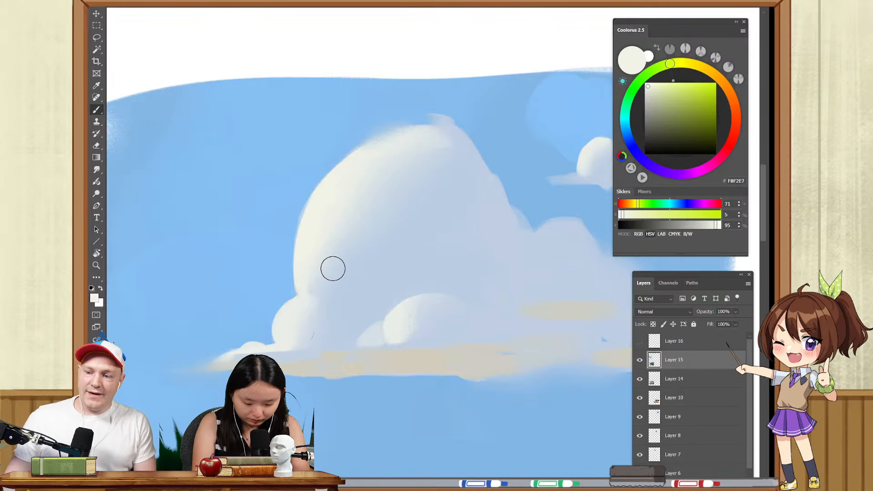
# - Shift the highlight color to F1F2E7 and paint a thick curved puff highlight inside the dome, redoing the first attempt
pyautogui.moveTo(377, 253); pyautogui.dragTo(435, 244)
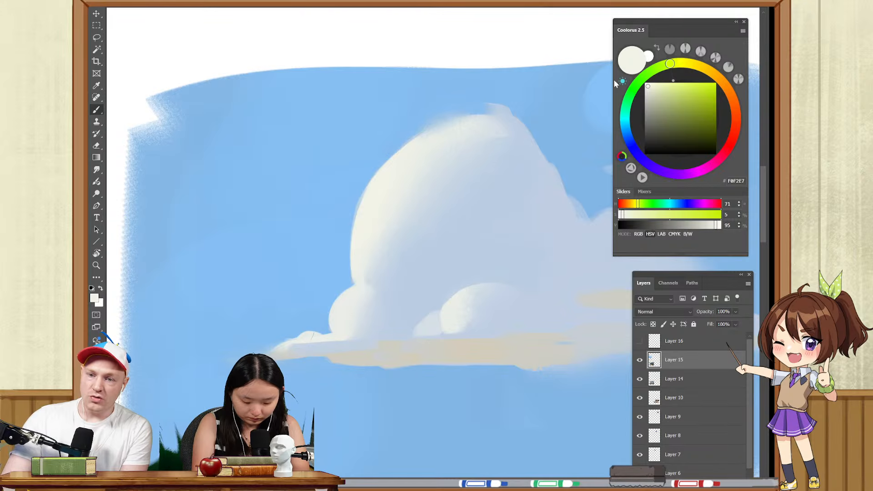
pyautogui.click(676, 63)
pyautogui.moveTo(496, 189)
pyautogui.mouseDown()
pyautogui.moveTo(429, 212)
pyautogui.moveTo(425, 202)
pyautogui.moveTo(419, 230)
pyautogui.moveTo(416, 217)
pyautogui.moveTo(440, 202)
pyautogui.mouseUp()
pyautogui.keyDown('alt'); pyautogui.rightClick(418, 226); pyautogui.keyUp('alt')
pyautogui.hotkey('ctrl', 'z')
pyautogui.moveTo(419, 235); pyautogui.dragTo(463, 204)
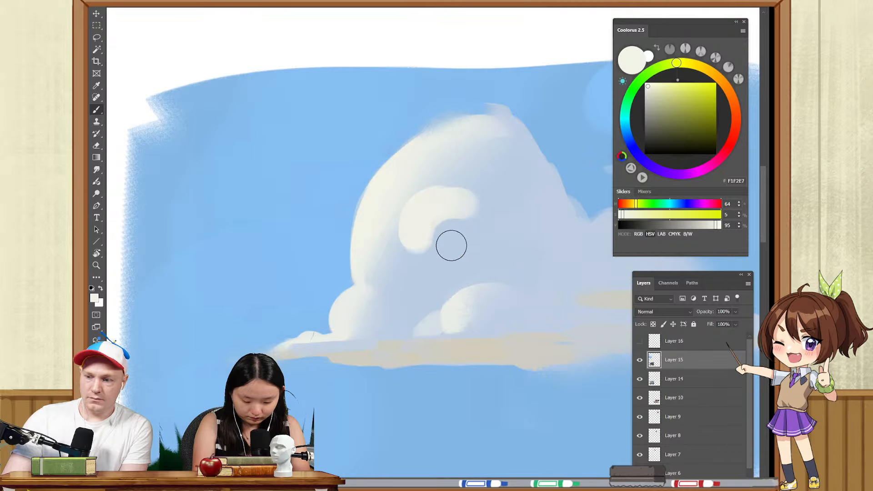
# - Smudge the inner side of the dome's new highlight into the shadow, keeping its outer edge crisp
pyautogui.press('r')
pyautogui.moveTo(439, 245); pyautogui.dragTo(503, 206)
pyautogui.moveTo(432, 259); pyautogui.dragTo(505, 196)
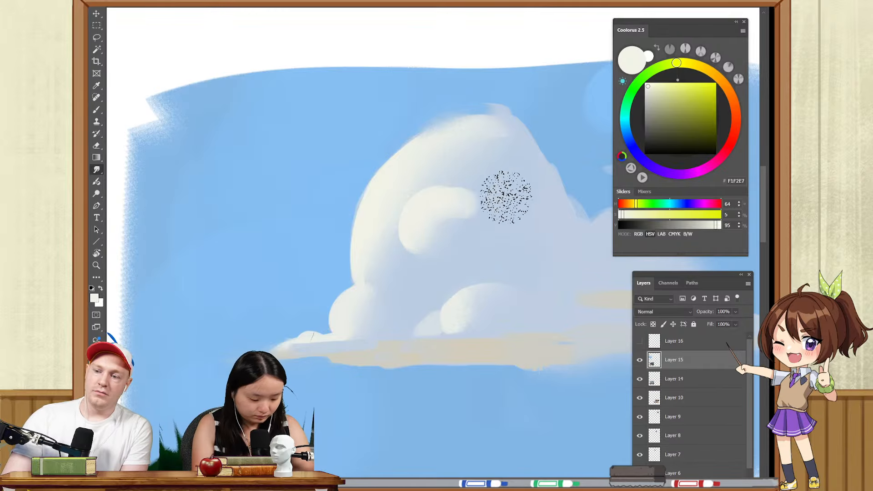
pyautogui.press('b')
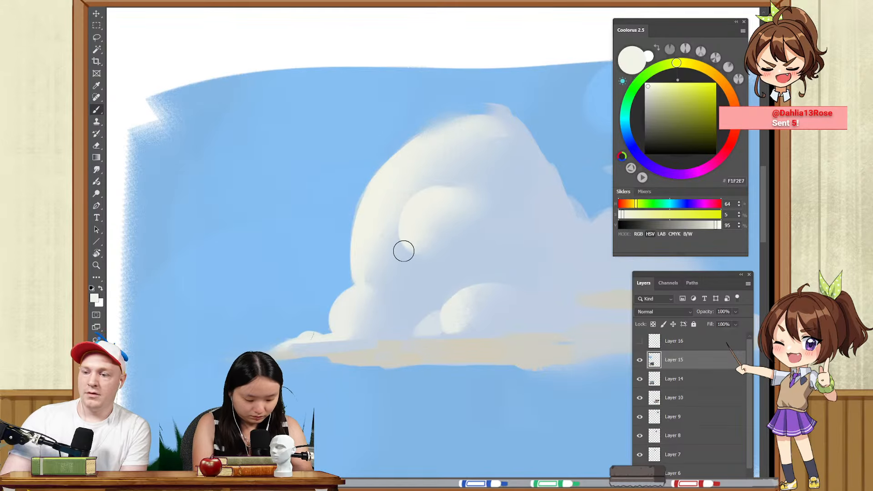
pyautogui.press('r')
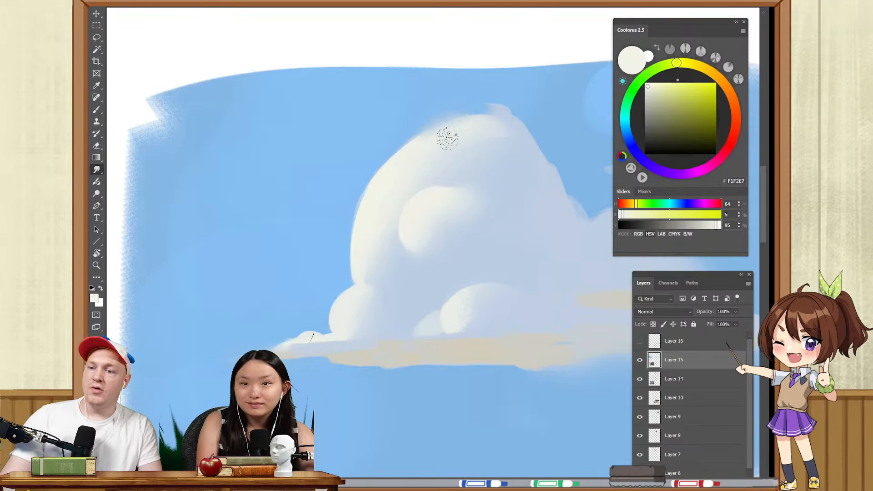
pyautogui.press('b')
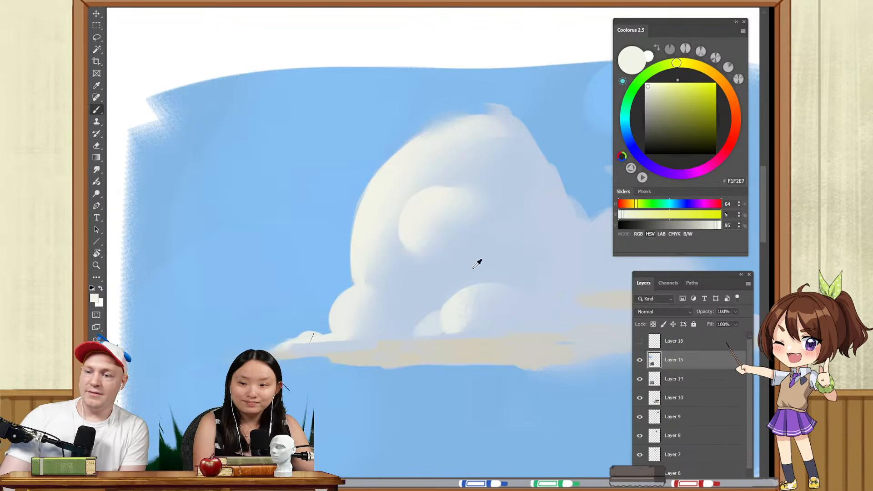
# - Try a large cloud-shadow shape in the sky left of the dome, cut into it with sky blue 86B8E6, and undo both strokes
pyautogui.keyDown('alt'); pyautogui.click(476, 264); pyautogui.keyUp('alt')
pyautogui.moveTo(288, 217); pyautogui.dragTo(348, 228)
pyautogui.moveTo(232, 178); pyautogui.dragTo(329, 245)
pyautogui.keyDown('alt'); pyautogui.click(221, 176); pyautogui.keyUp('alt')
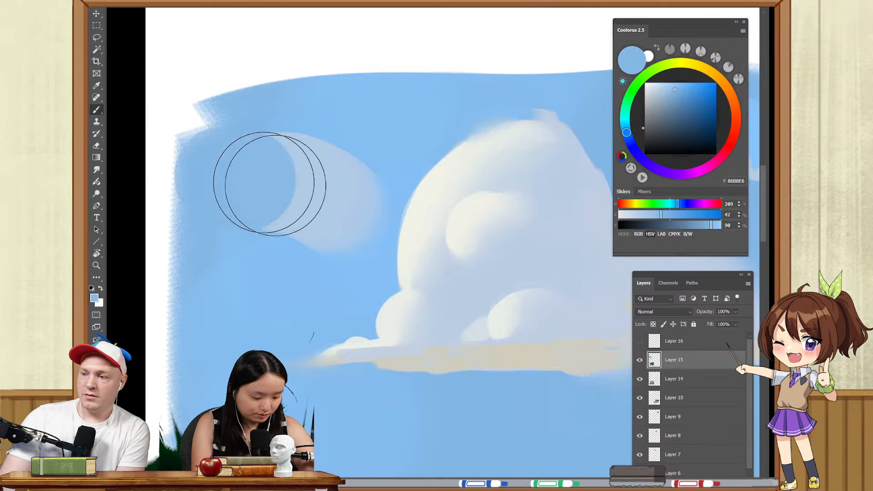
pyautogui.moveTo(268, 177); pyautogui.dragTo(292, 215)
pyautogui.hotkey('ctrl', 'z')
pyautogui.hotkey('ctrl', 'z')
# - Rework the open sky left of the dome with broad strokes, starting from sky blue 86BFF3
pyautogui.keyDown('alt'); pyautogui.click(276, 237); pyautogui.keyUp('alt')
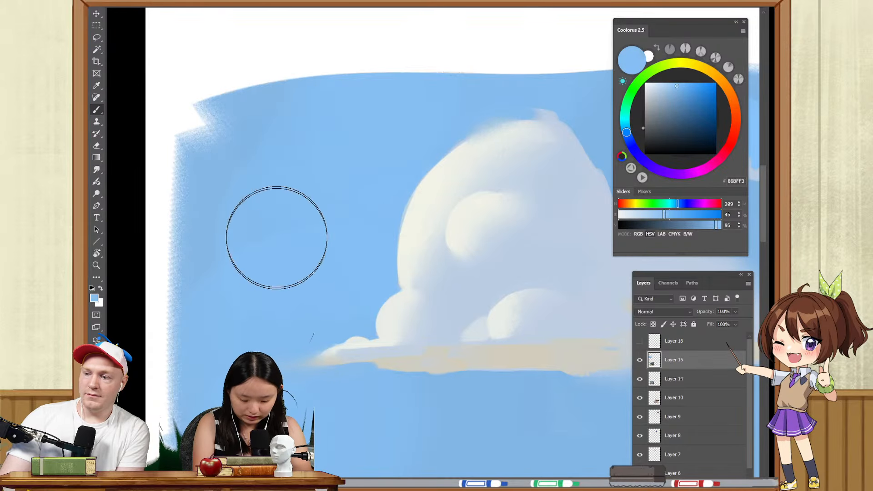
pyautogui.hotkey('ctrl', 'shift', 'z')
pyautogui.moveTo(246, 196); pyautogui.dragTo(300, 230)
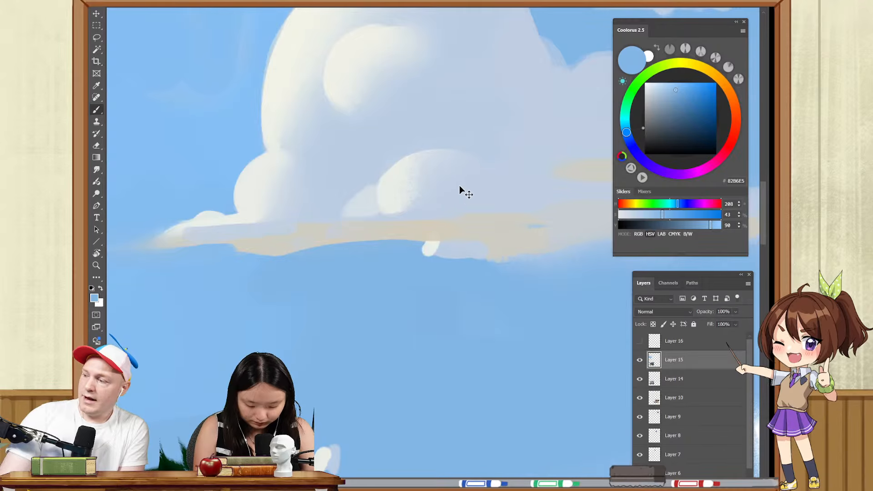
# - Undo the small white dab under the base and paint a BACDE3 puff there with an F0F2E7 highlight on its left side
pyautogui.hotkey('ctrl', 'z')
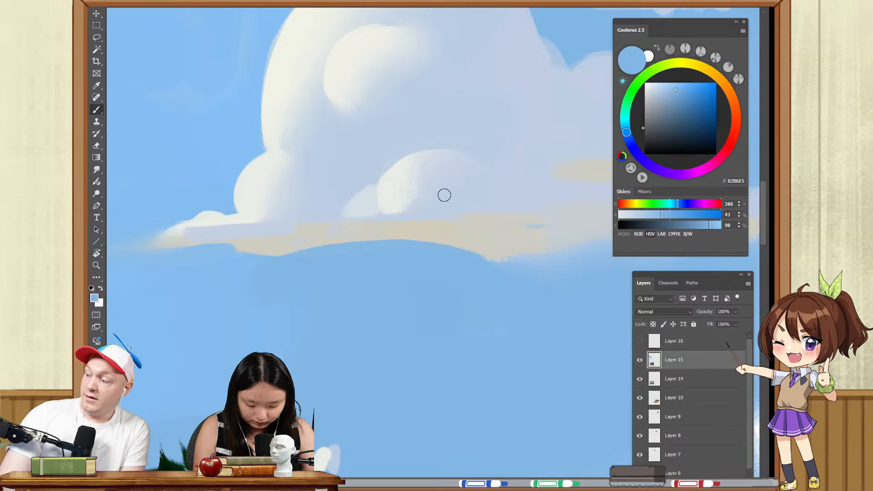
pyautogui.keyDown('alt'); pyautogui.click(480, 126); pyautogui.keyUp('alt')
pyautogui.moveTo(437, 252)
pyautogui.mouseDown()
pyautogui.moveTo(466, 242)
pyautogui.moveTo(447, 262)
pyautogui.mouseUp()
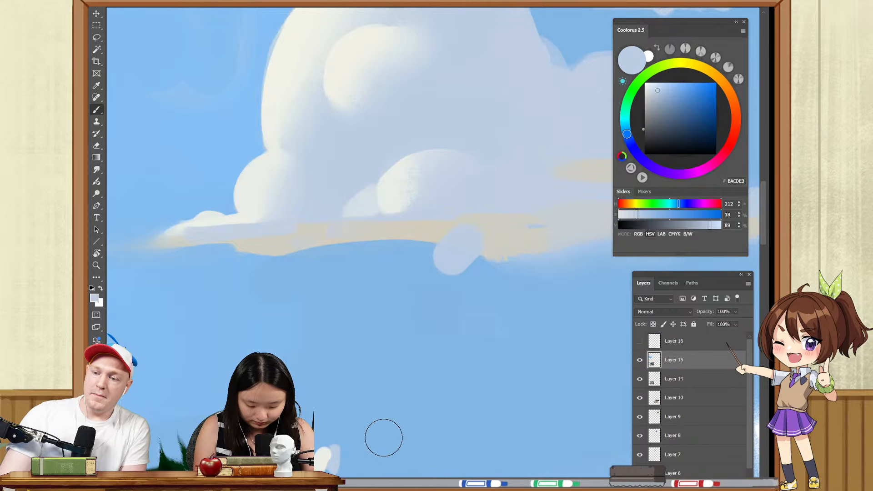
pyautogui.keyDown('alt'); pyautogui.click(302, 35); pyautogui.keyUp('alt')
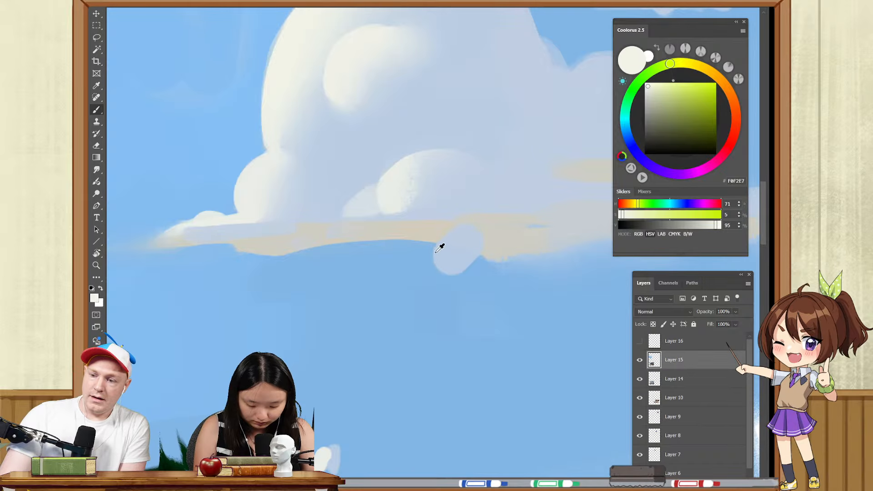
pyautogui.moveTo(440, 244); pyautogui.dragTo(442, 260)
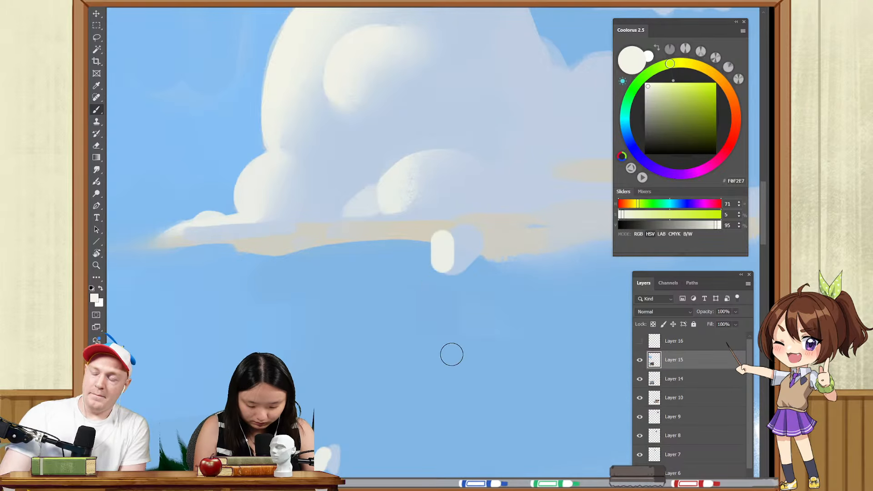
# - Cover the top, right side and underside of the hanging puff with the warm base tint, using D3CDBC and D1CDBF
pyautogui.keyDown('alt'); pyautogui.click(433, 229); pyautogui.keyUp('alt')
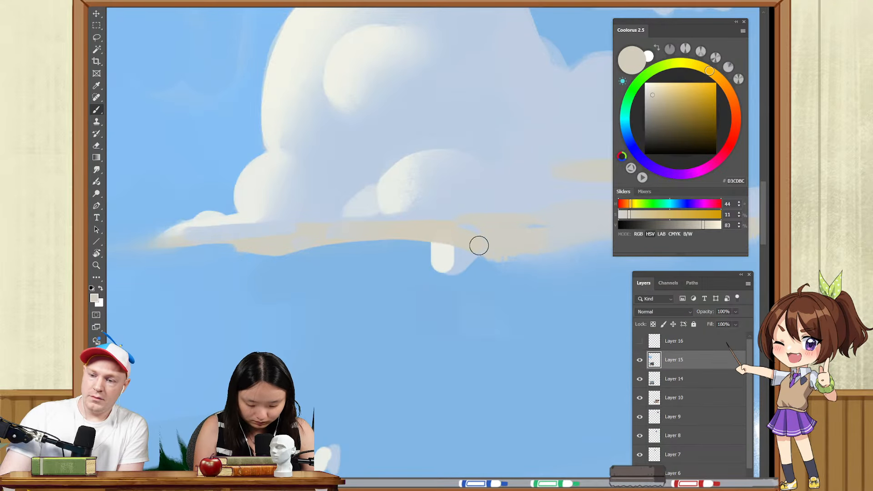
pyautogui.keyDown('alt'); pyautogui.click(461, 253); pyautogui.keyUp('alt')
pyautogui.moveTo(467, 264); pyautogui.dragTo(533, 257)
pyautogui.keyDown('alt'); pyautogui.click(483, 252); pyautogui.keyUp('alt')
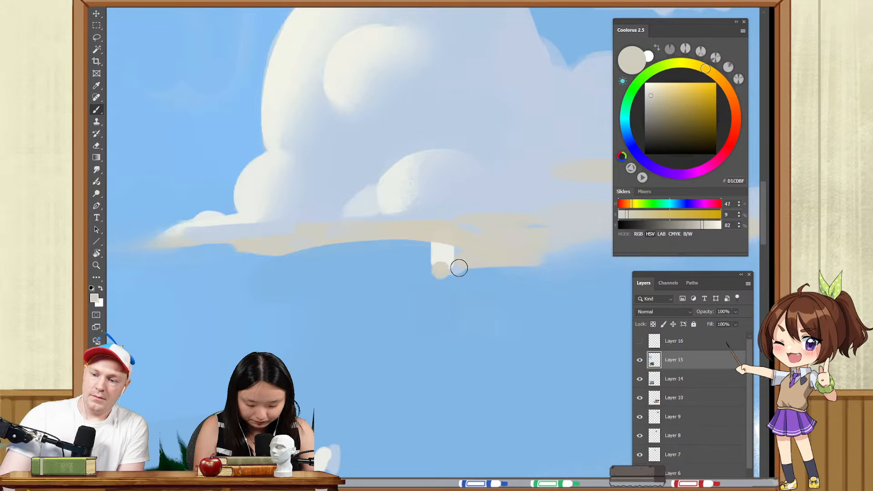
pyautogui.moveTo(459, 268); pyautogui.dragTo(505, 263)
# - Smudge the hanging puff's white highlight into the warm tint beside it
pyautogui.press('r')
pyautogui.moveTo(447, 259)
pyautogui.mouseDown()
pyautogui.moveTo(416, 264)
pyautogui.moveTo(407, 375)
pyautogui.mouseUp()
pyautogui.press('b')
pyautogui.press('z')
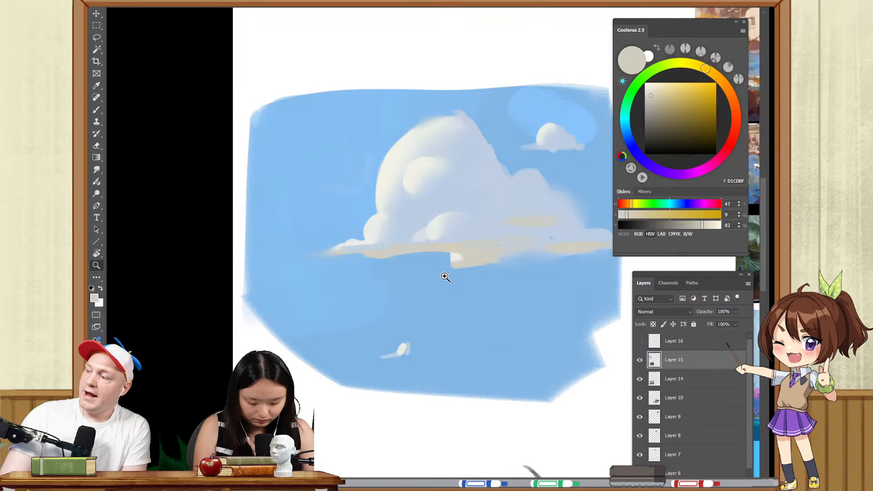
pyautogui.click(464, 272)
# - Touch up the hanging puff's lower edge with the warm tint and dab BACDE3 shade beside its white highlight
pyautogui.press('b')
pyautogui.keyDown('alt'); pyautogui.click(452, 258); pyautogui.keyUp('alt')
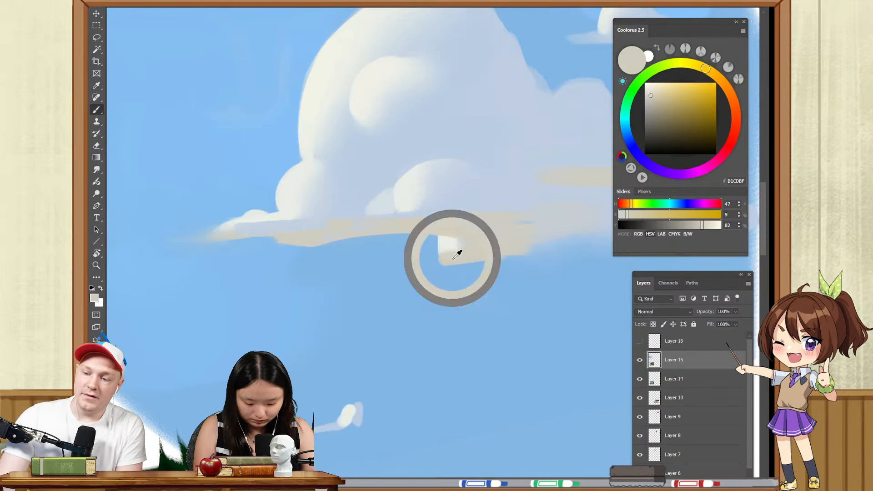
pyautogui.moveTo(448, 263); pyautogui.dragTo(443, 260)
pyautogui.moveTo(457, 223); pyautogui.dragTo(453, 250)
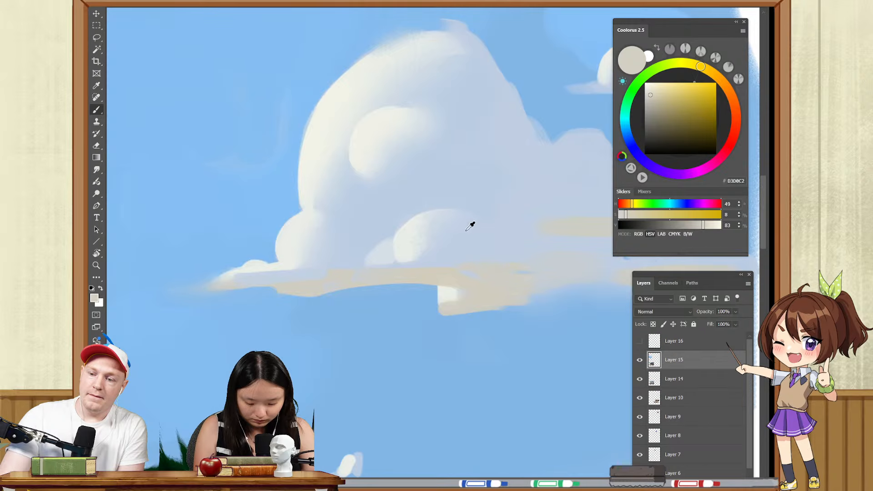
pyautogui.keyDown('alt'); pyautogui.click(445, 287); pyautogui.keyUp('alt')
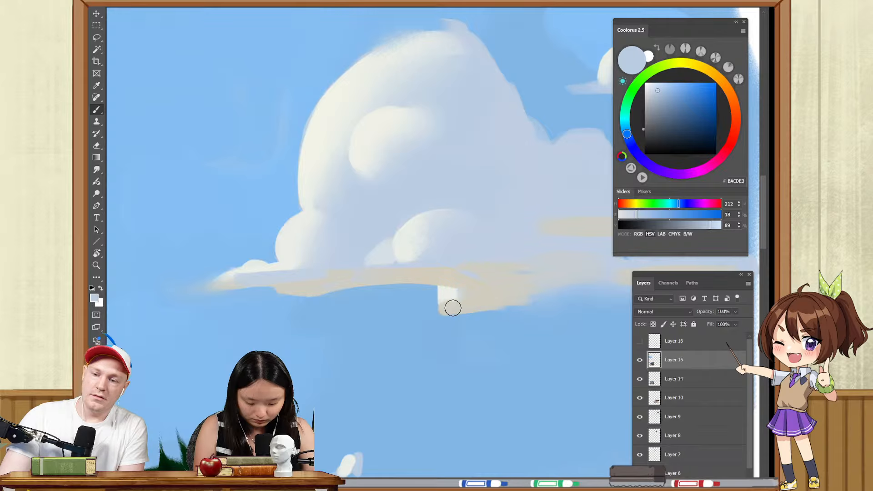
pyautogui.click(456, 294)
# - Extend the lower left corner of the hanging puff into a thin pointed wisp in EBEFE7
pyautogui.keyDown('alt'); pyautogui.click(441, 295); pyautogui.keyUp('alt')
pyautogui.moveTo(433, 306); pyautogui.dragTo(423, 305)
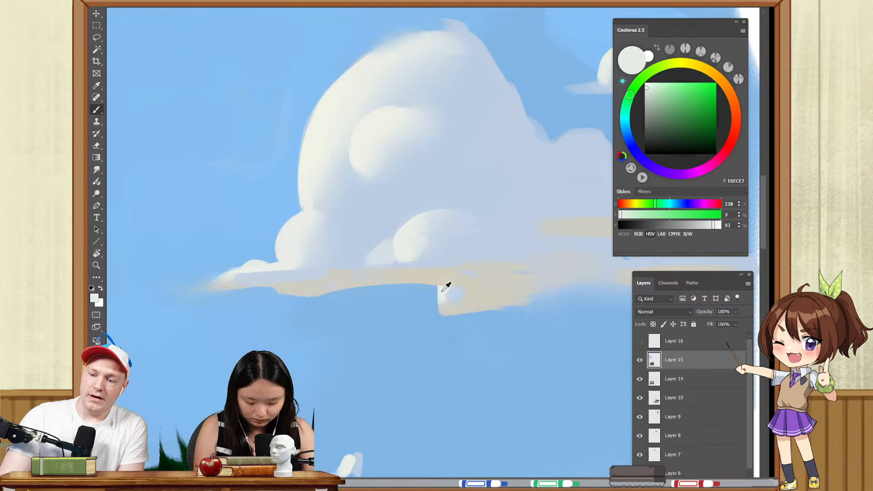
pyautogui.keyDown('alt'); pyautogui.click(441, 292); pyautogui.keyUp('alt')
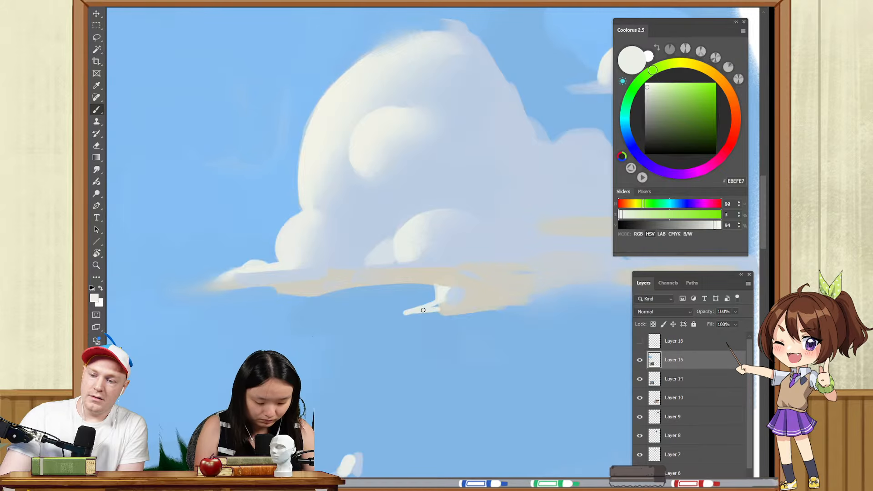
pyautogui.keyDown('alt'); pyautogui.click(453, 305); pyautogui.keyUp('alt')
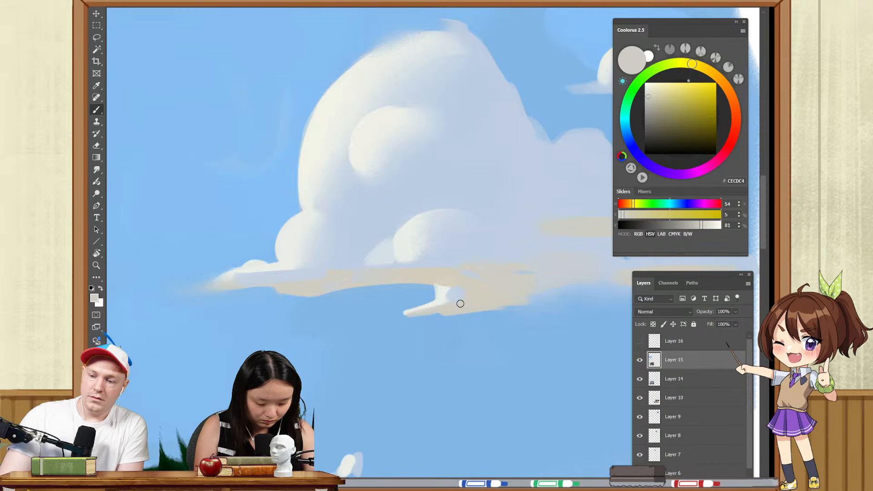
pyautogui.moveTo(494, 318); pyautogui.dragTo(431, 330)
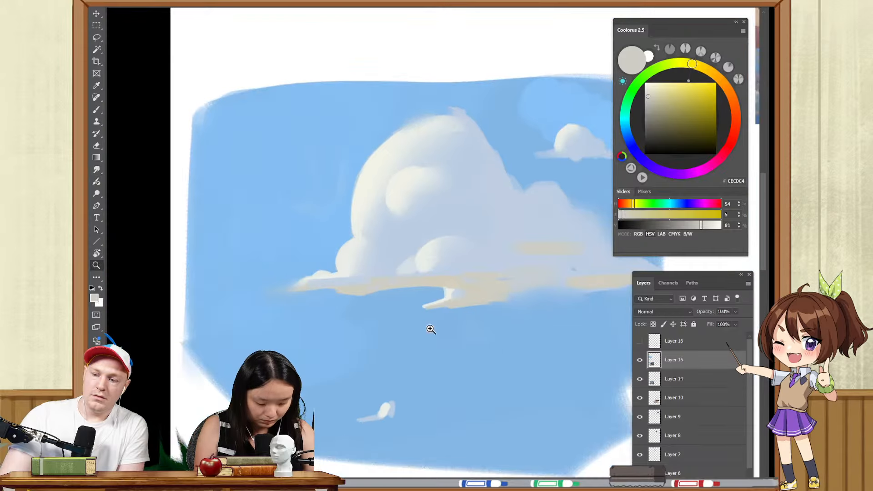
# - Flip the canvas horizontally and bring the mirrored cloud painting back into view
pyautogui.hotkey('ctrl', 'f')
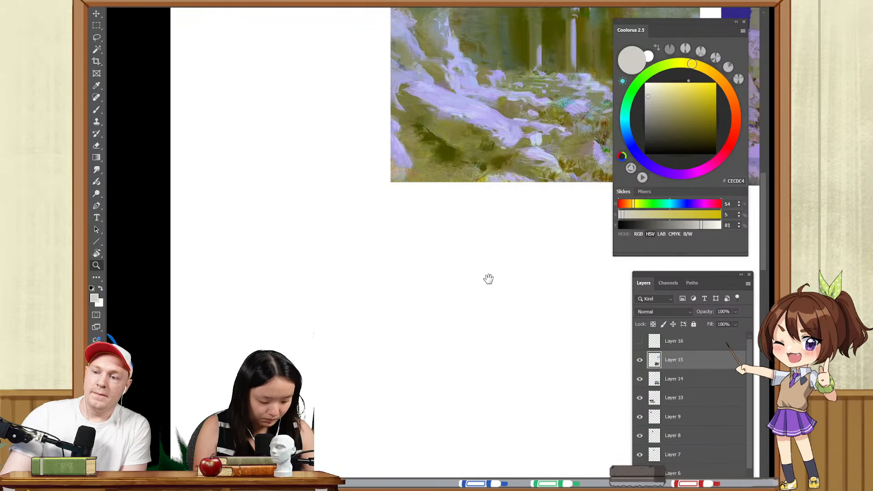
pyautogui.moveTo(489, 279); pyautogui.dragTo(290, 279)
pyautogui.moveTo(505, 296); pyautogui.dragTo(441, 298)
pyautogui.moveTo(573, 300); pyautogui.dragTo(373, 275)
pyautogui.moveTo(579, 303); pyautogui.dragTo(416, 293)
pyautogui.moveTo(544, 291); pyautogui.dragTo(465, 278)
pyautogui.moveTo(488, 241); pyautogui.dragTo(550, 241)
pyautogui.press('b')
pyautogui.moveTo(427, 267)
pyautogui.mouseDown()
pyautogui.moveTo(435, 266)
pyautogui.moveTo(446, 227)
pyautogui.moveTo(396, 239)
pyautogui.mouseUp()
pyautogui.press('d')
pyautogui.press('z')
pyautogui.moveTo(466, 279)
pyautogui.mouseDown()
pyautogui.moveTo(448, 304)
pyautogui.moveTo(475, 300)
pyautogui.mouseUp()
pyautogui.hotkey('ctrl', 'z')
# - Dab a small EAEEE7 puff just below the left part of the large cloud's base
pyautogui.press('b')
pyautogui.keyDown('alt'); pyautogui.click(474, 300); pyautogui.keyUp('alt')
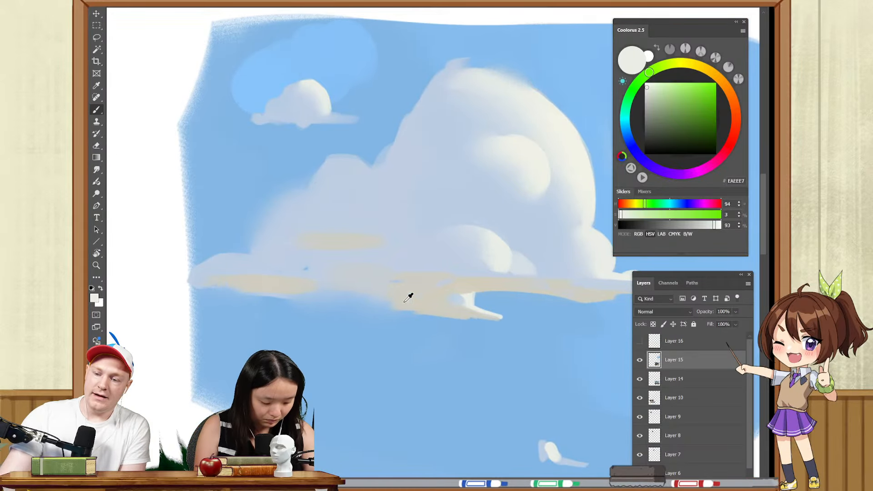
pyautogui.click(309, 297)
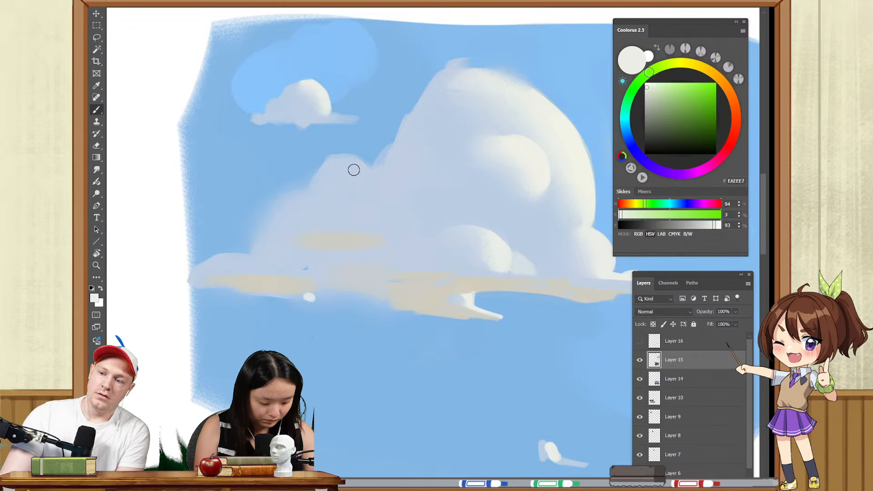
# - Add a white highlight to the right side of the large cloud's left bump and smudge it into the shade
pyautogui.keyDown('alt'); pyautogui.click(349, 174); pyautogui.keyUp('alt')
pyautogui.press('r')
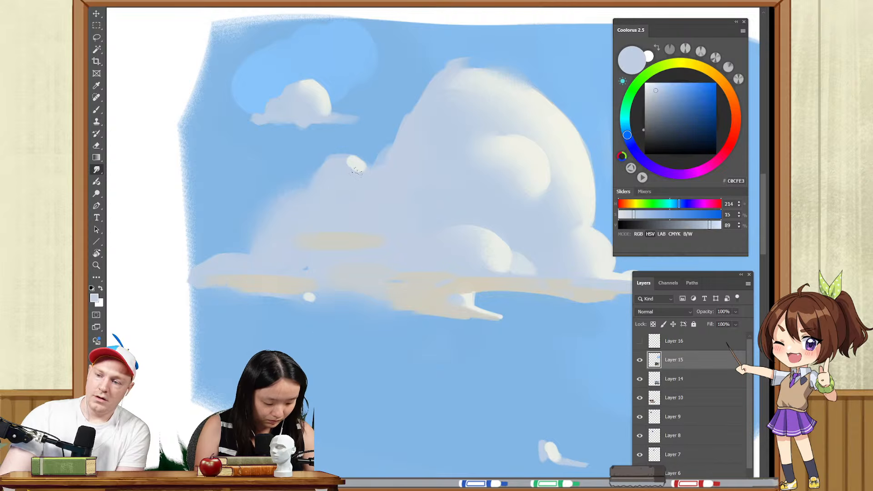
pyautogui.keyDown('alt'); pyautogui.rightClick(349, 169); pyautogui.keyUp('alt')
pyautogui.moveTo(345, 166); pyautogui.dragTo(357, 169)
pyautogui.moveTo(472, 234)
pyautogui.mouseDown()
pyautogui.moveTo(409, 234)
pyautogui.moveTo(433, 215)
pyautogui.moveTo(412, 267)
pyautogui.mouseUp()
# - Extend the large cloud's right-side highlight inward with F0F2E7 and smudge it into the inner puff
pyautogui.press('b')
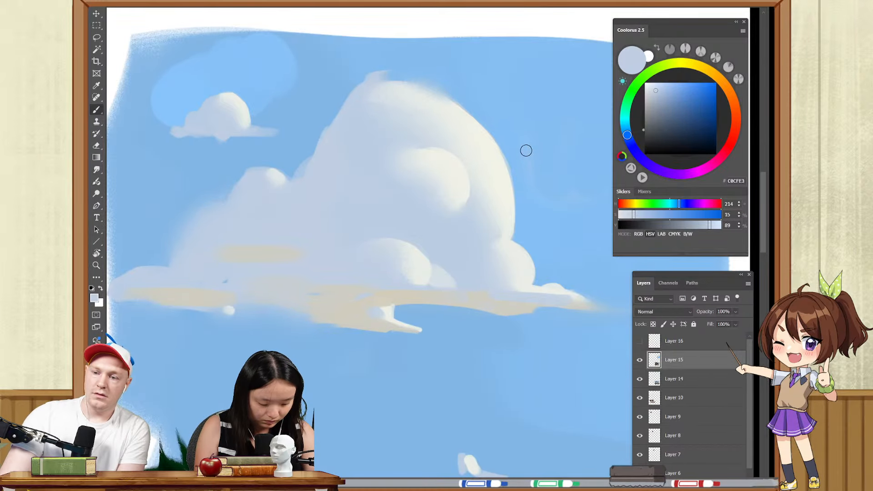
pyautogui.keyDown('alt'); pyautogui.click(493, 177); pyautogui.keyUp('alt')
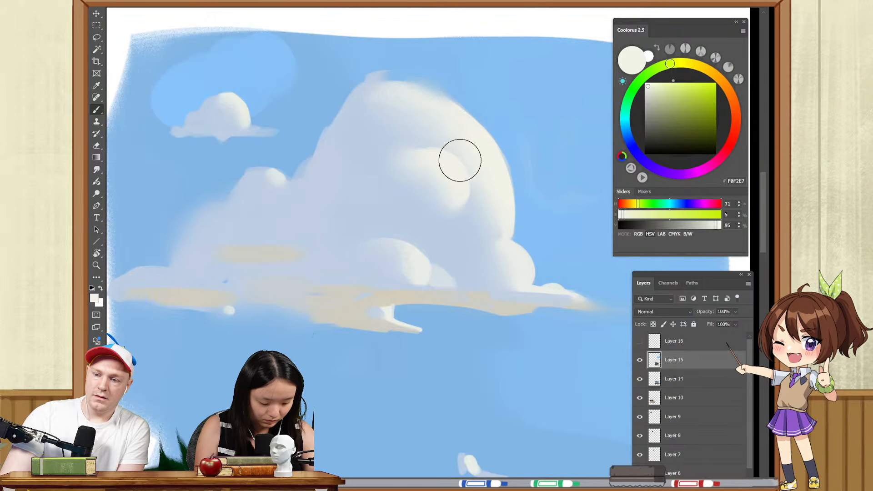
pyautogui.press('r')
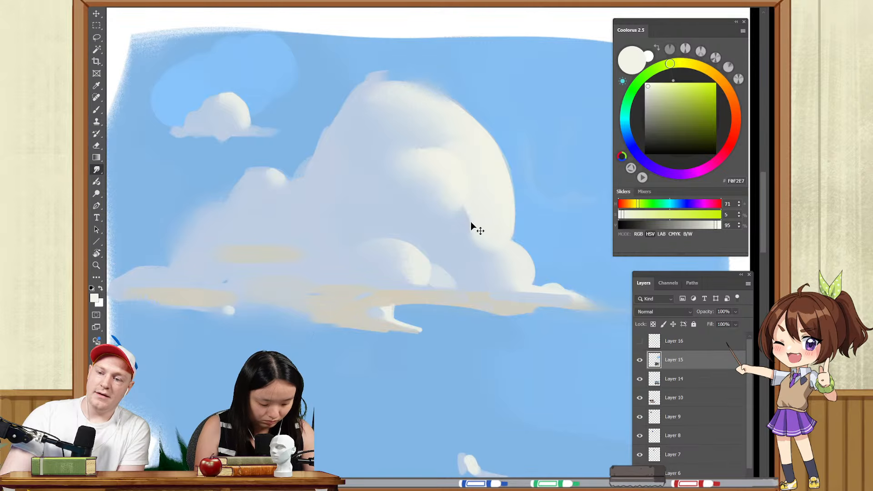
pyautogui.press('b')
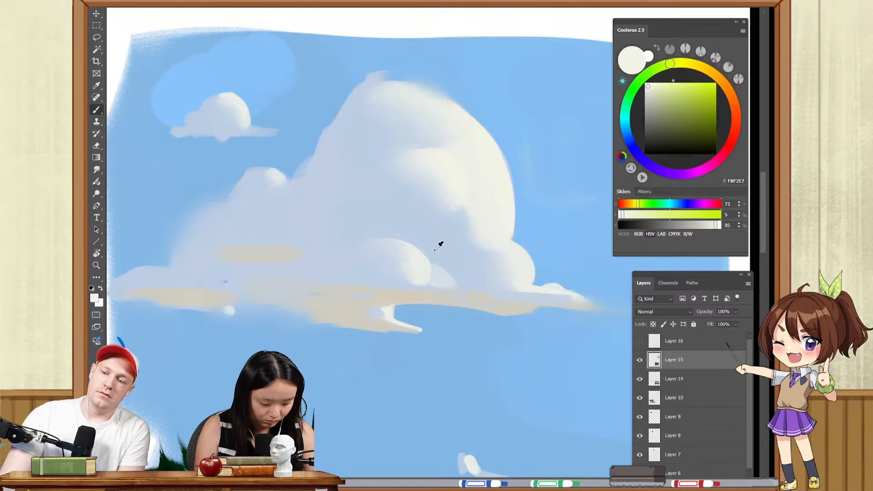
# - Paint a small F0F2E7 dot above the large cloud's right tip and a round puff in the sky above it
pyautogui.moveTo(484, 210); pyautogui.dragTo(397, 168)
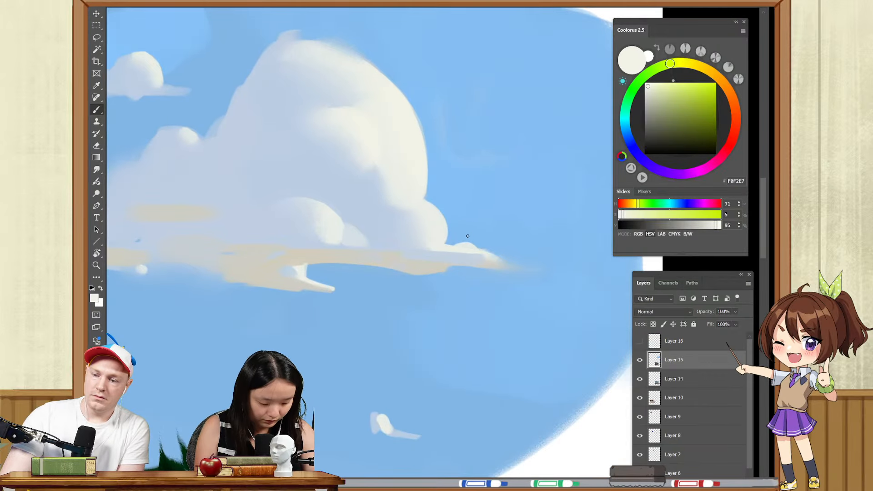
pyautogui.click(475, 231)
pyautogui.moveTo(466, 119); pyautogui.dragTo(492, 119)
pyautogui.moveTo(477, 90)
pyautogui.mouseDown()
pyautogui.moveTo(454, 107)
pyautogui.moveTo(483, 191)
pyautogui.mouseUp()
# - Shade the round puff's lower left with BACDE3 and smudge the shade into its light side
pyautogui.keyDown('alt'); pyautogui.click(315, 177); pyautogui.keyUp('alt')
pyautogui.hotkey('ctrl', 'z')
pyautogui.hotkey('ctrl', 'z')
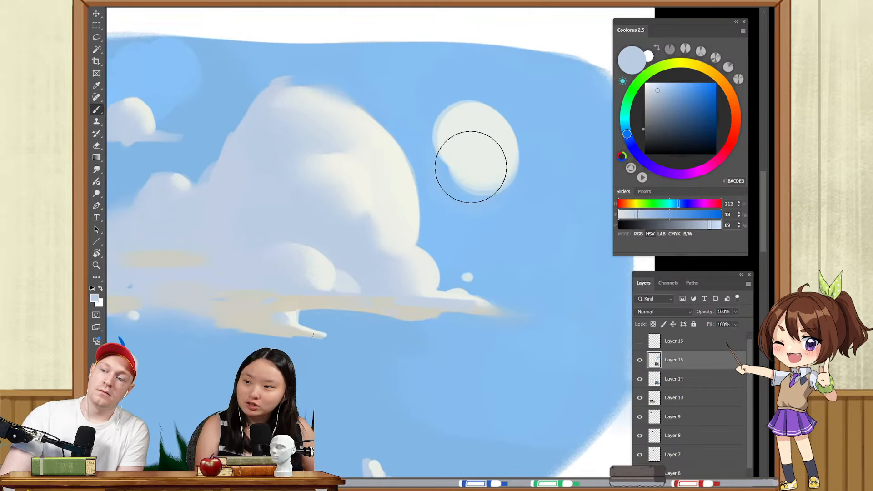
pyautogui.hotkey('ctrl', 'z')
pyautogui.moveTo(465, 160)
pyautogui.mouseDown()
pyautogui.moveTo(491, 175)
pyautogui.moveTo(484, 180)
pyautogui.mouseUp()
pyautogui.press('r')
pyautogui.moveTo(481, 143)
pyautogui.mouseDown()
pyautogui.moveTo(497, 146)
pyautogui.moveTo(456, 130)
pyautogui.mouseUp()
# - Extend the round puff's lower right into a pointed wisp with a light upper edge and a blue-grey underside
pyautogui.press('b')
pyautogui.keyDown('alt'); pyautogui.click(501, 174); pyautogui.keyUp('alt')
pyautogui.moveTo(508, 178)
pyautogui.mouseDown()
pyautogui.moveTo(482, 179)
pyautogui.moveTo(507, 163)
pyautogui.moveTo(556, 167)
pyautogui.moveTo(528, 193)
pyautogui.moveTo(521, 221)
pyautogui.moveTo(523, 193)
pyautogui.moveTo(563, 180)
pyautogui.moveTo(556, 167)
pyautogui.moveTo(526, 182)
pyautogui.mouseUp()
pyautogui.keyDown('alt'); pyautogui.click(516, 154); pyautogui.keyUp('alt')
pyautogui.keyDown('alt'); pyautogui.click(480, 108); pyautogui.keyUp('alt')
pyautogui.hotkey('ctrl', 'z')
pyautogui.hotkey('ctrl', 'z')
pyautogui.keyDown('alt'); pyautogui.click(498, 180); pyautogui.keyUp('alt')
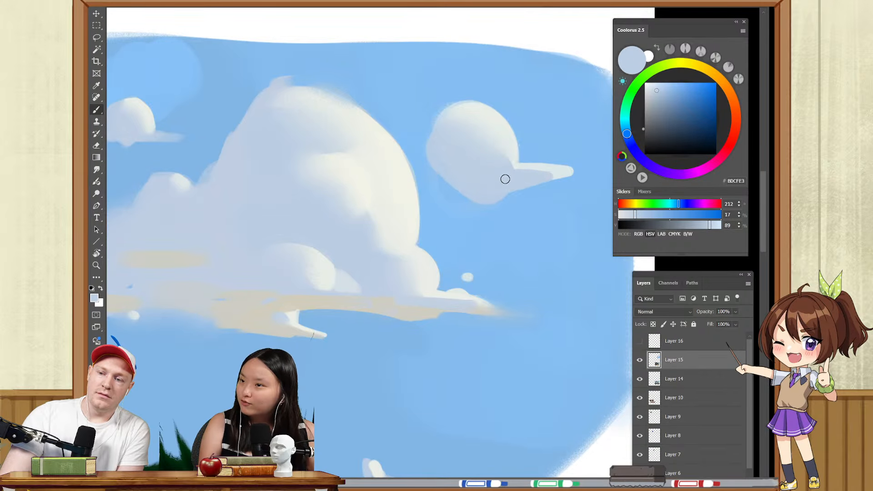
pyautogui.press('r')
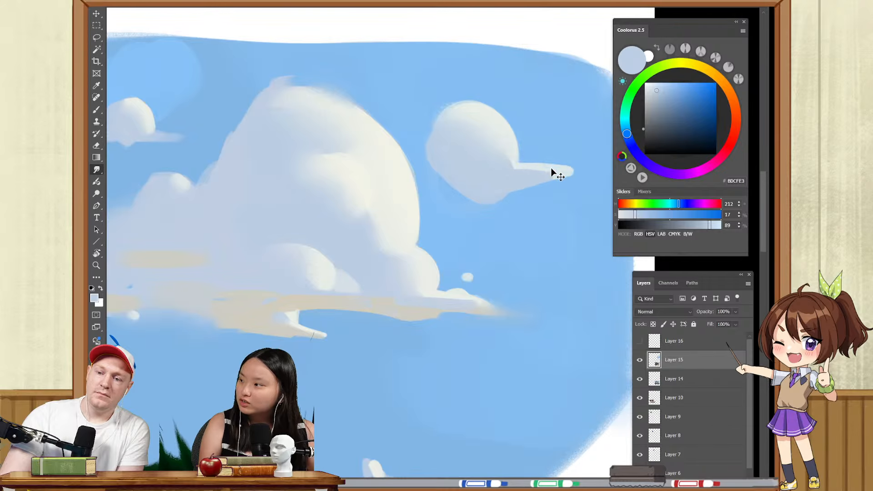
pyautogui.press('b')
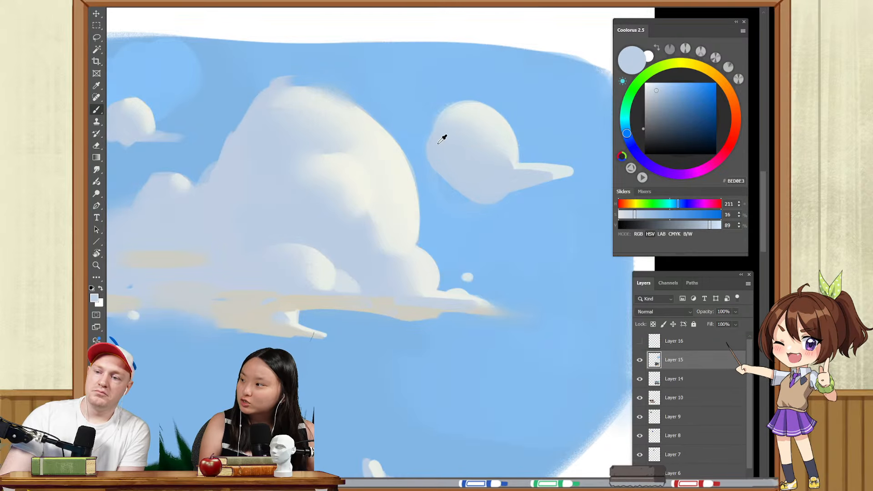
# - Tint the round puff's underside with the large cloud's warm base color and trim it flat with sky blue 86BFF3
pyautogui.keyDown('alt'); pyautogui.click(390, 308); pyautogui.keyUp('alt')
pyautogui.moveTo(468, 192)
pyautogui.mouseDown()
pyautogui.moveTo(526, 186)
pyautogui.moveTo(469, 203)
pyautogui.moveTo(540, 208)
pyautogui.moveTo(449, 200)
pyautogui.moveTo(536, 212)
pyautogui.moveTo(449, 199)
pyautogui.moveTo(532, 205)
pyautogui.mouseUp()
pyautogui.keyDown('alt'); pyautogui.click(507, 217); pyautogui.keyUp('alt')
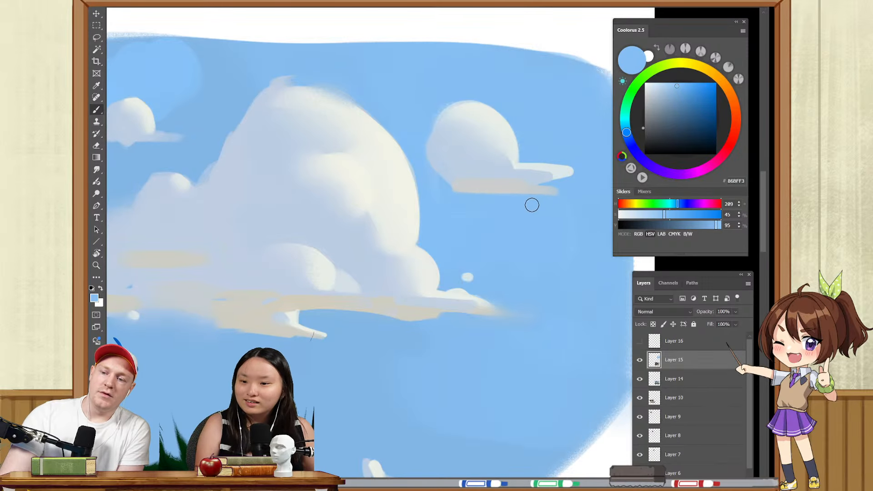
# - Try a small E8EEE8 puff in the gap between the large cloud and the round puff
pyautogui.keyDown('alt'); pyautogui.click(476, 117); pyautogui.keyUp('alt')
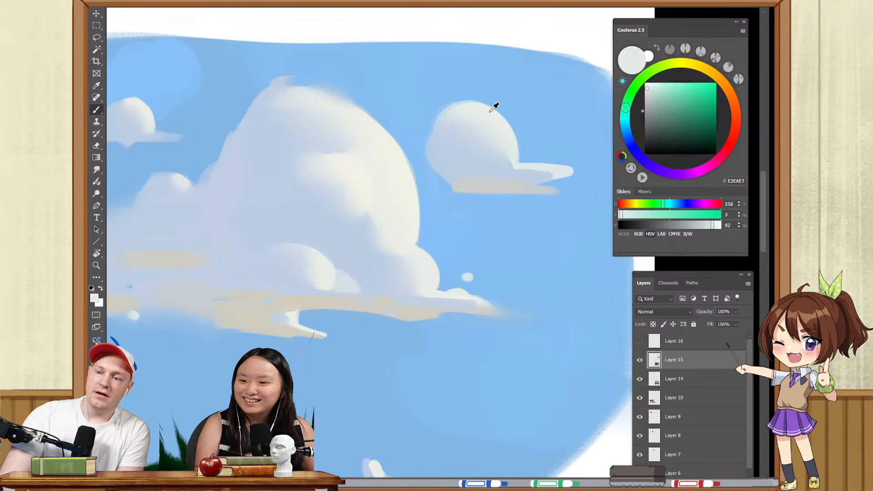
pyautogui.moveTo(416, 124); pyautogui.dragTo(426, 123)
pyautogui.hotkey('ctrl', 'z')
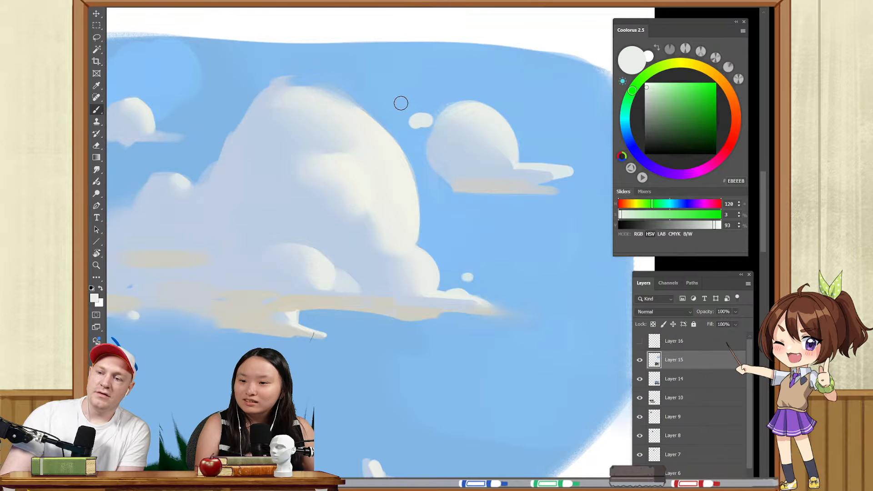
# - Select the white highlight band along the large cloud's right side, try a stroke on it, and clear the selection
pyautogui.keyDown('alt'); pyautogui.click(410, 180); pyautogui.keyUp('alt')
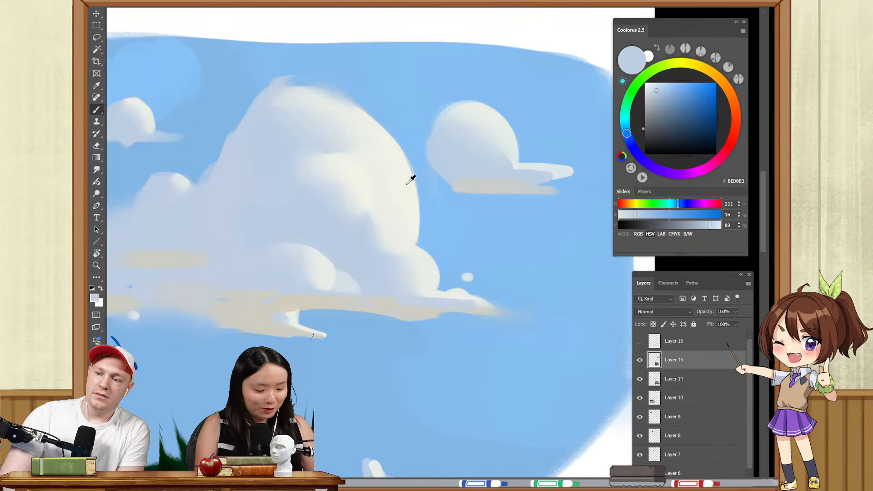
pyautogui.click(407, 192)
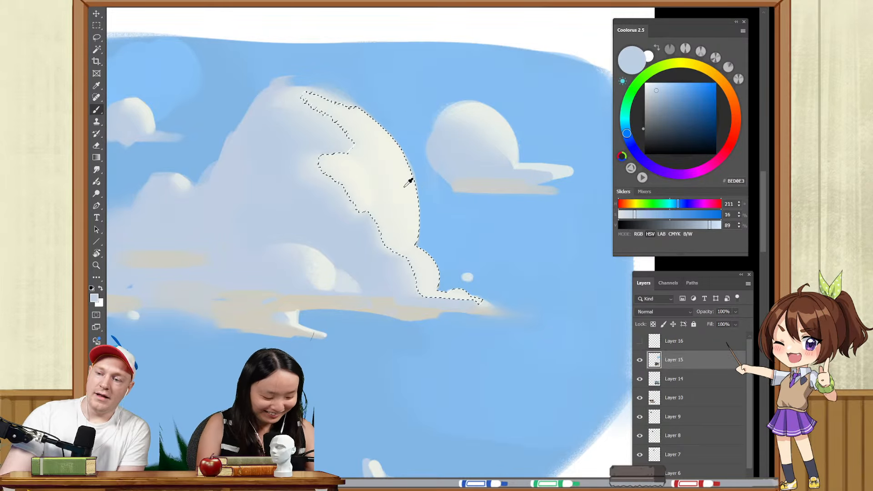
pyautogui.hotkey('ctrl', 'z')
pyautogui.moveTo(372, 147)
pyautogui.mouseDown()
pyautogui.moveTo(420, 194)
pyautogui.moveTo(384, 156)
pyautogui.moveTo(408, 214)
pyautogui.moveTo(385, 155)
pyautogui.mouseUp()
pyautogui.hotkey('ctrl', 'z')
pyautogui.hotkey('ctrl', 'z')
pyautogui.hotkey('ctrl', 'd')
# - Paint a rounded BED0E3 cast shadow on the large cloud's upper right edge
pyautogui.moveTo(410, 210)
pyautogui.mouseDown()
pyautogui.moveTo(472, 226)
pyautogui.moveTo(451, 240)
pyautogui.mouseUp()
pyautogui.moveTo(479, 210); pyautogui.dragTo(451, 201)
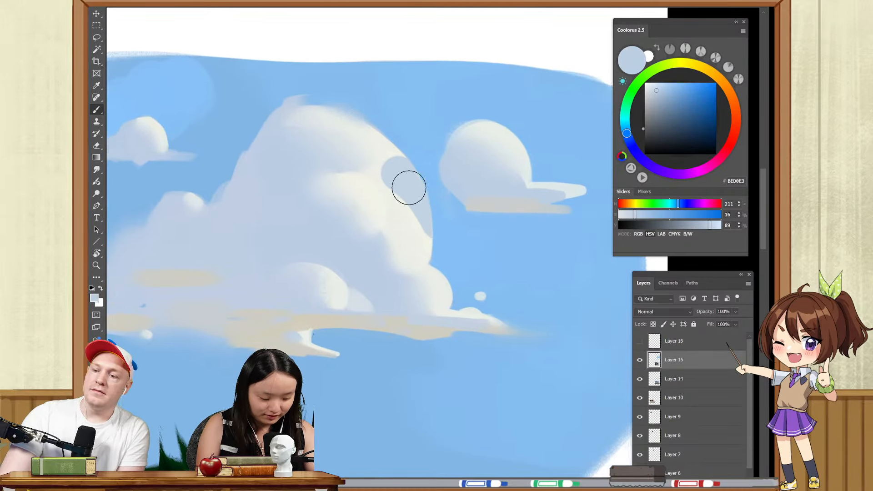
pyautogui.moveTo(400, 182); pyautogui.dragTo(383, 188)
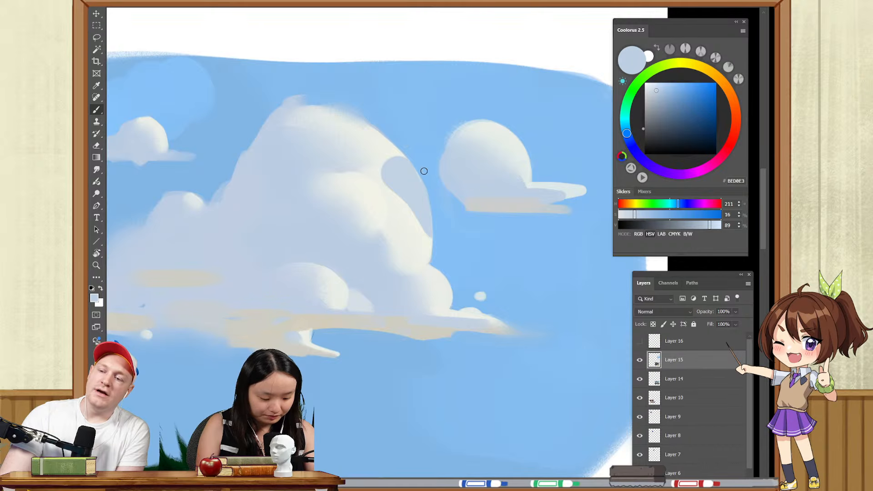
# - Sketch black guide lines around the round puff and from it to the cast shadow, and undo them
pyautogui.press('d')
pyautogui.moveTo(446, 154); pyautogui.dragTo(449, 157)
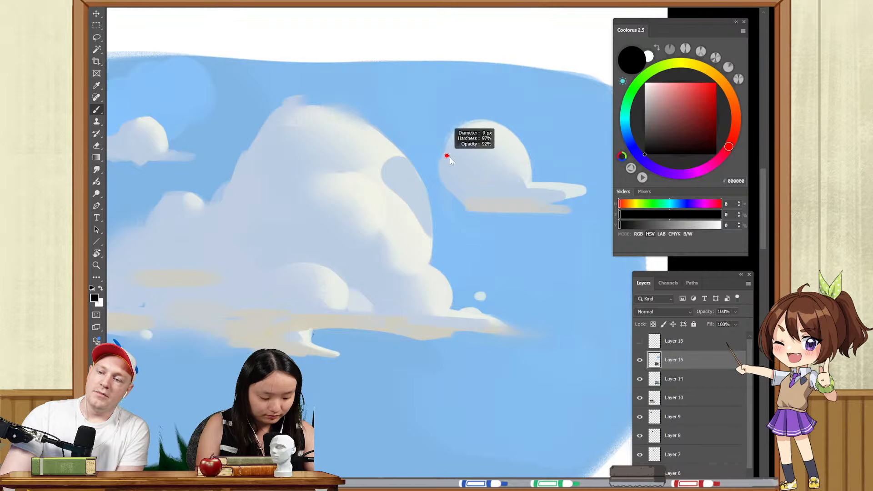
pyautogui.click(439, 167)
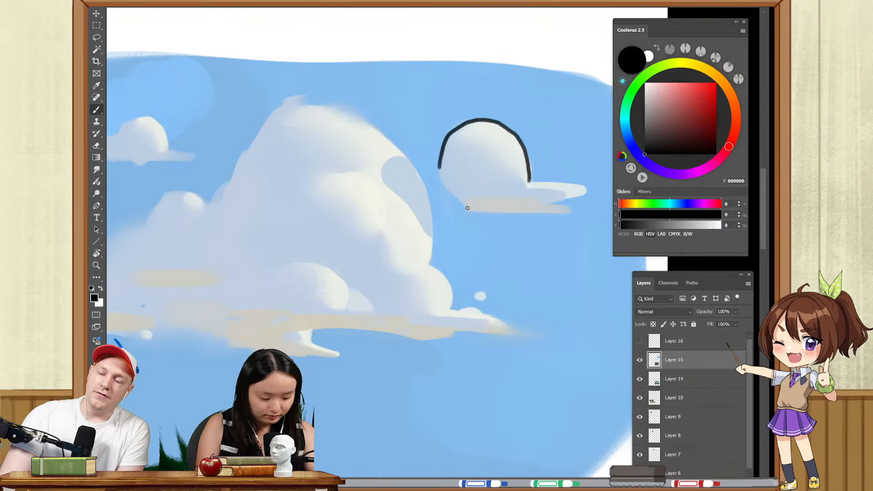
pyautogui.hotkey('ctrl', 'z')
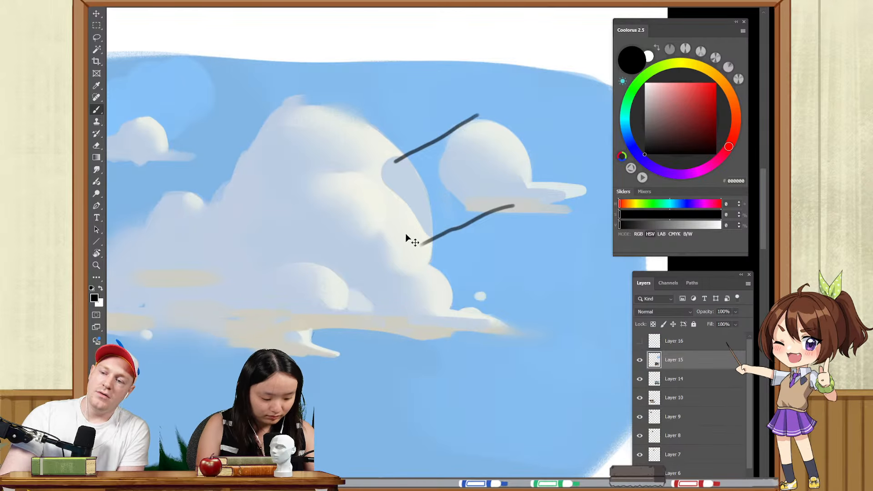
pyautogui.hotkey('ctrl', 'z')
pyautogui.hotkey('ctrl', 'z')
# - Refine the cast shadow's inner contour with C2D3E3 and sample sky blue 86C0F4 for its outer edge
pyautogui.keyDown('alt'); pyautogui.click(415, 203); pyautogui.keyUp('alt')
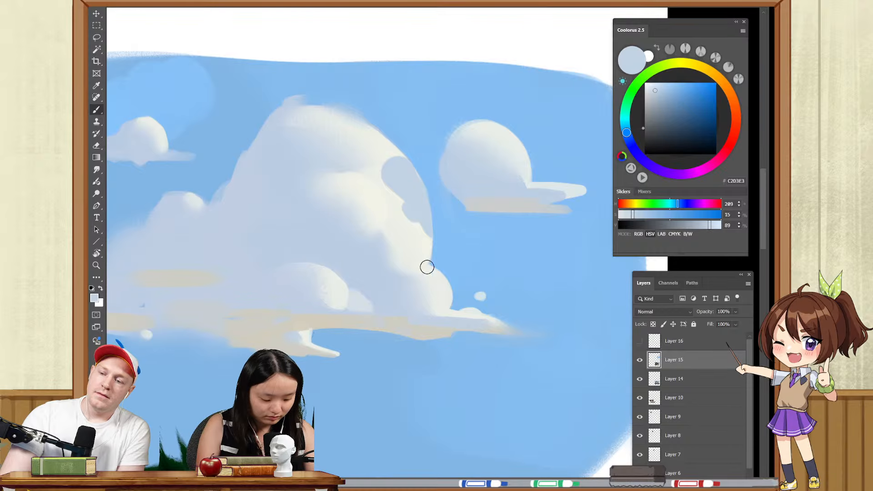
pyautogui.keyDown('alt'); pyautogui.rightClick(423, 183); pyautogui.keyUp('alt')
pyautogui.keyDown('alt'); pyautogui.click(422, 176); pyautogui.keyUp('alt')
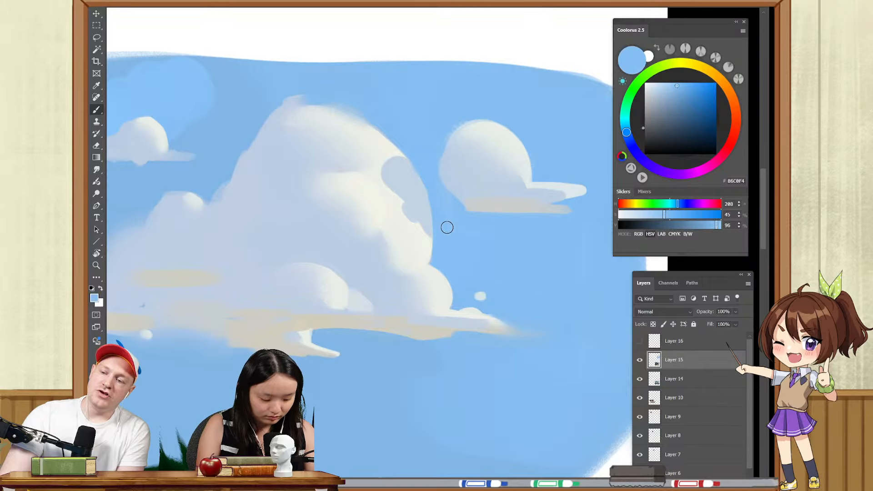
pyautogui.press('z')
pyautogui.moveTo(445, 232); pyautogui.dragTo(377, 244)
pyautogui.moveTo(404, 291); pyautogui.dragTo(426, 256)
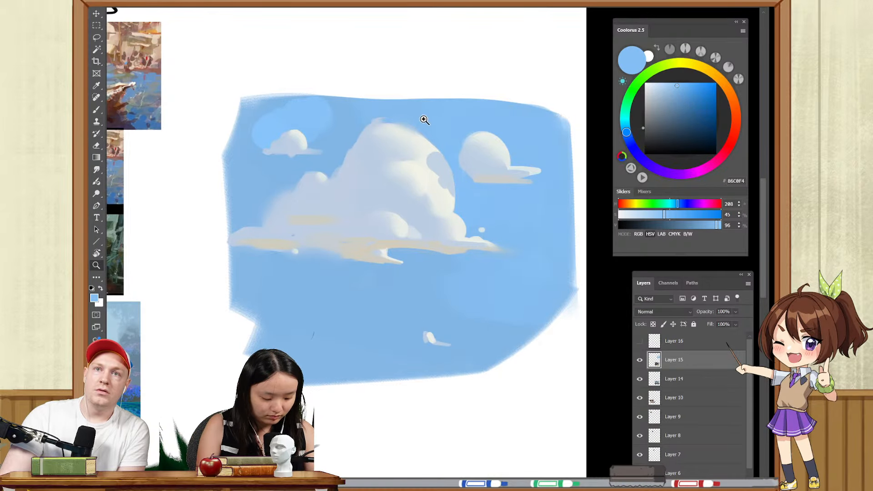
pyautogui.press('b')
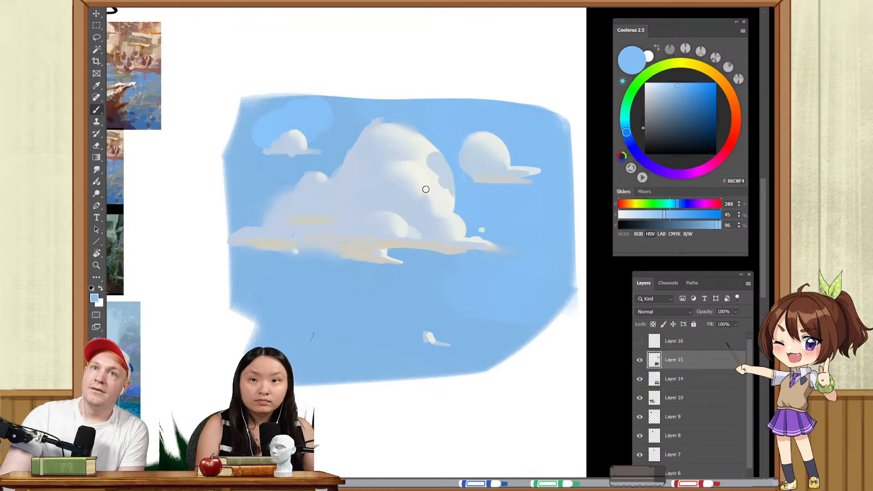
pyautogui.moveTo(430, 189); pyautogui.dragTo(458, 206)
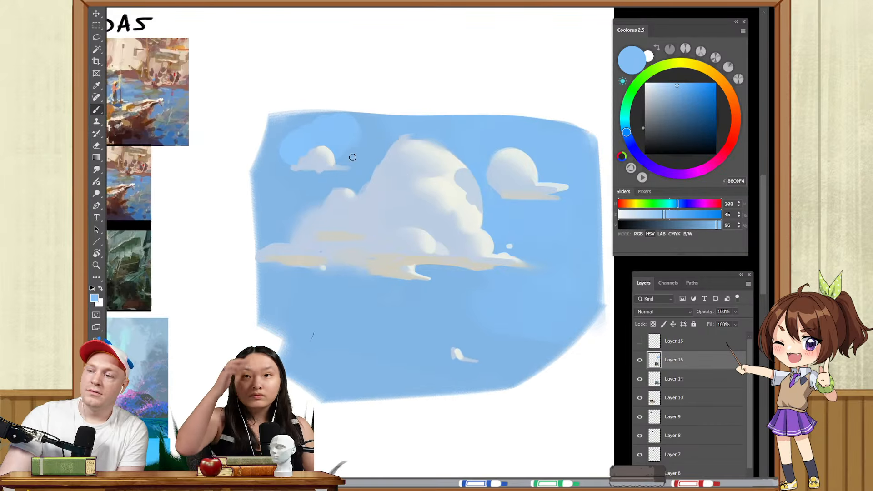
# - Select the lighter sky patch around the small upper left cloud and paint it over with sky blue 82B6E5
pyautogui.press('z')
pyautogui.moveTo(305, 150); pyautogui.dragTo(403, 164)
pyautogui.press('w')
pyautogui.click(329, 142)
pyautogui.press('b')
pyautogui.keyDown('alt'); pyautogui.click(365, 167); pyautogui.keyUp('alt')
pyautogui.moveTo(378, 141); pyautogui.dragTo(278, 144)
pyautogui.hotkey('ctrl', 'd')
# - Try selecting the sky around the clouds and recoloring it, and undo the attempts
pyautogui.press('w')
pyautogui.click(405, 141)
pyautogui.moveTo(442, 158); pyautogui.dragTo(376, 170)
pyautogui.hotkey('ctrl', 'z')
pyautogui.hotkey('ctrl', 'z')
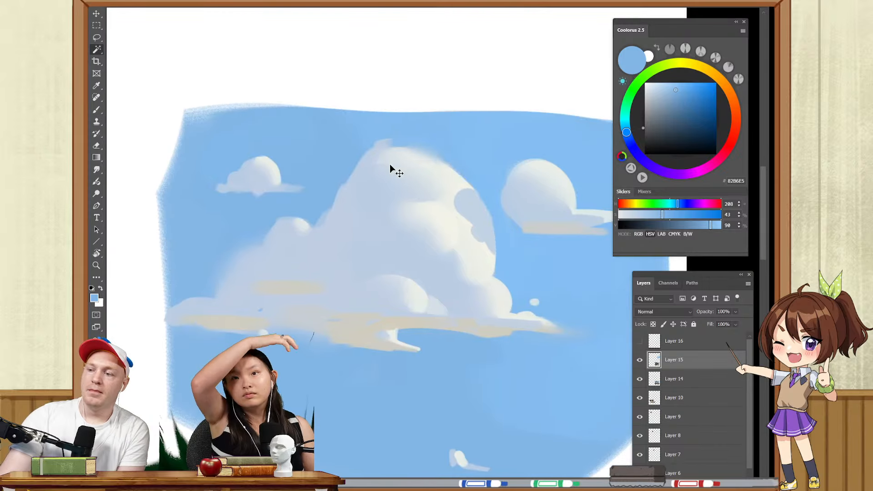
pyautogui.press('g')
pyautogui.hotkey('ctrl', 'z')
pyautogui.keyDown('alt'); pyautogui.click(250, 135); pyautogui.keyUp('alt')
pyautogui.hotkey('ctrl', 'z')
# - Select the whole sky around the clouds, apply an 88C4FA gradient downward from the upper edge, and deselect
pyautogui.press('w')
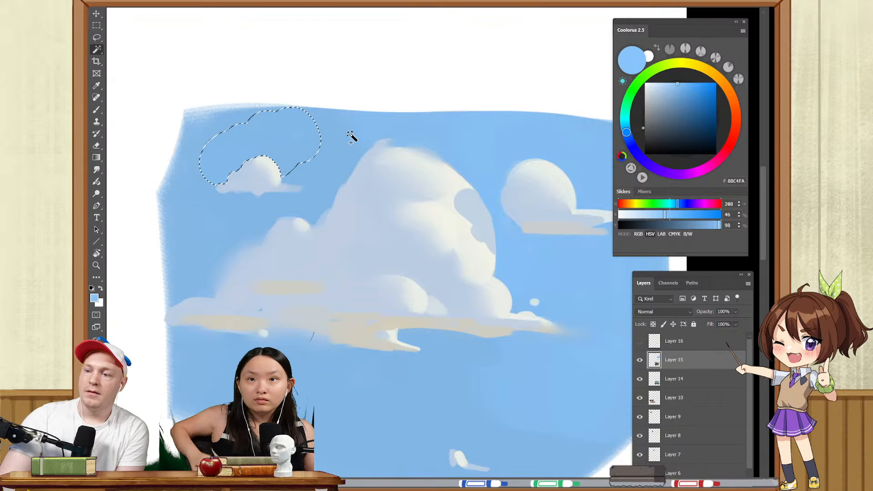
pyautogui.click(352, 136)
pyautogui.press('g')
pyautogui.moveTo(400, 113); pyautogui.dragTo(428, 167)
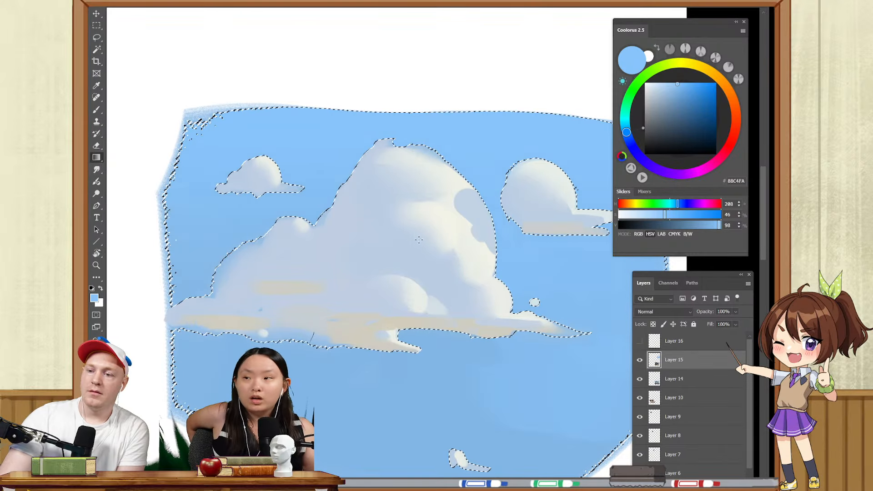
pyautogui.hotkey('ctrl', 'd')
# - Trim the spike off the large cloud's peak with 88C4FA and soften the cloud's edge with the Smudge tool
pyautogui.press('b')
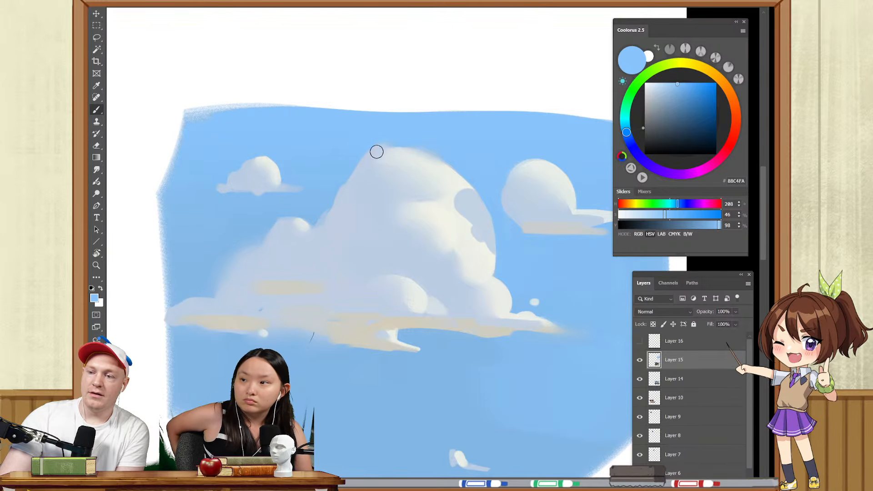
pyautogui.moveTo(460, 192); pyautogui.dragTo(396, 202)
pyautogui.press('r')
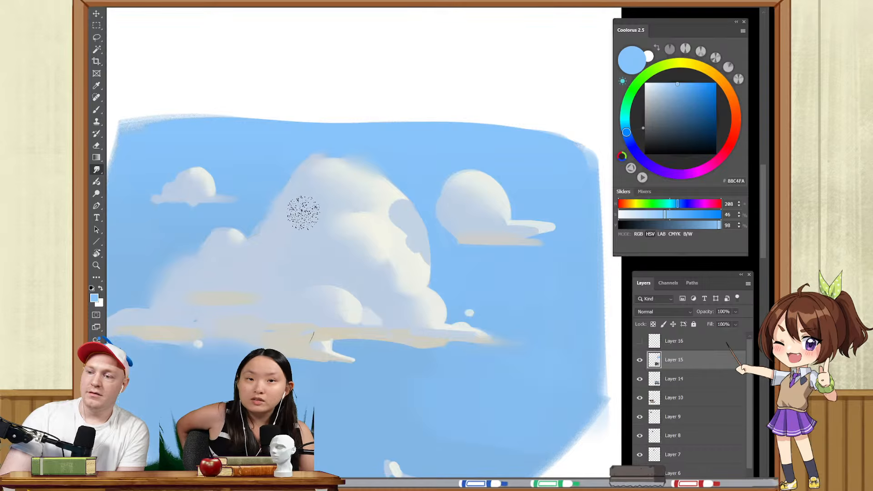
pyautogui.moveTo(462, 221); pyautogui.dragTo(438, 197)
# - Smudge the outer edge of the cast shadow on the large cloud's right side into the sky
pyautogui.keyDown('alt'); pyautogui.rightClick(394, 222); pyautogui.keyUp('alt')
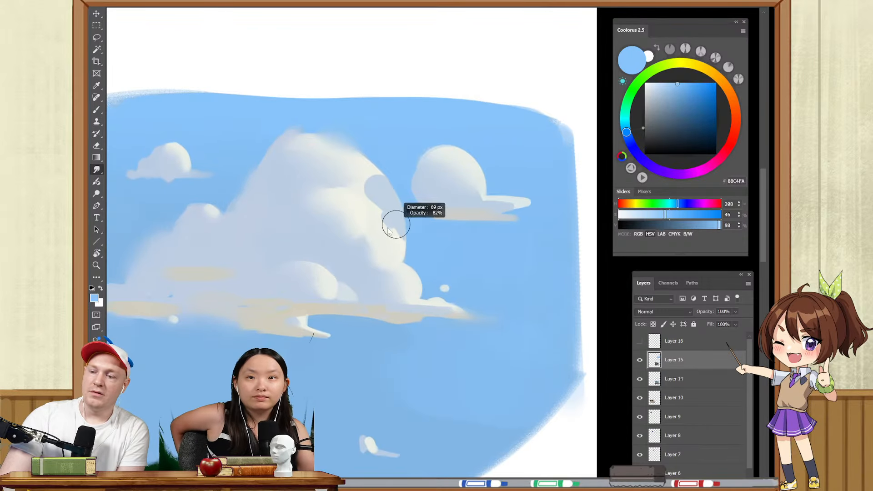
pyautogui.keyDown('alt'); pyautogui.rightClick(399, 217); pyautogui.keyUp('alt')
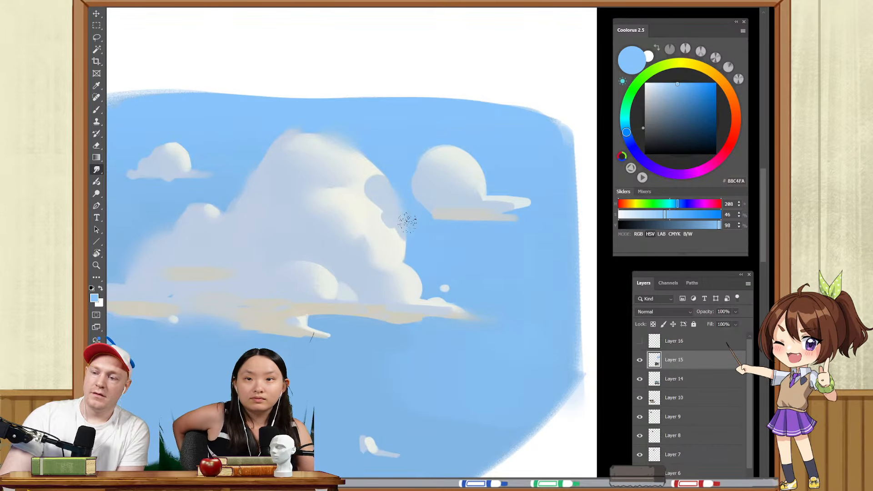
pyautogui.moveTo(431, 234); pyautogui.dragTo(417, 232)
pyautogui.moveTo(414, 268); pyautogui.dragTo(454, 247)
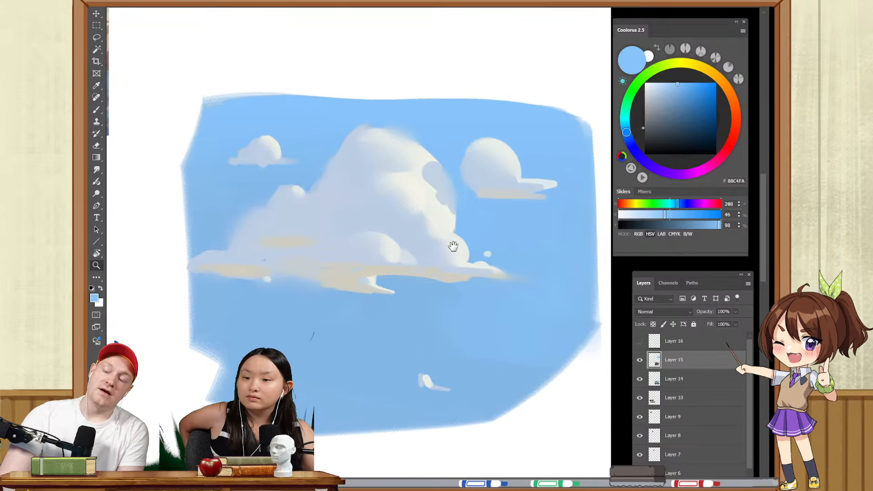
# - Sample the shadow tones and brush hatched C4D3E3 strokes over the shadow-to-highlight transitions on the large cloud's upper and right-hand puffs
pyautogui.moveTo(421, 195); pyautogui.dragTo(448, 195)
pyautogui.press('b')
pyautogui.keyDown('alt'); pyautogui.click(439, 198); pyautogui.keyUp('alt')
pyautogui.keyDown('alt'); pyautogui.click(429, 216); pyautogui.keyUp('alt')
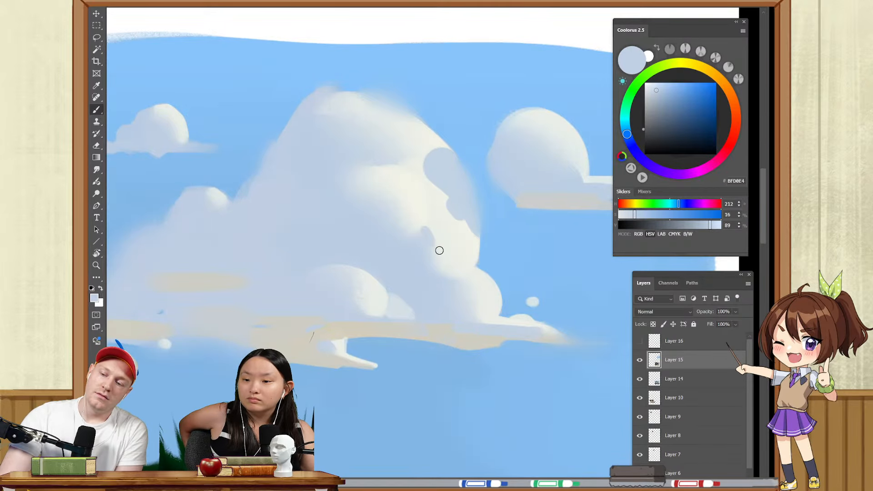
pyautogui.moveTo(421, 244); pyautogui.dragTo(428, 241)
pyautogui.keyDown('alt'); pyautogui.click(423, 234); pyautogui.keyUp('alt')
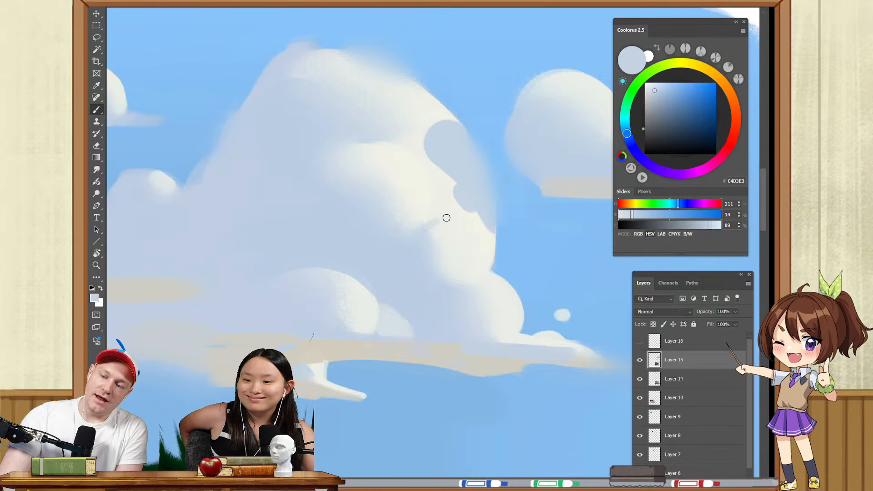
pyautogui.moveTo(375, 127); pyautogui.dragTo(408, 182)
pyautogui.keyDown('alt'); pyautogui.rightClick(389, 164); pyautogui.keyUp('alt')
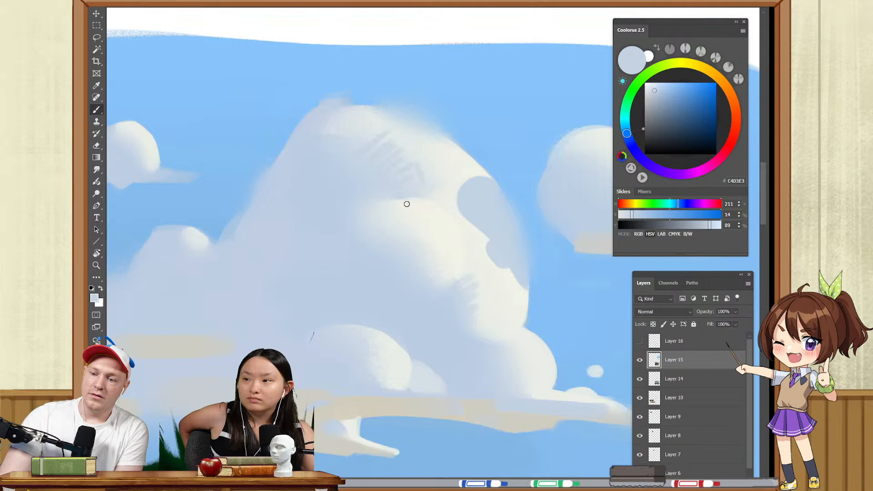
# - Brush hatched F0F2E7 highlight strokes into the shaded edges of the large cloud's middle puff and lower front puff
pyautogui.keyDown('alt'); pyautogui.click(412, 210); pyautogui.keyUp('alt')
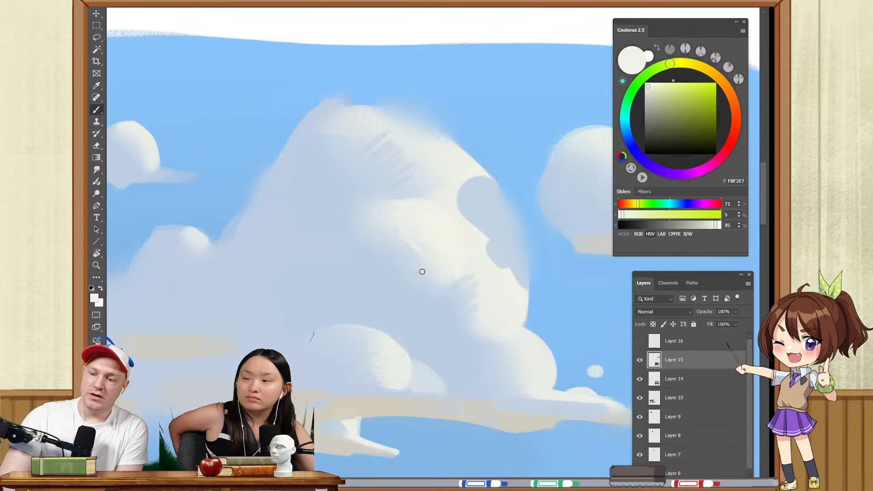
pyautogui.moveTo(408, 263); pyautogui.dragTo(476, 222)
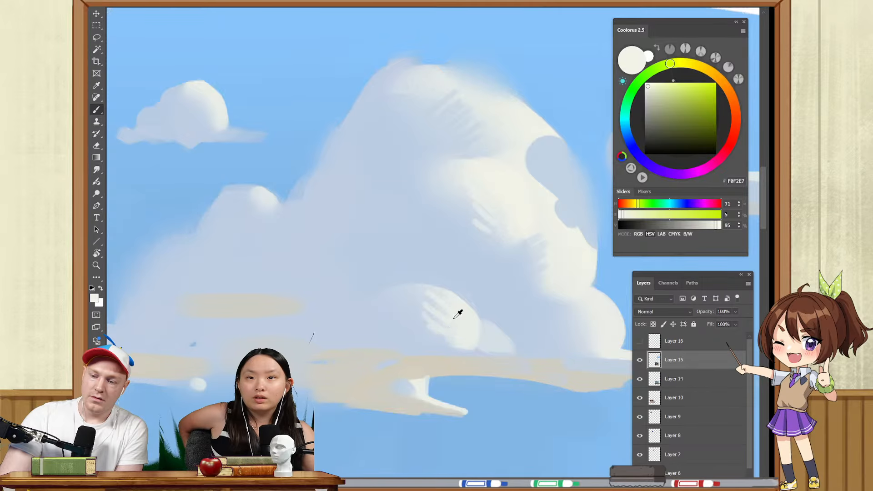
pyautogui.keyDown('alt'); pyautogui.rightClick(443, 323); pyautogui.keyUp('alt')
pyautogui.moveTo(440, 278)
pyautogui.mouseDown()
pyautogui.moveTo(404, 282)
pyautogui.moveTo(425, 266)
pyautogui.moveTo(415, 254)
pyautogui.moveTo(448, 249)
pyautogui.mouseUp()
# - Mix a darker blue-grey, A7BED8, and paint a soft wedge of shadow behind the left side of the lower front puff
pyautogui.keyDown('alt'); pyautogui.click(495, 170); pyautogui.keyUp('alt')
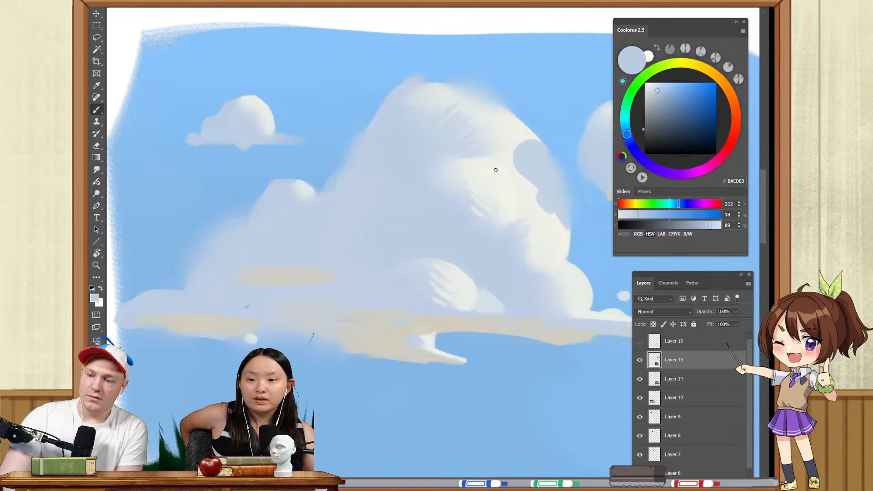
pyautogui.click(661, 89)
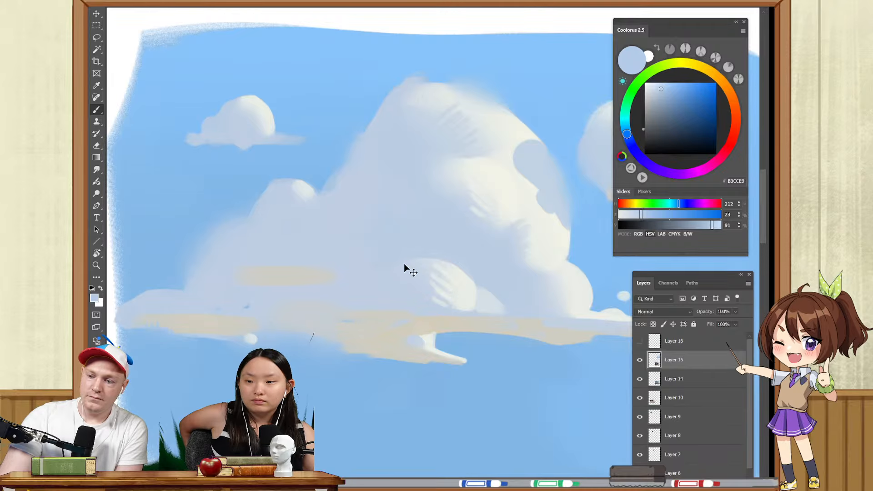
pyautogui.keyDown('alt'); pyautogui.click(388, 258); pyautogui.keyUp('alt')
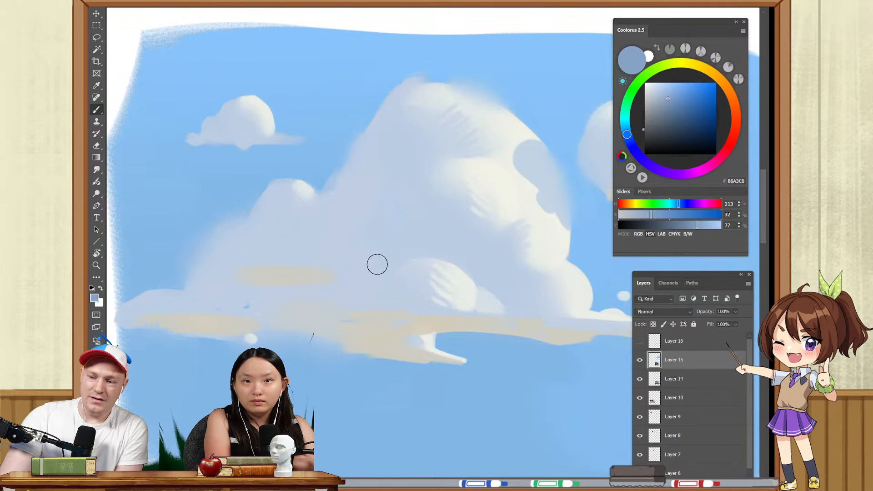
pyautogui.keyDown('alt'); pyautogui.click(383, 256); pyautogui.keyUp('alt')
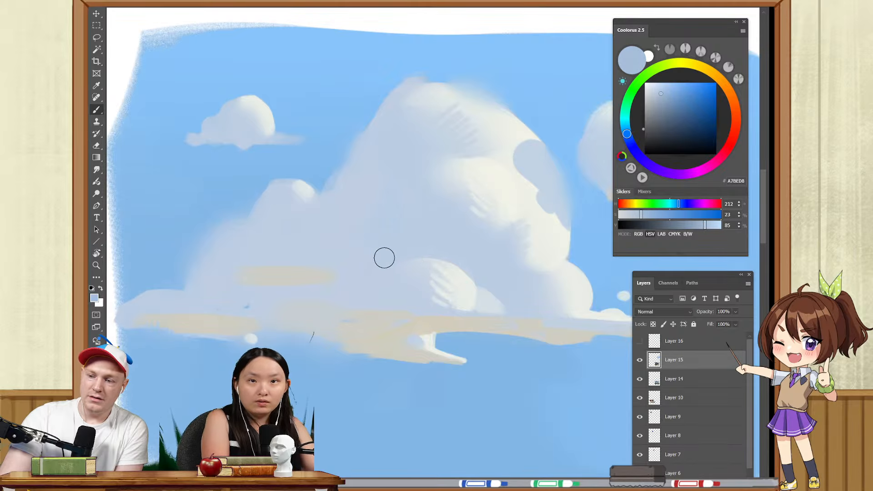
pyautogui.moveTo(384, 255)
pyautogui.mouseDown()
pyautogui.moveTo(364, 277)
pyautogui.moveTo(384, 252)
pyautogui.mouseUp()
pyautogui.keyDown('alt'); pyautogui.click(366, 253); pyautogui.keyUp('alt')
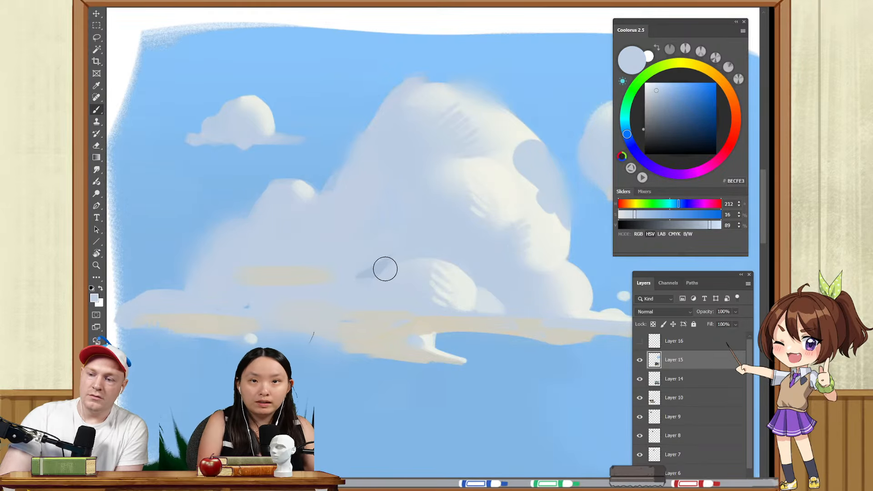
# - Select the large cloud's shaded body, paint the sampled shadow tone behind the lower front puff's right side, and deselect
pyautogui.keyDown('alt'); pyautogui.click(384, 269); pyautogui.keyUp('alt')
pyautogui.press('w')
pyautogui.click(483, 263)
pyautogui.press('b')
pyautogui.moveTo(472, 284)
pyautogui.mouseDown()
pyautogui.moveTo(504, 337)
pyautogui.moveTo(472, 280)
pyautogui.moveTo(495, 282)
pyautogui.mouseUp()
pyautogui.keyDown('alt'); pyautogui.click(504, 278); pyautogui.keyUp('alt')
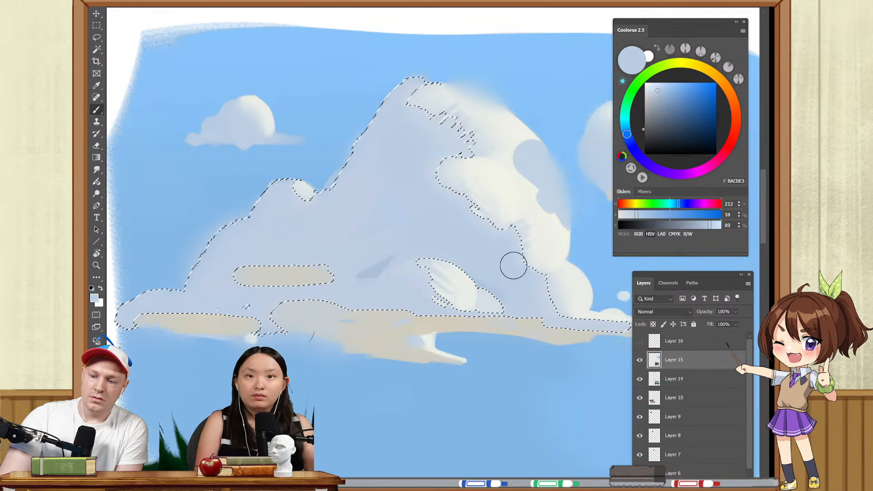
pyautogui.hotkey('ctrl', 'd')
# - Paint a soft ACC1DA shadow where the left shoulder puff meets the large cloud's main body, undoing unwanted strokes
pyautogui.keyDown('alt'); pyautogui.click(370, 272); pyautogui.keyUp('alt')
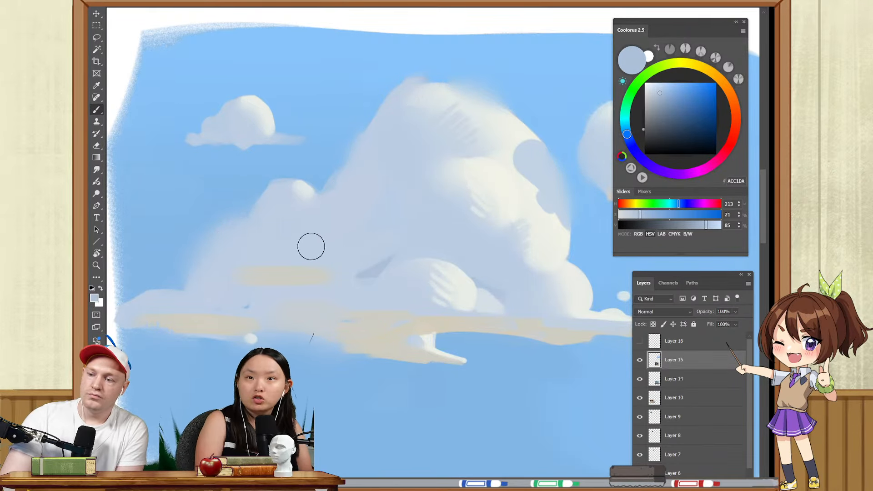
pyautogui.moveTo(350, 241); pyautogui.dragTo(292, 245)
pyautogui.hotkey('ctrl', 'z')
pyautogui.moveTo(324, 214)
pyautogui.mouseDown()
pyautogui.moveTo(309, 234)
pyautogui.moveTo(321, 229)
pyautogui.mouseUp()
pyautogui.keyDown('alt'); pyautogui.click(343, 215); pyautogui.keyUp('alt')
pyautogui.hotkey('ctrl', 'z')
pyautogui.press('z')
pyautogui.moveTo(392, 201)
pyautogui.mouseDown()
pyautogui.moveTo(333, 231)
pyautogui.moveTo(318, 314)
pyautogui.mouseUp()
pyautogui.click(330, 205)
pyautogui.press('b')
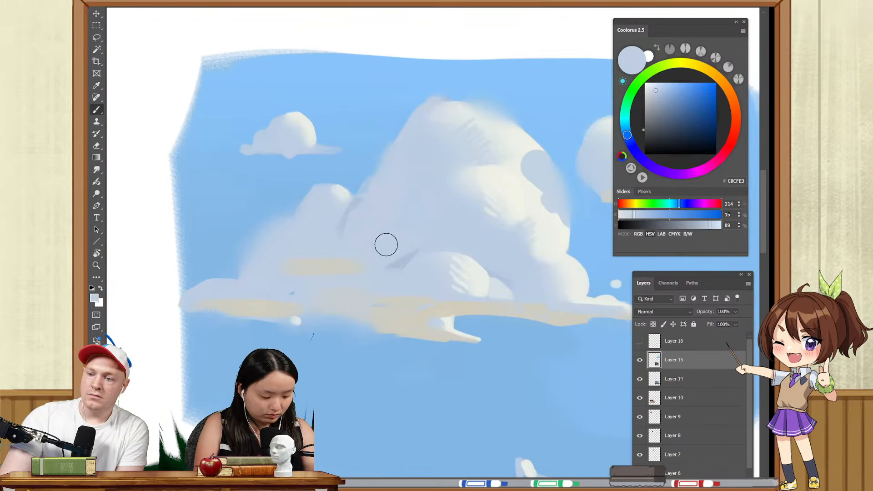
pyautogui.keyDown('alt'); pyautogui.click(387, 248); pyautogui.keyUp('alt')
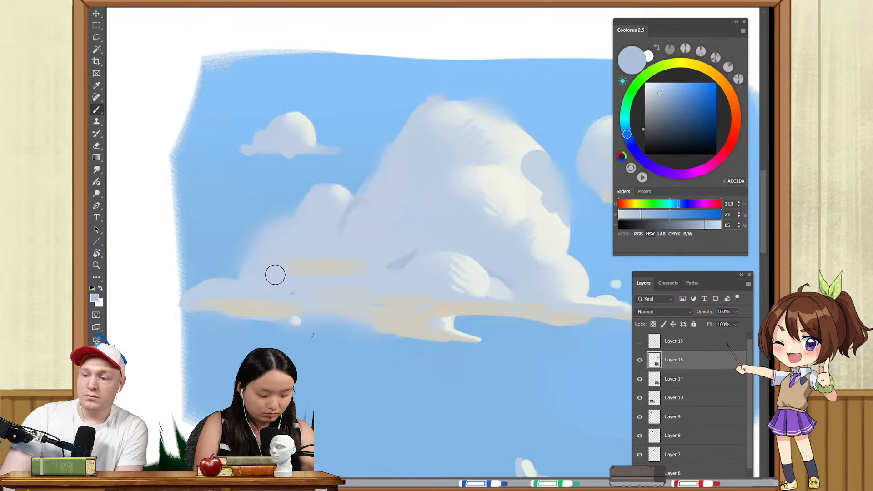
# - Paint a blue-grey shadow patch at the big cloud's lower flank and small crease strokes beside its central fold
pyautogui.moveTo(259, 269); pyautogui.dragTo(277, 272)
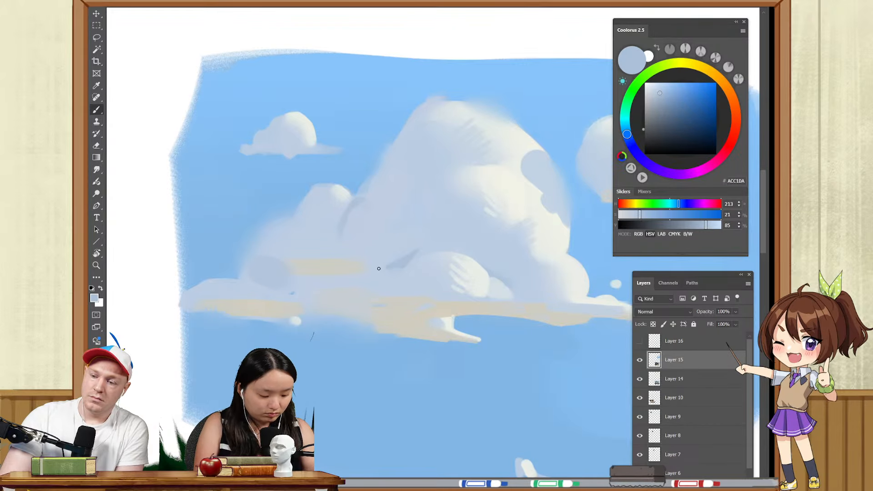
pyautogui.keyDown('alt'); pyautogui.rightClick(388, 269); pyautogui.keyUp('alt')
pyautogui.keyDown('alt'); pyautogui.rightClick(385, 269); pyautogui.keyUp('alt')
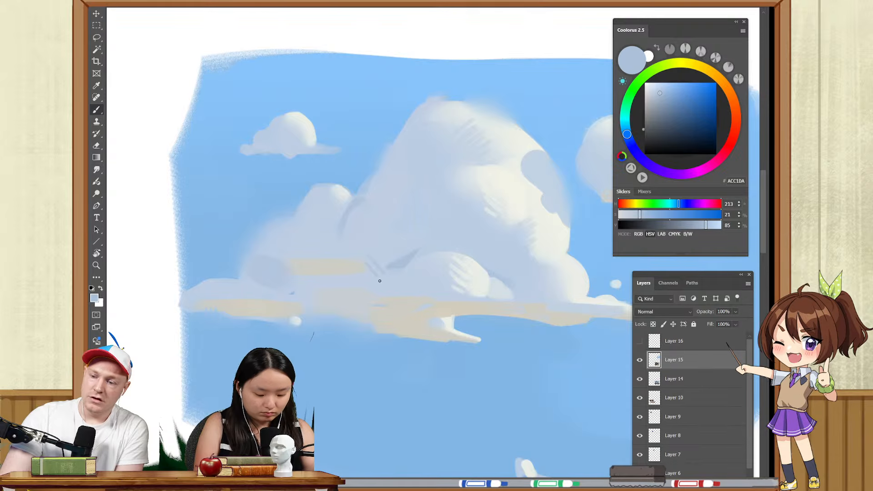
pyautogui.press('z')
pyautogui.moveTo(390, 260); pyautogui.dragTo(372, 294)
pyautogui.press('b')
# - Try oversized black brush strokes across the main cloud and undo them
pyautogui.keyDown('alt'); pyautogui.rightClick(435, 182); pyautogui.keyUp('alt')
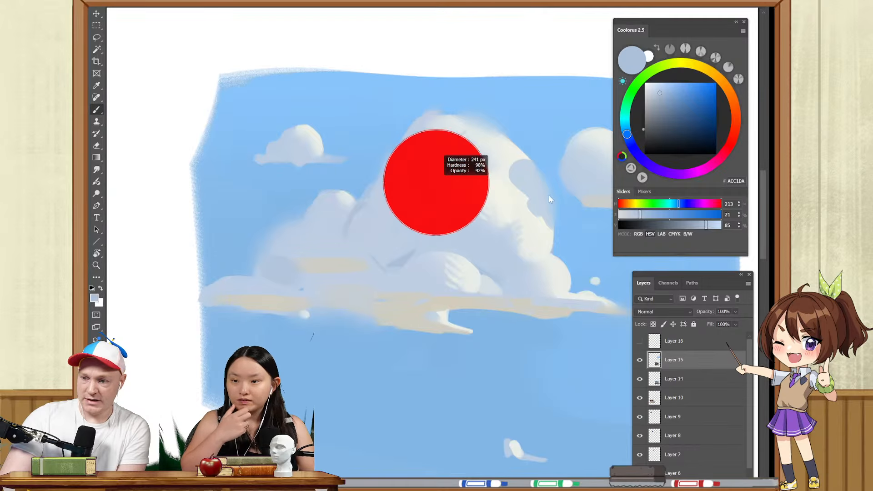
pyautogui.press('d')
pyautogui.moveTo(436, 182)
pyautogui.mouseDown()
pyautogui.moveTo(374, 303)
pyautogui.moveTo(415, 151)
pyautogui.moveTo(530, 159)
pyautogui.mouseUp()
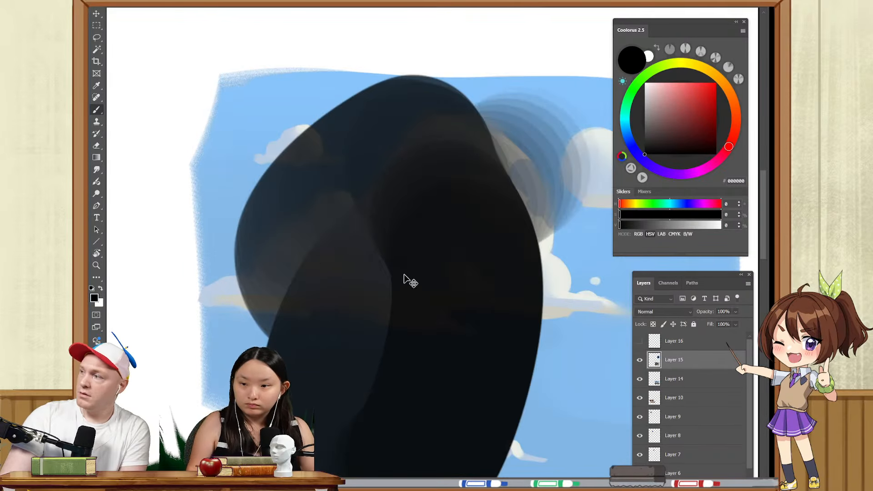
pyautogui.hotkey('ctrl', 'z')
pyautogui.keyDown('alt'); pyautogui.rightClick(436, 236); pyautogui.keyUp('alt')
pyautogui.moveTo(438, 186)
pyautogui.mouseDown()
pyautogui.moveTo(454, 217)
pyautogui.moveTo(399, 150)
pyautogui.moveTo(363, 350)
pyautogui.mouseUp()
pyautogui.hotkey('ctrl', 'z')
# - Flip the canvas view horizontally and sample beige from the underside of the main cloud with the Brush tool
pyautogui.moveTo(456, 224)
pyautogui.mouseDown()
pyautogui.moveTo(432, 226)
pyautogui.moveTo(400, 207)
pyautogui.moveTo(460, 239)
pyautogui.mouseUp()
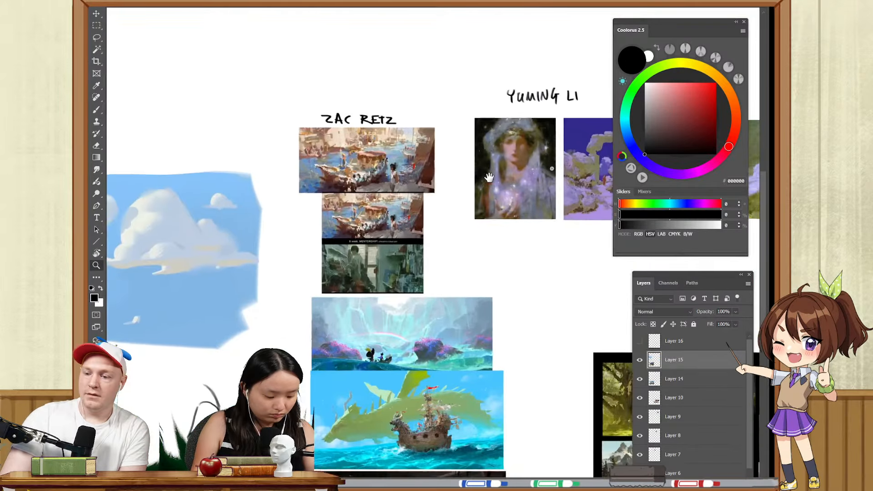
pyautogui.moveTo(296, 332)
pyautogui.mouseDown()
pyautogui.moveTo(469, 263)
pyautogui.moveTo(512, 282)
pyautogui.mouseUp()
pyautogui.moveTo(367, 187)
pyautogui.mouseDown()
pyautogui.moveTo(413, 205)
pyautogui.moveTo(420, 197)
pyautogui.mouseUp()
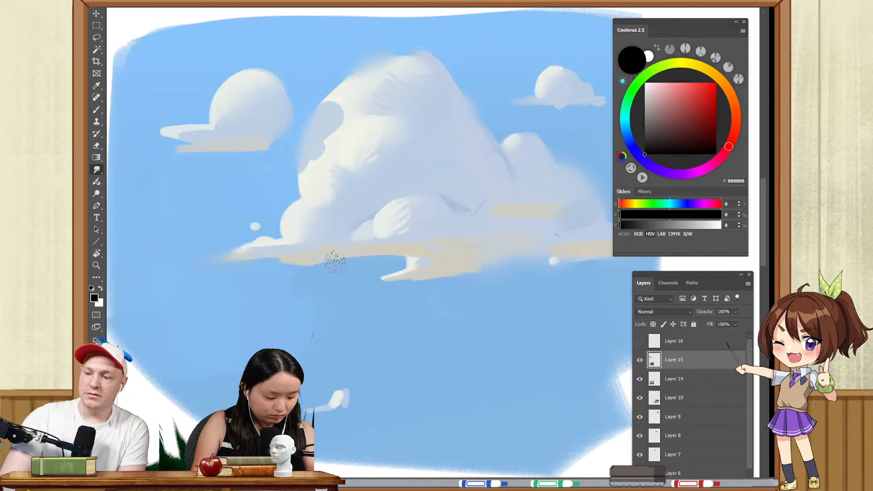
pyautogui.press('b')
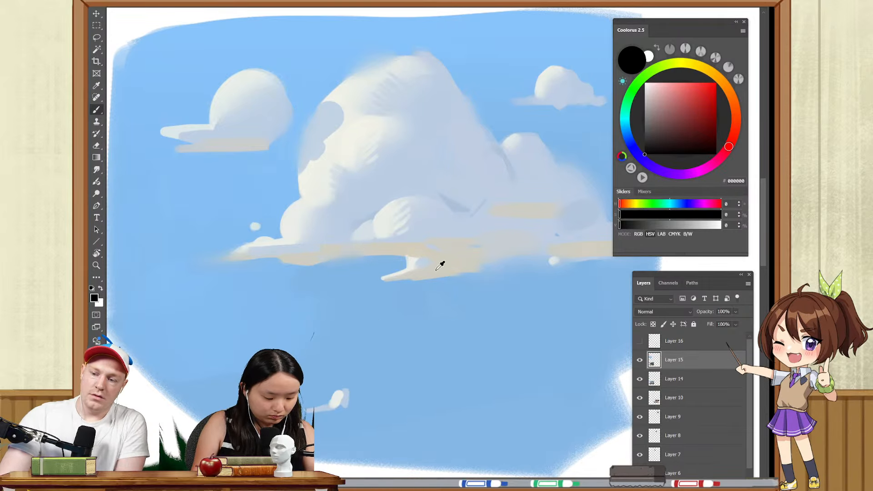
pyautogui.keyDown('alt'); pyautogui.click(439, 264); pyautogui.keyUp('alt')
pyautogui.moveTo(429, 285)
pyautogui.mouseDown()
pyautogui.moveTo(394, 286)
pyautogui.moveTo(416, 282)
pyautogui.mouseUp()
pyautogui.press('l')
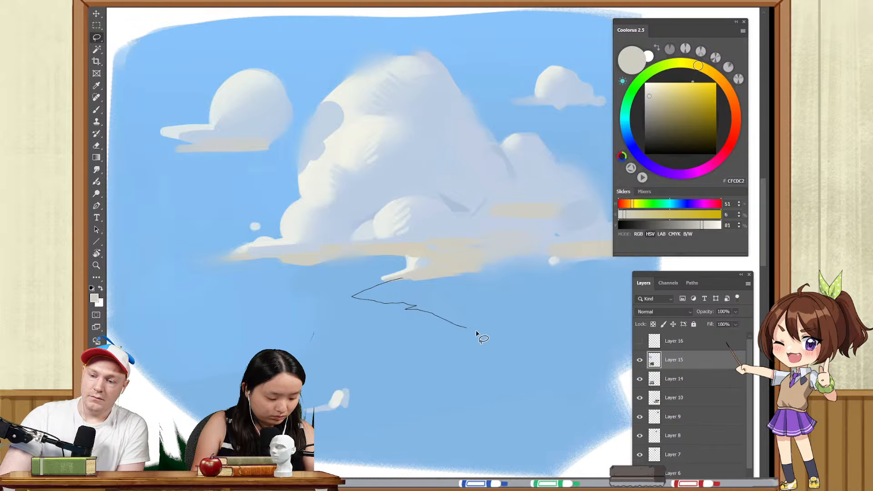
pyautogui.moveTo(500, 318); pyautogui.dragTo(406, 280)
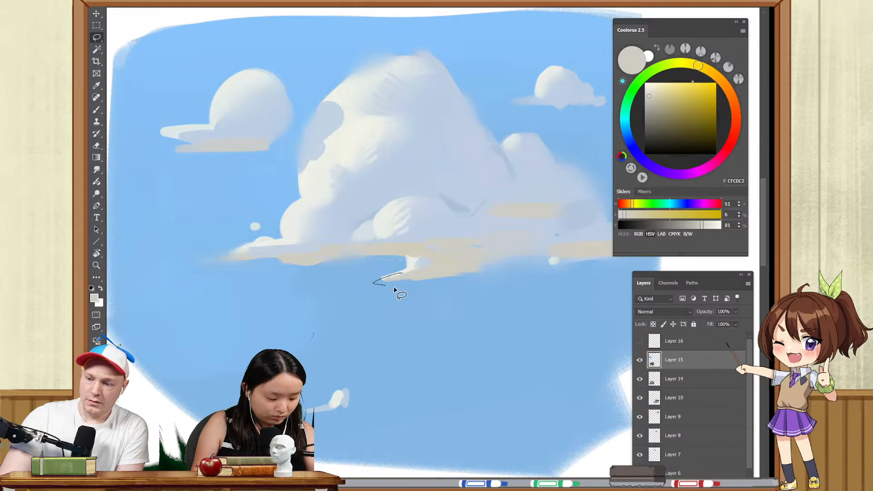
pyautogui.press('Escape')
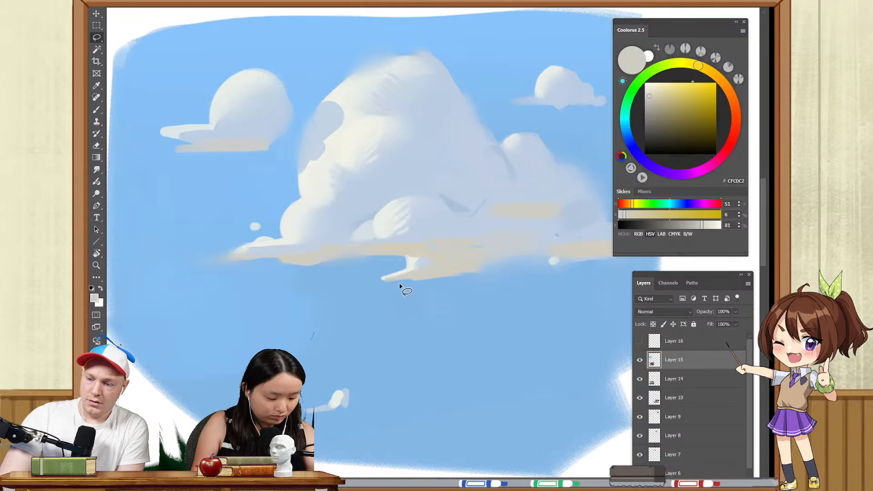
# - Add a new layer above Layer 15 and sample the pale blue cloud shadow color BBCDE3
pyautogui.press('b')
pyautogui.keyDown('alt'); pyautogui.click(412, 263); pyautogui.keyUp('alt')
pyautogui.hotkey('ctrl', 'shift', 'alt', 'n')
pyautogui.moveTo(405, 300)
pyautogui.mouseDown()
pyautogui.moveTo(441, 304)
pyautogui.moveTo(424, 294)
pyautogui.moveTo(370, 312)
pyautogui.mouseUp()
pyautogui.keyDown('alt'); pyautogui.click(442, 276); pyautogui.keyUp('alt')
pyautogui.hotkey('ctrl', 'z')
pyautogui.keyDown('alt'); pyautogui.click(442, 247); pyautogui.keyUp('alt')
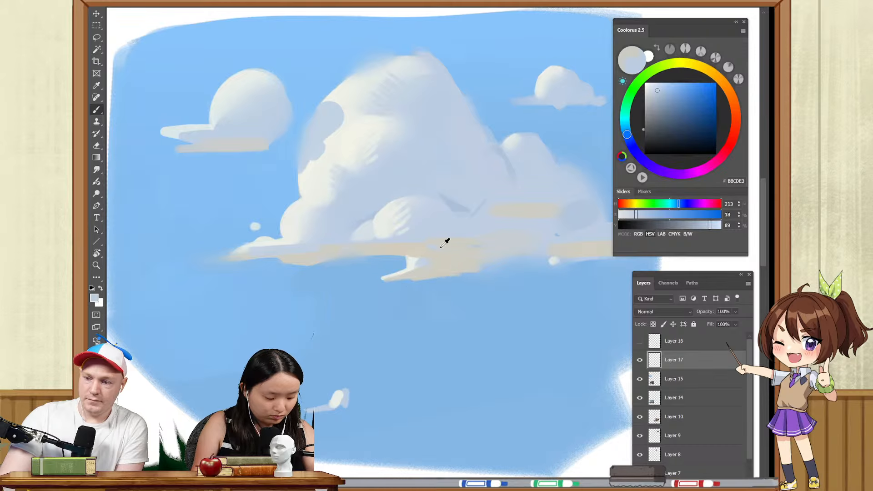
# - Paint a pale blue low cloud beneath the main cloud's beige base, sweeping it out into a long horizontal tail
pyautogui.click(424, 296)
pyautogui.hotkey('ctrl', 'z')
pyautogui.moveTo(429, 285); pyautogui.dragTo(383, 308)
pyautogui.press('[')
pyautogui.moveTo(429, 279)
pyautogui.mouseDown()
pyautogui.moveTo(378, 308)
pyautogui.moveTo(456, 316)
pyautogui.moveTo(435, 321)
pyautogui.moveTo(458, 334)
pyautogui.moveTo(331, 352)
pyautogui.mouseUp()
pyautogui.hotkey('ctrl', 'z')
pyautogui.keyDown('alt'); pyautogui.rightClick(429, 320); pyautogui.keyUp('alt')
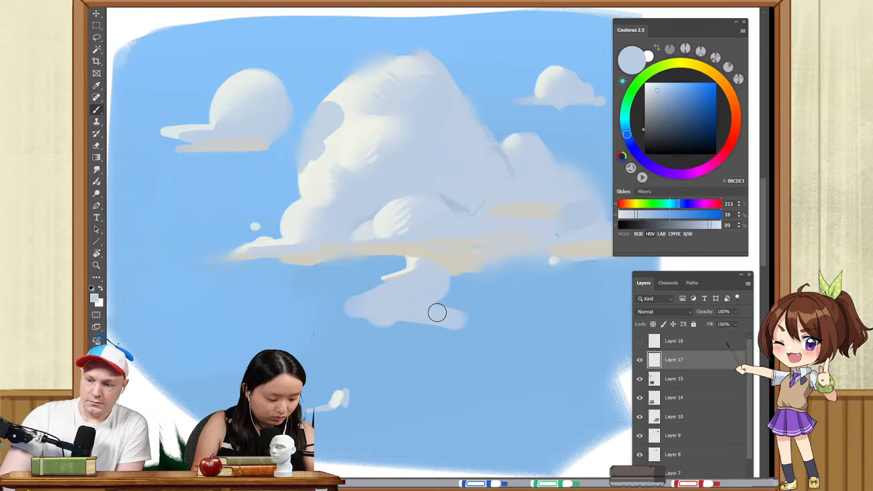
pyautogui.moveTo(437, 312)
pyautogui.mouseDown()
pyautogui.moveTo(514, 325)
pyautogui.moveTo(420, 342)
pyautogui.moveTo(575, 324)
pyautogui.mouseUp()
# - Sample the sky blue 82B6E5 and trim the lower edge of the low cloud's tail into a taper
pyautogui.keyDown('alt'); pyautogui.rightClick(472, 322); pyautogui.keyUp('alt')
pyautogui.keyDown('alt'); pyautogui.click(493, 288); pyautogui.keyUp('alt')
pyautogui.keyDown('alt'); pyautogui.click(466, 355); pyautogui.keyUp('alt')
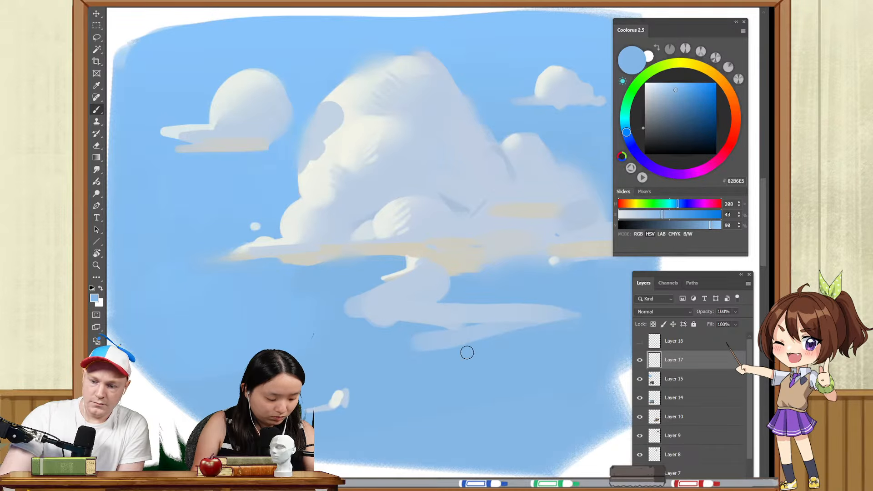
pyautogui.moveTo(466, 352); pyautogui.dragTo(591, 317)
pyautogui.moveTo(475, 337); pyautogui.dragTo(566, 310)
# - Try a thin pale blue streak running out from beneath the low cloud
pyautogui.keyDown('alt'); pyautogui.click(461, 315); pyautogui.keyUp('alt')
pyautogui.press(']')
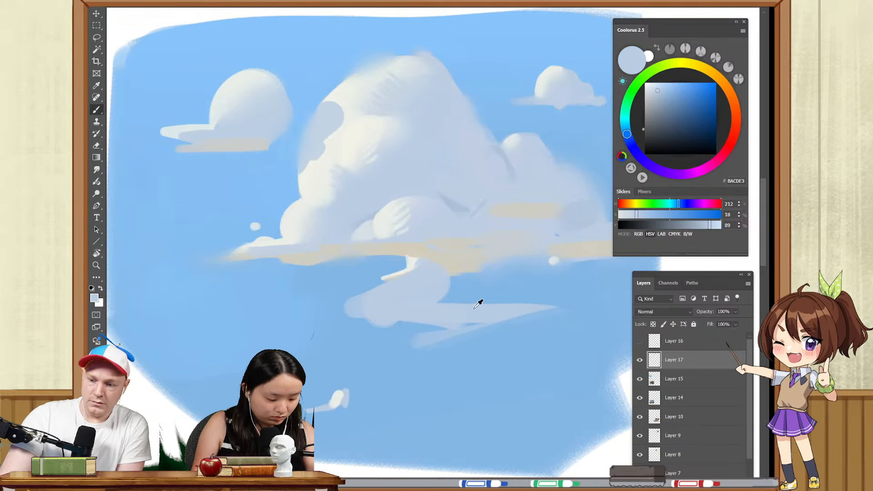
pyautogui.moveTo(413, 342); pyautogui.dragTo(370, 348)
pyautogui.hotkey('ctrl', 'z')
pyautogui.moveTo(444, 333)
pyautogui.mouseDown()
pyautogui.moveTo(372, 348)
pyautogui.moveTo(417, 341)
pyautogui.moveTo(377, 367)
pyautogui.moveTo(318, 376)
pyautogui.mouseUp()
pyautogui.hotkey('ctrl', 'z')
pyautogui.hotkey('ctrl', 'z')
pyautogui.moveTo(440, 339); pyautogui.dragTo(259, 346)
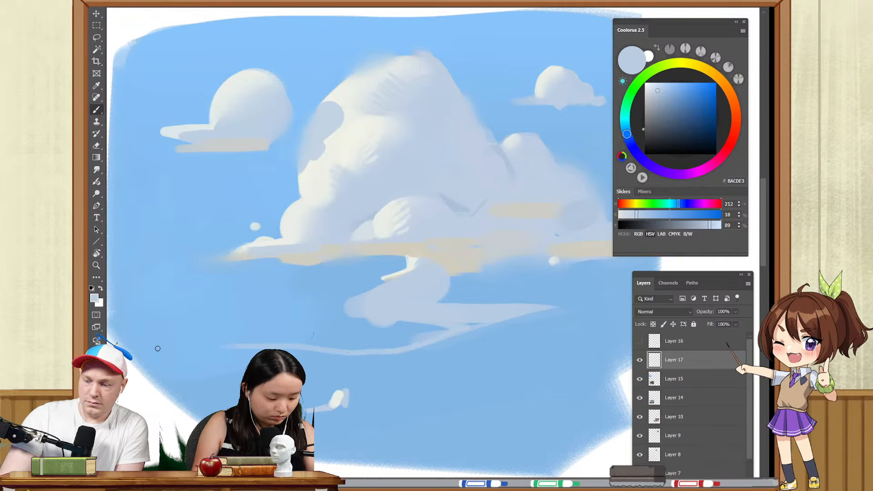
# - Extend the low cloud's left end into a long tapered point and clean its underside with sampled sky blue
pyautogui.moveTo(399, 285); pyautogui.dragTo(442, 305)
pyautogui.hotkey('ctrl', 'z')
pyautogui.keyDown('alt'); pyautogui.rightClick(395, 343); pyautogui.keyUp('alt')
pyautogui.moveTo(389, 325)
pyautogui.mouseDown()
pyautogui.moveTo(306, 331)
pyautogui.moveTo(385, 332)
pyautogui.moveTo(335, 306)
pyautogui.moveTo(412, 328)
pyautogui.moveTo(294, 348)
pyautogui.moveTo(488, 384)
pyautogui.mouseUp()
pyautogui.hotkey('ctrl', 'z')
pyautogui.hotkey('ctrl', 'z')
pyautogui.keyDown('alt'); pyautogui.click(359, 352); pyautogui.keyUp('alt')
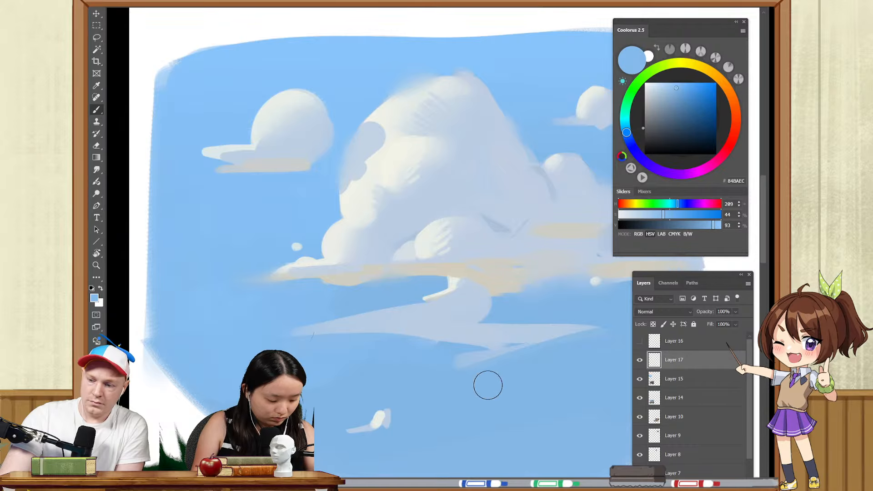
pyautogui.moveTo(302, 345); pyautogui.dragTo(491, 388)
# - Sample the cream highlight and select the open sky around the low cloud with the Magic Wand
pyautogui.keyDown('alt'); pyautogui.rightClick(442, 331); pyautogui.keyUp('alt')
pyautogui.keyDown('alt'); pyautogui.click(454, 282); pyautogui.keyUp('alt')
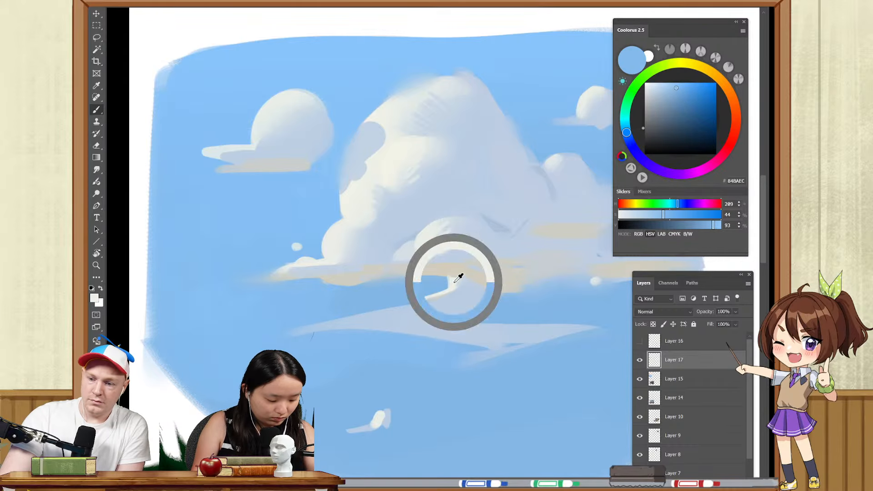
pyautogui.press('w')
pyautogui.click(359, 303)
# - Paint a cream highlight along the top of the low cloud inside the selection and deselect
pyautogui.press('b')
pyautogui.keyDown('alt'); pyautogui.rightClick(343, 304); pyautogui.keyUp('alt')
pyautogui.moveTo(409, 296); pyautogui.dragTo(371, 315)
pyautogui.hotkey('ctrl', 'z')
pyautogui.moveTo(439, 291)
pyautogui.mouseDown()
pyautogui.moveTo(382, 315)
pyautogui.moveTo(296, 323)
pyautogui.mouseUp()
pyautogui.hotkey('ctrl', 'z')
pyautogui.keyDown('alt'); pyautogui.click(302, 312); pyautogui.keyUp('alt')
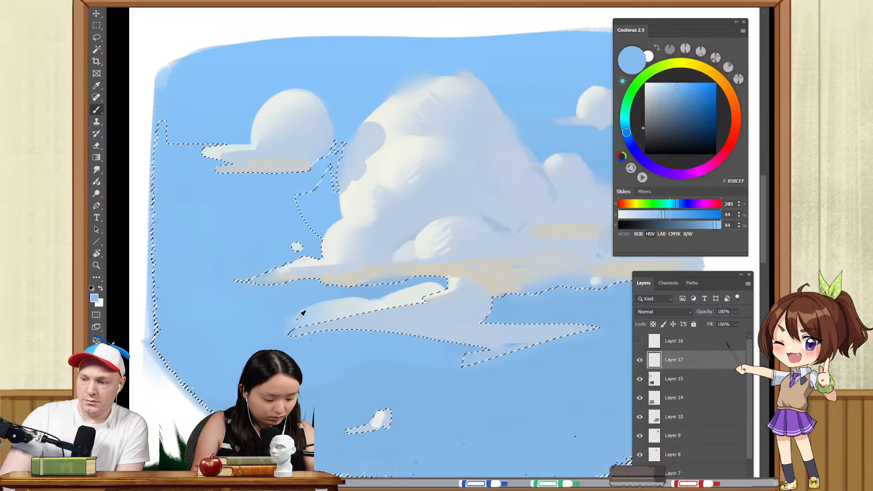
pyautogui.moveTo(340, 304)
pyautogui.mouseDown()
pyautogui.moveTo(306, 316)
pyautogui.moveTo(414, 282)
pyautogui.moveTo(389, 298)
pyautogui.moveTo(429, 289)
pyautogui.mouseUp()
pyautogui.keyDown('alt'); pyautogui.click(387, 299); pyautogui.keyUp('alt')
pyautogui.hotkey('ctrl', 'z')
pyautogui.hotkey('ctrl', 'd')
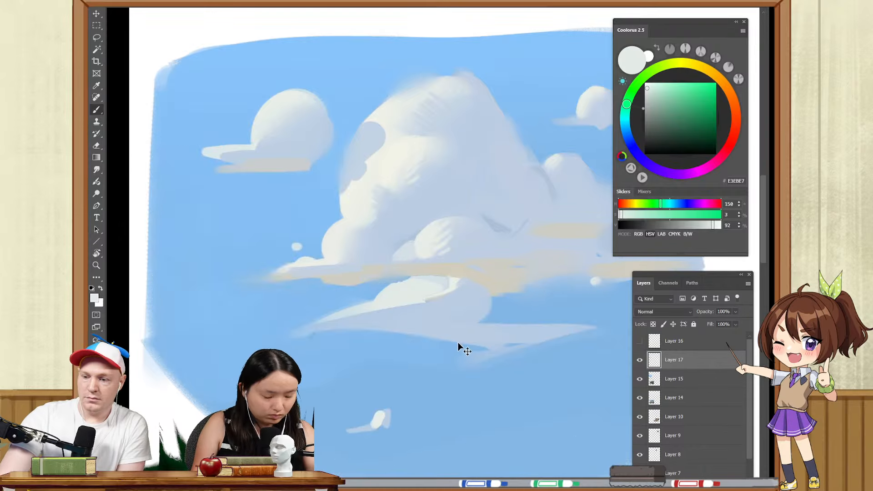
# - Select the sky below the low cloud with the Magic Wand, paint small cream puffs there and deselect
pyautogui.press('w')
pyautogui.click(461, 351)
pyautogui.press('b')
pyautogui.moveTo(484, 351); pyautogui.dragTo(428, 366)
pyautogui.hotkey('ctrl', 'd')
# - Paint broad beige shading across the middle of the low cloud using colors sampled from the main cloud's base
pyautogui.moveTo(480, 285); pyautogui.dragTo(416, 317)
pyautogui.keyDown('alt'); pyautogui.click(415, 340); pyautogui.keyUp('alt')
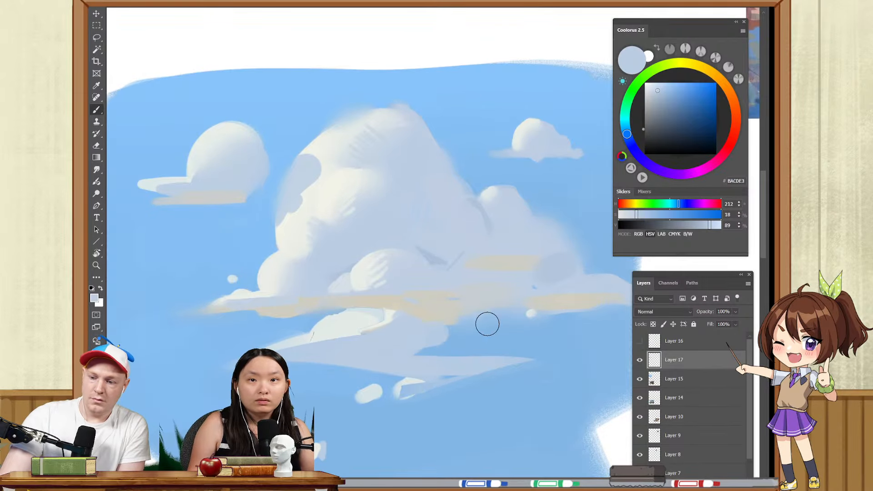
pyautogui.keyDown('alt'); pyautogui.click(427, 302); pyautogui.keyUp('alt')
pyautogui.moveTo(459, 321)
pyautogui.mouseDown()
pyautogui.moveTo(543, 328)
pyautogui.moveTo(409, 322)
pyautogui.mouseUp()
pyautogui.moveTo(403, 322)
pyautogui.mouseDown()
pyautogui.moveTo(354, 328)
pyautogui.moveTo(417, 319)
pyautogui.moveTo(397, 313)
pyautogui.moveTo(363, 321)
pyautogui.moveTo(394, 328)
pyautogui.moveTo(366, 344)
pyautogui.moveTo(371, 331)
pyautogui.moveTo(308, 339)
pyautogui.mouseUp()
pyautogui.hotkey('ctrl', 'z')
pyautogui.keyDown('alt'); pyautogui.click(370, 350); pyautogui.keyUp('alt')
pyautogui.keyDown('alt'); pyautogui.click(412, 326); pyautogui.keyUp('alt')
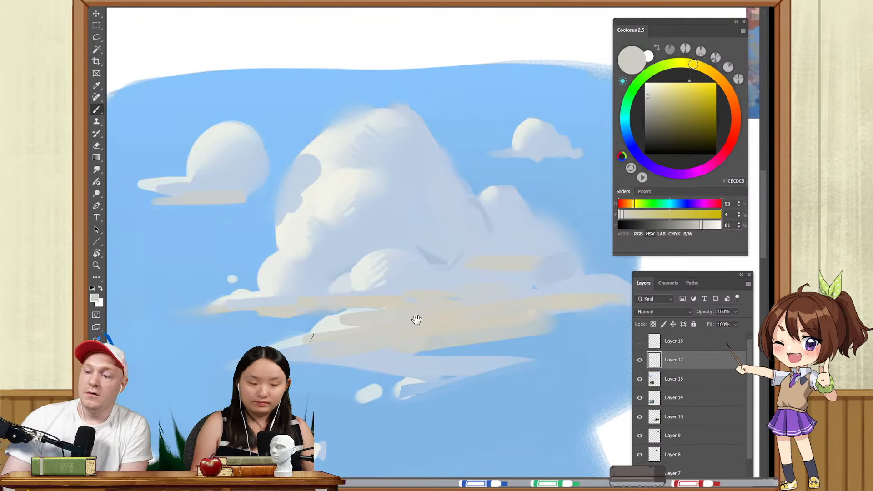
# - Touch up the small cream puff below the low cloud with sampled sky blue
pyautogui.moveTo(417, 320); pyautogui.dragTo(373, 260)
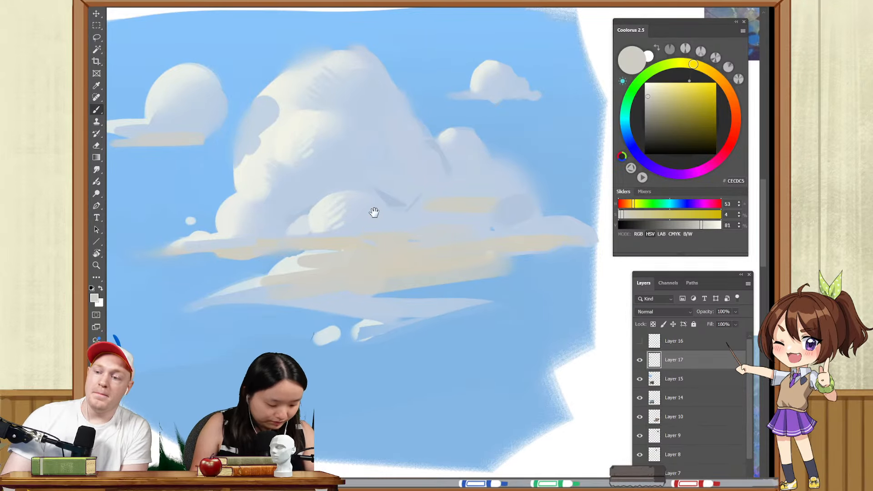
pyautogui.moveTo(374, 213); pyautogui.dragTo(430, 263)
pyautogui.keyDown('alt'); pyautogui.click(397, 375); pyautogui.keyUp('alt')
pyautogui.moveTo(387, 368); pyautogui.dragTo(400, 362)
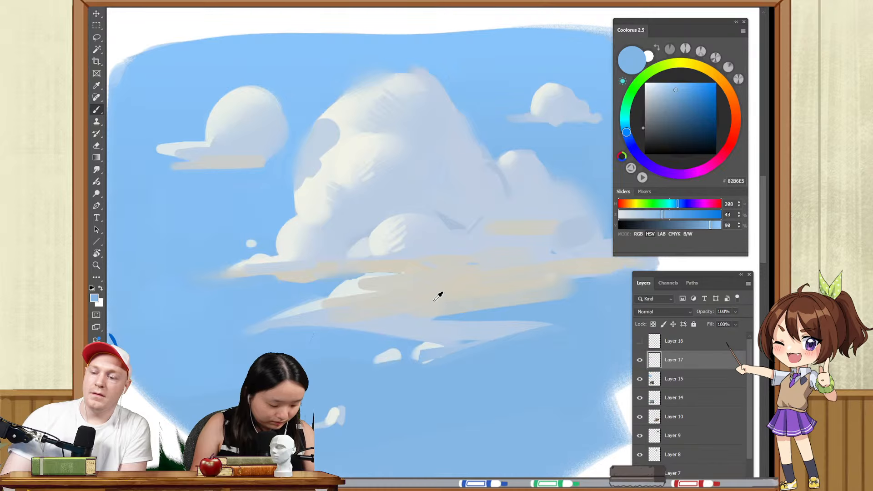
# - Select the low cloud's pale lower strip with the Magic Wand, shade it with beige D1CDBF and deselect
pyautogui.keyDown('alt'); pyautogui.click(439, 296); pyautogui.keyUp('alt')
pyautogui.press('w')
pyautogui.click(433, 334)
pyautogui.press('b')
pyautogui.hotkey('ctrl', 'd')
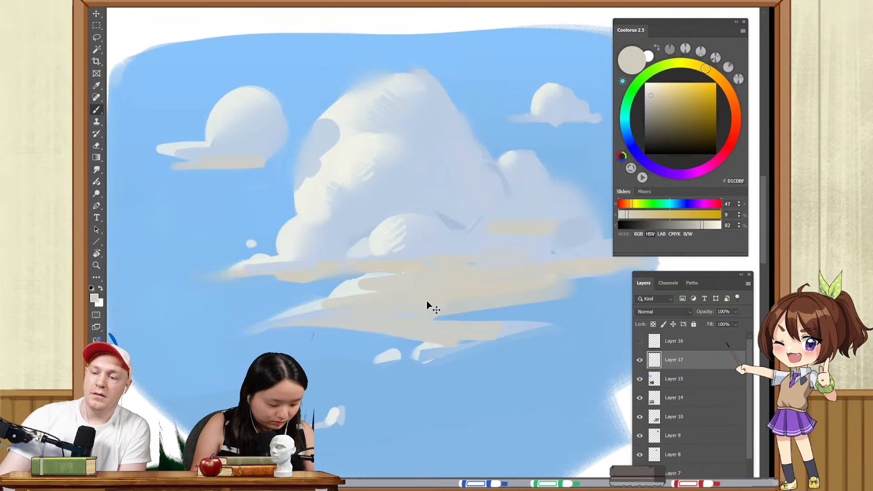
# - Select the sky gap above the low cloud's right tail, paint a pale rounded puff into it and deselect
pyautogui.keyDown('alt'); pyautogui.click(471, 244); pyautogui.keyUp('alt')
pyautogui.press('w')
pyautogui.click(483, 318)
pyautogui.press('b')
pyautogui.moveTo(463, 317)
pyautogui.mouseDown()
pyautogui.moveTo(516, 324)
pyautogui.moveTo(491, 327)
pyautogui.moveTo(523, 337)
pyautogui.mouseUp()
pyautogui.keyDown('alt'); pyautogui.click(539, 325); pyautogui.keyUp('alt')
pyautogui.hotkey('ctrl', 'd')
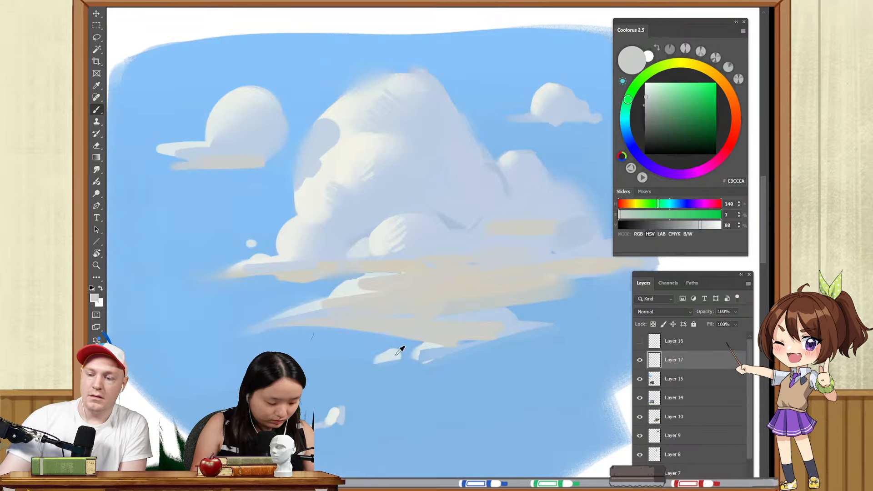
# - Carve a gap through the low cloud's lower edge with sampled sky blue to separate its bottom strip
pyautogui.press('z')
pyautogui.moveTo(435, 308); pyautogui.dragTo(371, 358)
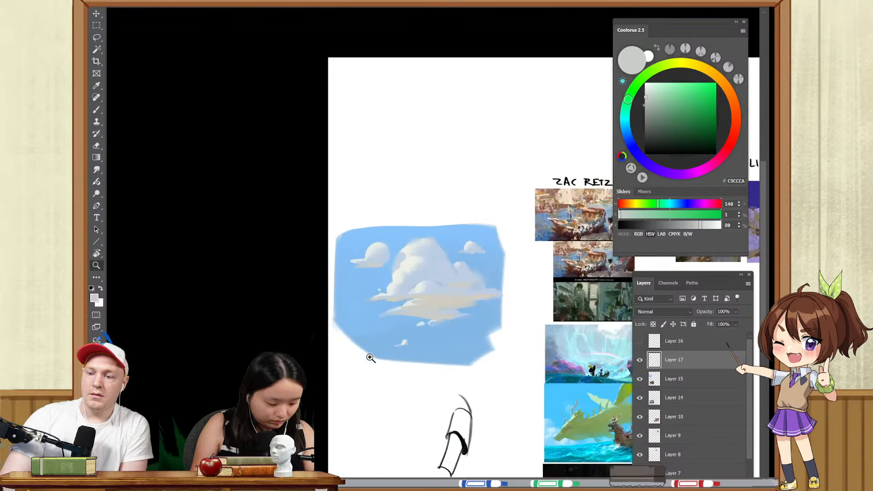
pyautogui.moveTo(400, 303); pyautogui.dragTo(430, 309)
pyautogui.moveTo(422, 316)
pyautogui.mouseDown()
pyautogui.moveTo(477, 300)
pyautogui.moveTo(406, 344)
pyautogui.mouseUp()
pyautogui.press('b')
pyautogui.keyDown('alt'); pyautogui.click(436, 360); pyautogui.keyUp('alt')
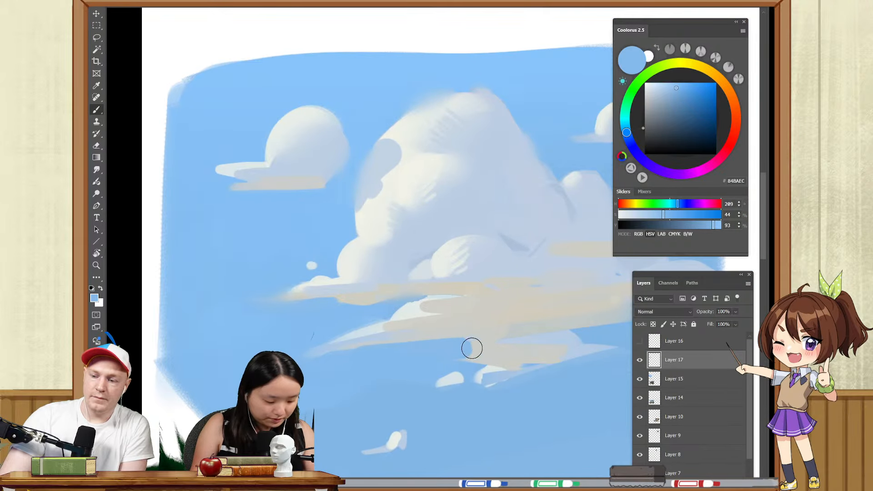
# - Rework the beige bottom strip's left end and trim the low cloud's left tip with sky blue
pyautogui.keyDown('alt'); pyautogui.click(516, 352); pyautogui.keyUp('alt')
pyautogui.moveTo(515, 345); pyautogui.dragTo(411, 365)
pyautogui.keyDown('alt'); pyautogui.rightClick(449, 351); pyautogui.keyUp('alt')
pyautogui.keyDown('alt'); pyautogui.click(370, 350); pyautogui.keyUp('alt')
pyautogui.moveTo(364, 344)
pyautogui.mouseDown()
pyautogui.moveTo(356, 343)
pyautogui.moveTo(381, 338)
pyautogui.mouseUp()
# - Extend the main cloud's flat base far to the left with a wide band of sampled beige
pyautogui.keyDown('alt'); pyautogui.rightClick(326, 294); pyautogui.keyUp('alt')
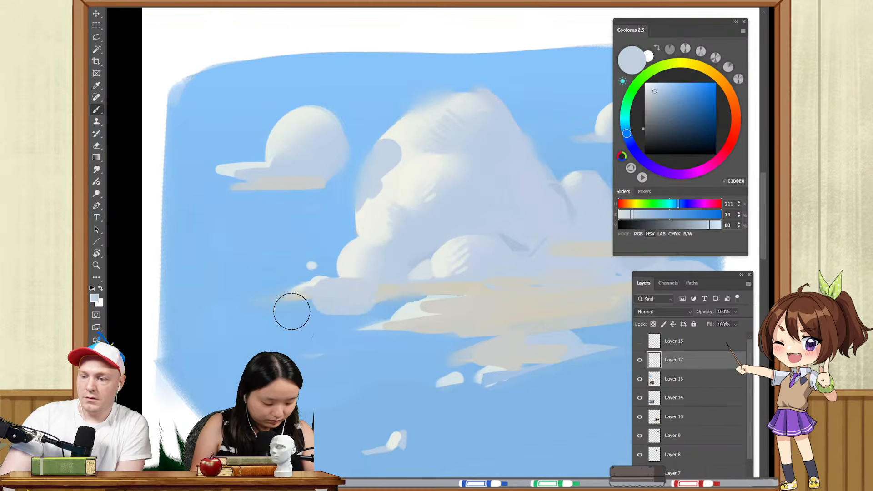
pyautogui.keyDown('alt'); pyautogui.click(376, 286); pyautogui.keyUp('alt')
pyautogui.moveTo(372, 299); pyautogui.dragTo(193, 298)
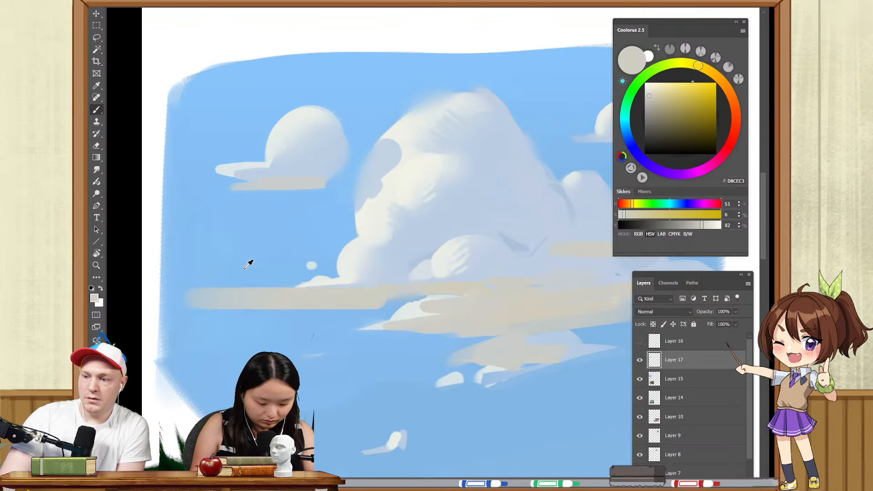
# - Paint a cream highlight along the top of the extended base band and blend in sampled pale blue shading
pyautogui.keyDown('alt'); pyautogui.click(330, 278); pyautogui.keyUp('alt')
pyautogui.keyDown('alt'); pyautogui.rightClick(300, 291); pyautogui.keyUp('alt')
pyautogui.moveTo(317, 283); pyautogui.dragTo(211, 292)
pyautogui.hotkey('ctrl', 'z')
pyautogui.keyDown('alt'); pyautogui.click(346, 255); pyautogui.keyUp('alt')
pyautogui.moveTo(318, 289); pyautogui.dragTo(212, 295)
pyautogui.moveTo(312, 296)
pyautogui.mouseDown()
pyautogui.moveTo(411, 286)
pyautogui.moveTo(324, 297)
pyautogui.mouseUp()
pyautogui.keyDown('alt'); pyautogui.click(427, 287); pyautogui.keyUp('alt')
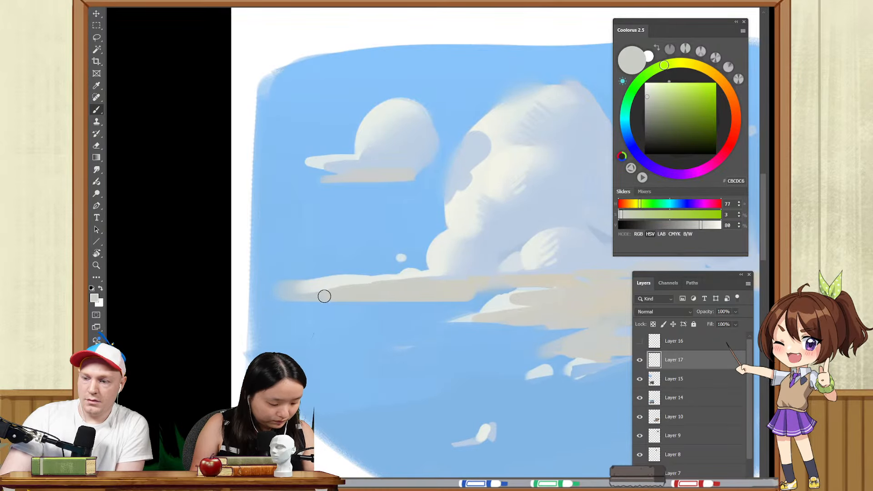
pyautogui.keyDown('alt'); pyautogui.click(460, 255); pyautogui.keyUp('alt')
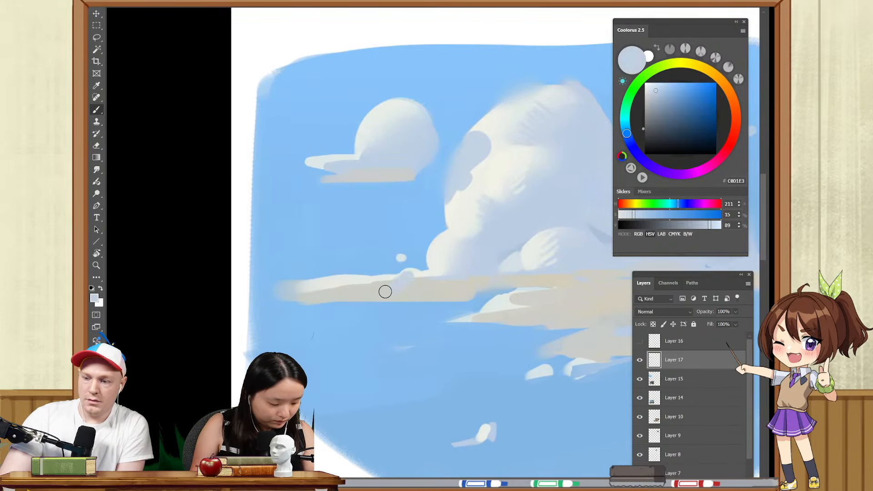
# - Enlarge the brush and trim the underside of the base band's left end with sampled sky blue
pyautogui.keyDown('alt'); pyautogui.click(326, 314); pyautogui.keyUp('alt')
pyautogui.press(']')
pyautogui.press(']')
pyautogui.press(']')
pyautogui.press(']')
pyautogui.press(']')
pyautogui.moveTo(327, 314)
pyautogui.mouseDown()
pyautogui.moveTo(275, 313)
pyautogui.moveTo(364, 353)
pyautogui.mouseUp()
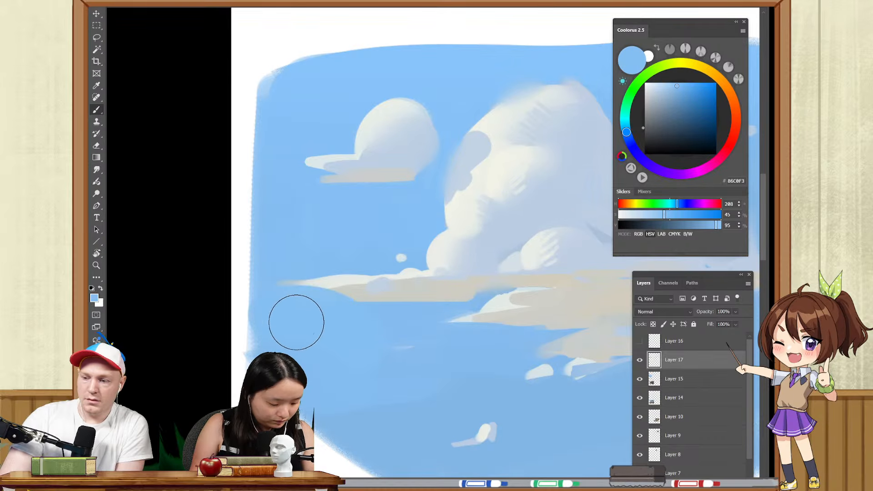
# - Add small cream wisps beyond the low cloud's left tip with a color sampled from its highlight
pyautogui.keyDown('alt'); pyautogui.click(471, 317); pyautogui.keyUp('alt')
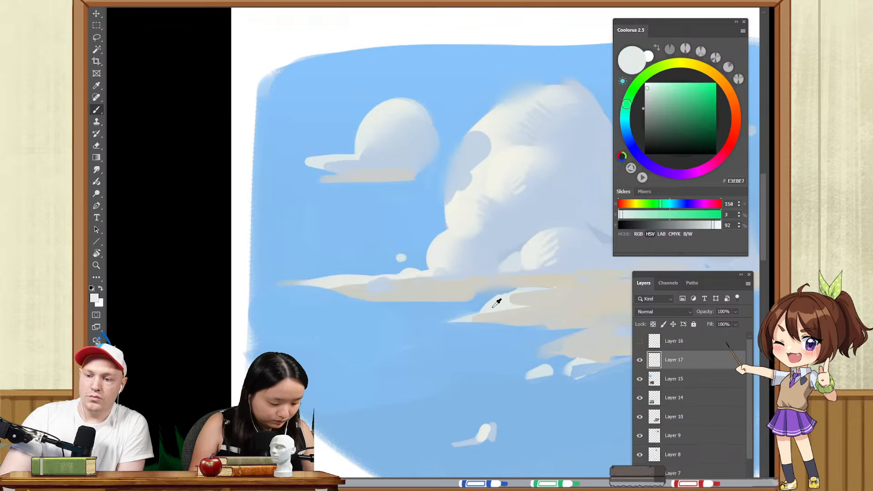
pyautogui.moveTo(467, 316); pyautogui.dragTo(306, 315)
pyautogui.hotkey('ctrl', 'z')
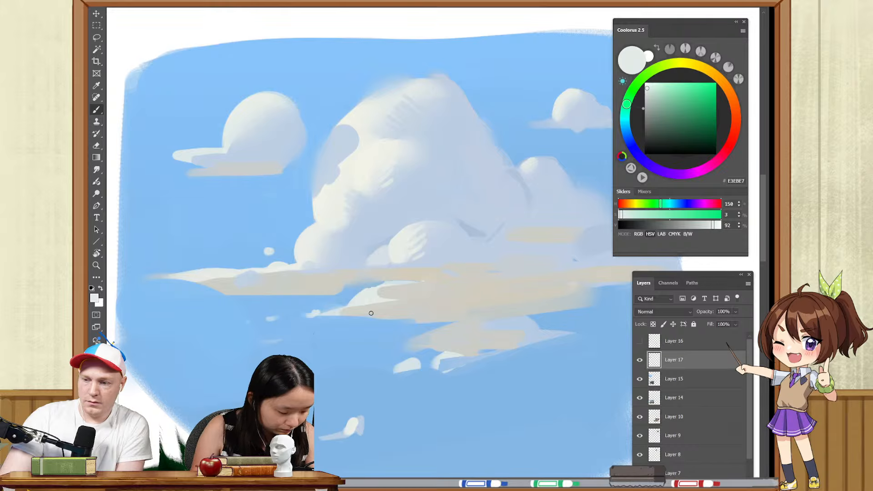
# - Extend the small left cloud's base toward the main cloud with a thin stroke of pale blue sampled from its shading
pyautogui.moveTo(471, 228); pyautogui.dragTo(446, 288)
pyautogui.keyDown('alt'); pyautogui.click(269, 200); pyautogui.keyUp('alt')
pyautogui.keyDown('alt'); pyautogui.rightClick(276, 224); pyautogui.keyUp('alt')
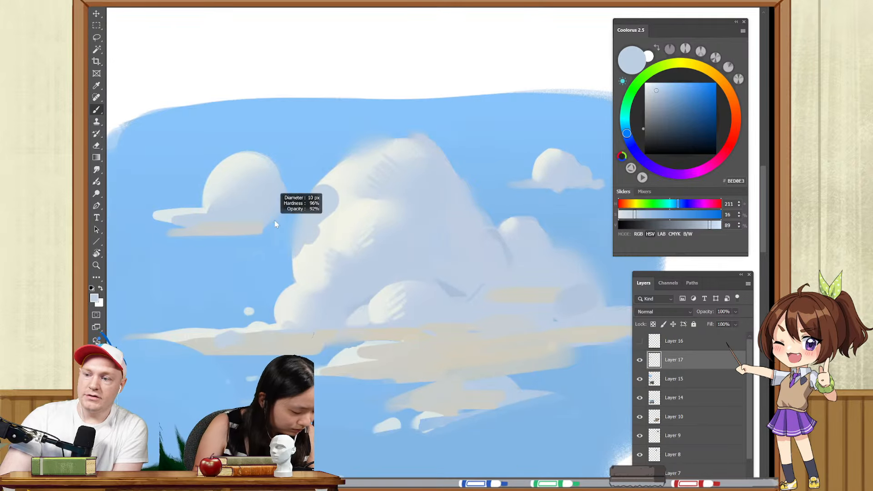
pyautogui.moveTo(284, 226)
pyautogui.mouseDown()
pyautogui.moveTo(264, 231)
pyautogui.moveTo(287, 231)
pyautogui.mouseUp()
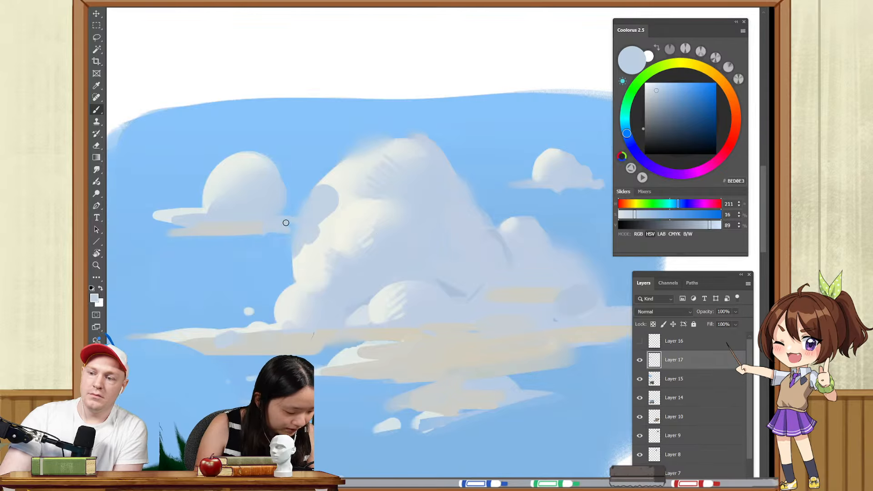
# - Enlarge the brush and trim the ragged underside of the small right cloud with sampled sky blue
pyautogui.moveTo(444, 213); pyautogui.dragTo(414, 211)
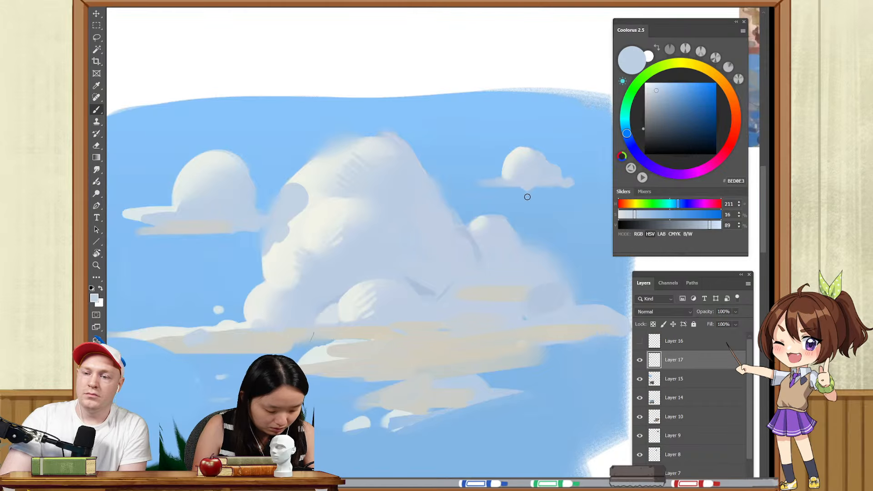
pyautogui.keyDown('alt'); pyautogui.click(504, 194); pyautogui.keyUp('alt')
pyautogui.press(']')
pyautogui.press(']')
pyautogui.press(']')
pyautogui.press(']')
pyautogui.moveTo(513, 199); pyautogui.dragTo(590, 191)
# - Lasso the small right cloud, copy it to a new layer and move it slightly higher in the sky
pyautogui.press('l')
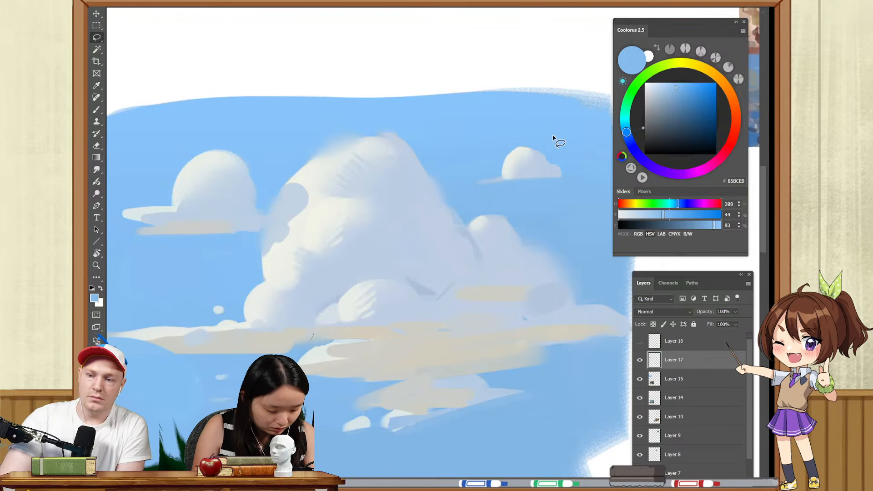
pyautogui.moveTo(552, 140)
pyautogui.mouseDown()
pyautogui.moveTo(577, 151)
pyautogui.moveTo(536, 157)
pyautogui.moveTo(553, 131)
pyautogui.mouseUp()
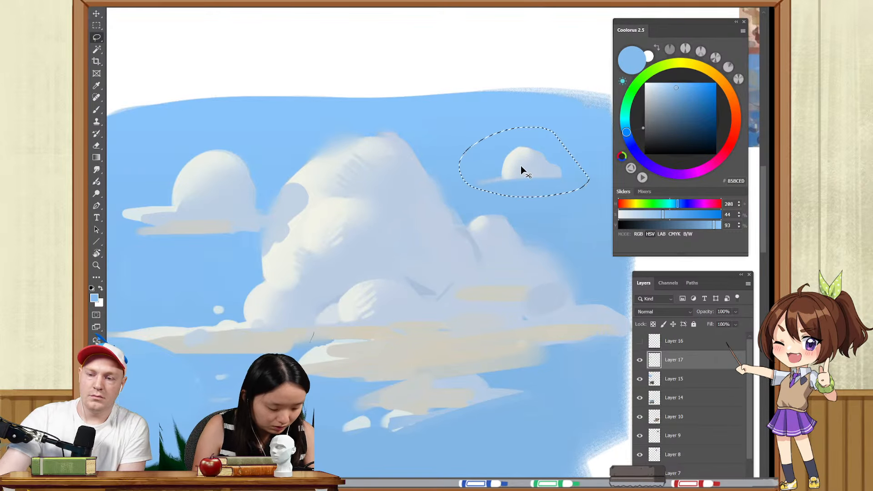
pyautogui.hotkey('ctrl', 'j')
pyautogui.moveTo(521, 165); pyautogui.dragTo(524, 129)
# - Clean up the sky beneath and around the raised small cloud with sampled sky blues
pyautogui.press('b')
pyautogui.keyDown('alt'); pyautogui.click(525, 185); pyautogui.keyUp('alt')
pyautogui.moveTo(502, 182)
pyautogui.mouseDown()
pyautogui.moveTo(555, 181)
pyautogui.moveTo(497, 175)
pyautogui.mouseUp()
pyautogui.keyDown('alt'); pyautogui.click(495, 122); pyautogui.keyUp('alt')
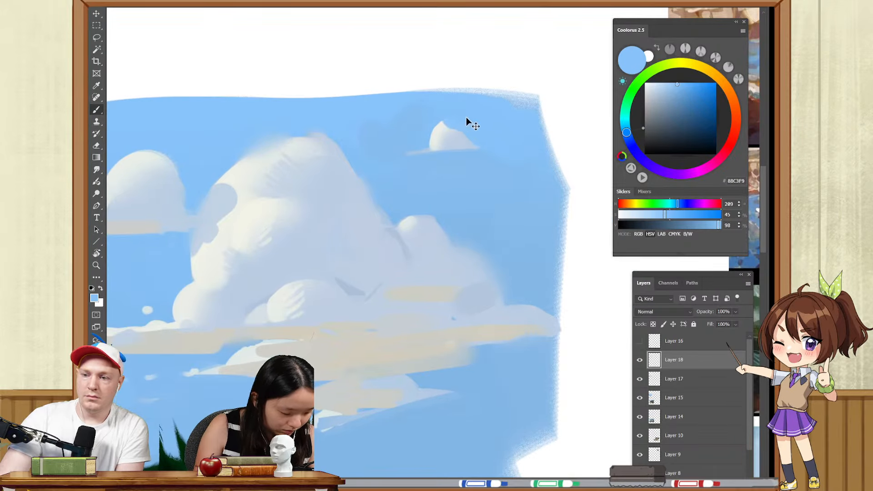
# - Paint out the loose puffs and wisps beneath the low beige cloud with a large brush in sampled sky blue
pyautogui.moveTo(458, 241); pyautogui.dragTo(527, 190)
pyautogui.moveTo(432, 303); pyautogui.dragTo(501, 229)
pyautogui.keyDown('alt'); pyautogui.click(464, 309); pyautogui.keyUp('alt')
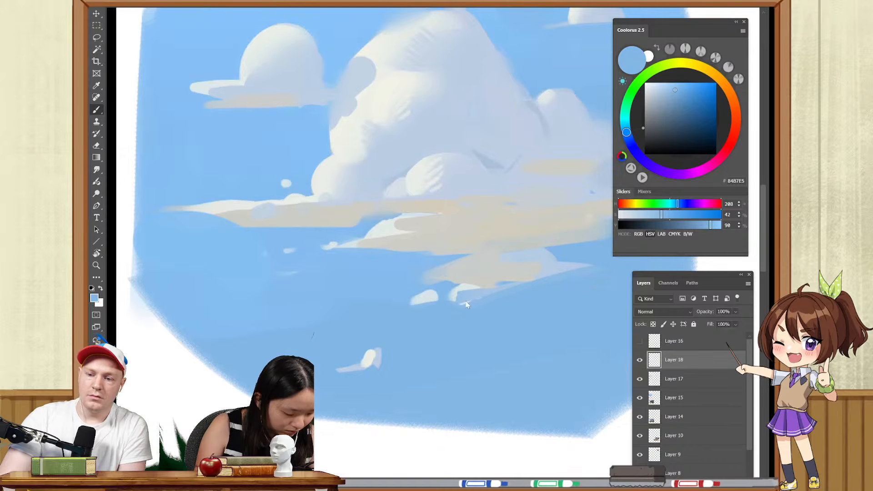
pyautogui.press(']')
pyautogui.press(']')
pyautogui.press(']')
pyautogui.press(']')
pyautogui.moveTo(461, 330); pyautogui.dragTo(586, 326)
pyautogui.moveTo(508, 274); pyautogui.dragTo(459, 275)
pyautogui.hotkey('ctrl', 'z')
pyautogui.moveTo(545, 273)
pyautogui.mouseDown()
pyautogui.moveTo(499, 273)
pyautogui.moveTo(500, 260)
pyautogui.moveTo(547, 265)
pyautogui.mouseUp()
# - Shrink the brush and draw a long, thin beige outline for a new flat cloud base in the cleared lower sky
pyautogui.press('[')
pyautogui.press('[')
pyautogui.press('z')
pyautogui.moveTo(495, 240)
pyautogui.mouseDown()
pyautogui.moveTo(462, 258)
pyautogui.moveTo(466, 273)
pyautogui.moveTo(440, 261)
pyautogui.moveTo(509, 242)
pyautogui.moveTo(467, 249)
pyautogui.moveTo(494, 249)
pyautogui.moveTo(447, 268)
pyautogui.moveTo(456, 277)
pyautogui.moveTo(431, 267)
pyautogui.moveTo(462, 267)
pyautogui.mouseUp()
pyautogui.keyDown('alt'); pyautogui.click(464, 236); pyautogui.keyUp('alt')
pyautogui.hotkey('ctrl', 'z')
pyautogui.hotkey('ctrl', 'z')
pyautogui.hotkey('ctrl', 'z')
pyautogui.moveTo(427, 267)
pyautogui.mouseDown()
pyautogui.moveTo(441, 265)
pyautogui.moveTo(422, 271)
pyautogui.mouseUp()
pyautogui.hotkey('ctrl', 'z')
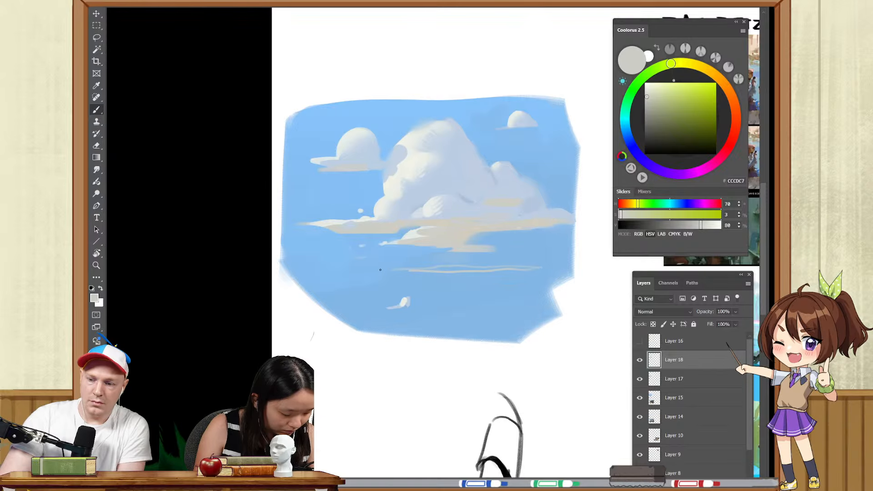
# - Mask the sky around the thin base with the Magic Wand, paint rounded cream puffs sitting on it, and deselect
pyautogui.press('w')
pyautogui.click(441, 258)
pyautogui.press('b')
pyautogui.keyDown('alt'); pyautogui.click(414, 198); pyautogui.keyUp('alt')
pyautogui.moveTo(428, 257); pyautogui.dragTo(433, 257)
pyautogui.moveTo(426, 259); pyautogui.dragTo(429, 268)
pyautogui.hotkey('ctrl', 'd')
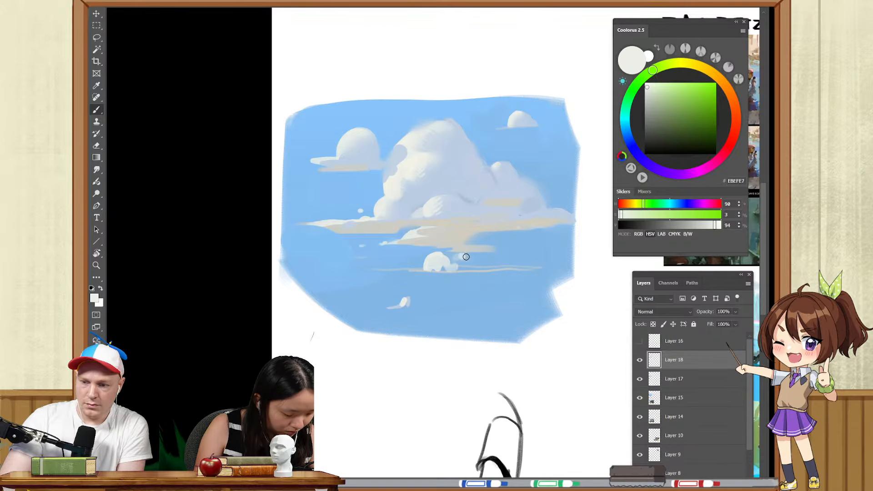
# - Add a larger cream puff at the new low cloud's right end and shade the puffs with sampled pale blue
pyautogui.moveTo(485, 265); pyautogui.dragTo(503, 248)
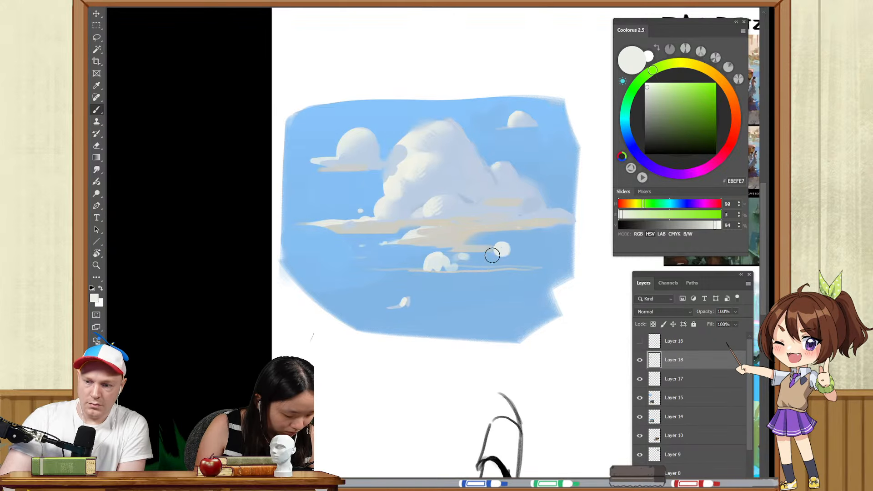
pyautogui.keyDown('alt'); pyautogui.rightClick(411, 266); pyautogui.keyUp('alt')
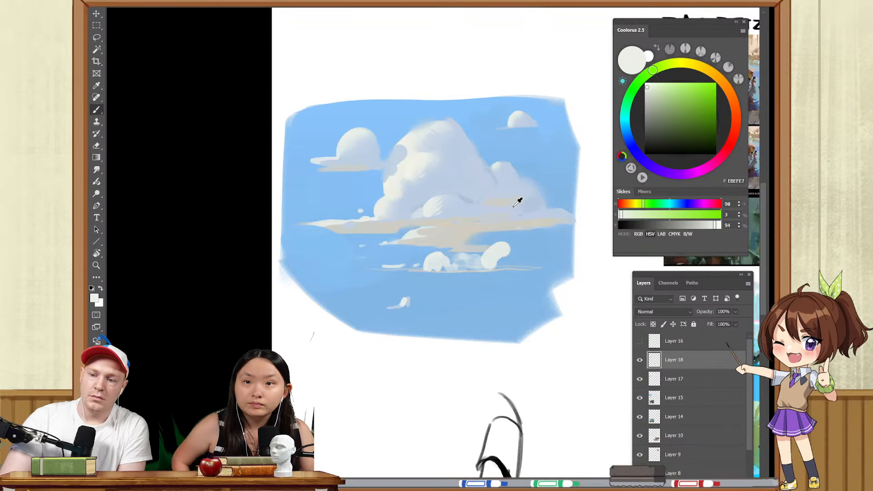
pyautogui.keyDown('alt'); pyautogui.click(518, 193); pyautogui.keyUp('alt')
pyautogui.moveTo(492, 262); pyautogui.dragTo(497, 260)
pyautogui.keyDown('alt'); pyautogui.rightClick(505, 260); pyautogui.keyUp('alt')
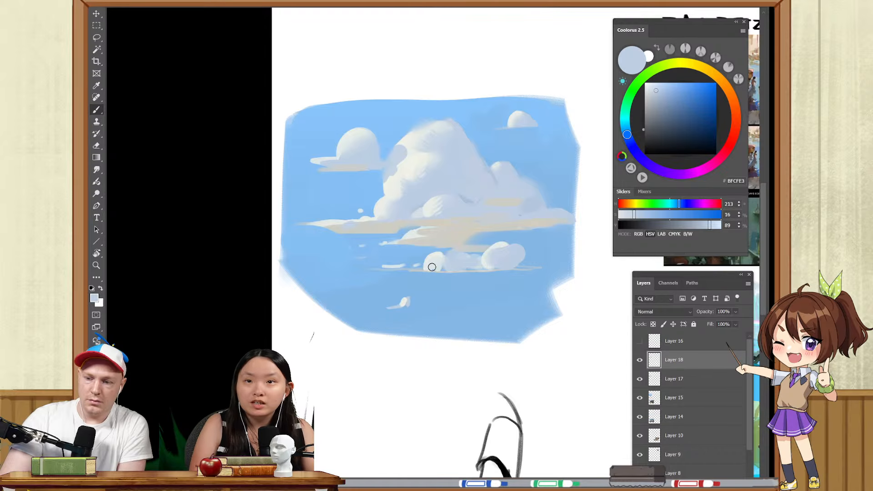
# - Strengthen the new low cloud's flat underside with thin strokes of beige sampled from the cloud above
pyautogui.keyDown('alt'); pyautogui.click(450, 229); pyautogui.keyUp('alt')
pyautogui.keyDown('alt'); pyautogui.rightClick(447, 270); pyautogui.keyUp('alt')
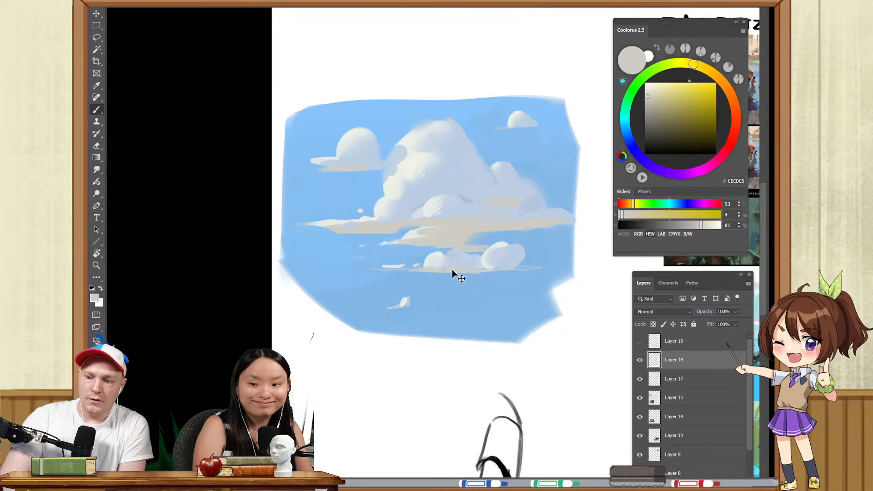
pyautogui.keyDown('alt'); pyautogui.rightClick(452, 270); pyautogui.keyUp('alt')
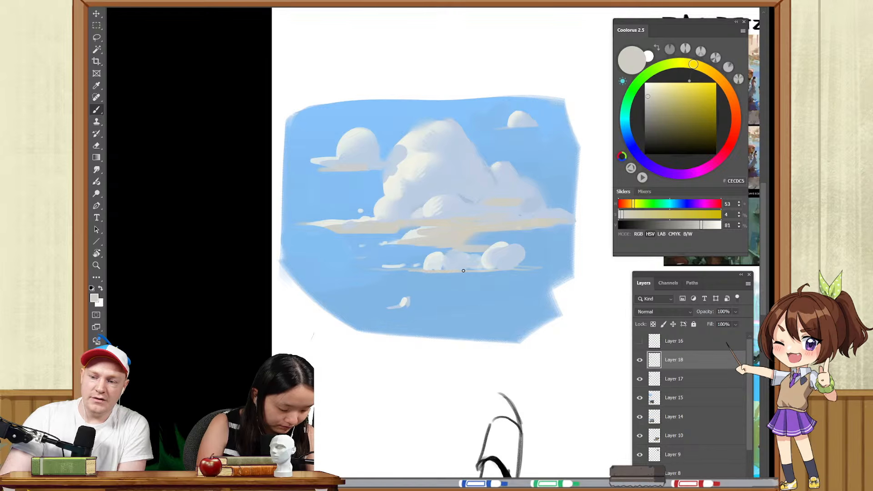
# - Shape the new low cloud's left puffs with sampled cream highlights and pale blue shading
pyautogui.press('z')
pyautogui.click(445, 258)
pyautogui.moveTo(410, 255); pyautogui.dragTo(412, 271)
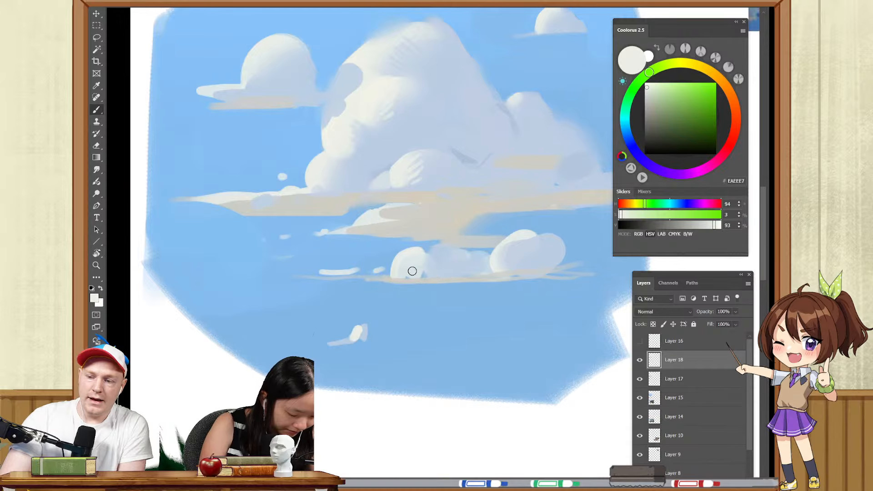
pyautogui.press('b')
pyautogui.keyDown('alt'); pyautogui.click(440, 258); pyautogui.keyUp('alt')
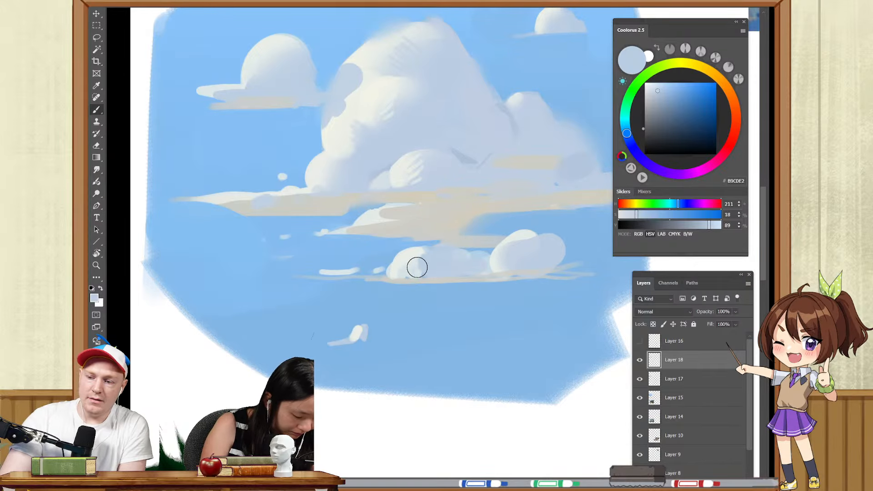
pyautogui.keyDown('alt'); pyautogui.click(515, 248); pyautogui.keyUp('alt')
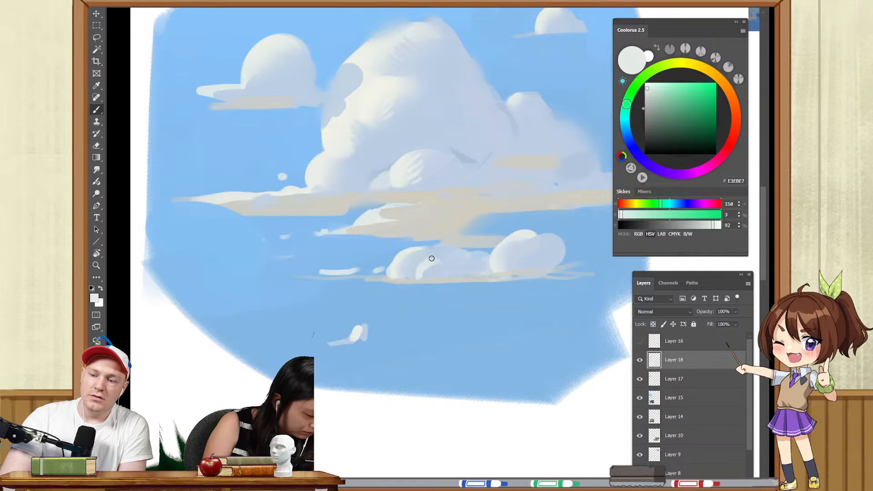
# - Hatch light strokes onto the main cloud's shaded right flank with a pale color sampled from the cloud
pyautogui.scroll(-2, 475, 253)
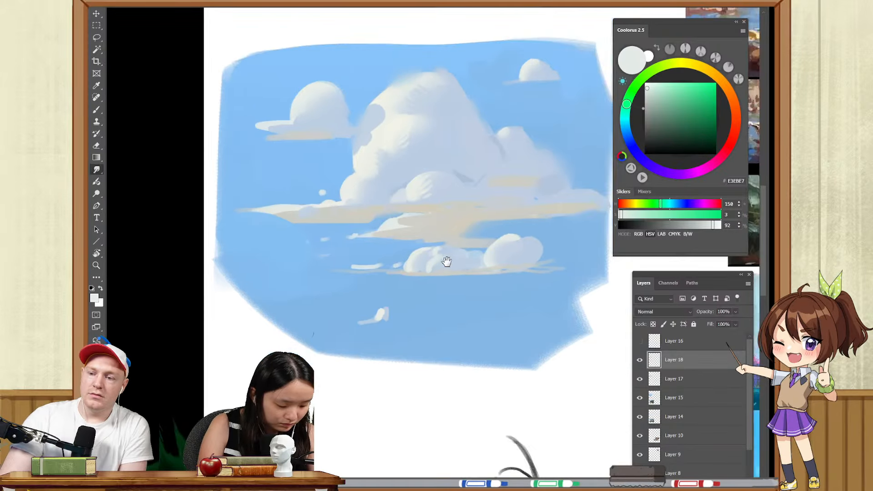
pyautogui.press('b')
pyautogui.scroll(3, 455, 236)
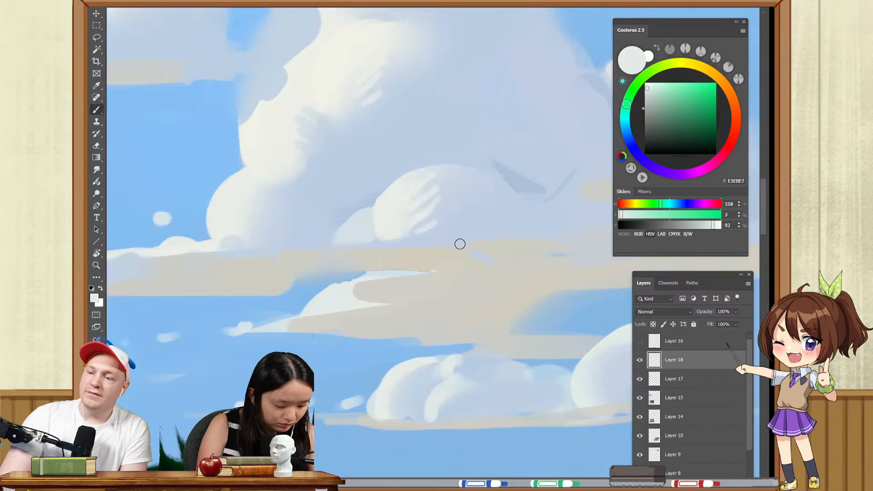
pyautogui.keyDown('alt'); pyautogui.click(445, 216); pyautogui.keyUp('alt')
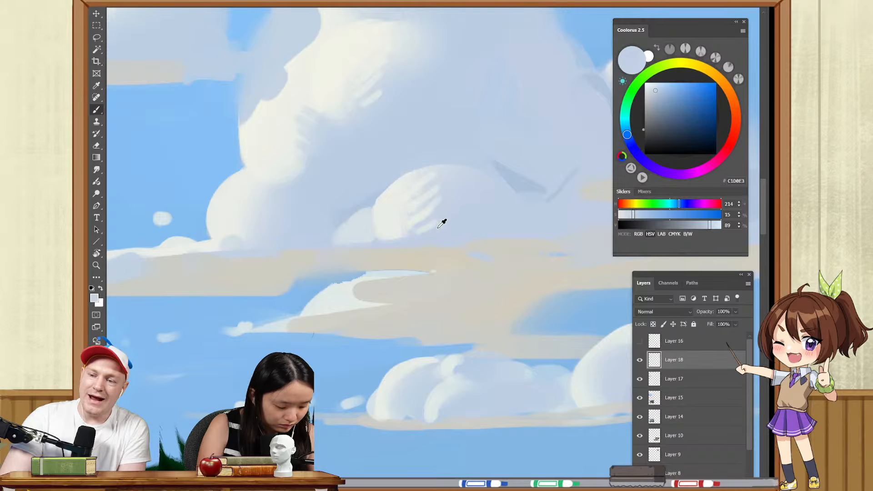
pyautogui.keyDown('alt'); pyautogui.click(422, 227); pyautogui.keyUp('alt')
pyautogui.moveTo(490, 200); pyautogui.dragTo(456, 258)
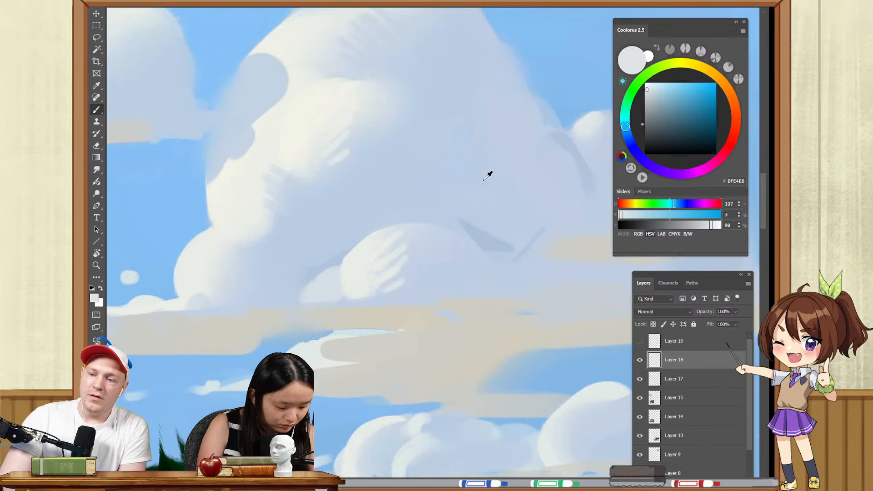
pyautogui.keyDown('alt'); pyautogui.click(466, 168); pyautogui.keyUp('alt')
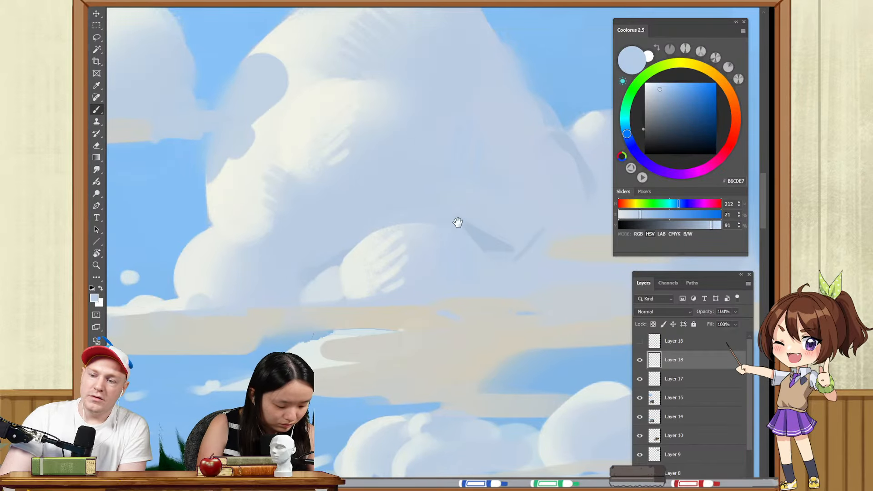
pyautogui.moveTo(458, 222); pyautogui.dragTo(428, 281)
pyautogui.keyDown('alt'); pyautogui.click(405, 291); pyautogui.keyUp('alt')
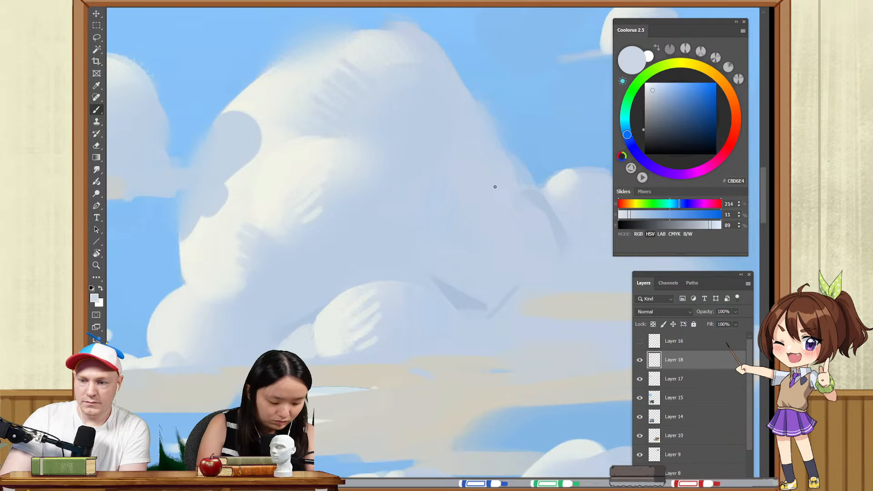
pyautogui.moveTo(463, 213); pyautogui.dragTo(446, 282)
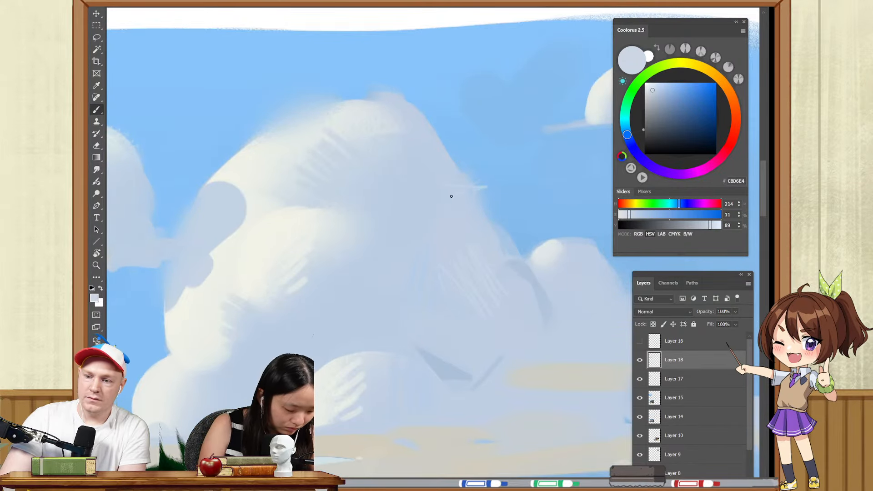
# - Hatch sampled light blue strokes across the main cloud's right edge and the outer slope of its right shoulder
pyautogui.keyDown('alt'); pyautogui.click(485, 205); pyautogui.keyUp('alt')
pyautogui.moveTo(500, 177); pyautogui.dragTo(458, 215)
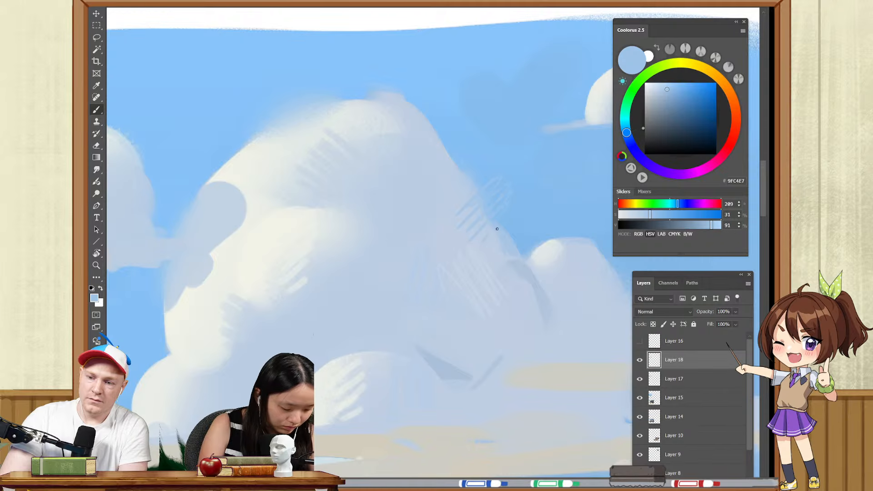
pyautogui.press('z')
pyautogui.moveTo(510, 220); pyautogui.dragTo(454, 266)
pyautogui.moveTo(496, 208); pyautogui.dragTo(539, 204)
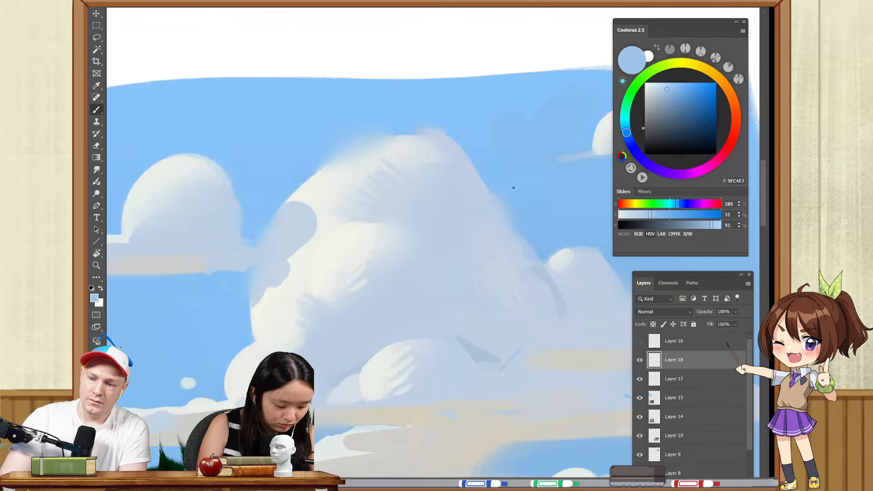
pyautogui.moveTo(542, 239); pyautogui.dragTo(446, 201)
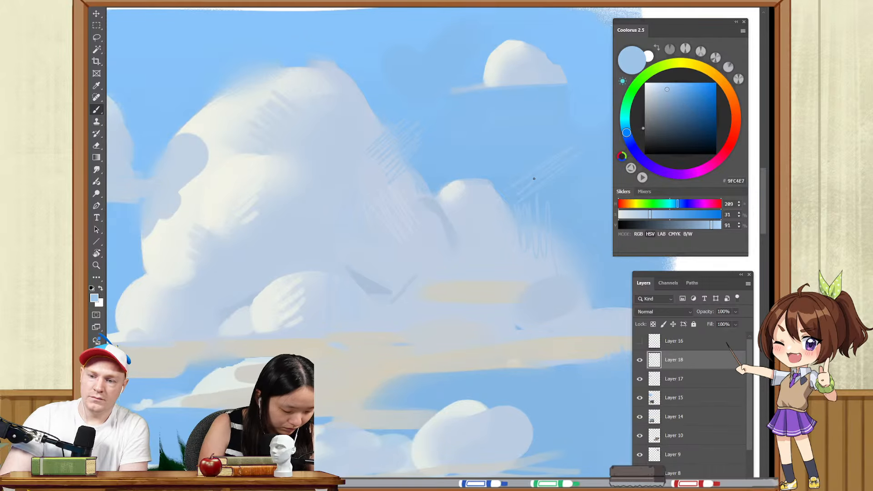
# - Sample the sky blue and hatch fine strokes in the sky just right of the main cloud's peak
pyautogui.keyDown('alt'); pyautogui.click(411, 68); pyautogui.keyUp('alt')
pyautogui.moveTo(438, 126); pyautogui.dragTo(527, 221)
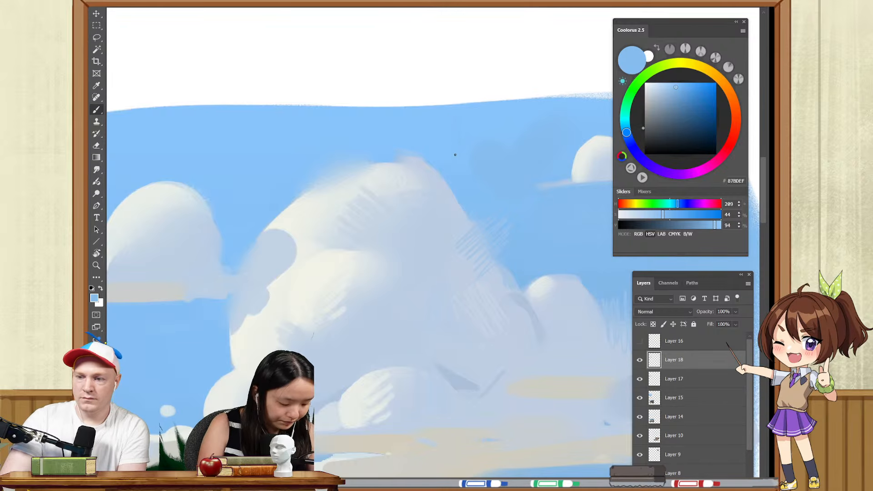
pyautogui.press('z')
pyautogui.moveTo(460, 140); pyautogui.dragTo(408, 188)
# - Examine the painting's values in the grayscale proof view, and return to color to compare the clouds
pyautogui.moveTo(477, 219); pyautogui.dragTo(461, 207)
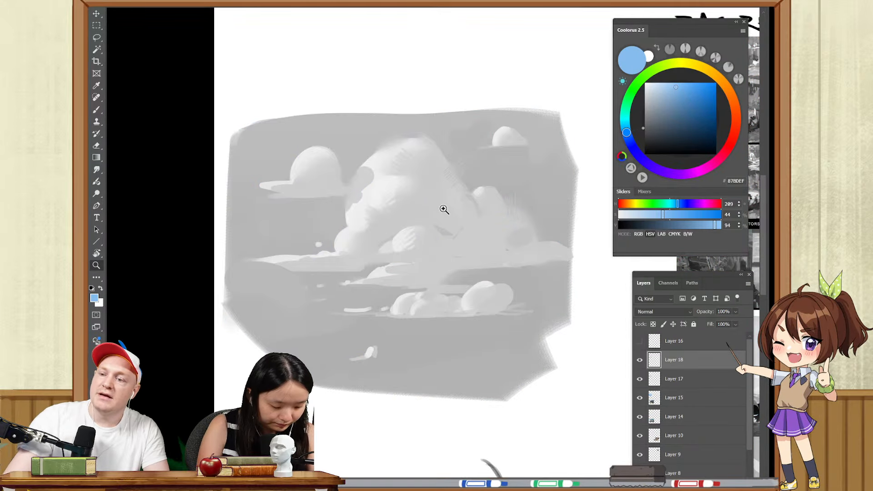
pyautogui.moveTo(443, 209); pyautogui.dragTo(497, 247)
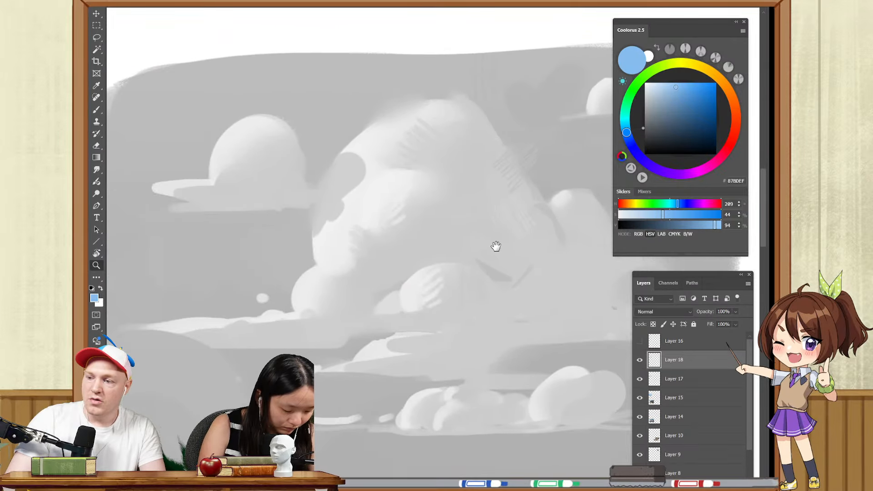
pyautogui.moveTo(399, 227); pyautogui.dragTo(440, 245)
pyautogui.hotkey('ctrl', 'y')
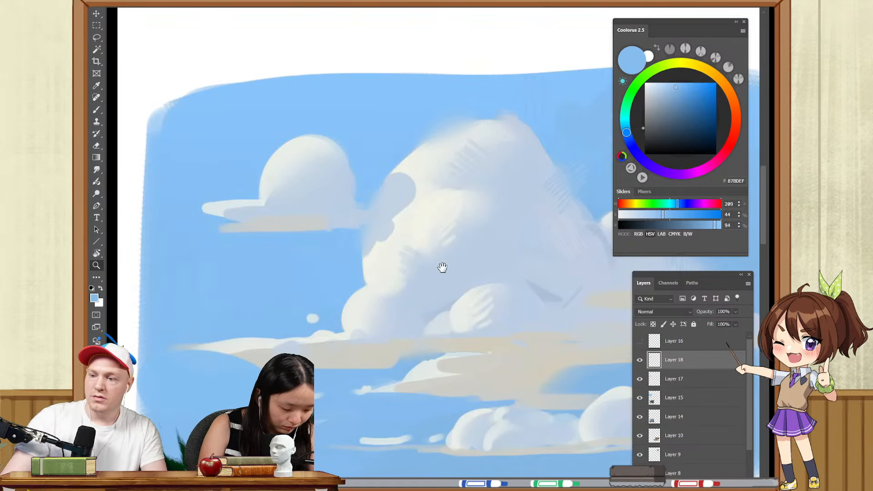
pyautogui.moveTo(343, 203); pyautogui.dragTo(400, 244)
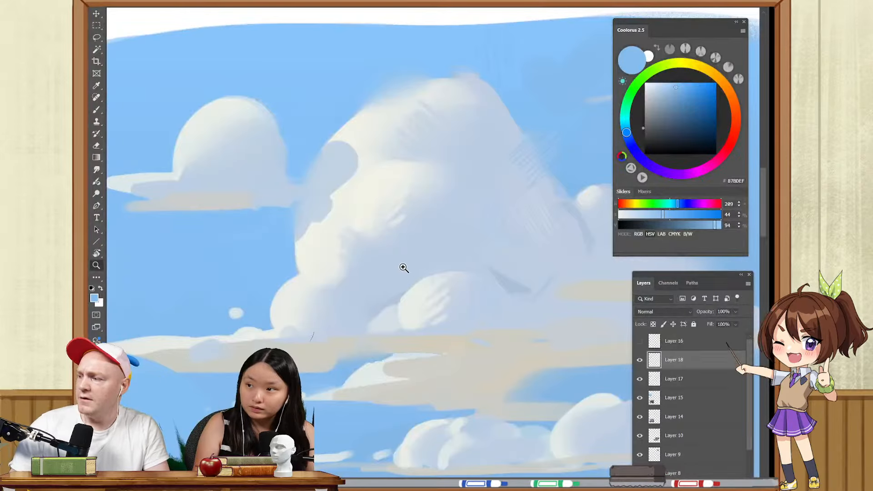
pyautogui.keyDown('alt'); pyautogui.click(404, 268); pyautogui.keyUp('alt')
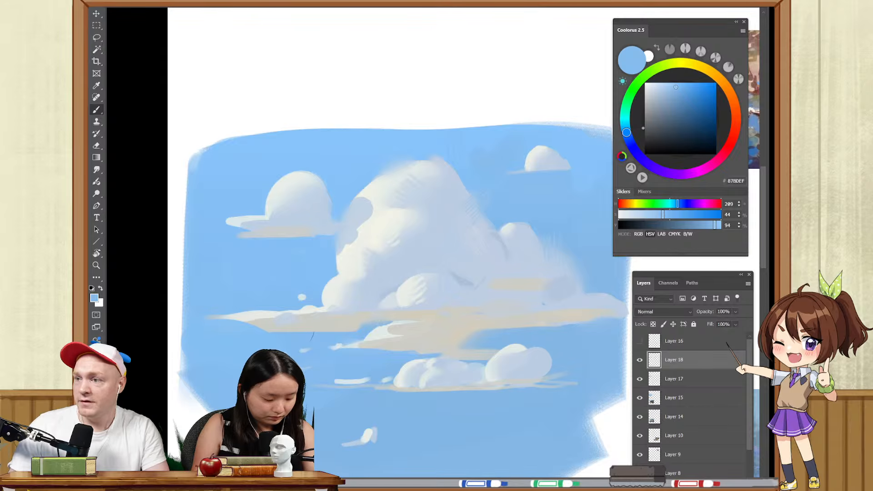
# - Browse the device profiles for a custom proof condition and apply one that previews the painting in grayscale
pyautogui.hotkey('alt', 'v')
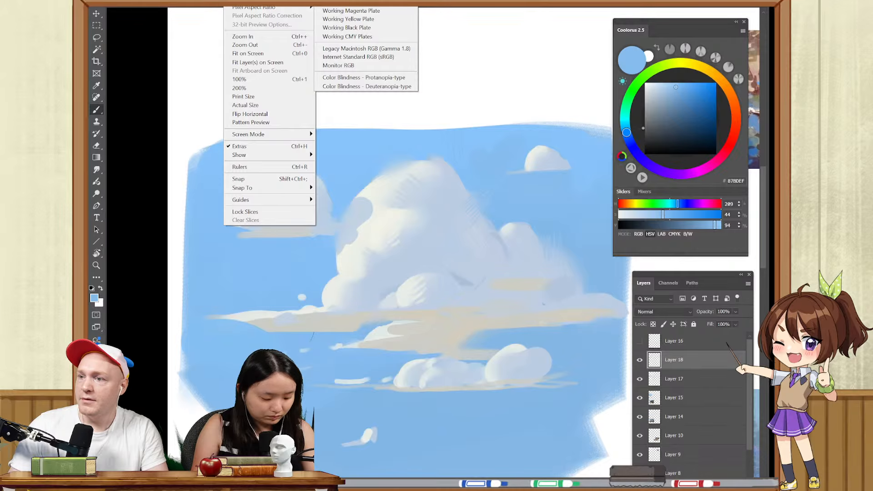
pyautogui.click(336, 1)
pyautogui.moveTo(447, 81); pyautogui.dragTo(411, 50)
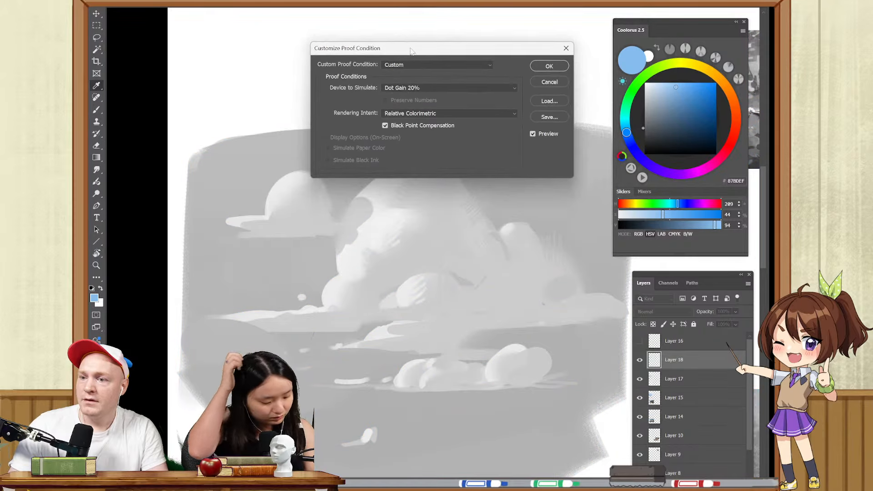
pyautogui.click(409, 89)
pyautogui.scroll(-11, 446, 255)
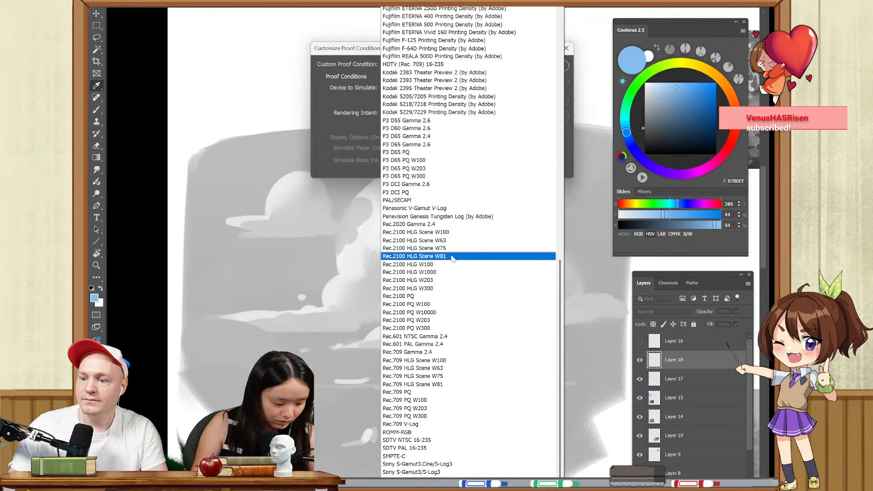
pyautogui.scroll(6, 449, 293)
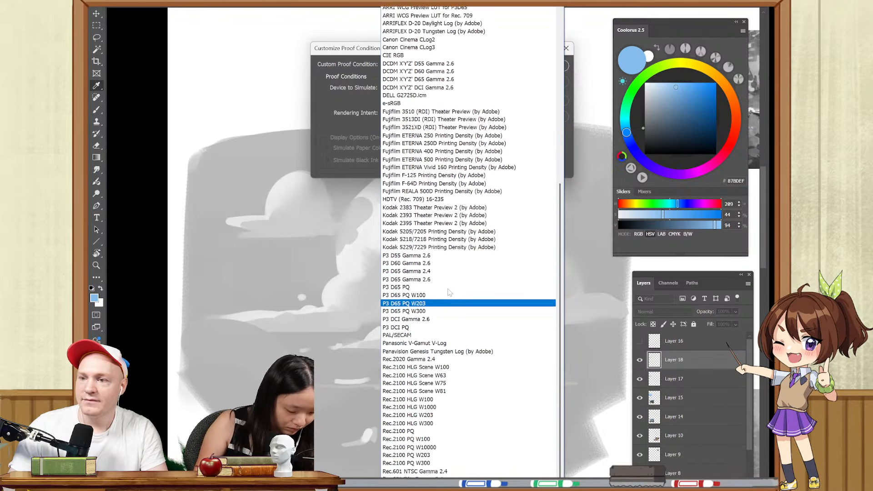
pyautogui.scroll(6, 445, 135)
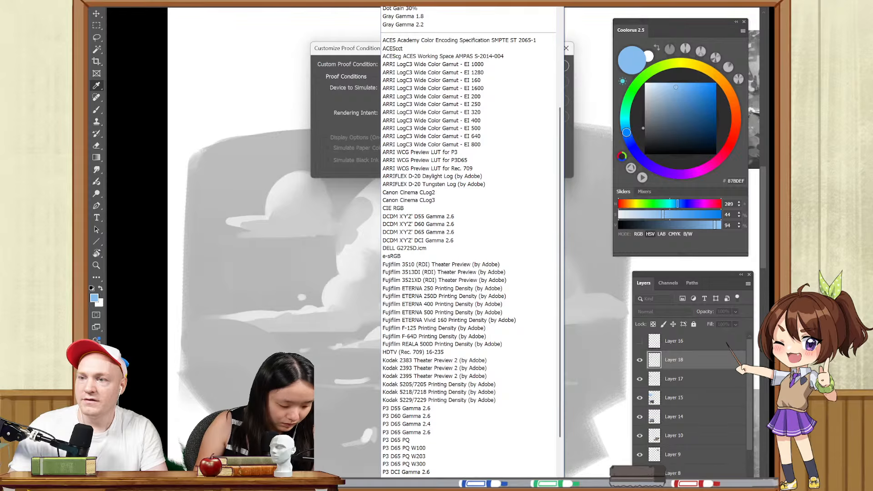
pyautogui.click(414, 8)
pyautogui.click(545, 66)
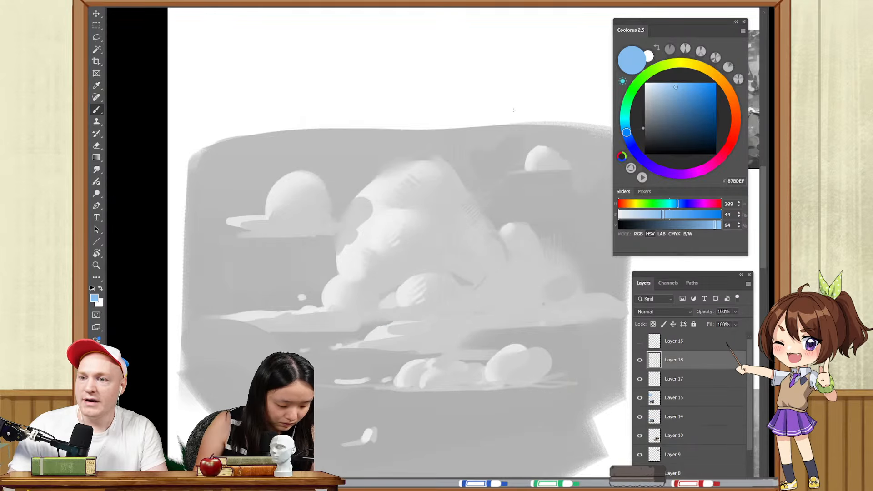
# - Sample the clouds, the warm haze bands and the sky in the grayscale proof view to compare their hues, and return to color
pyautogui.press('z')
pyautogui.click(446, 249)
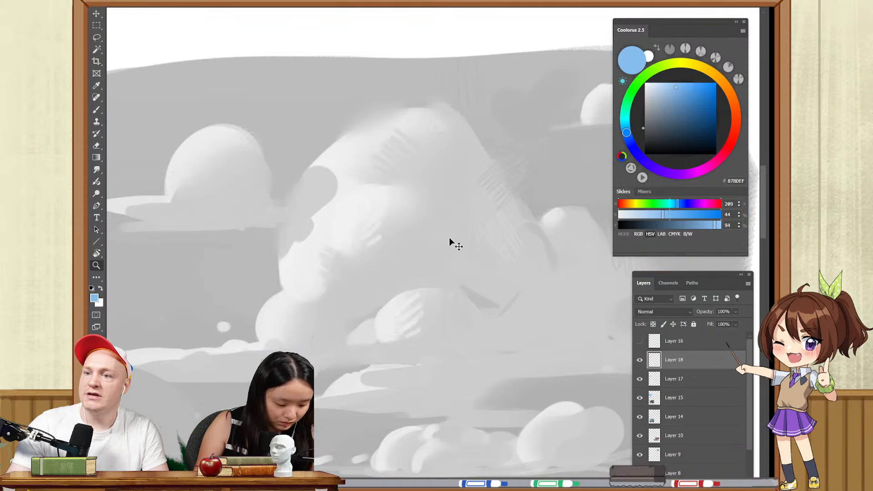
pyautogui.hotkey('ctrl', 'y')
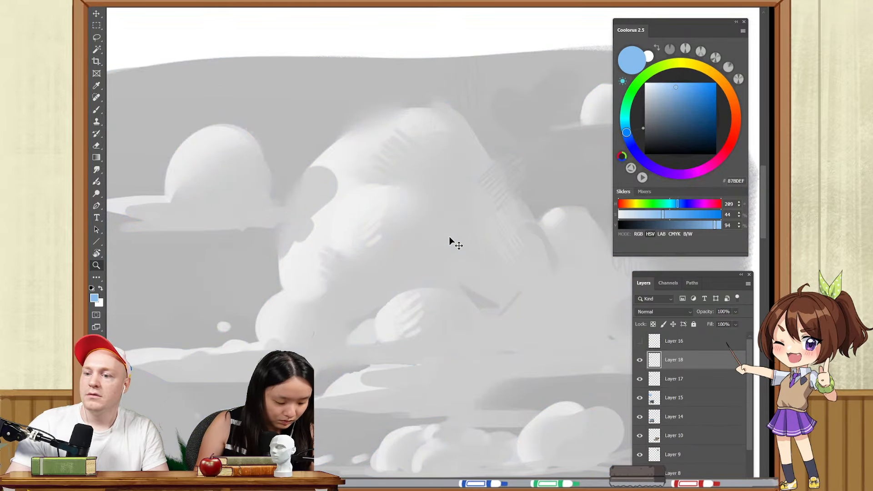
pyautogui.moveTo(663, 29); pyautogui.dragTo(365, 228)
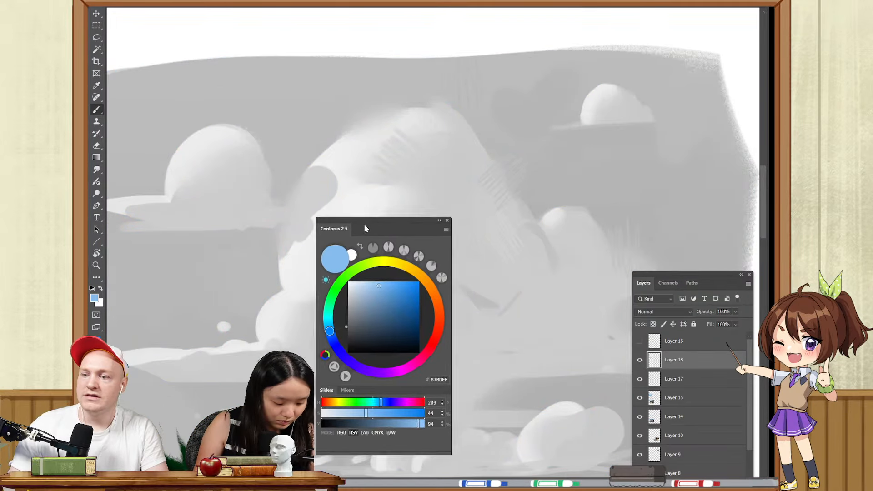
pyautogui.keyDown('alt'); pyautogui.click(369, 129); pyautogui.keyUp('alt')
pyautogui.moveTo(397, 68)
pyautogui.mouseDown()
pyautogui.moveTo(224, 146)
pyautogui.moveTo(589, 190)
pyautogui.mouseUp()
pyautogui.keyDown('alt'); pyautogui.click(548, 345); pyautogui.keyUp('alt')
pyautogui.keyDown('alt'); pyautogui.click(551, 439); pyautogui.keyUp('alt')
pyautogui.keyDown('alt'); pyautogui.click(572, 357); pyautogui.keyUp('alt')
pyautogui.keyDown('alt'); pyautogui.click(556, 369); pyautogui.keyUp('alt')
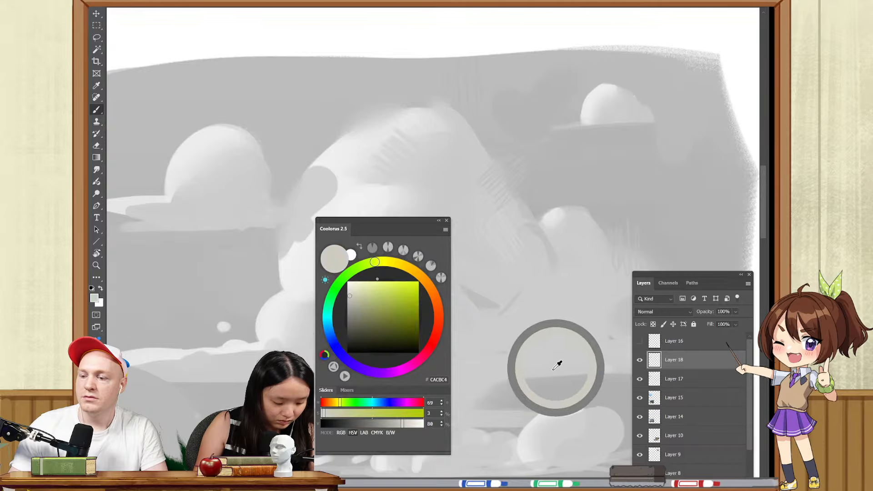
pyautogui.keyDown('alt'); pyautogui.click(541, 364); pyautogui.keyUp('alt')
pyautogui.keyDown('alt'); pyautogui.click(603, 131); pyautogui.keyUp('alt')
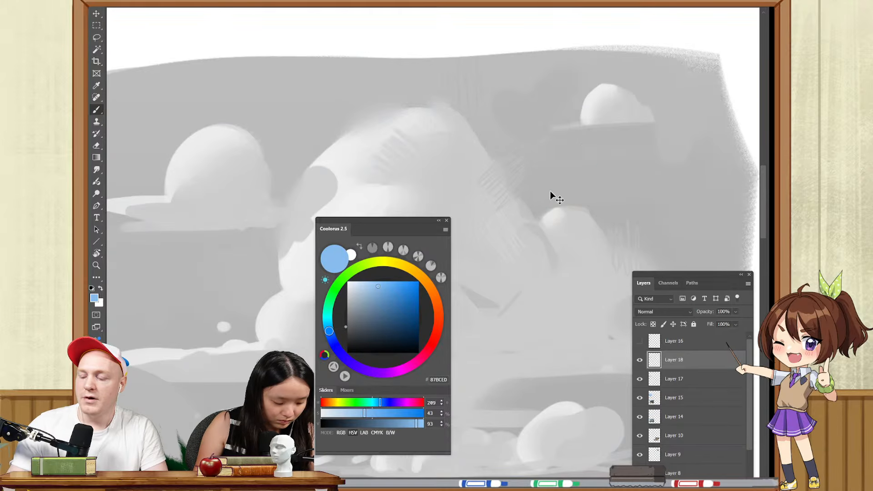
pyautogui.moveTo(390, 222); pyautogui.dragTo(684, 19)
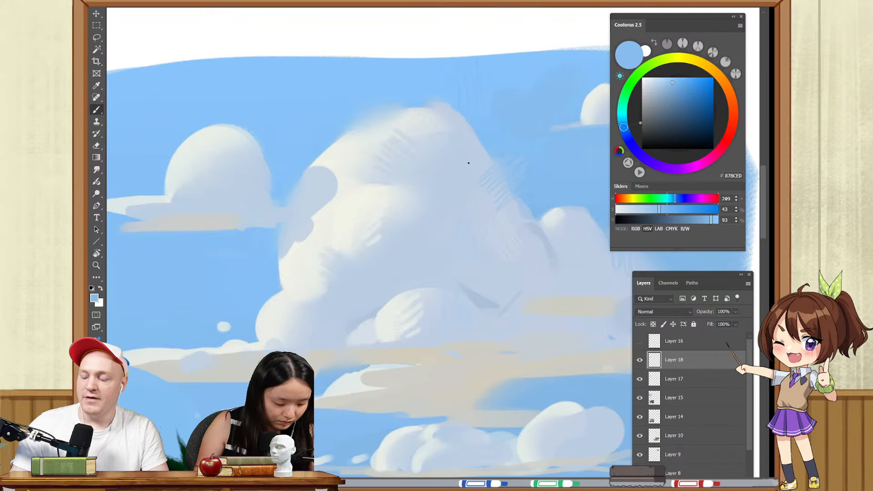
pyautogui.click(140, 3)
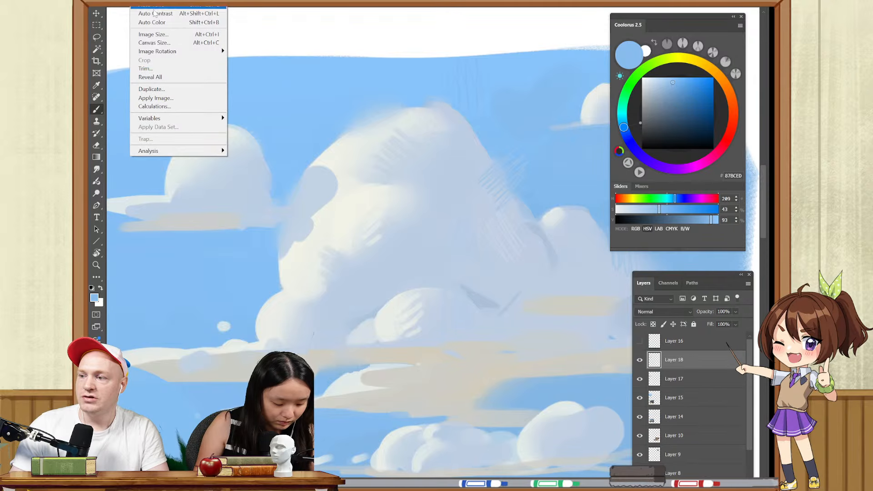
pyautogui.moveTo(123, 3)
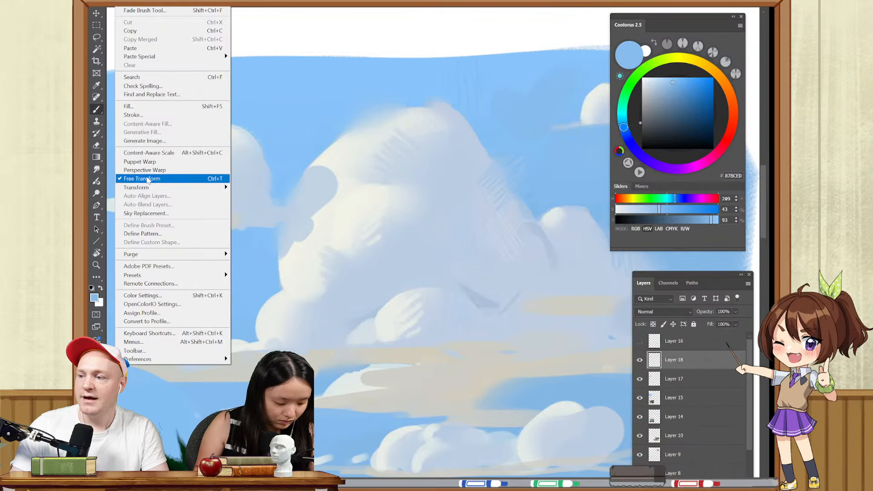
pyautogui.moveTo(149, 191)
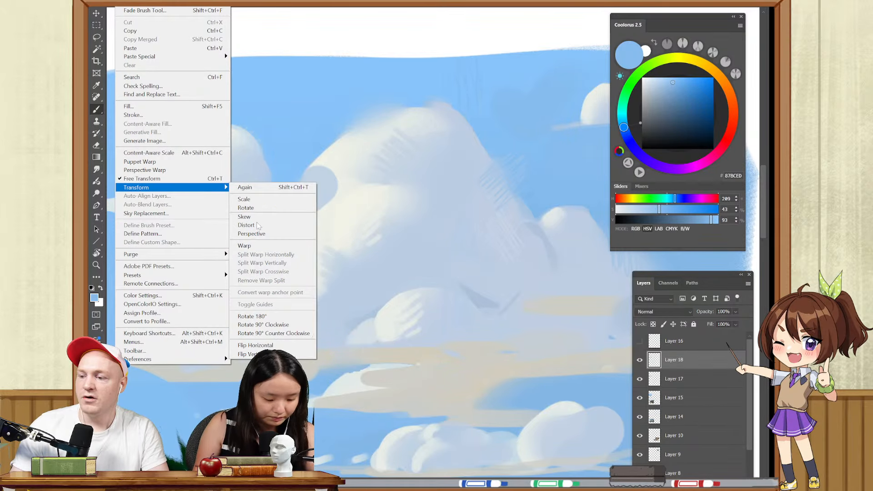
pyautogui.click(258, 354)
pyautogui.hotkey('ctrl', 'z')
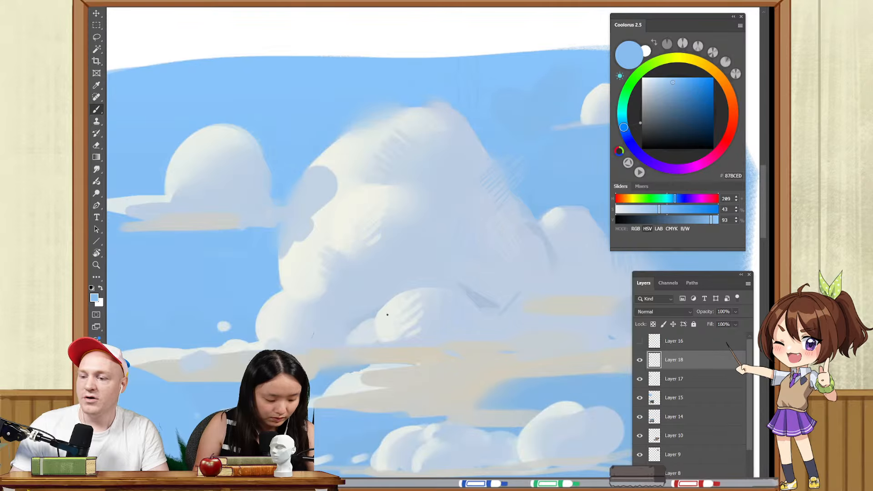
# - Flip the canvas horizontally to view the reference board mirrored, and undo the flip
pyautogui.click(139, 2)
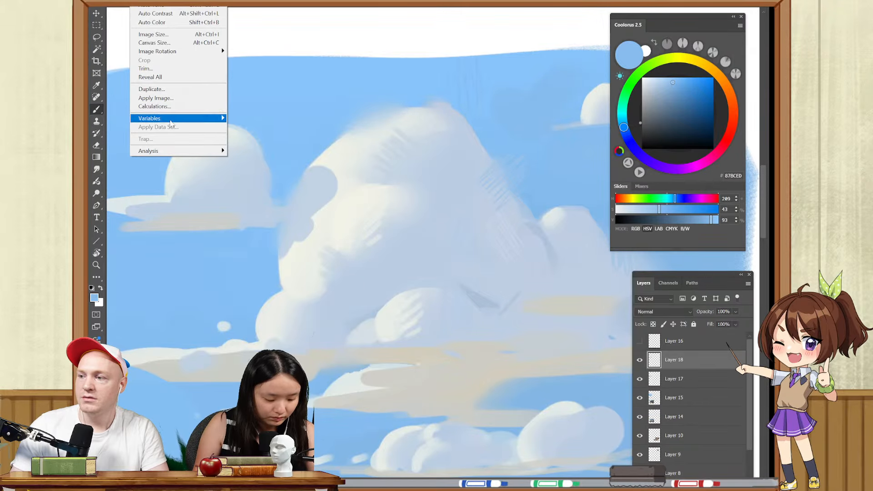
pyautogui.moveTo(168, 52)
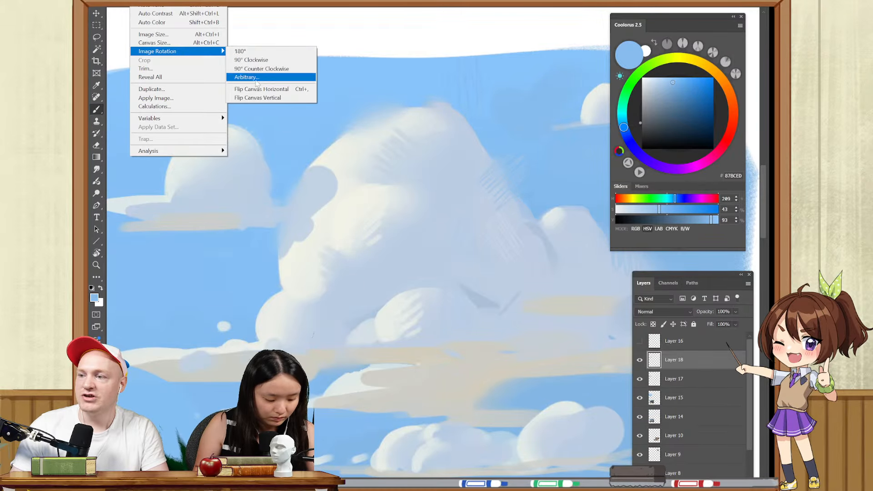
pyautogui.click(257, 89)
pyautogui.moveTo(389, 130); pyautogui.dragTo(318, 132)
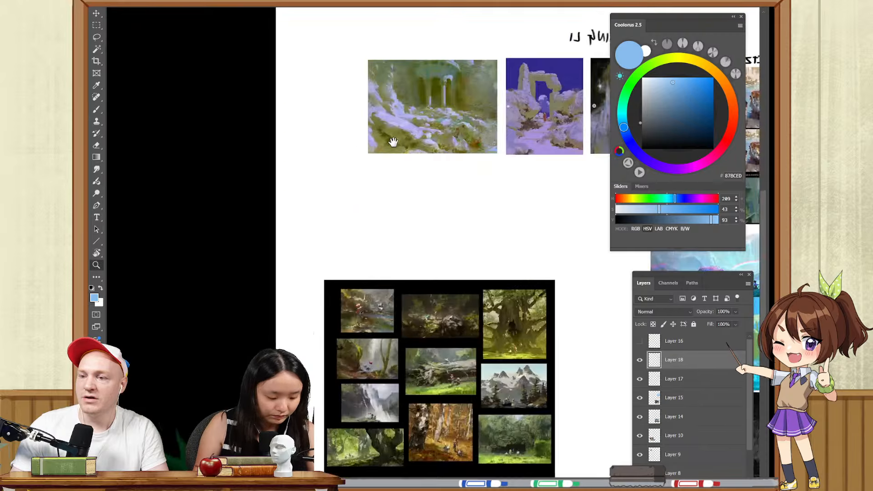
pyautogui.moveTo(500, 116); pyautogui.dragTo(264, 175)
pyautogui.moveTo(445, 173)
pyautogui.mouseDown()
pyautogui.moveTo(222, 156)
pyautogui.moveTo(338, 154)
pyautogui.mouseUp()
pyautogui.hotkey('ctrl', 'z')
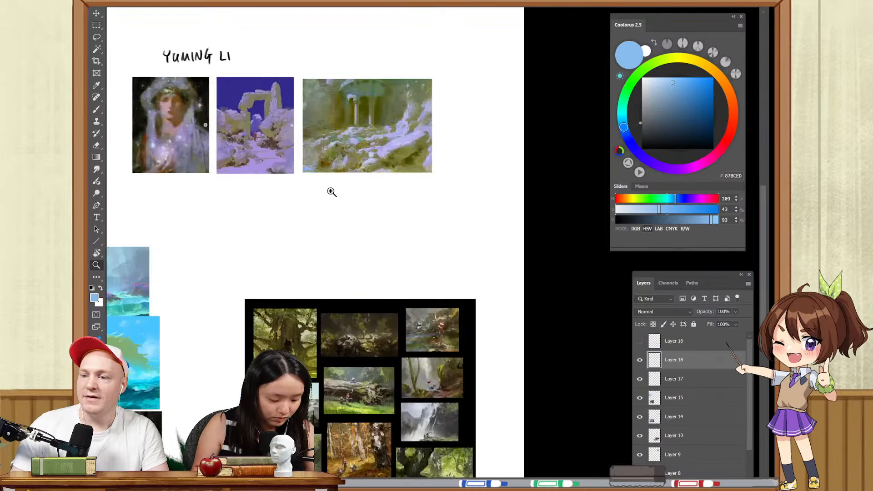
# - Compare the reference paintings in mirrored and normal orientation by redoing and undoing the canvas flip, and return to the sky study
pyautogui.click(246, 198)
pyautogui.moveTo(250, 203); pyautogui.dragTo(448, 189)
pyautogui.moveTo(266, 178); pyautogui.dragTo(407, 173)
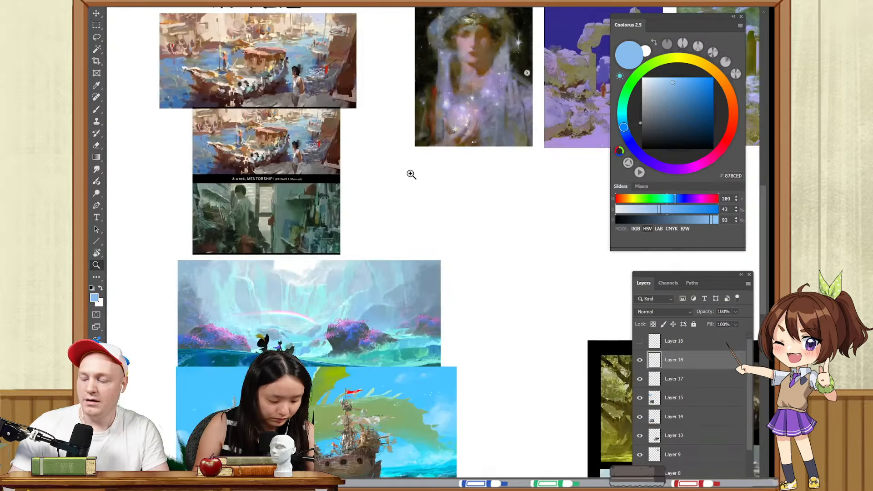
pyautogui.hotkey('ctrl', 'shift', 'z')
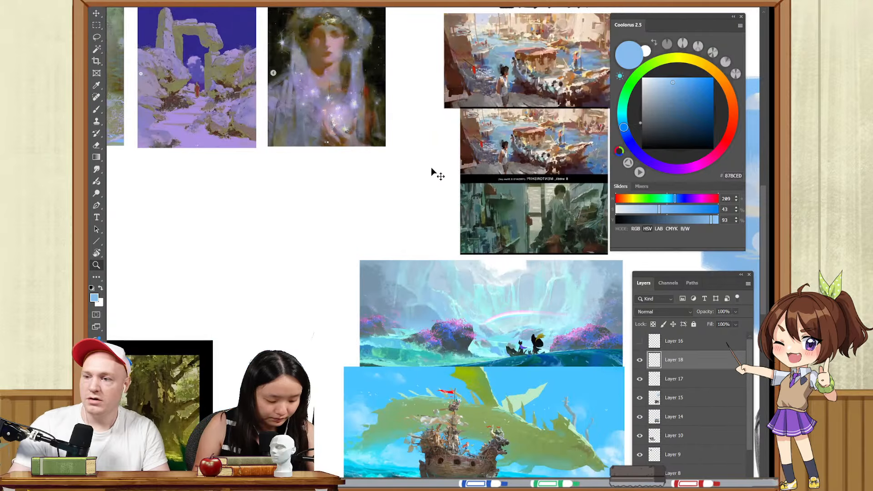
pyautogui.hotkey('ctrl', 'z')
pyautogui.moveTo(403, 196)
pyautogui.mouseDown()
pyautogui.moveTo(300, 234)
pyautogui.moveTo(350, 202)
pyautogui.moveTo(530, 160)
pyautogui.mouseUp()
pyautogui.moveTo(209, 204); pyautogui.dragTo(375, 206)
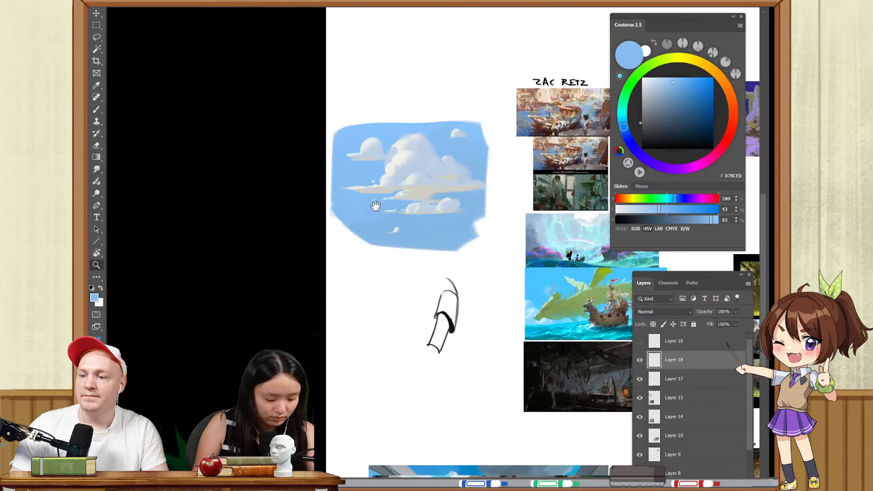
pyautogui.moveTo(414, 179); pyautogui.dragTo(456, 179)
pyautogui.moveTo(421, 152); pyautogui.dragTo(403, 195)
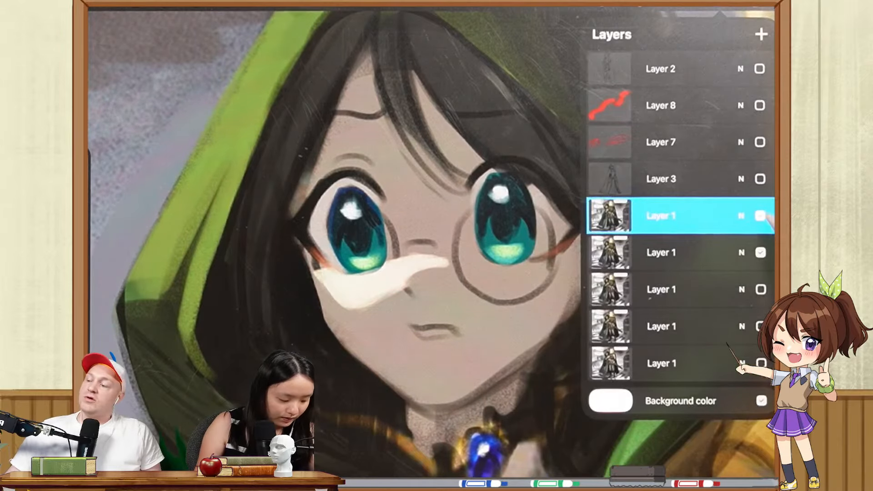
# - In Procreate, toggle the selected Layer 1's visibility to compare the repainted hooded face with the earlier version, and close the layer list
pyautogui.click(760, 215)
pyautogui.click(760, 215)
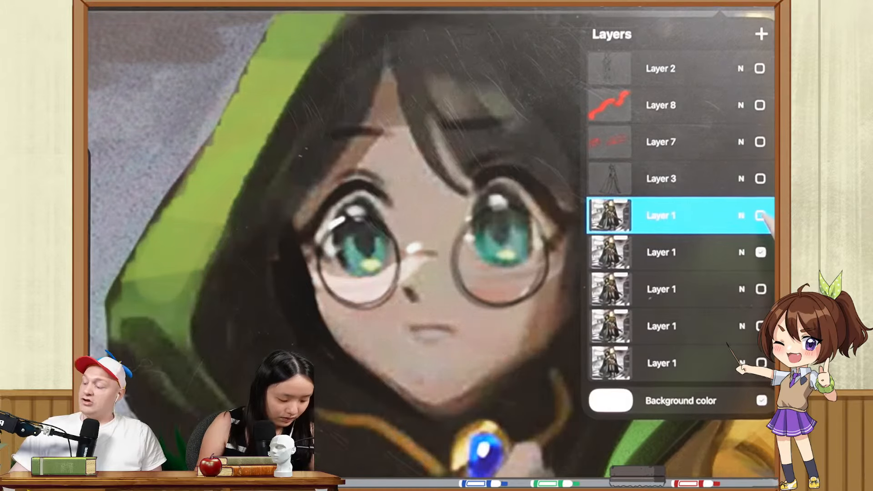
pyautogui.click(760, 216)
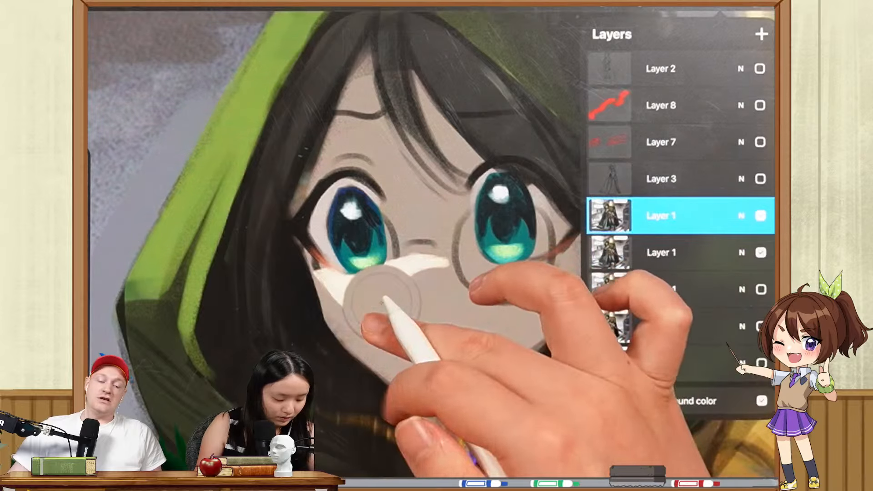
pyautogui.click(719, 10)
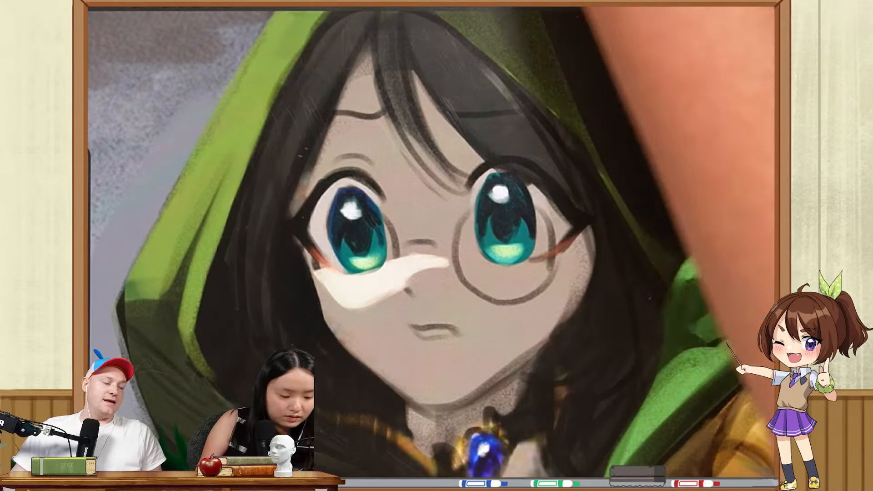
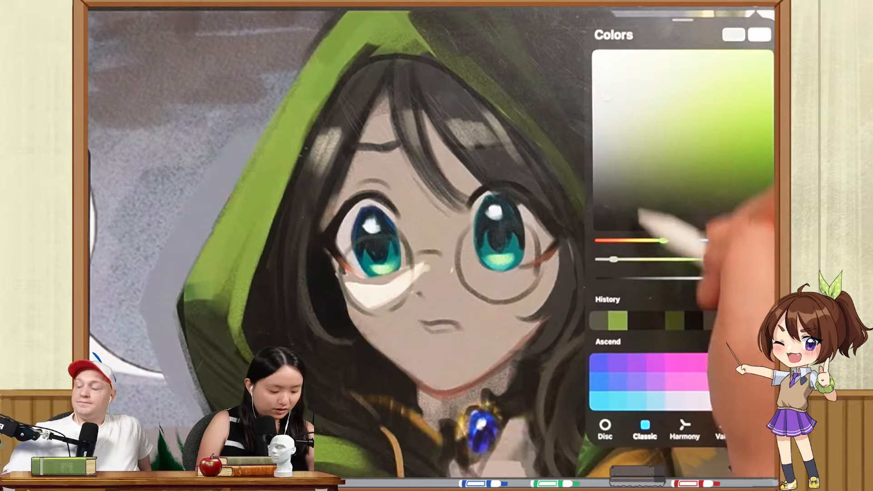
# - Pick a pale, low-saturation color and paint short glare strokes across both eyes and on the bridge of the glasses
pyautogui.click(645, 240)
pyautogui.moveTo(354, 244); pyautogui.dragTo(364, 235)
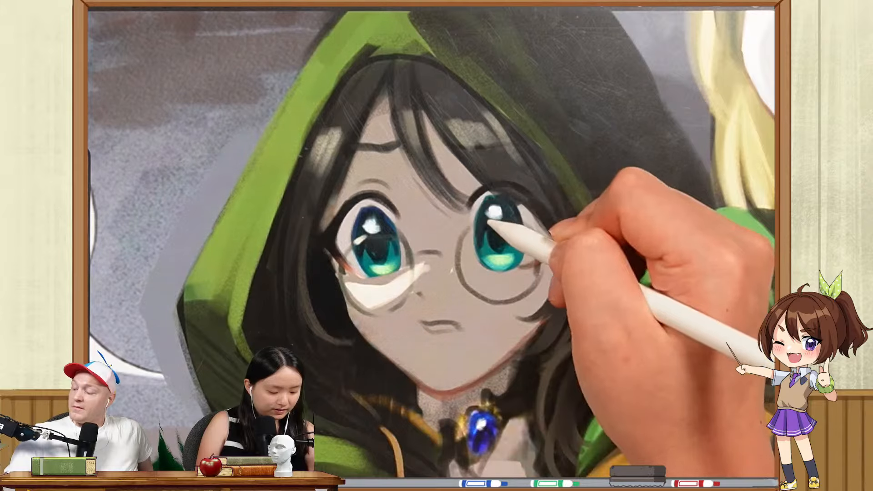
pyautogui.moveTo(475, 226); pyautogui.dragTo(487, 221)
pyautogui.moveTo(425, 251); pyautogui.dragTo(437, 248)
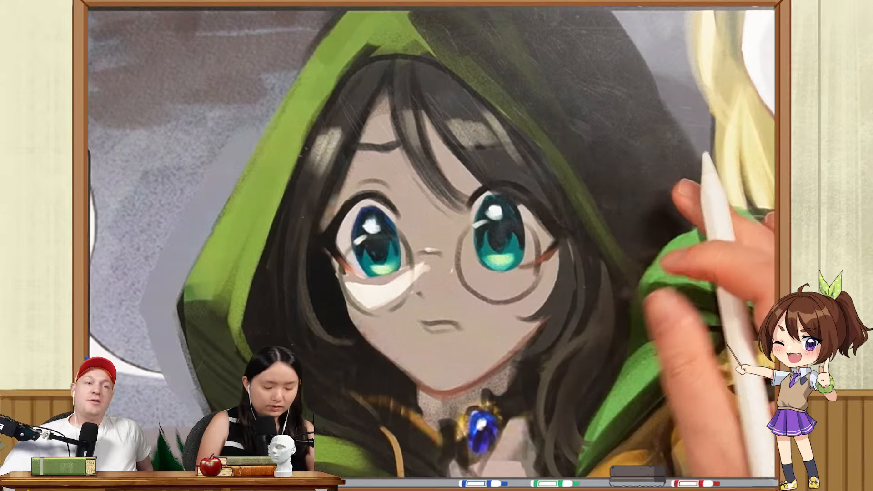
# - Pick a saturated orange-red, adjust the brush and tint the skin inside the lens on the character's shaded cheek
pyautogui.moveTo(684, 277); pyautogui.dragTo(716, 281)
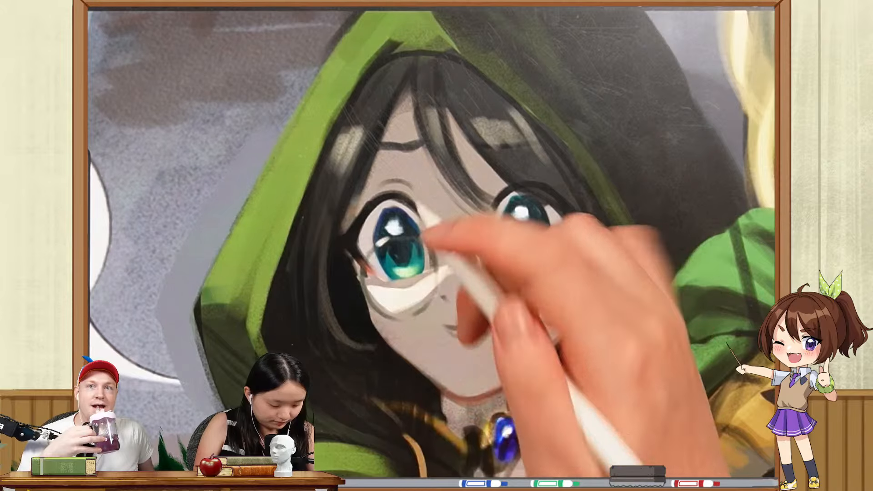
pyautogui.click(758, 15)
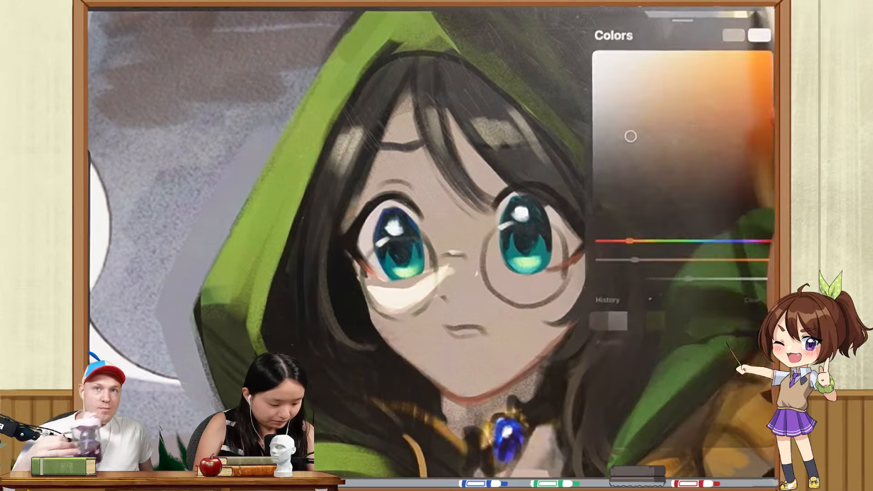
pyautogui.moveTo(723, 116); pyautogui.dragTo(738, 113)
pyautogui.click(615, 241)
pyautogui.click(95, 218)
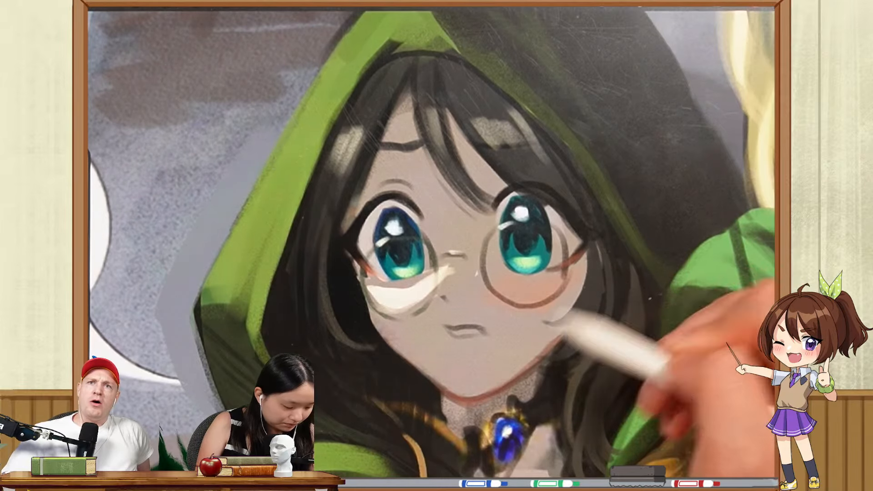
# - Pick a pale color, try it in the character's mouth, and repaint the mouth opening in a light, low-saturation gray
pyautogui.click(759, 14)
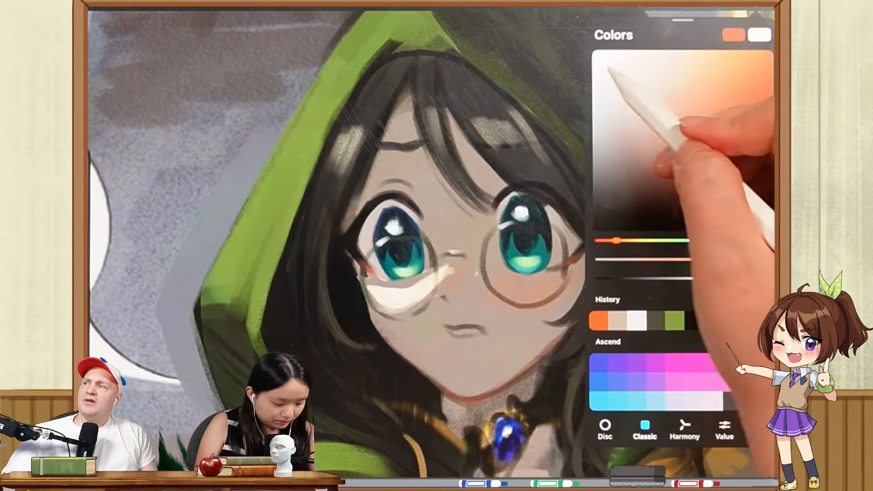
pyautogui.click(608, 73)
pyautogui.click(93, 228)
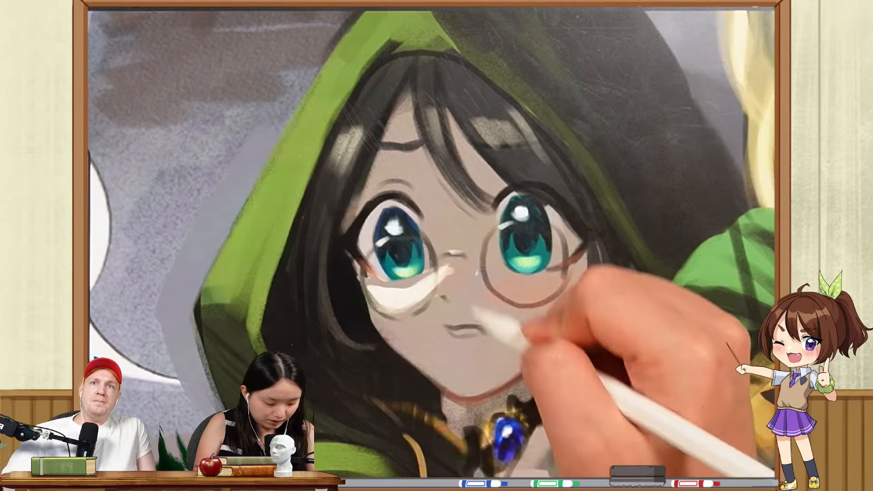
pyautogui.moveTo(472, 328)
pyautogui.mouseDown()
pyautogui.moveTo(451, 330)
pyautogui.moveTo(479, 331)
pyautogui.mouseUp()
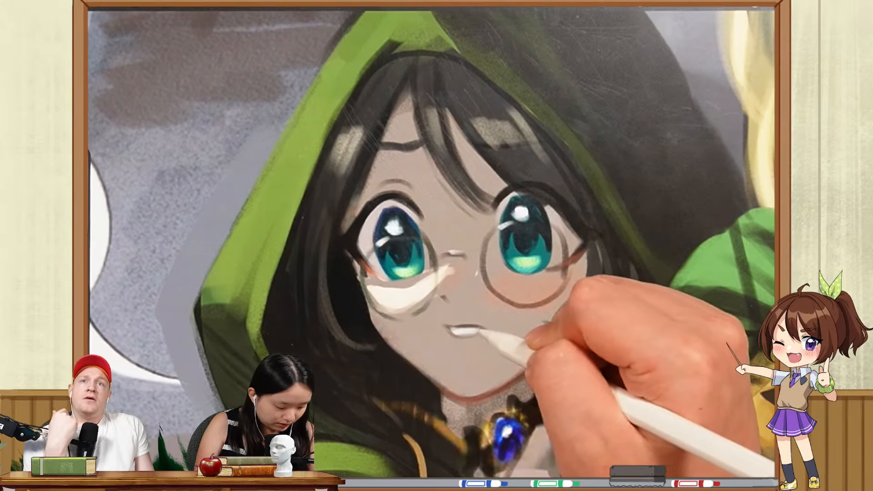
pyautogui.click(758, 14)
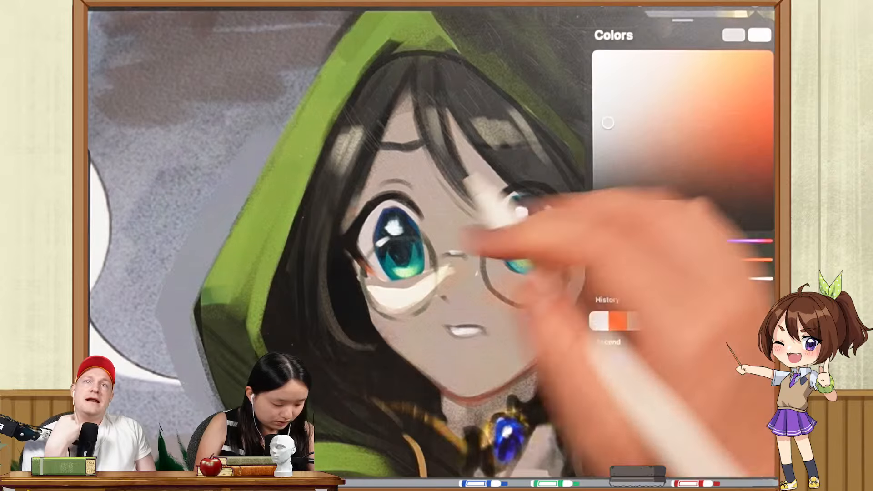
pyautogui.hotkey('ctrl', 'z')
pyautogui.moveTo(454, 331); pyautogui.dragTo(464, 332)
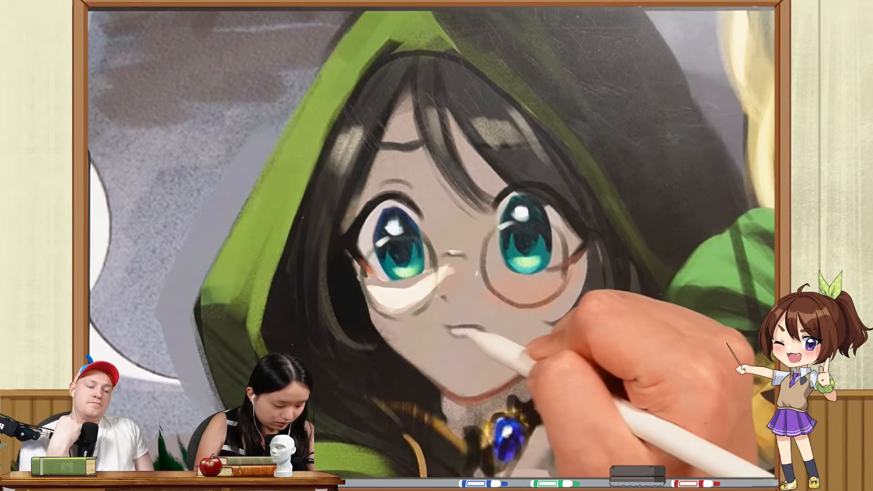
# - Try a muted orange-red tint for the lower lip beneath the mouth, and undo the lip stroke
pyautogui.click(758, 14)
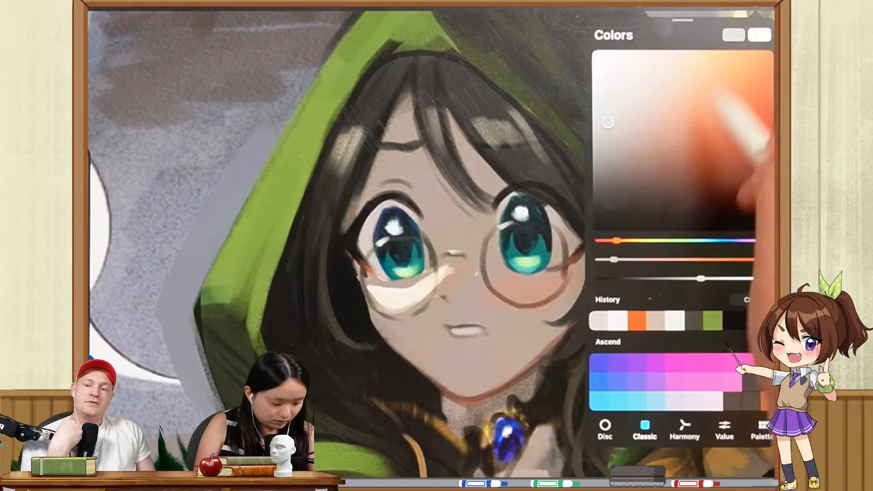
pyautogui.click(711, 146)
pyautogui.click(454, 331)
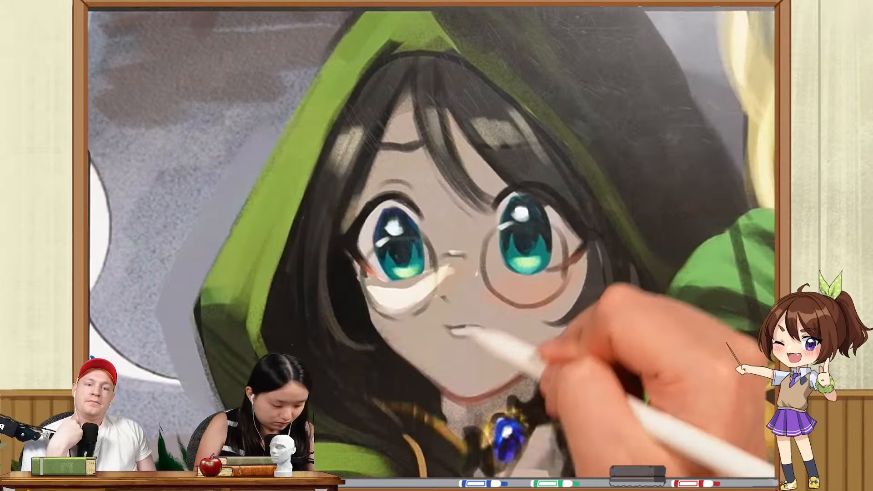
pyautogui.moveTo(471, 331)
pyautogui.mouseDown()
pyautogui.moveTo(459, 338)
pyautogui.moveTo(484, 338)
pyautogui.mouseUp()
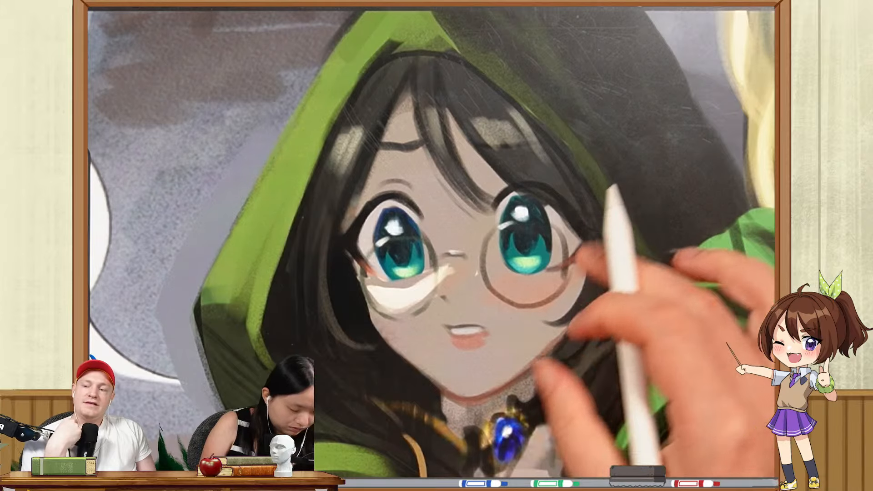
pyautogui.hotkey('ctrl', 'z')
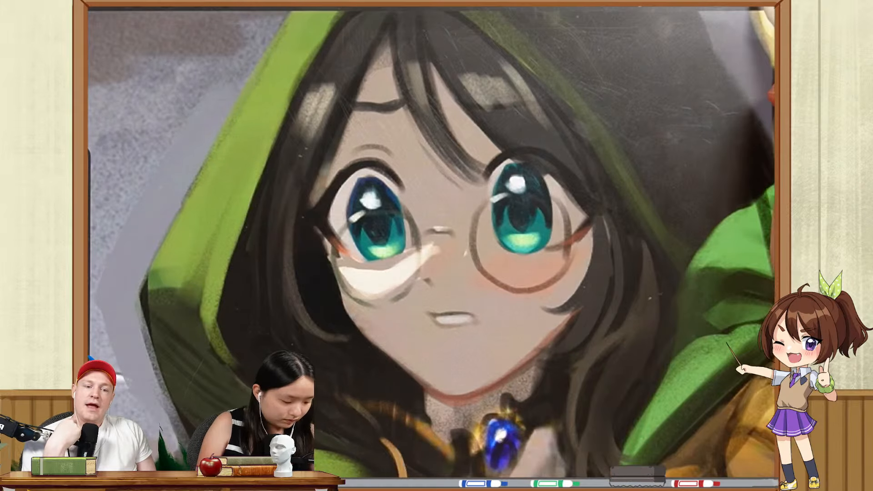
# - Pick a muted dark red and paint a soft lower lip beneath the character's mouth
pyautogui.click(760, 16)
pyautogui.click(713, 172)
pyautogui.moveTo(607, 241); pyautogui.dragTo(600, 241)
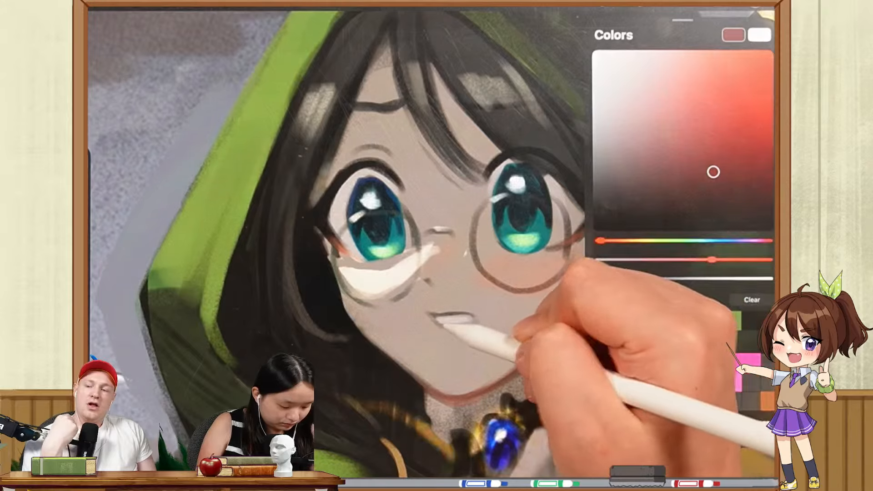
pyautogui.moveTo(443, 325); pyautogui.dragTo(463, 331)
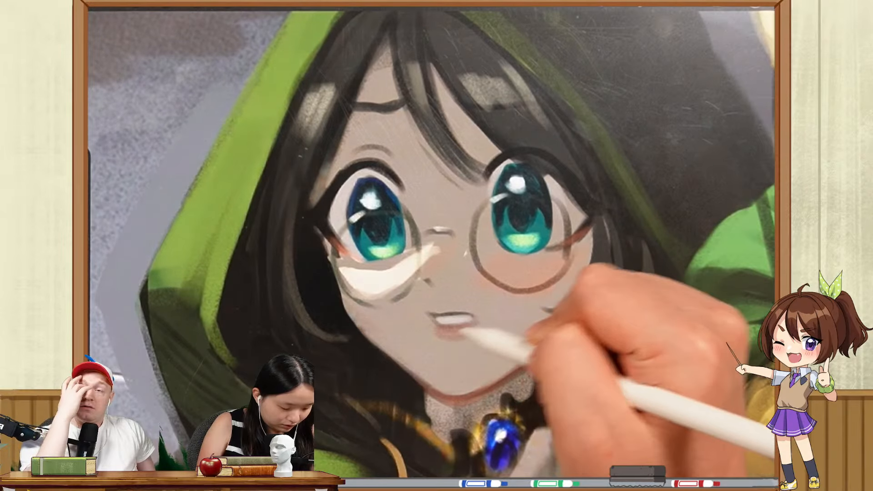
# - Highlight the lower lip with a pale pink, and touch up the outer lashes of the lit eye in near-black
pyautogui.click(760, 17)
pyautogui.click(622, 69)
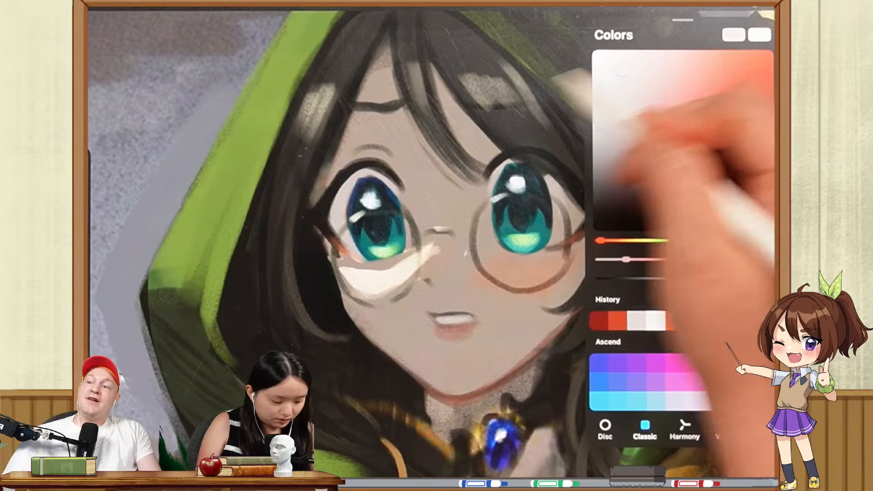
pyautogui.click(94, 225)
pyautogui.moveTo(442, 330); pyautogui.dragTo(457, 333)
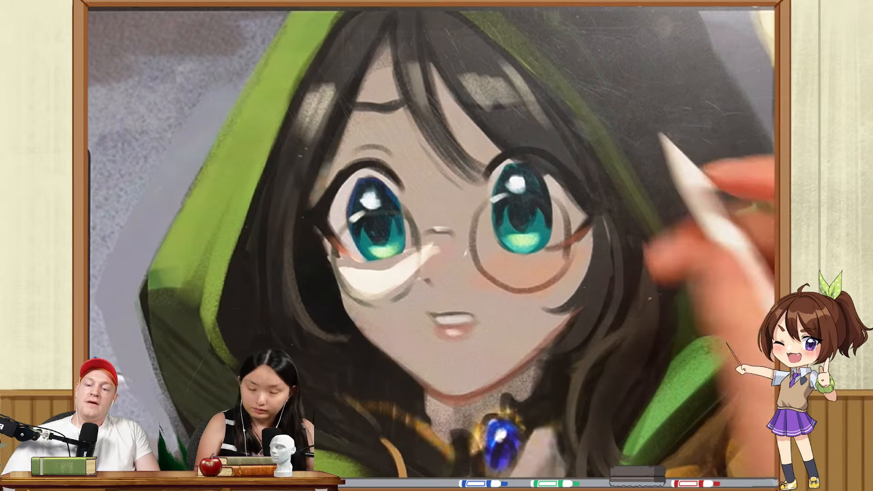
pyautogui.click(760, 16)
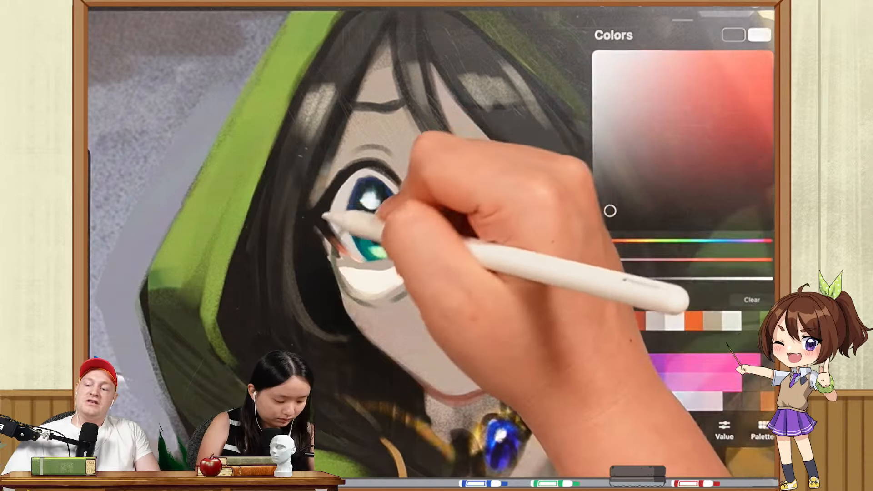
pyautogui.click(344, 229)
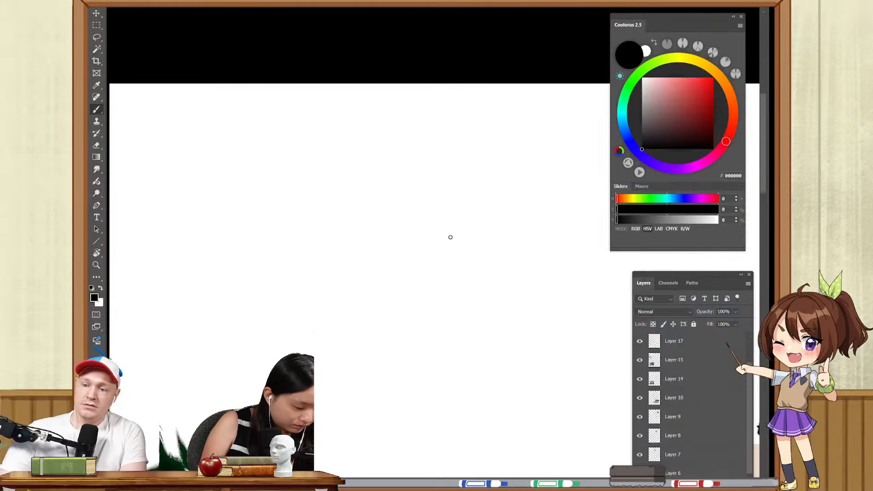
# - Switch to Photoshop, choose a 25 px hard round brush from the Ultimate Brush Pack, enlarge it and sample the sky study's light blue
pyautogui.rightClick(449, 236)
pyautogui.doubleClick(646, 378)
pyautogui.moveTo(413, 188); pyautogui.dragTo(420, 286)
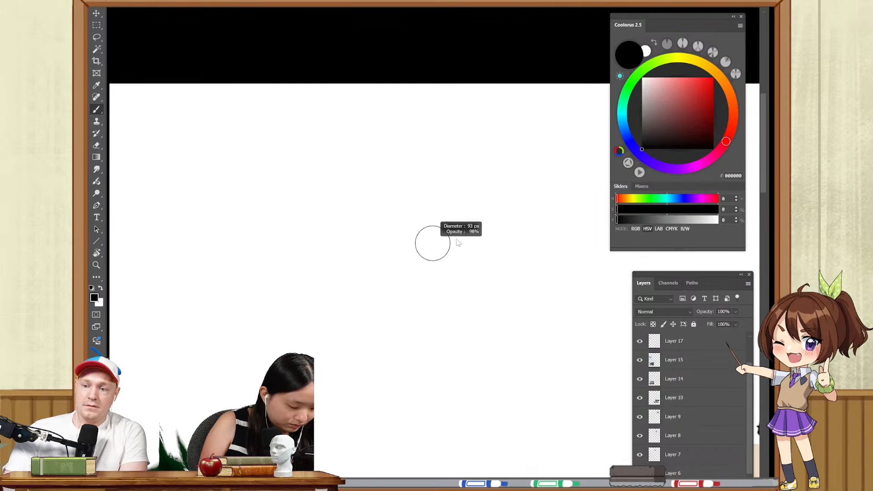
pyautogui.rightClick(545, 298)
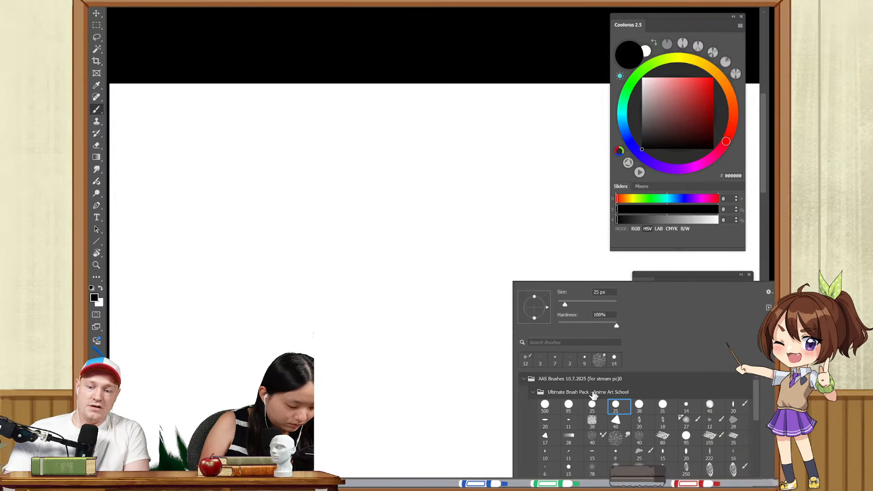
pyautogui.moveTo(407, 313); pyautogui.dragTo(479, 324)
pyautogui.moveTo(422, 227); pyautogui.dragTo(435, 454)
pyautogui.hotkey('ctrl', 'z')
pyautogui.keyDown('alt'); pyautogui.click(468, 475); pyautogui.keyUp('alt')
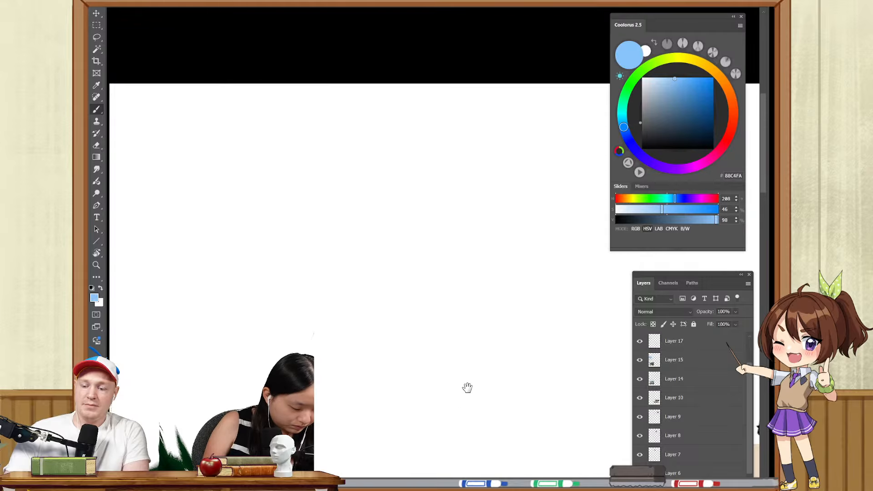
# - Try broad light-blue strokes with an enlarged brush on the blank canvas above the sky study, and undo them
pyautogui.moveTo(468, 388)
pyautogui.mouseDown()
pyautogui.moveTo(503, 278)
pyautogui.moveTo(498, 319)
pyautogui.mouseUp()
pyautogui.moveTo(423, 209); pyautogui.dragTo(450, 209)
pyautogui.moveTo(450, 168); pyautogui.dragTo(440, 302)
pyautogui.hotkey('ctrl', 'z')
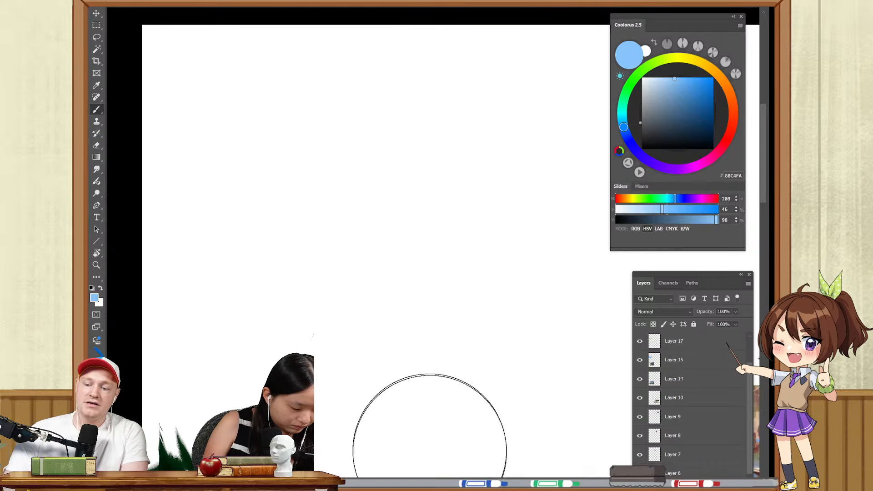
pyautogui.moveTo(335, 193); pyautogui.dragTo(394, 194)
pyautogui.moveTo(341, 203); pyautogui.dragTo(487, 198)
pyautogui.moveTo(457, 331); pyautogui.dragTo(446, 285)
pyautogui.hotkey('ctrl', 'z')
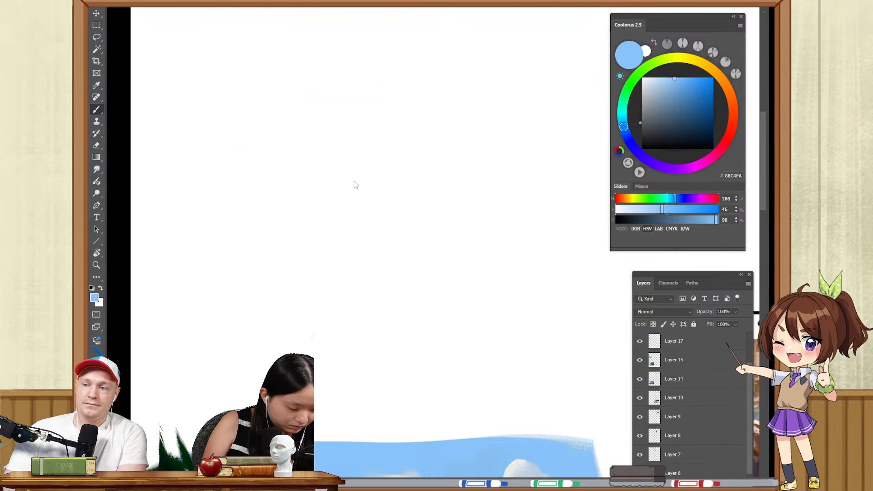
# - Paint a wide light-blue oval background above the sky study and block in a pale gray-blue shape in its middle
pyautogui.moveTo(354, 183); pyautogui.dragTo(400, 183)
pyautogui.moveTo(339, 175); pyautogui.dragTo(494, 167)
pyautogui.keyDown('alt'); pyautogui.click(417, 464); pyautogui.keyUp('alt')
pyautogui.moveTo(448, 249); pyautogui.dragTo(427, 250)
pyautogui.moveTo(437, 198); pyautogui.dragTo(400, 204)
pyautogui.moveTo(430, 175); pyautogui.dragTo(444, 172)
pyautogui.moveTo(411, 127); pyautogui.dragTo(423, 203)
# - Sample the background blue and carve the pale shape's edges into an angular, six-sided cube silhouette
pyautogui.keyDown('alt'); pyautogui.click(333, 127); pyautogui.keyUp('alt')
pyautogui.moveTo(358, 150); pyautogui.dragTo(334, 156)
pyautogui.moveTo(356, 121); pyautogui.dragTo(349, 123)
pyautogui.moveTo(343, 108)
pyautogui.mouseDown()
pyautogui.moveTo(389, 54)
pyautogui.moveTo(392, 66)
pyautogui.moveTo(501, 90)
pyautogui.mouseUp()
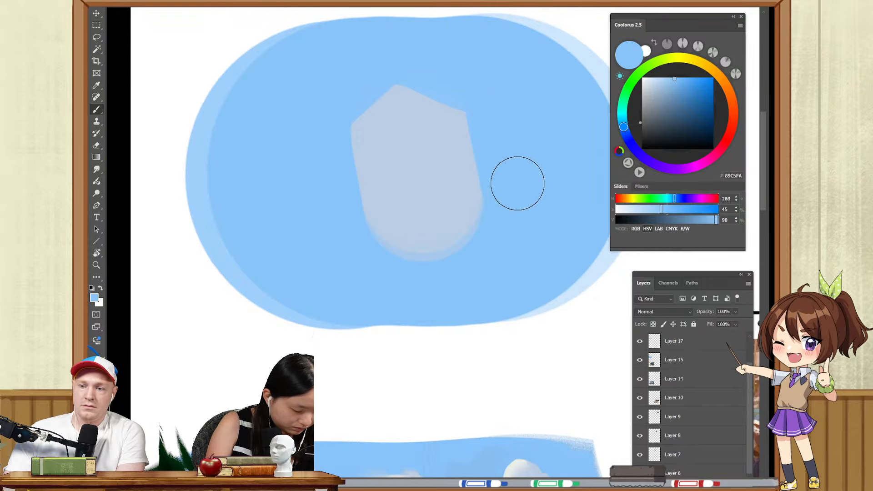
pyautogui.moveTo(517, 183)
pyautogui.mouseDown()
pyautogui.moveTo(349, 237)
pyautogui.moveTo(471, 247)
pyautogui.moveTo(372, 217)
pyautogui.moveTo(453, 279)
pyautogui.mouseUp()
pyautogui.hotkey('ctrl', 'z')
# - Select the cube silhouette with the Magic Wand and paint its left face off-white #E7ECE5 and its bottom face light gray #CBCECD
pyautogui.keyDown('alt'); pyautogui.click(411, 167); pyautogui.keyUp('alt')
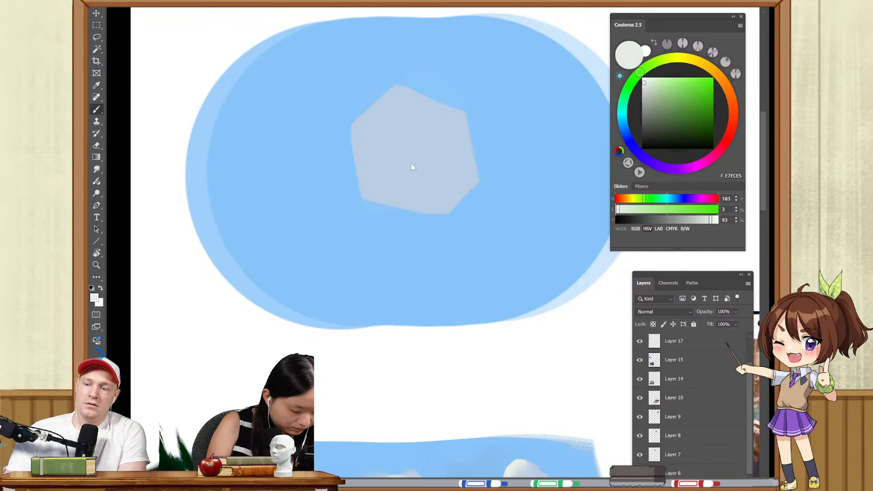
pyautogui.moveTo(385, 84); pyautogui.dragTo(390, 162)
pyautogui.hotkey('ctrl', 'z')
pyautogui.press('w')
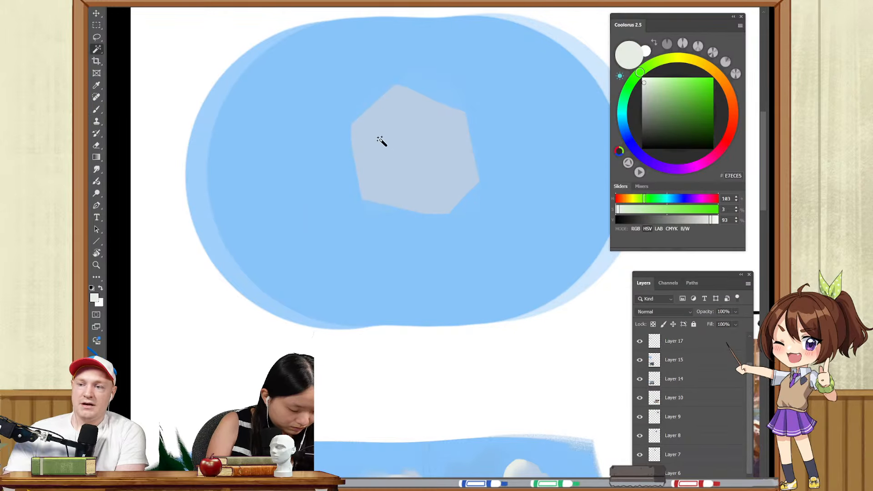
pyautogui.click(380, 139)
pyautogui.press('b')
pyautogui.moveTo(380, 84); pyautogui.dragTo(392, 154)
pyautogui.moveTo(351, 191); pyautogui.dragTo(369, 154)
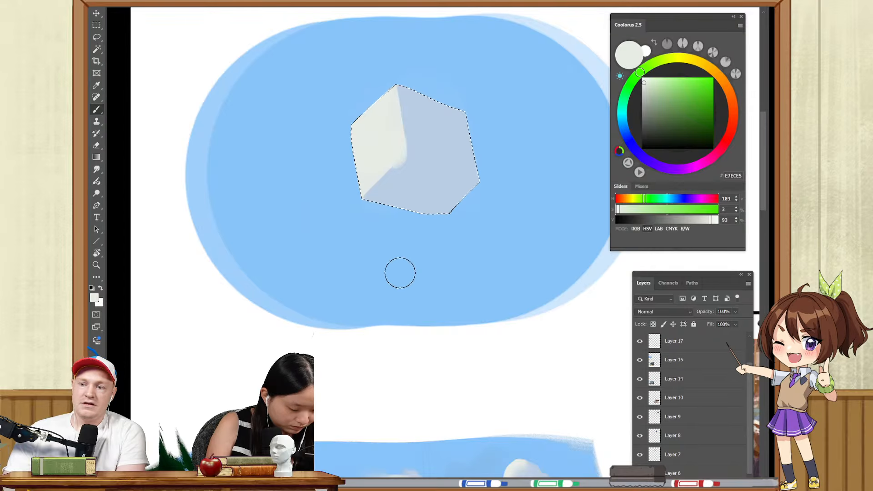
pyautogui.click(643, 91)
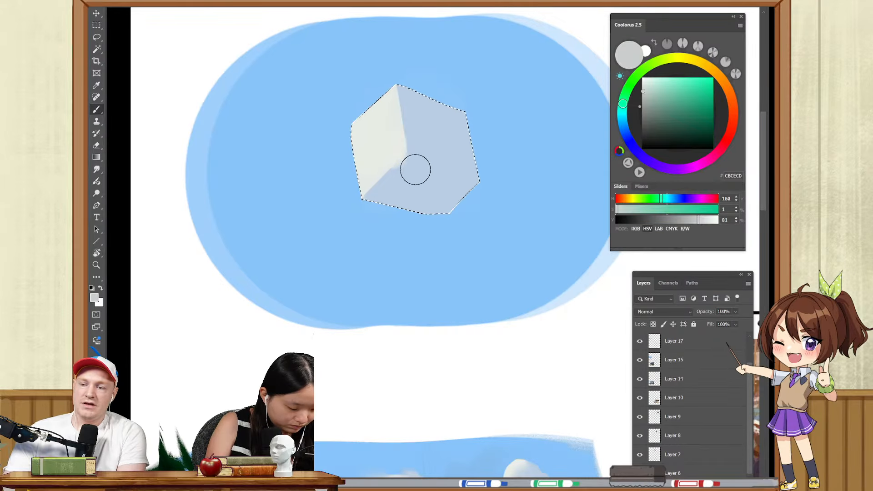
pyautogui.moveTo(412, 169); pyautogui.dragTo(472, 189)
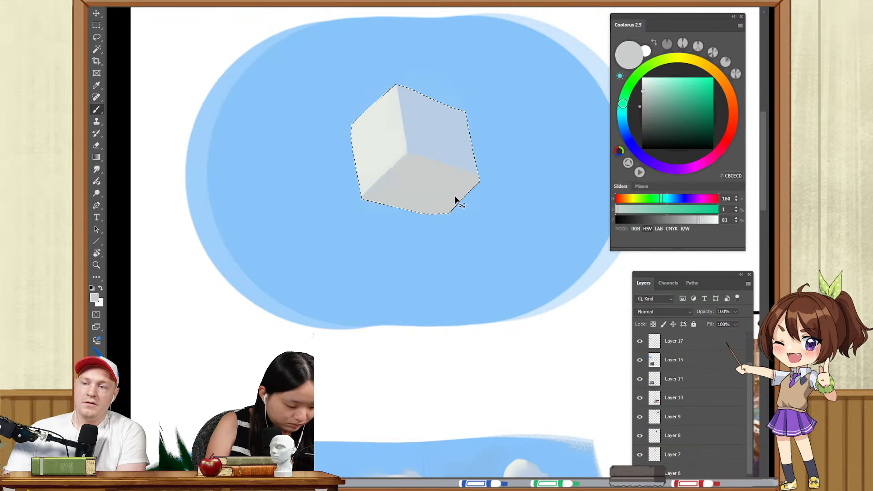
# - Select the cube's bottom face with the Magic Wand and place a copy of it on the white area below the blue oval
pyautogui.press('z')
pyautogui.moveTo(426, 117); pyautogui.dragTo(438, 125)
pyautogui.press('w')
pyautogui.click(468, 221)
pyautogui.press('z')
pyautogui.moveTo(468, 221); pyautogui.dragTo(443, 319)
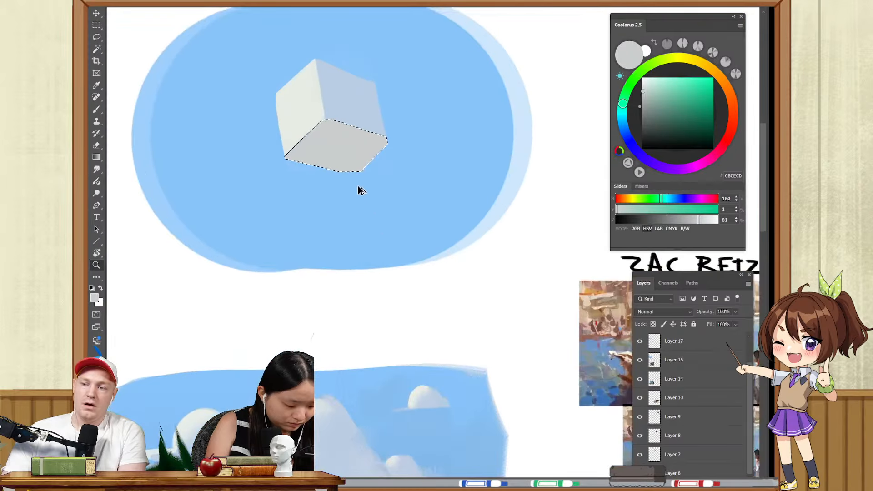
pyautogui.moveTo(334, 166); pyautogui.dragTo(228, 343)
pyautogui.hotkey('ctrl', 'd')
# - Place copies of the cube's left and right faces beside the copied bottom face below the blue oval
pyautogui.moveTo(374, 234); pyautogui.dragTo(455, 257)
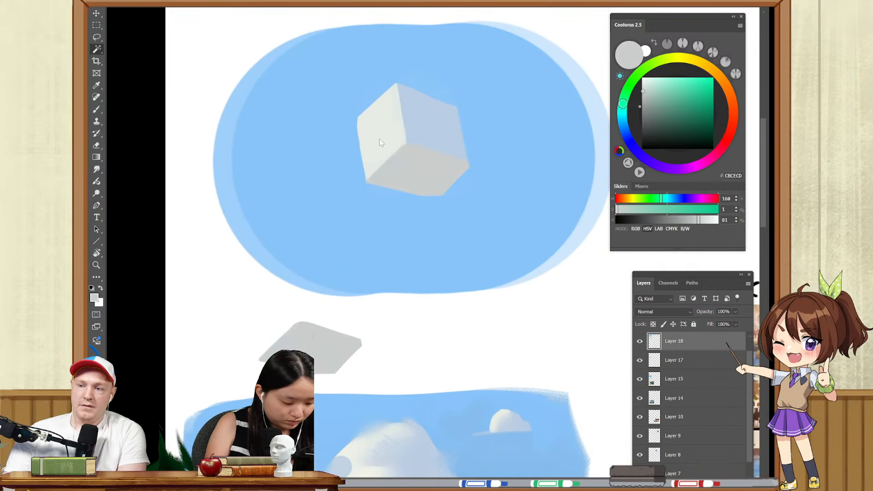
pyautogui.moveTo(383, 140); pyautogui.dragTo(413, 349)
pyautogui.hotkey('ctrl', 'd')
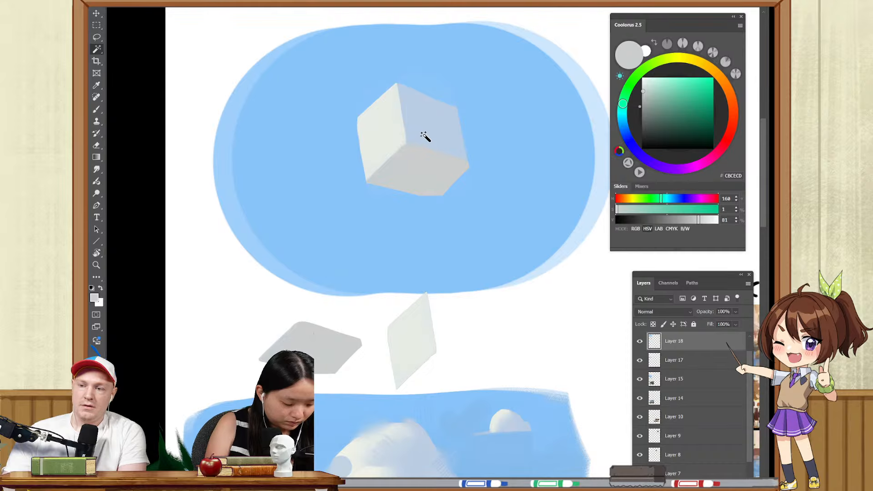
pyautogui.moveTo(430, 136); pyautogui.dragTo(486, 331)
pyautogui.hotkey('ctrl', 'd')
pyautogui.moveTo(478, 288); pyautogui.dragTo(444, 259)
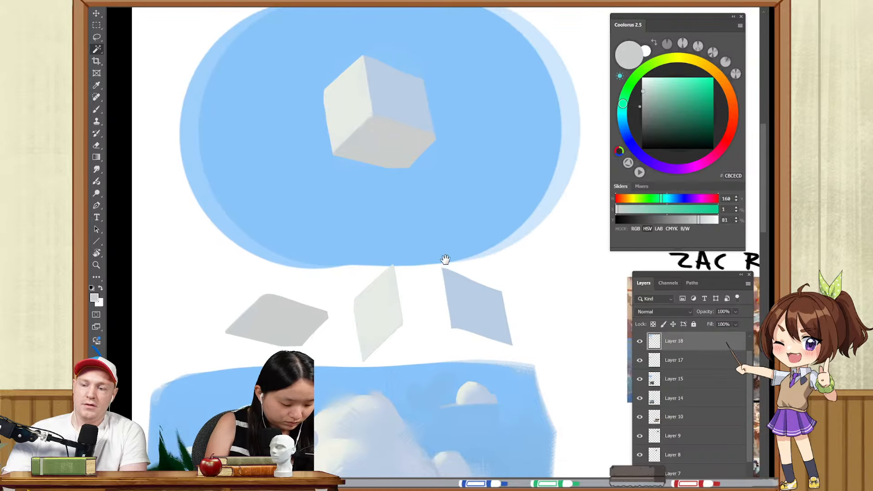
# - Sample the off-white of the cube's left face and dab overlapping round spots of it across the gray-blue right face
pyautogui.moveTo(391, 157); pyautogui.dragTo(418, 164)
pyautogui.moveTo(421, 178); pyautogui.dragTo(479, 241)
pyautogui.press('b')
pyautogui.keyDown('alt'); pyautogui.click(402, 150); pyautogui.keyUp('alt')
pyautogui.keyDown('alt'); pyautogui.rightClick(414, 166); pyautogui.keyUp('alt')
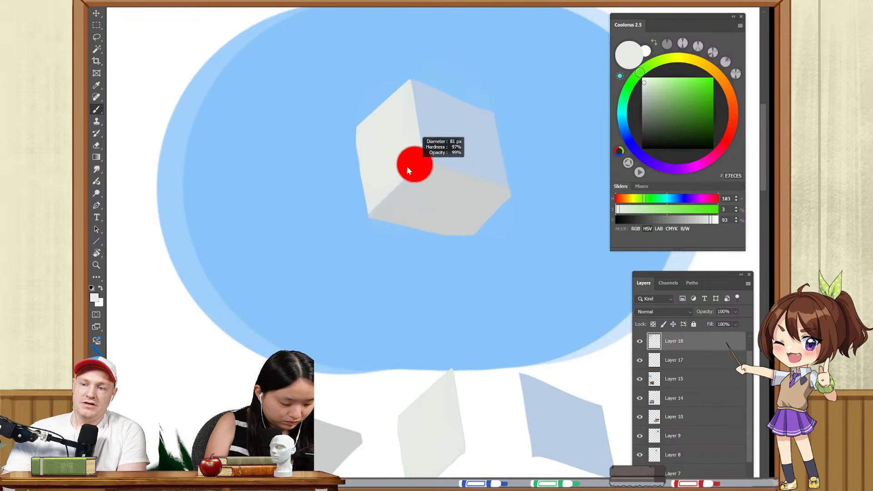
pyautogui.press('w')
pyautogui.moveTo(430, 162)
pyautogui.mouseDown()
pyautogui.moveTo(450, 137)
pyautogui.moveTo(472, 149)
pyautogui.moveTo(443, 112)
pyautogui.moveTo(441, 84)
pyautogui.mouseUp()
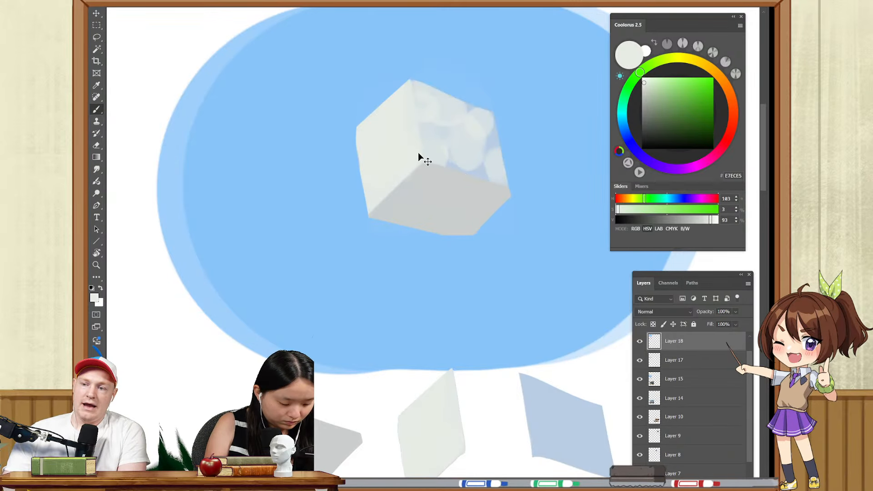
# - Dab pale blue #B9CDE3 spots over the cube's left face and near-white #DBE4E4 spots over its bottom face, using sampled colors
pyautogui.keyDown('alt'); pyautogui.click(474, 168); pyautogui.keyUp('alt')
pyautogui.moveTo(421, 170)
pyautogui.mouseDown()
pyautogui.moveTo(370, 127)
pyautogui.moveTo(382, 85)
pyautogui.mouseUp()
pyautogui.keyDown('alt'); pyautogui.rightClick(404, 135); pyautogui.keyUp('alt')
pyautogui.click(394, 103)
pyautogui.click(410, 125)
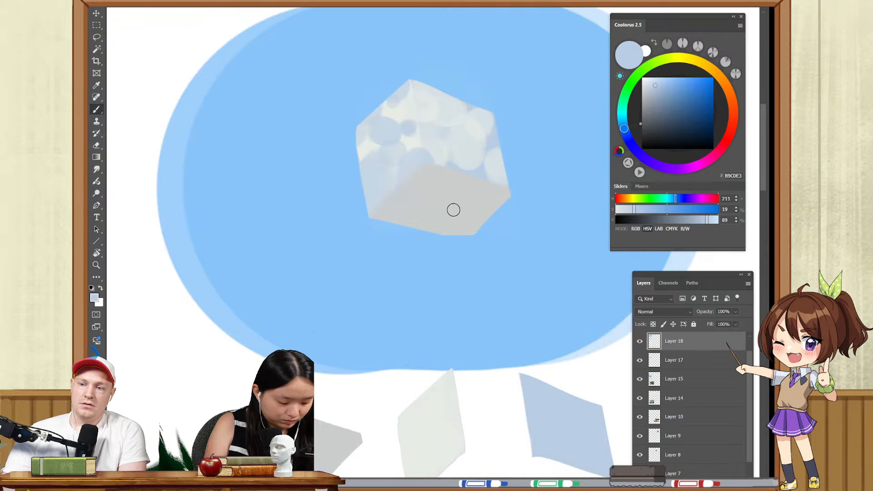
pyautogui.keyDown('alt'); pyautogui.click(440, 153); pyautogui.keyUp('alt')
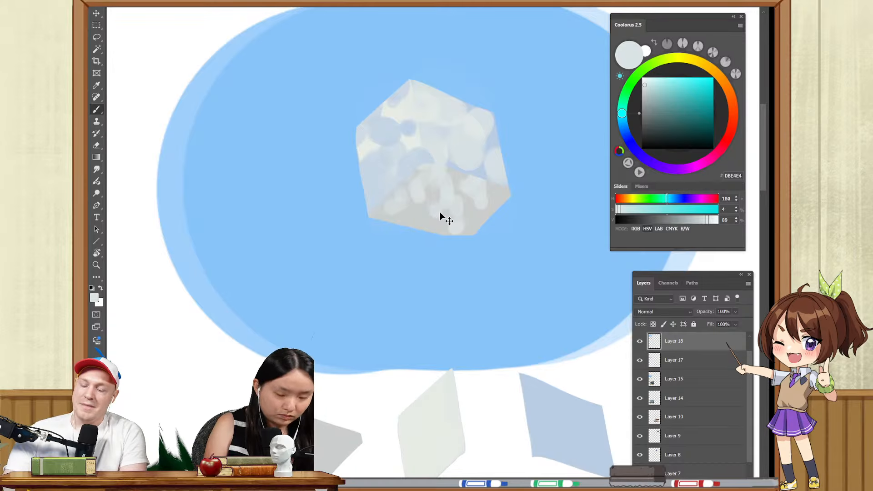
pyautogui.hotkey('ctrl', 'y')
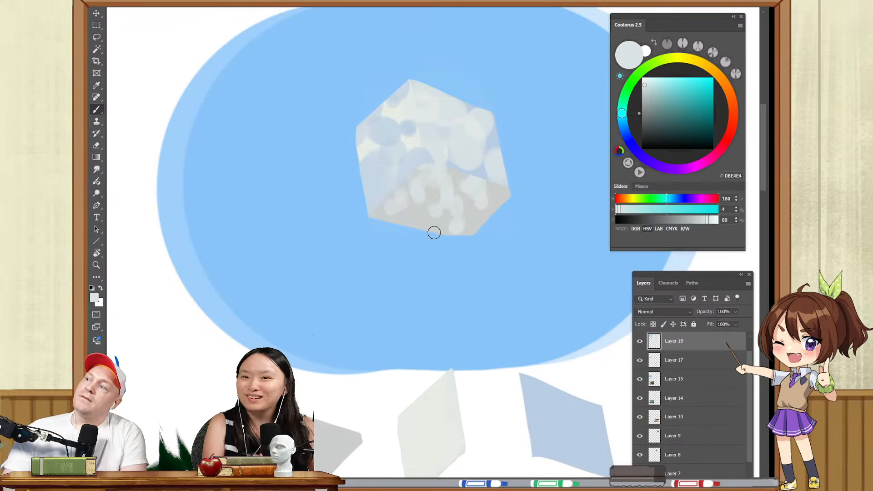
# - Undo all the dabbed spots on the cube's bottom, left and right faces, back to three flat plane colors
pyautogui.hotkey('ctrl', 'z')
pyautogui.hotkey('ctrl', 'z')
pyautogui.hotkey('ctrl', 'z')
pyautogui.hotkey('ctrl', 'z')
pyautogui.hotkey('ctrl', 'z')
pyautogui.hotkey('ctrl', 'z')
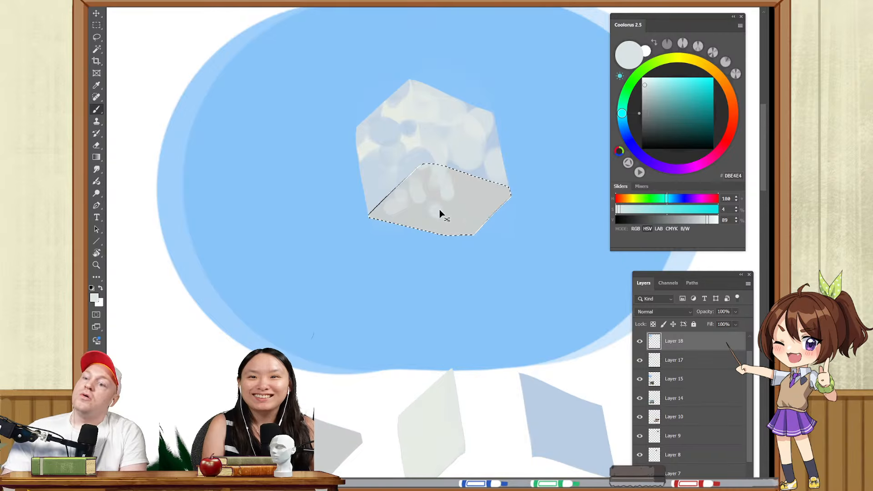
pyautogui.hotkey('ctrl', 'z')
pyautogui.hotkey('ctrl', 'z')
pyautogui.hotkey('ctrl', 'z')
pyautogui.hotkey('ctrl', 'z')
pyautogui.hotkey('ctrl', 'z')
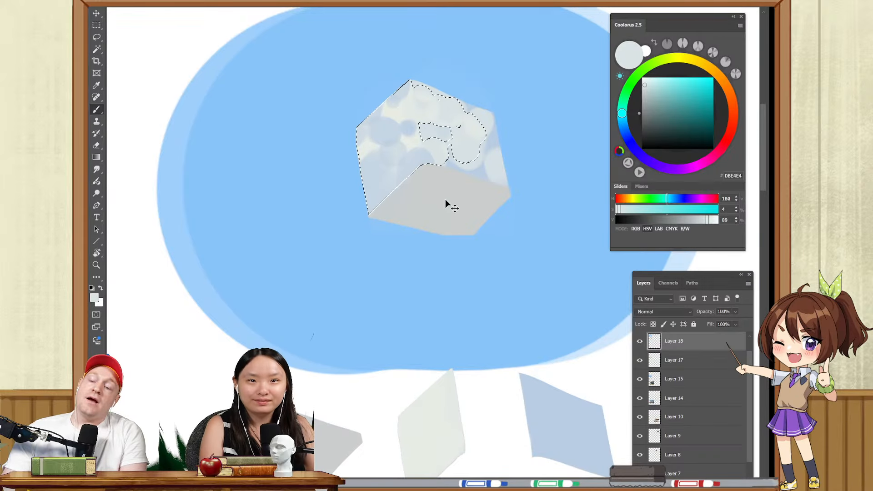
pyautogui.hotkey('ctrl', 'z')
pyautogui.hotkey('ctrl', 'z')
pyautogui.hotkey('ctrl', 'z')
pyautogui.hotkey('ctrl', 'z')
pyautogui.hotkey('ctrl', 'z')
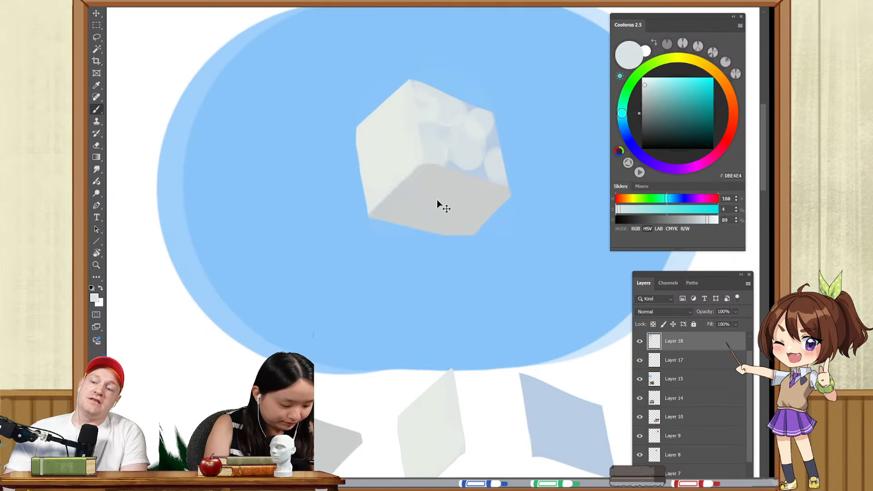
pyautogui.hotkey('ctrl', 'z')
pyautogui.hotkey('ctrl', 'z')
pyautogui.hotkey('ctrl', 'z')
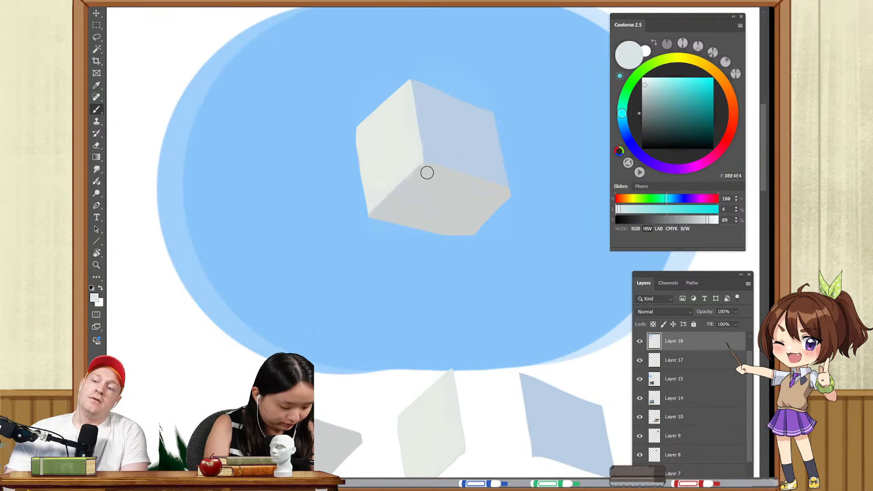
# - Sample the cube's right-face pale blue and paint a small block silhouette beside the cube, trimming its edges with sky blue #89C5FA
pyautogui.moveTo(427, 171); pyautogui.dragTo(511, 228)
pyautogui.moveTo(335, 142); pyautogui.dragTo(345, 252)
pyautogui.hotkey('ctrl', 'z')
pyautogui.keyDown('alt'); pyautogui.click(517, 177); pyautogui.keyUp('alt')
pyautogui.moveTo(359, 197); pyautogui.dragTo(418, 201)
pyautogui.moveTo(369, 126)
pyautogui.mouseDown()
pyautogui.moveTo(368, 215)
pyautogui.moveTo(400, 195)
pyautogui.mouseUp()
pyautogui.keyDown('alt'); pyautogui.click(336, 207); pyautogui.keyUp('alt')
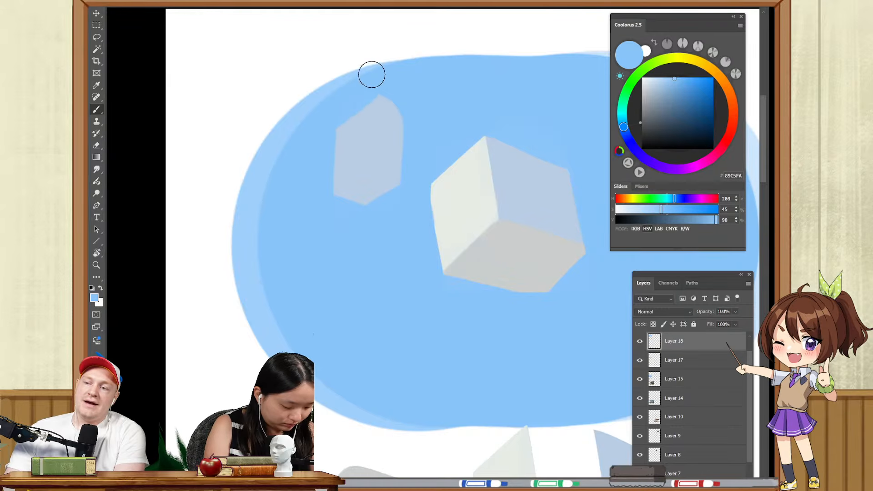
# - Paint the small block's left face off-white and its bottom face light gray with colors sampled from the large cube
pyautogui.keyDown('alt'); pyautogui.click(444, 202); pyautogui.keyUp('alt')
pyautogui.moveTo(345, 148); pyautogui.dragTo(348, 148)
pyautogui.moveTo(357, 109); pyautogui.dragTo(350, 156)
pyautogui.moveTo(351, 113)
pyautogui.mouseDown()
pyautogui.moveTo(350, 187)
pyautogui.moveTo(386, 188)
pyautogui.moveTo(346, 202)
pyautogui.mouseUp()
pyautogui.keyDown('alt'); pyautogui.click(376, 177); pyautogui.keyUp('alt')
pyautogui.keyDown('alt'); pyautogui.click(481, 234); pyautogui.keyUp('alt')
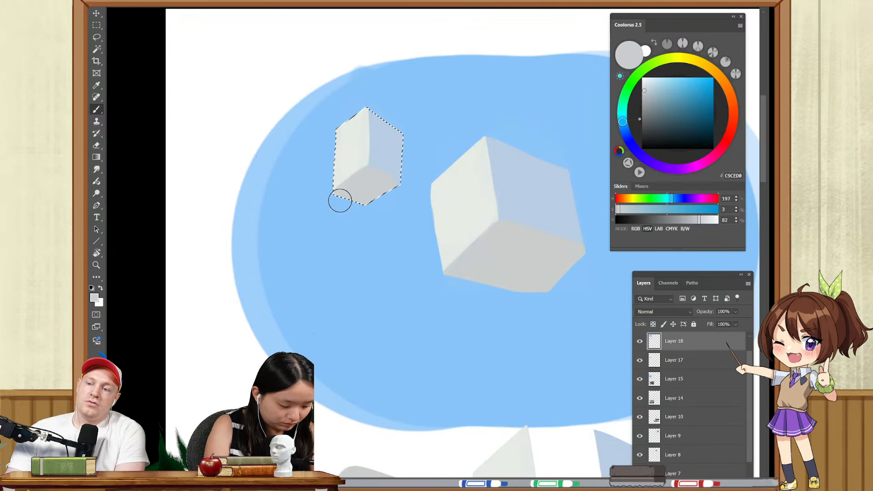
pyautogui.keyDown('alt'); pyautogui.click(391, 150); pyautogui.keyUp('alt')
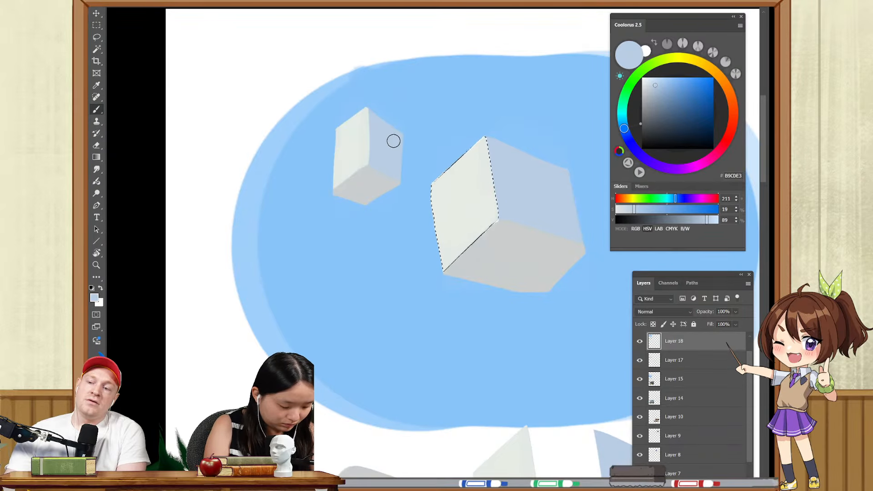
pyautogui.keyDown('alt'); pyautogui.click(334, 194); pyautogui.keyUp('alt')
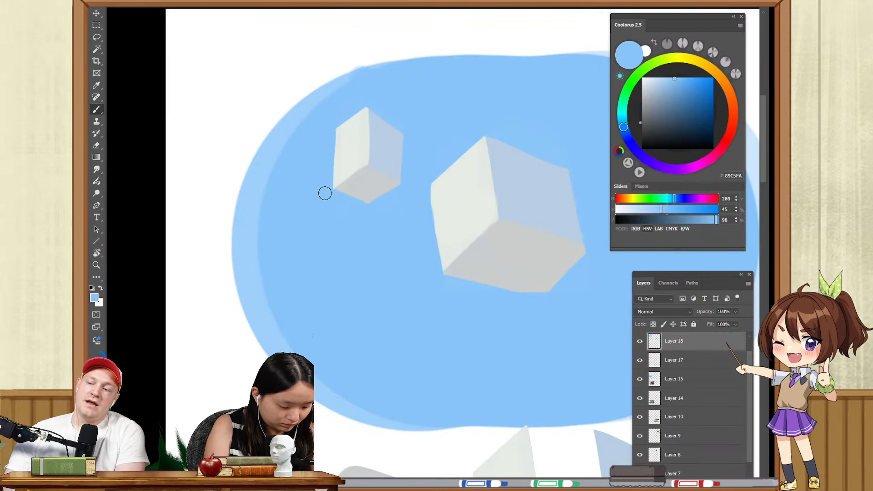
# - Paint a pale blue #B9CDE3 patch on the large cube's selected left face and trim its edges with off-white #E7ECE5
pyautogui.keyDown('alt'); pyautogui.click(521, 172); pyautogui.keyUp('alt')
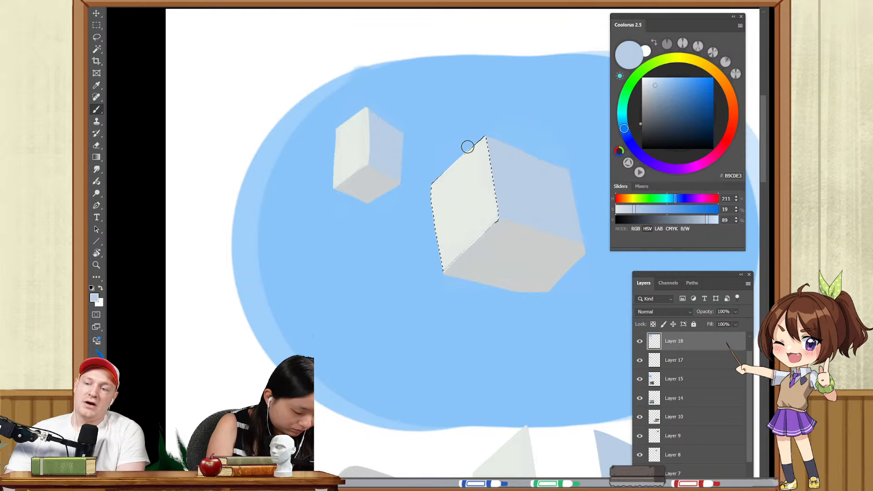
pyautogui.moveTo(456, 210); pyautogui.dragTo(459, 170)
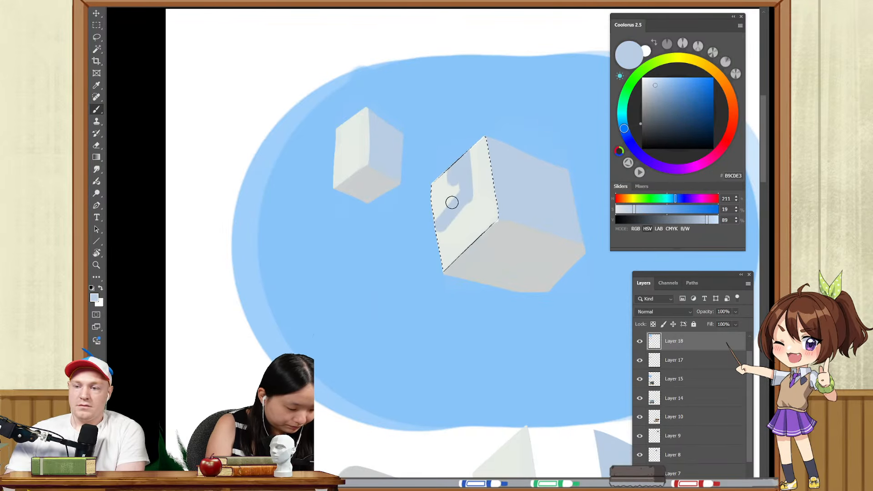
pyautogui.keyDown('alt'); pyautogui.click(453, 229); pyautogui.keyUp('alt')
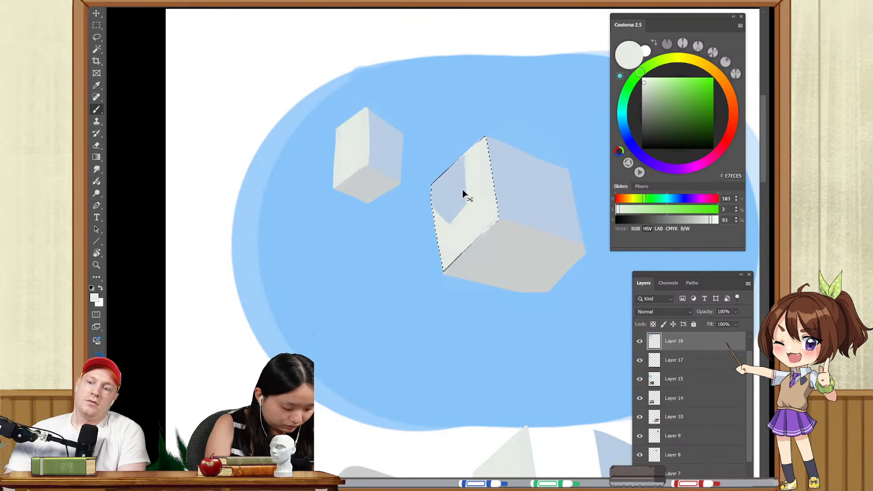
pyautogui.moveTo(468, 241); pyautogui.dragTo(432, 226)
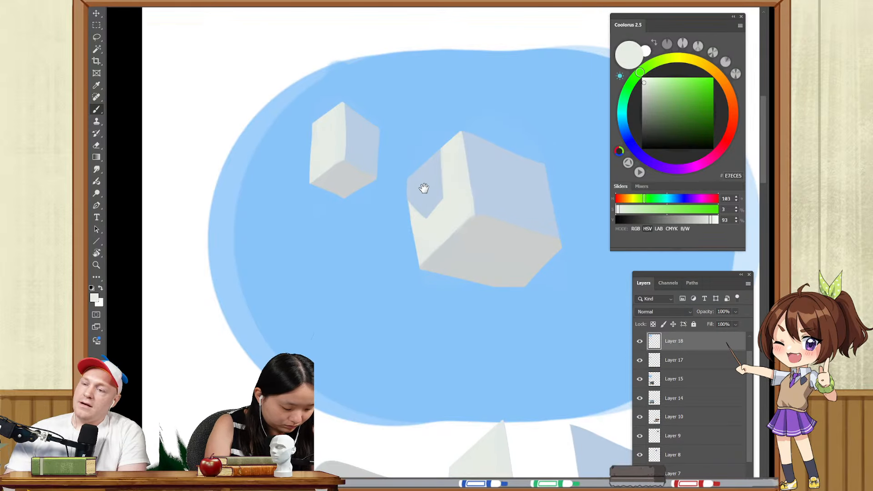
pyautogui.moveTo(432, 182)
pyautogui.mouseDown()
pyautogui.moveTo(454, 214)
pyautogui.moveTo(448, 247)
pyautogui.mouseUp()
# - Try a black arrow from the pale blue patch toward the small cube, and undo it
pyautogui.press('d')
pyautogui.keyDown('alt'); pyautogui.rightClick(446, 222); pyautogui.keyUp('alt')
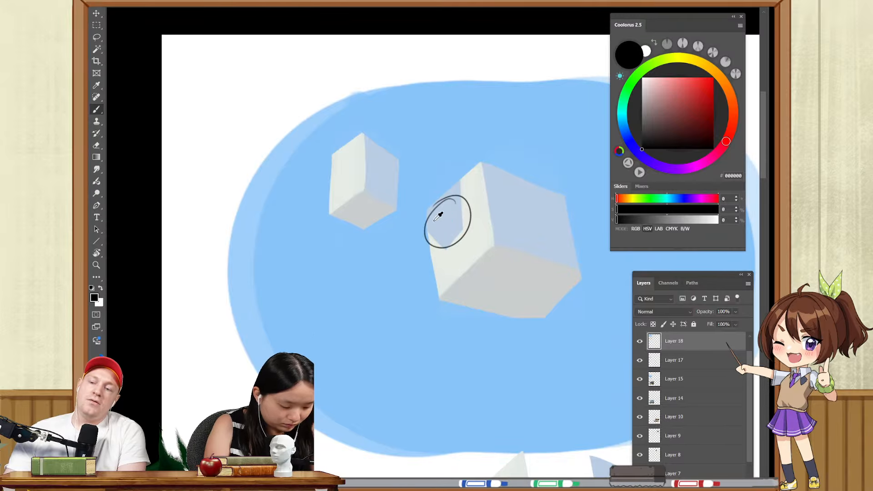
pyautogui.hotkey('ctrl', 'z')
pyautogui.hotkey('ctrl', 'z')
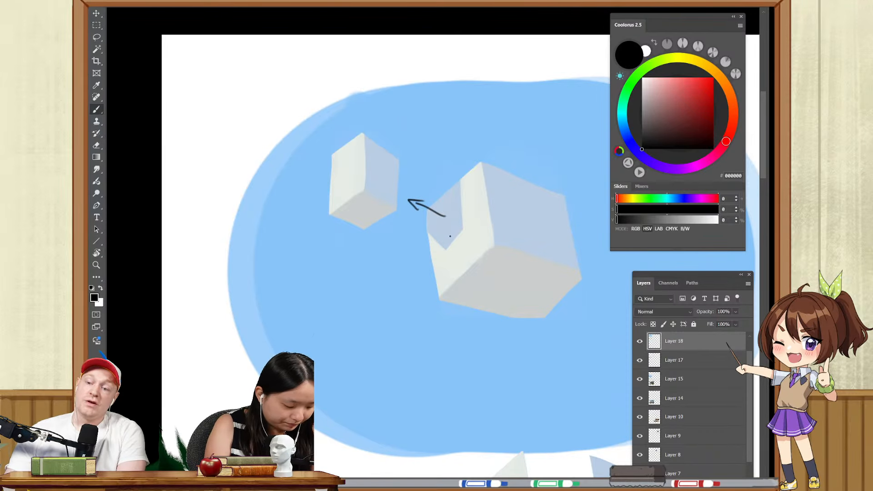
pyautogui.hotkey('ctrl', 'z')
pyautogui.hotkey('ctrl', 'z')
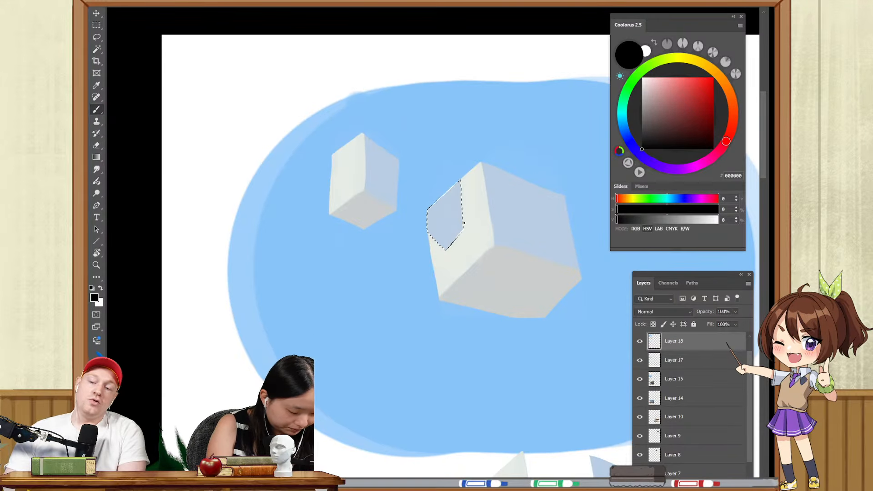
# - Place a copy of the selected pale blue patch on the white area outside the blue oval and deselect it
pyautogui.press('z')
pyautogui.moveTo(464, 212); pyautogui.dragTo(385, 327)
pyautogui.moveTo(452, 288); pyautogui.dragTo(427, 291)
pyautogui.moveTo(428, 313); pyautogui.dragTo(470, 129)
pyautogui.moveTo(459, 165); pyautogui.dragTo(331, 283)
pyautogui.hotkey('ctrl', 'z')
pyautogui.moveTo(434, 153); pyautogui.dragTo(364, 261)
pyautogui.hotkey('ctrl', 'z')
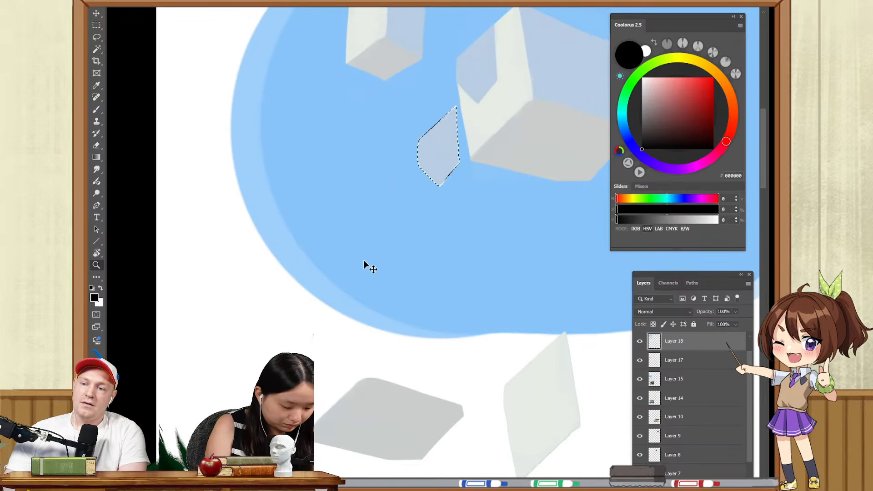
pyautogui.hotkey('ctrl', 'z')
pyautogui.moveTo(476, 70); pyautogui.dragTo(291, 357)
pyautogui.hotkey('ctrl', 'd')
# - Select the small cube's left, bottom and right faces with the Magic Wand and place a copy of each outside the blue oval
pyautogui.moveTo(382, 156); pyautogui.dragTo(399, 236)
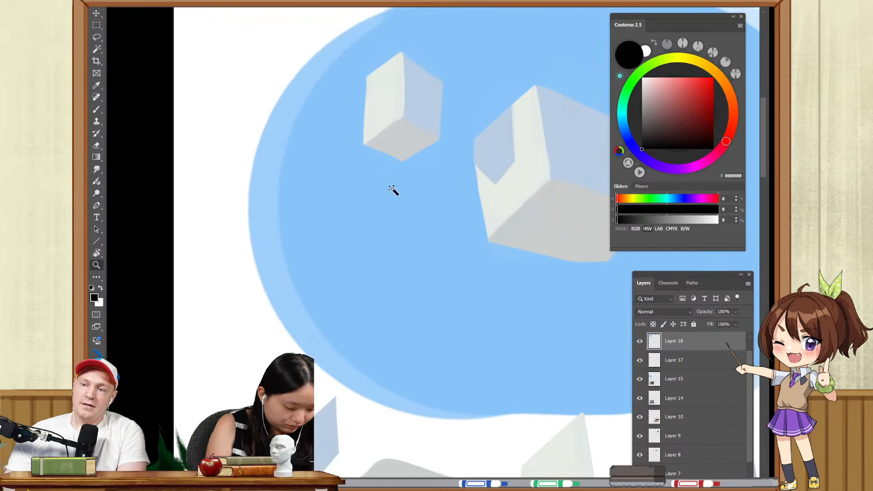
pyautogui.press('w')
pyautogui.click(392, 93)
pyautogui.moveTo(392, 92); pyautogui.dragTo(245, 377)
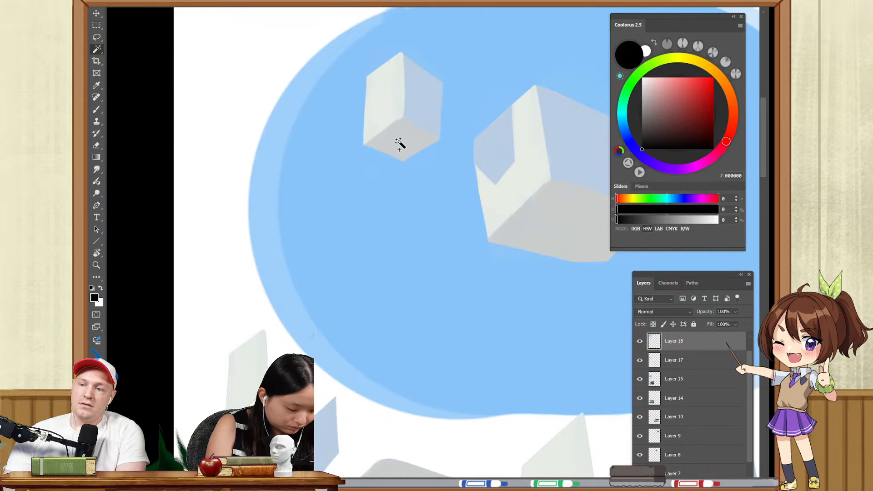
pyautogui.click(403, 143)
pyautogui.moveTo(402, 143); pyautogui.dragTo(213, 318)
pyautogui.hotkey('ctrl', 'd')
pyautogui.moveTo(354, 262); pyautogui.dragTo(420, 302)
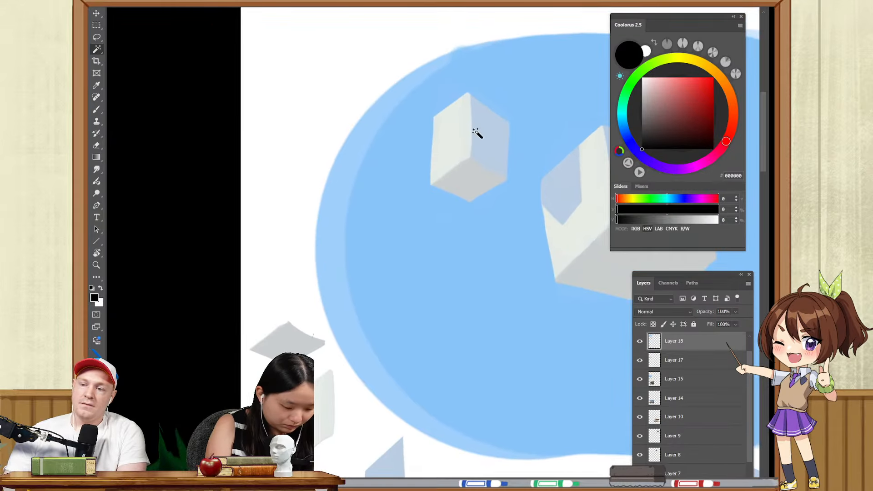
pyautogui.click(486, 137)
pyautogui.moveTo(482, 146); pyautogui.dragTo(263, 278)
pyautogui.hotkey('ctrl', 'd')
# - Try dabbing off-white #E7ECE5 over the pale blue patch on the large cube's left face, and undo the strokes
pyautogui.moveTo(455, 239)
pyautogui.mouseDown()
pyautogui.moveTo(377, 278)
pyautogui.moveTo(422, 227)
pyautogui.moveTo(481, 242)
pyautogui.moveTo(453, 245)
pyautogui.moveTo(454, 200)
pyautogui.moveTo(477, 184)
pyautogui.mouseUp()
pyautogui.press('b')
pyautogui.keyDown('alt'); pyautogui.click(477, 218); pyautogui.keyUp('alt')
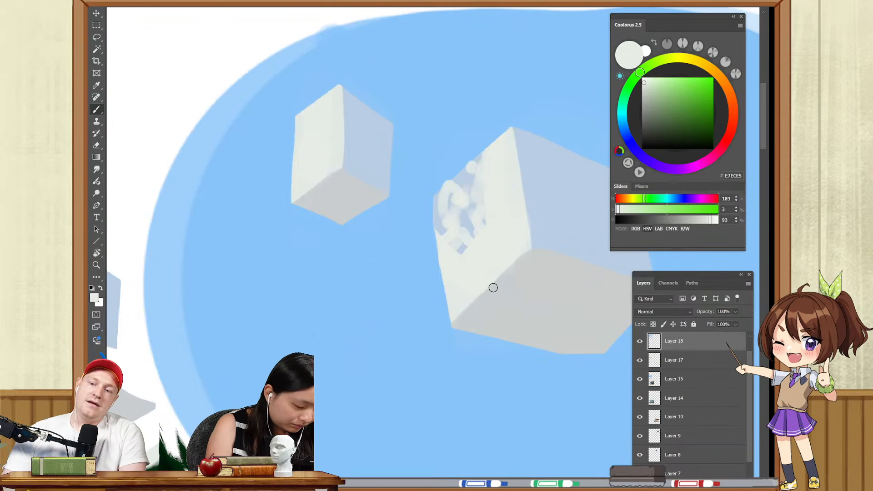
pyautogui.hotkey('ctrl', 'z')
pyautogui.hotkey('ctrl', 'z')
pyautogui.hotkey('ctrl', 'z')
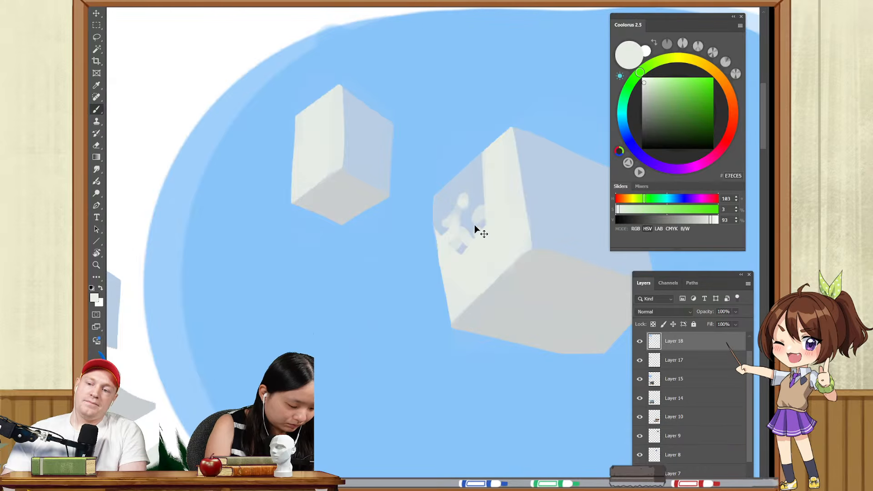
pyautogui.hotkey('ctrl', 'z')
pyautogui.hotkey('ctrl', 'z')
pyautogui.hotkey('ctrl', 'z')
pyautogui.hotkey('ctrl', 'z')
# - Blend the large cube's three inner edges softly into each other with an enlarged Smudge brush
pyautogui.press('z')
pyautogui.moveTo(487, 222)
pyautogui.mouseDown()
pyautogui.moveTo(452, 228)
pyautogui.moveTo(481, 230)
pyautogui.moveTo(462, 213)
pyautogui.moveTo(485, 228)
pyautogui.mouseUp()
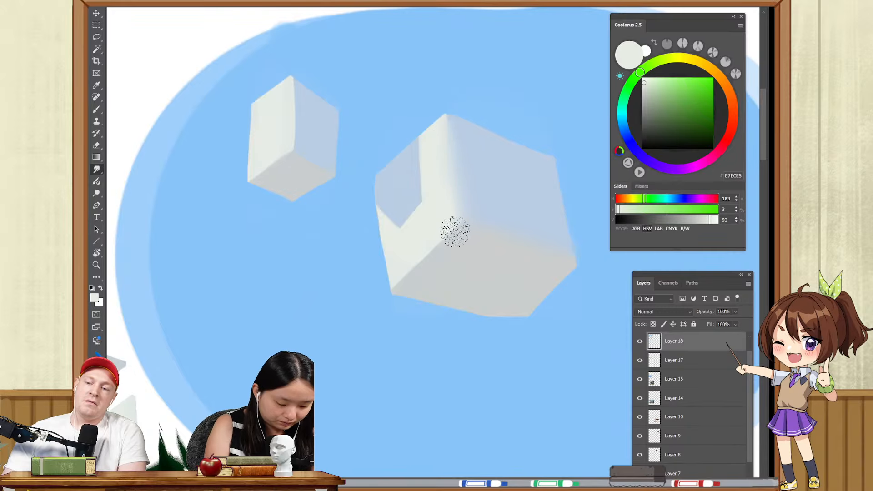
pyautogui.press(']')
pyautogui.press(']')
pyautogui.press(']')
pyautogui.press(']')
pyautogui.moveTo(451, 237)
pyautogui.mouseDown()
pyautogui.moveTo(418, 265)
pyautogui.moveTo(486, 205)
pyautogui.mouseUp()
# - Round off the large cube's outer corners by painting over them with the sampled sky blue #89C5FA
pyautogui.press('e')
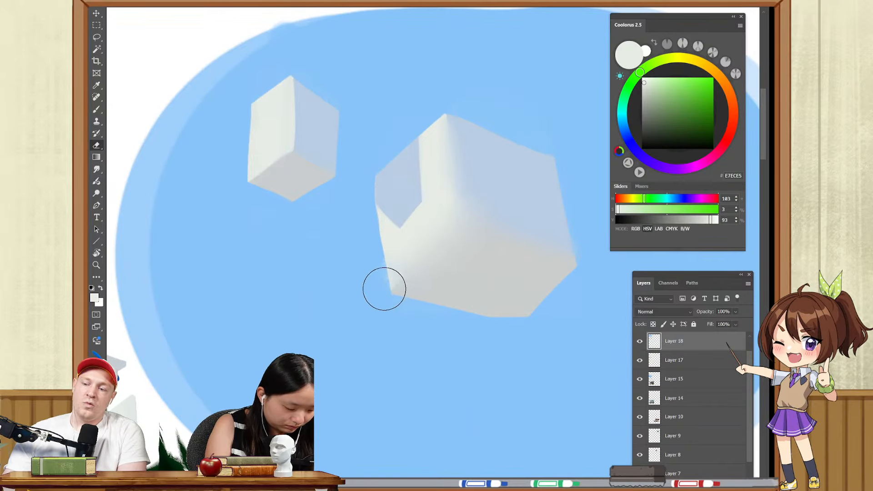
pyautogui.keyDown('alt'); pyautogui.rightClick(381, 298); pyautogui.keyUp('alt')
pyautogui.press('b')
pyautogui.keyDown('alt'); pyautogui.click(381, 283); pyautogui.keyUp('alt')
pyautogui.moveTo(386, 276); pyautogui.dragTo(409, 303)
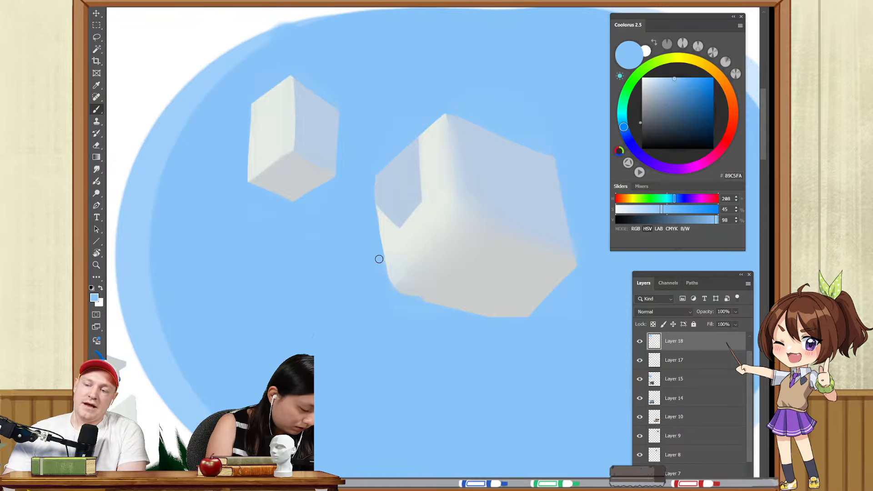
pyautogui.moveTo(465, 257); pyautogui.dragTo(415, 249)
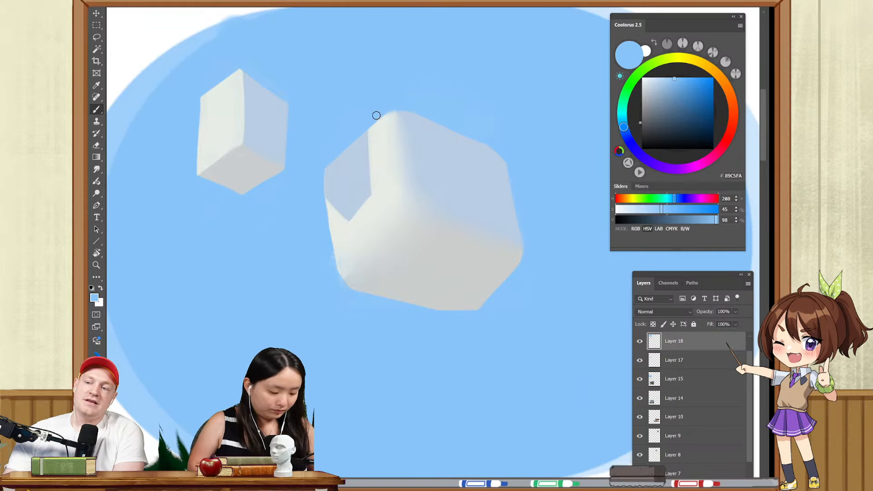
# - Soften the large cube's top and right outer edges into the sky with the Smudge tool
pyautogui.press('r')
pyautogui.moveTo(399, 125)
pyautogui.mouseDown()
pyautogui.moveTo(418, 177)
pyautogui.moveTo(410, 151)
pyautogui.moveTo(448, 154)
pyautogui.moveTo(483, 216)
pyautogui.moveTo(500, 189)
pyautogui.mouseUp()
pyautogui.press('b')
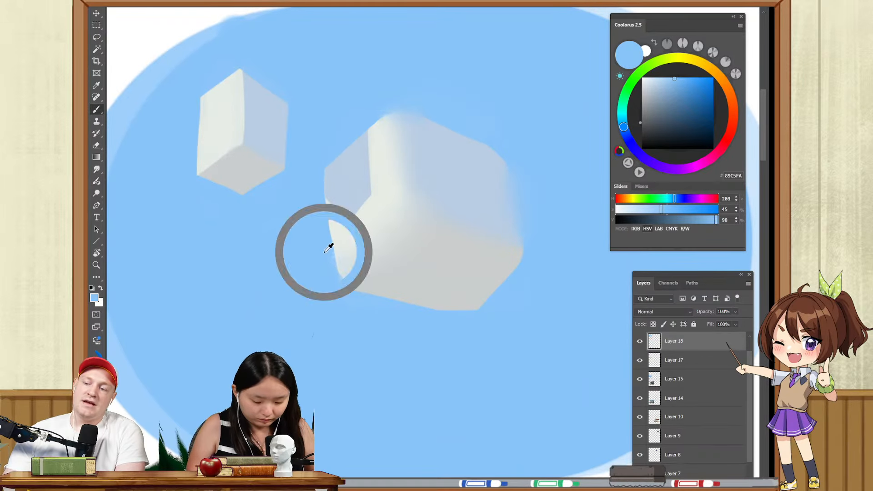
# - Smudge the small cube's inner and outer edges and round its lower corners with sky blue #89C5FA
pyautogui.moveTo(349, 248); pyautogui.dragTo(444, 304)
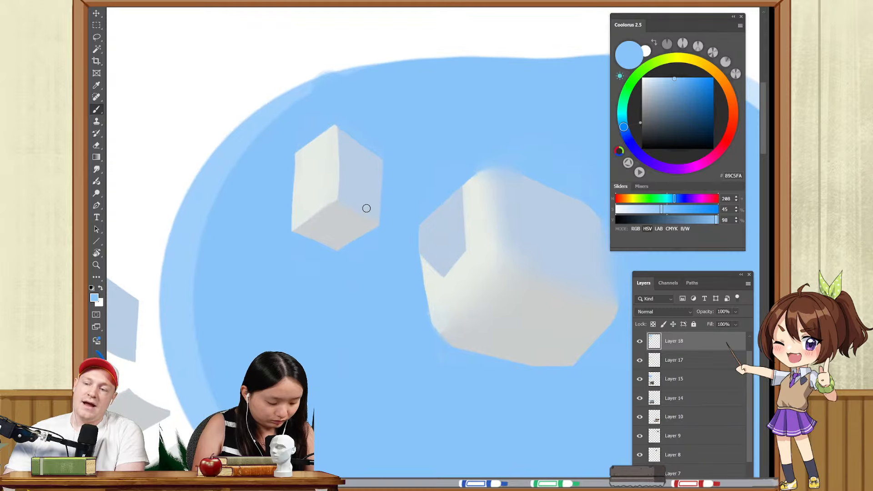
pyautogui.press('r')
pyautogui.moveTo(367, 219)
pyautogui.mouseDown()
pyautogui.moveTo(337, 185)
pyautogui.moveTo(338, 194)
pyautogui.moveTo(335, 142)
pyautogui.moveTo(327, 200)
pyautogui.moveTo(312, 214)
pyautogui.moveTo(349, 179)
pyautogui.mouseUp()
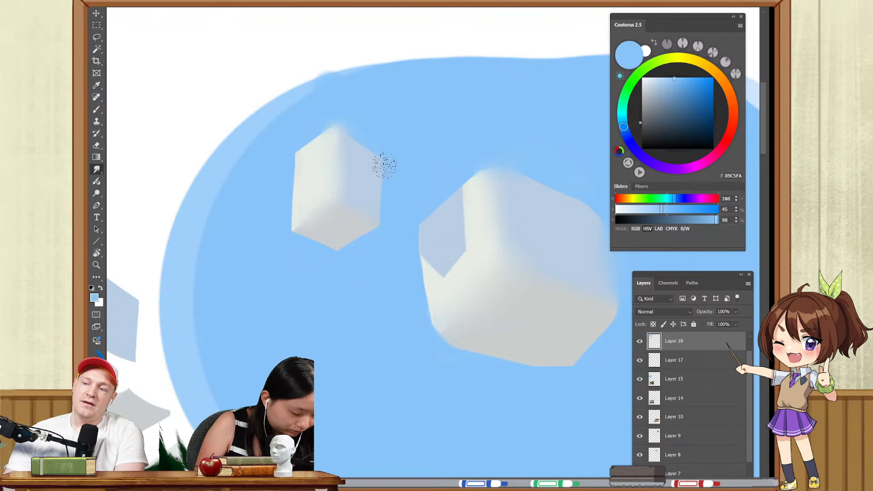
pyautogui.press('e')
pyautogui.press('b')
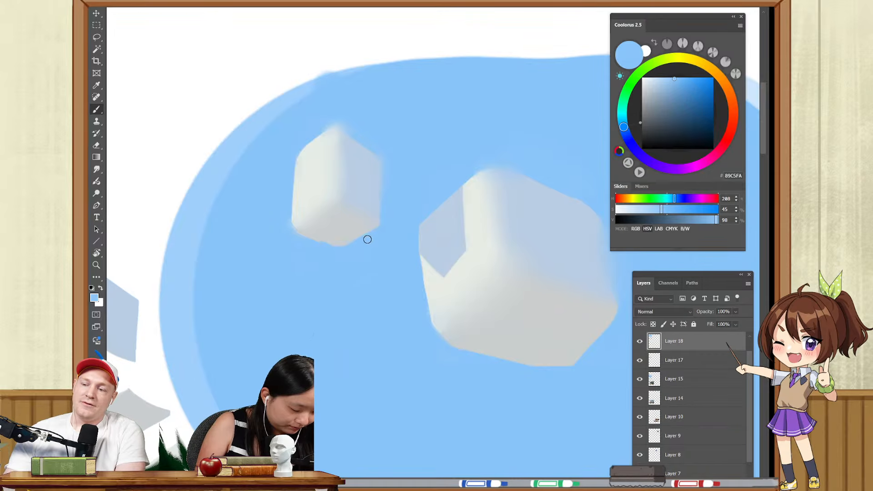
pyautogui.moveTo(407, 262); pyautogui.dragTo(347, 228)
pyautogui.moveTo(439, 248); pyautogui.dragTo(421, 253)
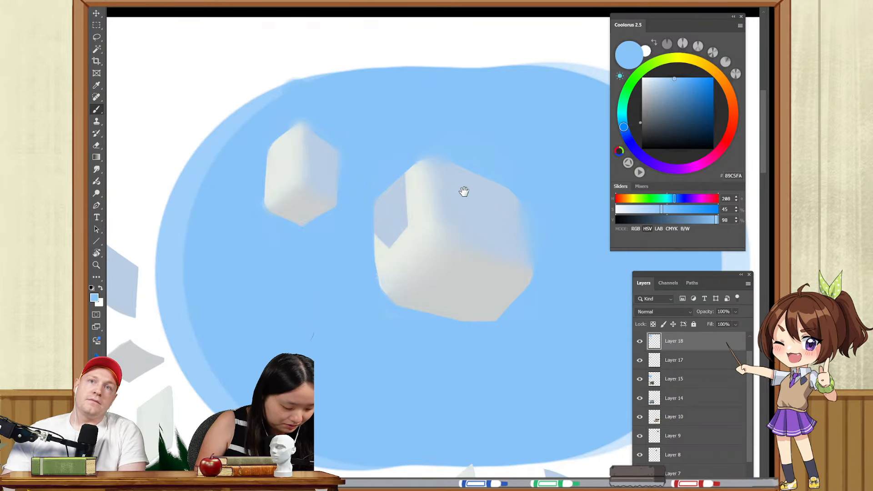
pyautogui.moveTo(463, 192); pyautogui.dragTo(457, 208)
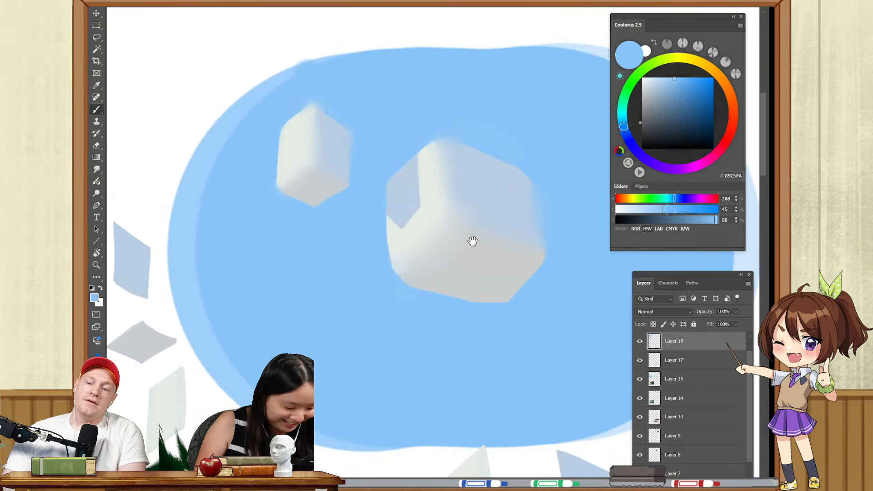
# - Sample gray #CACECE from the large cube's bottom face and paint a bulge protruding below it
pyautogui.moveTo(472, 240); pyautogui.dragTo(471, 230)
pyautogui.moveTo(457, 284); pyautogui.dragTo(431, 287)
pyautogui.keyDown('alt'); pyautogui.click(469, 259); pyautogui.keyUp('alt')
pyautogui.hotkey('ctrl', 'z')
pyautogui.moveTo(472, 258)
pyautogui.mouseDown()
pyautogui.moveTo(423, 287)
pyautogui.moveTo(478, 285)
pyautogui.moveTo(431, 288)
pyautogui.moveTo(466, 298)
pyautogui.moveTo(483, 285)
pyautogui.moveTo(460, 297)
pyautogui.mouseUp()
pyautogui.hotkey('ctrl', 'z')
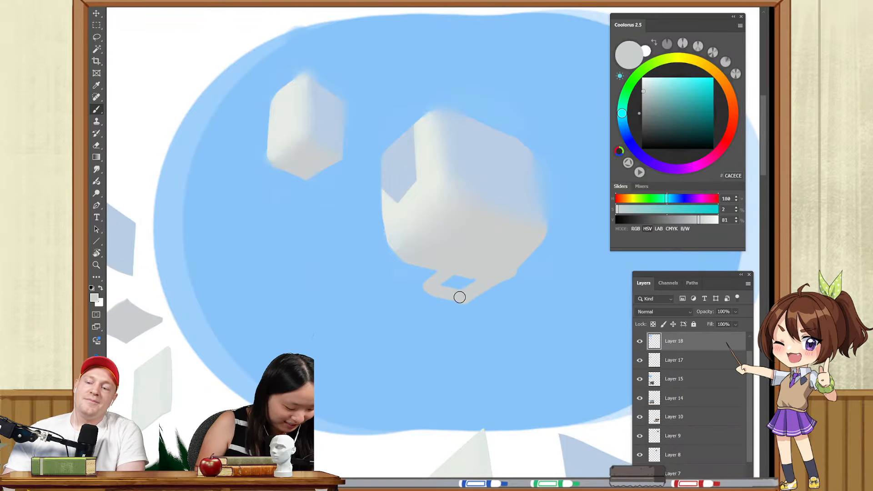
# - Select the sky with the Magic Wand and paint an off-white #E7ECE5 side plane on the left of the gray bulge
pyautogui.keyDown('alt'); pyautogui.click(393, 209); pyautogui.keyUp('alt')
pyautogui.press('w')
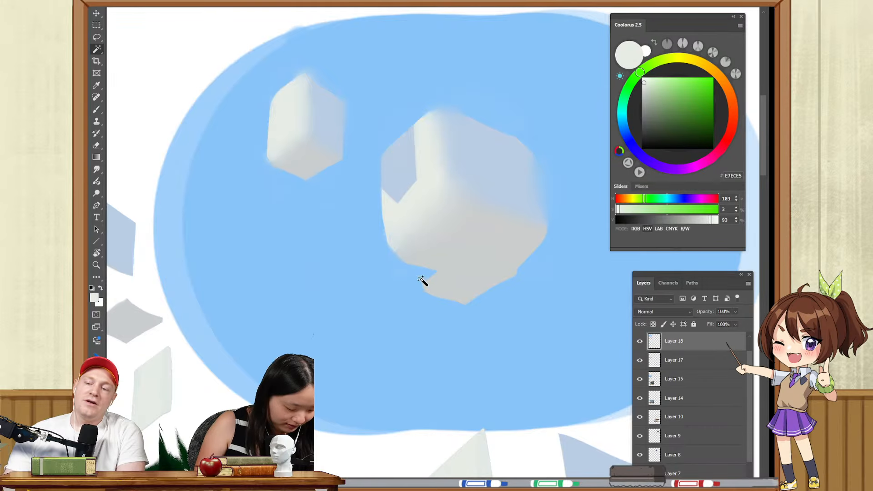
pyautogui.click(421, 278)
pyautogui.press('b')
pyautogui.moveTo(425, 266); pyautogui.dragTo(431, 282)
pyautogui.hotkey('ctrl', 'd')
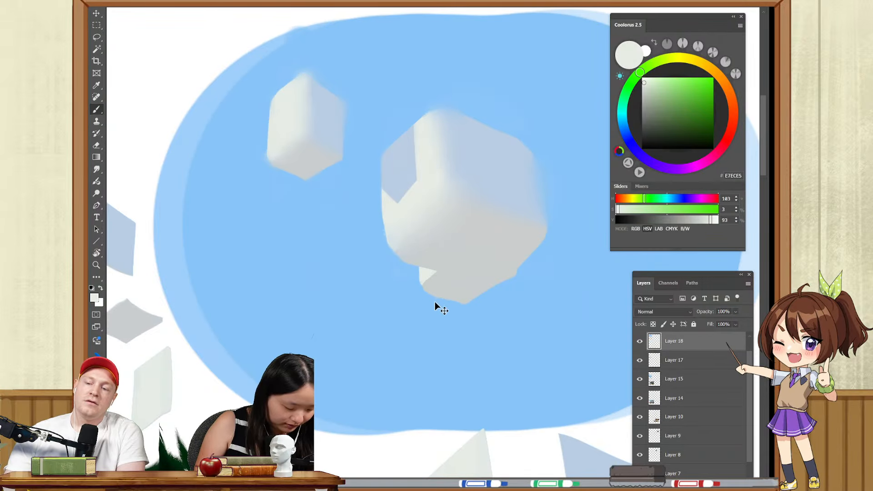
pyautogui.moveTo(502, 255); pyautogui.dragTo(447, 251)
pyautogui.press('z')
pyautogui.moveTo(370, 290); pyautogui.dragTo(402, 292)
pyautogui.moveTo(402, 292)
pyautogui.mouseDown()
pyautogui.moveTo(470, 263)
pyautogui.moveTo(386, 257)
pyautogui.mouseUp()
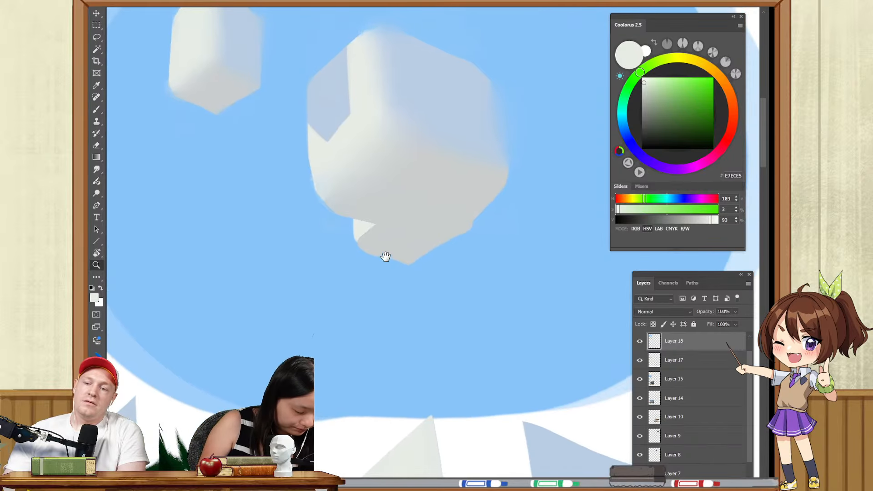
# - Paint a small cube at the large cube's lower right with a sampled gray bottom face and blue-gray #B9CDE3 sides
pyautogui.press('b')
pyautogui.keyDown('alt'); pyautogui.click(464, 204); pyautogui.keyUp('alt')
pyautogui.moveTo(475, 253)
pyautogui.mouseDown()
pyautogui.moveTo(518, 226)
pyautogui.moveTo(548, 241)
pyautogui.moveTo(483, 257)
pyautogui.moveTo(513, 264)
pyautogui.moveTo(552, 243)
pyautogui.moveTo(496, 253)
pyautogui.mouseUp()
pyautogui.moveTo(515, 203)
pyautogui.mouseDown()
pyautogui.moveTo(509, 184)
pyautogui.moveTo(477, 225)
pyautogui.moveTo(478, 242)
pyautogui.moveTo(500, 215)
pyautogui.moveTo(506, 222)
pyautogui.moveTo(509, 207)
pyautogui.moveTo(508, 224)
pyautogui.moveTo(531, 202)
pyautogui.moveTo(492, 211)
pyautogui.moveTo(507, 218)
pyautogui.moveTo(509, 233)
pyautogui.moveTo(499, 236)
pyautogui.moveTo(487, 212)
pyautogui.mouseUp()
pyautogui.hotkey('ctrl', 'z')
pyautogui.keyDown('alt'); pyautogui.click(489, 142); pyautogui.keyUp('alt')
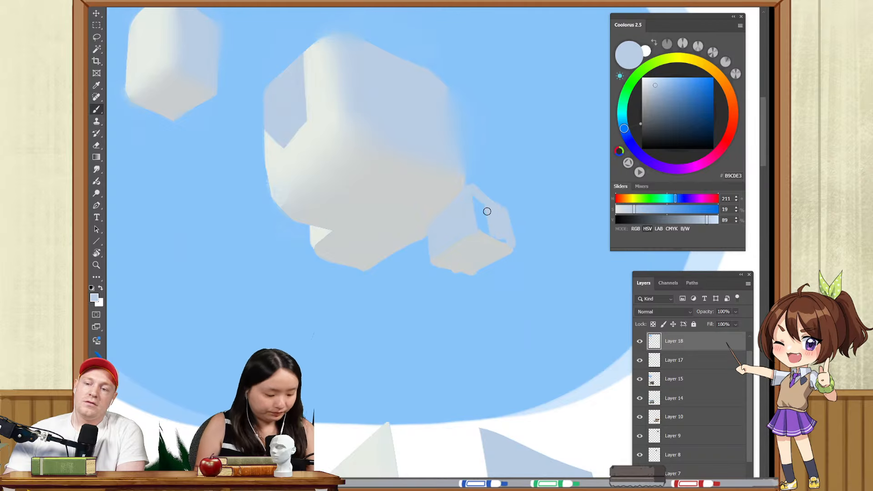
pyautogui.keyDown('alt'); pyautogui.click(416, 210); pyautogui.keyUp('alt')
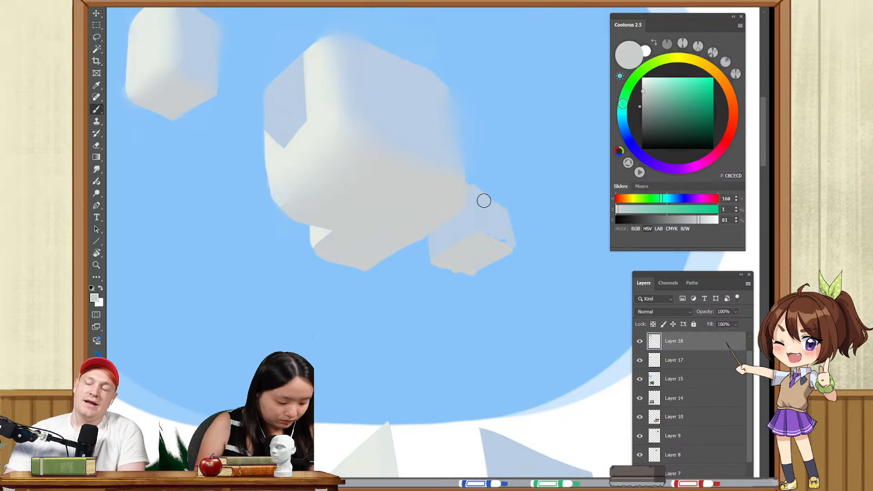
pyautogui.moveTo(479, 166); pyautogui.dragTo(477, 243)
pyautogui.keyDown('alt'); pyautogui.click(462, 240); pyautogui.keyUp('alt')
# - Paint a tiny cube silhouette in blue-gray #B8CDE3 to the upper right of the large cube and trim it with sky blue #89C5FA
pyautogui.keyDown('alt'); pyautogui.click(477, 225); pyautogui.keyUp('alt')
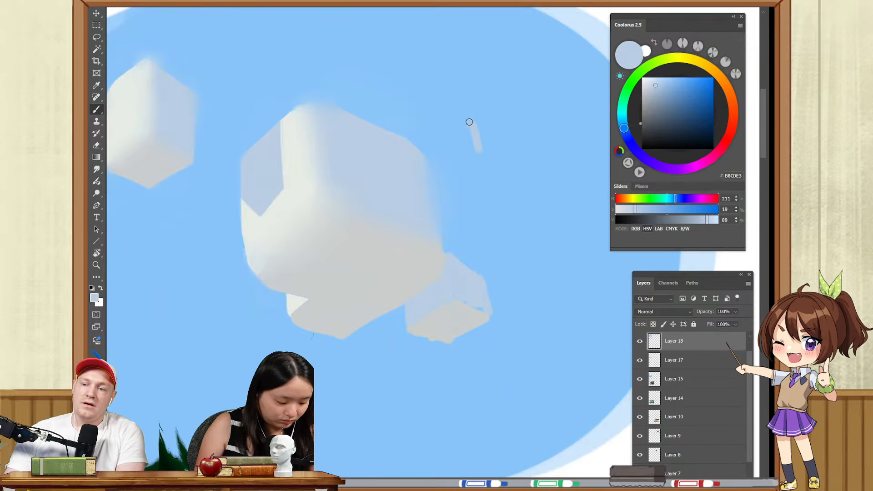
pyautogui.moveTo(469, 122)
pyautogui.mouseDown()
pyautogui.moveTo(490, 107)
pyautogui.moveTo(486, 136)
pyautogui.mouseUp()
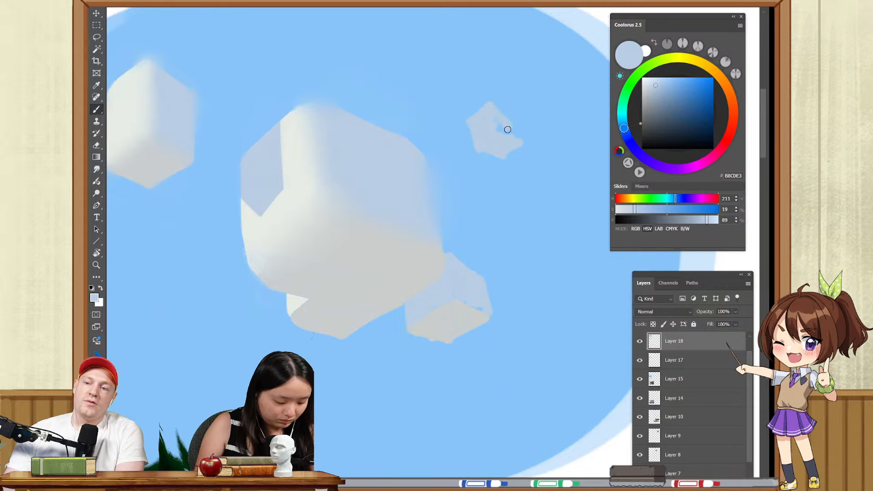
pyautogui.keyDown('alt'); pyautogui.click(526, 158); pyautogui.keyUp('alt')
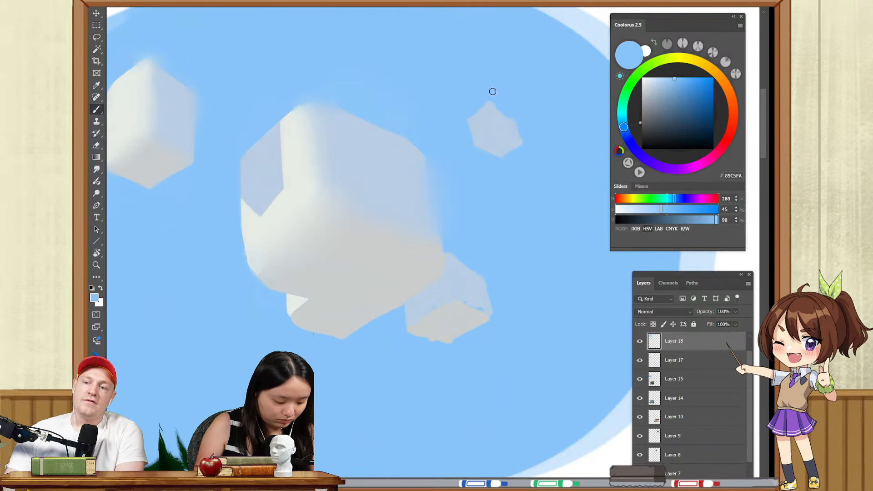
# - Select the tiny silhouette with the Magic Wand and paint its off-white left plane and gray #CBCECD bottom plane
pyautogui.press('w')
pyautogui.click(487, 120)
pyautogui.press('b')
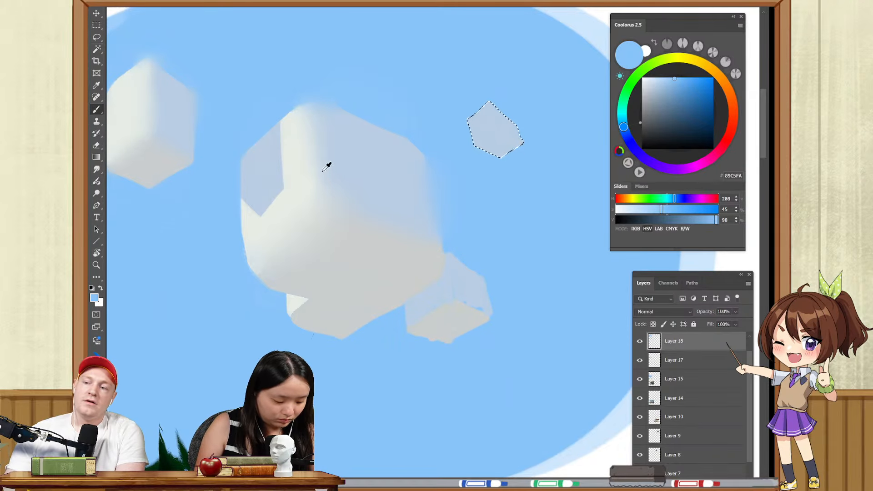
pyautogui.keyDown('alt'); pyautogui.click(364, 181); pyautogui.keyUp('alt')
pyautogui.moveTo(472, 125)
pyautogui.mouseDown()
pyautogui.moveTo(467, 106)
pyautogui.moveTo(470, 134)
pyautogui.moveTo(490, 121)
pyautogui.mouseUp()
pyautogui.keyDown('alt'); pyautogui.click(405, 230); pyautogui.keyUp('alt')
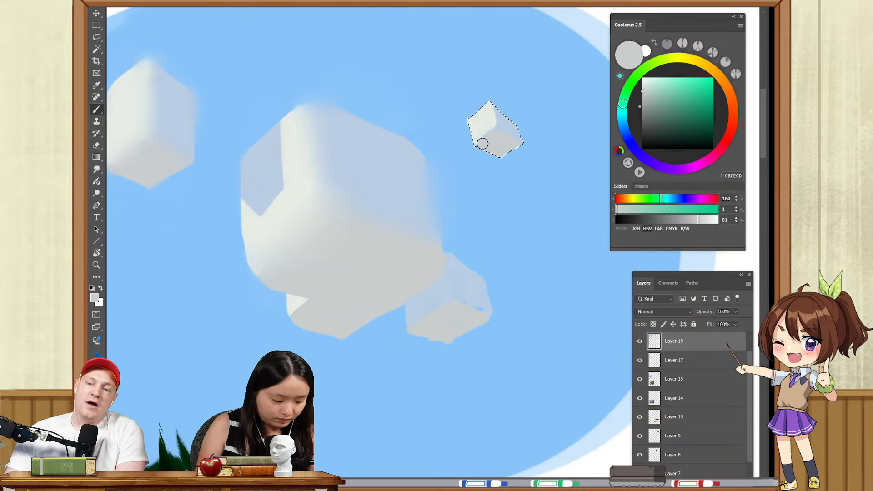
pyautogui.hotkey('ctrl', 'd')
# - Smudge the tiny cube's inner edges and round its corners with sky blue #89C5FA
pyautogui.press('z')
pyautogui.moveTo(486, 170); pyautogui.dragTo(451, 195)
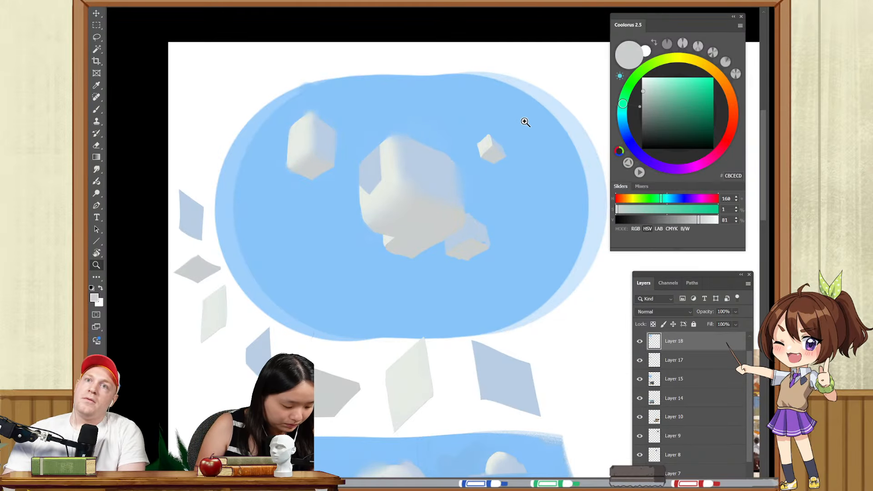
pyautogui.click(494, 146)
pyautogui.press('r')
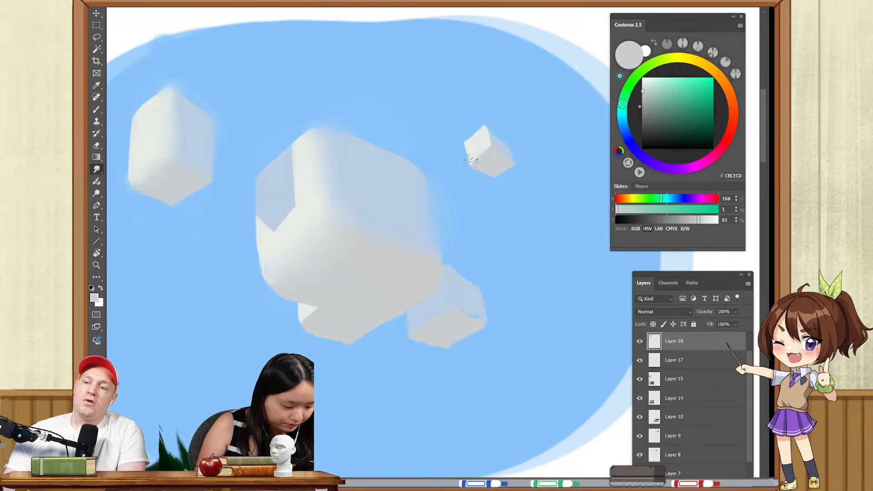
pyautogui.press('b')
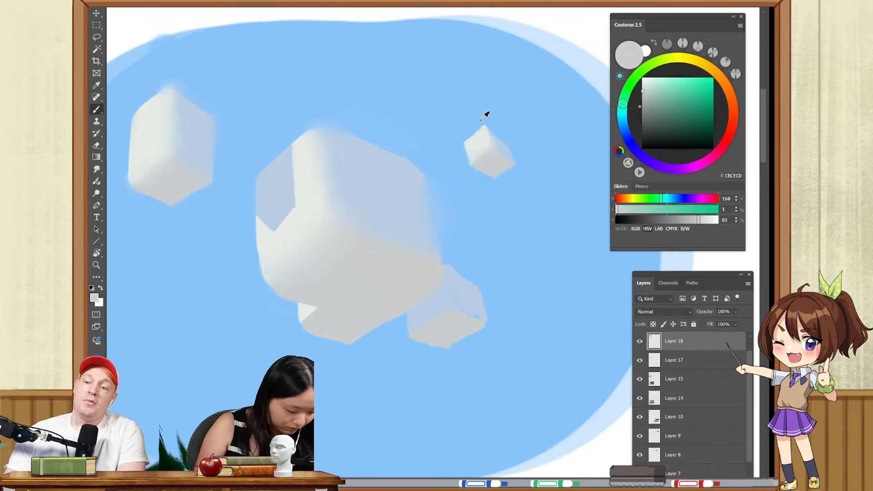
pyautogui.keyDown('alt'); pyautogui.click(486, 125); pyautogui.keyUp('alt')
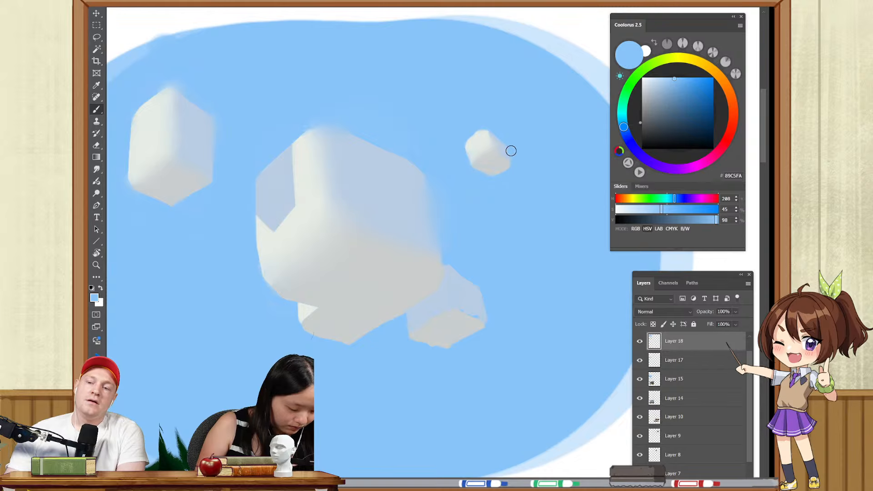
pyautogui.keyDown('alt'); pyautogui.click(479, 138); pyautogui.keyUp('alt')
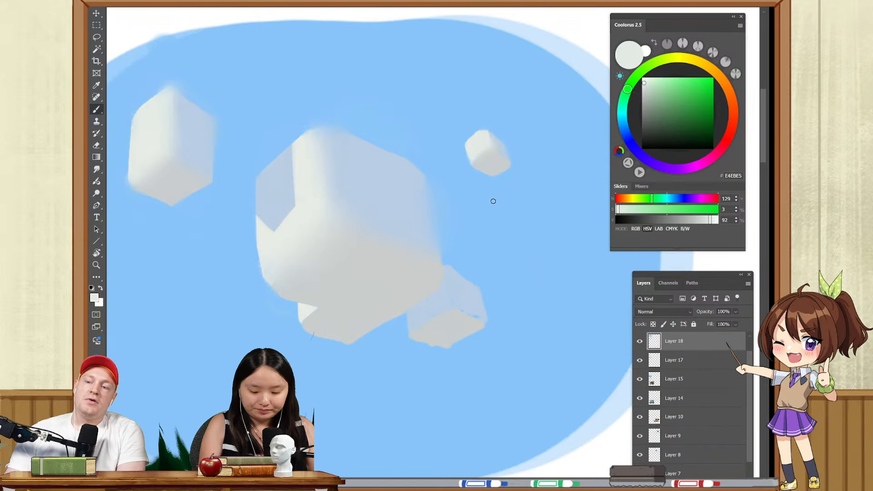
# - Lasso the tiny rounded cube and place a copy of it below the large cube
pyautogui.moveTo(459, 205); pyautogui.dragTo(484, 188)
pyautogui.press('l')
pyautogui.moveTo(527, 112); pyautogui.dragTo(530, 111)
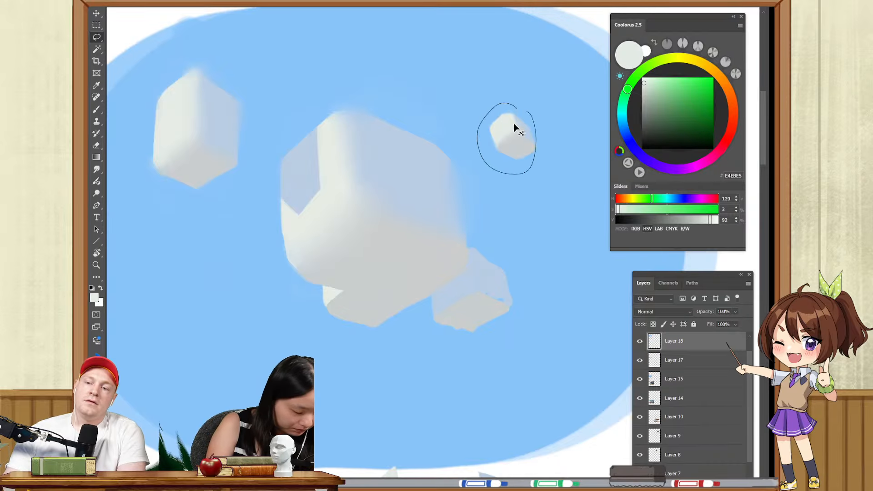
pyautogui.moveTo(518, 140)
pyautogui.mouseDown()
pyautogui.moveTo(429, 118)
pyautogui.moveTo(475, 112)
pyautogui.moveTo(501, 76)
pyautogui.moveTo(515, 76)
pyautogui.moveTo(295, 387)
pyautogui.moveTo(323, 361)
pyautogui.moveTo(371, 364)
pyautogui.mouseUp()
pyautogui.hotkey('ctrl', 'd')
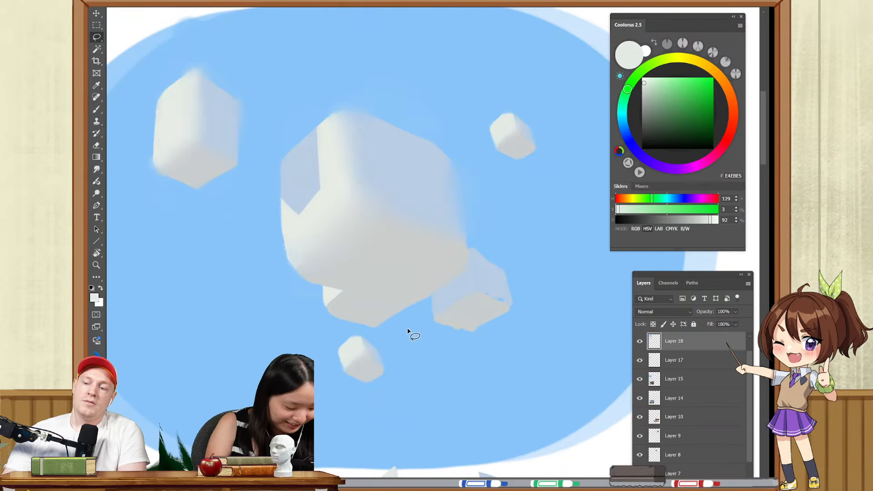
# - Lift the lower cube copy onto its own layer, scale it down and merge it back into Layer 18
pyautogui.press('z')
pyautogui.moveTo(440, 255)
pyautogui.mouseDown()
pyautogui.moveTo(423, 264)
pyautogui.moveTo(482, 271)
pyautogui.moveTo(487, 232)
pyautogui.mouseUp()
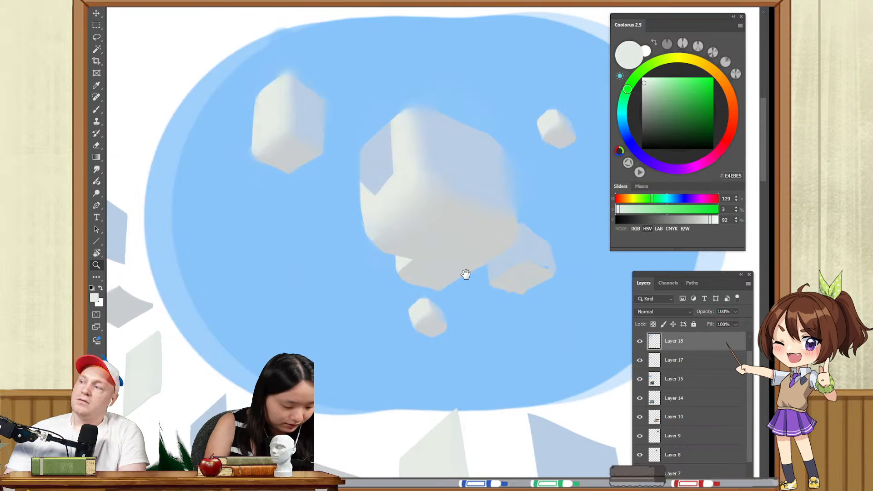
pyautogui.press('b')
pyautogui.keyDown('alt'); pyautogui.click(434, 337); pyautogui.keyUp('alt')
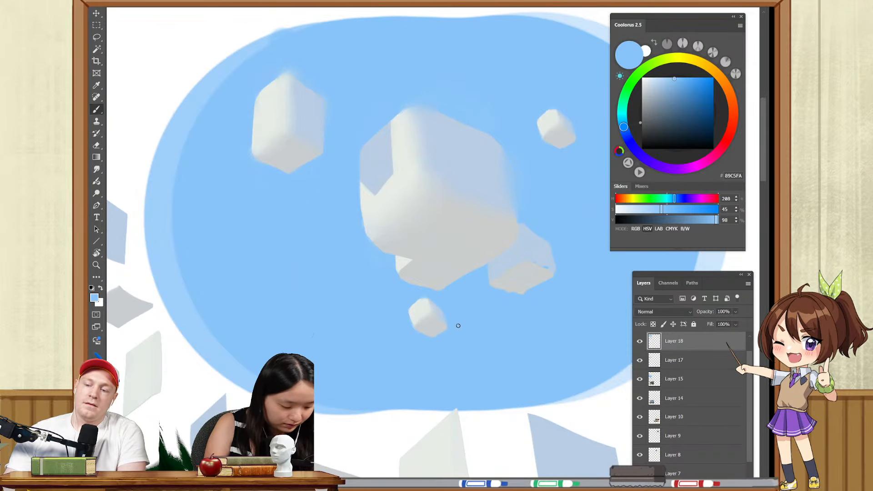
pyautogui.scroll(3, 425, 320)
pyautogui.press('l')
pyautogui.moveTo(420, 242)
pyautogui.mouseDown()
pyautogui.moveTo(341, 343)
pyautogui.moveTo(508, 327)
pyautogui.moveTo(416, 244)
pyautogui.mouseUp()
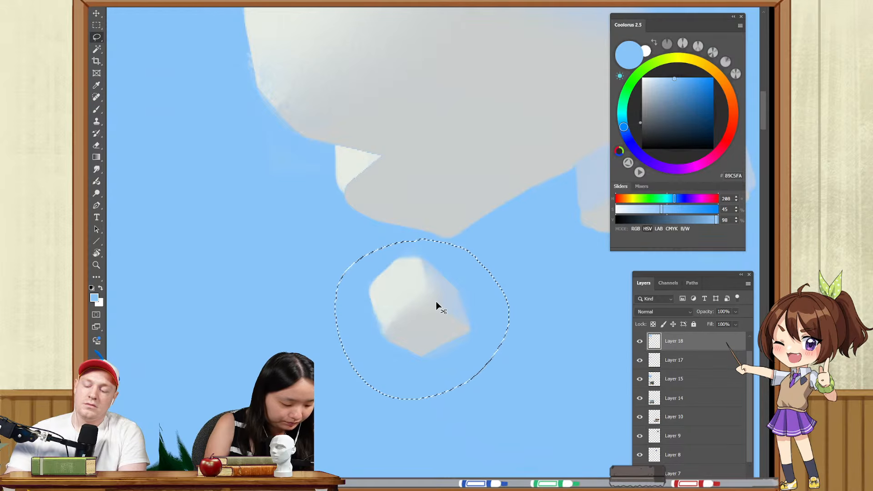
pyautogui.hotkey('ctrl', 'j')
pyautogui.hotkey('ctrl', 't')
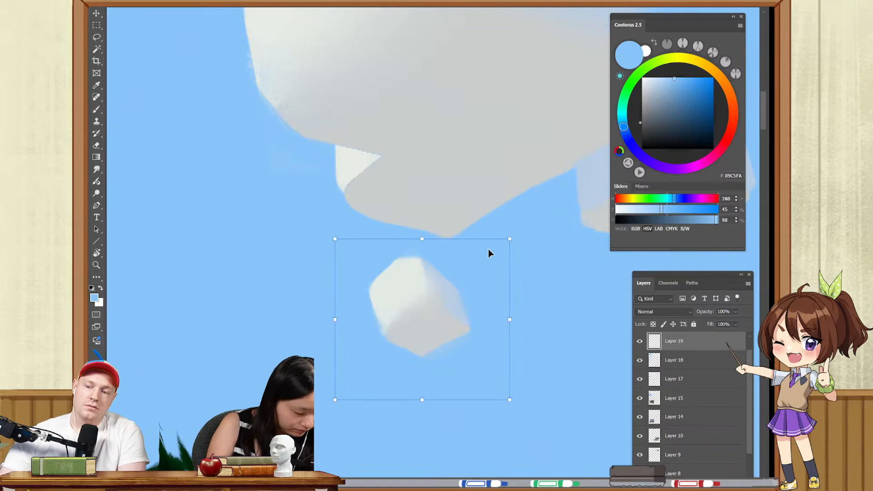
pyautogui.moveTo(489, 254); pyautogui.dragTo(460, 277)
pyautogui.press('Return')
pyautogui.press('z')
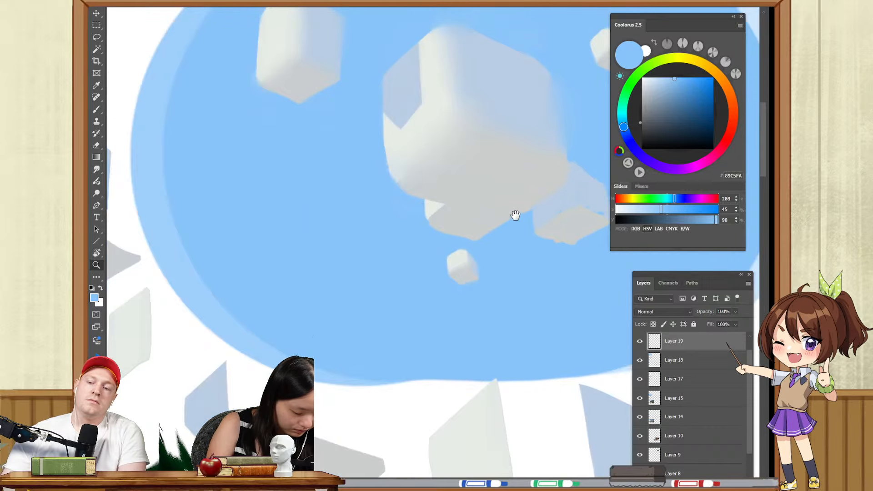
pyautogui.moveTo(515, 215); pyautogui.dragTo(439, 272)
pyautogui.hotkey('ctrl', 'e')
pyautogui.moveTo(498, 233); pyautogui.dragTo(476, 248)
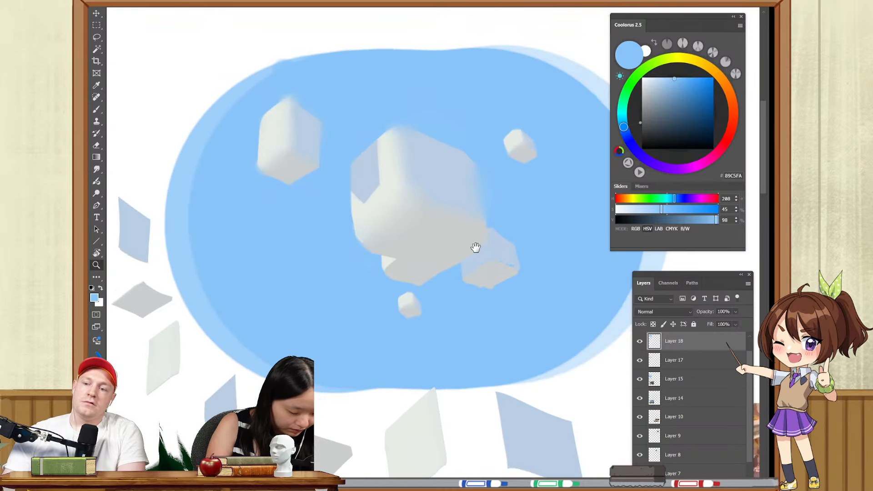
# - Outline the edges of the large cube's right face with black brush strokes, and undo them all
pyautogui.click(482, 213)
pyautogui.press('b')
pyautogui.moveTo(403, 233)
pyautogui.mouseDown()
pyautogui.moveTo(464, 236)
pyautogui.moveTo(450, 258)
pyautogui.moveTo(479, 233)
pyautogui.moveTo(463, 228)
pyautogui.mouseUp()
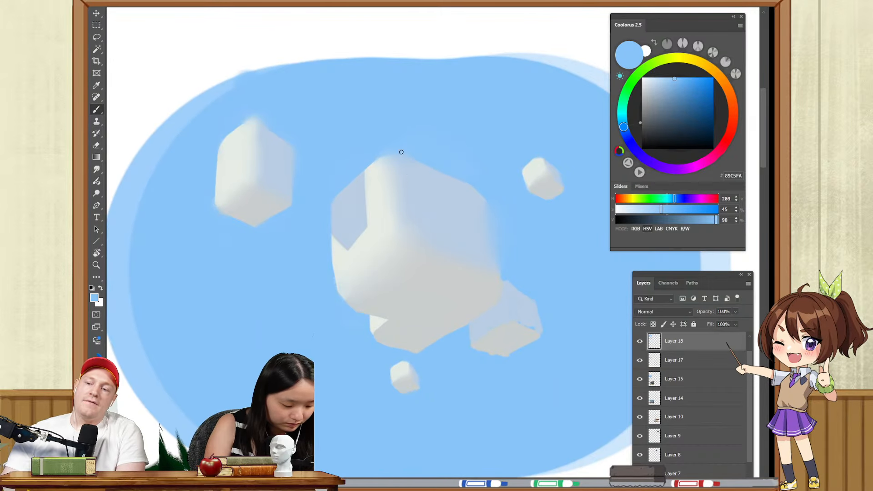
pyautogui.hotkey('ctrl', 'z')
pyautogui.moveTo(401, 152); pyautogui.dragTo(408, 244)
pyautogui.press('d')
pyautogui.moveTo(408, 237); pyautogui.dragTo(495, 280)
pyautogui.moveTo(498, 286)
pyautogui.mouseDown()
pyautogui.moveTo(474, 195)
pyautogui.moveTo(410, 152)
pyautogui.moveTo(478, 200)
pyautogui.mouseUp()
pyautogui.hotkey('ctrl', 'z')
pyautogui.hotkey('ctrl', 'z')
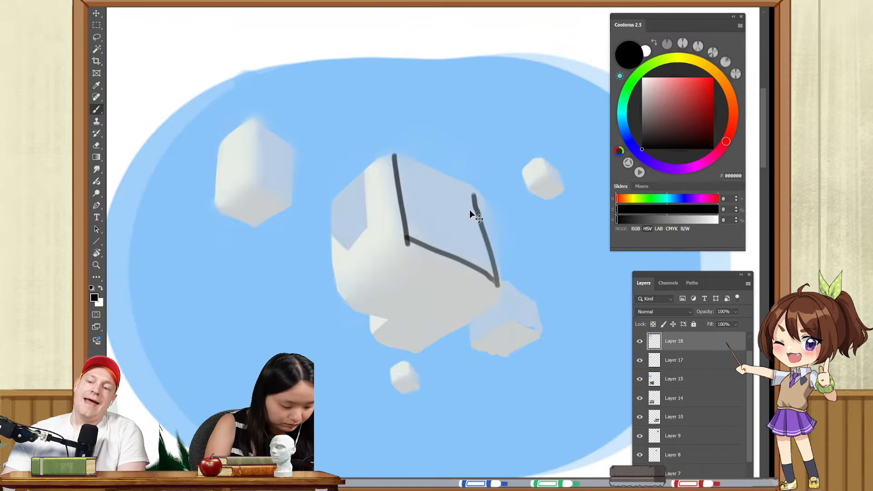
pyautogui.hotkey('ctrl', 'z')
pyautogui.hotkey('ctrl', 'z')
pyautogui.hotkey('ctrl', 'z')
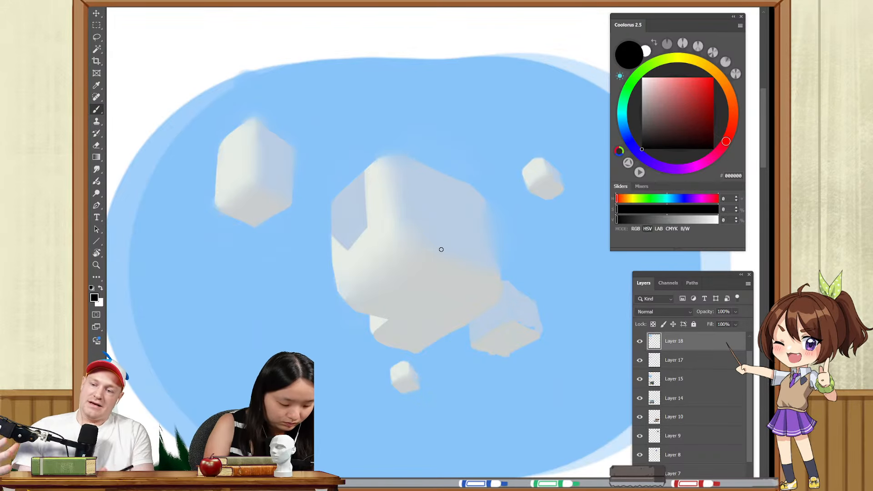
# - Fill the gap in the side of the lower-right small cube with blue-gray #B8CDE3
pyautogui.press('r')
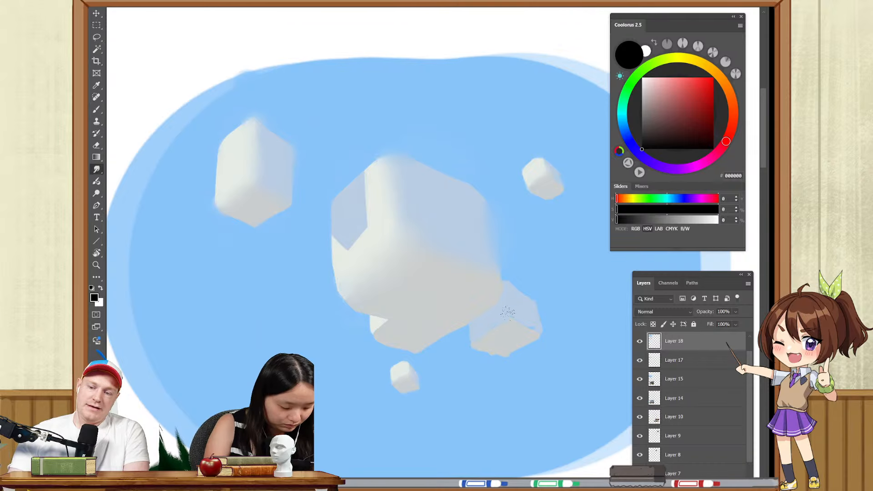
pyautogui.press('b')
pyautogui.keyDown('alt'); pyautogui.click(527, 324); pyautogui.keyUp('alt')
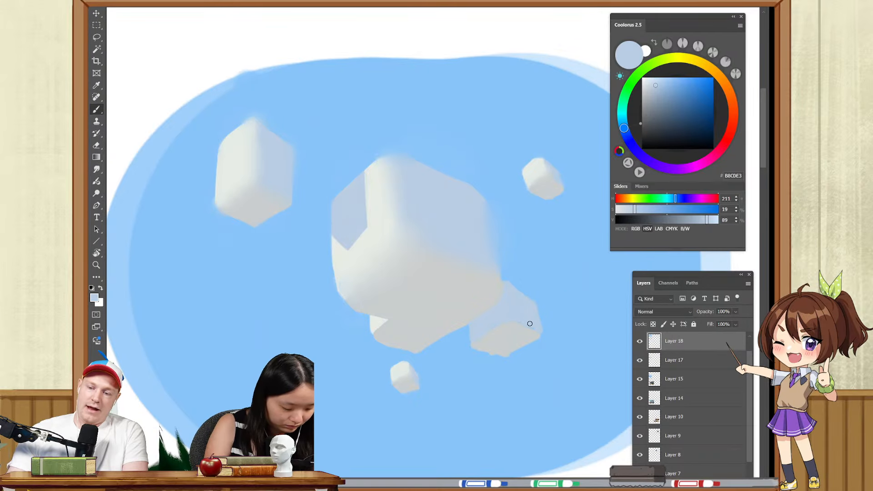
# - Paint a light-source dot beside the large cube in yellow #FFDF5B, and lighten it with #FFF3C3 and white #FFFFFF
pyautogui.moveTo(506, 235); pyautogui.dragTo(498, 272)
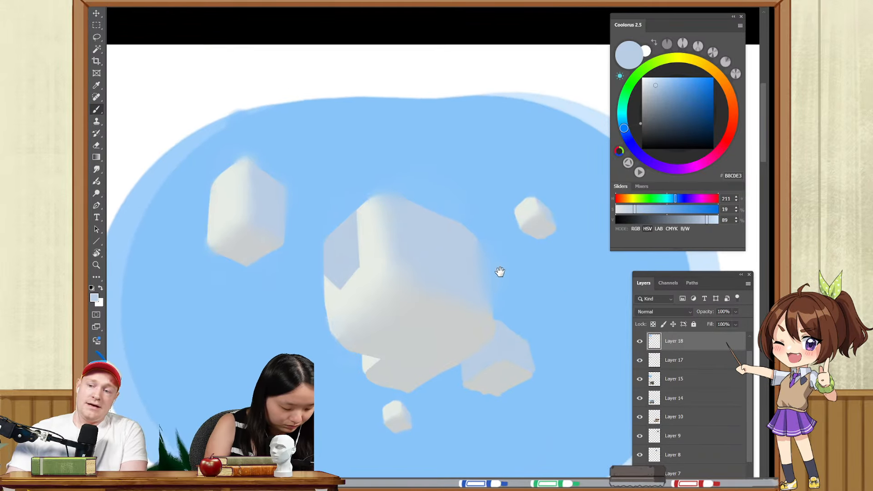
pyautogui.moveTo(456, 195); pyautogui.dragTo(555, 150)
pyautogui.click(700, 62)
pyautogui.click(688, 77)
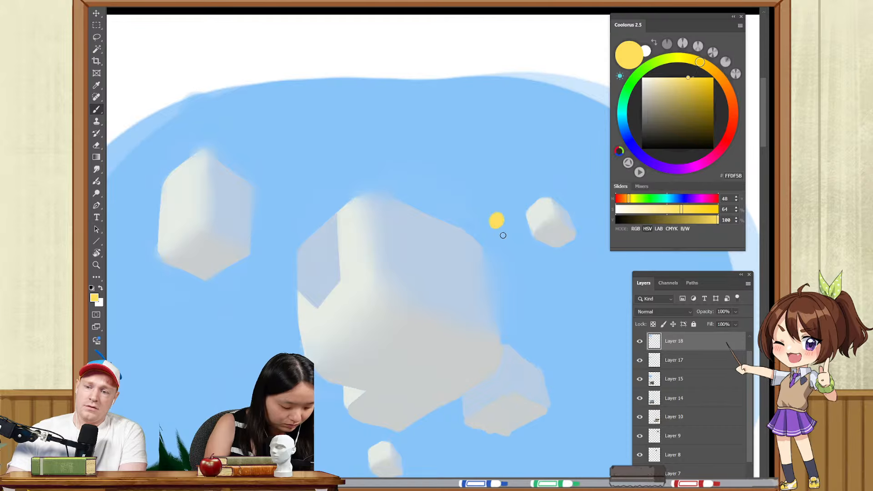
pyautogui.click(659, 77)
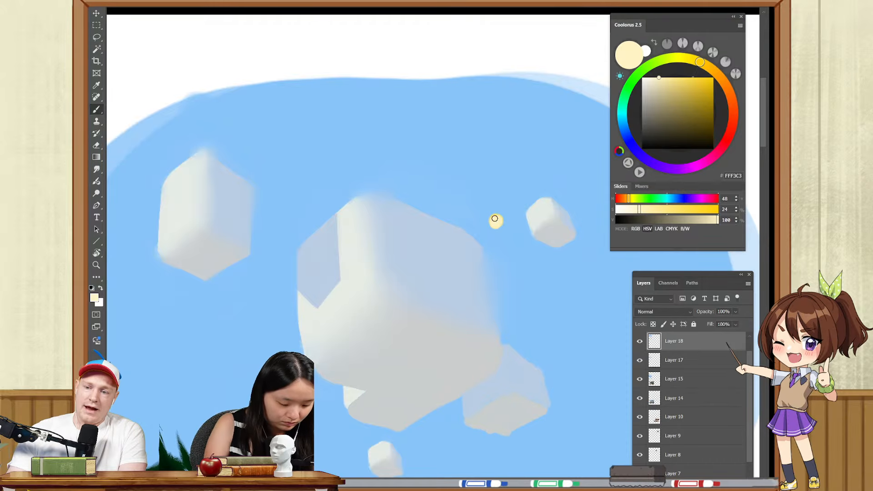
pyautogui.click(642, 78)
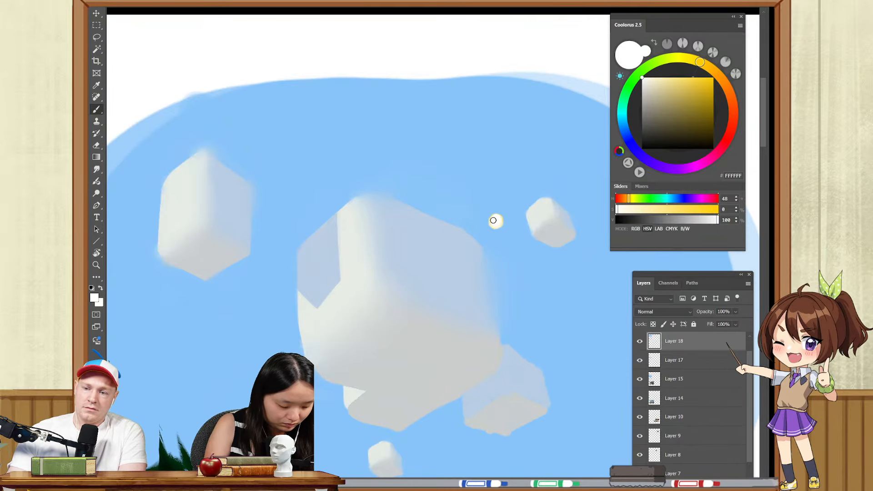
# - Select the large cube's blue-gray right face with the Magic Wand and choose pale yellow #FCF8AD as the paint color
pyautogui.scroll(1, 462, 251)
pyautogui.press('w')
pyautogui.click(458, 257)
pyautogui.press('b')
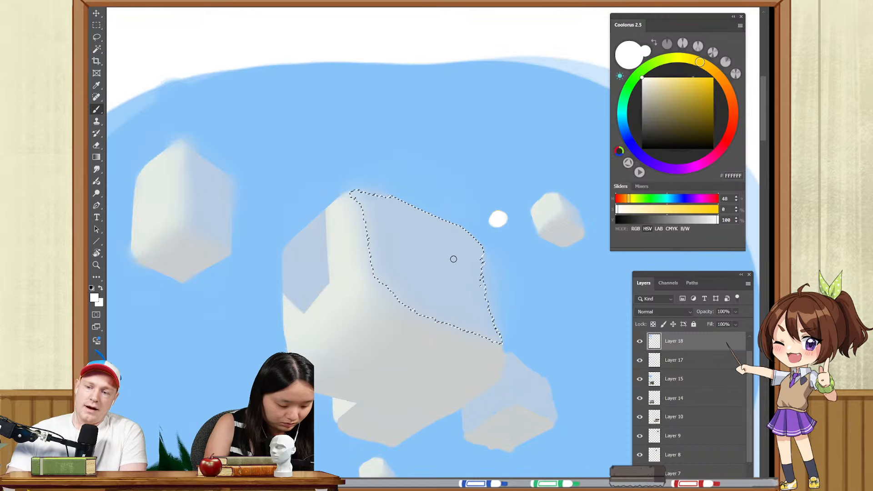
pyautogui.keyDown('alt'); pyautogui.click(455, 259); pyautogui.keyUp('alt')
pyautogui.click(683, 58)
pyautogui.click(665, 78)
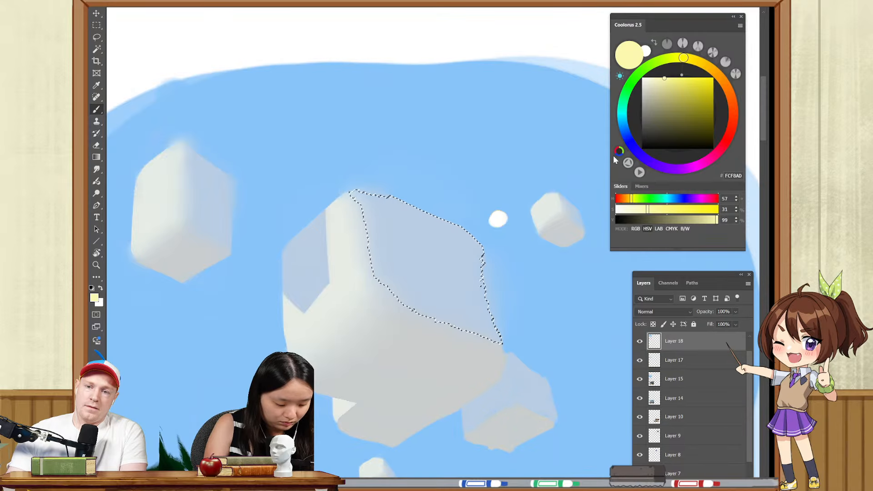
pyautogui.moveTo(466, 257)
pyautogui.mouseDown()
pyautogui.moveTo(466, 285)
pyautogui.moveTo(481, 281)
pyautogui.mouseUp()
pyautogui.hotkey('ctrl', 'z')
pyautogui.press('[')
pyautogui.press('[')
pyautogui.press('[')
pyautogui.press('[')
pyautogui.press('[')
pyautogui.hotkey('ctrl', 'z')
# - Switch to the 175 px soft brush, paint a pale yellow glow on the large cube's right face and clear the selection
pyautogui.rightClick(464, 266)
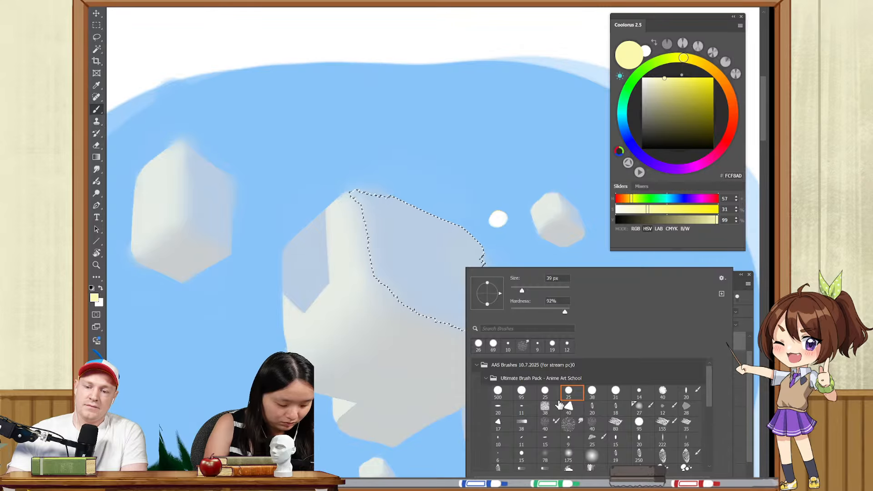
pyautogui.click(569, 455)
pyautogui.moveTo(439, 262)
pyautogui.mouseDown()
pyautogui.moveTo(458, 267)
pyautogui.moveTo(417, 288)
pyautogui.moveTo(460, 273)
pyautogui.mouseUp()
pyautogui.hotkey('ctrl', 'd')
pyautogui.hotkey('ctrl', 'z')
pyautogui.hotkey('ctrl', 'z')
pyautogui.click(449, 271)
pyautogui.hotkey('ctrl', 'd')
pyautogui.click(441, 263)
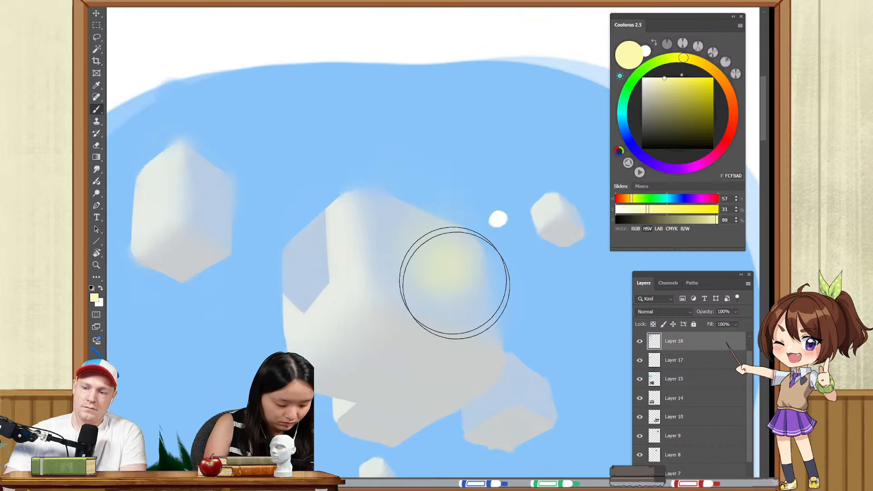
pyautogui.hotkey('ctrl', 'z')
# - Paint a pale yellow arrow from the white light dot to the glow on the cube, and undo it
pyautogui.moveTo(519, 250)
pyautogui.keyDown('ctrl'); pyautogui.mouseDown()
pyautogui.moveTo(485, 268)
pyautogui.moveTo(535, 238)
pyautogui.moveTo(404, 276)
pyautogui.moveTo(498, 252)
pyautogui.moveTo(473, 283)
pyautogui.mouseUp(); pyautogui.keyUp('ctrl')
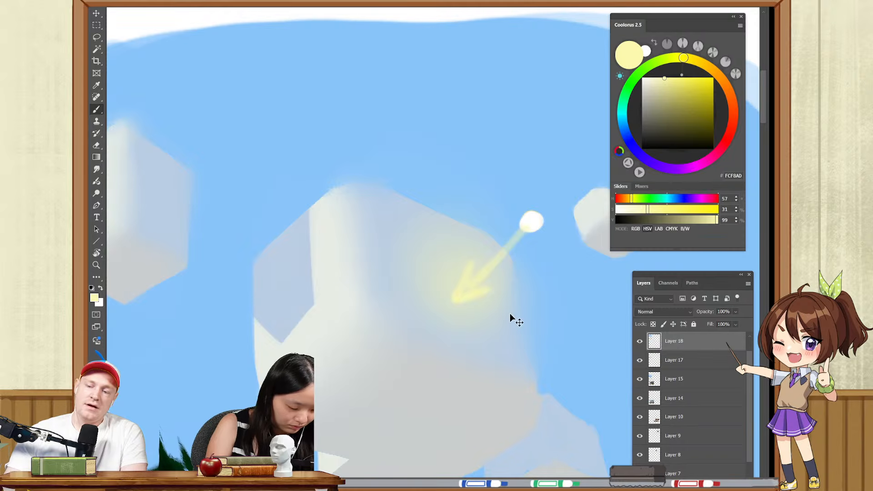
pyautogui.hotkey('ctrl', 'z')
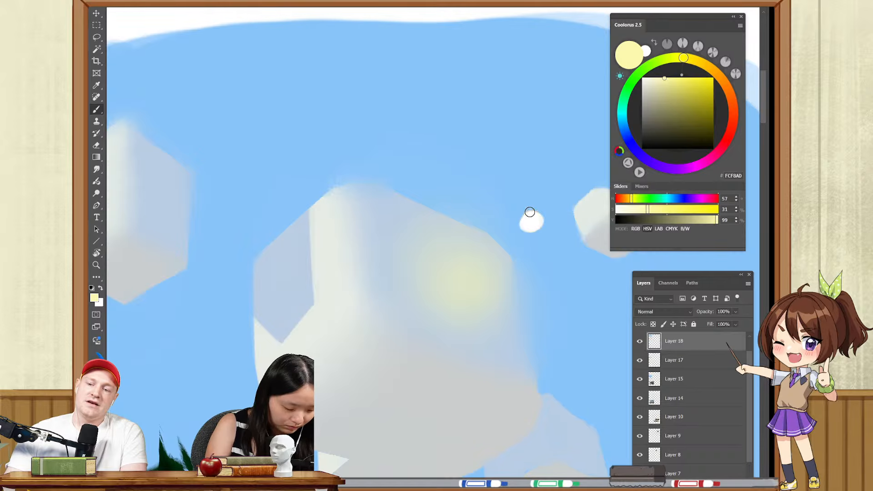
# - Select the white light dot with the Magic Wand, invert the selection, paint a pale yellow #FCF8AD soft glow around the dot and deselect
pyautogui.press('w')
pyautogui.hotkey('ctrl', 'shift', 'i')
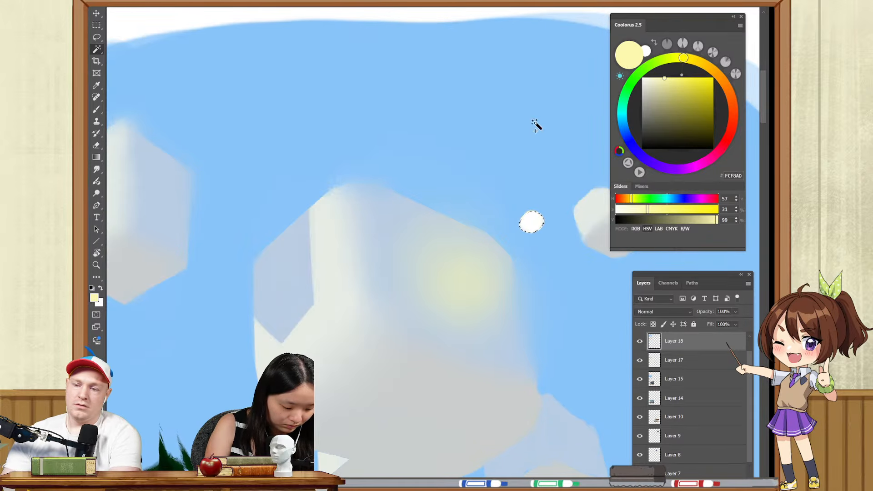
pyautogui.press('b')
pyautogui.moveTo(531, 220); pyautogui.dragTo(533, 215)
pyautogui.hotkey('ctrl', 'z')
pyautogui.click(531, 221)
pyautogui.keyDown('alt'); pyautogui.rightClick(538, 228); pyautogui.keyUp('alt')
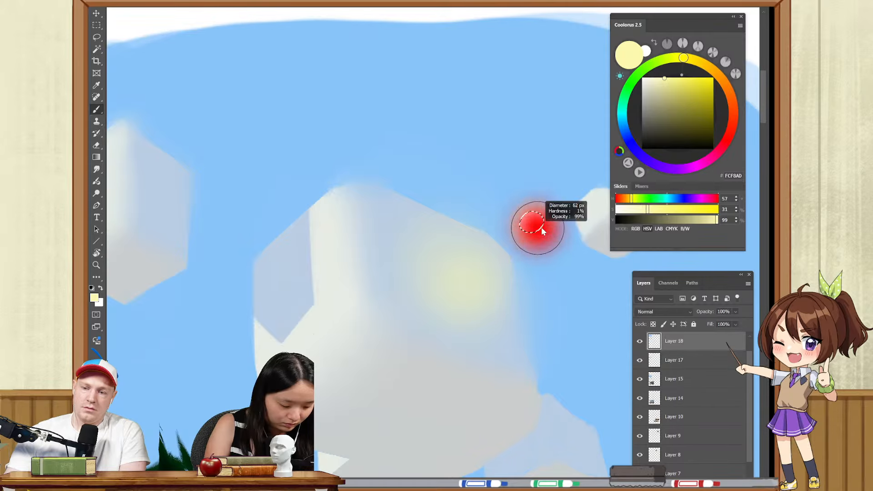
pyautogui.hotkey('ctrl', 'd')
# - Resize the soft brush to about 59 px and spread the pale yellow glow over the large cube's right face
pyautogui.press('z')
pyautogui.moveTo(525, 250)
pyautogui.mouseDown()
pyautogui.moveTo(484, 246)
pyautogui.moveTo(493, 248)
pyautogui.mouseUp()
pyautogui.press('b')
pyautogui.keyDown('alt'); pyautogui.rightClick(453, 255); pyautogui.keyUp('alt')
pyautogui.keyDown('alt'); pyautogui.rightClick(433, 271); pyautogui.keyUp('alt')
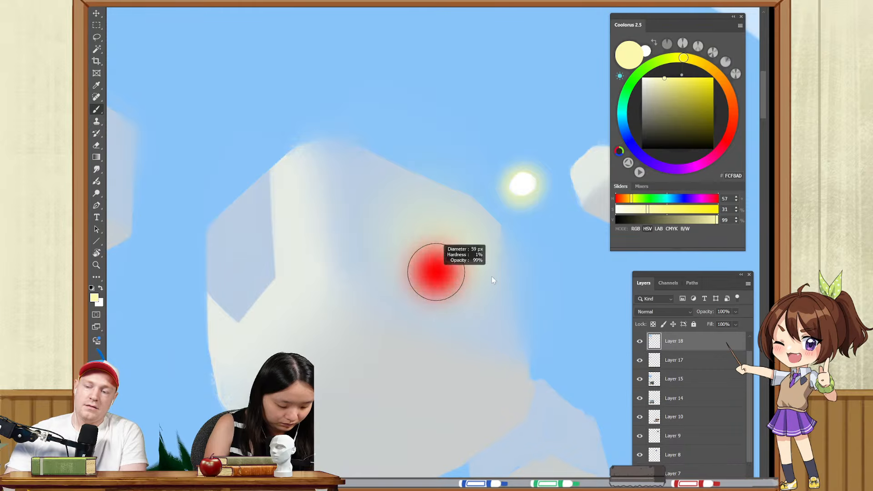
pyautogui.moveTo(391, 222)
pyautogui.mouseDown()
pyautogui.moveTo(405, 253)
pyautogui.moveTo(455, 300)
pyautogui.mouseUp()
pyautogui.hotkey('ctrl', 'z')
pyautogui.hotkey('ctrl', 'z')
# - Paint the rest of the large cube's right face out to its edges with sampled yellow-green #DCE3C7
pyautogui.keyDown('alt'); pyautogui.click(426, 269); pyautogui.keyUp('alt')
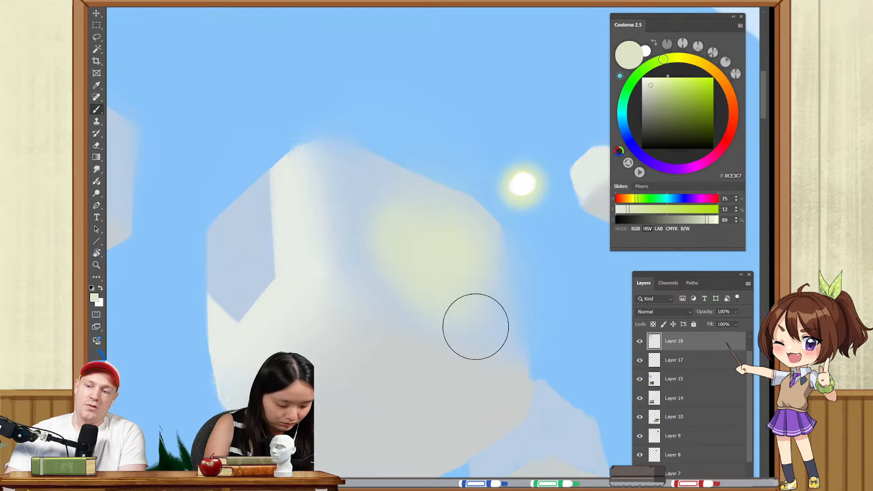
pyautogui.keyDown('alt'); pyautogui.rightClick(496, 330); pyautogui.keyUp('alt')
pyautogui.keyDown('alt'); pyautogui.rightClick(499, 283); pyautogui.keyUp('alt')
pyautogui.moveTo(494, 233); pyautogui.dragTo(504, 298)
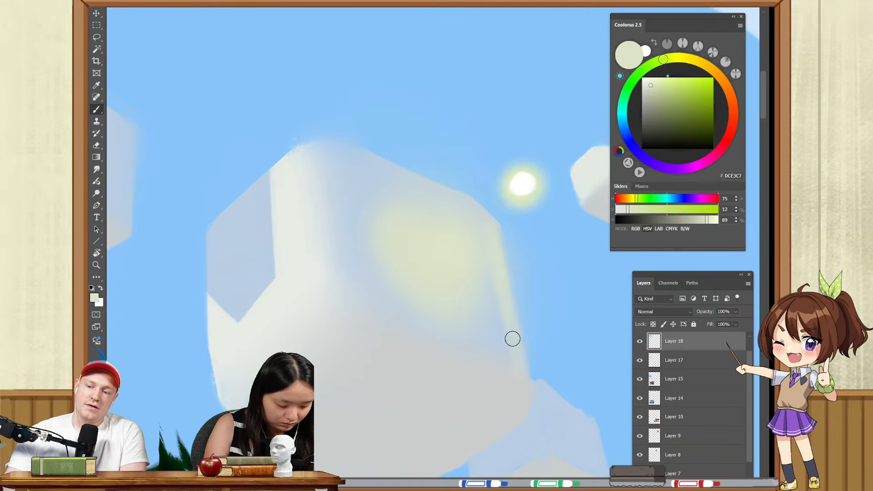
pyautogui.moveTo(493, 213); pyautogui.dragTo(524, 380)
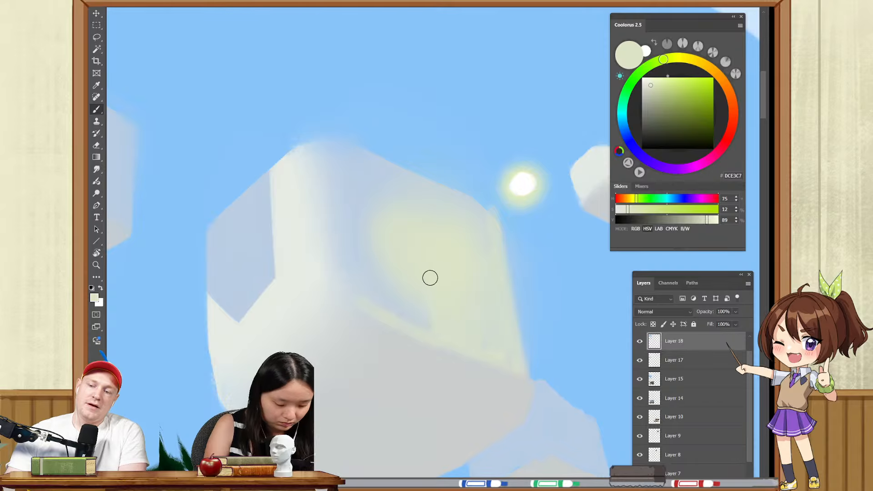
pyautogui.keyDown('alt'); pyautogui.rightClick(387, 293); pyautogui.keyUp('alt')
pyautogui.moveTo(387, 293)
pyautogui.mouseDown()
pyautogui.moveTo(367, 239)
pyautogui.moveTo(362, 278)
pyautogui.moveTo(383, 197)
pyautogui.mouseUp()
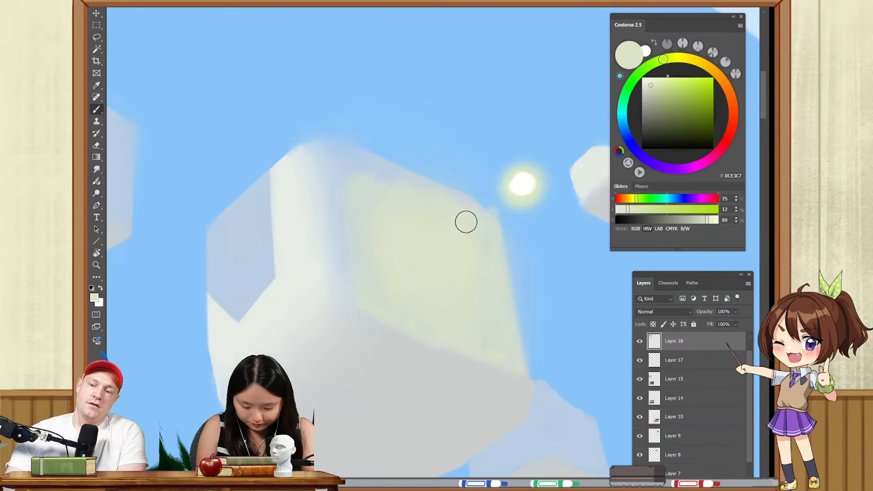
pyautogui.moveTo(397, 189)
pyautogui.mouseDown()
pyautogui.moveTo(418, 203)
pyautogui.moveTo(378, 180)
pyautogui.moveTo(374, 320)
pyautogui.mouseUp()
# - Blend the yellow-green face's edge into the cube's pale front face using sampled #DAE2C9
pyautogui.press('z')
pyautogui.moveTo(413, 226); pyautogui.dragTo(388, 258)
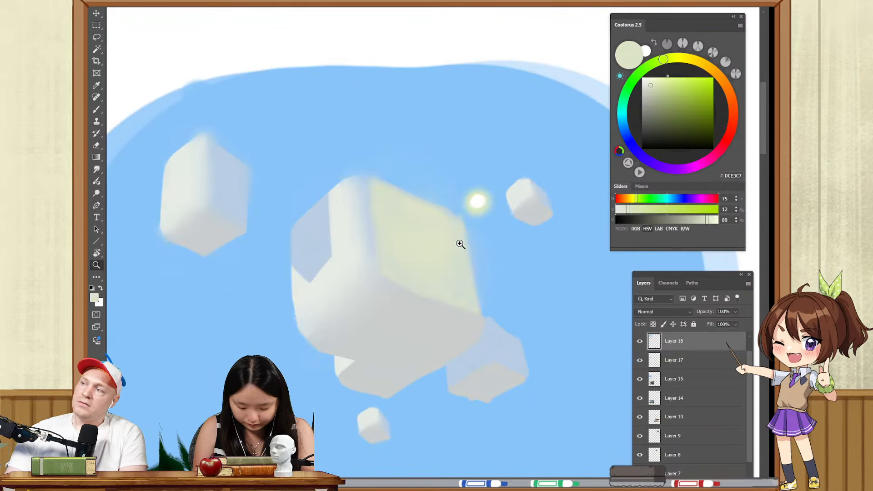
pyautogui.moveTo(446, 249); pyautogui.dragTo(465, 237)
pyautogui.press('r')
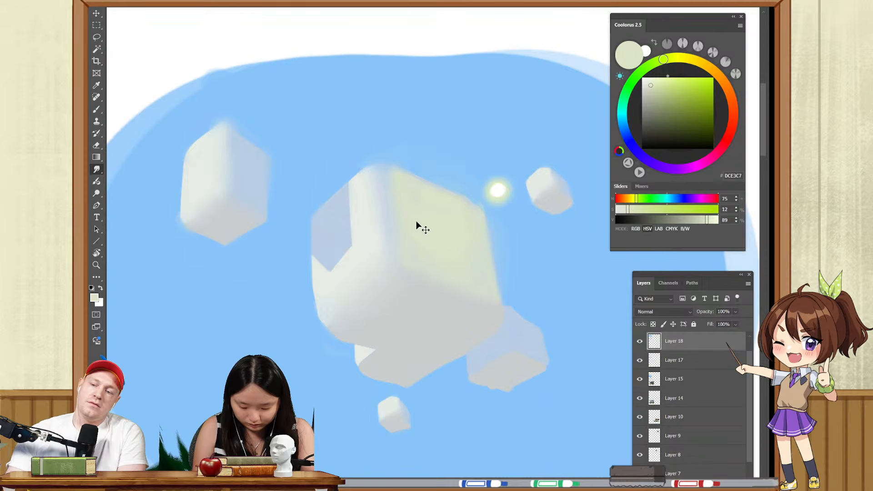
pyautogui.press('b')
pyautogui.keyDown('alt'); pyautogui.click(393, 193); pyautogui.keyUp('alt')
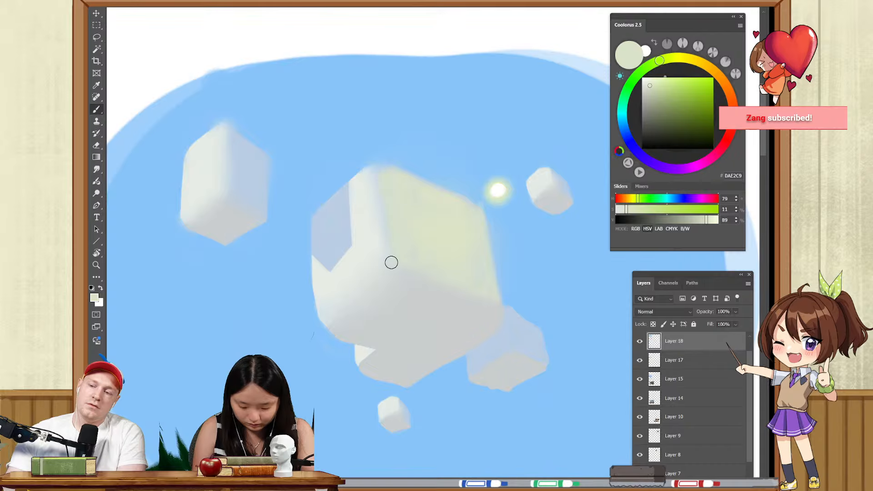
pyautogui.keyDown('alt'); pyautogui.click(460, 251); pyautogui.keyUp('alt')
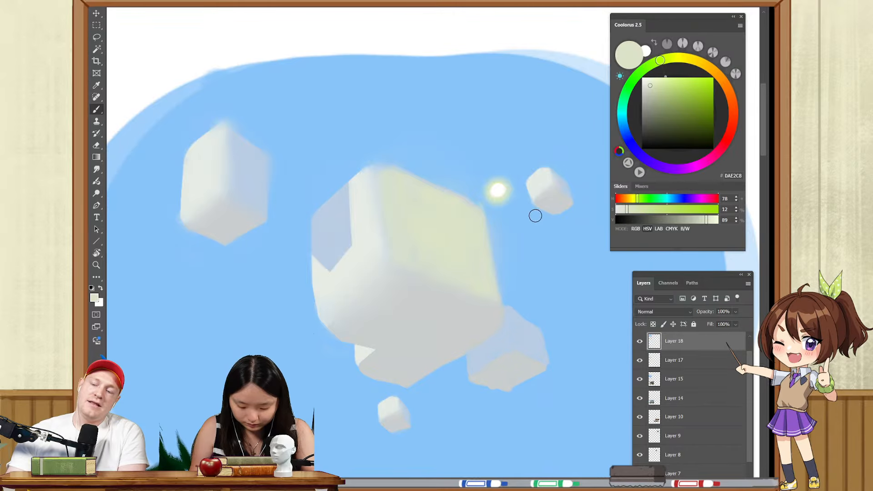
# - Brush sampled pale yellow-green #E2EDC6 along the edge of the small cube that faces the light dot
pyautogui.scroll(3, 527, 187)
pyautogui.keyDown('alt'); pyautogui.click(481, 208); pyautogui.keyUp('alt')
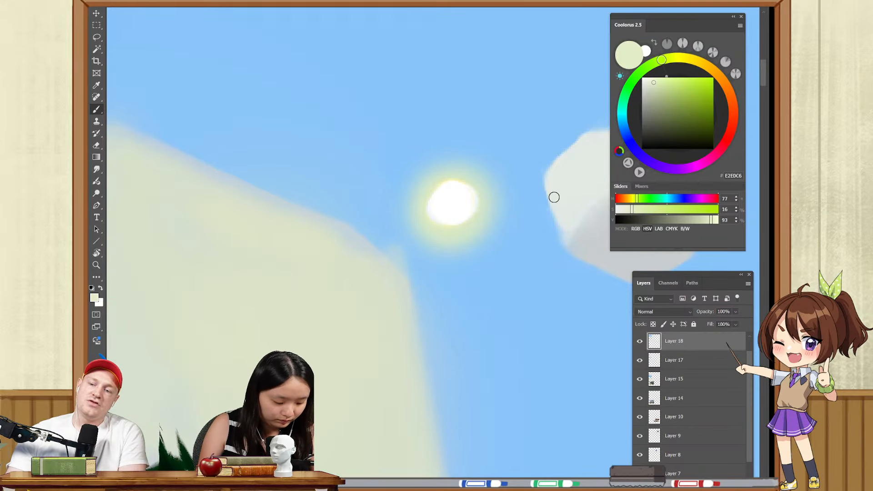
pyautogui.moveTo(545, 177); pyautogui.dragTo(561, 237)
pyautogui.press('z')
pyautogui.moveTo(549, 207)
pyautogui.mouseDown()
pyautogui.moveTo(532, 215)
pyautogui.moveTo(508, 267)
pyautogui.moveTo(495, 244)
pyautogui.mouseUp()
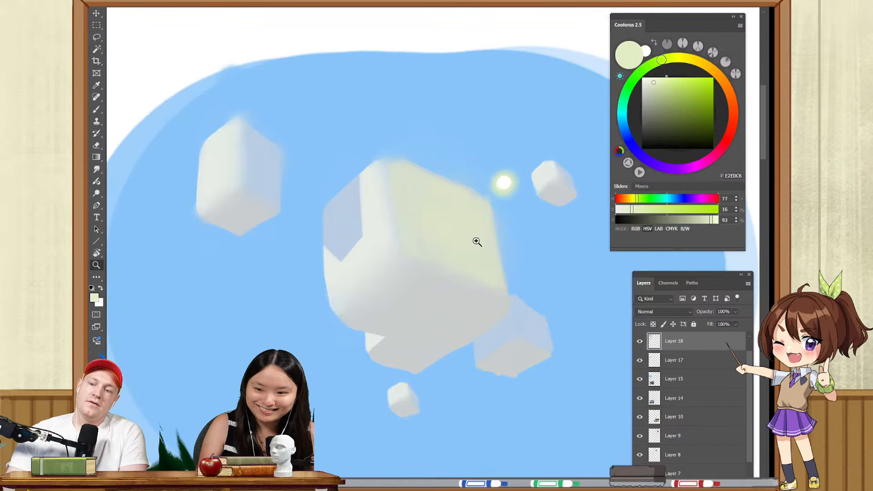
# - Select the large cube's yellow-green right face with the Magic Wand and repaint it inside the selection, starting from sampled #DCE3C7
pyautogui.press('b')
pyautogui.keyDown('alt'); pyautogui.click(436, 241); pyautogui.keyUp('alt')
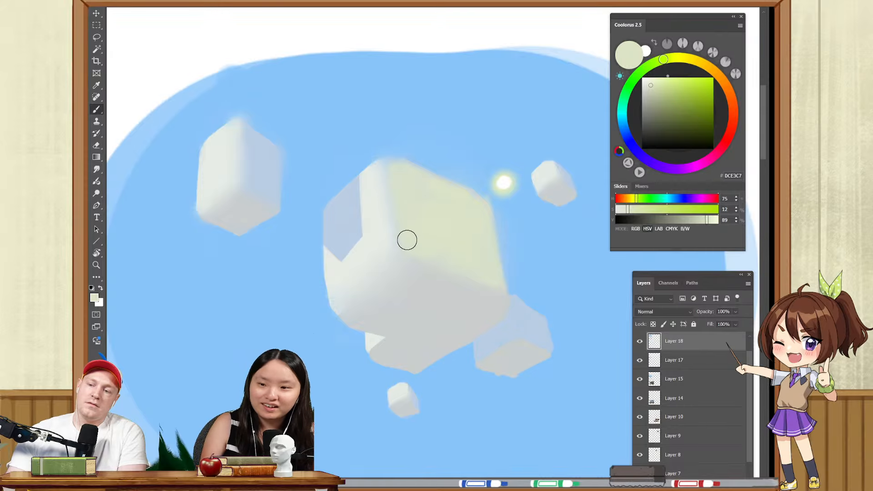
pyautogui.hotkey('ctrl', 'y')
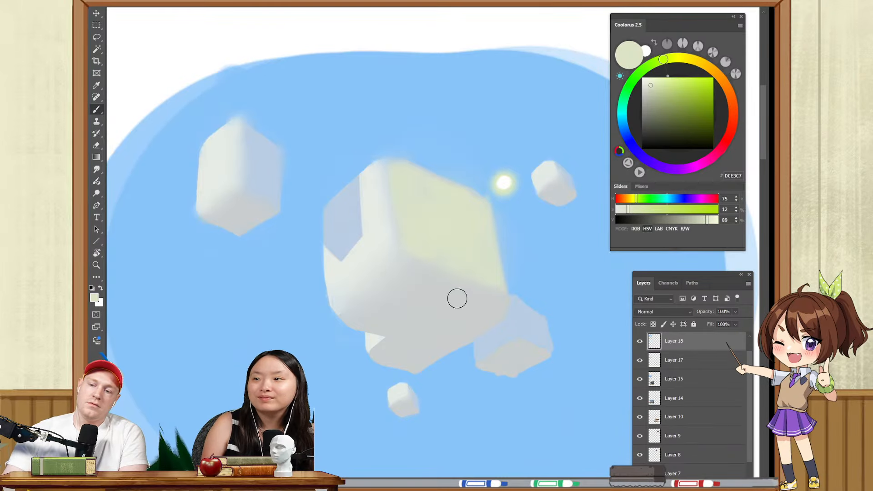
pyautogui.press('w')
pyautogui.click(446, 231)
pyautogui.press('b')
pyautogui.moveTo(437, 235); pyautogui.dragTo(464, 237)
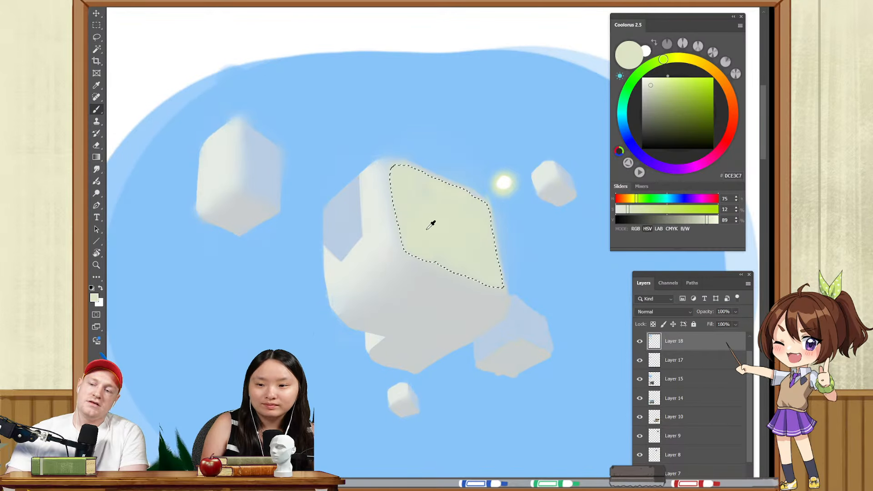
pyautogui.keyDown('alt'); pyautogui.click(527, 182); pyautogui.keyUp('alt')
pyautogui.moveTo(435, 195)
pyautogui.mouseDown()
pyautogui.moveTo(397, 160)
pyautogui.moveTo(405, 242)
pyautogui.moveTo(432, 245)
pyautogui.moveTo(390, 175)
pyautogui.mouseUp()
# - Paint a bright pale yellow #FEFEBA glow on the selected face near the light dot and clear the selection
pyautogui.keyDown('alt'); pyautogui.click(504, 182); pyautogui.keyUp('alt')
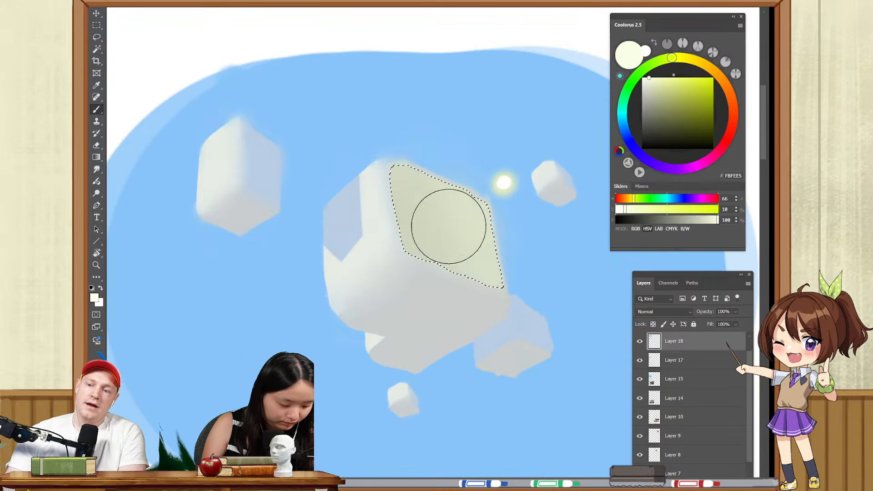
pyautogui.keyDown('alt'); pyautogui.click(496, 184); pyautogui.keyUp('alt')
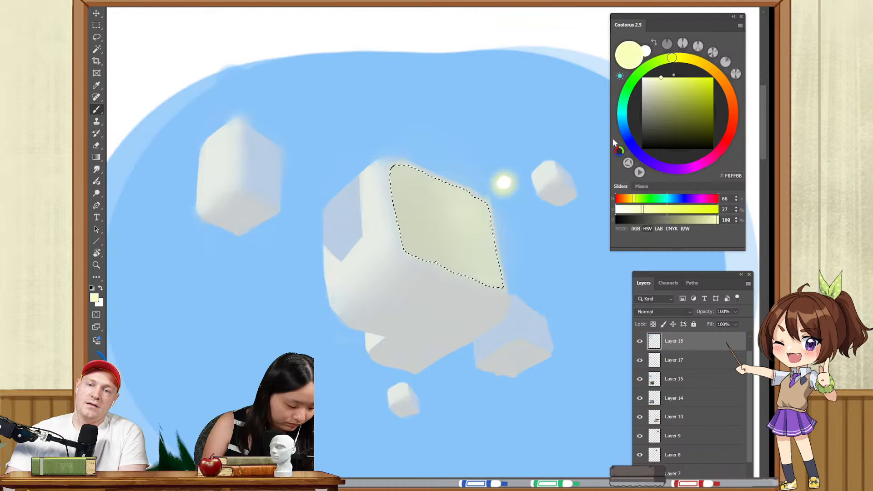
pyautogui.moveTo(475, 200)
pyautogui.mouseDown()
pyautogui.moveTo(487, 235)
pyautogui.moveTo(457, 199)
pyautogui.moveTo(488, 257)
pyautogui.moveTo(455, 203)
pyautogui.moveTo(485, 284)
pyautogui.mouseUp()
pyautogui.hotkey('ctrl', 'h')
pyautogui.press('[')
pyautogui.hotkey('ctrl', 'h')
pyautogui.moveTo(456, 225); pyautogui.dragTo(468, 226)
pyautogui.hotkey('ctrl', 'd')
# - Smudge the large cube's outer right edge and round off its upper corner with sampled glow colors such as #F1F4C0
pyautogui.press('r')
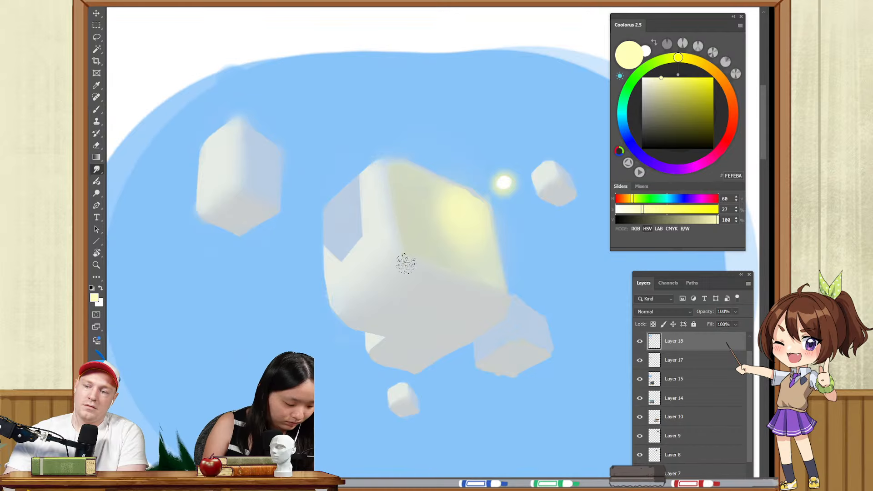
pyautogui.moveTo(494, 242); pyautogui.dragTo(509, 242)
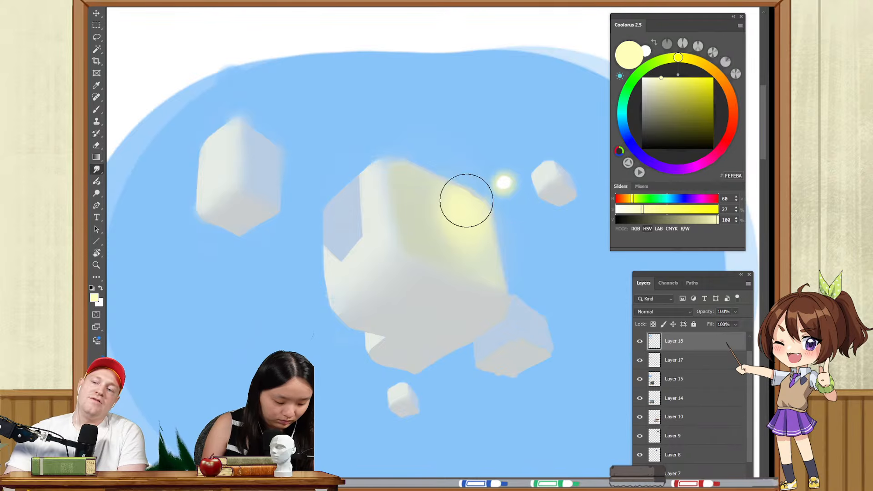
pyautogui.press('b')
pyautogui.moveTo(460, 206)
pyautogui.mouseDown()
pyautogui.moveTo(419, 214)
pyautogui.moveTo(453, 208)
pyautogui.mouseUp()
pyautogui.keyDown('alt'); pyautogui.click(463, 188); pyautogui.keyUp('alt')
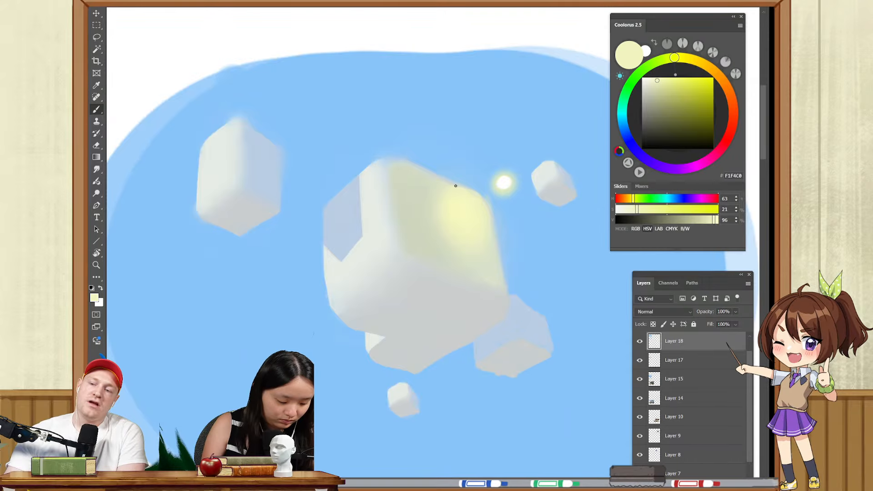
# - Touch up the large cube's outline using sampled sky blue #91C8F5 and #8BC5F9 and gray-green #D0D7C0 from its face
pyautogui.press('z')
pyautogui.keyDown('alt'); pyautogui.click(485, 239); pyautogui.keyUp('alt')
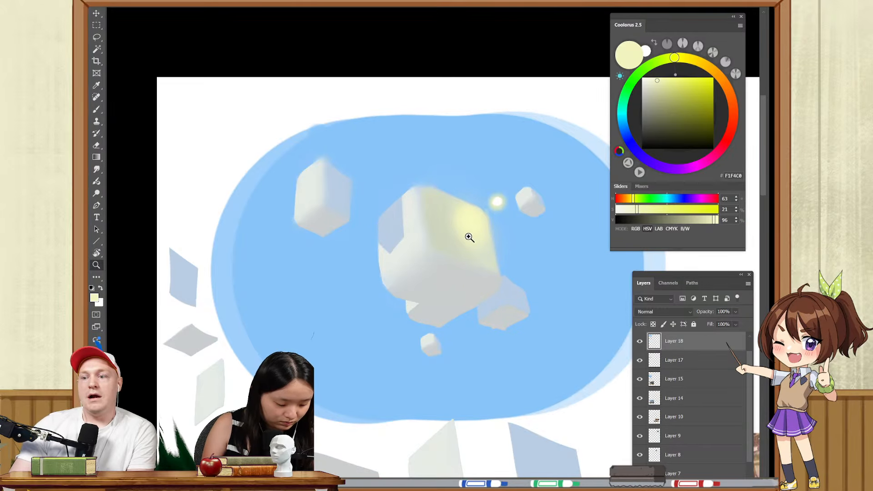
pyautogui.moveTo(501, 236); pyautogui.dragTo(499, 220)
pyautogui.moveTo(464, 205)
pyautogui.mouseDown()
pyautogui.moveTo(483, 202)
pyautogui.moveTo(478, 187)
pyautogui.mouseUp()
pyautogui.keyDown('alt'); pyautogui.click(453, 139); pyautogui.keyUp('alt')
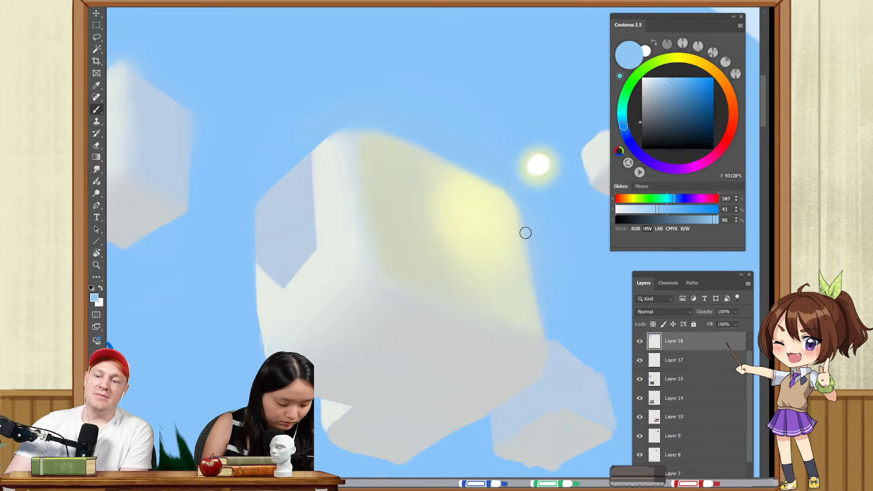
pyautogui.keyDown('alt'); pyautogui.click(413, 208); pyautogui.keyUp('alt')
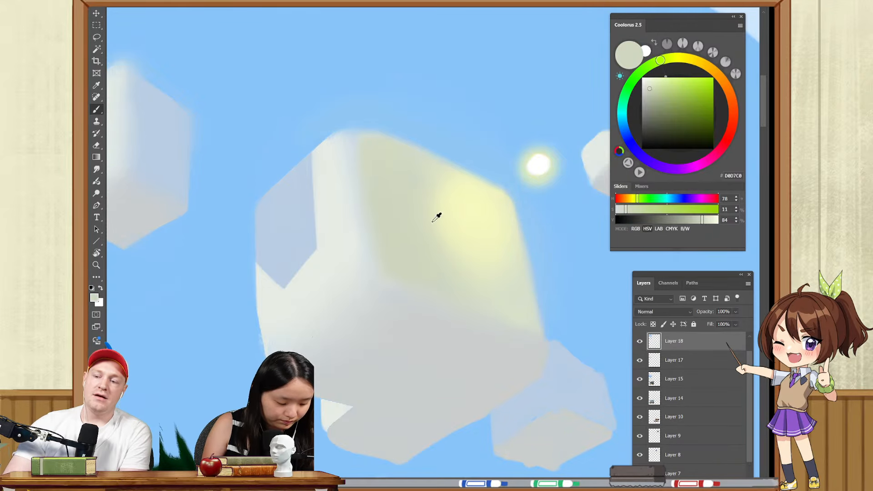
pyautogui.keyDown('alt'); pyautogui.click(405, 306); pyautogui.keyUp('alt')
pyautogui.keyDown('alt'); pyautogui.click(471, 102); pyautogui.keyUp('alt')
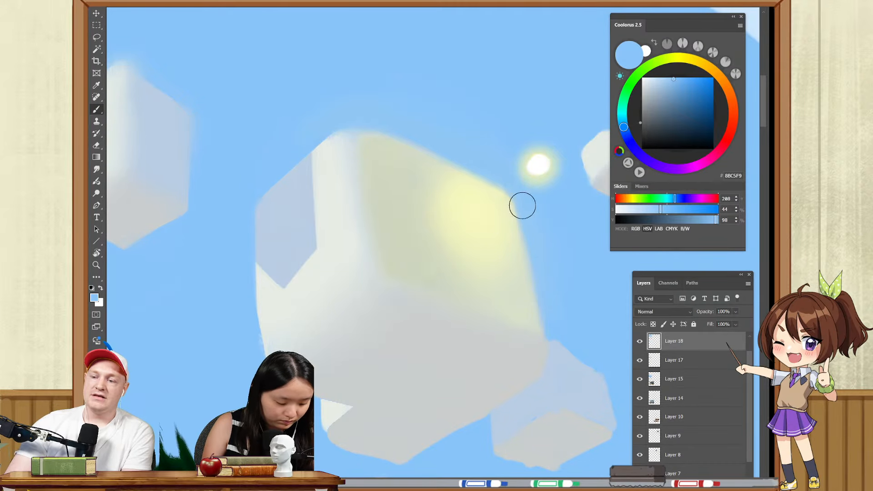
# - Darken the sampled face color to an olive gray and paint a dark patch in the middle of the large cube's right face
pyautogui.keyDown('alt'); pyautogui.click(443, 228); pyautogui.keyUp('alt')
pyautogui.moveTo(657, 86); pyautogui.dragTo(653, 119)
pyautogui.moveTo(405, 203); pyautogui.dragTo(441, 254)
pyautogui.hotkey('ctrl', 'z')
pyautogui.moveTo(428, 194)
pyautogui.mouseDown()
pyautogui.moveTo(454, 272)
pyautogui.moveTo(396, 256)
pyautogui.mouseUp()
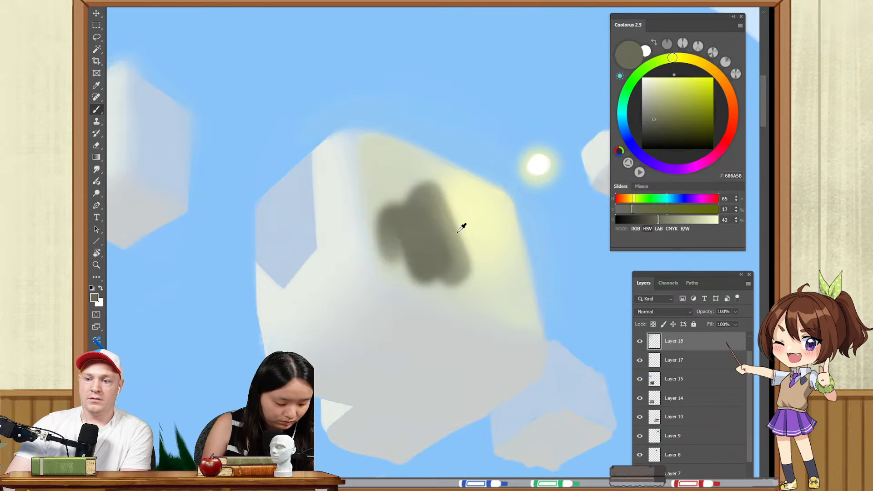
# - Try to work the dark patch into the large cube with strokes in colors sampled from the glow, the patch and the neighboring faces
pyautogui.keyDown('alt'); pyautogui.click(484, 238); pyautogui.keyUp('alt')
pyautogui.moveTo(473, 247); pyautogui.dragTo(440, 277)
pyautogui.moveTo(396, 191); pyautogui.dragTo(411, 241)
pyautogui.keyDown('alt'); pyautogui.click(439, 240); pyautogui.keyUp('alt')
pyautogui.moveTo(425, 183)
pyautogui.mouseDown()
pyautogui.moveTo(431, 194)
pyautogui.moveTo(355, 156)
pyautogui.moveTo(359, 178)
pyautogui.mouseUp()
pyautogui.moveTo(459, 254); pyautogui.dragTo(509, 279)
pyautogui.moveTo(400, 282); pyautogui.dragTo(333, 300)
pyautogui.moveTo(339, 257)
pyautogui.mouseDown()
pyautogui.moveTo(478, 353)
pyautogui.moveTo(498, 328)
pyautogui.mouseUp()
pyautogui.moveTo(438, 327); pyautogui.dragTo(388, 285)
pyautogui.moveTo(355, 185); pyautogui.dragTo(336, 225)
pyautogui.keyDown('alt'); pyautogui.click(356, 243); pyautogui.keyUp('alt')
pyautogui.moveTo(339, 266)
pyautogui.mouseDown()
pyautogui.moveTo(291, 284)
pyautogui.moveTo(327, 370)
pyautogui.moveTo(377, 395)
pyautogui.mouseUp()
pyautogui.press('z')
pyautogui.moveTo(456, 223); pyautogui.dragTo(443, 272)
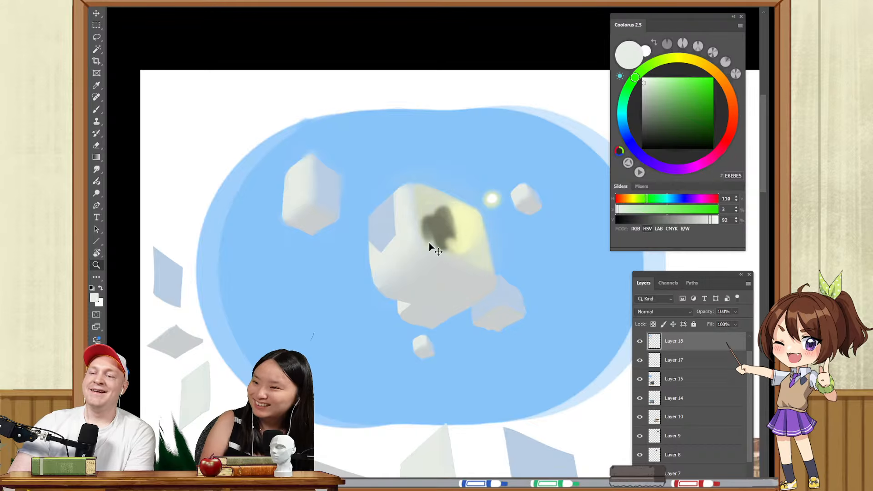
pyautogui.click(452, 221)
# - Select the gray-green part of the right face with the Magic Wand, paint it greener with #C8D7C0 and deselect
pyautogui.press('b')
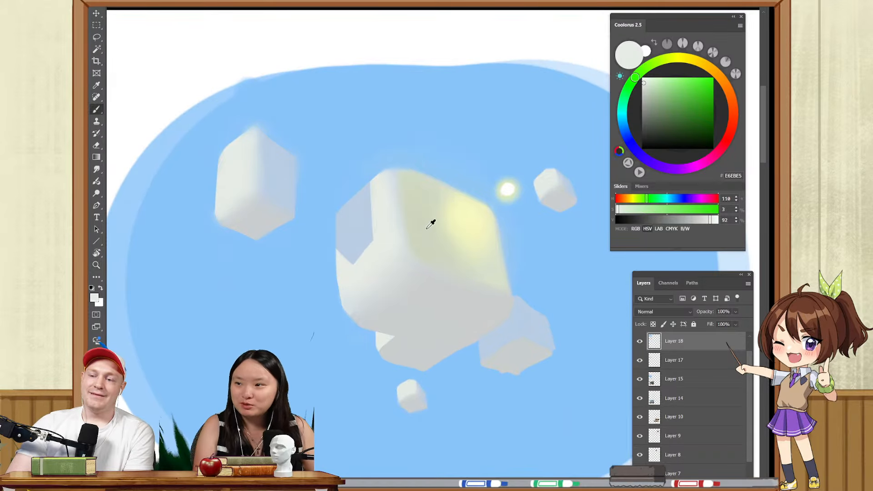
pyautogui.keyDown('alt'); pyautogui.click(430, 222); pyautogui.keyUp('alt')
pyautogui.press('w')
pyautogui.click(436, 220)
pyautogui.press('b')
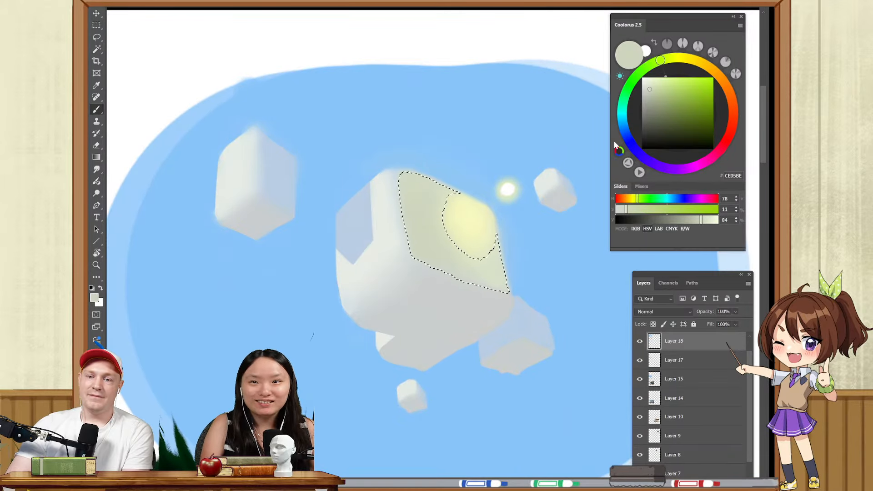
pyautogui.click(642, 70)
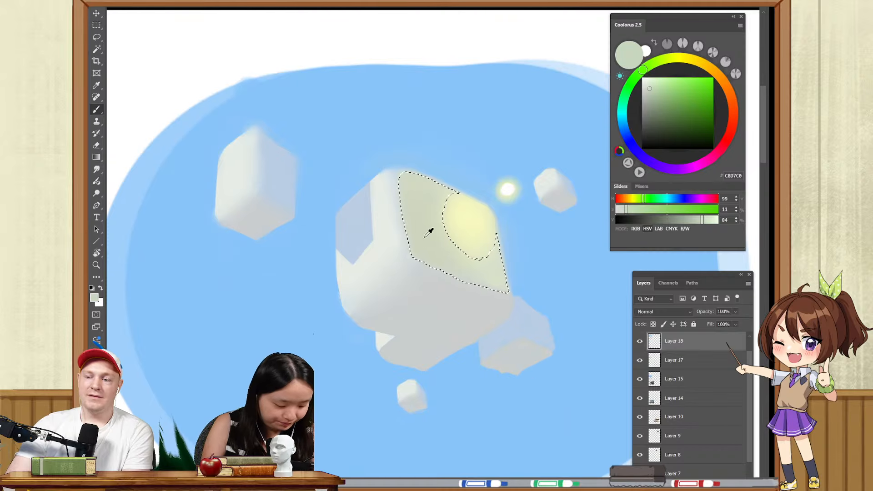
pyautogui.moveTo(438, 243); pyautogui.dragTo(402, 211)
pyautogui.hotkey('ctrl', 'd')
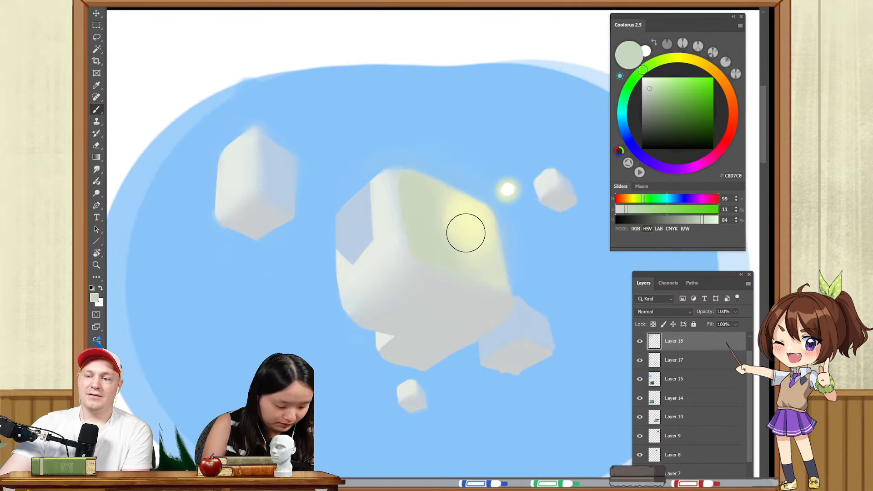
# - Repaint the large cube's right face with yellows sampled from the glow, including #F7F9BE, and soften its inner edge
pyautogui.keyDown('alt'); pyautogui.click(392, 240); pyautogui.keyUp('alt')
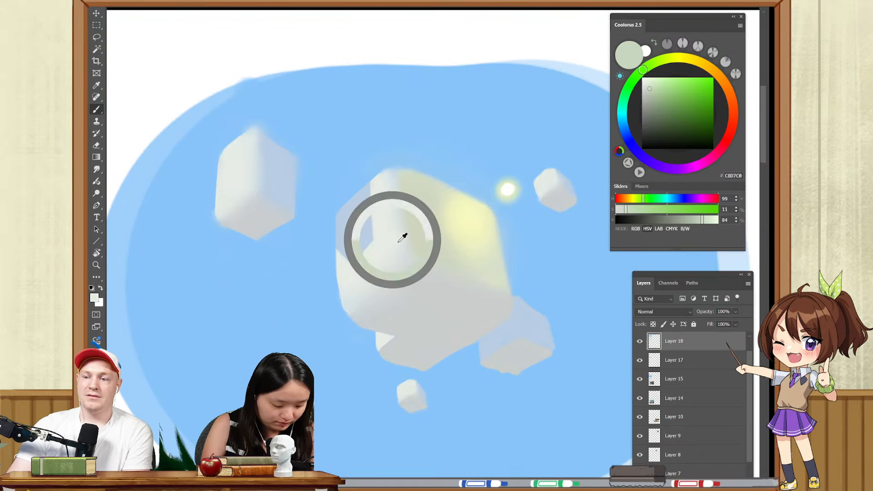
pyautogui.moveTo(410, 243); pyautogui.dragTo(401, 244)
pyautogui.keyDown('alt'); pyautogui.click(476, 239); pyautogui.keyUp('alt')
pyautogui.moveTo(439, 219)
pyautogui.mouseDown()
pyautogui.moveTo(435, 240)
pyautogui.moveTo(423, 238)
pyautogui.moveTo(414, 217)
pyautogui.moveTo(417, 244)
pyautogui.moveTo(493, 278)
pyautogui.moveTo(491, 256)
pyautogui.moveTo(439, 258)
pyautogui.moveTo(457, 212)
pyautogui.moveTo(467, 218)
pyautogui.moveTo(455, 205)
pyautogui.mouseUp()
pyautogui.keyDown('alt'); pyautogui.click(457, 224); pyautogui.keyUp('alt')
pyautogui.keyDown('alt'); pyautogui.click(467, 217); pyautogui.keyUp('alt')
pyautogui.moveTo(469, 203); pyautogui.dragTo(455, 199)
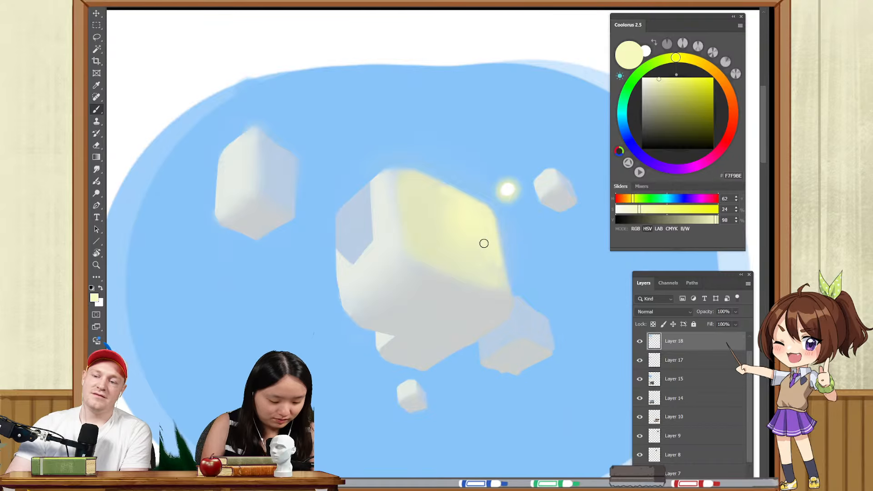
# - Touch up the large cube's yellow face with sampled #E3E6BF, select the face with the Magic Wand and deselect
pyautogui.keyDown('alt'); pyautogui.click(431, 213); pyautogui.keyUp('alt')
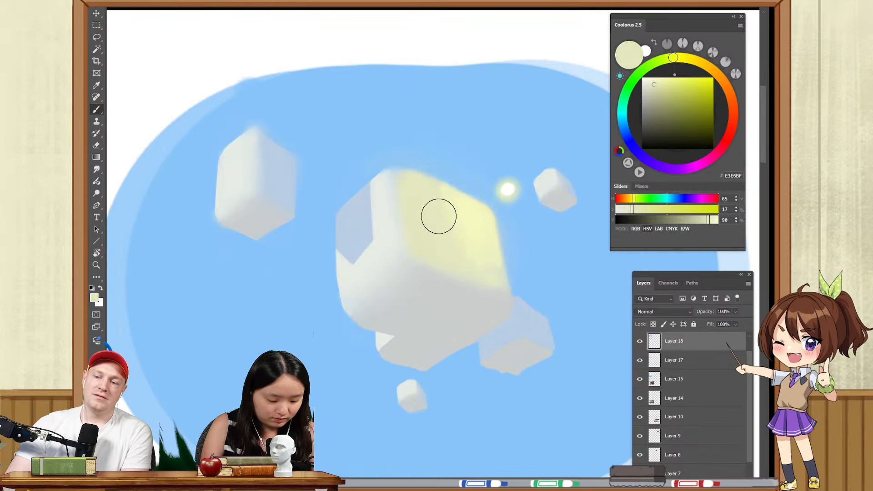
pyautogui.press('w')
pyautogui.click(457, 231)
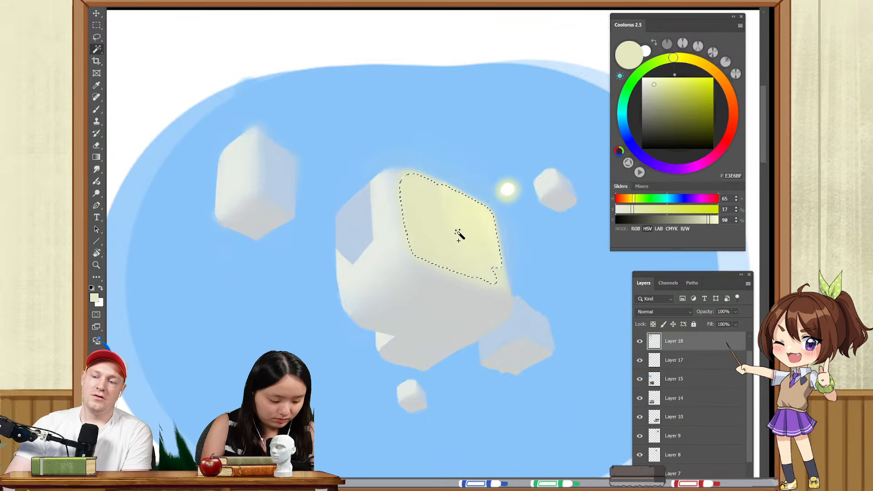
pyautogui.hotkey('ctrl', 'd')
# - Reset the brush color to black and mark each loose plane swatch around the sky oval with a short stroke
pyautogui.press('z')
pyautogui.moveTo(467, 227); pyautogui.dragTo(441, 344)
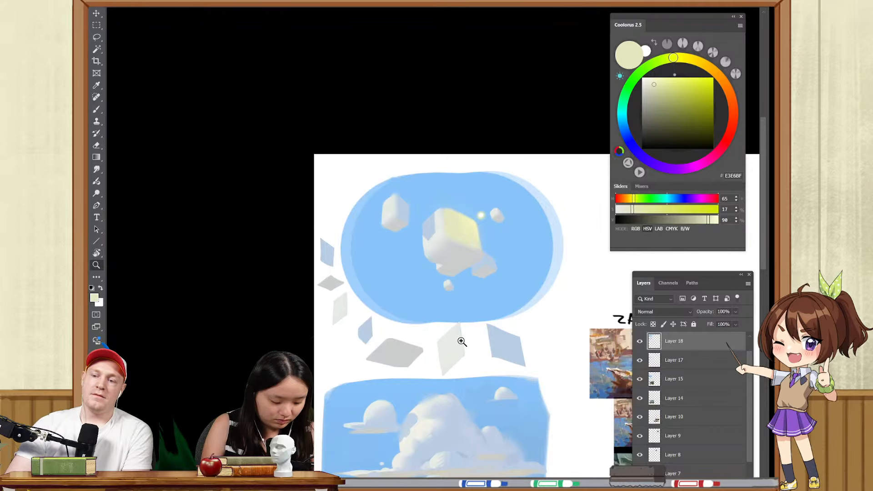
pyautogui.click(473, 236)
pyautogui.press('b')
pyautogui.keyDown('alt'); pyautogui.click(436, 247); pyautogui.keyUp('alt')
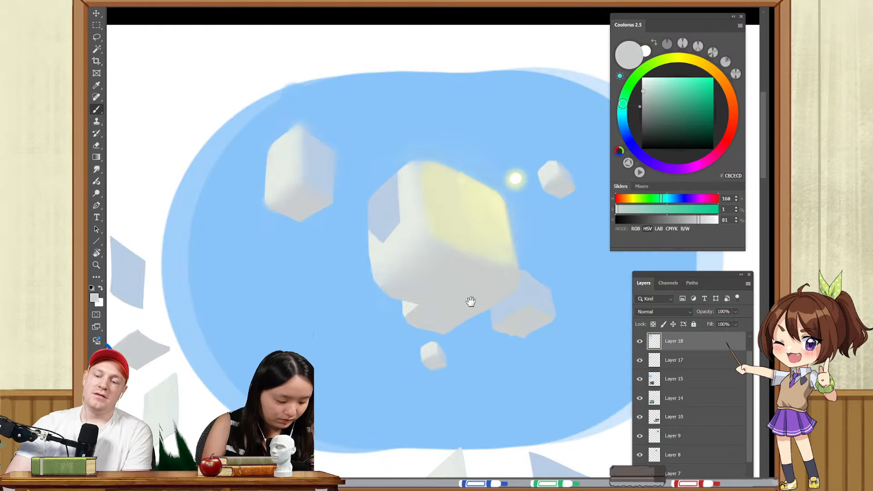
pyautogui.moveTo(471, 302)
pyautogui.mouseDown()
pyautogui.moveTo(456, 248)
pyautogui.moveTo(408, 193)
pyautogui.mouseUp()
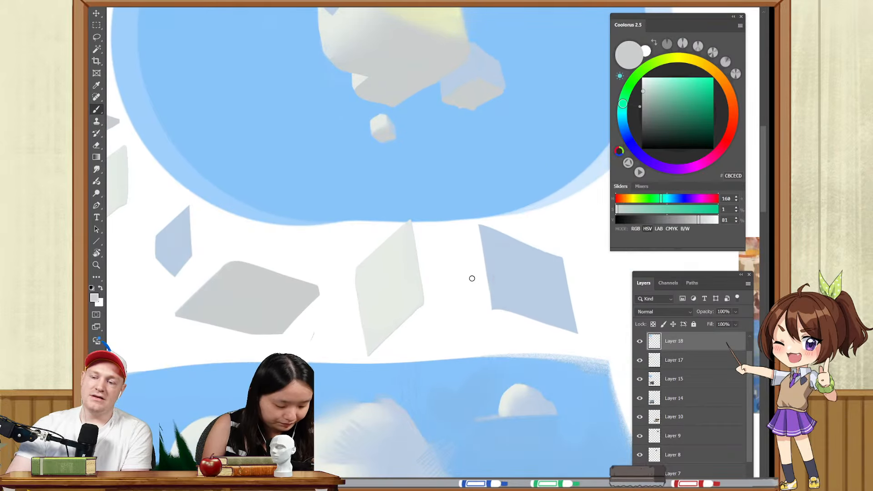
pyautogui.press('d')
pyautogui.moveTo(523, 268); pyautogui.dragTo(531, 285)
pyautogui.moveTo(258, 284); pyautogui.dragTo(271, 306)
pyautogui.moveTo(349, 310); pyautogui.dragTo(472, 370)
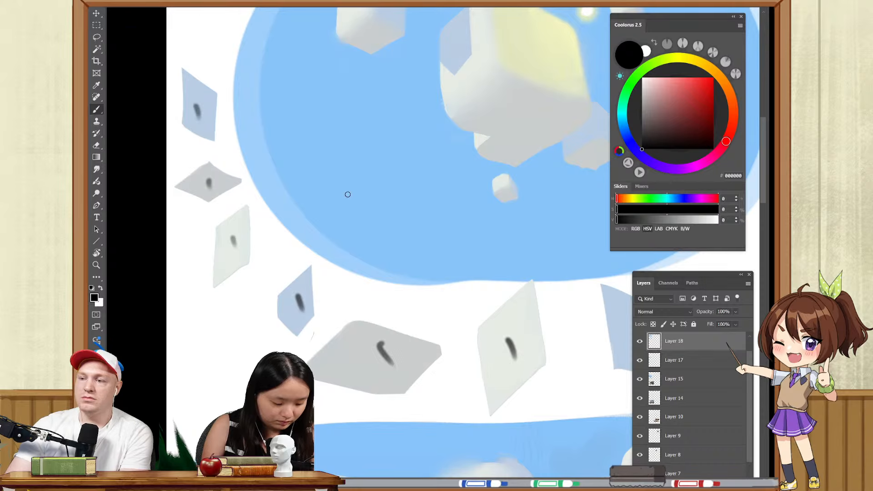
# - Sketch the diamond-shaped top face of a cube in black in the white area above the ZAC RETZ heading
pyautogui.scroll(-5, 456, 187)
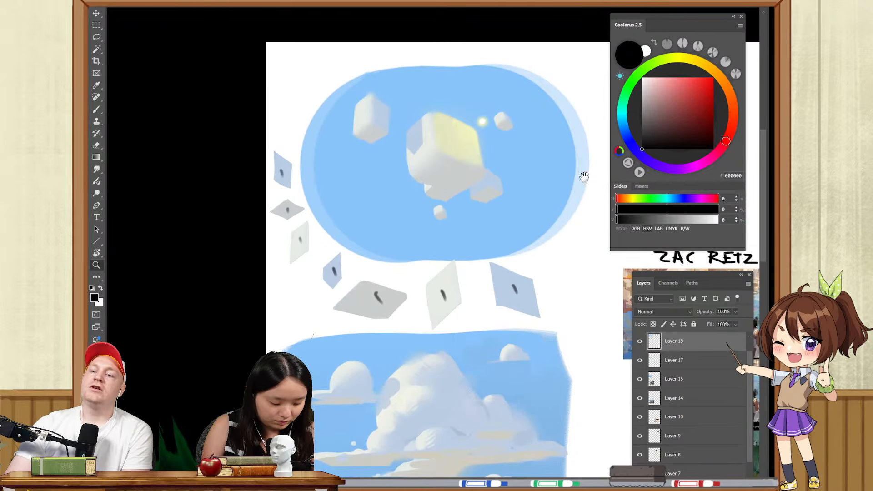
pyautogui.moveTo(581, 178); pyautogui.dragTo(474, 190)
pyautogui.moveTo(551, 152)
pyautogui.mouseDown()
pyautogui.moveTo(476, 177)
pyautogui.moveTo(485, 171)
pyautogui.mouseUp()
pyautogui.press('b')
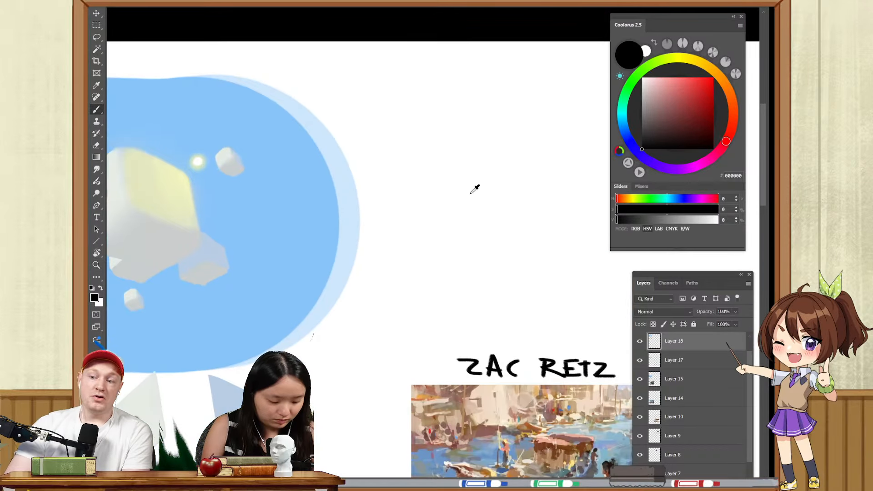
pyautogui.keyDown('alt'); pyautogui.rightClick(469, 192); pyautogui.keyUp('alt')
pyautogui.scroll(1, 456, 166)
pyautogui.moveTo(432, 183)
pyautogui.mouseDown()
pyautogui.moveTo(480, 143)
pyautogui.moveTo(499, 218)
pyautogui.mouseUp()
pyautogui.moveTo(528, 166); pyautogui.dragTo(487, 220)
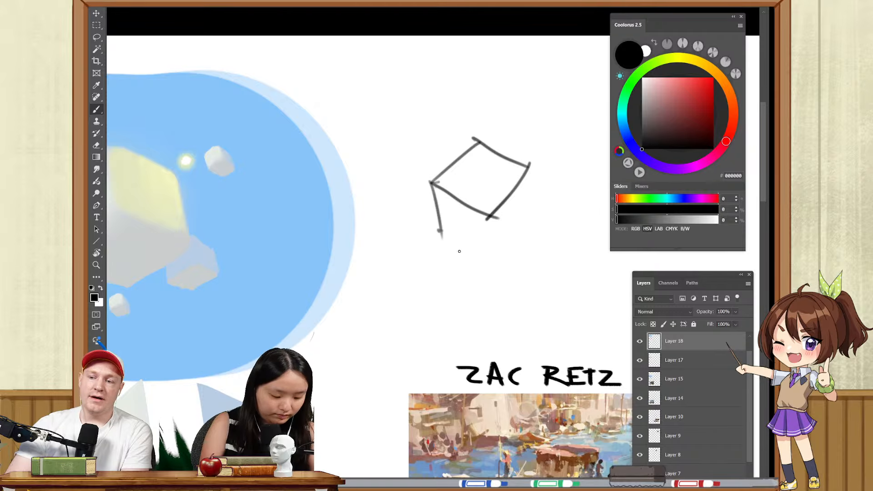
# - Draw the vertical and lower edges of the sketched cube to complete its two side faces
pyautogui.moveTo(459, 251); pyautogui.dragTo(492, 277)
pyautogui.moveTo(493, 218); pyautogui.dragTo(492, 278)
pyautogui.moveTo(520, 214); pyautogui.dragTo(465, 199)
pyautogui.moveTo(435, 269); pyautogui.dragTo(472, 208)
pyautogui.moveTo(477, 147); pyautogui.dragTo(471, 241)
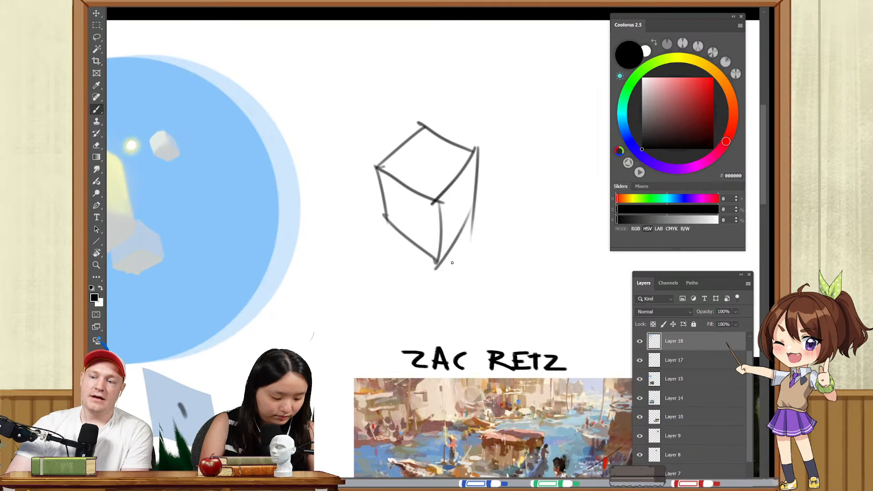
pyautogui.hotkey('ctrl', 'space')
pyautogui.moveTo(440, 181)
pyautogui.mouseDown()
pyautogui.moveTo(462, 162)
pyautogui.moveTo(420, 216)
pyautogui.moveTo(444, 148)
pyautogui.mouseUp()
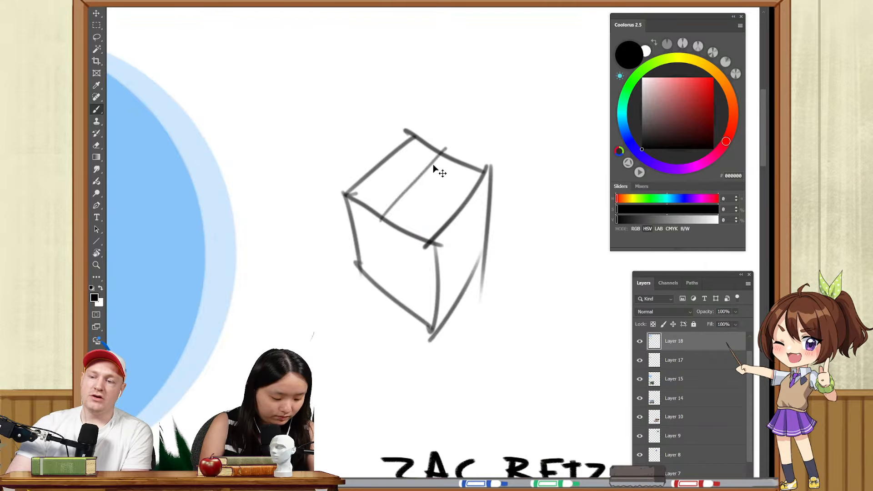
pyautogui.hotkey('ctrl', 'z')
pyautogui.press('space')
pyautogui.moveTo(468, 210); pyautogui.dragTo(452, 176)
pyautogui.moveTo(455, 243)
pyautogui.mouseDown()
pyautogui.moveTo(475, 251)
pyautogui.moveTo(420, 240)
pyautogui.moveTo(516, 222)
pyautogui.mouseUp()
pyautogui.hotkey('ctrl', 'z')
# - Sketch a second box beside the first cube, with a narrow left side and two wide faces meeting at a horizontal edge
pyautogui.moveTo(454, 223)
pyautogui.mouseDown()
pyautogui.moveTo(463, 299)
pyautogui.moveTo(460, 147)
pyautogui.moveTo(476, 217)
pyautogui.mouseUp()
pyautogui.moveTo(467, 299)
pyautogui.mouseDown()
pyautogui.moveTo(475, 216)
pyautogui.moveTo(562, 220)
pyautogui.mouseUp()
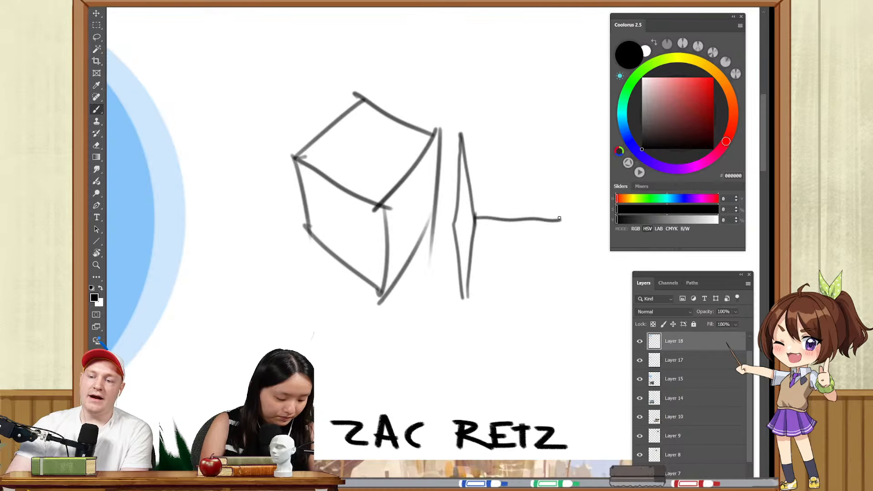
pyautogui.hotkey('ctrl', 'z')
pyautogui.moveTo(474, 221); pyautogui.dragTo(558, 219)
pyautogui.moveTo(461, 134); pyautogui.dragTo(555, 194)
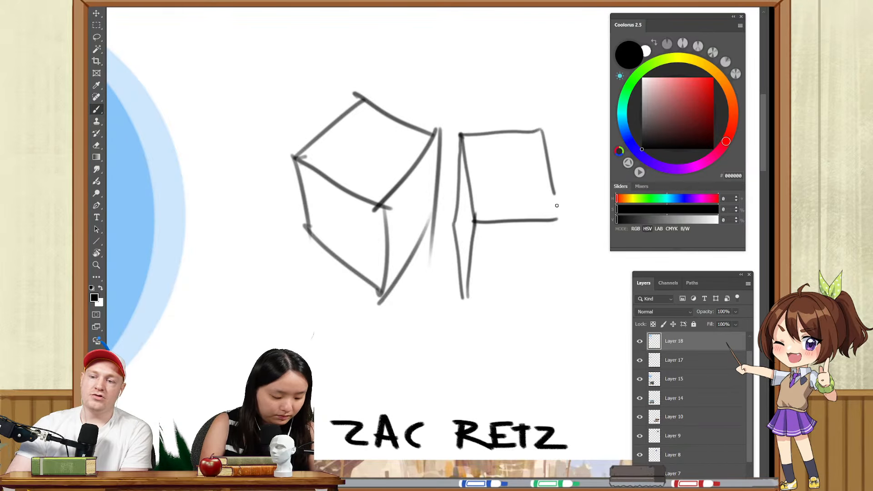
pyautogui.moveTo(556, 242); pyautogui.dragTo(537, 301)
pyautogui.moveTo(462, 299); pyautogui.dragTo(540, 293)
pyautogui.moveTo(552, 225); pyautogui.dragTo(441, 230)
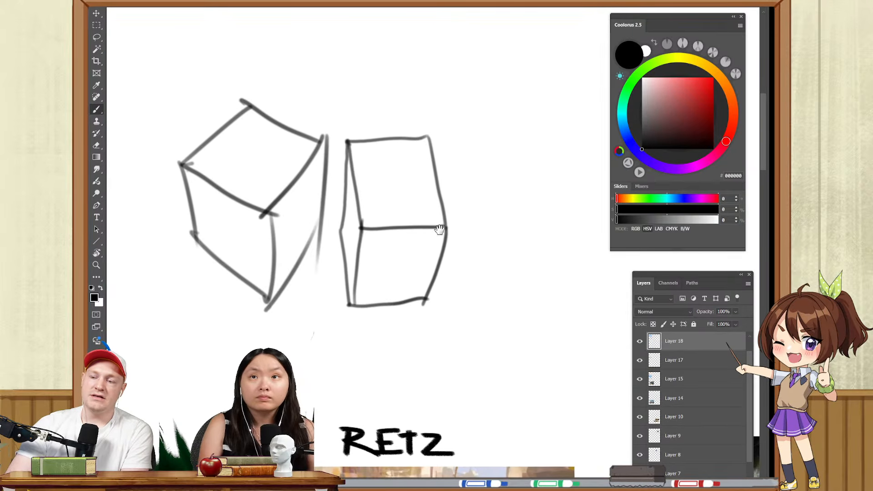
# - Sketch a third, tilted cube to the right of the middle box, with a diamond top and two side faces
pyautogui.moveTo(463, 132)
pyautogui.mouseDown()
pyautogui.moveTo(514, 93)
pyautogui.moveTo(530, 187)
pyautogui.mouseUp()
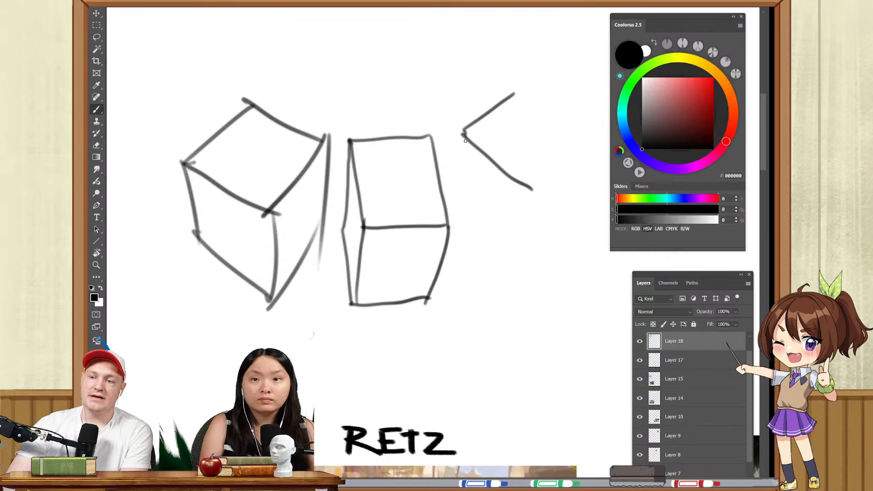
pyautogui.moveTo(465, 135)
pyautogui.mouseDown()
pyautogui.moveTo(454, 210)
pyautogui.moveTo(510, 287)
pyautogui.moveTo(539, 202)
pyautogui.mouseUp()
pyautogui.moveTo(548, 172)
pyautogui.mouseDown()
pyautogui.moveTo(469, 214)
pyautogui.moveTo(517, 194)
pyautogui.mouseUp()
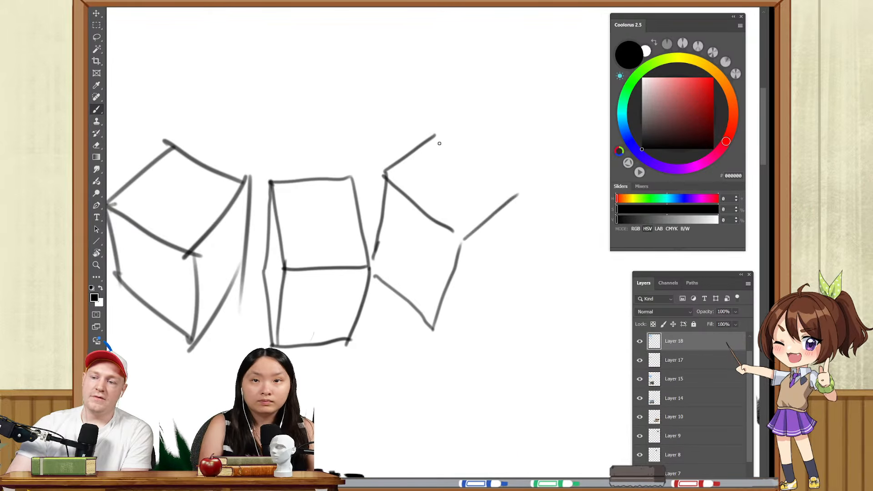
pyautogui.moveTo(435, 132); pyautogui.dragTo(506, 187)
pyautogui.moveTo(518, 194); pyautogui.dragTo(495, 241)
pyautogui.moveTo(436, 328); pyautogui.dragTo(492, 271)
pyautogui.moveTo(476, 247)
pyautogui.mouseDown()
pyautogui.moveTo(503, 238)
pyautogui.moveTo(468, 304)
pyautogui.mouseUp()
pyautogui.hotkey('ctrl', 'z')
# - Sketch a box behind the third cube at its upper right, with a slanted top face and a front face
pyautogui.moveTo(444, 173)
pyautogui.mouseDown()
pyautogui.moveTo(517, 208)
pyautogui.moveTo(500, 190)
pyautogui.mouseUp()
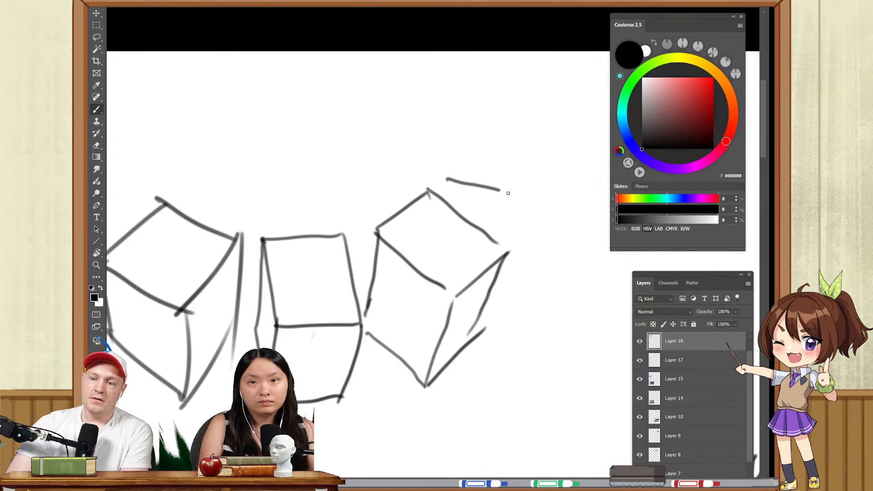
pyautogui.moveTo(497, 143); pyautogui.dragTo(541, 150)
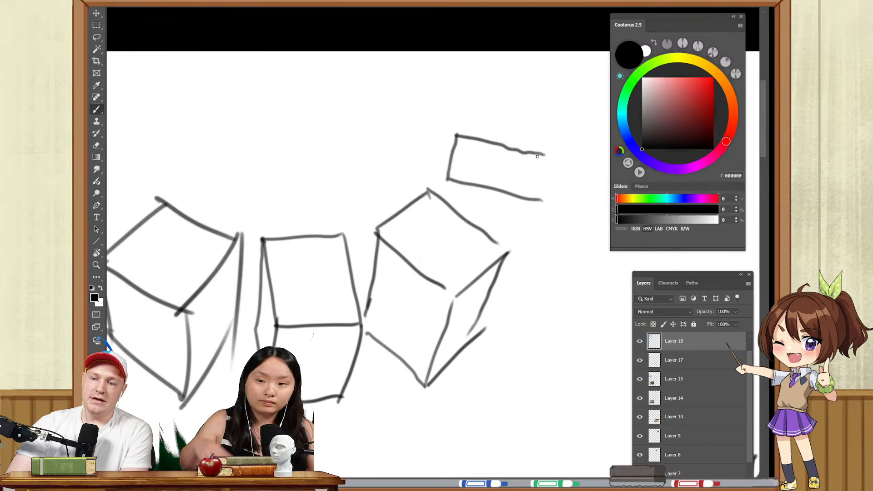
pyautogui.hotkey('ctrl', 'z')
pyautogui.moveTo(451, 129); pyautogui.dragTo(542, 151)
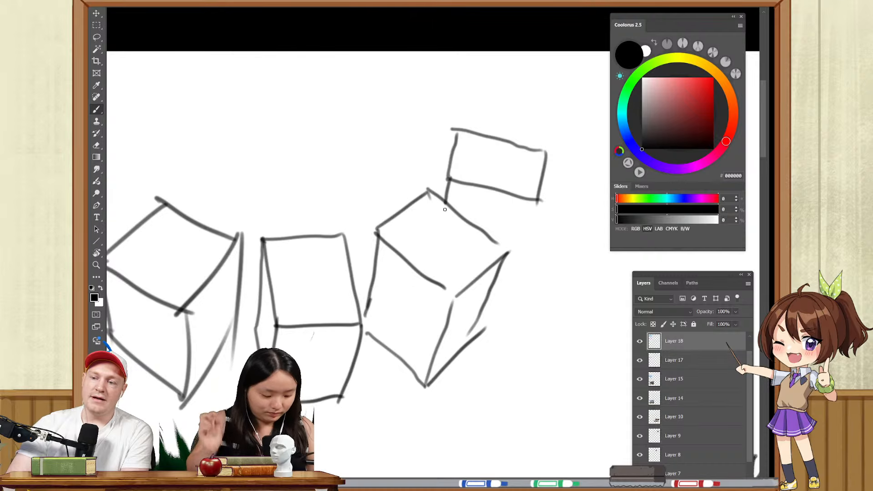
pyautogui.moveTo(538, 203); pyautogui.dragTo(519, 263)
# - Sketch a matching box behind the first cube at its upper left
pyautogui.press('z')
pyautogui.moveTo(497, 295)
pyautogui.mouseDown()
pyautogui.moveTo(480, 225)
pyautogui.moveTo(504, 191)
pyautogui.moveTo(541, 218)
pyautogui.mouseUp()
pyautogui.click(423, 202)
pyautogui.press('b')
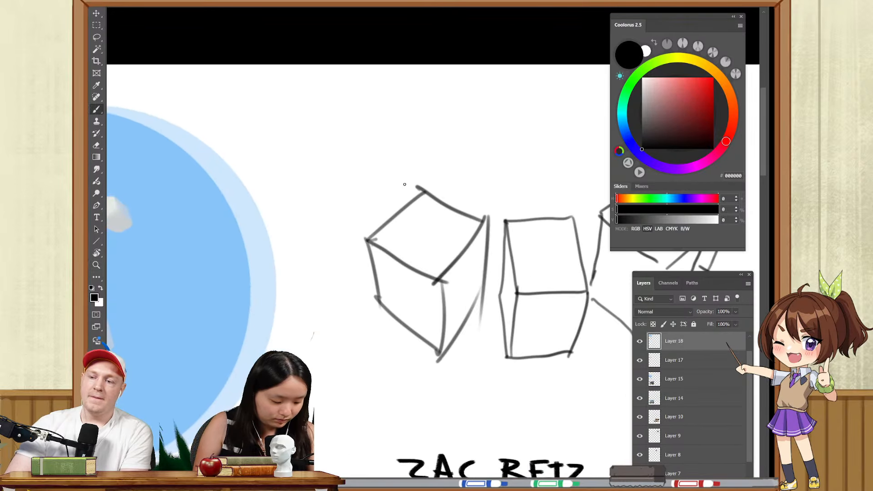
pyautogui.moveTo(415, 173)
pyautogui.mouseDown()
pyautogui.moveTo(376, 187)
pyautogui.moveTo(347, 271)
pyautogui.mouseUp()
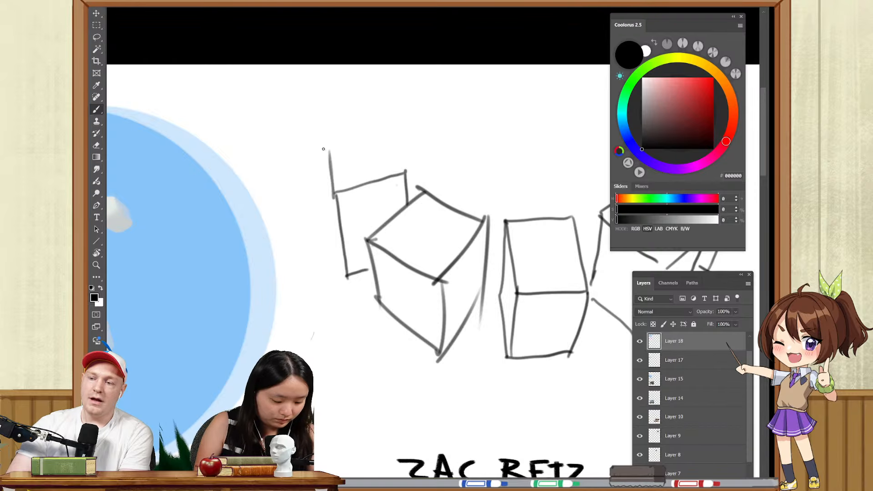
pyautogui.moveTo(394, 149); pyautogui.dragTo(321, 185)
# - Sketch another box above the right stack, with a narrow left side, and erase the line ends at its front corner
pyautogui.moveTo(454, 219)
pyautogui.mouseDown()
pyautogui.moveTo(386, 194)
pyautogui.moveTo(451, 208)
pyautogui.moveTo(436, 162)
pyautogui.mouseUp()
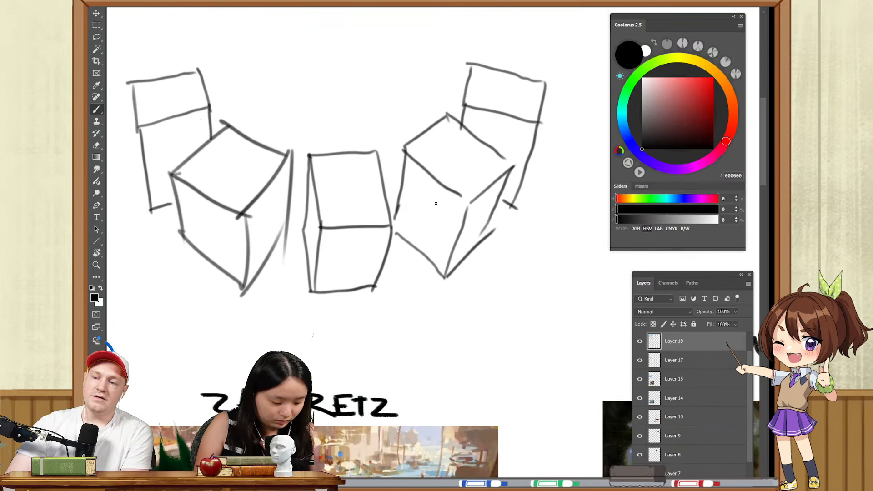
pyautogui.moveTo(426, 195); pyautogui.dragTo(435, 223)
pyautogui.moveTo(419, 212); pyautogui.dragTo(440, 215)
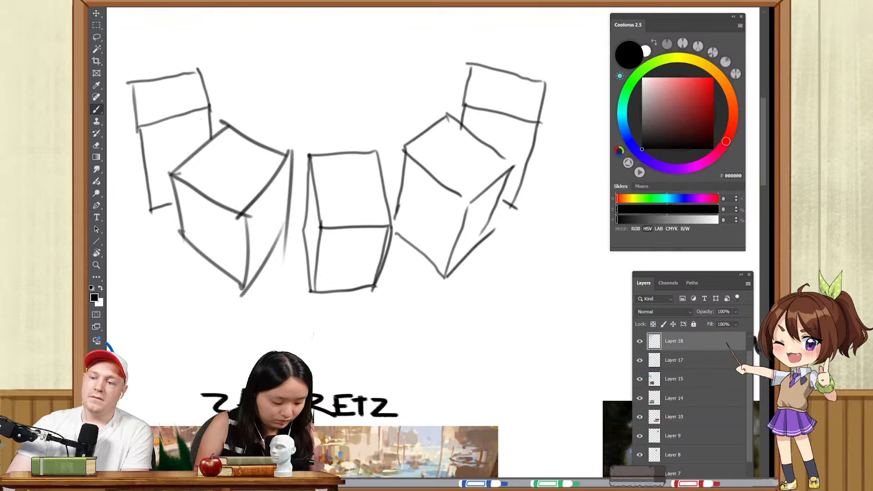
pyautogui.moveTo(413, 182)
pyautogui.mouseDown()
pyautogui.moveTo(412, 233)
pyautogui.moveTo(383, 271)
pyautogui.mouseUp()
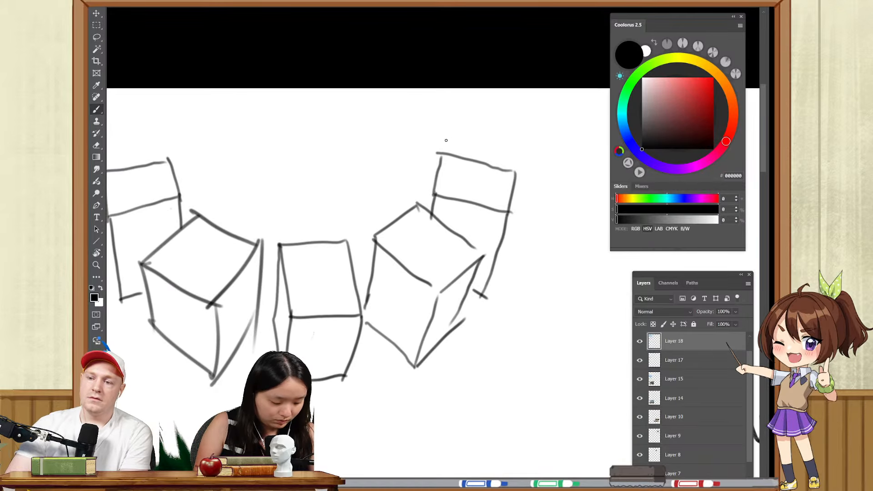
pyautogui.moveTo(441, 139); pyautogui.dragTo(514, 147)
pyautogui.hotkey('ctrl', 'z')
pyautogui.moveTo(441, 136); pyautogui.dragTo(519, 135)
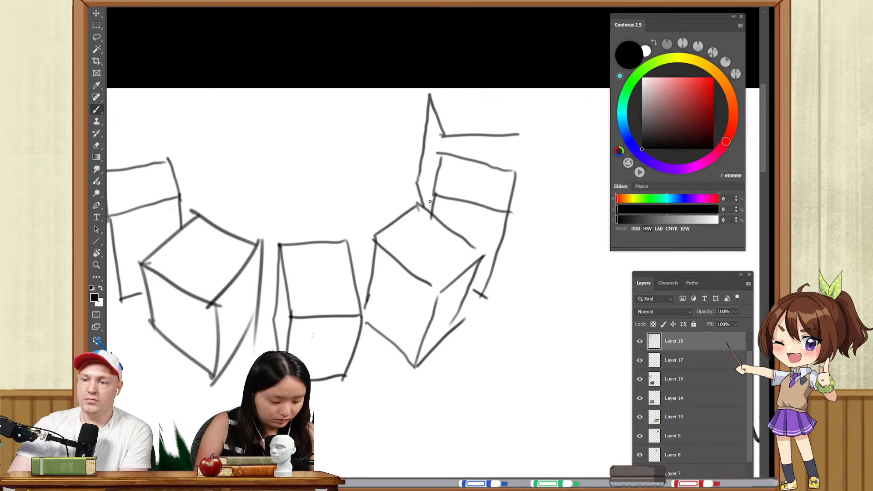
pyautogui.press('e')
pyautogui.moveTo(444, 138)
pyautogui.mouseDown()
pyautogui.moveTo(437, 108)
pyautogui.moveTo(440, 122)
pyautogui.mouseUp()
pyautogui.press('b')
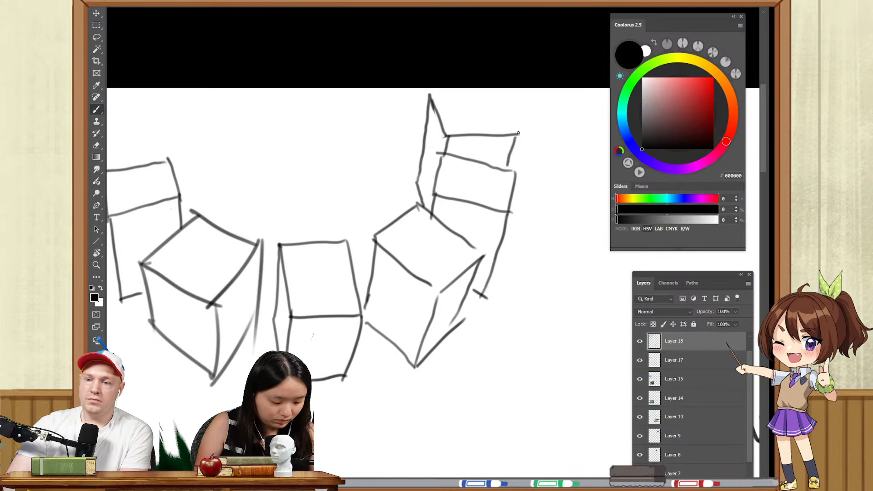
pyautogui.moveTo(483, 97); pyautogui.dragTo(430, 94)
# - Sketch another box above the left stack, with a top face, a front face and a narrow right side
pyautogui.moveTo(379, 176); pyautogui.dragTo(506, 189)
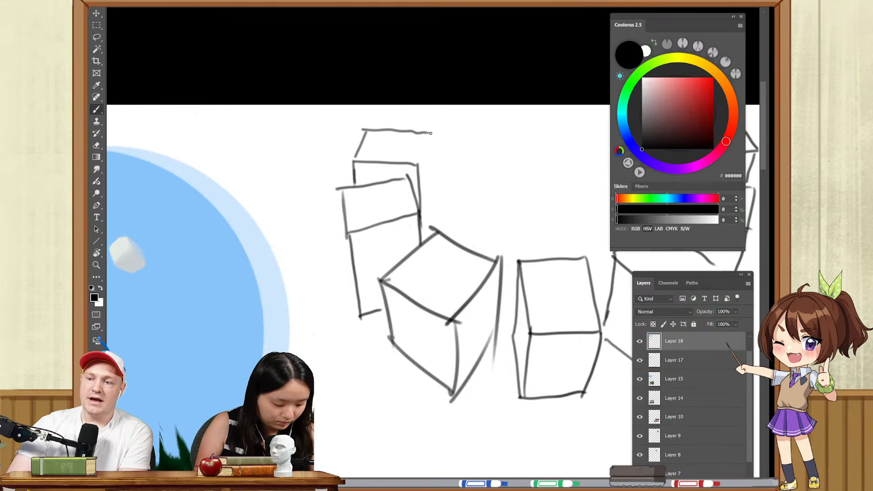
pyautogui.moveTo(469, 231); pyautogui.dragTo(422, 188)
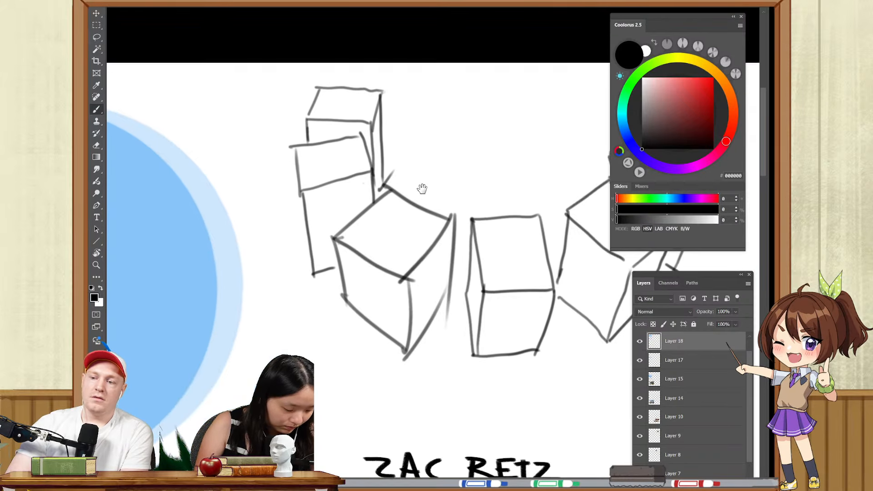
pyautogui.moveTo(351, 297); pyautogui.dragTo(434, 301)
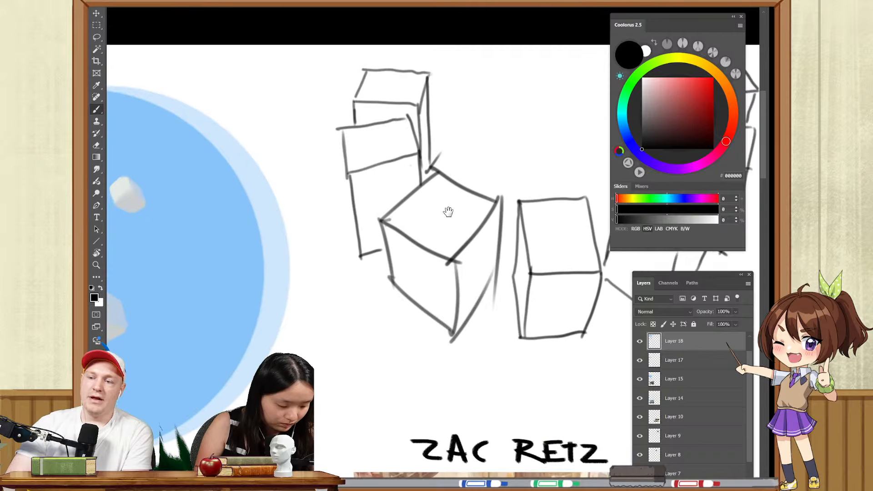
pyautogui.moveTo(449, 212); pyautogui.dragTo(385, 236)
pyautogui.moveTo(528, 244)
pyautogui.mouseDown()
pyautogui.moveTo(435, 227)
pyautogui.moveTo(344, 248)
pyautogui.mouseUp()
# - Try to erase overlapping lines where the boxes of the right stack meet
pyautogui.press('e')
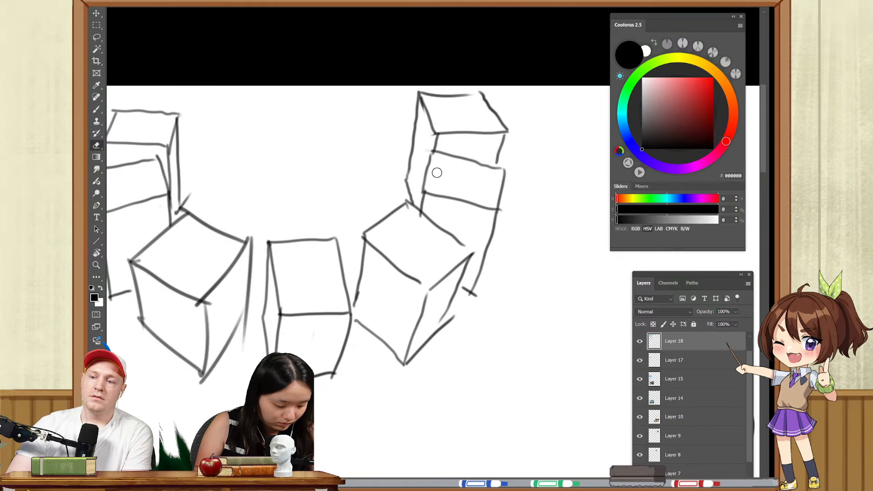
pyautogui.moveTo(436, 171); pyautogui.dragTo(499, 201)
pyautogui.moveTo(406, 326); pyautogui.dragTo(449, 223)
pyautogui.moveTo(438, 189); pyautogui.dragTo(443, 263)
# - Sketch a tall box with a diamond top behind the middle box, undoing and redrawing its first strokes
pyautogui.press('b')
pyautogui.moveTo(417, 156)
pyautogui.mouseDown()
pyautogui.moveTo(389, 161)
pyautogui.moveTo(412, 155)
pyautogui.mouseUp()
pyautogui.hotkey('ctrl', 'z')
pyautogui.moveTo(420, 121); pyautogui.dragTo(435, 99)
pyautogui.hotkey('ctrl', 'z')
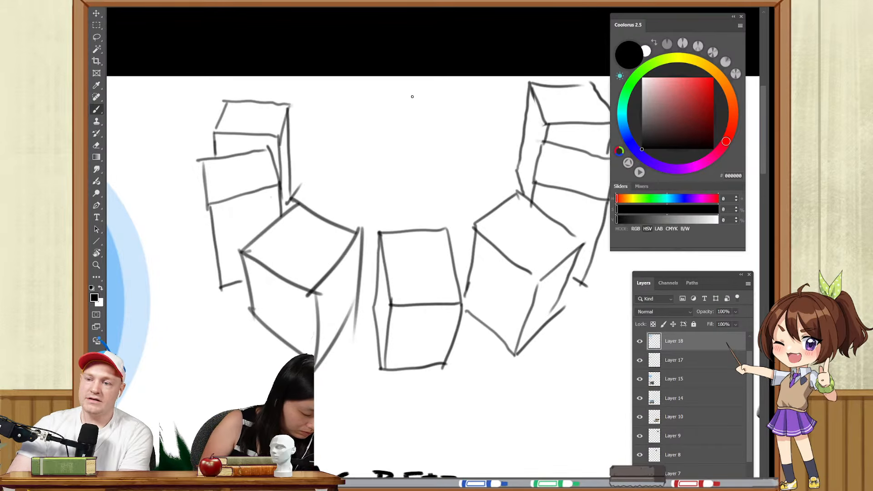
pyautogui.hotkey('ctrl', 'z')
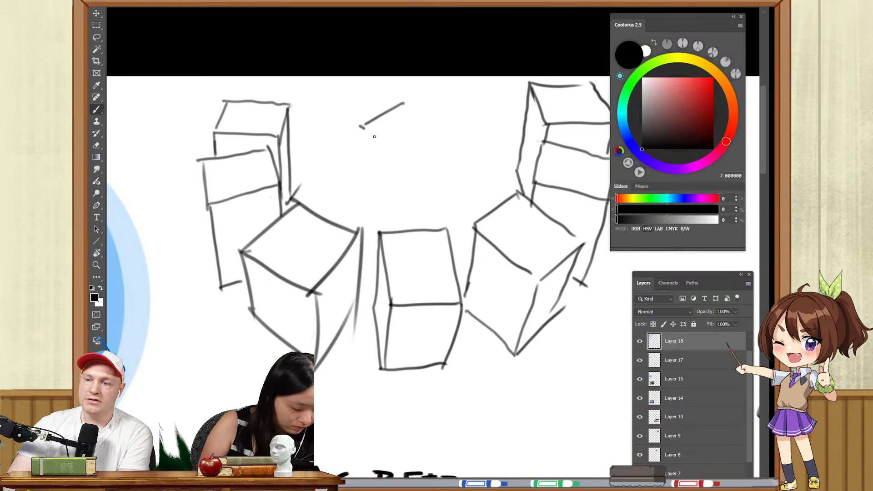
pyautogui.hotkey('ctrl', 'z')
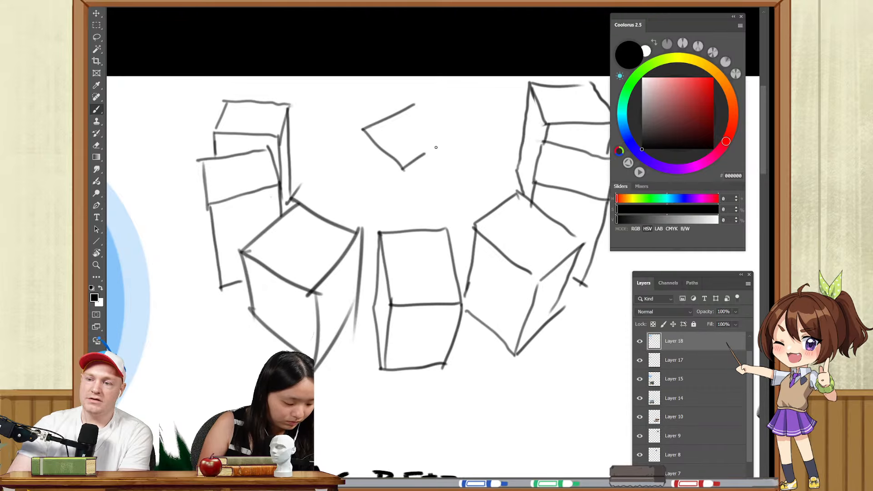
pyautogui.moveTo(363, 130); pyautogui.dragTo(365, 219)
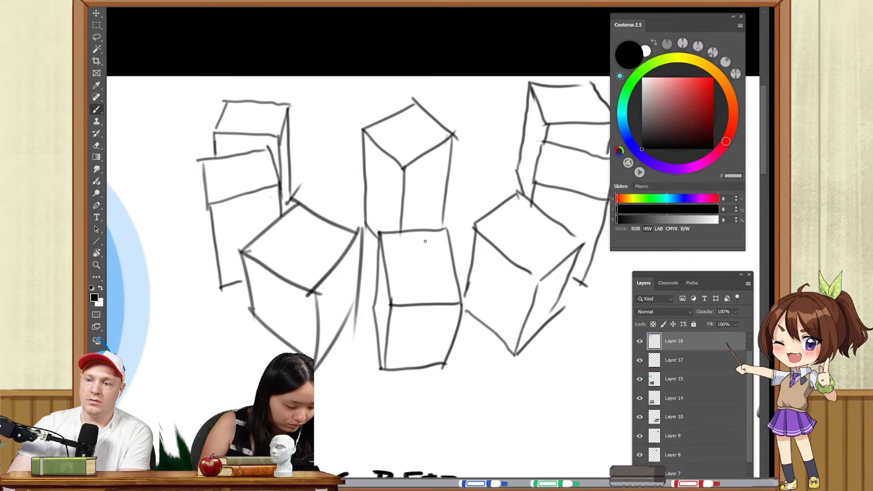
# - Sketch an outlined arrow pointing diagonally down and outward from the front box of the left stack
pyautogui.hotkey('ctrl', 'space')
pyautogui.moveTo(462, 201)
pyautogui.mouseDown()
pyautogui.moveTo(433, 210)
pyautogui.moveTo(415, 250)
pyautogui.mouseUp()
pyautogui.moveTo(420, 287); pyautogui.dragTo(452, 205)
pyautogui.moveTo(363, 220); pyautogui.dragTo(349, 237)
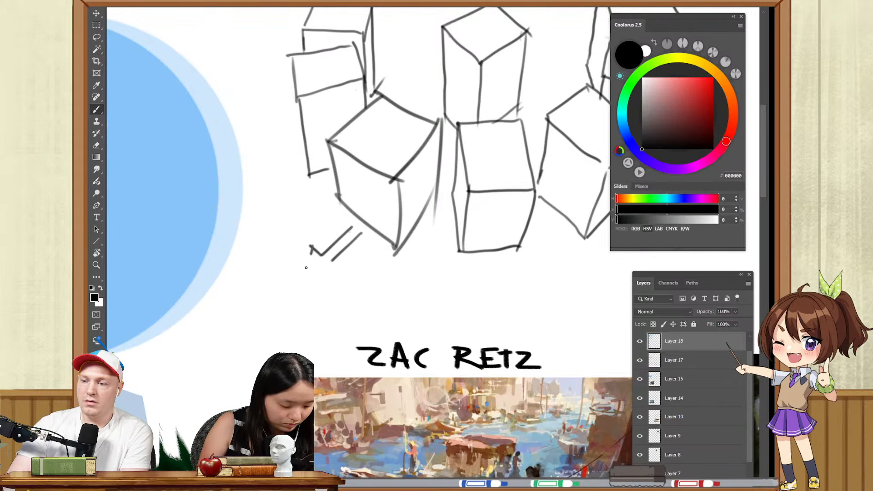
pyautogui.moveTo(340, 269); pyautogui.dragTo(346, 273)
# - Sketch outlined arrows pointing down from the middle box, diagonally outward from the right front box, and sideways from the right stack's two boxes
pyautogui.moveTo(435, 236); pyautogui.dragTo(380, 196)
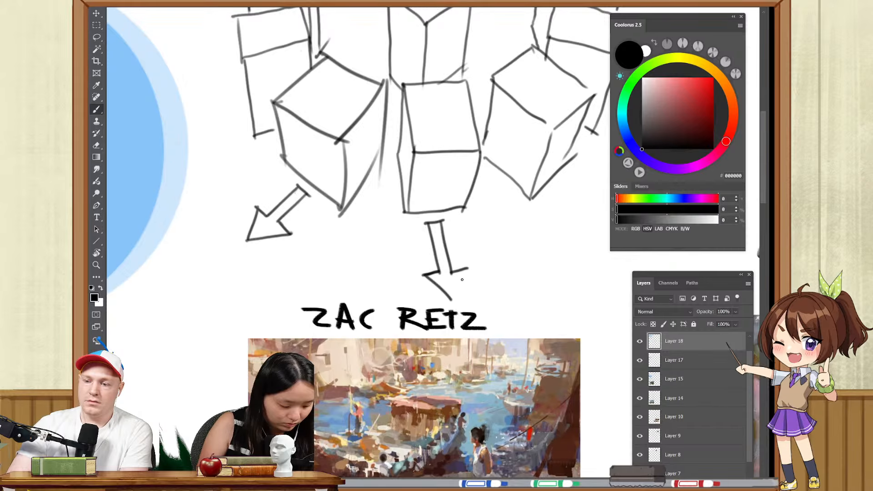
pyautogui.moveTo(502, 229); pyautogui.dragTo(386, 248)
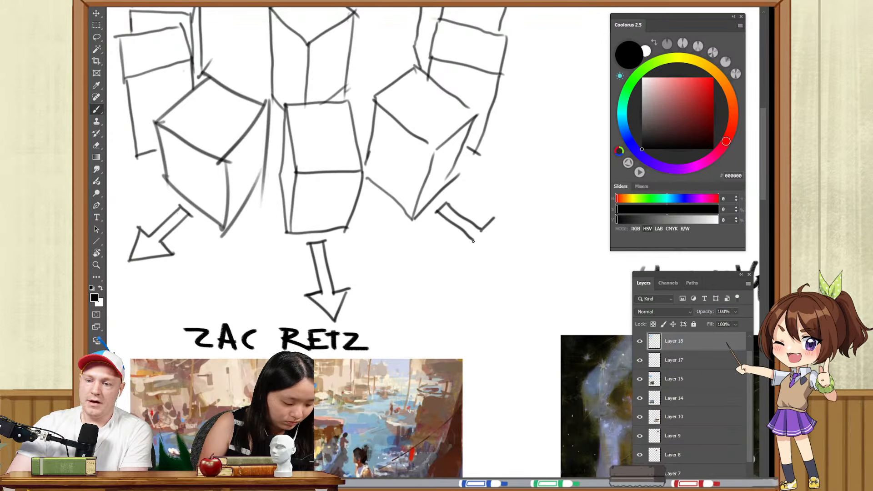
pyautogui.moveTo(497, 246); pyautogui.dragTo(429, 202)
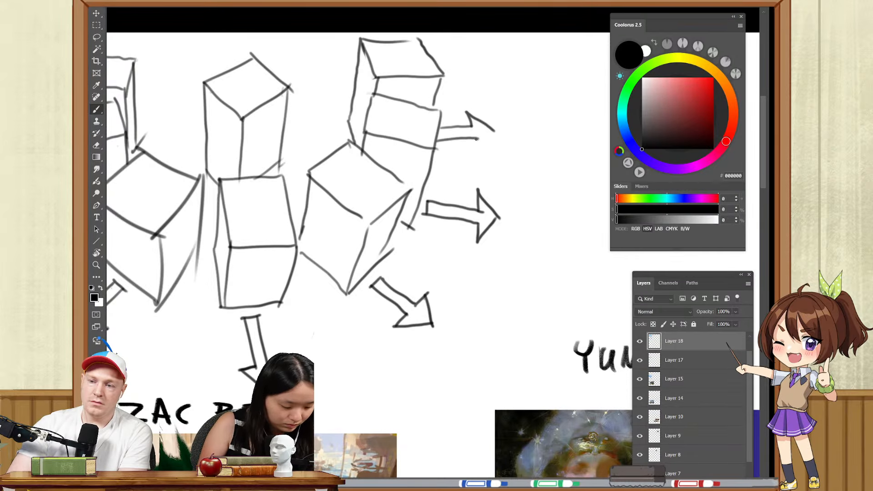
# - Sketch an outlined arrow pointing outward from the left stack's lower box, undoing and redrawing the lower edge of its shaft
pyautogui.press('z')
pyautogui.moveTo(470, 165); pyautogui.dragTo(434, 173)
pyautogui.moveTo(448, 193); pyautogui.dragTo(532, 183)
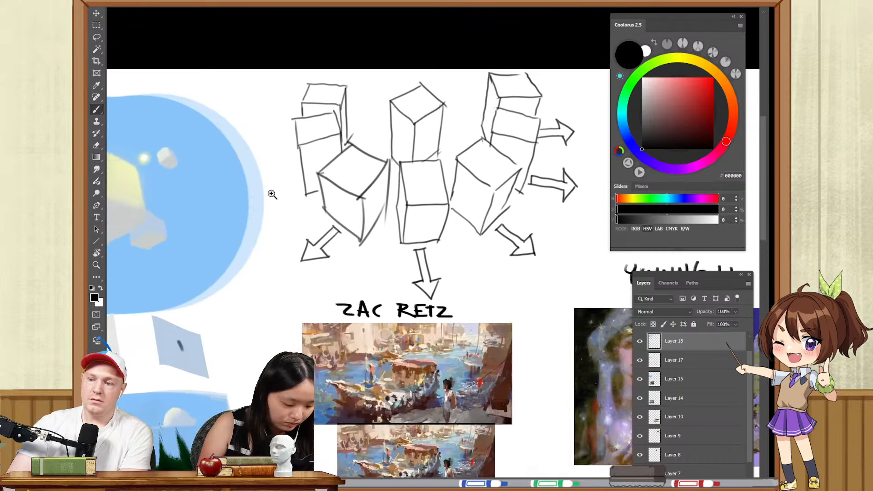
pyautogui.moveTo(272, 194)
pyautogui.mouseDown()
pyautogui.moveTo(414, 186)
pyautogui.moveTo(327, 194)
pyautogui.mouseUp()
pyautogui.press('b')
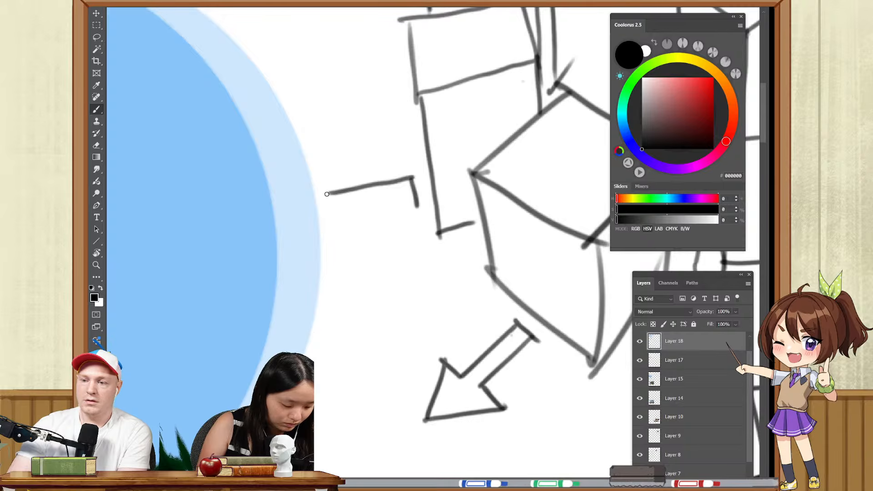
pyautogui.moveTo(417, 200); pyautogui.dragTo(331, 222)
pyautogui.hotkey('ctrl', 'z')
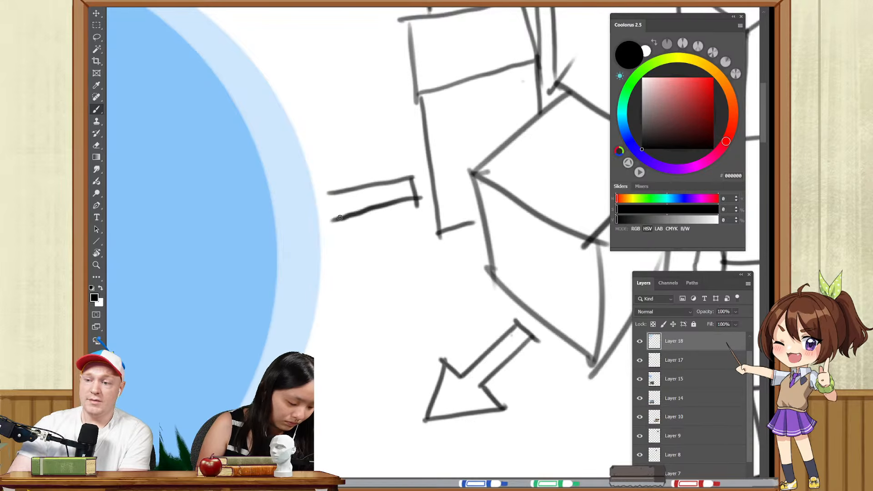
pyautogui.hotkey('ctrl', 'z')
pyautogui.moveTo(408, 204)
pyautogui.mouseDown()
pyautogui.moveTo(353, 217)
pyautogui.moveTo(403, 236)
pyautogui.mouseUp()
pyautogui.hotkey('ctrl', 'z')
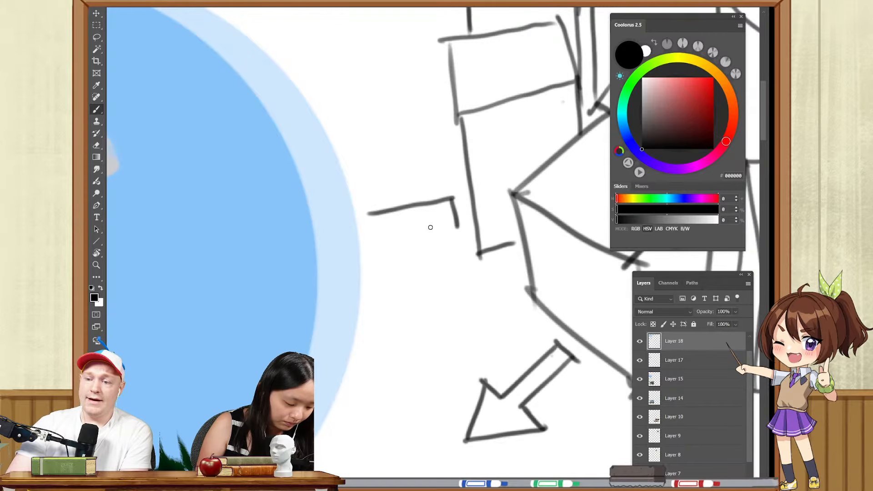
pyautogui.moveTo(456, 223)
pyautogui.mouseDown()
pyautogui.moveTo(384, 245)
pyautogui.moveTo(456, 219)
pyautogui.mouseUp()
pyautogui.hotkey('ctrl', 'z')
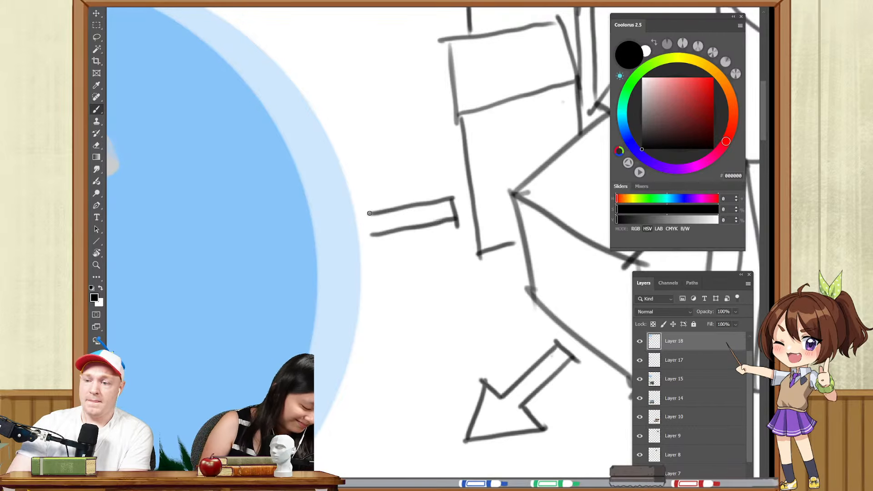
pyautogui.moveTo(325, 235)
pyautogui.mouseDown()
pyautogui.moveTo(382, 268)
pyautogui.moveTo(372, 234)
pyautogui.mouseUp()
# - Sketch a second outlined arrow pointing outward from the left stack's upper box, redrawing the upper edge of its head
pyautogui.scroll(4, 414, 246)
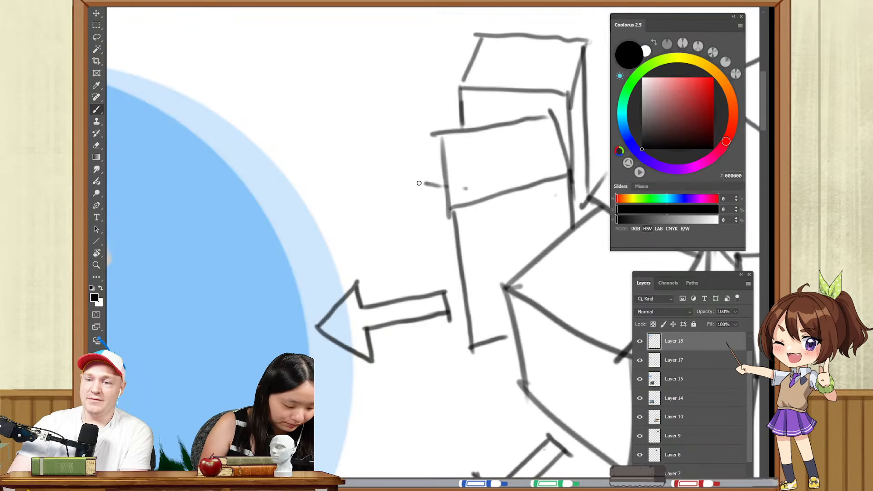
pyautogui.moveTo(418, 183); pyautogui.dragTo(371, 179)
pyautogui.moveTo(438, 166); pyautogui.dragTo(380, 158)
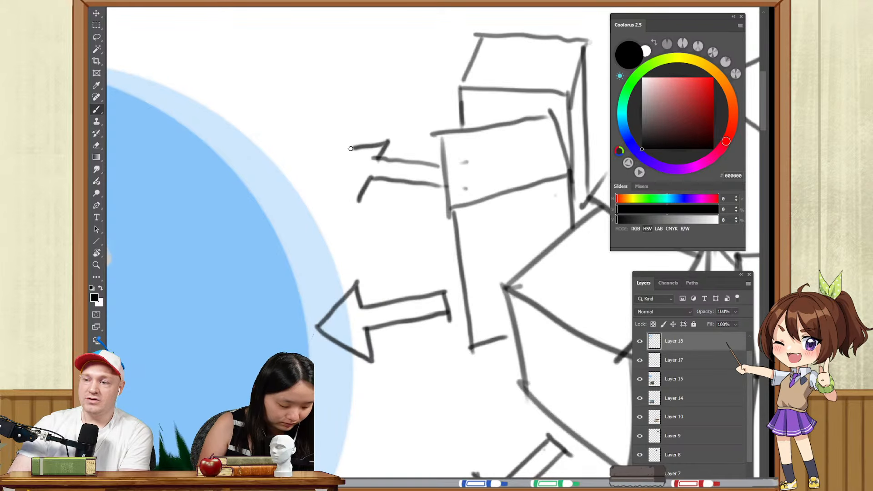
pyautogui.moveTo(390, 134); pyautogui.dragTo(336, 156)
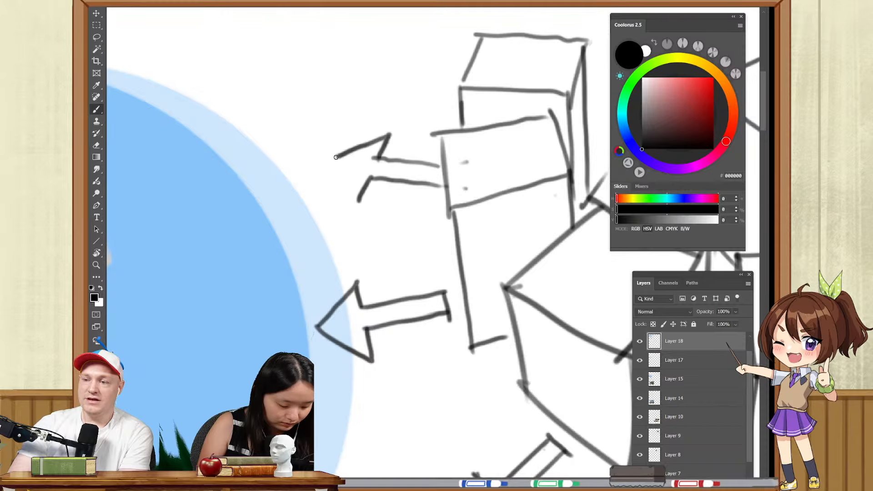
# - Sketch another small box behind the right stack, between it and the tall middle box
pyautogui.press('z')
pyautogui.moveTo(395, 189); pyautogui.dragTo(327, 189)
pyautogui.moveTo(455, 191)
pyautogui.mouseDown()
pyautogui.moveTo(398, 194)
pyautogui.moveTo(433, 175)
pyautogui.moveTo(426, 182)
pyautogui.moveTo(454, 207)
pyautogui.mouseUp()
pyautogui.press('b')
pyautogui.moveTo(470, 109); pyautogui.dragTo(467, 153)
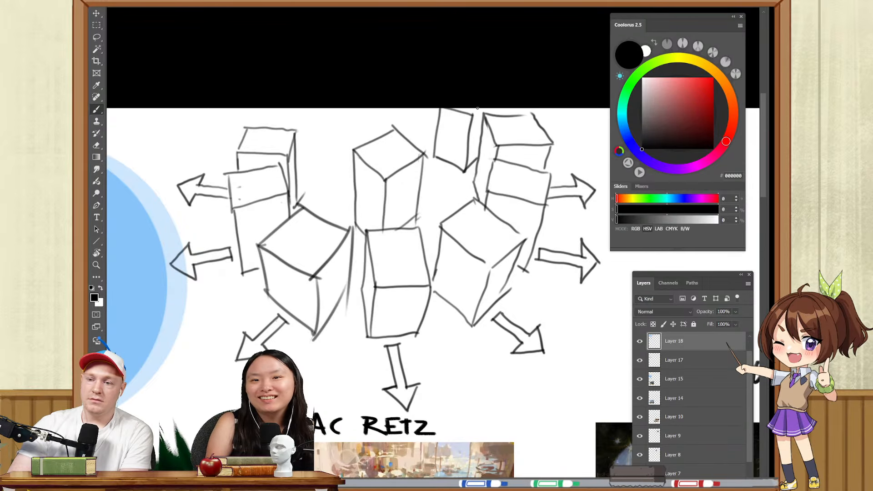
pyautogui.press('z')
pyautogui.moveTo(454, 204); pyautogui.dragTo(438, 212)
pyautogui.moveTo(414, 249); pyautogui.dragTo(477, 244)
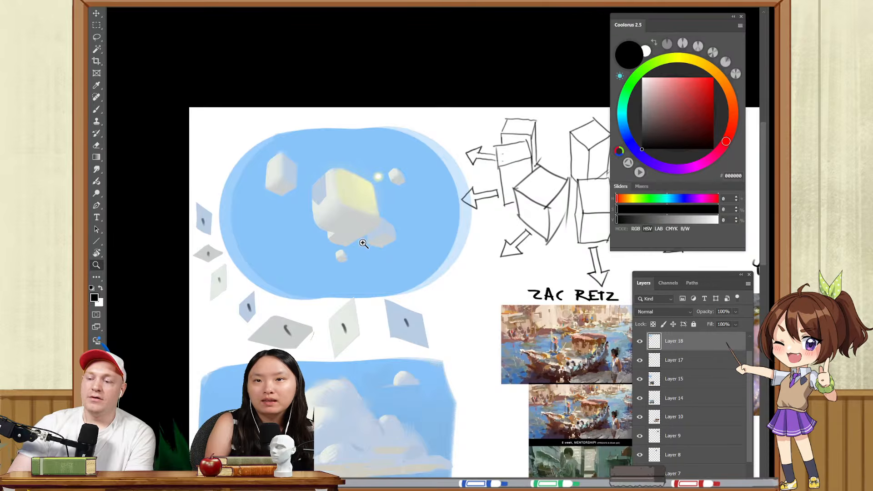
pyautogui.moveTo(488, 219)
pyautogui.mouseDown()
pyautogui.moveTo(405, 214)
pyautogui.moveTo(376, 227)
pyautogui.moveTo(421, 198)
pyautogui.mouseUp()
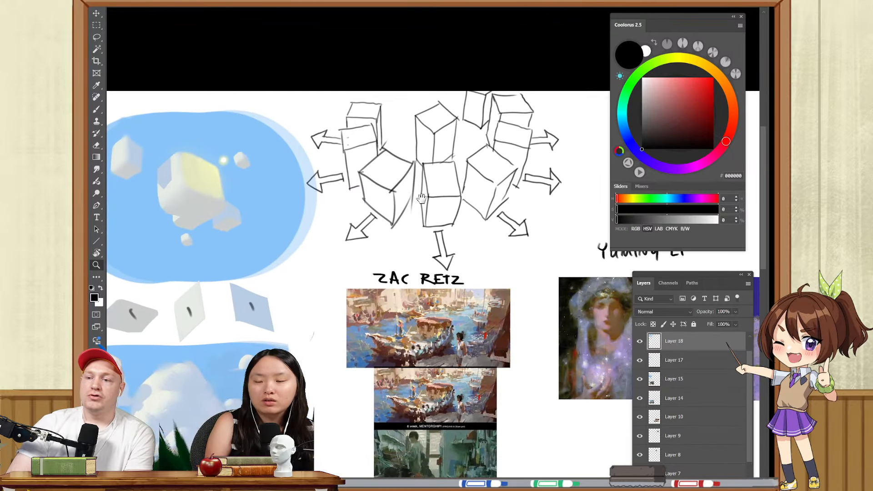